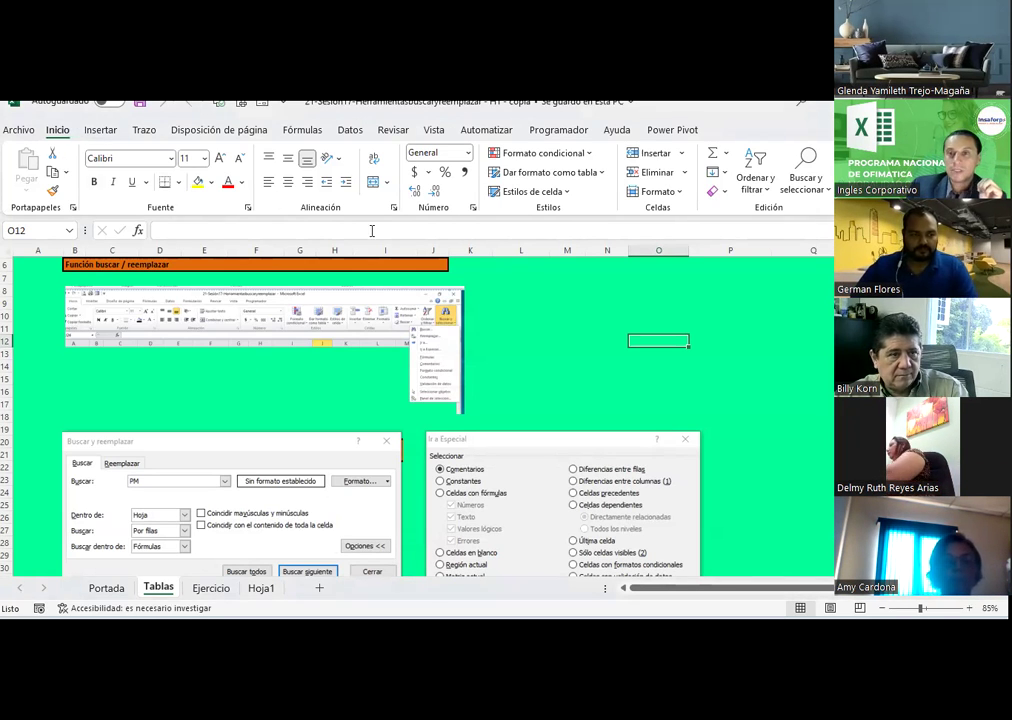
- Open Find and Replace, compare its Find and Replace tabs, then close it
{"action": "left_click", "coordinate": [821, 192]}
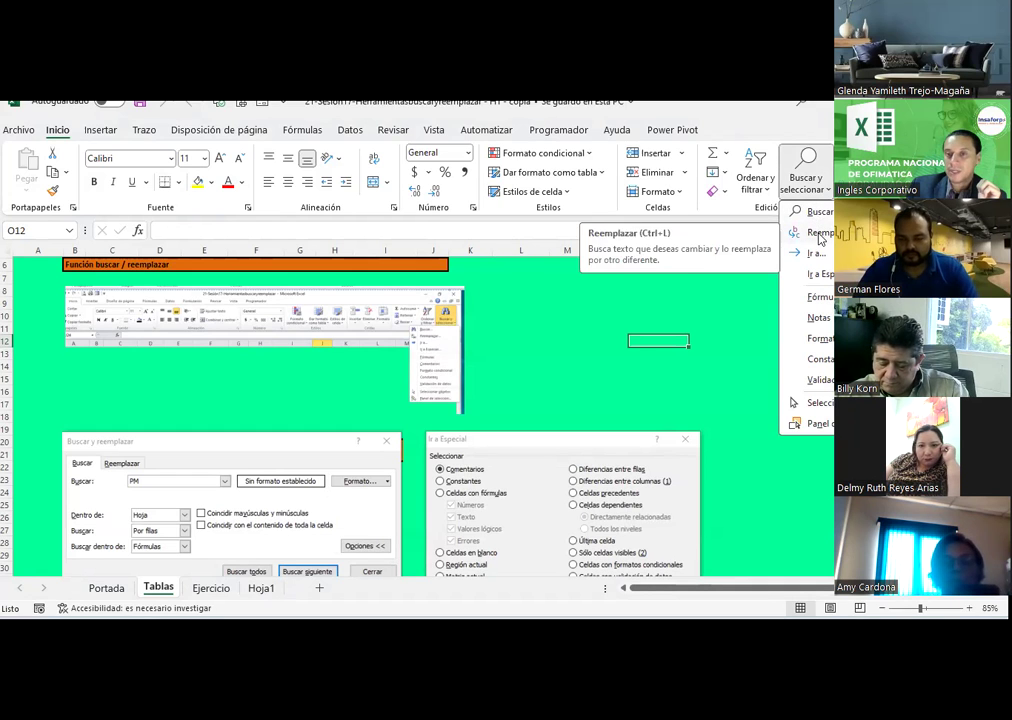
{"action": "left_click", "coordinate": [820, 234]}
{"action": "left_click", "coordinate": [401, 201]}
{"action": "left_click", "coordinate": [449, 200]}
{"action": "left_click", "coordinate": [401, 201]}
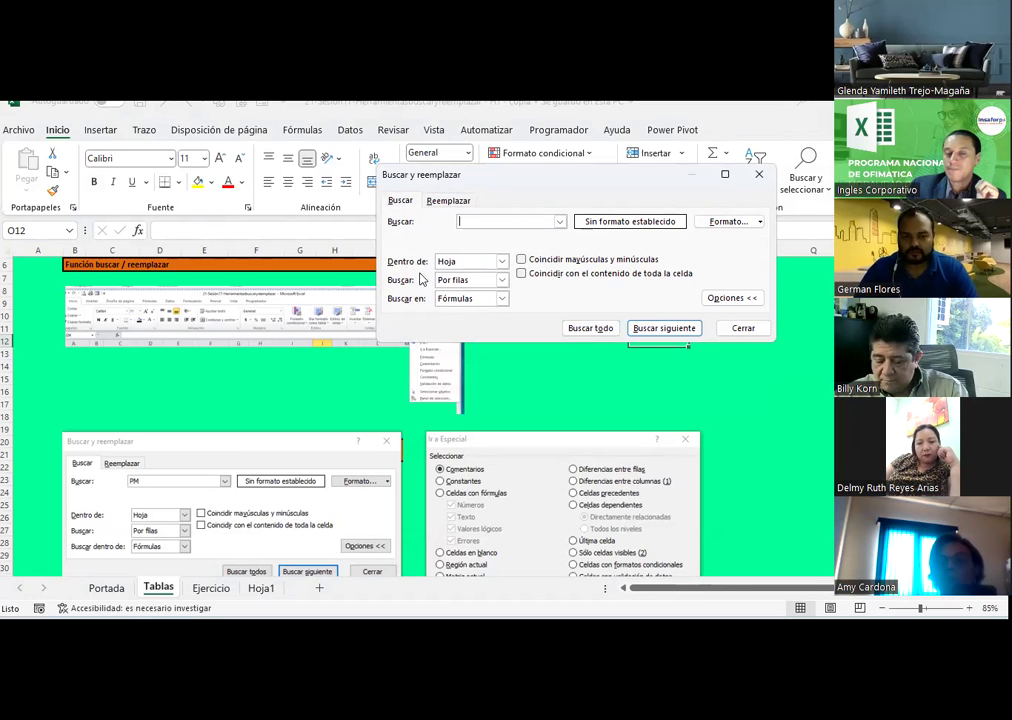
{"action": "left_click", "coordinate": [451, 201]}
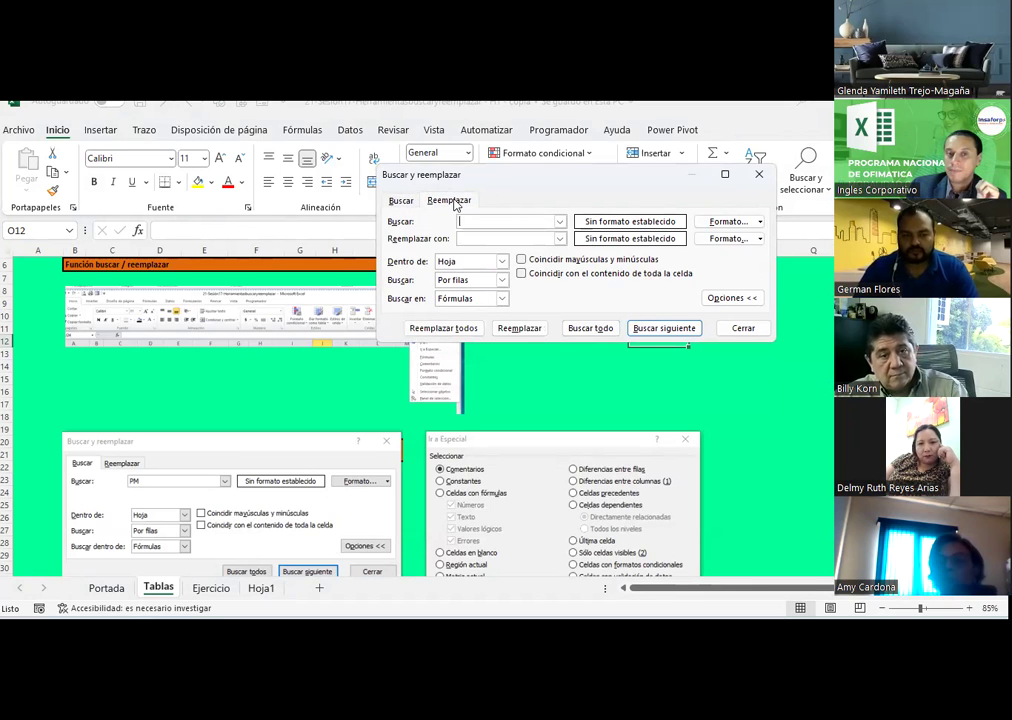
{"action": "left_click", "coordinate": [400, 201]}
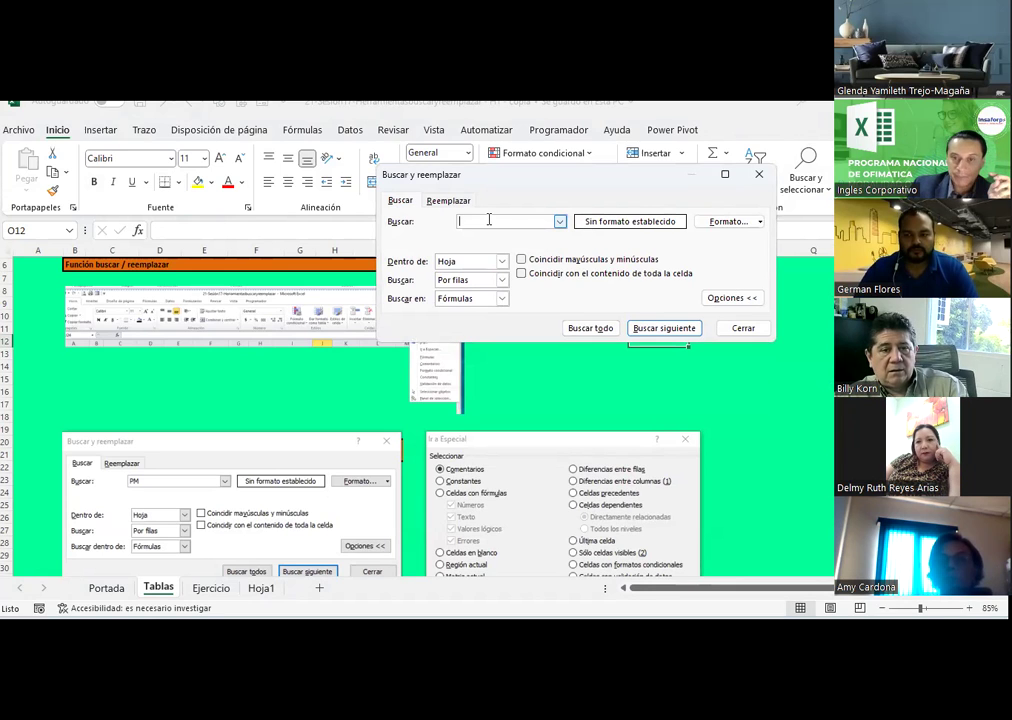
{"action": "left_click", "coordinate": [760, 177]}
- In Go To Special, review the Formulas, Conditional formats and Data validation options, then cancel
{"action": "left_click", "coordinate": [808, 188]}
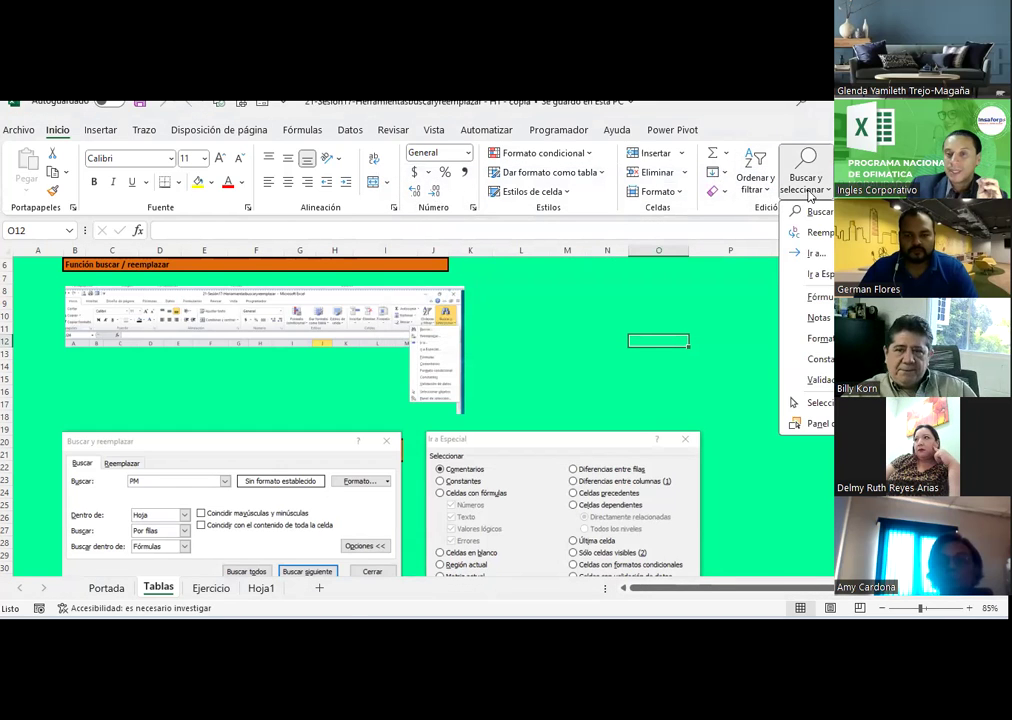
{"action": "left_click", "coordinate": [826, 254]}
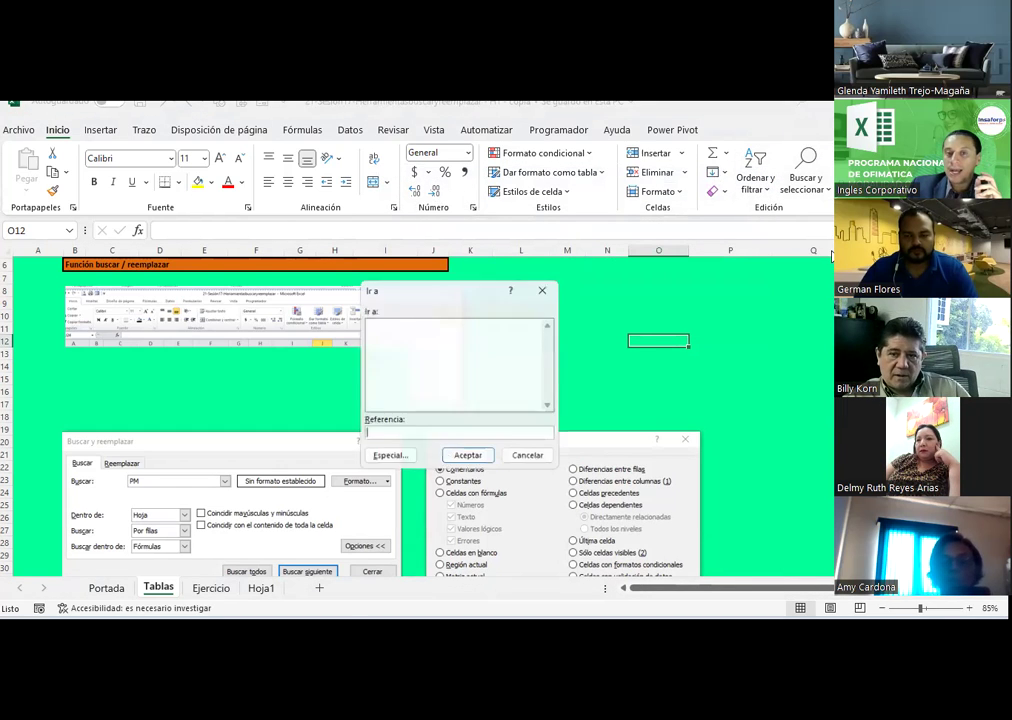
{"action": "left_click_drag", "start_coordinate": [440, 277], "coordinate": [377, 183]}
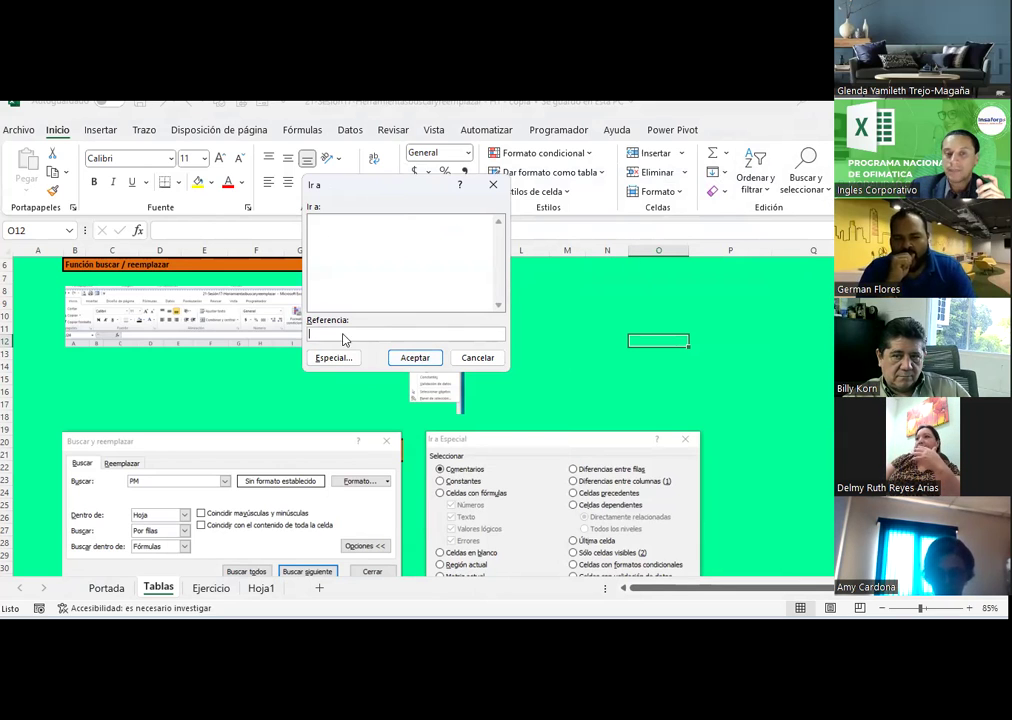
{"action": "left_click", "coordinate": [329, 360]}
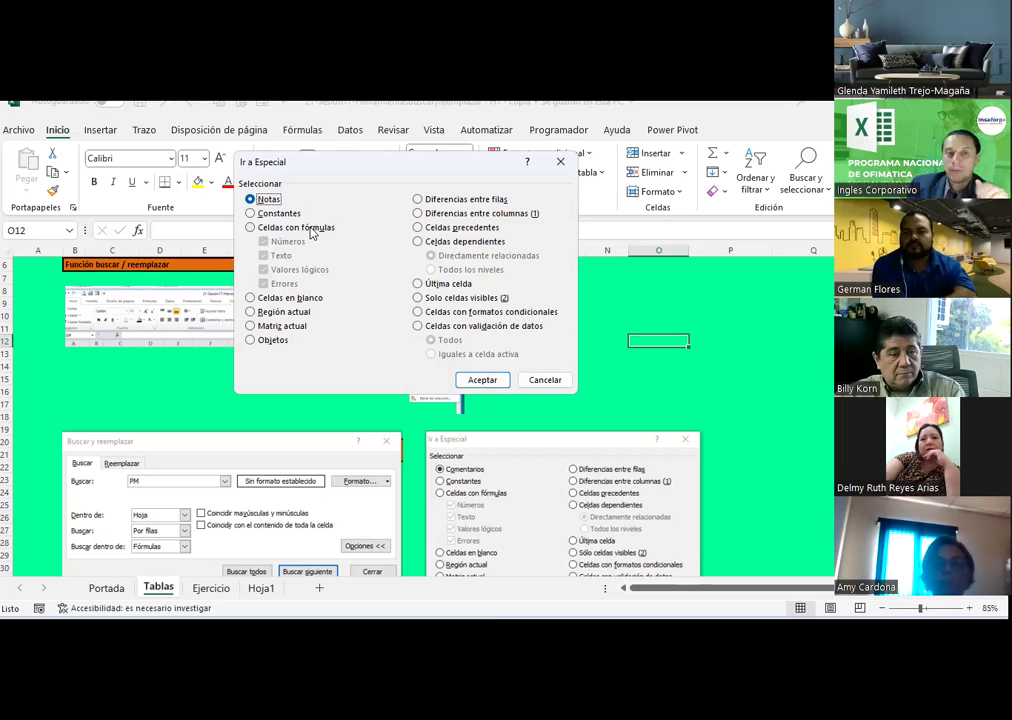
{"action": "left_click", "coordinate": [312, 229]}
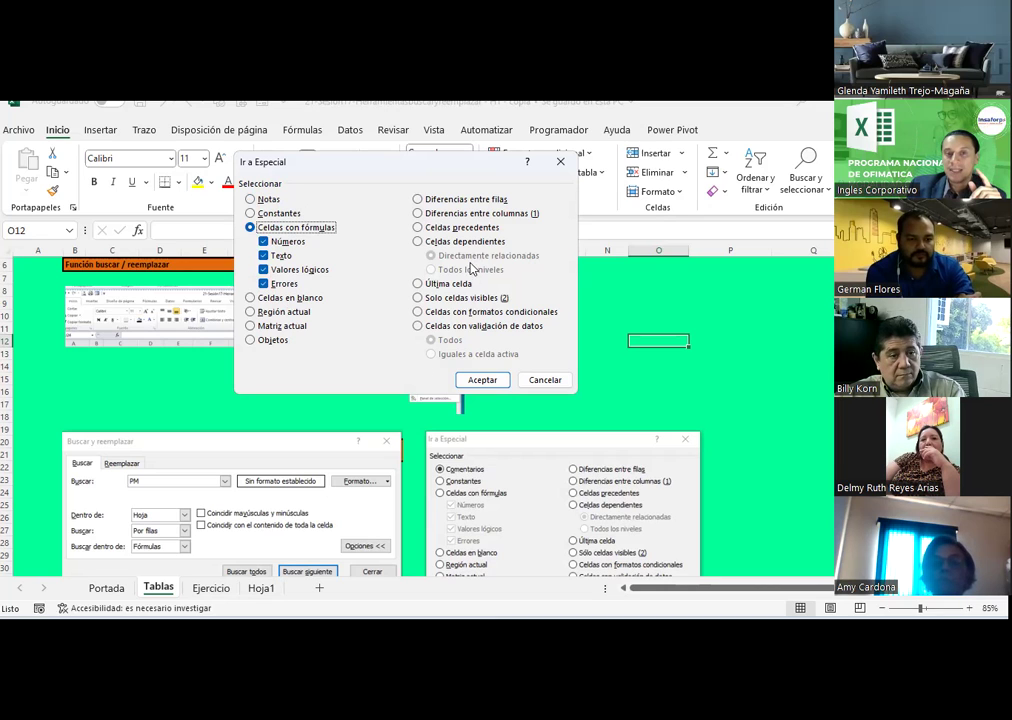
{"action": "left_click", "coordinate": [480, 313]}
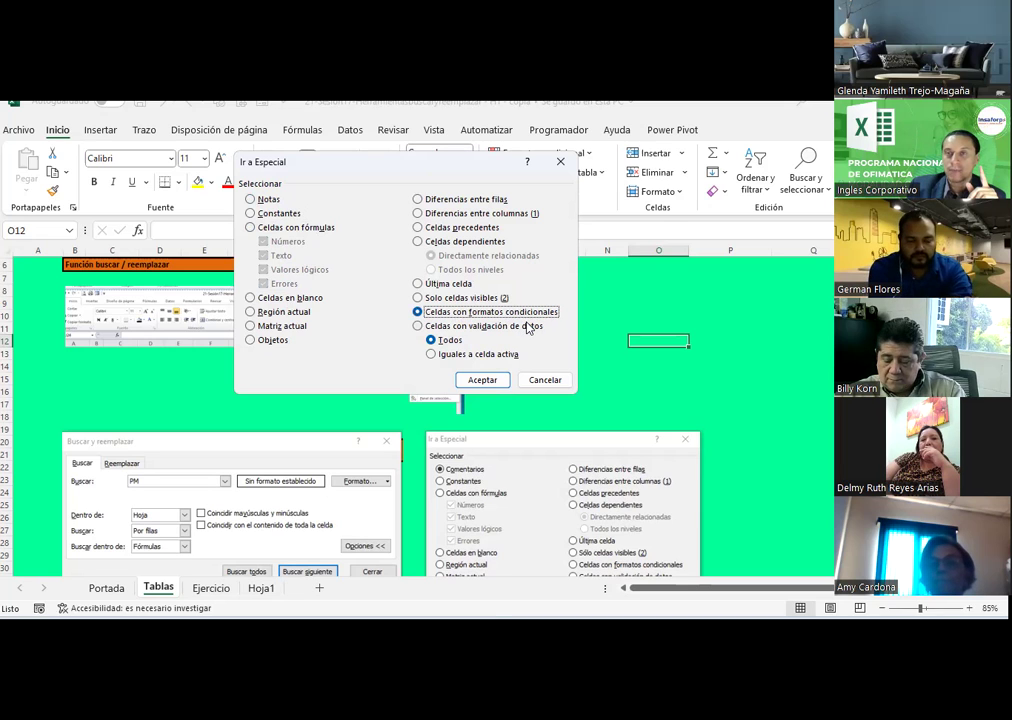
{"action": "left_click", "coordinate": [529, 327]}
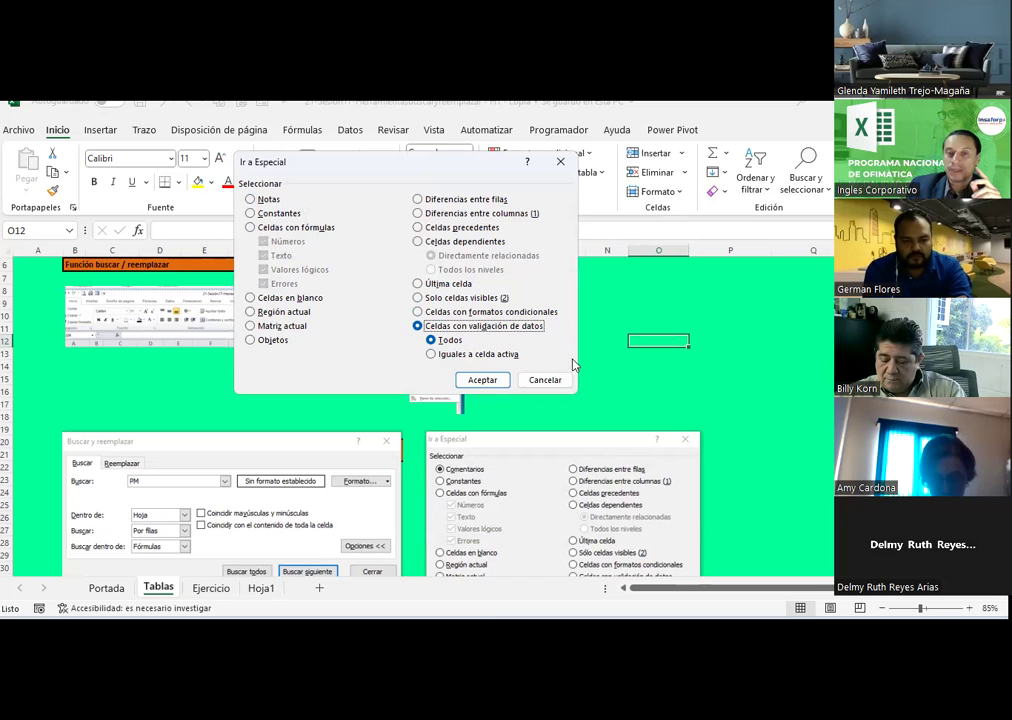
{"action": "left_click", "coordinate": [540, 379]}
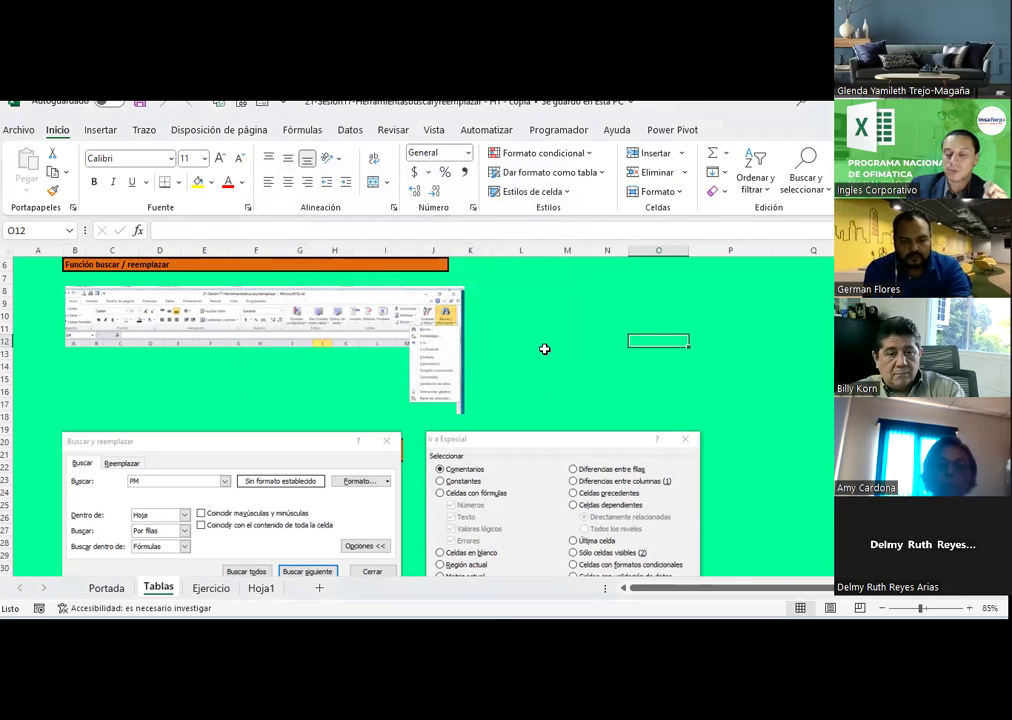
- Switch to the Ejercicio sheet and scroll up to the header of the preparers' table
{"action": "scroll", "coordinate": [524, 352], "scroll_direction": "down", "scroll_amount": 3}
{"action": "scroll", "coordinate": [524, 352], "scroll_direction": "down", "scroll_amount": 1}
{"action": "scroll", "coordinate": [524, 352], "scroll_direction": "up", "scroll_amount": 2}
{"action": "scroll", "coordinate": [524, 352], "scroll_direction": "up", "scroll_amount": 2}
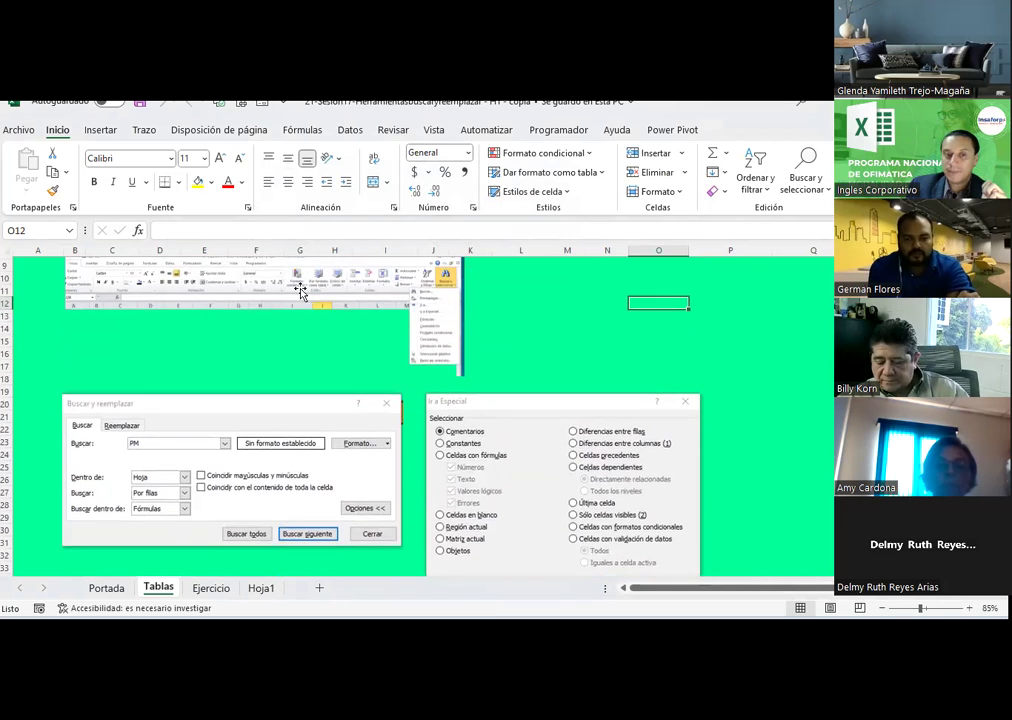
{"action": "left_click", "coordinate": [211, 588]}
{"action": "scroll", "coordinate": [446, 440], "scroll_direction": "up", "scroll_amount": 5}
{"action": "scroll", "coordinate": [448, 437], "scroll_direction": "up", "scroll_amount": 7}
{"action": "scroll", "coordinate": [448, 437], "scroll_direction": "up", "scroll_amount": 16}
{"action": "scroll", "coordinate": [448, 437], "scroll_direction": "up", "scroll_amount": 17}
{"action": "scroll", "coordinate": [448, 437], "scroll_direction": "up", "scroll_amount": 15}
{"action": "scroll", "coordinate": [448, 437], "scroll_direction": "up", "scroll_amount": 12}
{"action": "scroll", "coordinate": [448, 437], "scroll_direction": "up", "scroll_amount": 17}
{"action": "scroll", "coordinate": [447, 436], "scroll_direction": "up", "scroll_amount": 9}
{"action": "scroll", "coordinate": [440, 434], "scroll_direction": "up", "scroll_amount": 20}
{"action": "scroll", "coordinate": [435, 430], "scroll_direction": "up", "scroll_amount": 7}
{"action": "scroll", "coordinate": [435, 427], "scroll_direction": "up", "scroll_amount": 20}
{"action": "scroll", "coordinate": [434, 424], "scroll_direction": "down", "scroll_amount": 4}
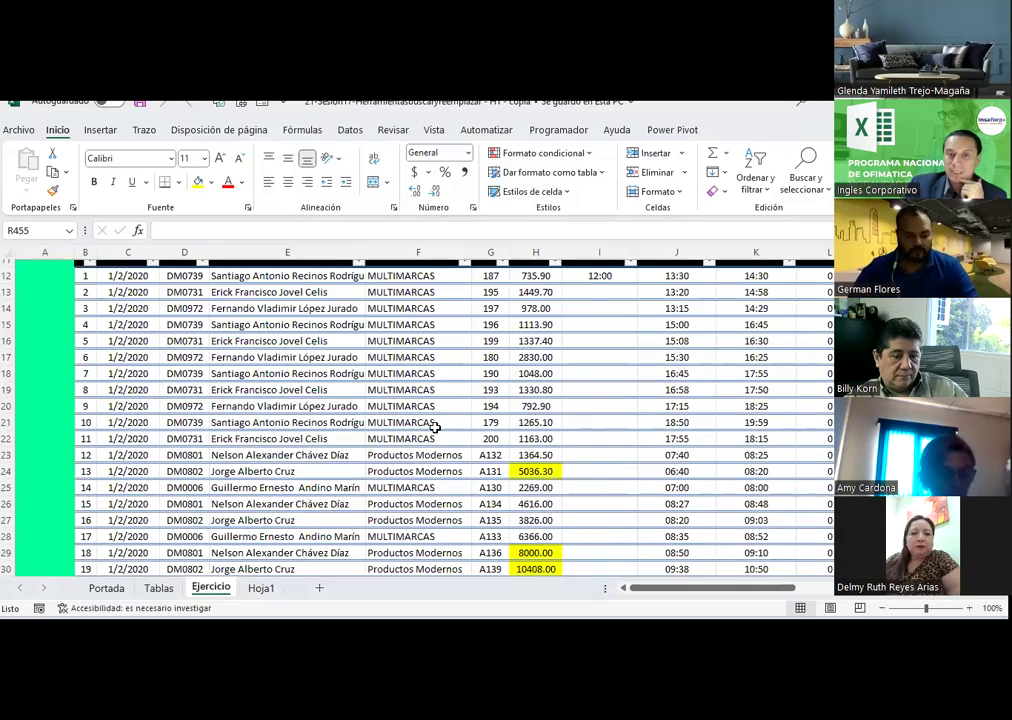
{"action": "scroll", "coordinate": [432, 402], "scroll_direction": "down", "scroll_amount": 2}
{"action": "scroll", "coordinate": [420, 346], "scroll_direction": "up", "scroll_amount": 1}
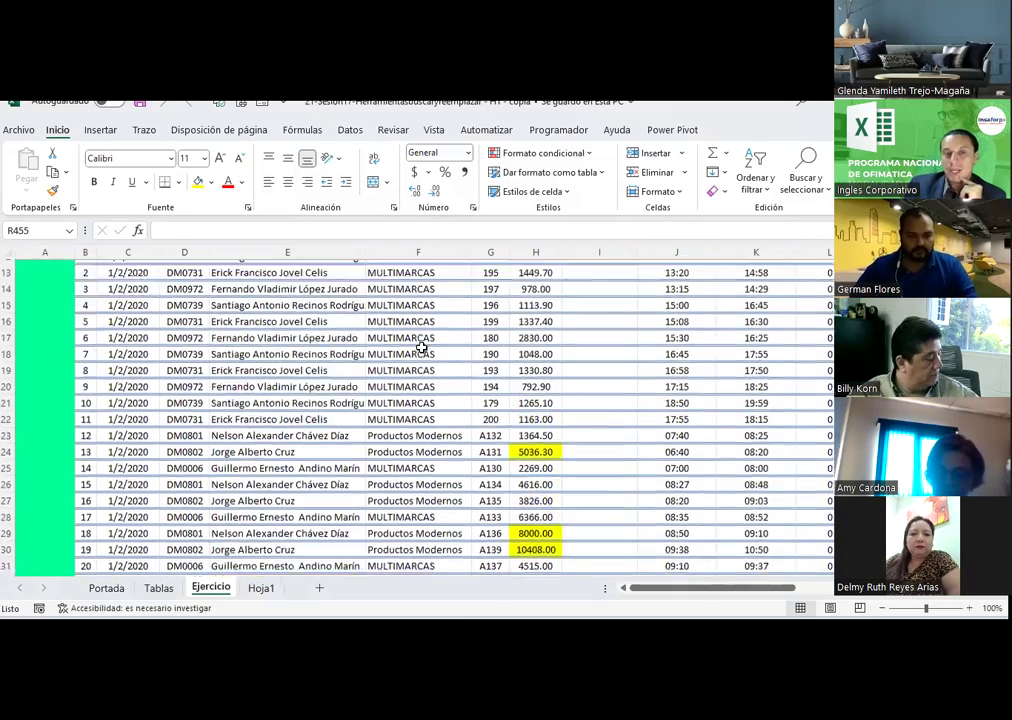
{"action": "scroll", "coordinate": [421, 347], "scroll_direction": "up", "scroll_amount": 1}
{"action": "scroll", "coordinate": [421, 347], "scroll_direction": "up", "scroll_amount": 1}
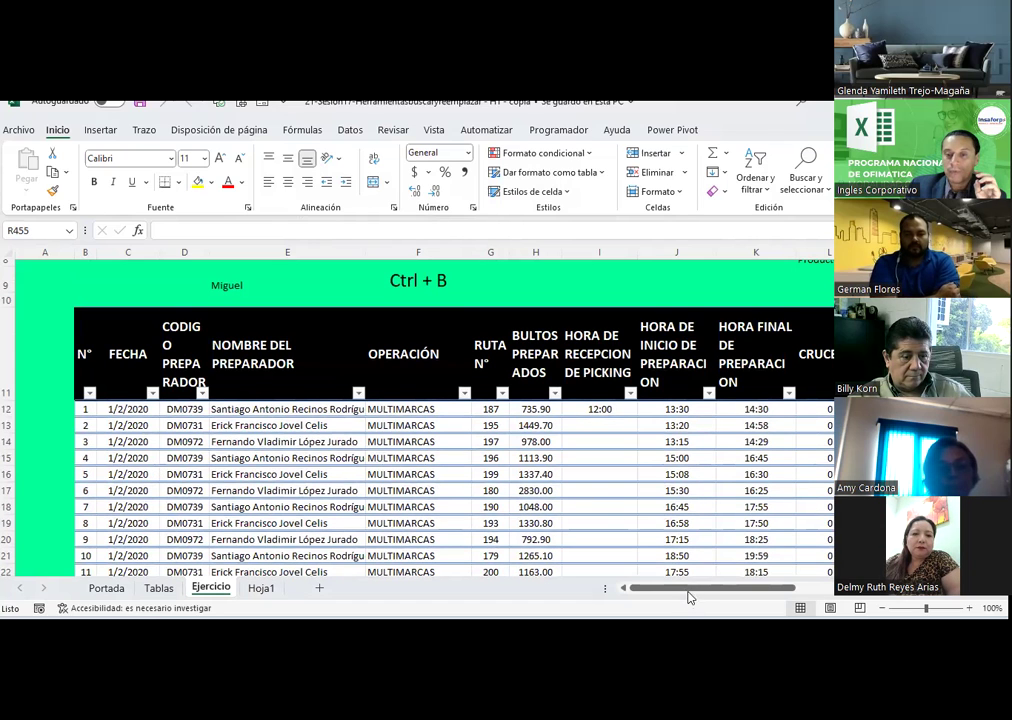
{"action": "mouse_move", "coordinate": [688, 590]}
{"action": "left_mouse_down"}
{"action": "mouse_move", "coordinate": [753, 587]}
{"action": "mouse_move", "coordinate": [691, 587]}
{"action": "left_mouse_up"}
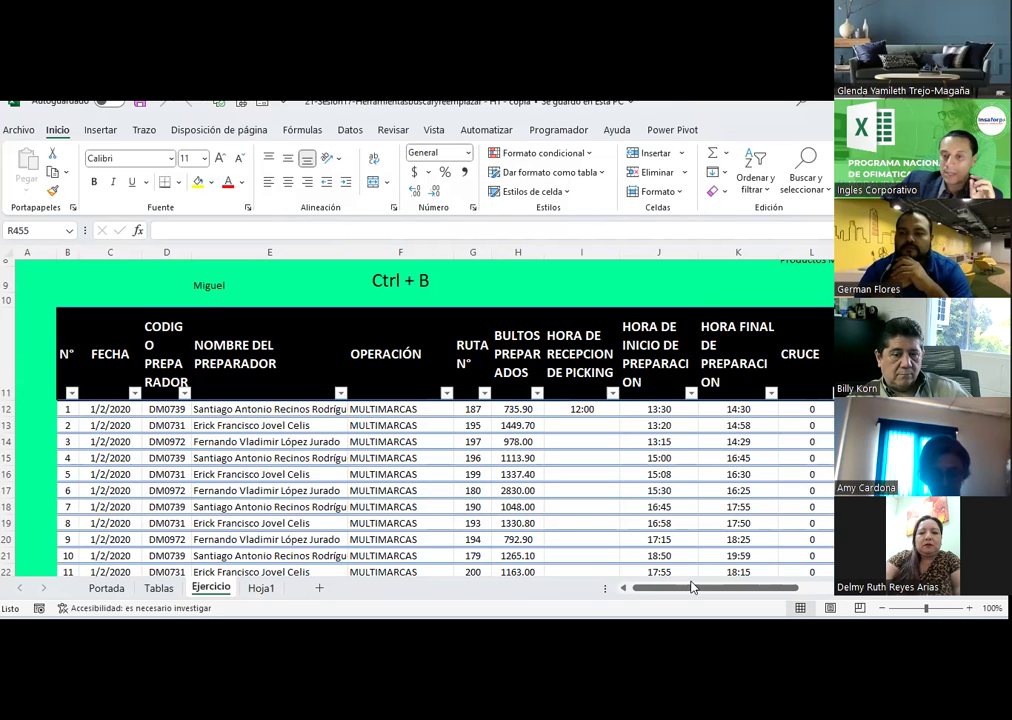
{"action": "left_click_drag", "start_coordinate": [692, 587], "coordinate": [734, 595]}
{"action": "left_click", "coordinate": [411, 409]}
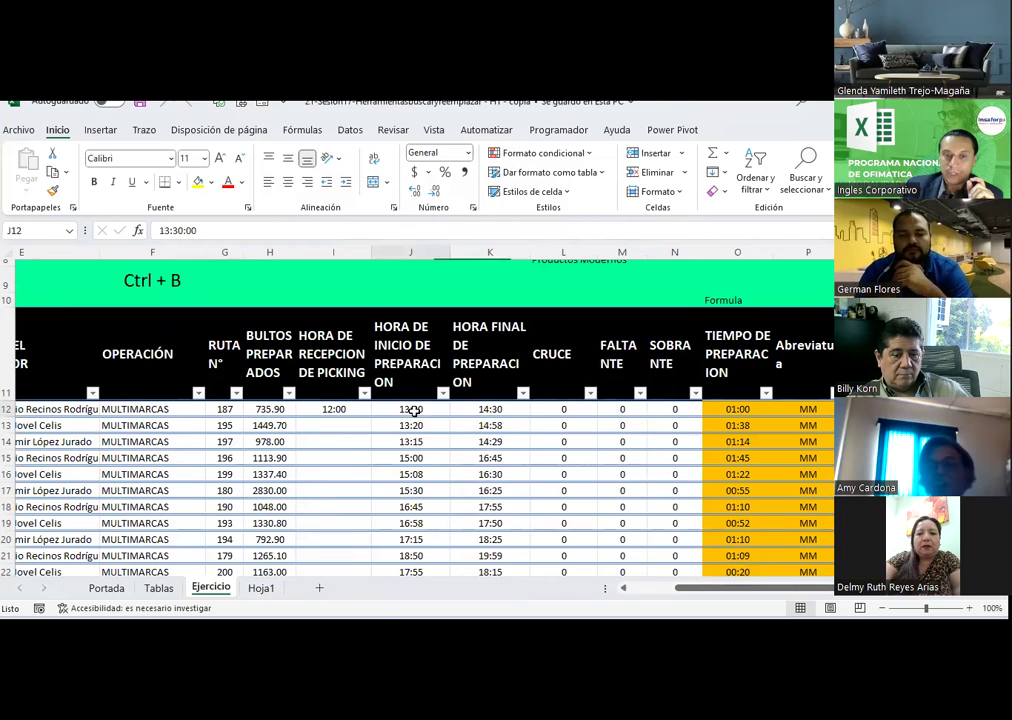
{"action": "left_click", "coordinate": [493, 408]}
{"action": "left_click", "coordinate": [652, 409]}
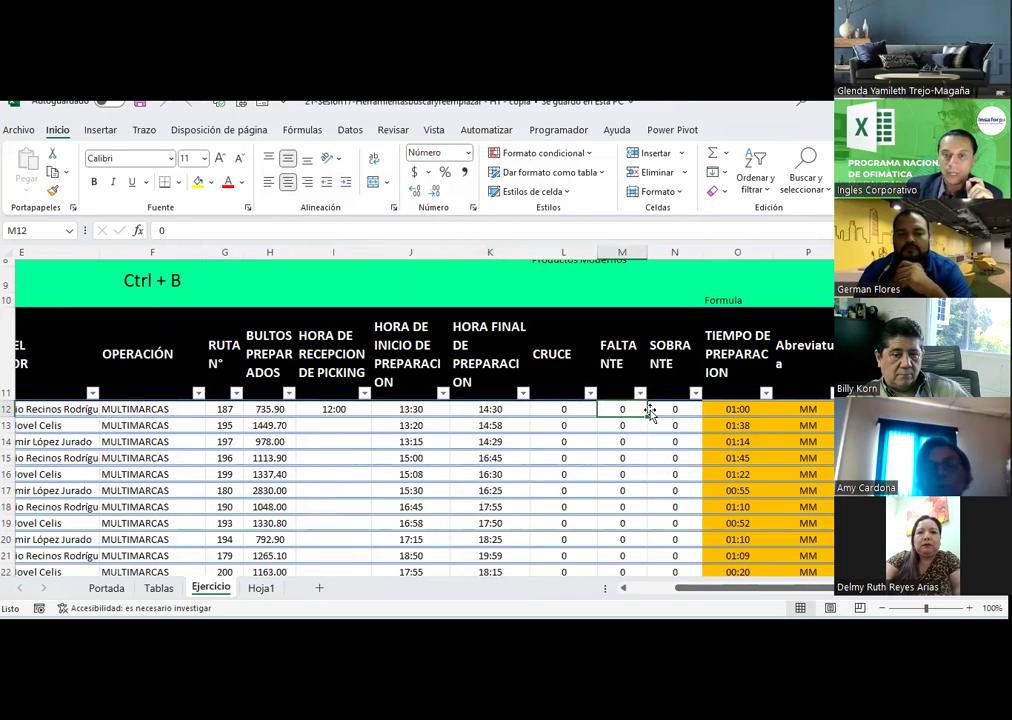
{"action": "left_click", "coordinate": [271, 409]}
{"action": "left_click", "coordinate": [222, 409]}
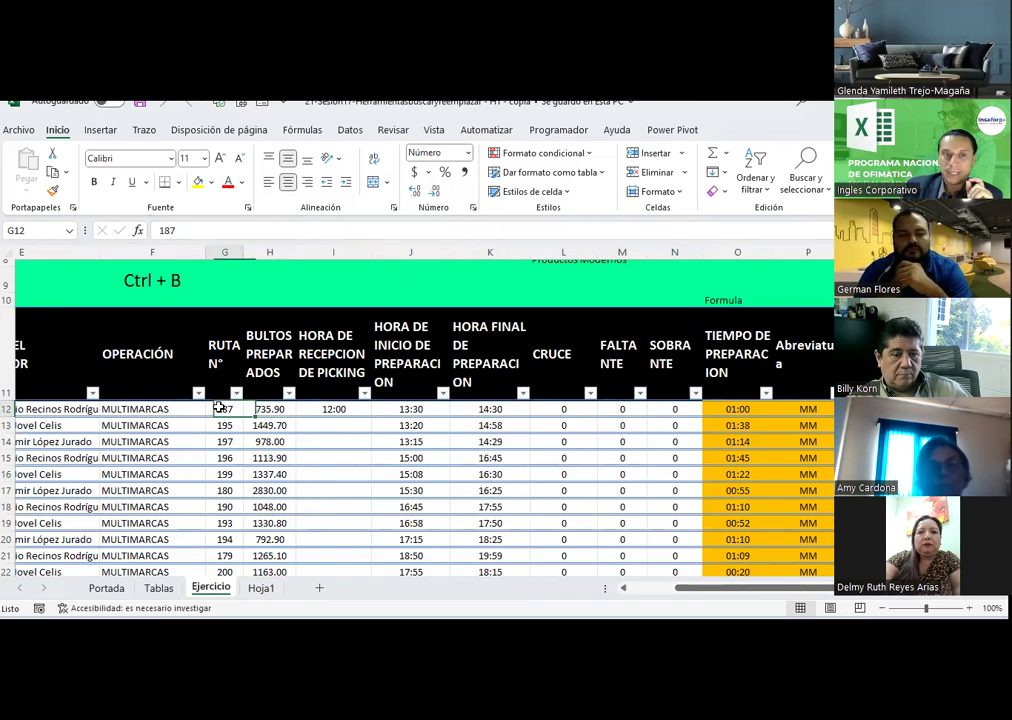
{"action": "left_click", "coordinate": [334, 409]}
{"action": "left_click", "coordinate": [731, 407]}
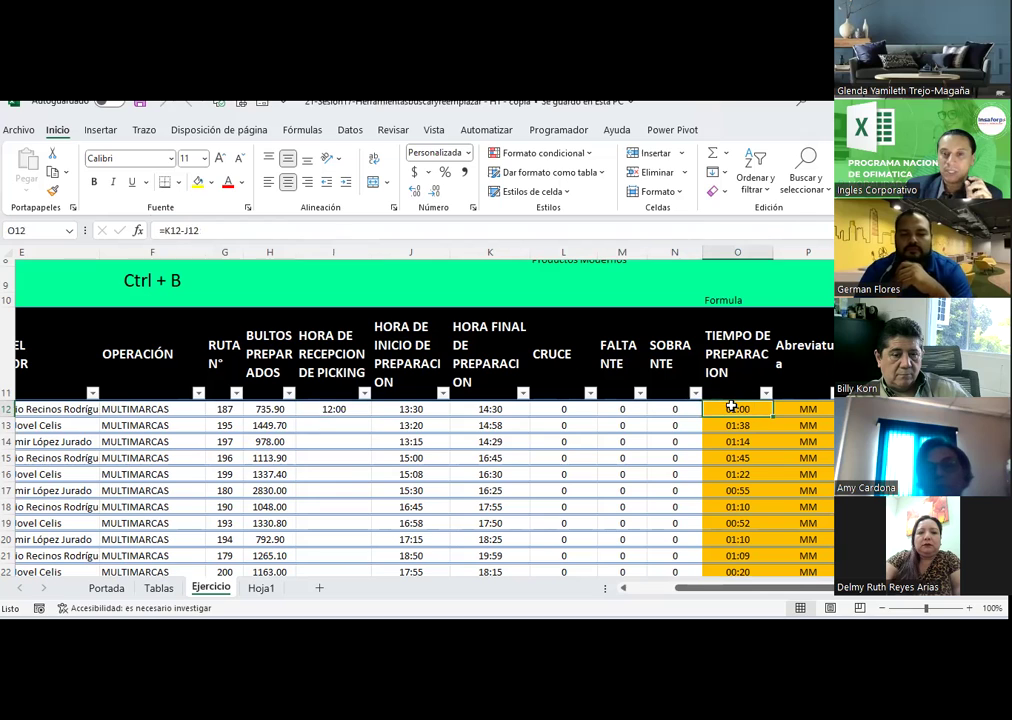
{"action": "left_click", "coordinate": [797, 409]}
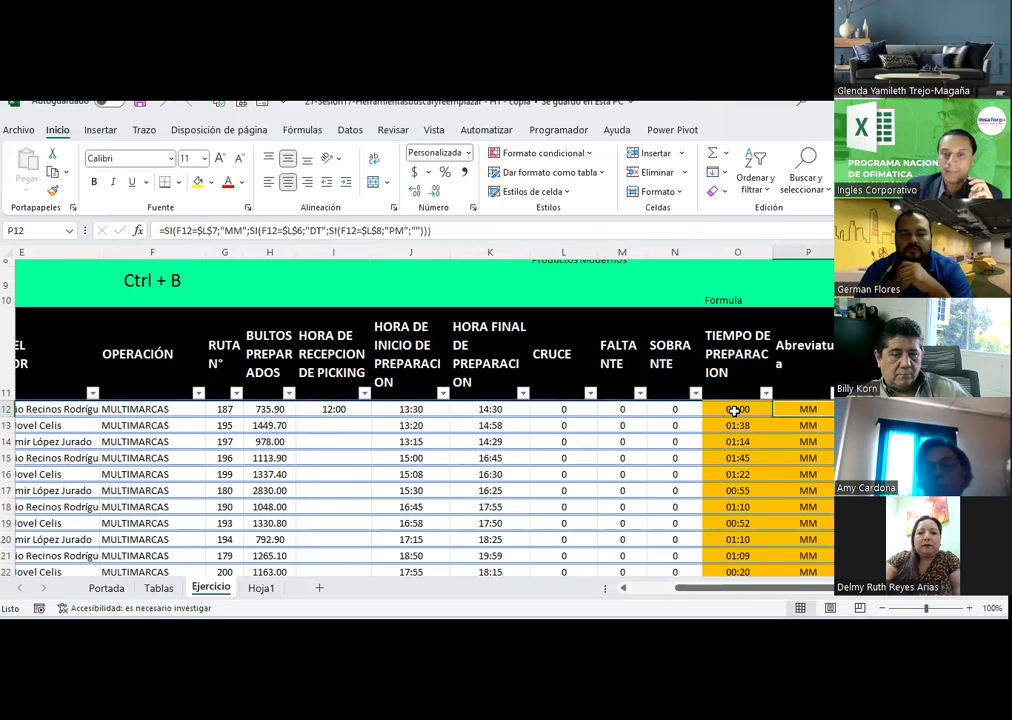
{"action": "left_click", "coordinate": [734, 409]}
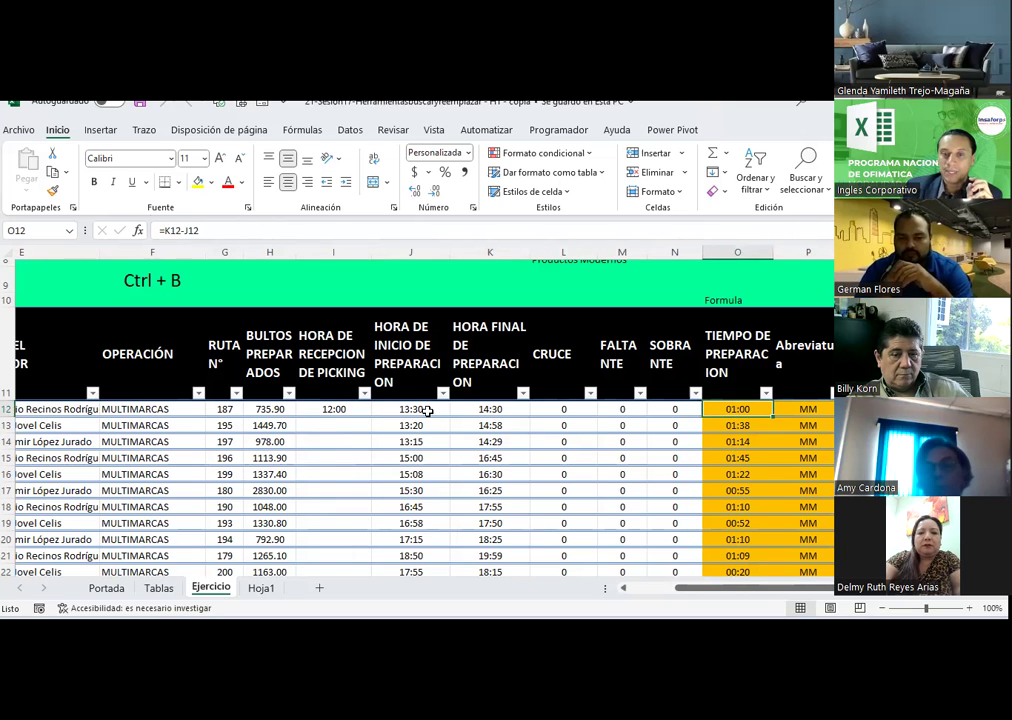
{"action": "left_click", "coordinate": [747, 424]}
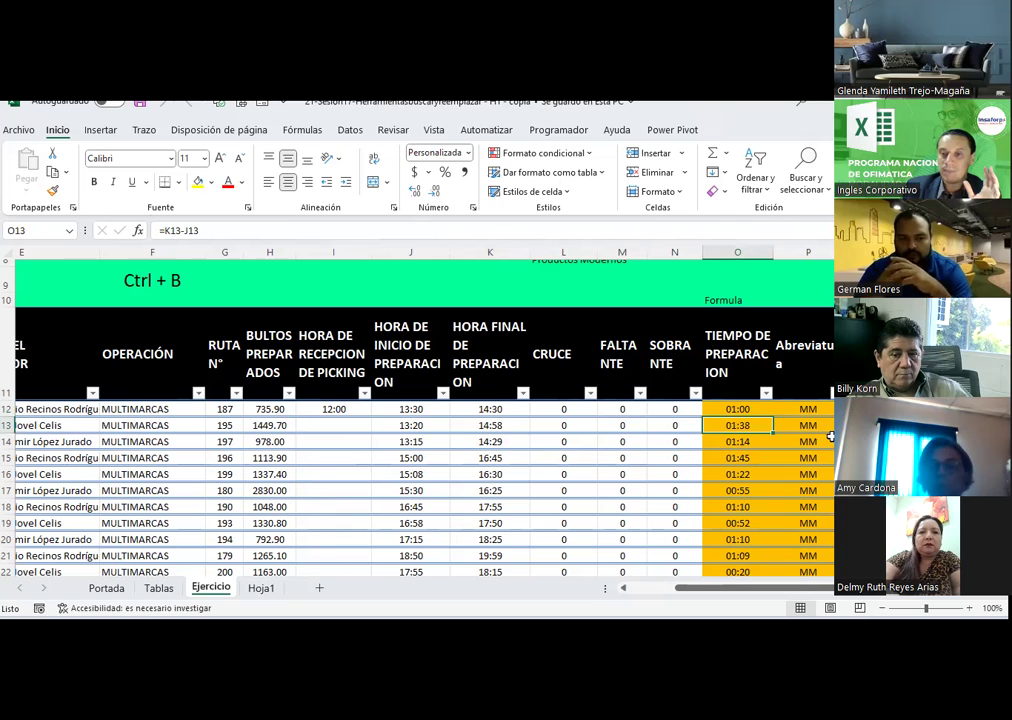
{"action": "left_click", "coordinate": [821, 404]}
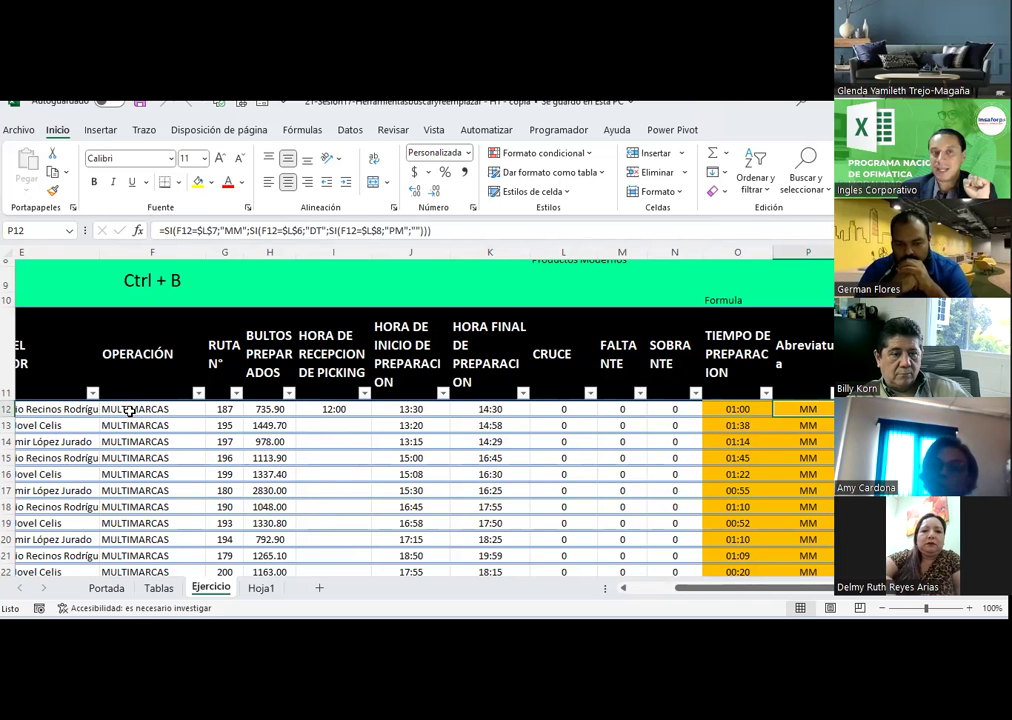
{"action": "scroll", "coordinate": [130, 411], "scroll_direction": "down", "scroll_amount": 1}
{"action": "scroll", "coordinate": [130, 411], "scroll_direction": "down", "scroll_amount": 2}
{"action": "scroll", "coordinate": [129, 412], "scroll_direction": "down", "scroll_amount": 1}
{"action": "scroll", "coordinate": [129, 411], "scroll_direction": "down", "scroll_amount": 1}
{"action": "scroll", "coordinate": [129, 411], "scroll_direction": "down", "scroll_amount": 5}
{"action": "scroll", "coordinate": [129, 411], "scroll_direction": "down", "scroll_amount": 1}
{"action": "scroll", "coordinate": [129, 411], "scroll_direction": "down", "scroll_amount": 2}
{"action": "scroll", "coordinate": [129, 411], "scroll_direction": "up", "scroll_amount": 12}
{"action": "scroll", "coordinate": [129, 413], "scroll_direction": "up", "scroll_amount": 1}
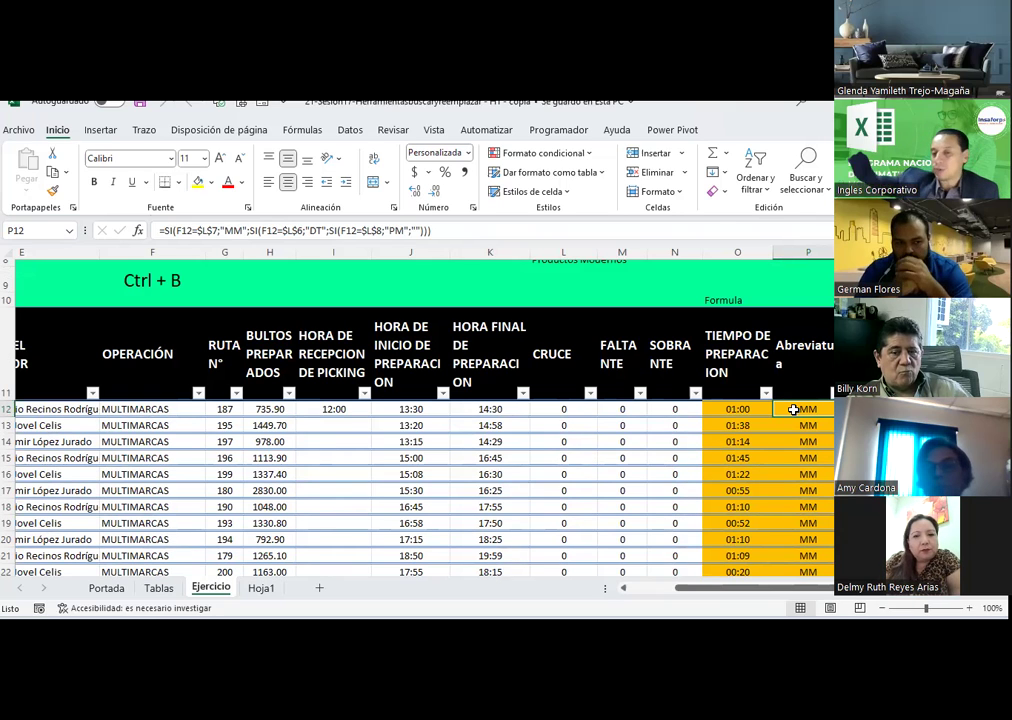
{"action": "key", "text": "Right"}
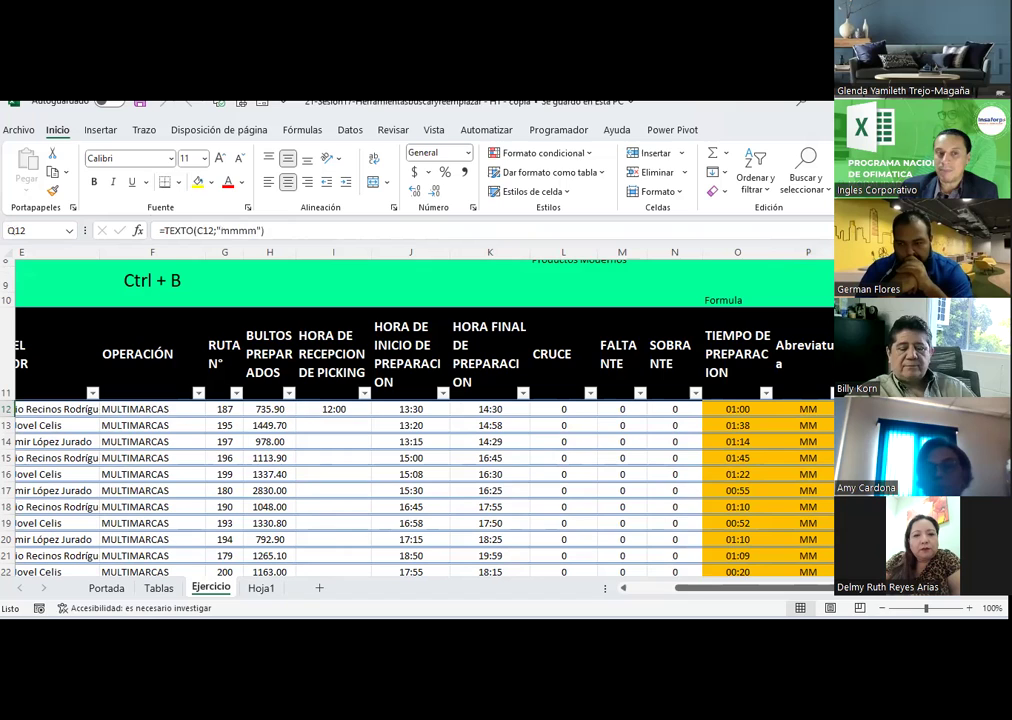
{"action": "left_click", "coordinate": [797, 410]}
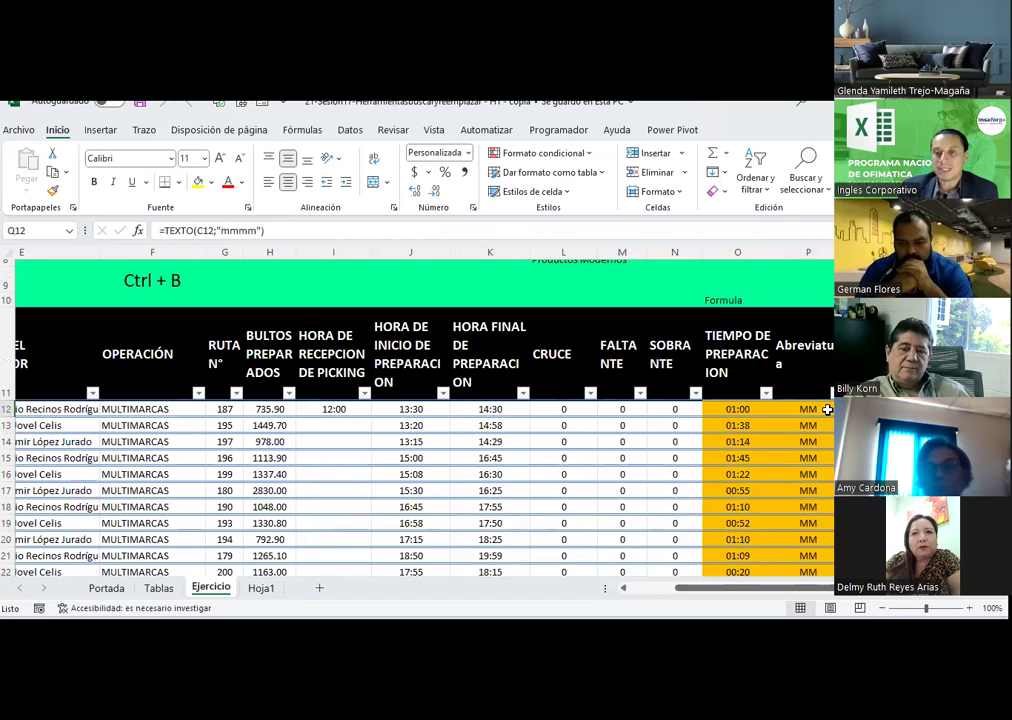
{"action": "key", "text": "Right"}
{"action": "key", "text": "Left"}
{"action": "key", "text": "Right"}
{"action": "key", "text": "Left"}
{"action": "key", "text": "Right"}
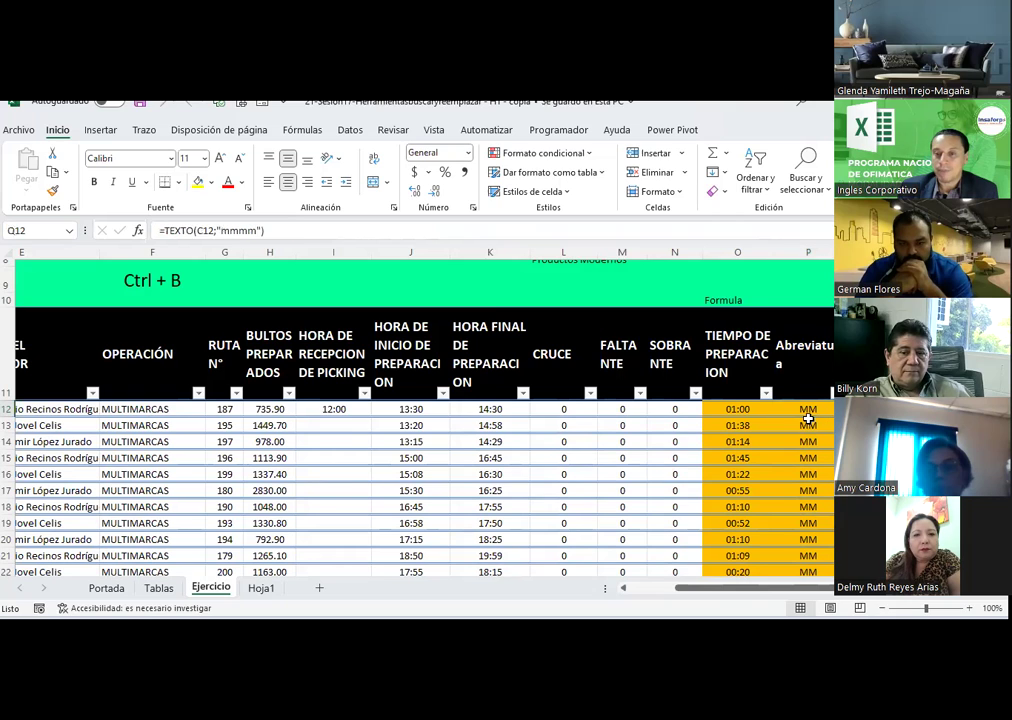
{"action": "left_click", "coordinate": [806, 410]}
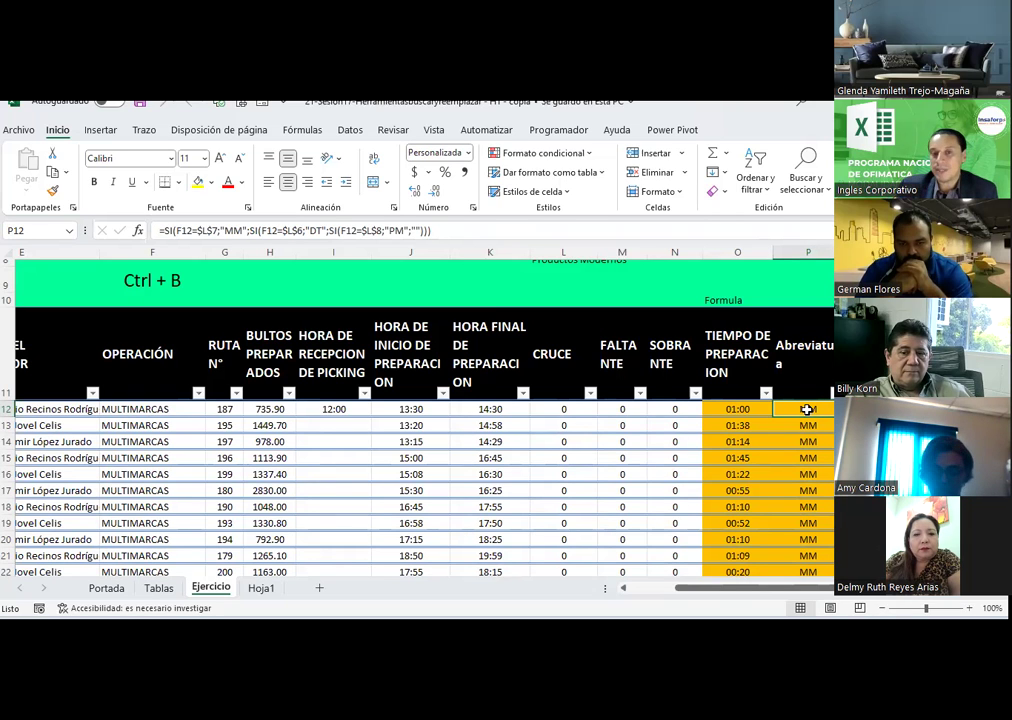
{"action": "scroll", "coordinate": [806, 410], "scroll_direction": "down", "scroll_amount": 1}
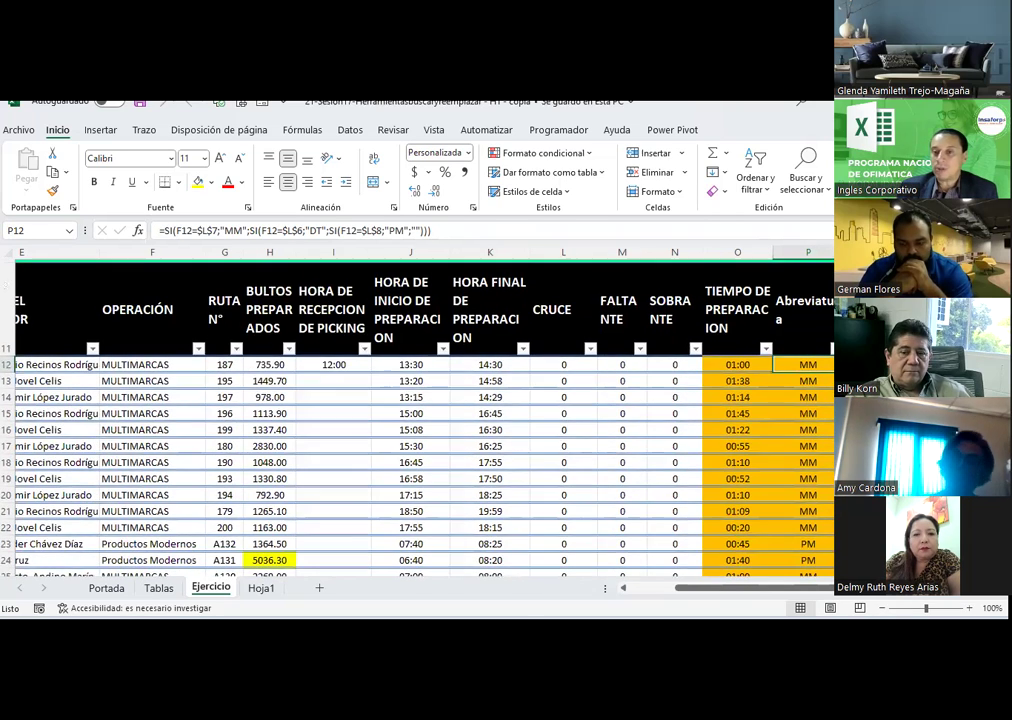
{"action": "key", "text": "Right"}
{"action": "key", "text": "Down"}
{"action": "key", "text": "Down"}
{"action": "key", "text": "Down"}
{"action": "key", "text": "Down"}
{"action": "key", "text": "Down"}
{"action": "key", "text": "Left"}
{"action": "key", "text": "Right"}
{"action": "key", "text": "Down"}
{"action": "key", "text": "Down"}
{"action": "left_click", "coordinate": [806, 432]}
{"action": "scroll", "coordinate": [806, 410], "scroll_direction": "down", "scroll_amount": 1}
{"action": "left_click", "coordinate": [806, 410]}
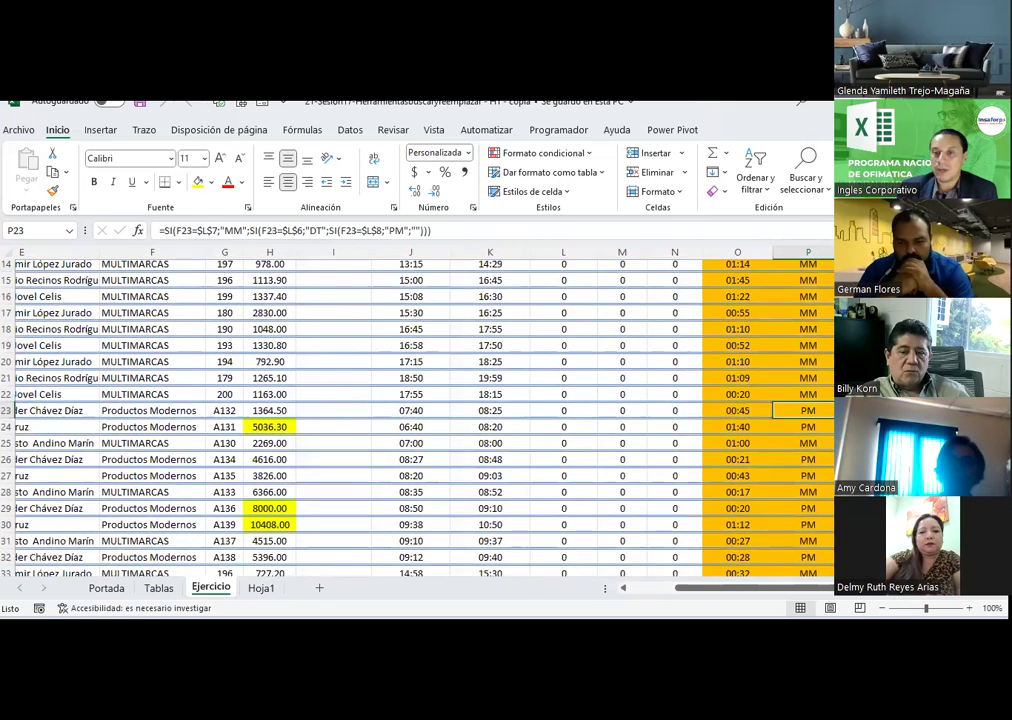
{"action": "key", "text": "Right"}
{"action": "key", "text": "Up"}
{"action": "scroll", "coordinate": [264, 384], "scroll_direction": "down", "scroll_amount": 1}
{"action": "left_click", "coordinate": [264, 384]}
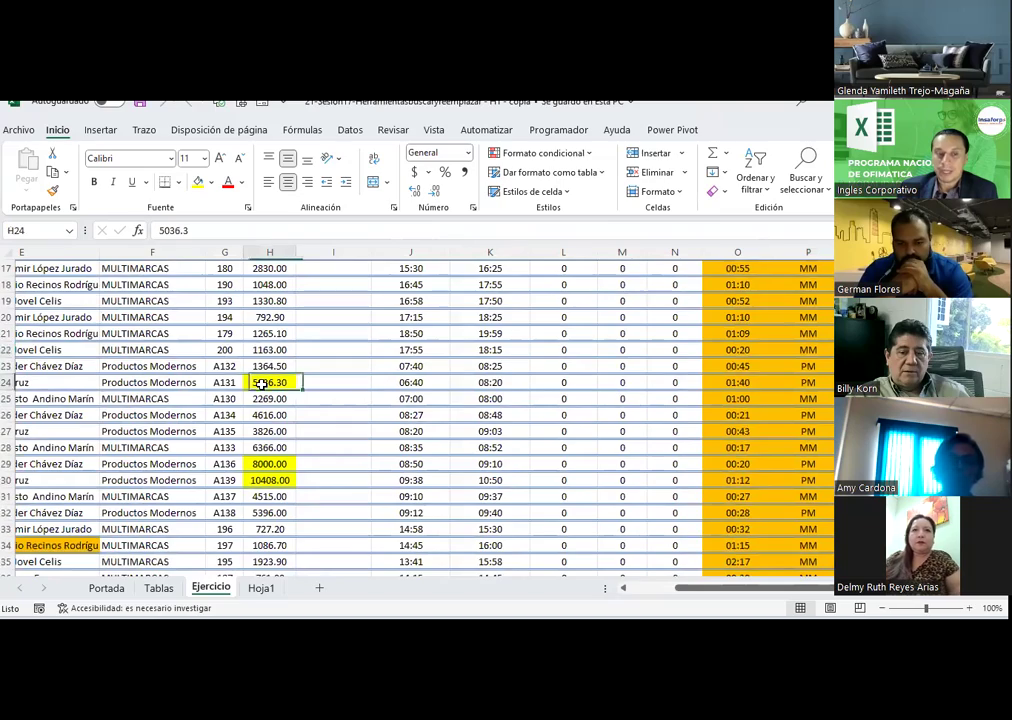
{"action": "scroll", "coordinate": [264, 384], "scroll_direction": "down", "scroll_amount": 1}
{"action": "scroll", "coordinate": [264, 386], "scroll_direction": "down", "scroll_amount": 1}
{"action": "left_click", "coordinate": [262, 390]}
{"action": "left_click", "coordinate": [72, 456]}
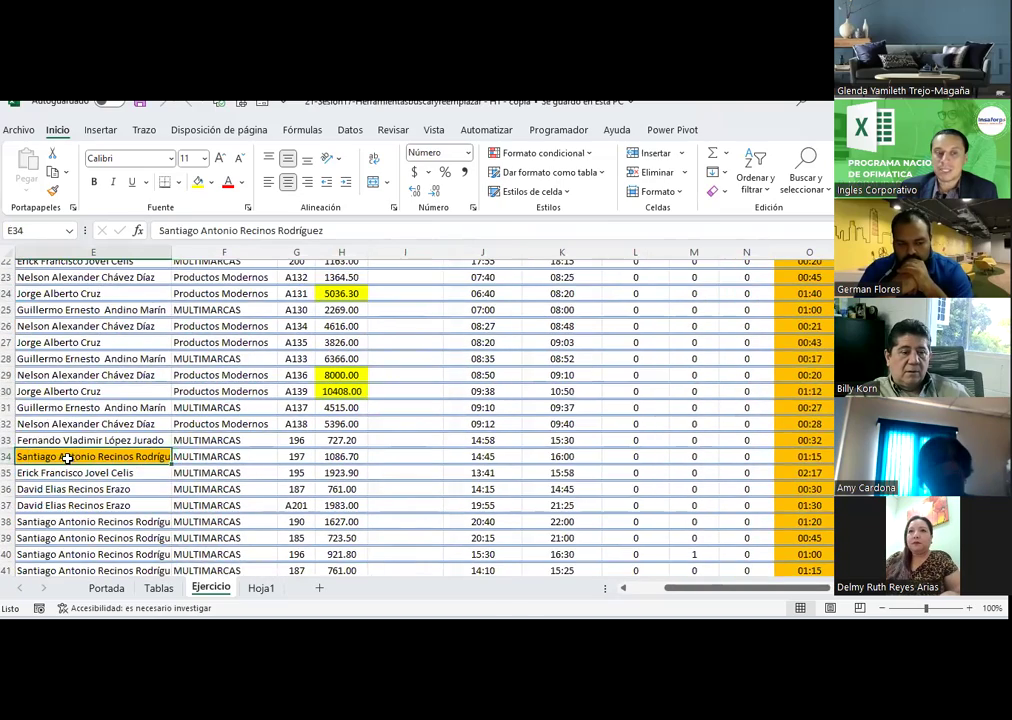
{"action": "scroll", "coordinate": [420, 420], "scroll_direction": "down", "scroll_amount": 2}
{"action": "scroll", "coordinate": [420, 423], "scroll_direction": "down", "scroll_amount": 6}
{"action": "left_click", "coordinate": [296, 366]}
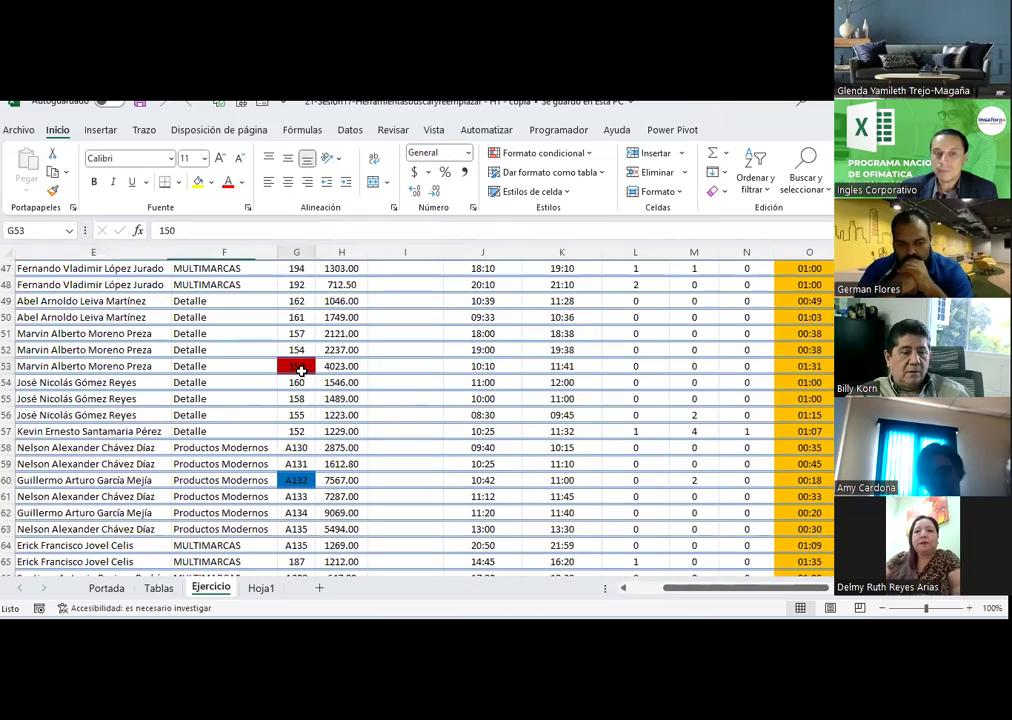
{"action": "left_click", "coordinate": [288, 484]}
{"action": "left_click", "coordinate": [310, 411]}
{"action": "left_click_drag", "start_coordinate": [296, 268], "coordinate": [298, 412]}
{"action": "left_click", "coordinate": [588, 153]}
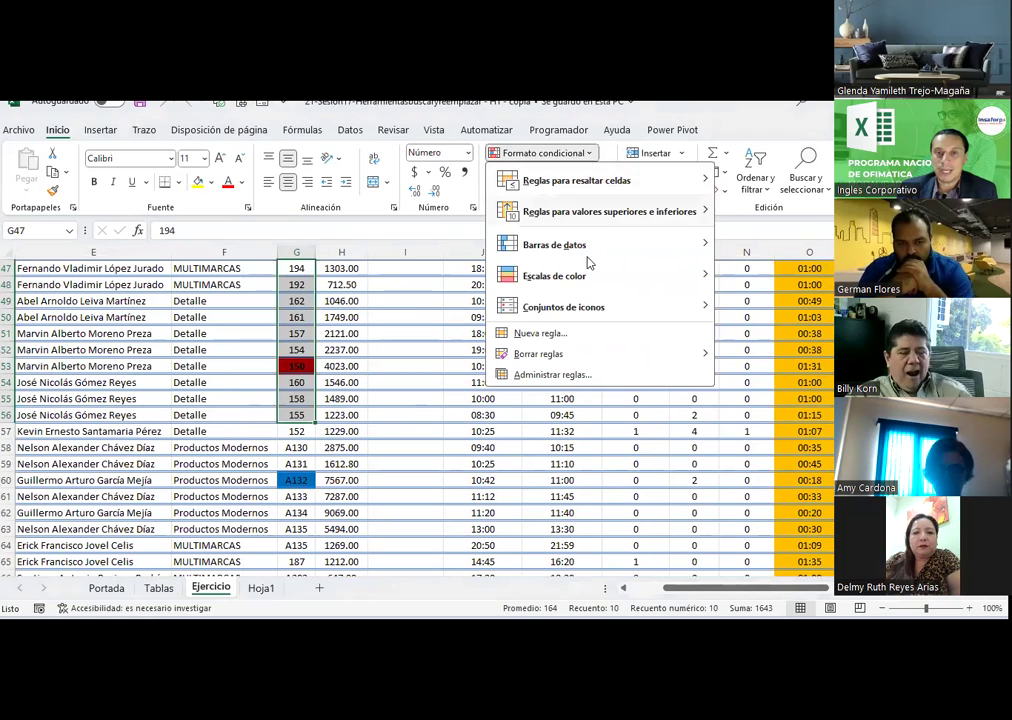
{"action": "left_click", "coordinate": [550, 375]}
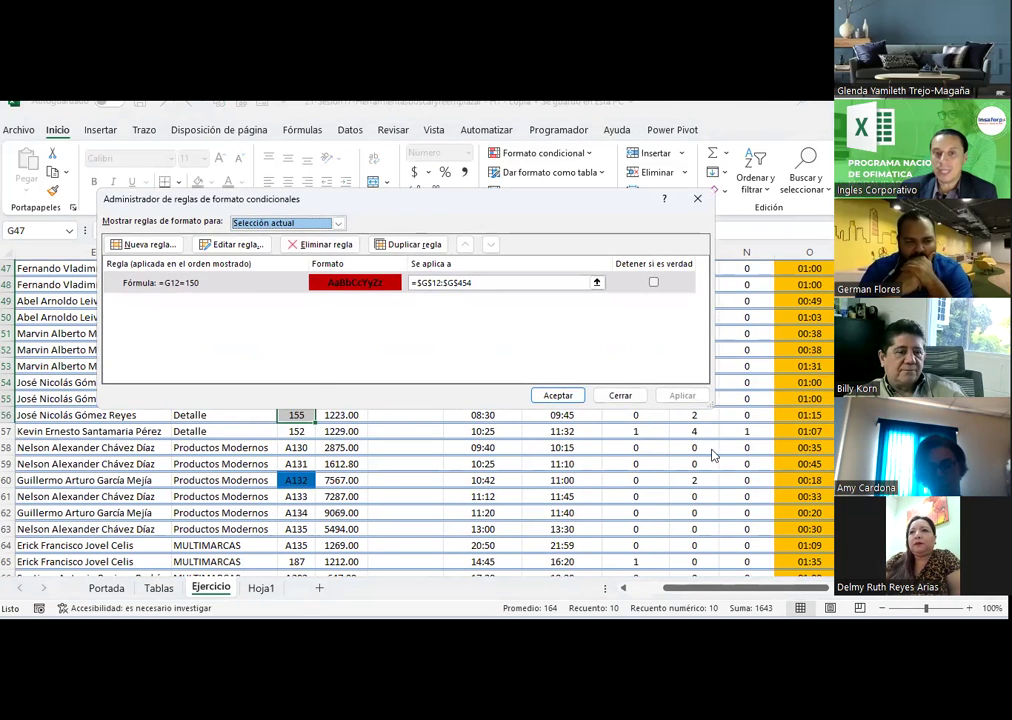
{"action": "key", "text": "Escape"}
{"action": "scroll", "coordinate": [797, 415], "scroll_direction": "down", "scroll_amount": 4}
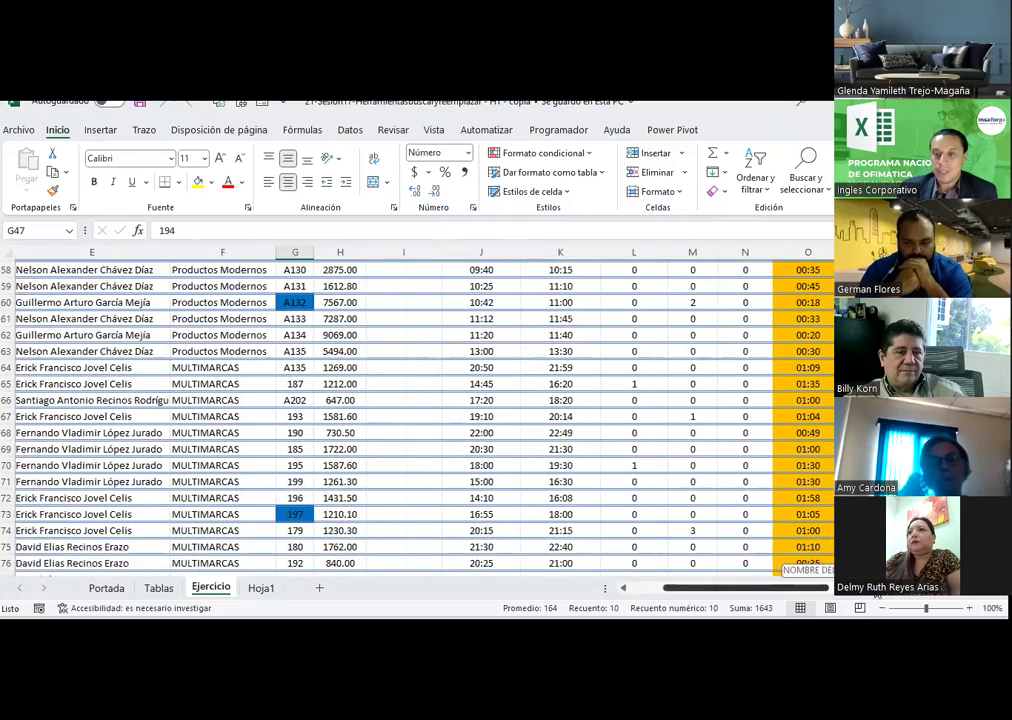
{"action": "scroll", "coordinate": [623, 489], "scroll_direction": "right", "scroll_amount": 5}
{"action": "scroll", "coordinate": [623, 489], "scroll_direction": "down", "scroll_amount": 10}
{"action": "scroll", "coordinate": [571, 489], "scroll_direction": "down", "scroll_amount": 12}
{"action": "scroll", "coordinate": [562, 489], "scroll_direction": "down", "scroll_amount": 12}
{"action": "scroll", "coordinate": [564, 488], "scroll_direction": "down", "scroll_amount": 9}
{"action": "scroll", "coordinate": [564, 488], "scroll_direction": "down", "scroll_amount": 9}
{"action": "scroll", "coordinate": [564, 488], "scroll_direction": "down", "scroll_amount": 9}
{"action": "scroll", "coordinate": [564, 488], "scroll_direction": "down", "scroll_amount": 9}
{"action": "scroll", "coordinate": [564, 488], "scroll_direction": "down", "scroll_amount": 12}
{"action": "scroll", "coordinate": [564, 488], "scroll_direction": "down", "scroll_amount": 12}
{"action": "scroll", "coordinate": [564, 488], "scroll_direction": "down", "scroll_amount": 11}
{"action": "scroll", "coordinate": [564, 488], "scroll_direction": "down", "scroll_amount": 11}
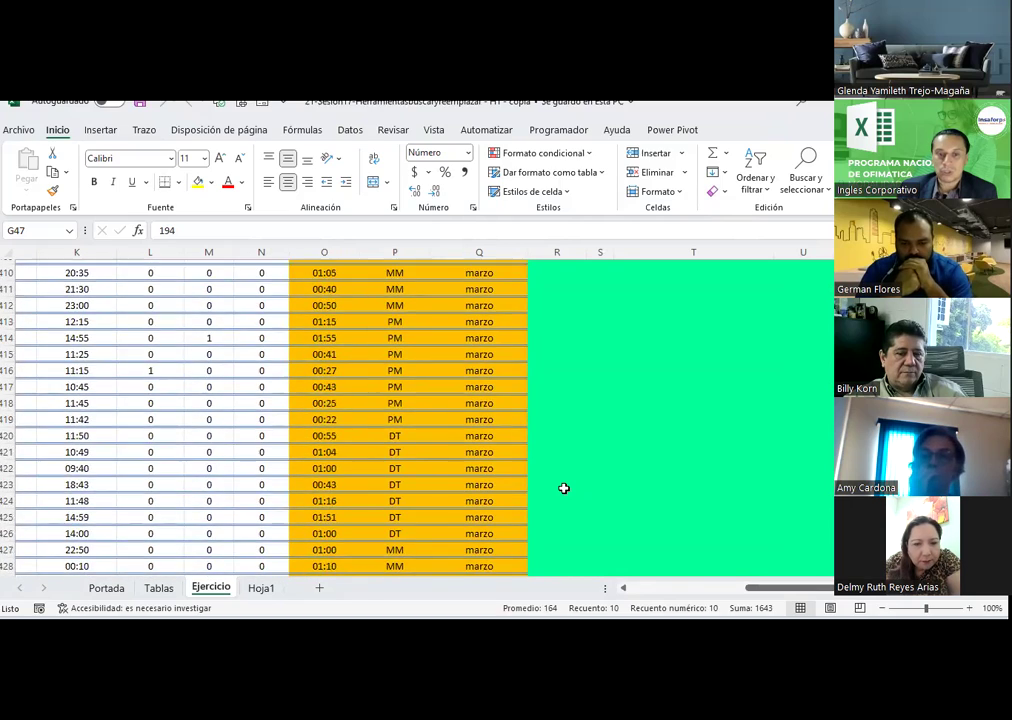
{"action": "scroll", "coordinate": [563, 488], "scroll_direction": "down", "scroll_amount": 14}
{"action": "scroll", "coordinate": [563, 488], "scroll_direction": "up", "scroll_amount": 4}
{"action": "scroll", "coordinate": [563, 488], "scroll_direction": "up", "scroll_amount": 3}
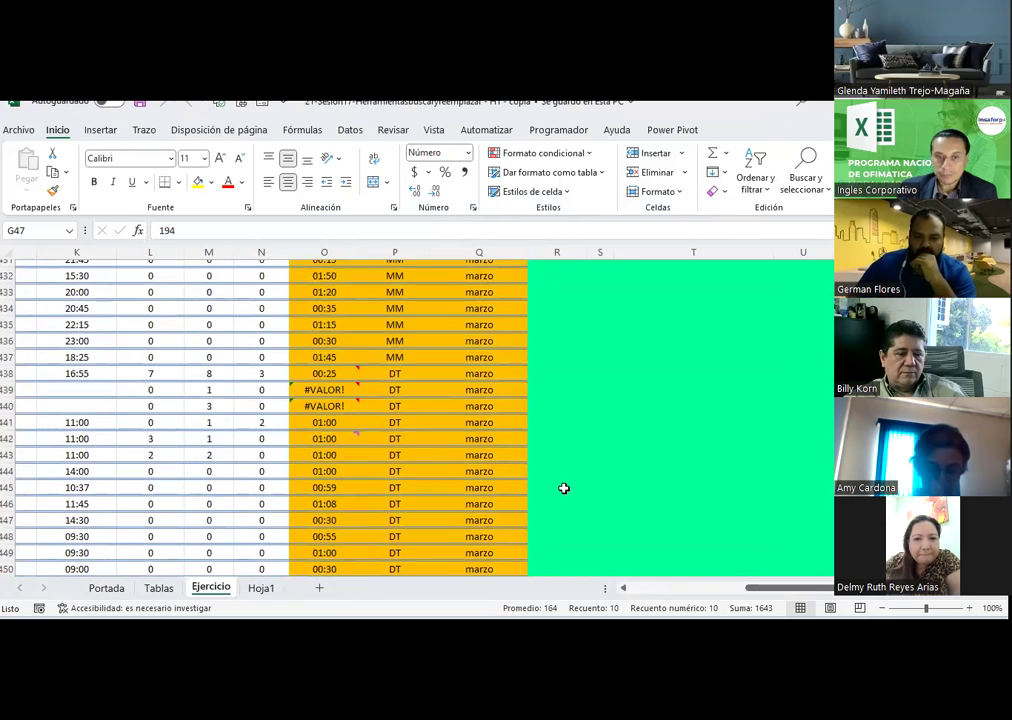
{"action": "left_click", "coordinate": [329, 438]}
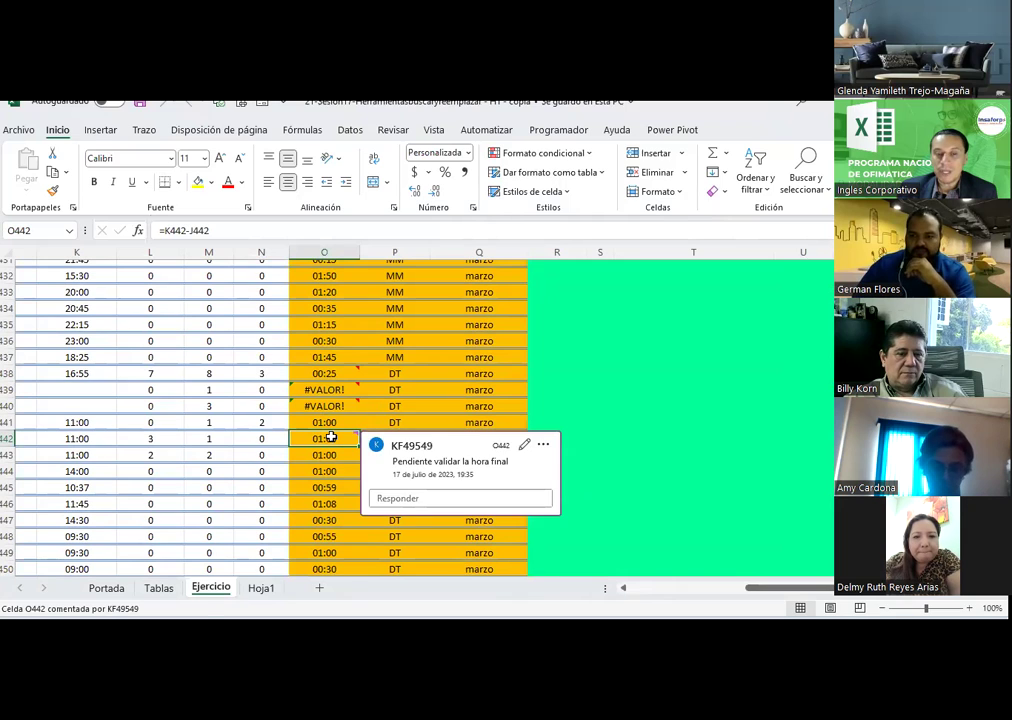
{"action": "left_click", "coordinate": [317, 375]}
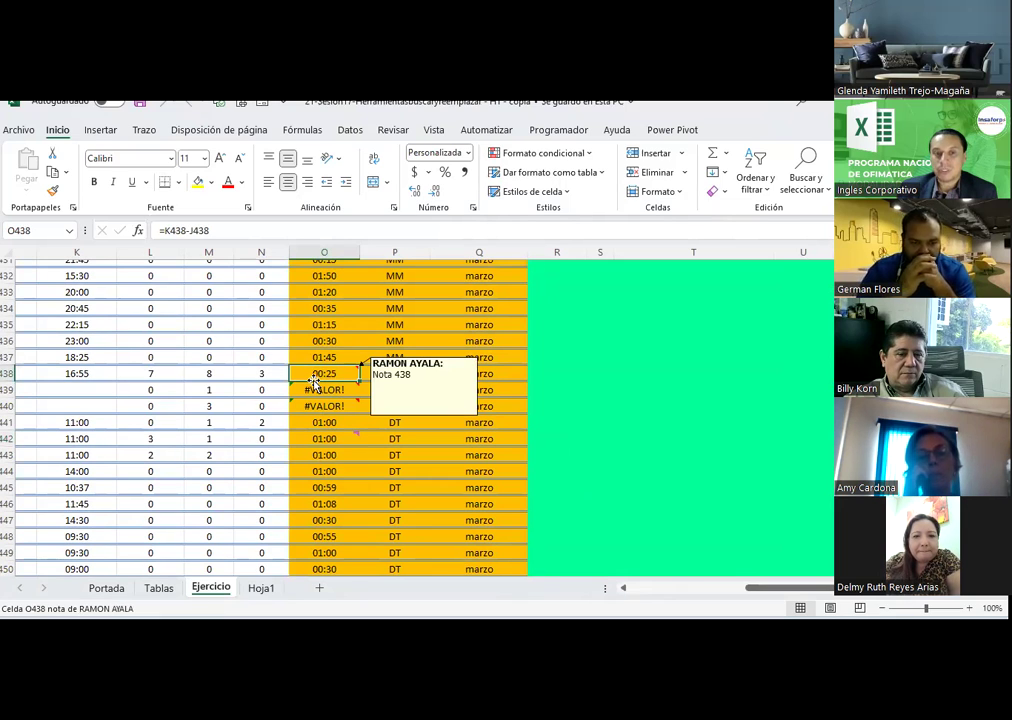
{"action": "left_click", "coordinate": [311, 390]}
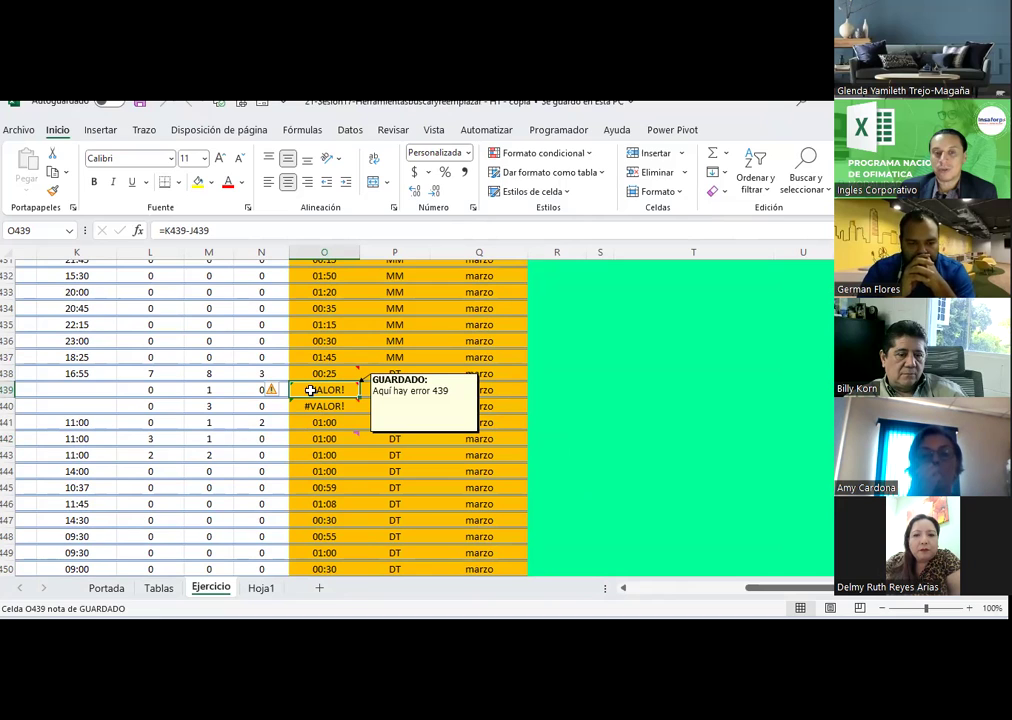
{"action": "left_click", "coordinate": [321, 406]}
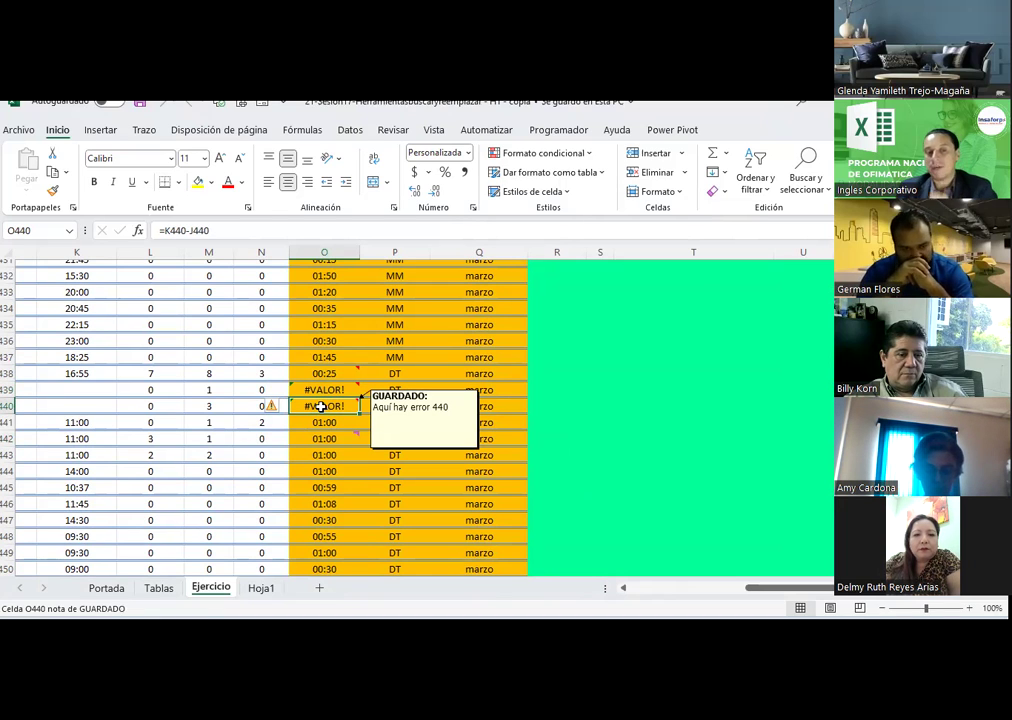
{"action": "left_click", "coordinate": [338, 440]}
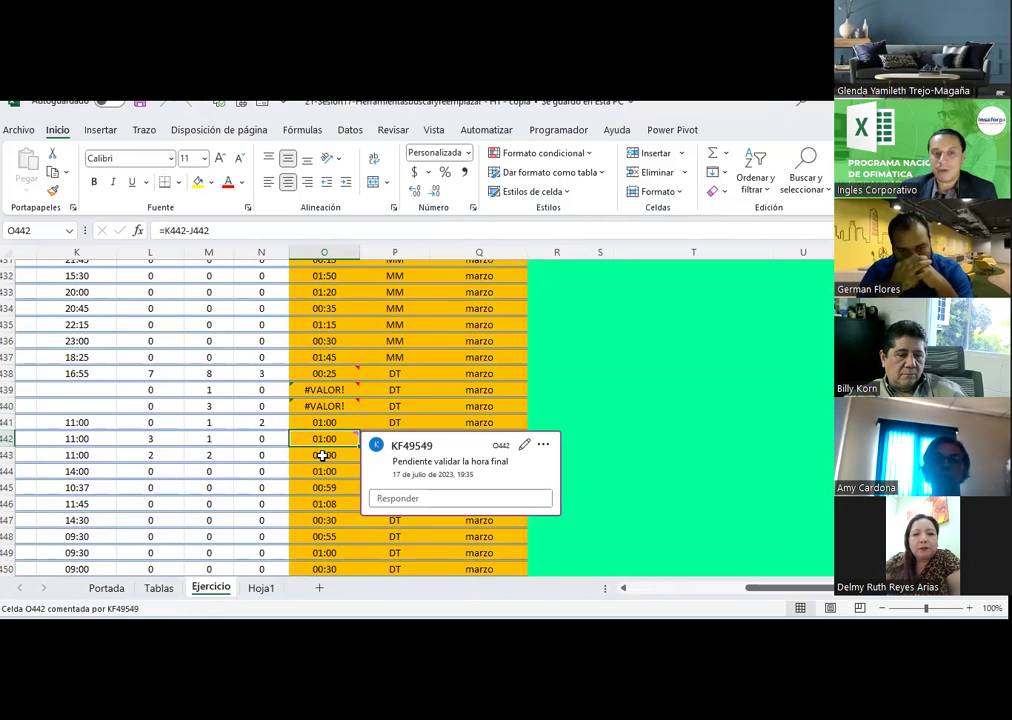
{"action": "left_click", "coordinate": [281, 483]}
{"action": "left_click", "coordinate": [331, 432]}
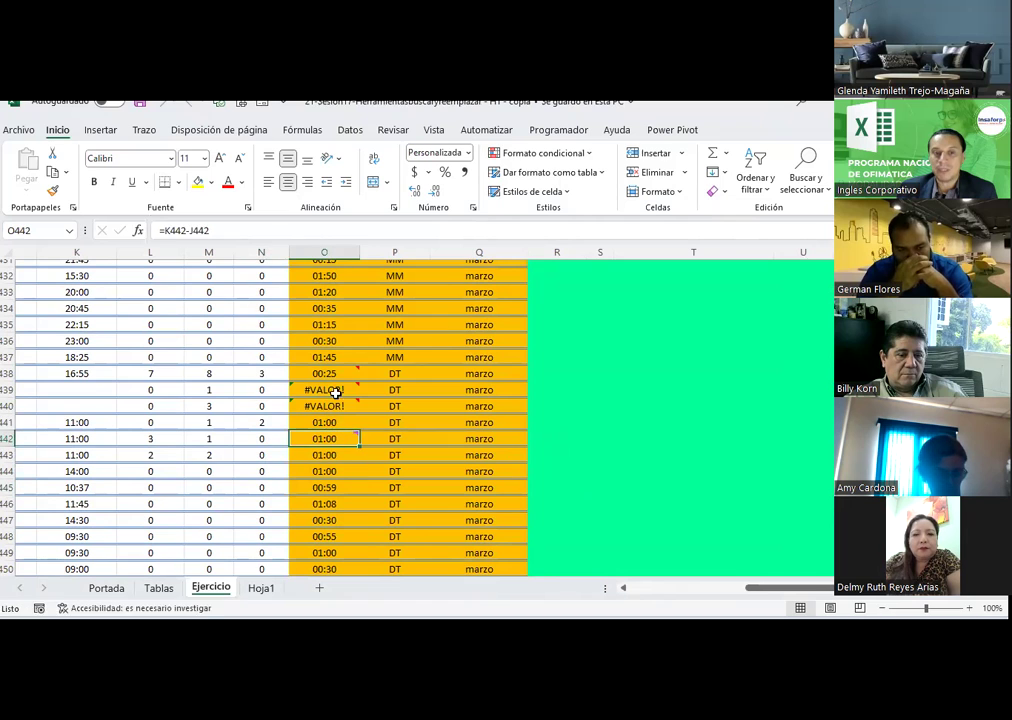
{"action": "left_click", "coordinate": [333, 375]}
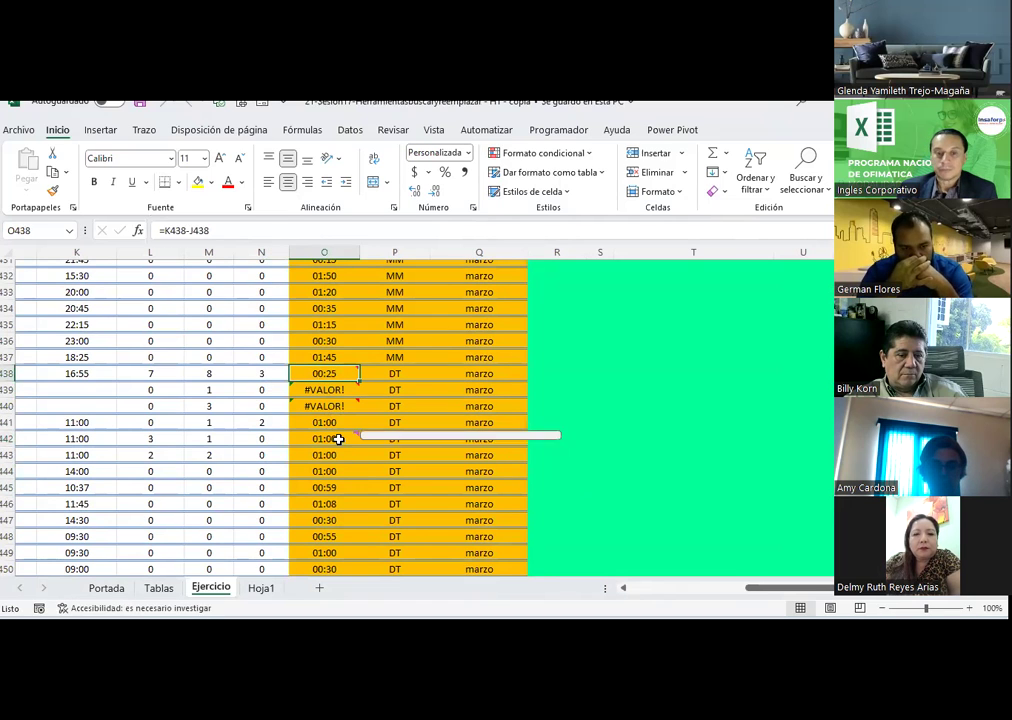
{"action": "scroll", "coordinate": [335, 400], "scroll_direction": "down", "scroll_amount": 2}
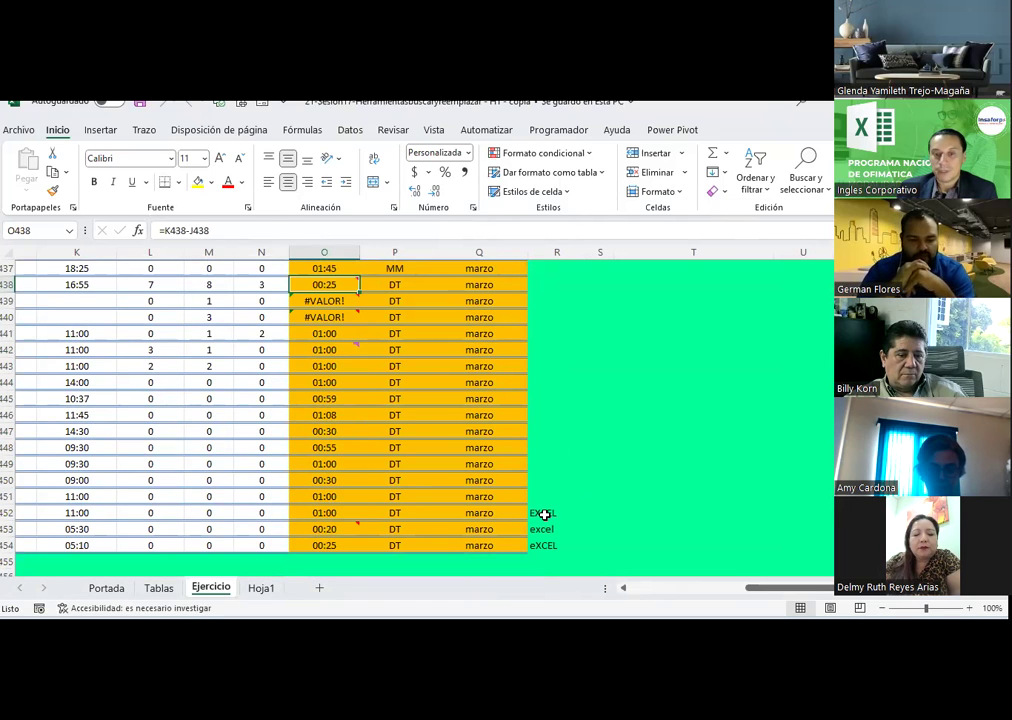
{"action": "left_click_drag", "start_coordinate": [543, 514], "coordinate": [542, 545]}
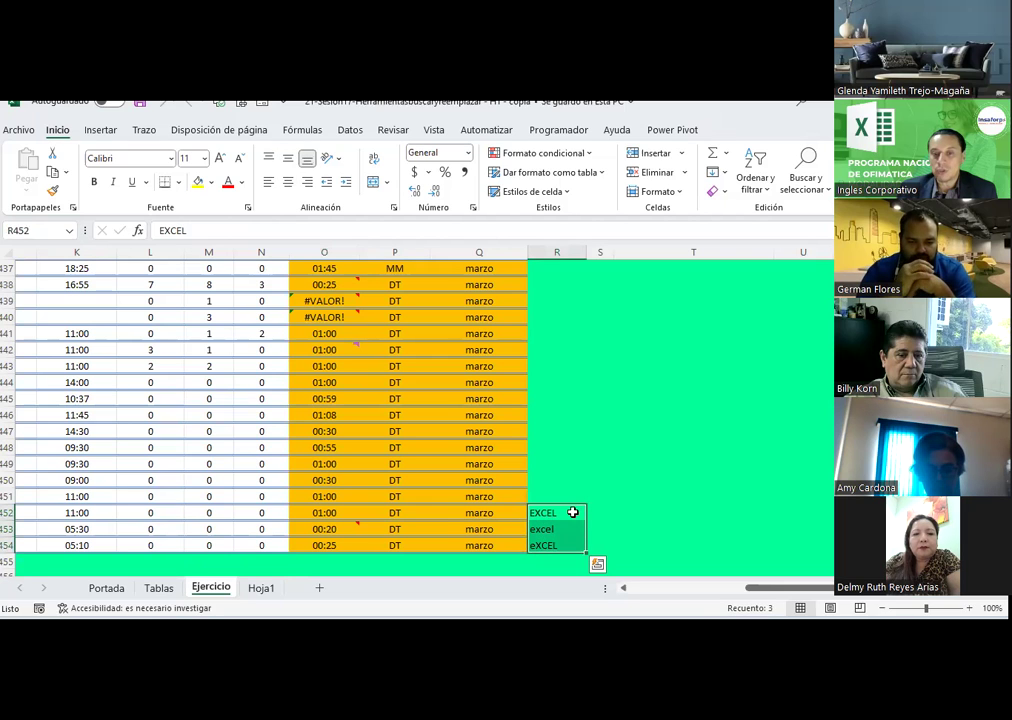
{"action": "left_click", "coordinate": [572, 512]}
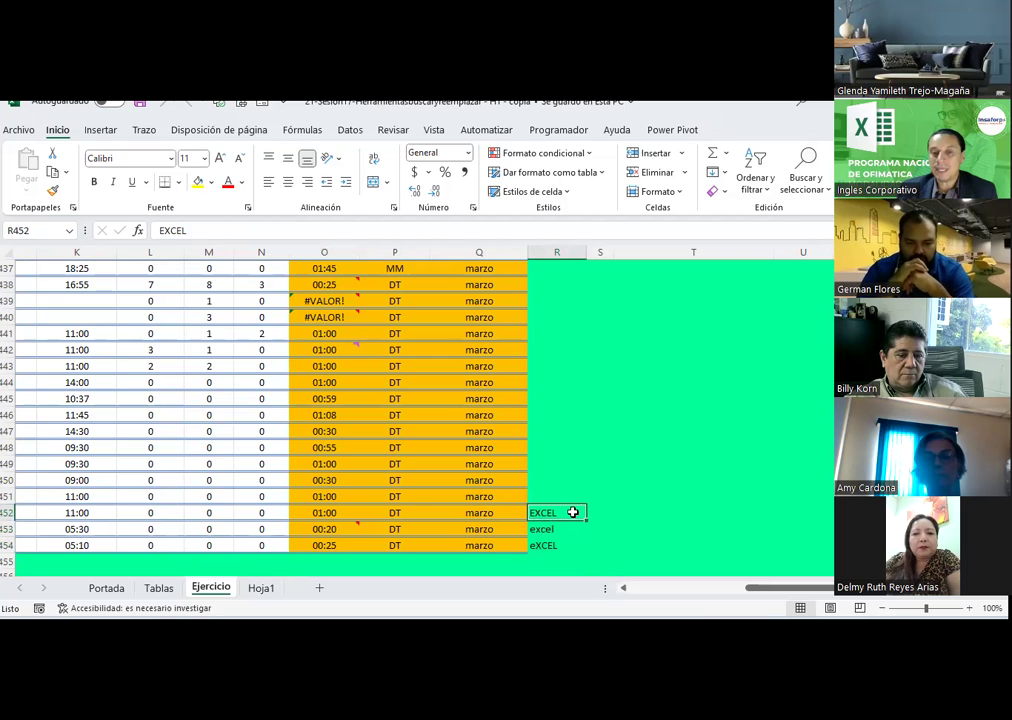
{"action": "scroll", "coordinate": [570, 508], "scroll_direction": "down", "scroll_amount": 2}
{"action": "left_click", "coordinate": [544, 440]}
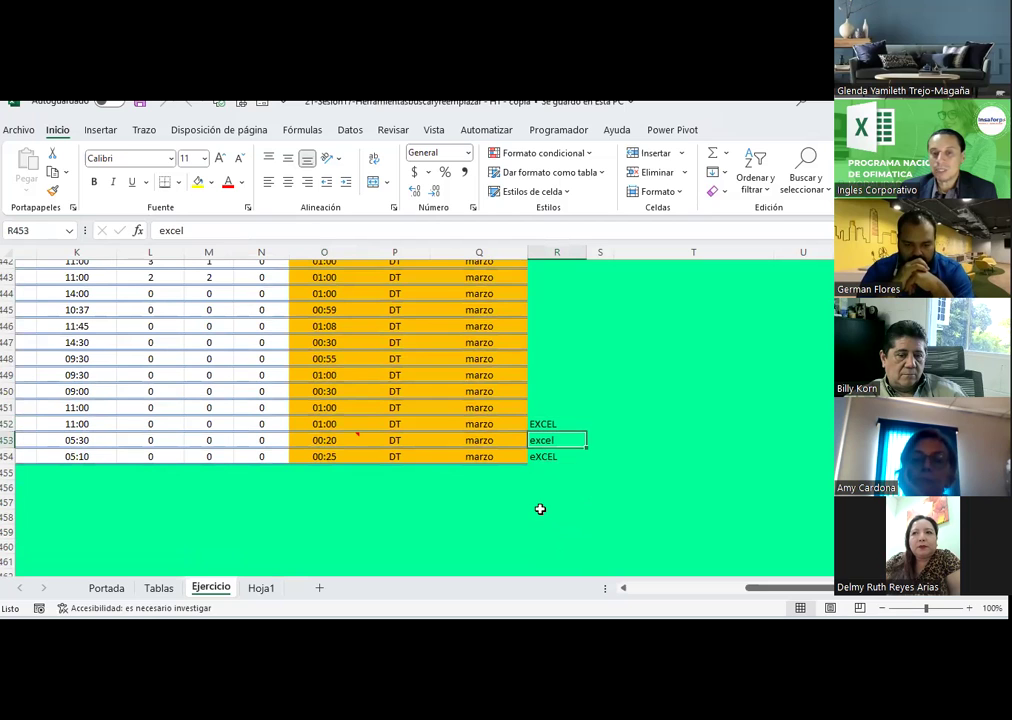
{"action": "left_click", "coordinate": [546, 457]}
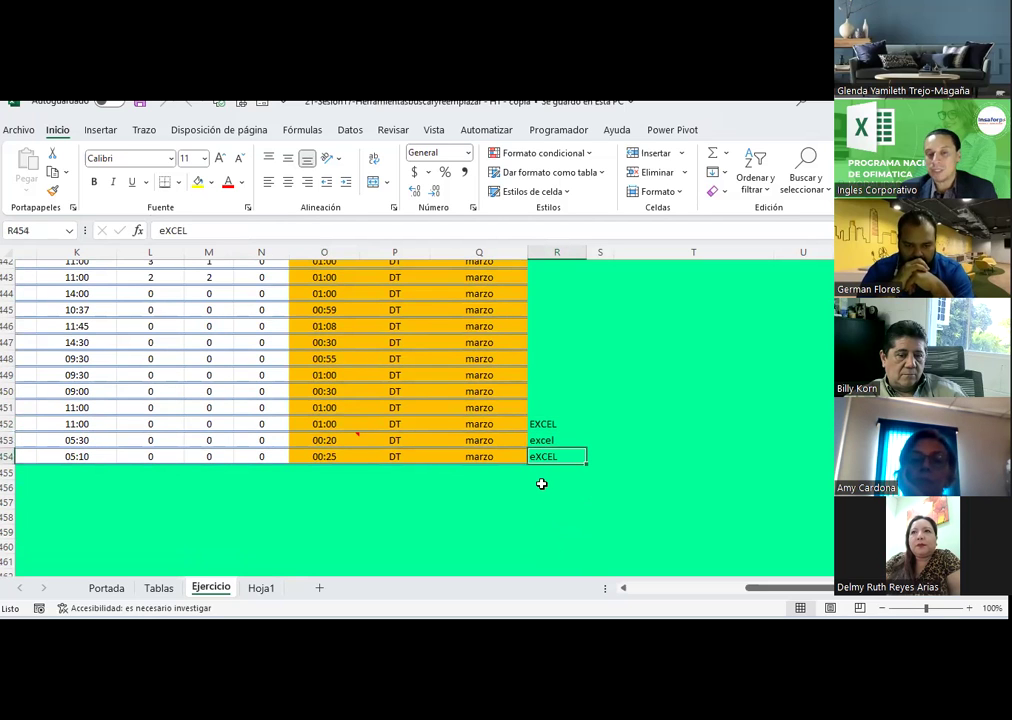
{"action": "left_click", "coordinate": [648, 591]}
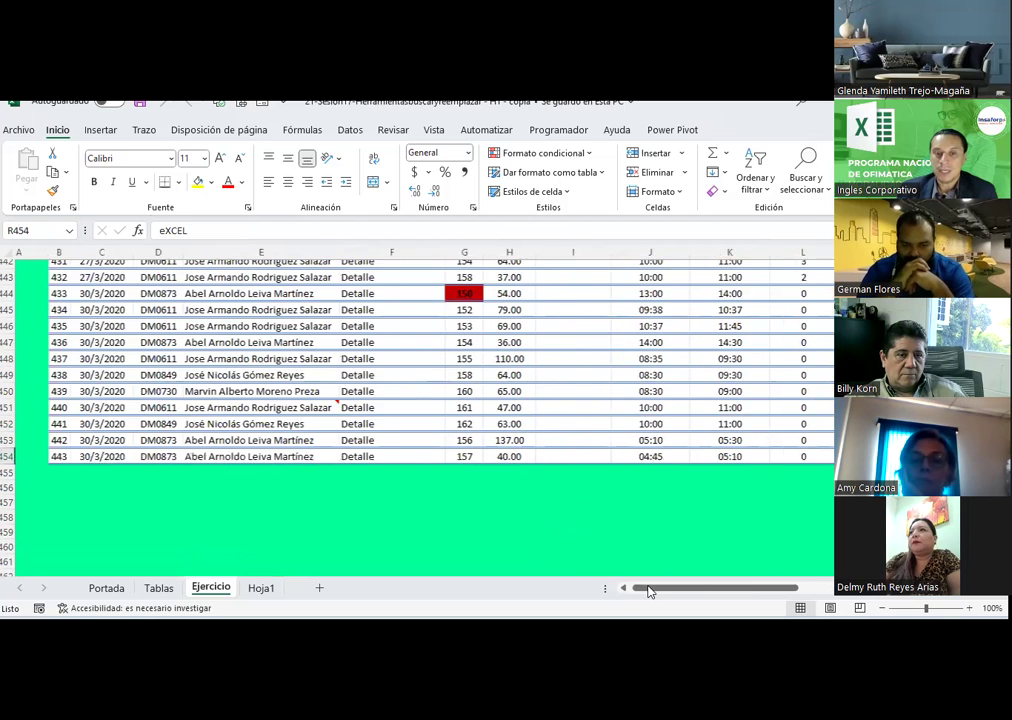
{"action": "mouse_move", "coordinate": [287, 407]}
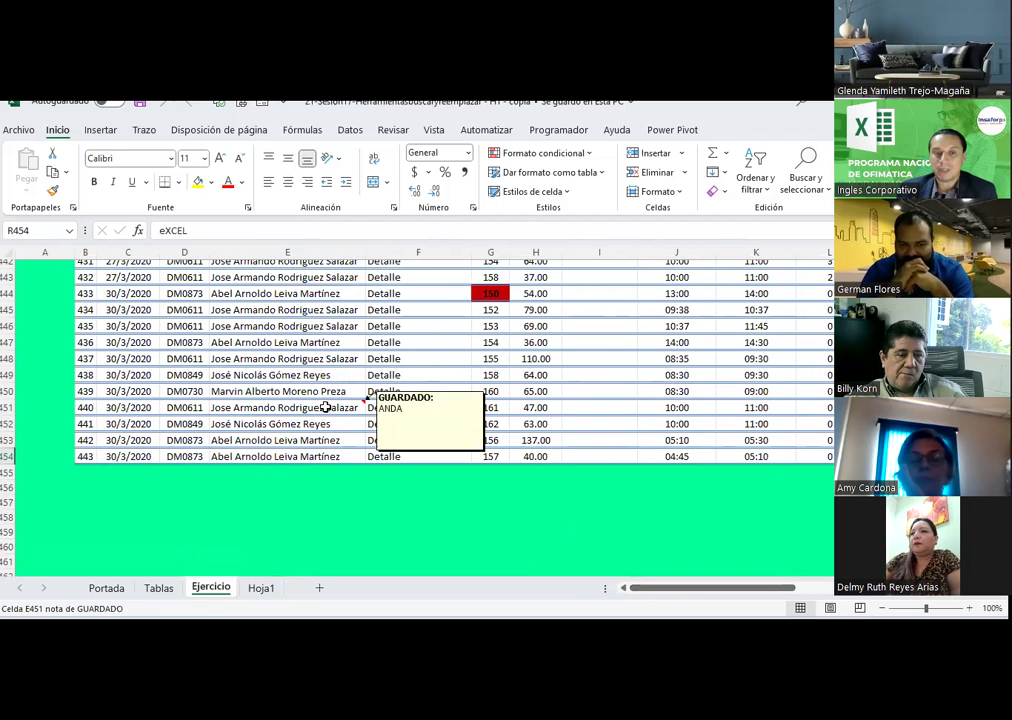
{"action": "left_click", "coordinate": [328, 408]}
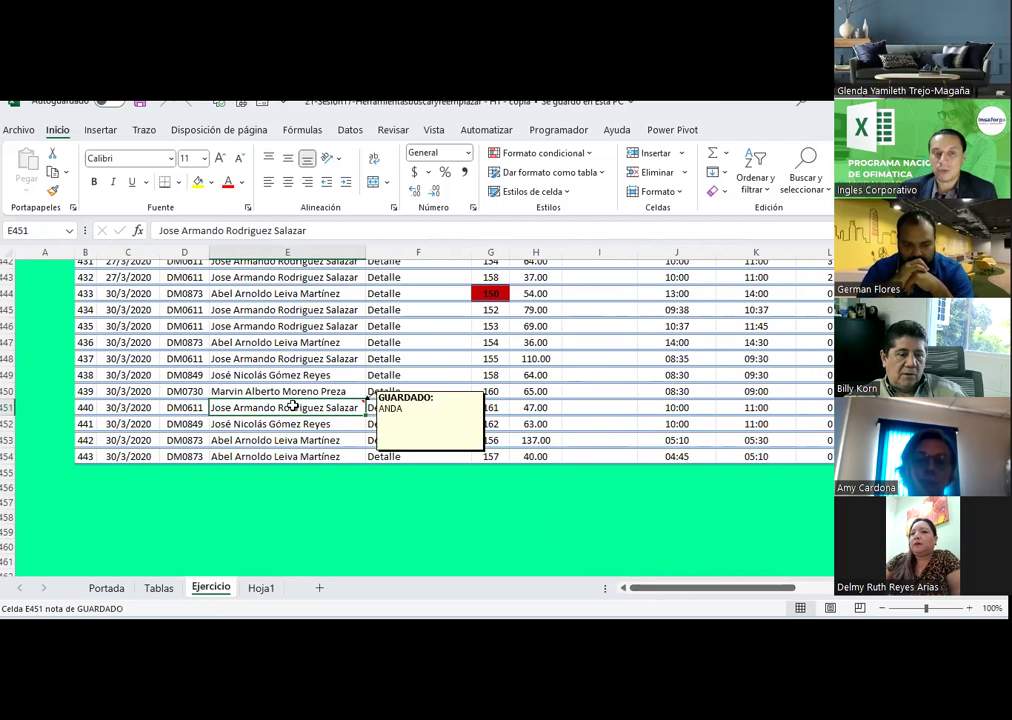
{"action": "scroll", "coordinate": [292, 405], "scroll_direction": "up", "scroll_amount": 4}
{"action": "scroll", "coordinate": [292, 405], "scroll_direction": "up", "scroll_amount": 13}
{"action": "scroll", "coordinate": [292, 405], "scroll_direction": "up", "scroll_amount": 13}
{"action": "scroll", "coordinate": [292, 405], "scroll_direction": "up", "scroll_amount": 15}
{"action": "scroll", "coordinate": [292, 405], "scroll_direction": "up", "scroll_amount": 9}
{"action": "scroll", "coordinate": [292, 405], "scroll_direction": "up", "scroll_amount": 15}
{"action": "scroll", "coordinate": [292, 405], "scroll_direction": "up", "scroll_amount": 9}
{"action": "scroll", "coordinate": [292, 405], "scroll_direction": "up", "scroll_amount": 15}
{"action": "scroll", "coordinate": [292, 405], "scroll_direction": "up", "scroll_amount": 14}
{"action": "scroll", "coordinate": [292, 405], "scroll_direction": "up", "scroll_amount": 12}
{"action": "scroll", "coordinate": [292, 405], "scroll_direction": "up", "scroll_amount": 7}
{"action": "scroll", "coordinate": [292, 405], "scroll_direction": "up", "scroll_amount": 15}
{"action": "scroll", "coordinate": [292, 405], "scroll_direction": "up", "scroll_amount": 3}
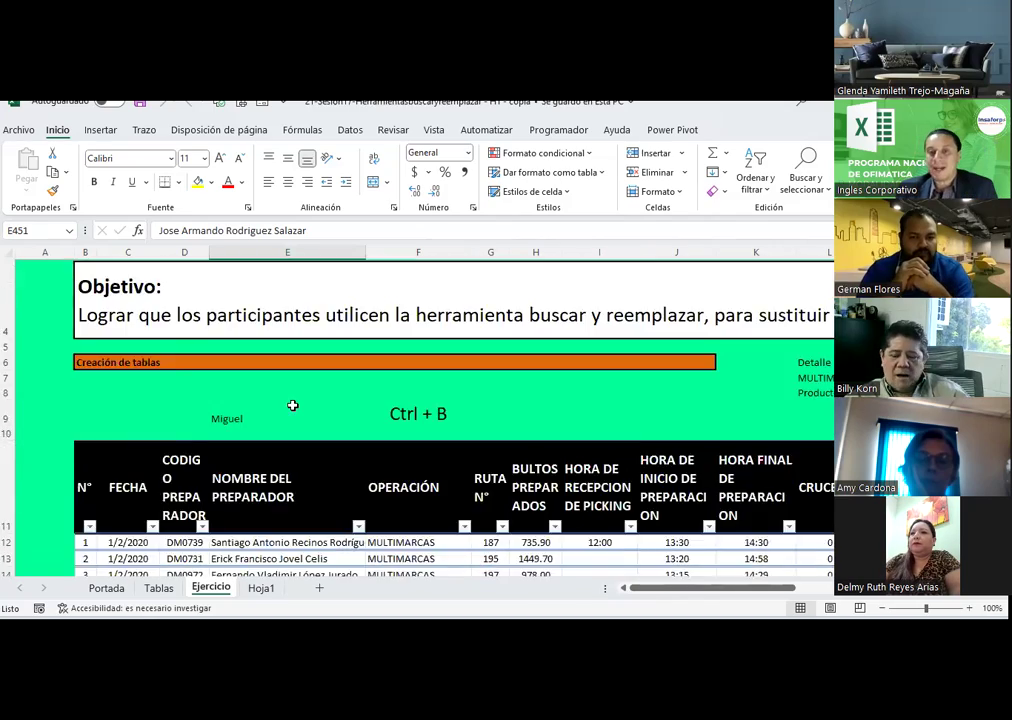
{"action": "scroll", "coordinate": [292, 405], "scroll_direction": "down", "scroll_amount": 3}
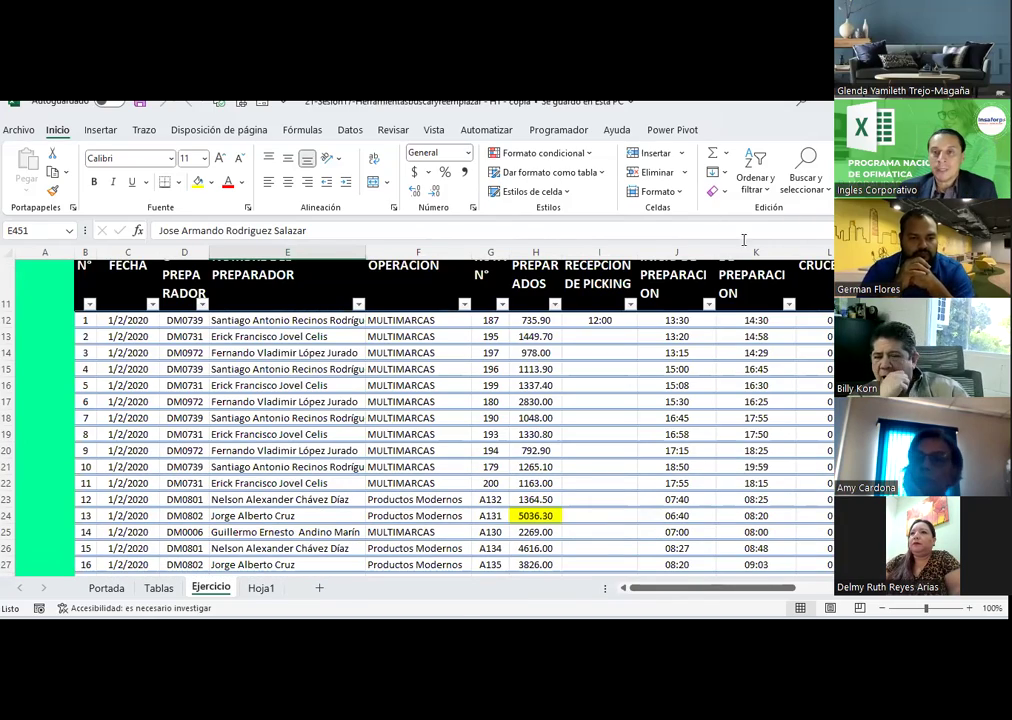
{"action": "scroll", "coordinate": [777, 314], "scroll_direction": "up", "scroll_amount": 1}
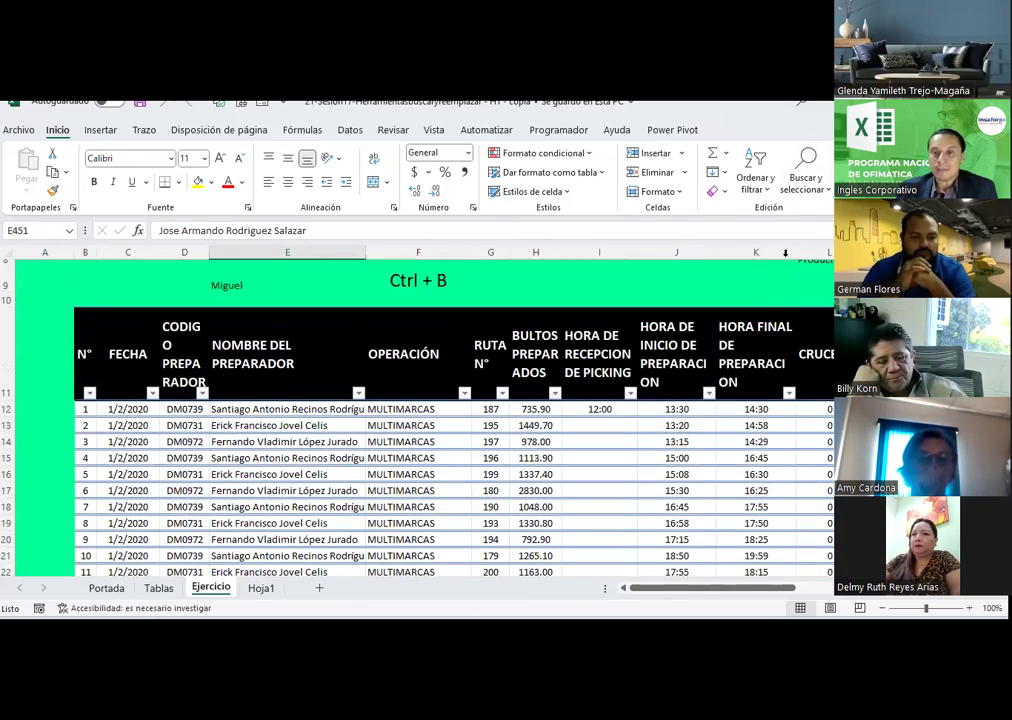
- Open Find and Replace on the Find tab with cell E9 selected
{"action": "left_click", "coordinate": [826, 197]}
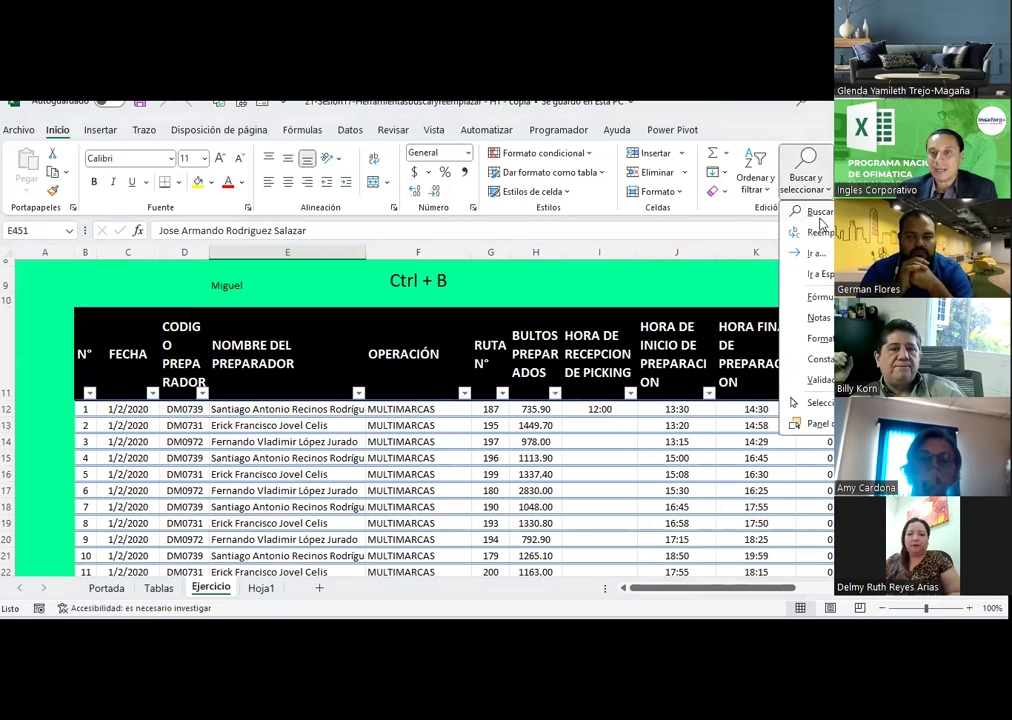
{"action": "left_click", "coordinate": [819, 233]}
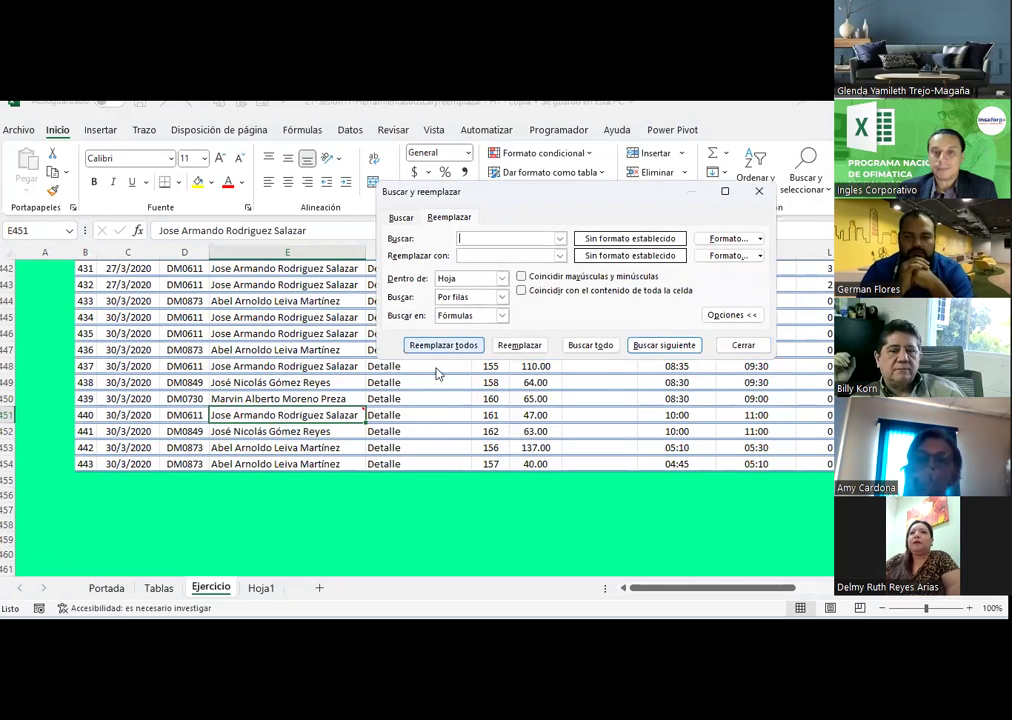
{"action": "scroll", "coordinate": [450, 420], "scroll_direction": "up", "scroll_amount": 20}
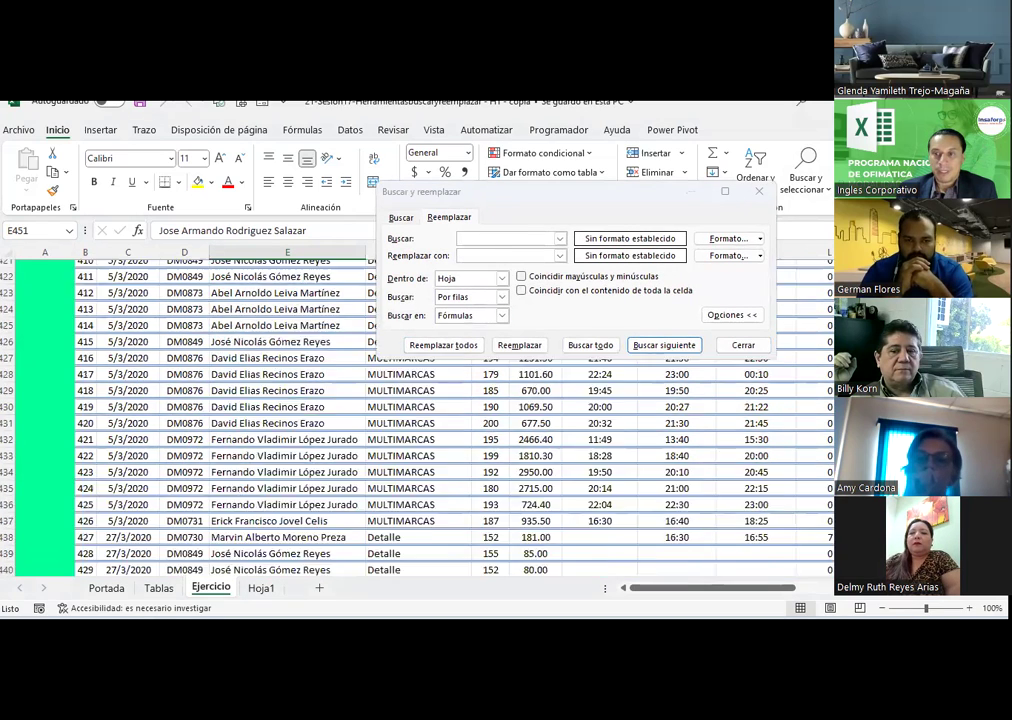
{"action": "left_click", "coordinate": [309, 460]}
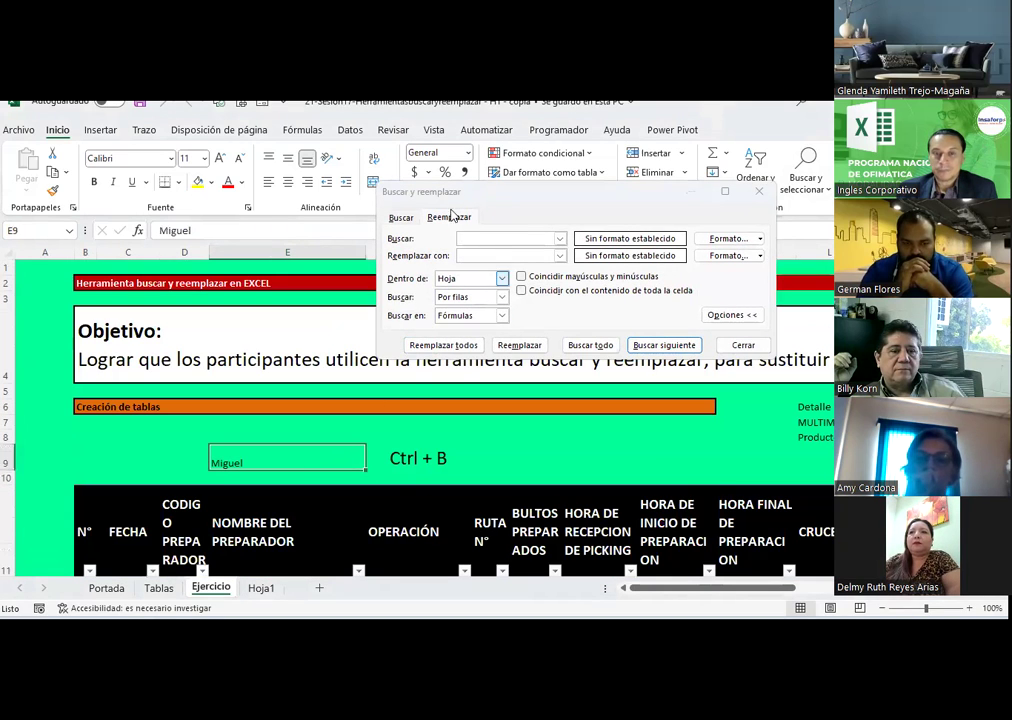
{"action": "left_click", "coordinate": [401, 218]}
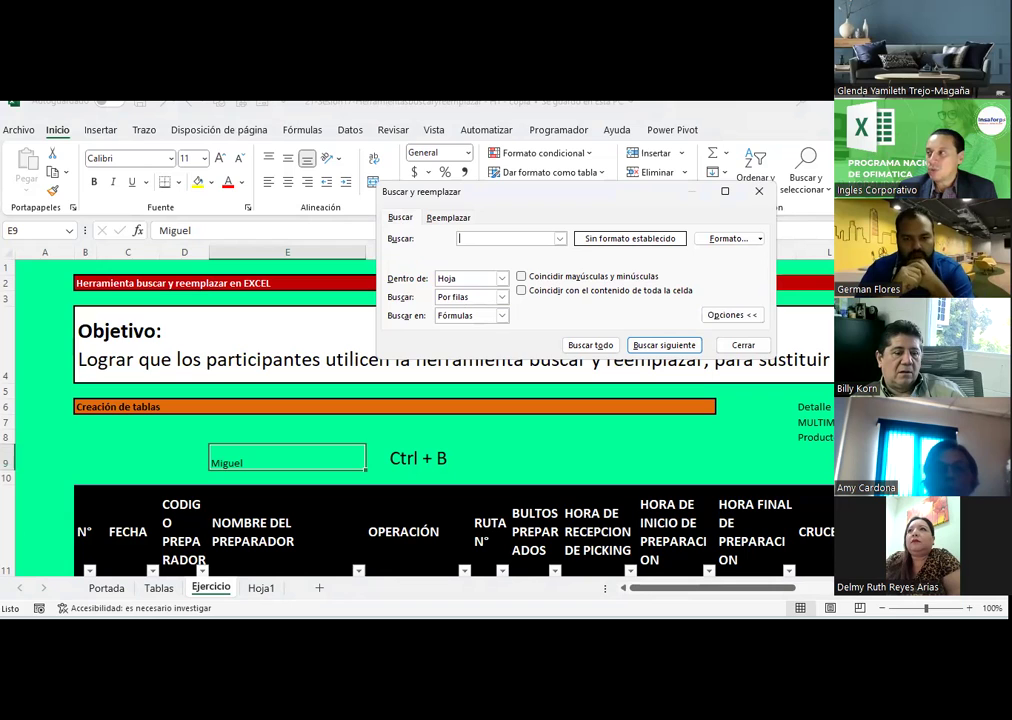
- Check the list of previously searched terms in the Find what box
{"action": "key", "text": "alt+Tab"}
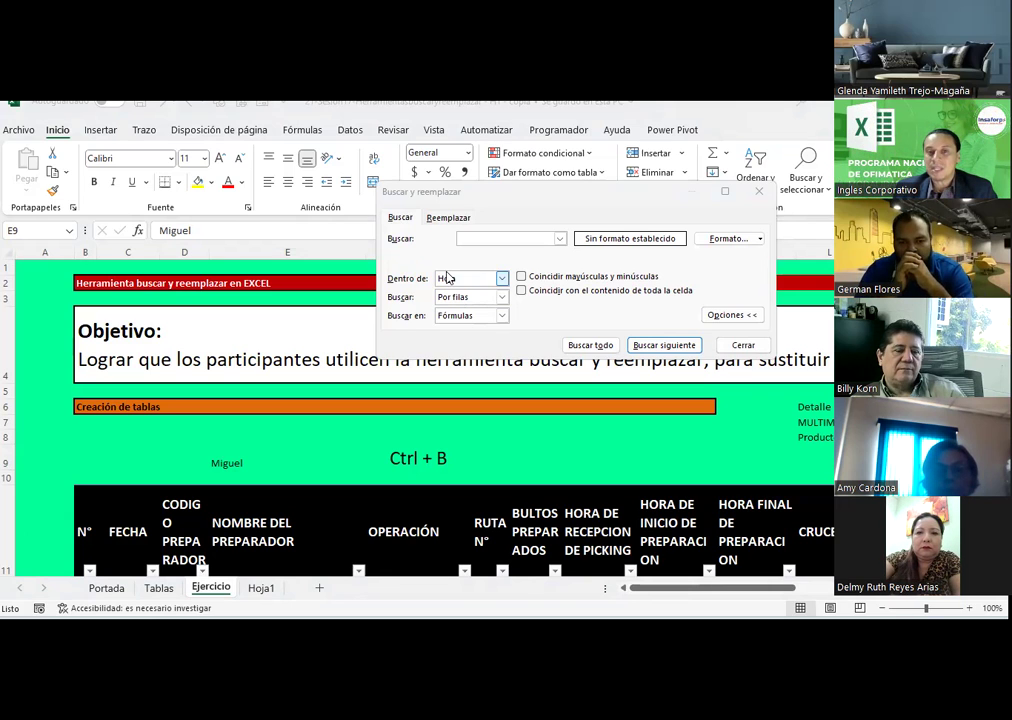
{"action": "left_click", "coordinate": [560, 240]}
{"action": "left_click", "coordinate": [494, 242]}
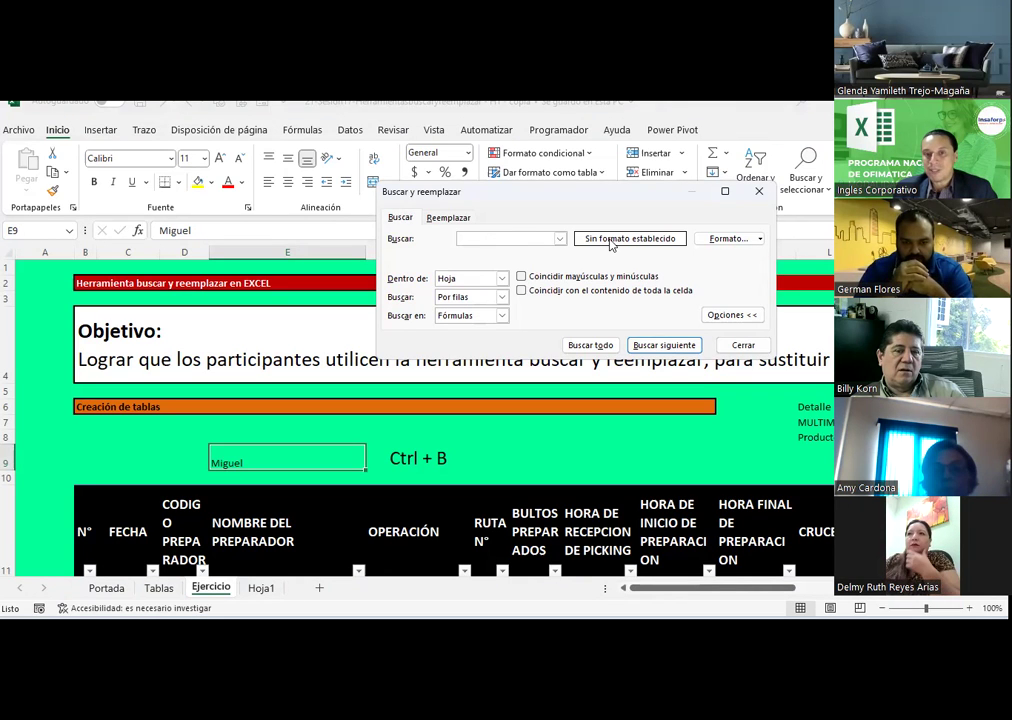
- Browse the Number, Alignment, Font, Border and Fill tabs of the search Format dialog, closing without changes
{"action": "left_click", "coordinate": [757, 240]}
{"action": "left_click", "coordinate": [757, 255]}
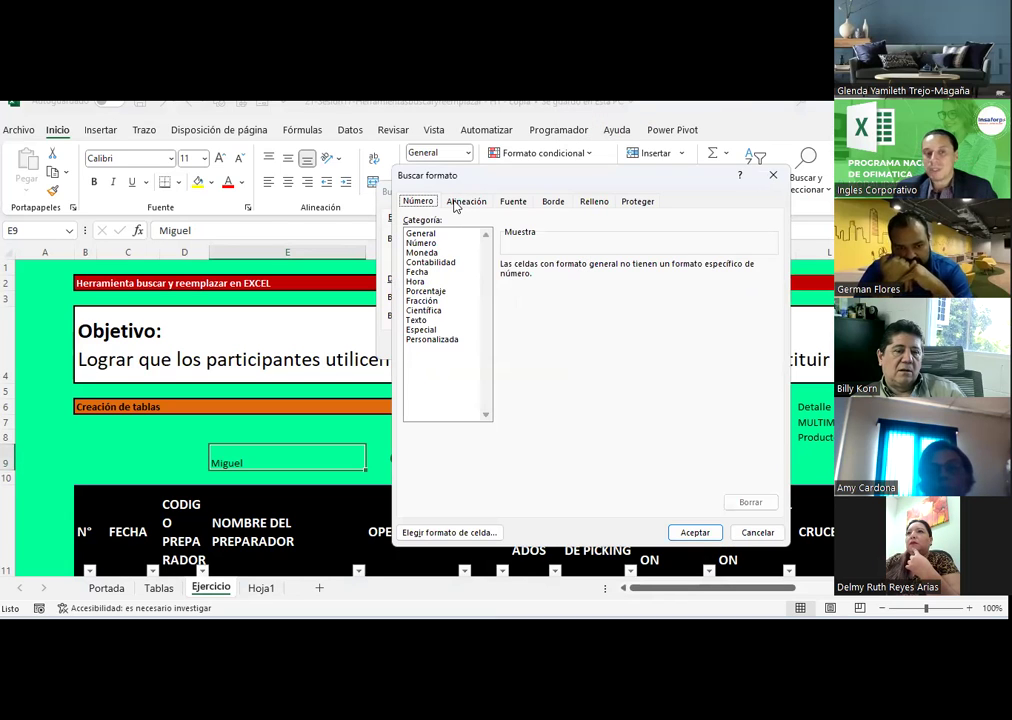
{"action": "left_click", "coordinate": [468, 202]}
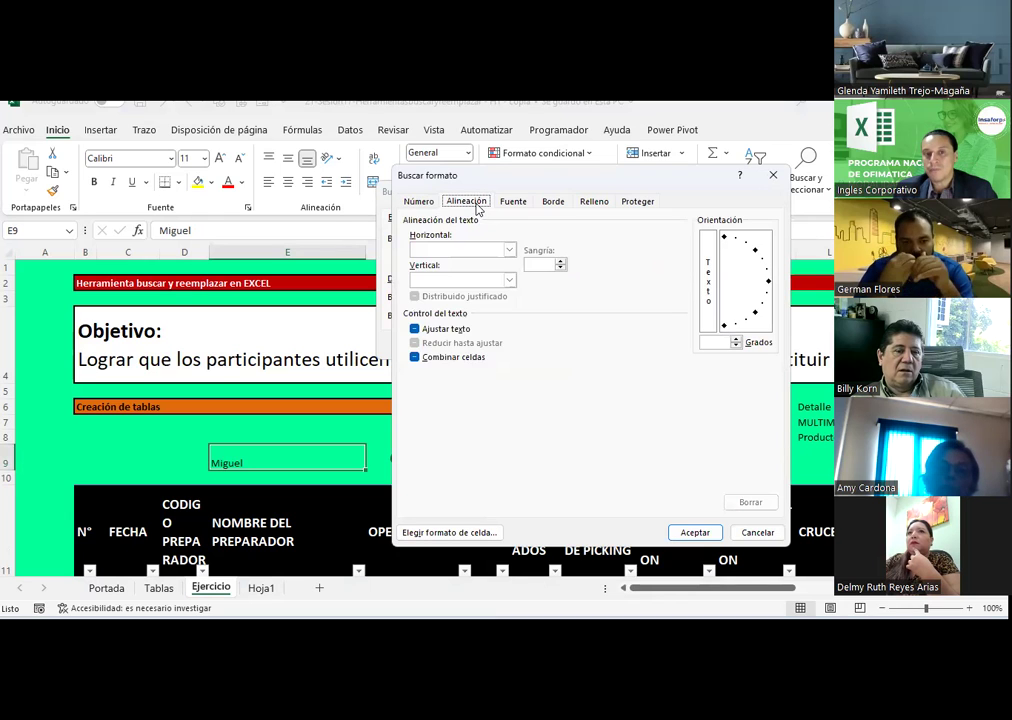
{"action": "left_click", "coordinate": [514, 202]}
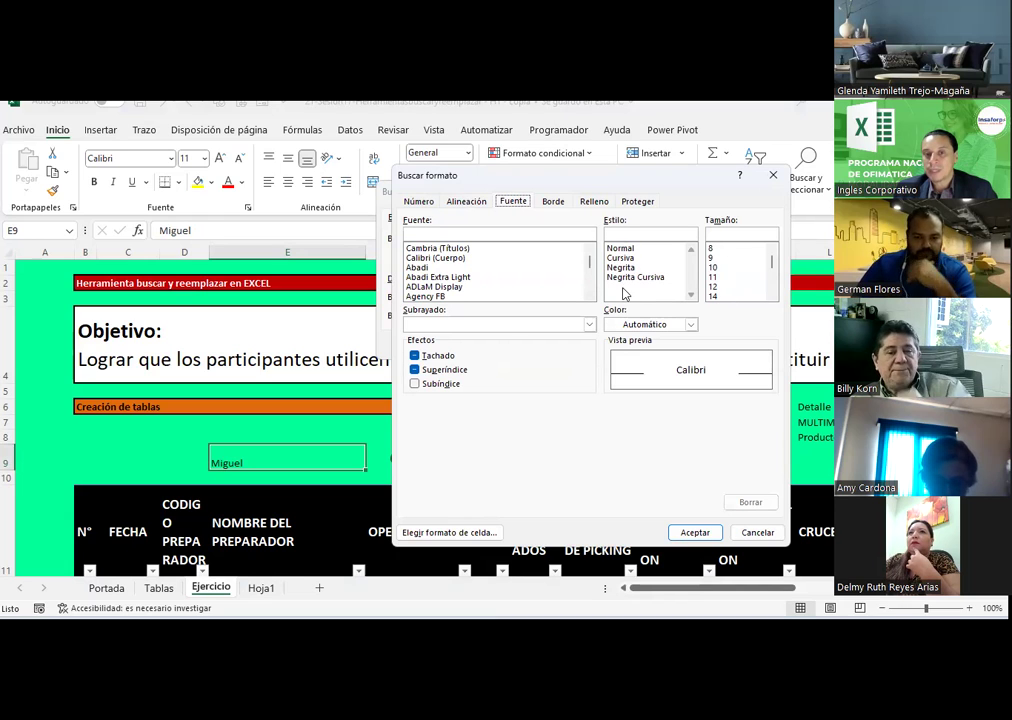
{"action": "left_click", "coordinate": [556, 204]}
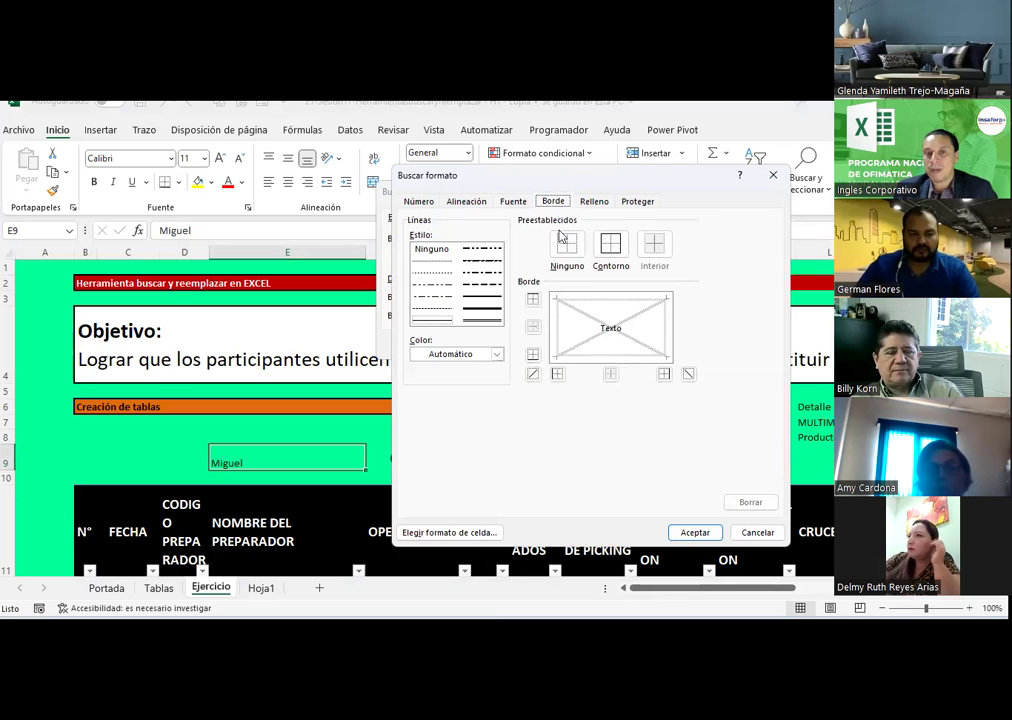
{"action": "left_click", "coordinate": [596, 204]}
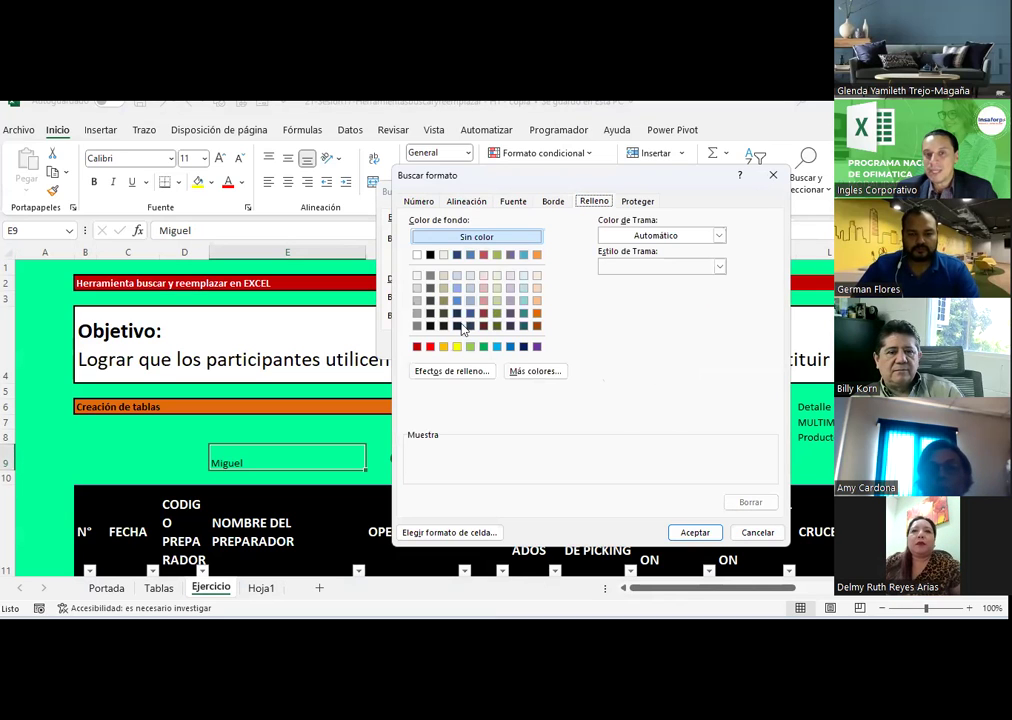
{"action": "left_click", "coordinate": [553, 201]}
{"action": "left_click", "coordinate": [513, 201]}
{"action": "left_click", "coordinate": [466, 201]}
{"action": "left_click", "coordinate": [419, 201]}
{"action": "left_click", "coordinate": [468, 203]}
{"action": "left_click", "coordinate": [513, 201]}
{"action": "left_click", "coordinate": [553, 201]}
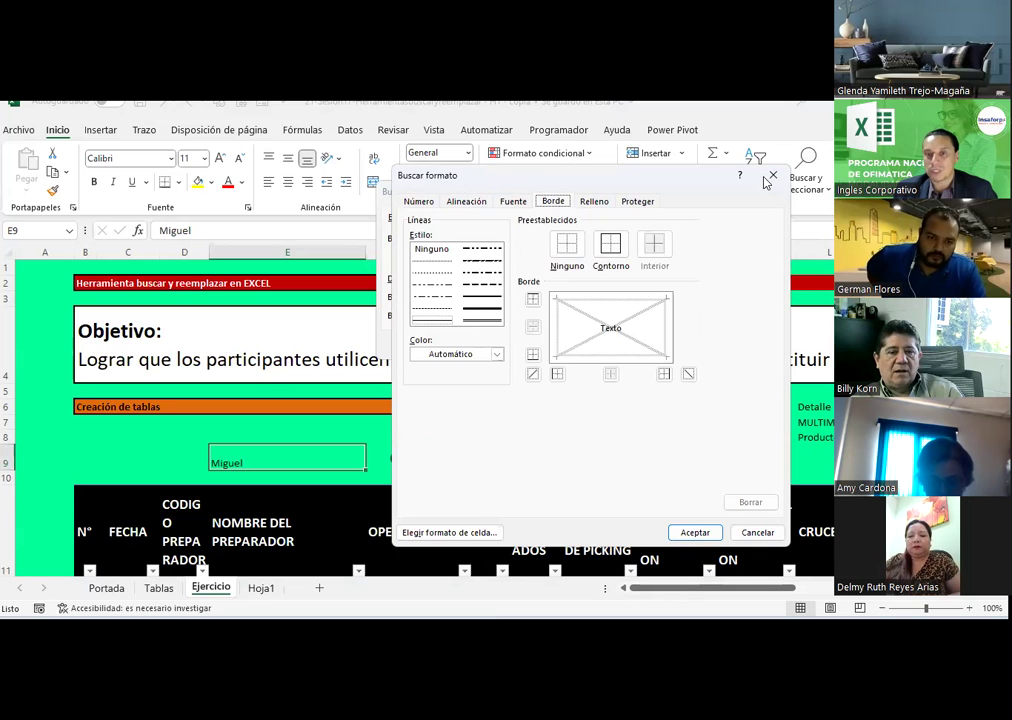
{"action": "left_click", "coordinate": [770, 177]}
- Choose to pick the search format from a sheet cell, then return to the Ejercicio workbook
{"action": "left_click", "coordinate": [760, 238]}
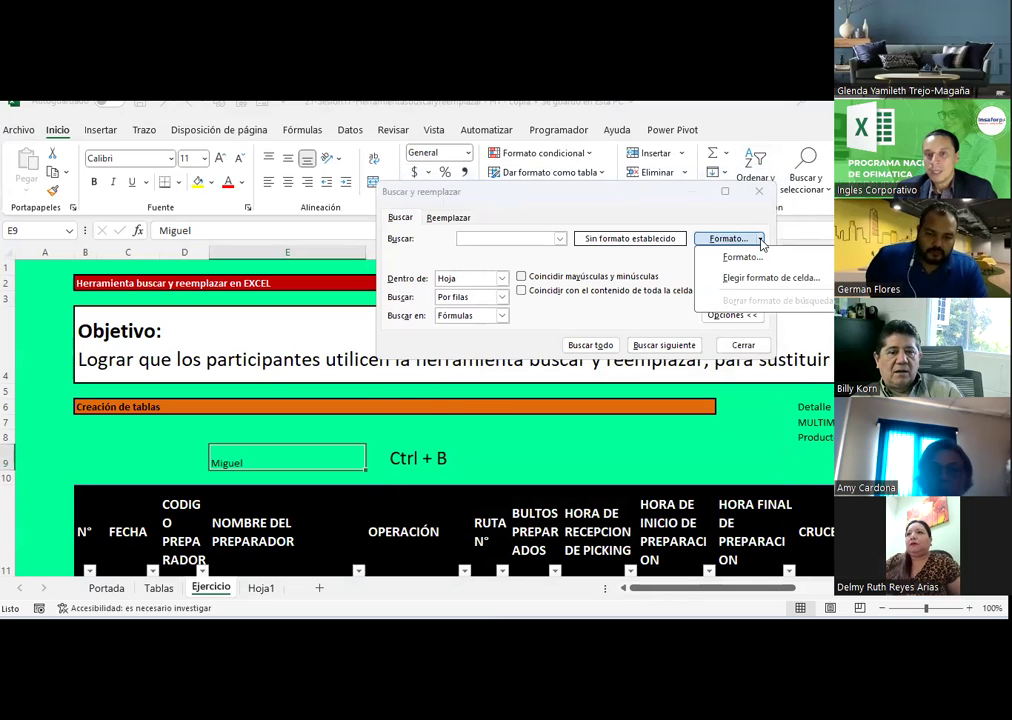
{"action": "left_click", "coordinate": [772, 283]}
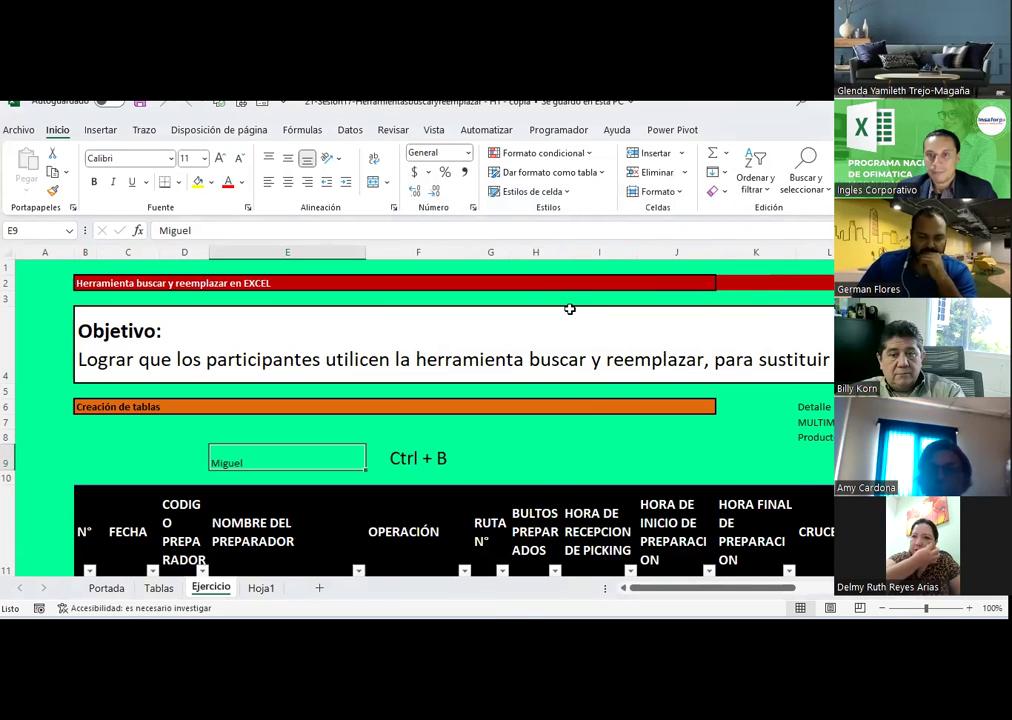
{"action": "key", "text": "alt+Tab"}
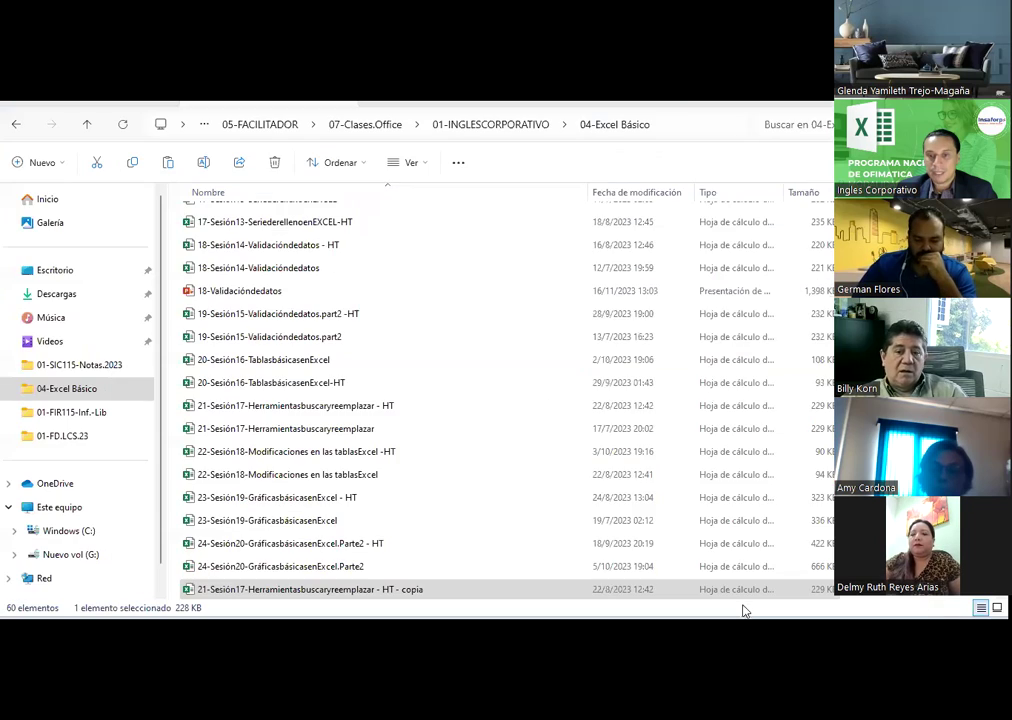
{"action": "key", "text": "alt+Tab"}
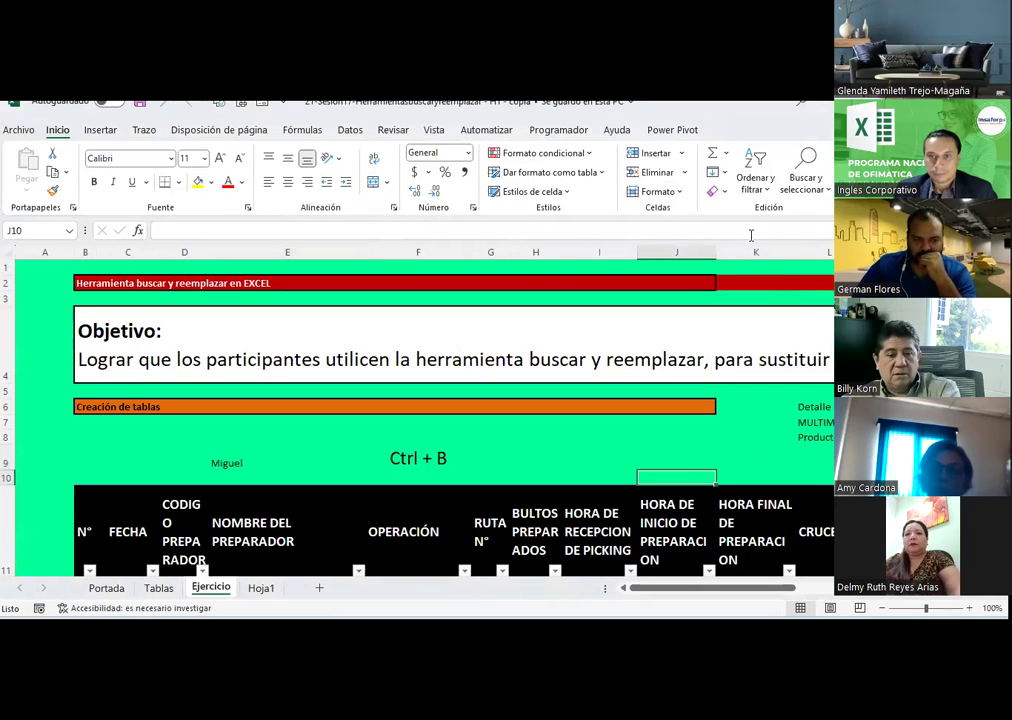
- Reopen Find and Replace, move the dialog aside, and switch to the Find tab
{"action": "left_click", "coordinate": [806, 175]}
{"action": "left_click", "coordinate": [818, 228]}
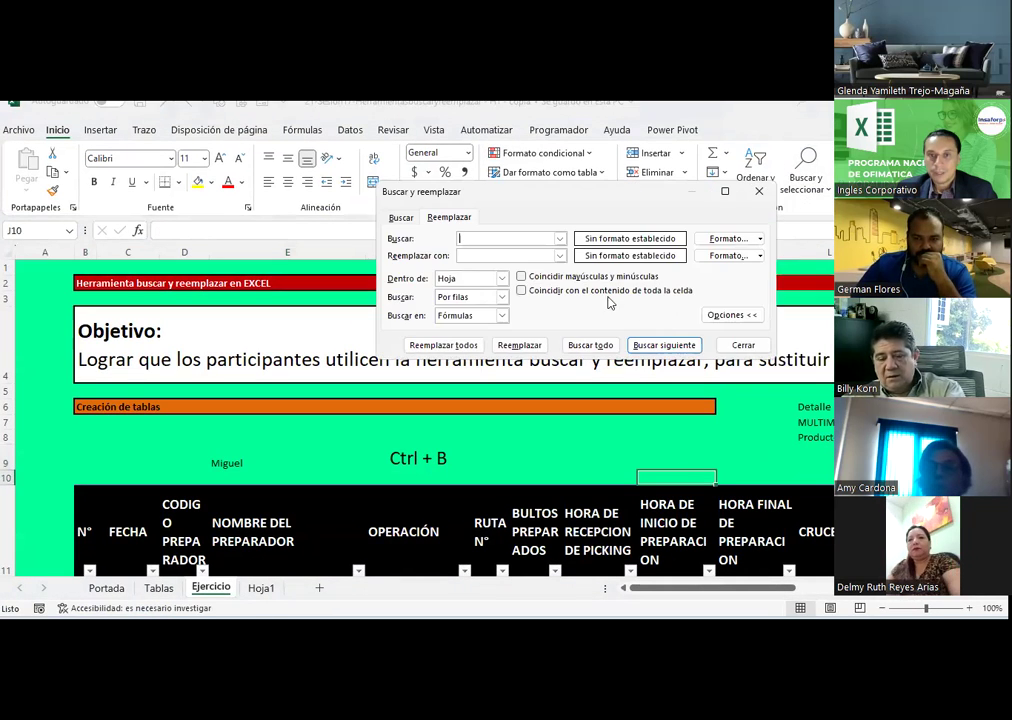
{"action": "left_click_drag", "start_coordinate": [549, 203], "coordinate": [481, 220]}
{"action": "left_click", "coordinate": [332, 234]}
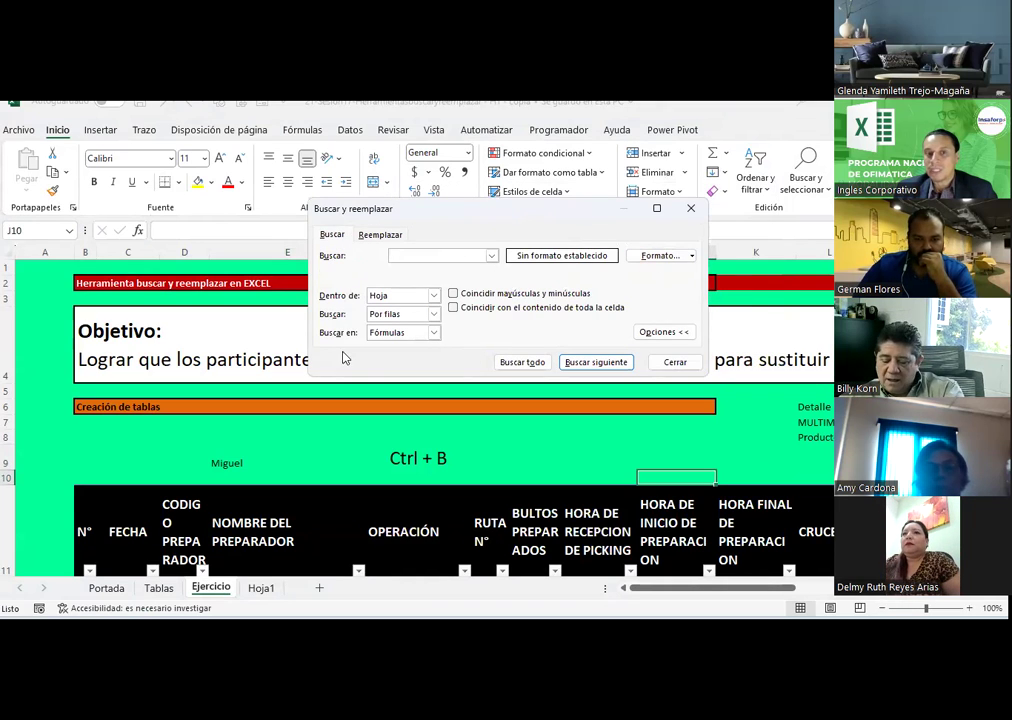
- Keep Within set to Sheet and Search set to By Rows, then show the Look in choices
{"action": "left_click", "coordinate": [432, 295]}
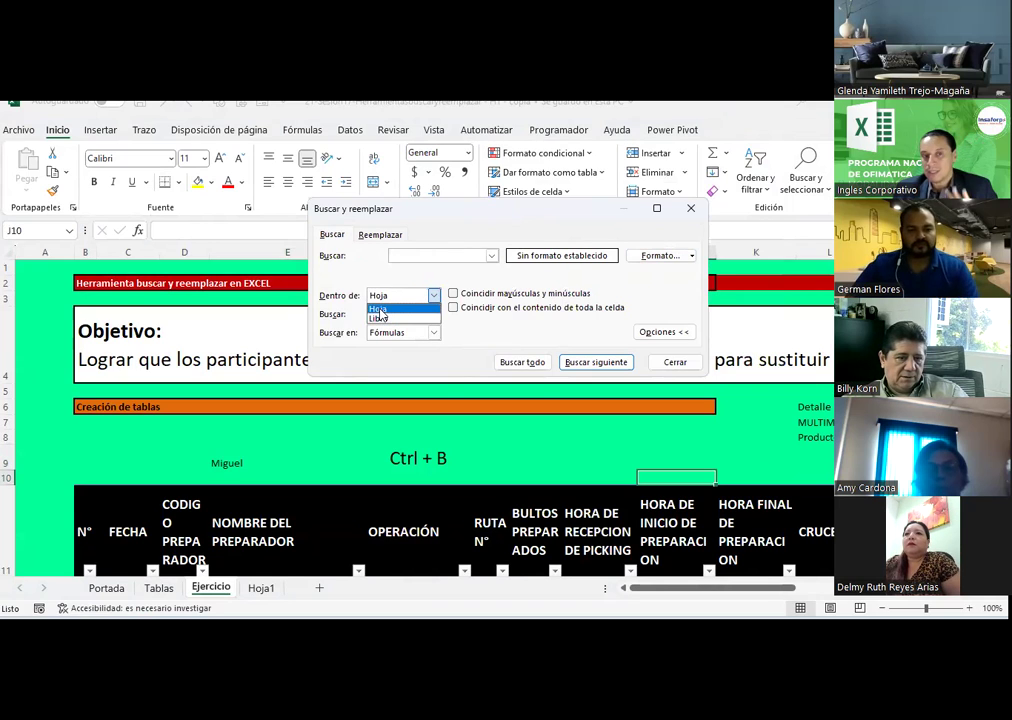
{"action": "left_click", "coordinate": [379, 309]}
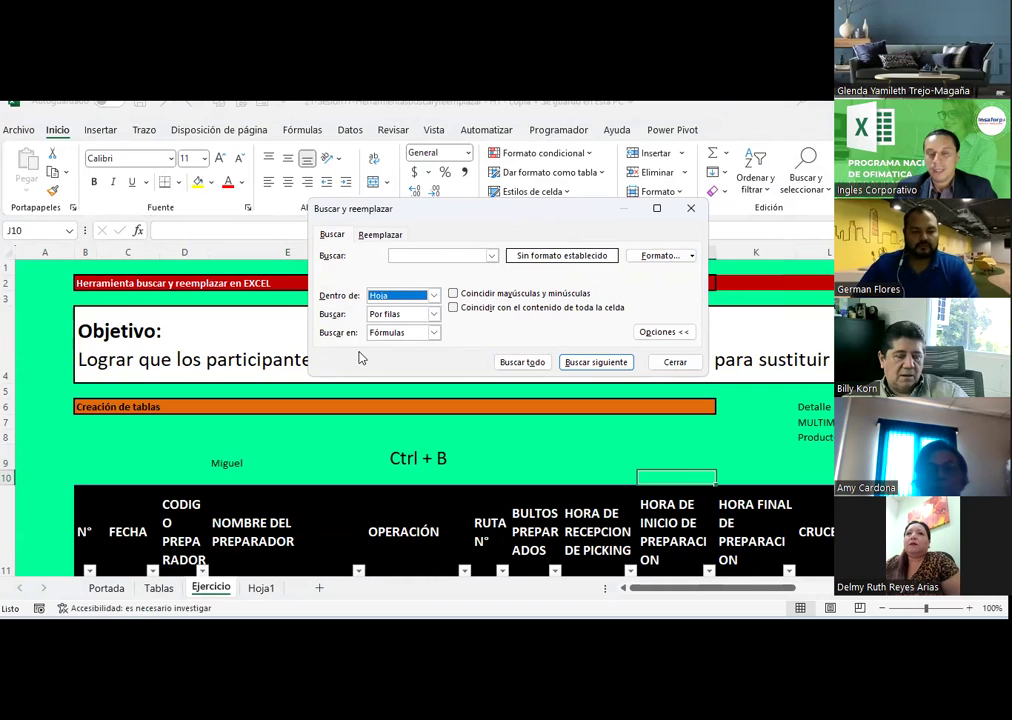
{"action": "left_click", "coordinate": [433, 315]}
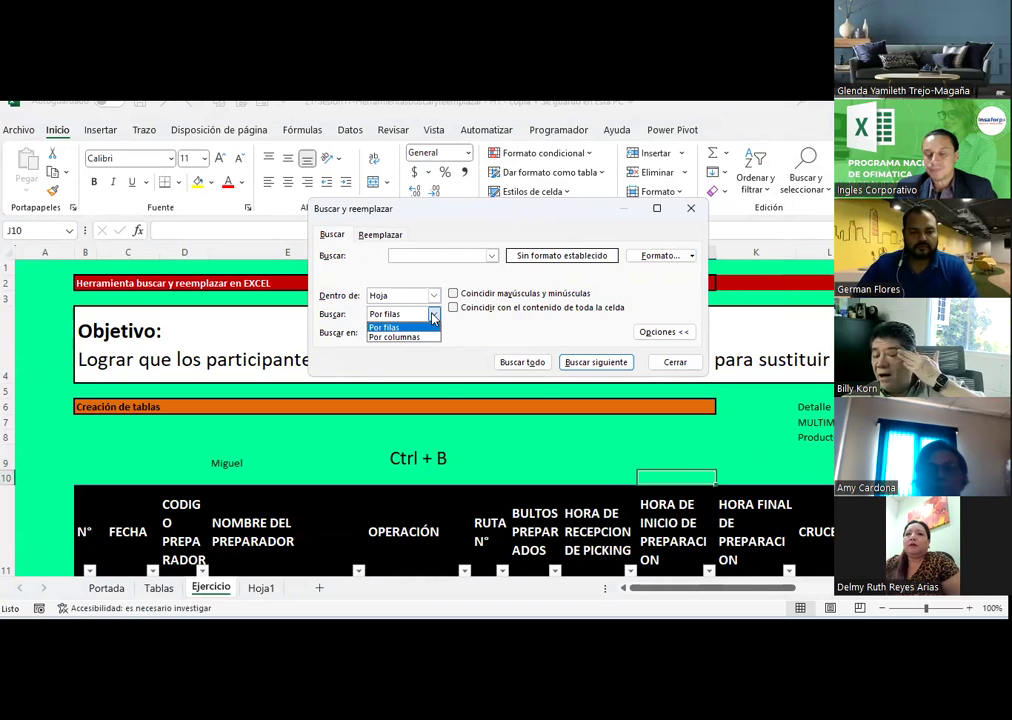
{"action": "left_click", "coordinate": [433, 316]}
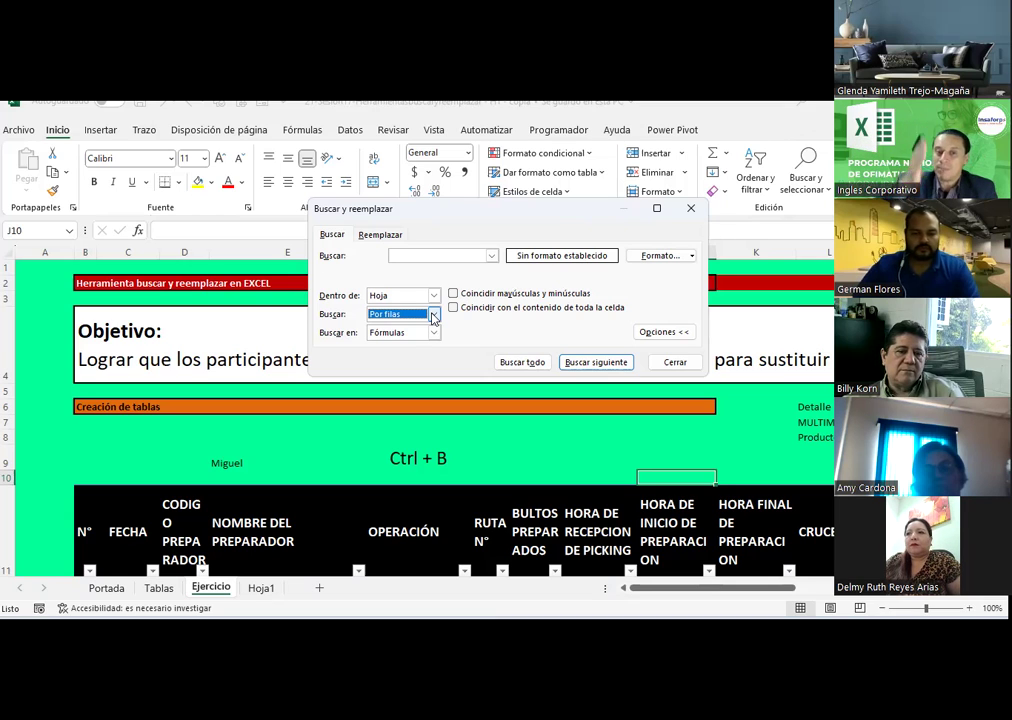
{"action": "left_click", "coordinate": [432, 332]}
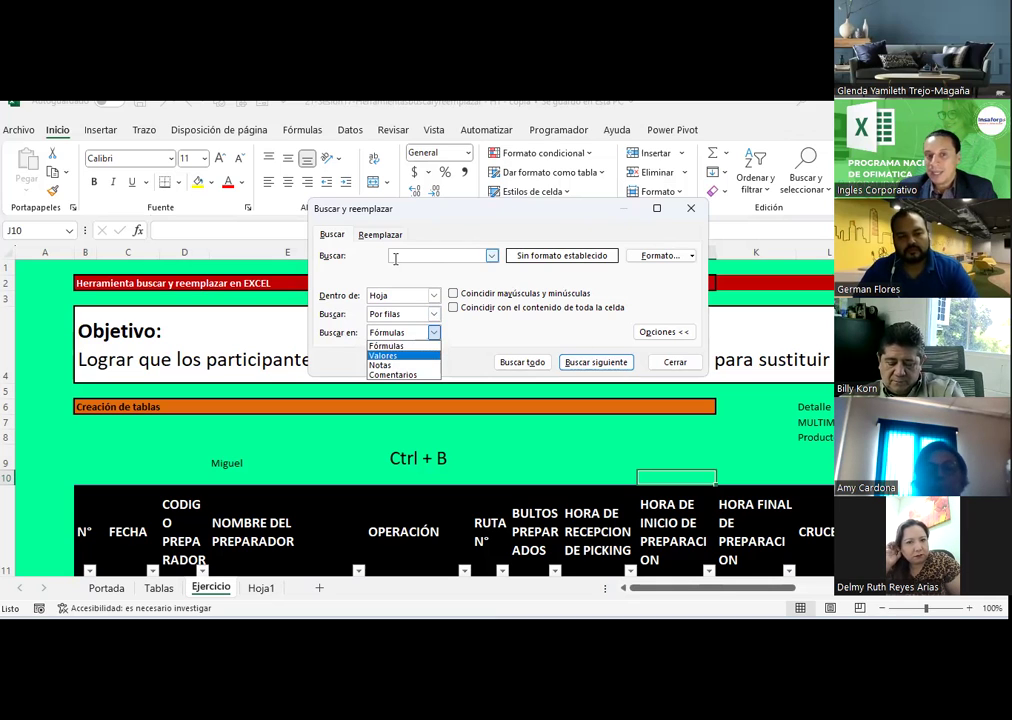
- Cycle the Look in option through Formulas, Values and Notes, ending on Comments
{"action": "left_click", "coordinate": [394, 348]}
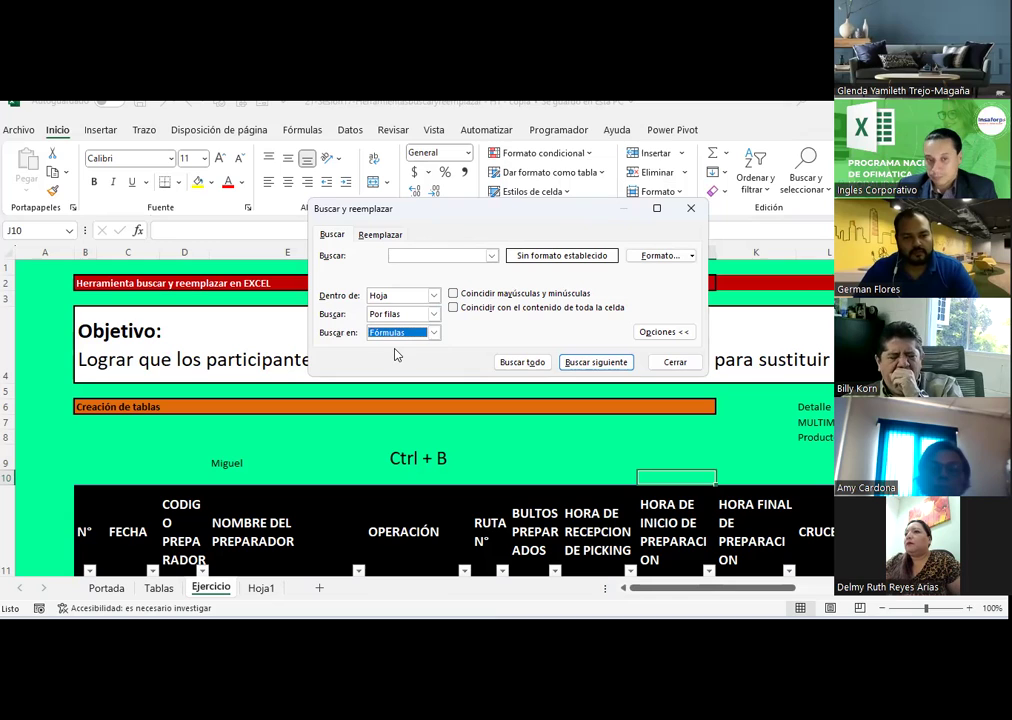
{"action": "left_click", "coordinate": [433, 333]}
{"action": "left_click", "coordinate": [408, 355]}
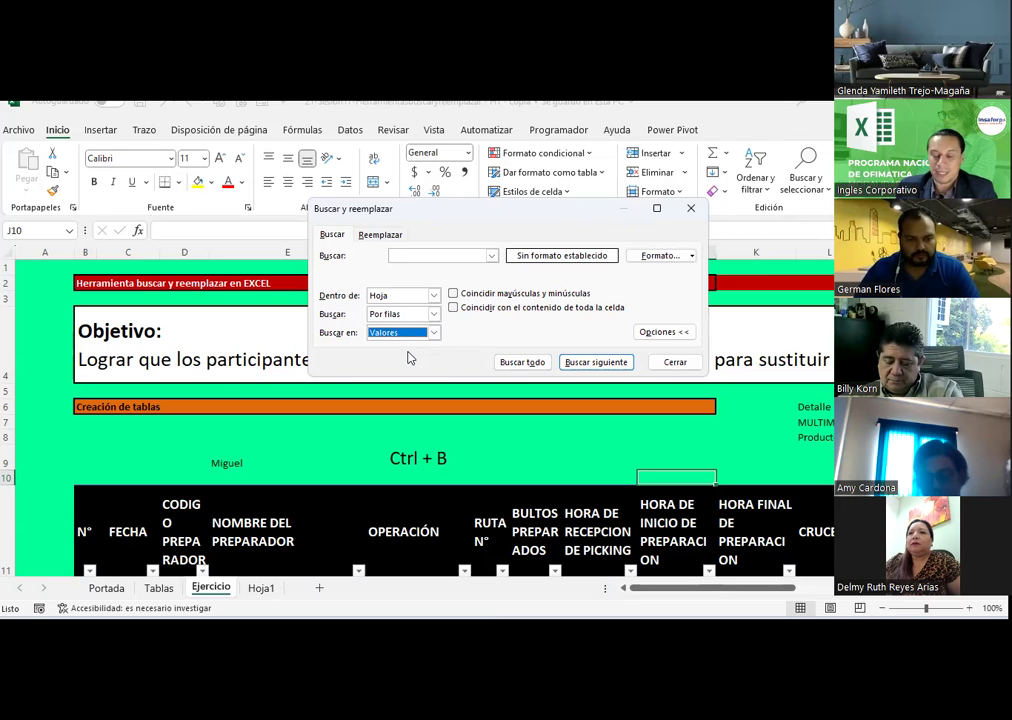
{"action": "left_click", "coordinate": [418, 335]}
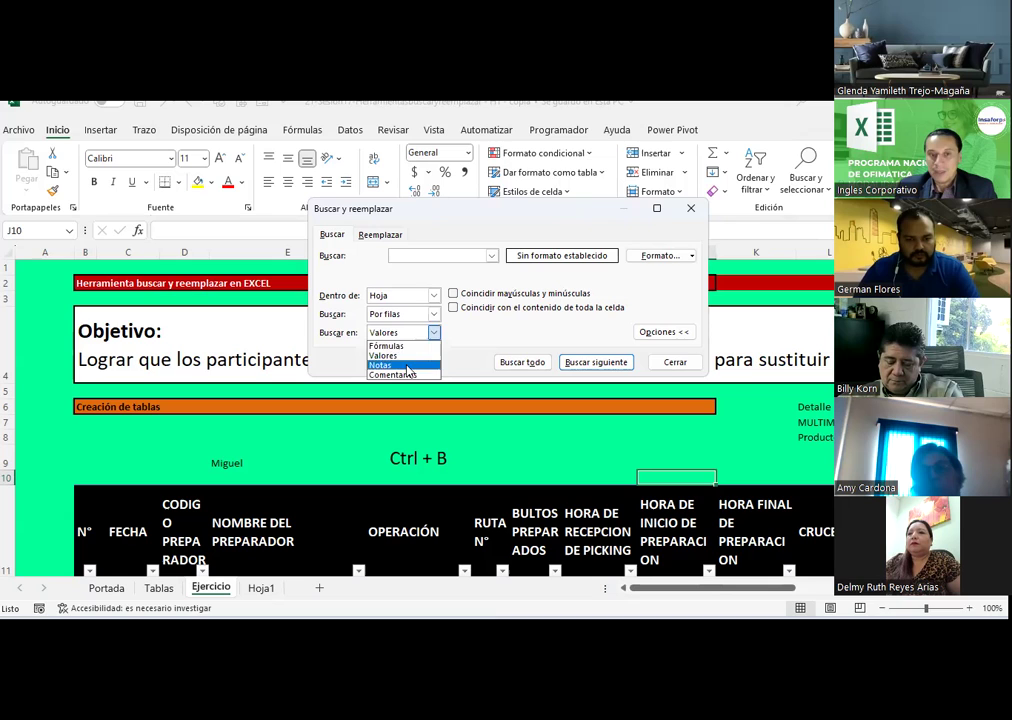
{"action": "left_click", "coordinate": [406, 365]}
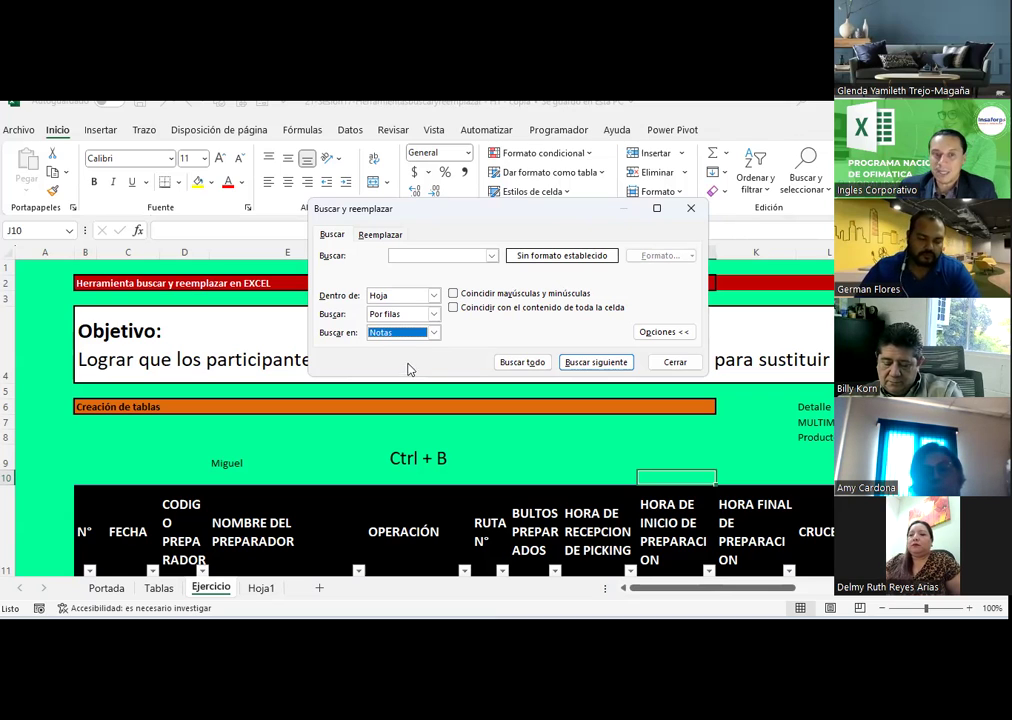
{"action": "left_click", "coordinate": [433, 332]}
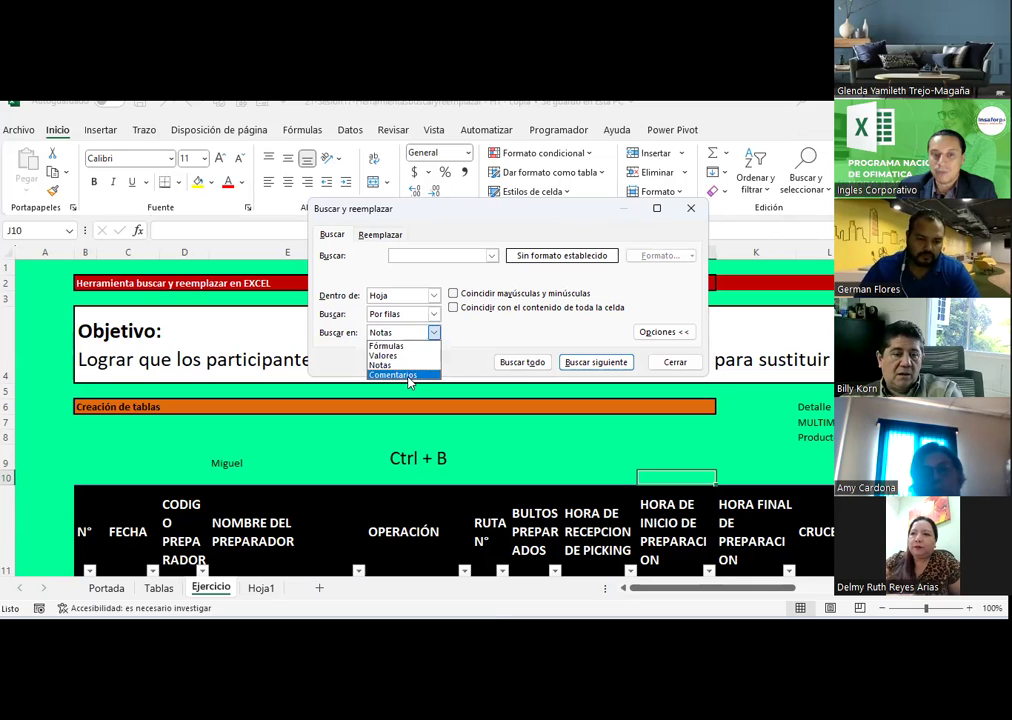
{"action": "left_click", "coordinate": [409, 376]}
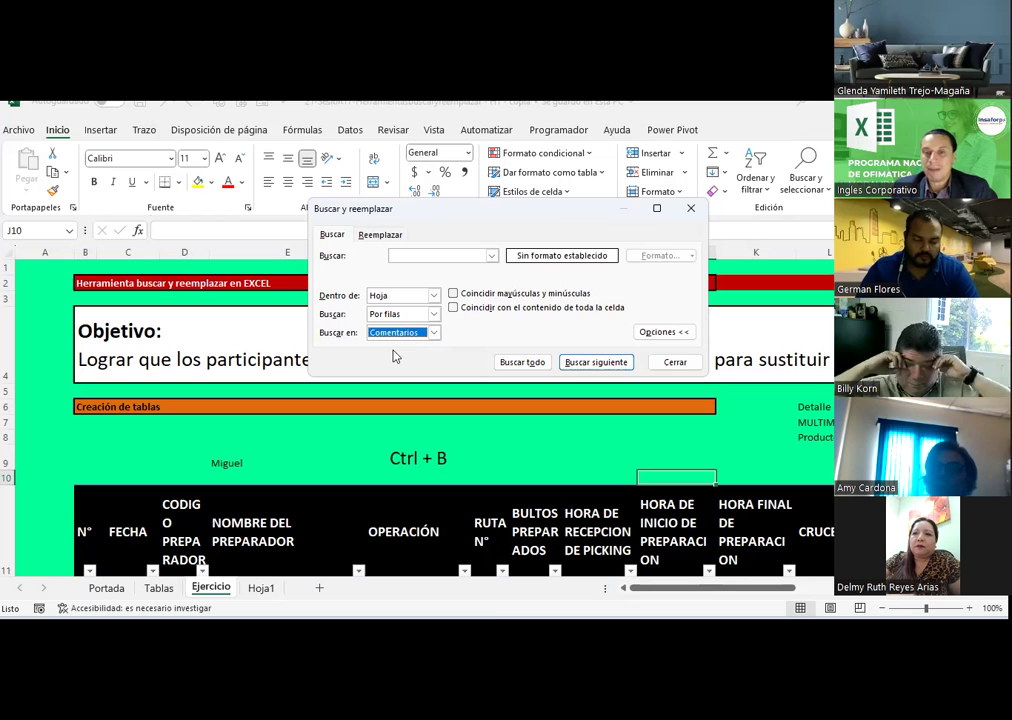
{"action": "left_click", "coordinate": [453, 255]}
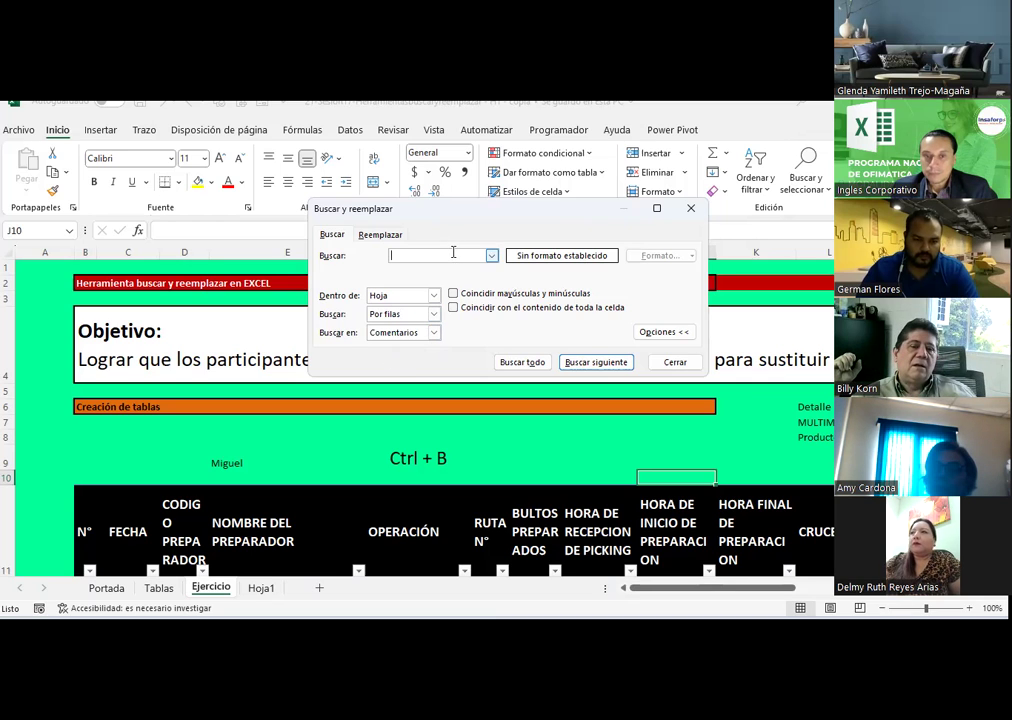
- Collapse and re-expand the extra find options, turn on Match case, and start editing the search text
{"action": "left_click", "coordinate": [663, 333]}
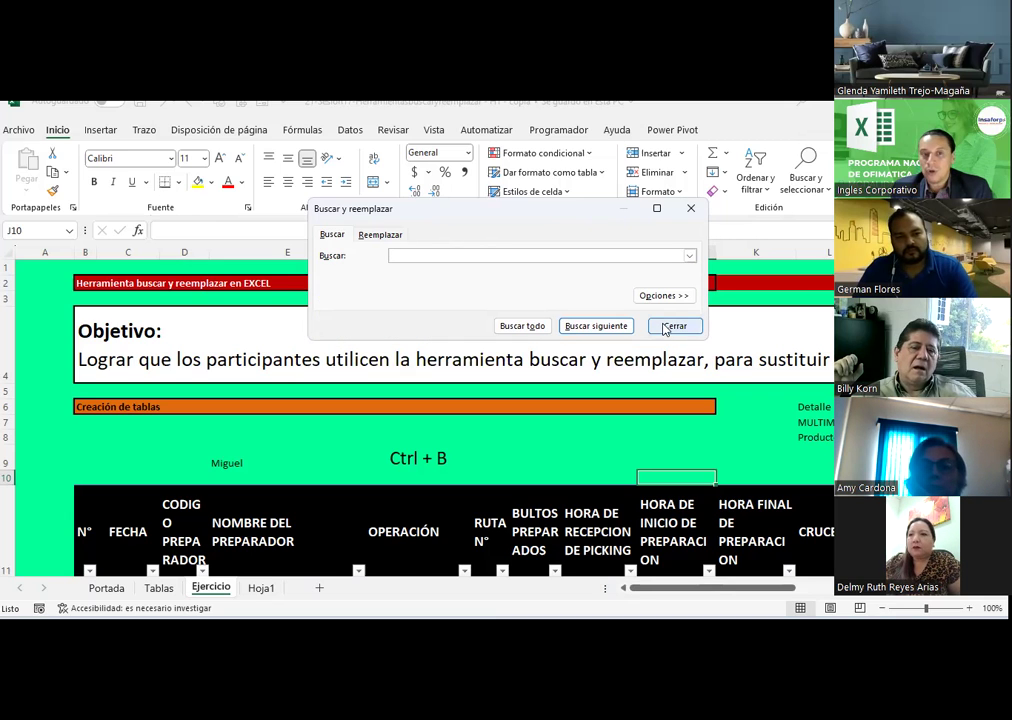
{"action": "left_click", "coordinate": [664, 298]}
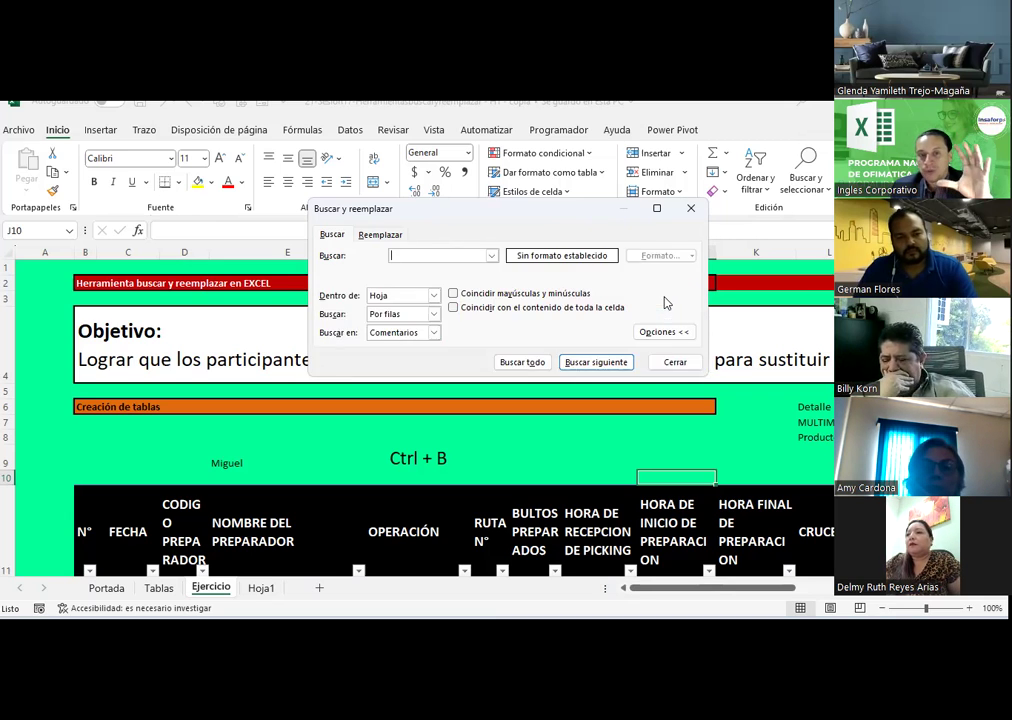
{"action": "left_click", "coordinate": [643, 335]}
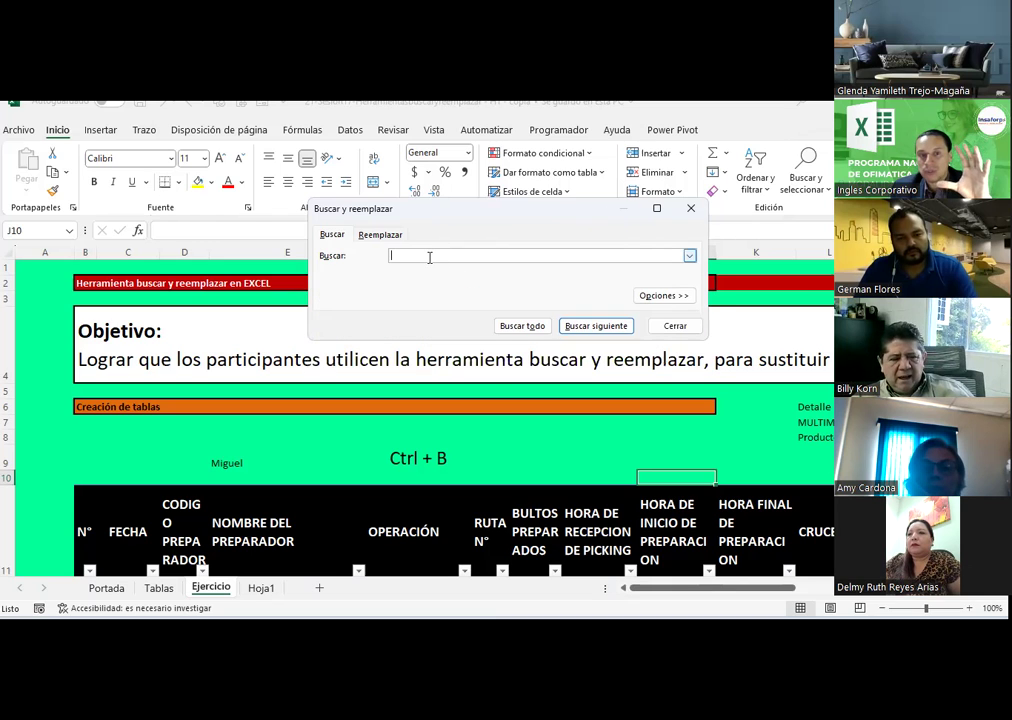
{"action": "left_click", "coordinate": [660, 298]}
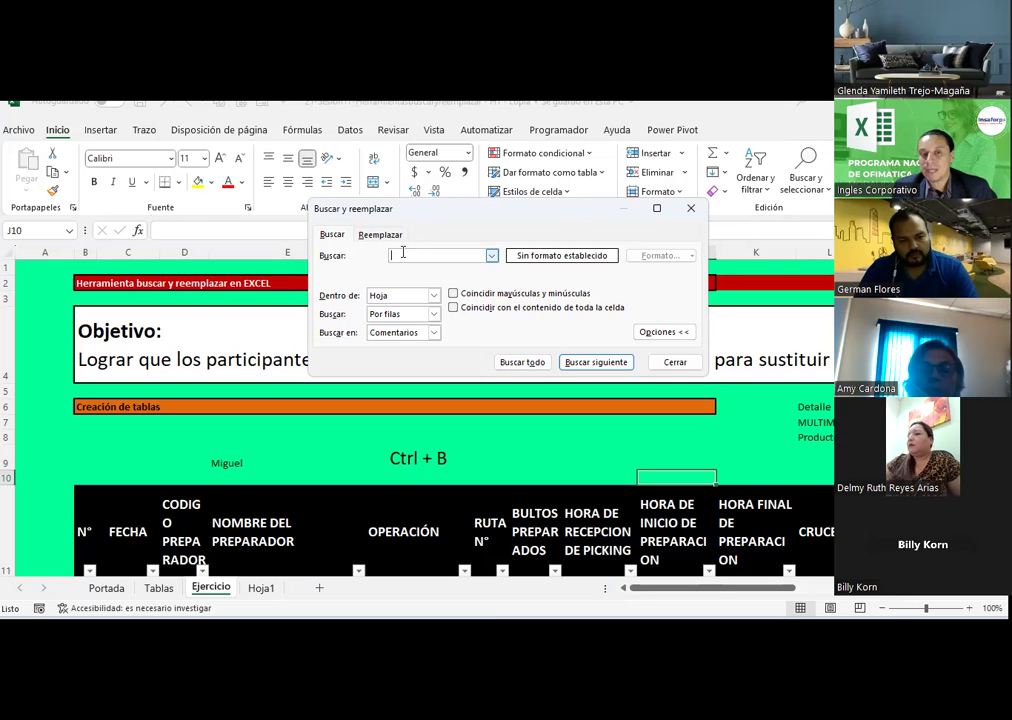
{"action": "left_click", "coordinate": [453, 293]}
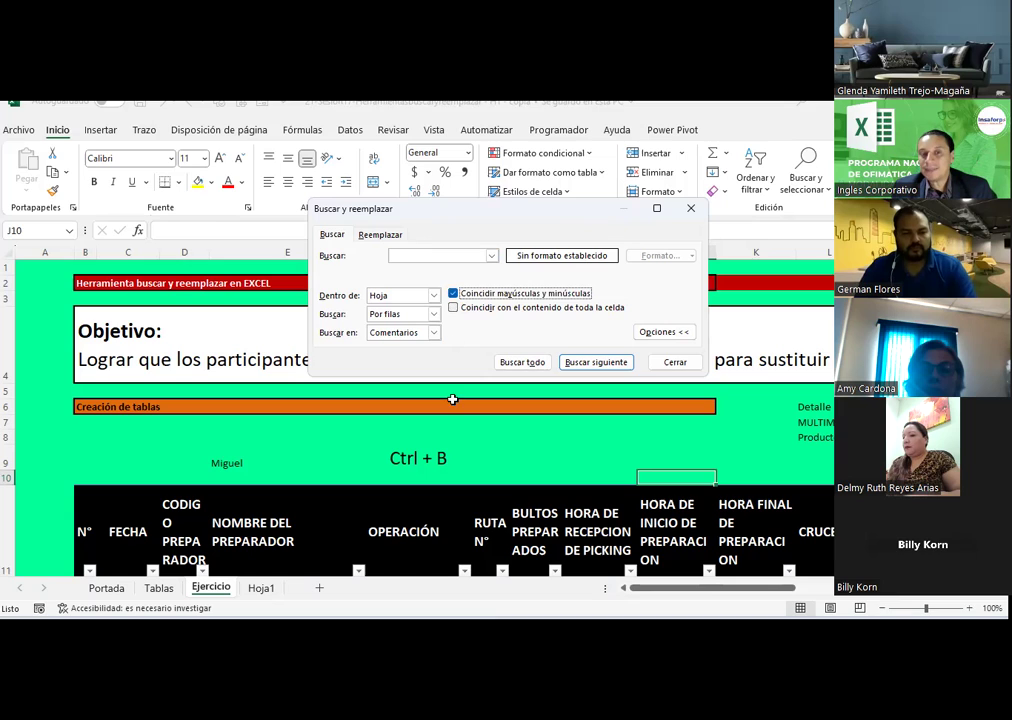
{"action": "left_click", "coordinate": [425, 255]}
{"action": "type", "text": "EXCEL"}
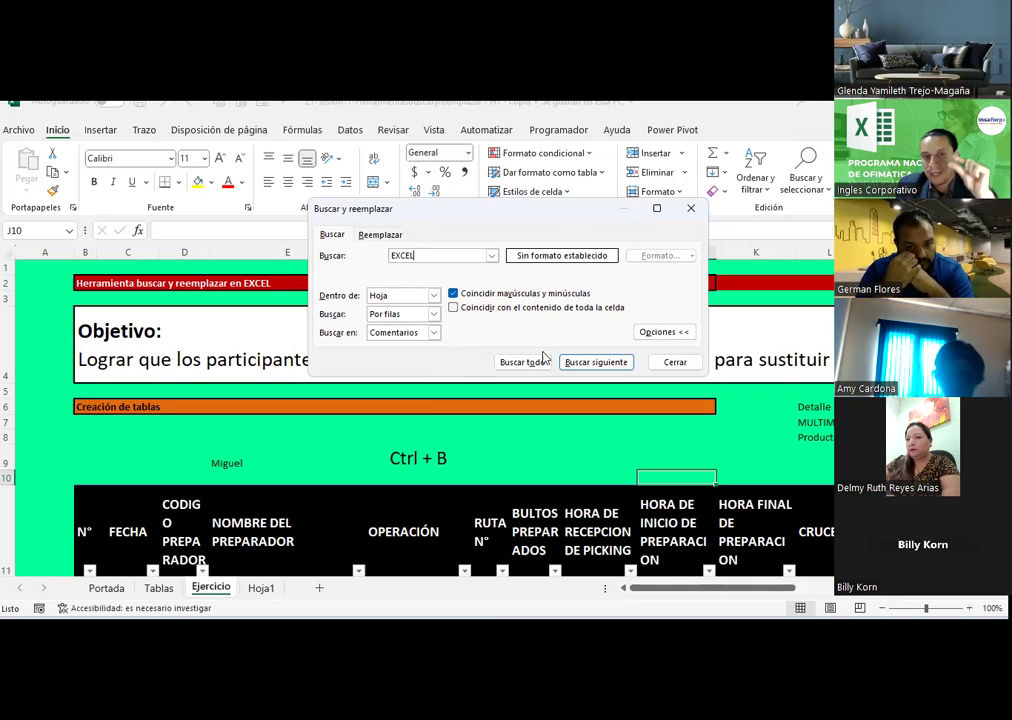
- Turn Match case and whole-cell matching off and delete the EXCEL BÁSICO search term
{"action": "left_click", "coordinate": [453, 293]}
{"action": "left_click", "coordinate": [453, 293]}
{"action": "left_click", "coordinate": [453, 293]}
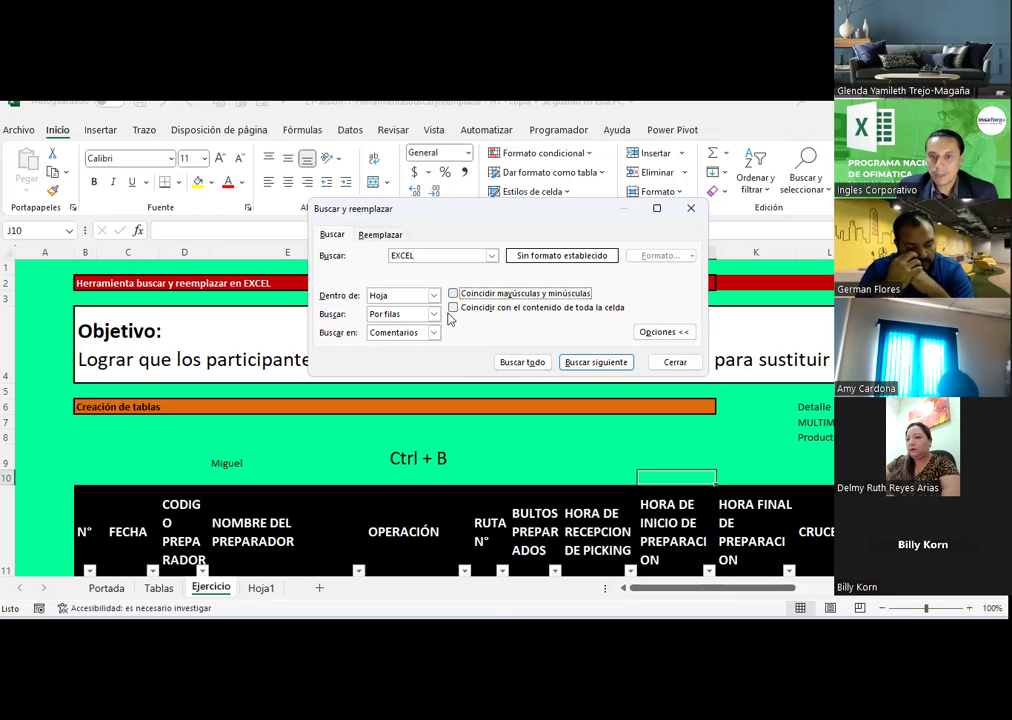
{"action": "left_click", "coordinate": [452, 308]}
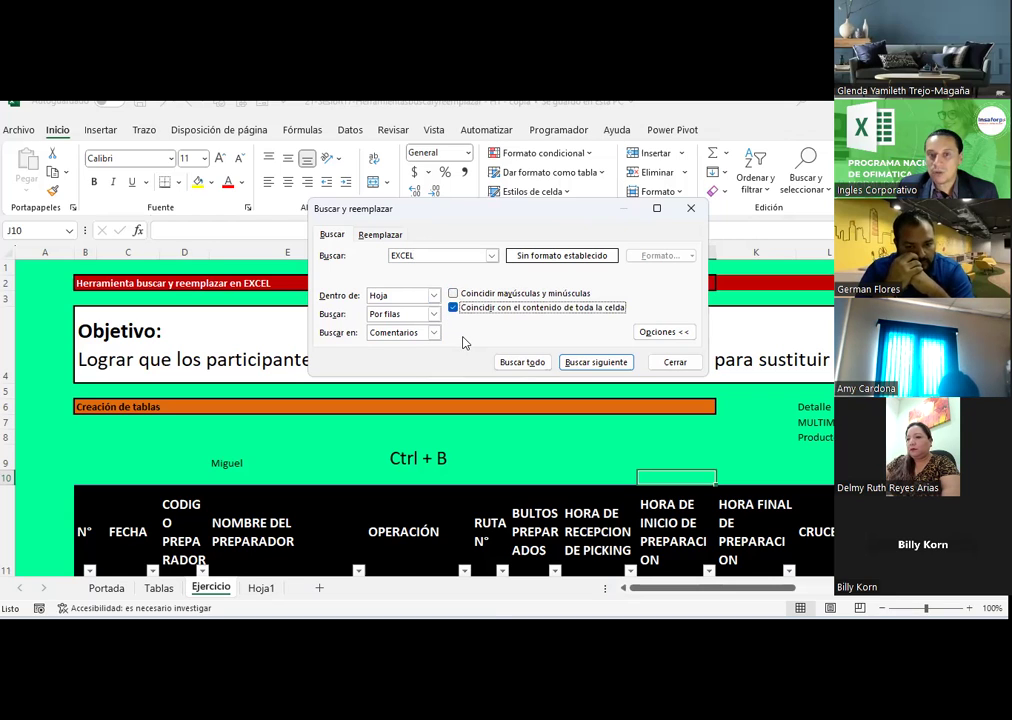
{"action": "left_click", "coordinate": [430, 255]}
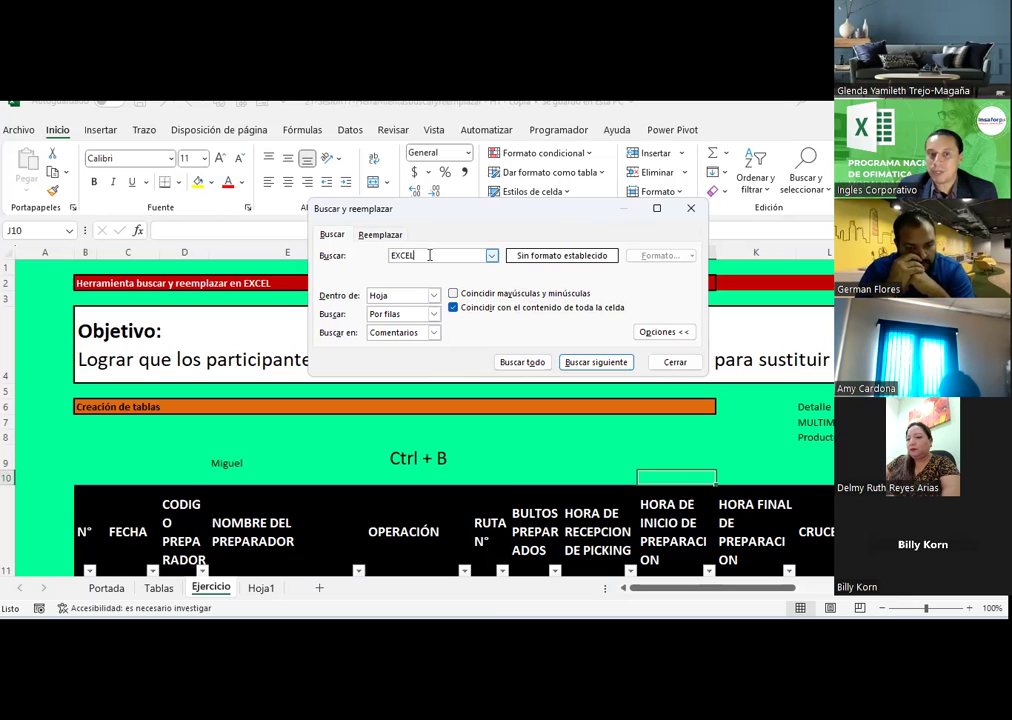
{"action": "type", "text": "BAS"}
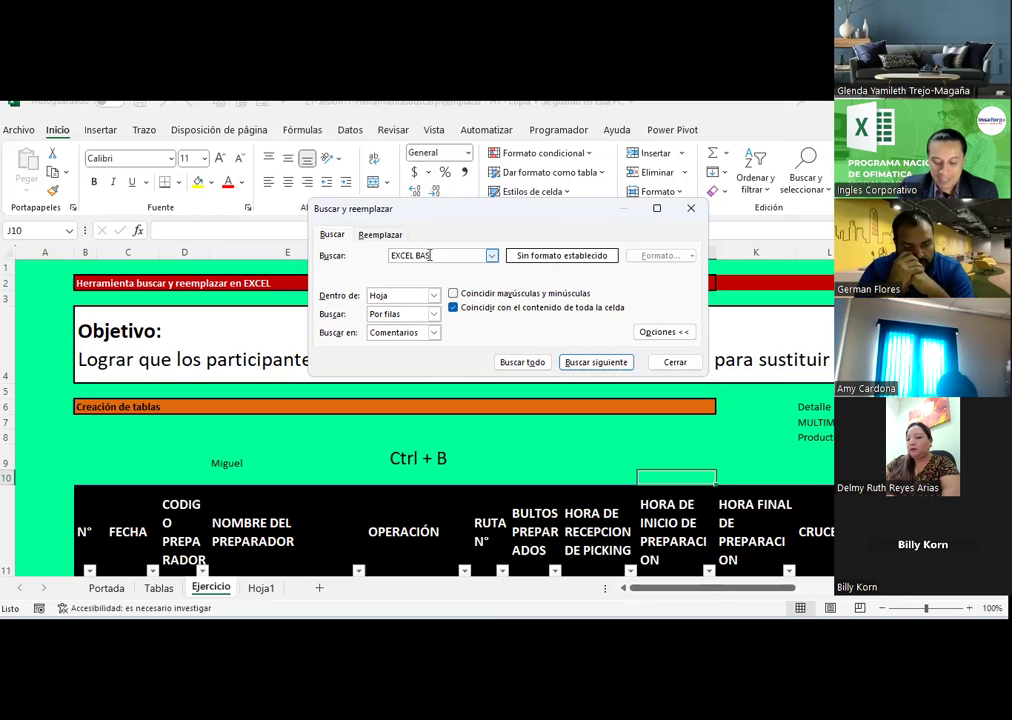
{"action": "key", "text": "BackSpace"}
{"action": "key", "text": "BackSpace"}
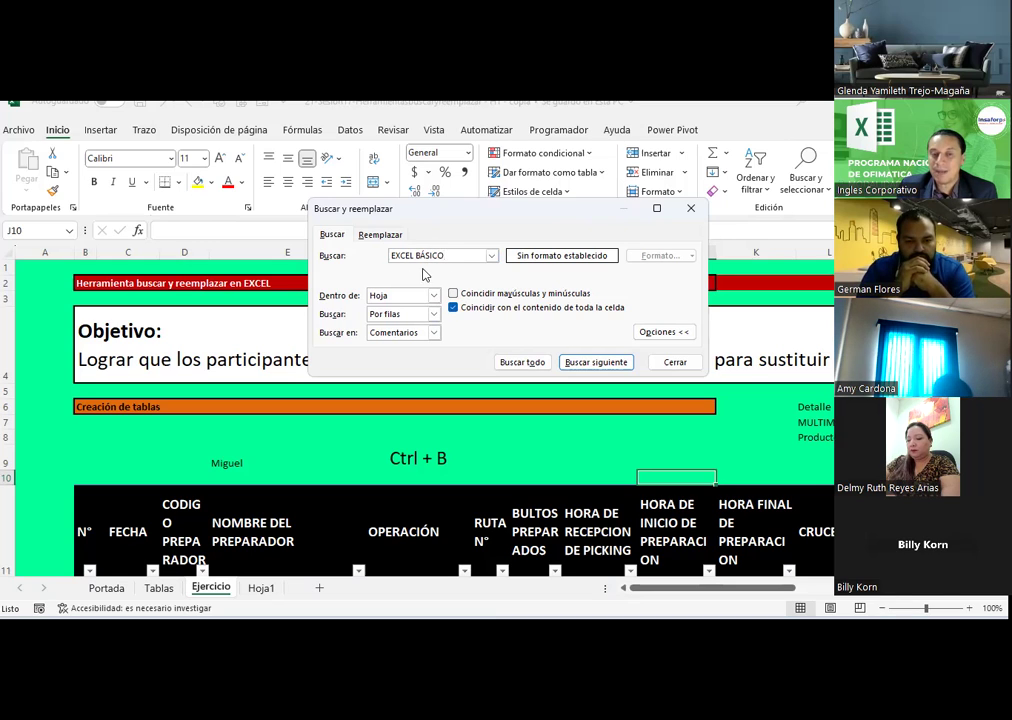
{"action": "left_click", "coordinate": [452, 308]}
{"action": "left_click_drag", "start_coordinate": [445, 256], "coordinate": [381, 253]}
{"action": "key", "text": "BackSpace"}
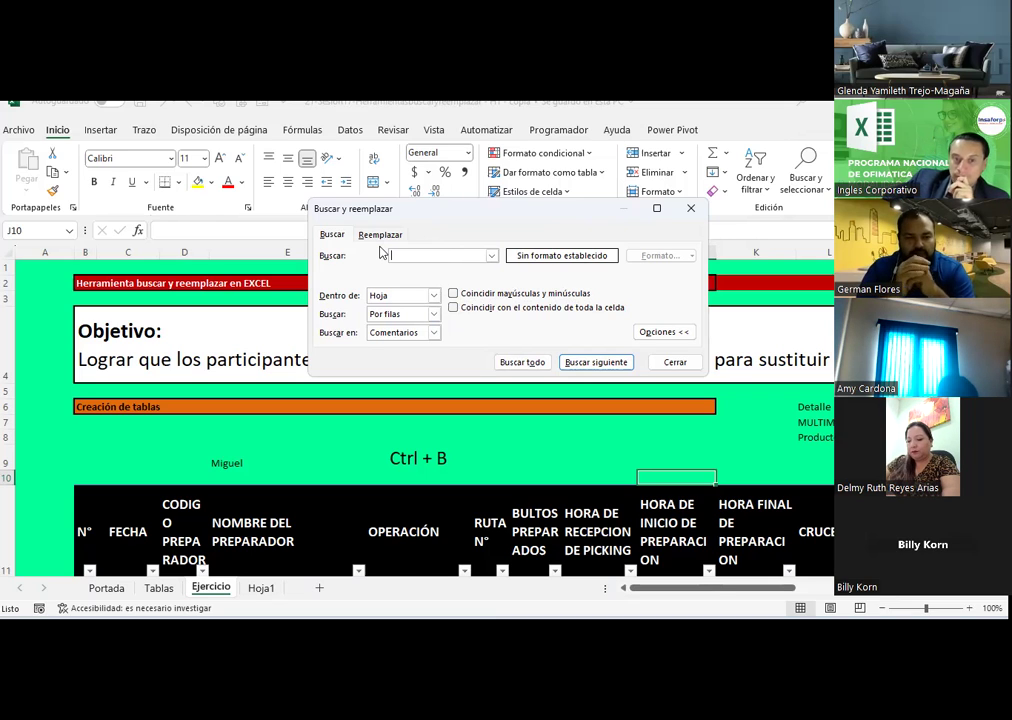
- Set Look in to Formulas, fill the name cell C19 on Hoja1 yellow, and return to Ejercicio
{"action": "left_click", "coordinate": [433, 332]}
{"action": "left_click", "coordinate": [405, 347]}
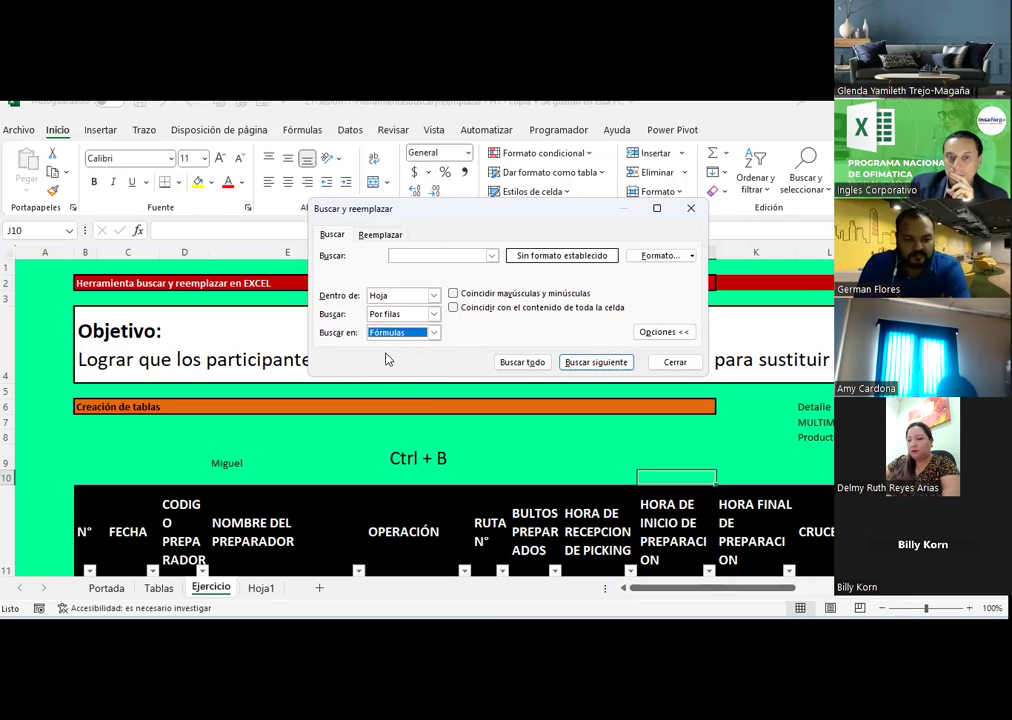
{"action": "left_click", "coordinate": [272, 596]}
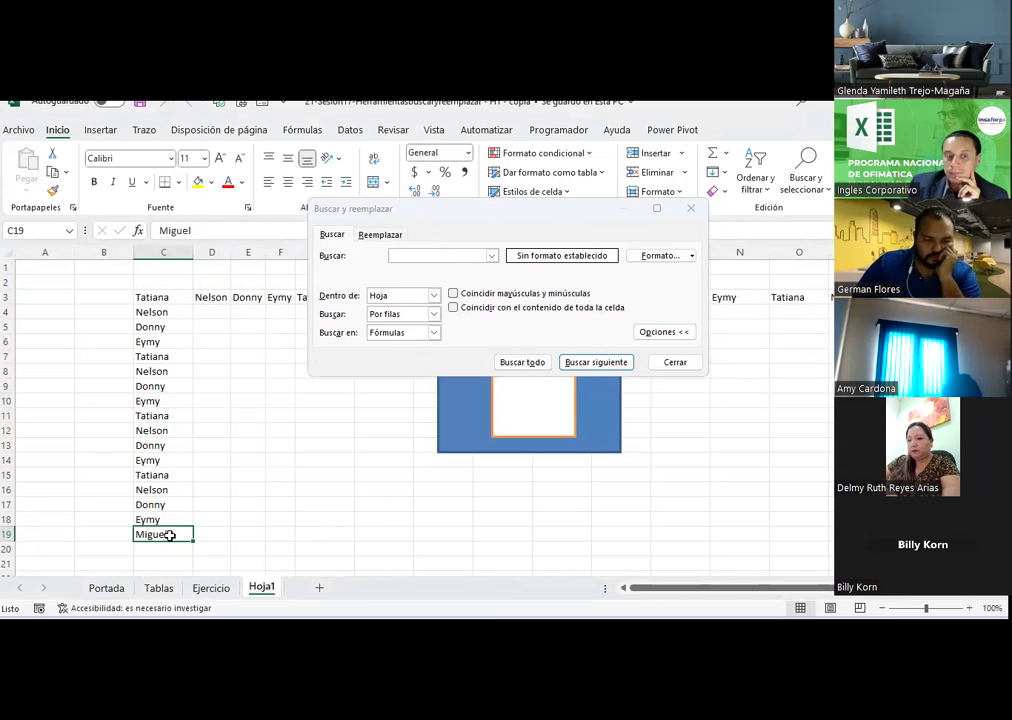
{"action": "left_click", "coordinate": [198, 181]}
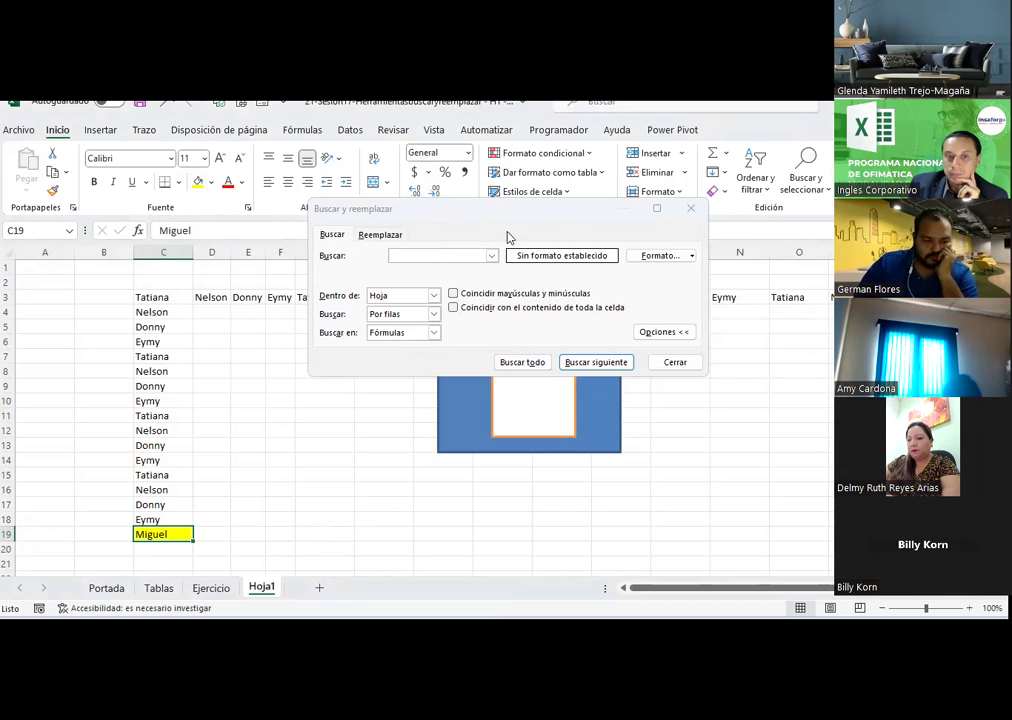
{"action": "left_click", "coordinate": [510, 218]}
{"action": "left_click_drag", "start_coordinate": [517, 219], "coordinate": [767, 219]}
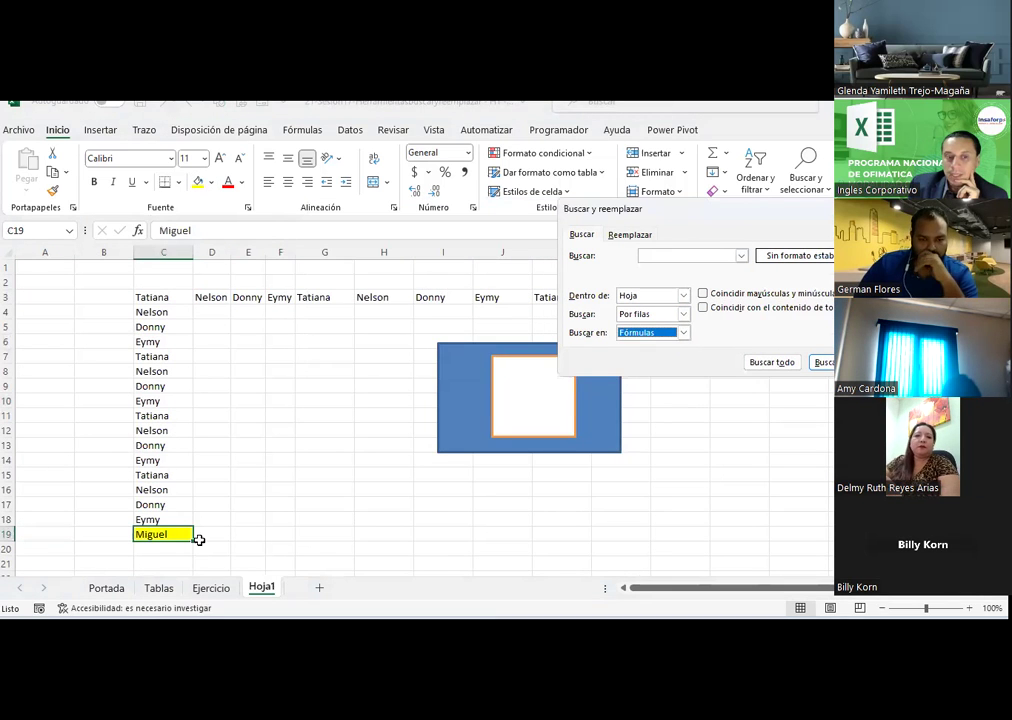
{"action": "left_click", "coordinate": [223, 590]}
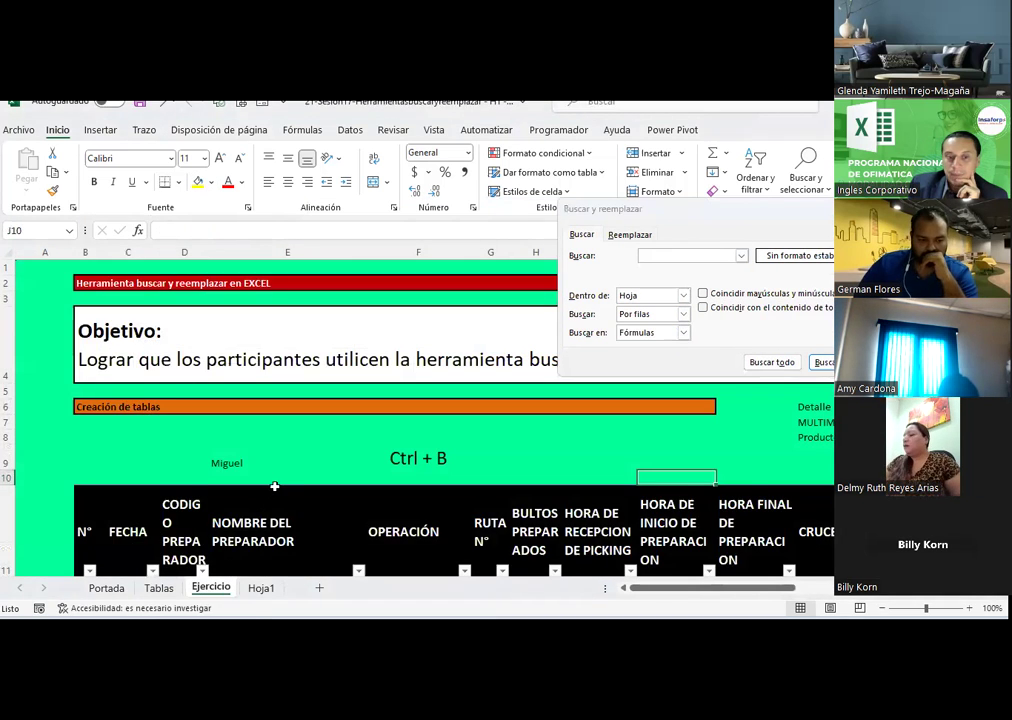
- Scroll down to row 376 and enter the preparer's new full name in cell E376
{"action": "scroll", "coordinate": [275, 487], "scroll_direction": "down", "scroll_amount": 3}
{"action": "scroll", "coordinate": [275, 487], "scroll_direction": "down", "scroll_amount": 1}
{"action": "scroll", "coordinate": [273, 484], "scroll_direction": "down", "scroll_amount": 3}
{"action": "scroll", "coordinate": [272, 482], "scroll_direction": "down", "scroll_amount": 4}
{"action": "scroll", "coordinate": [272, 482], "scroll_direction": "down", "scroll_amount": 3}
{"action": "scroll", "coordinate": [272, 482], "scroll_direction": "down", "scroll_amount": 2}
{"action": "scroll", "coordinate": [272, 482], "scroll_direction": "down", "scroll_amount": 3}
{"action": "scroll", "coordinate": [272, 482], "scroll_direction": "down", "scroll_amount": 3}
{"action": "scroll", "coordinate": [272, 482], "scroll_direction": "down", "scroll_amount": 3}
{"action": "scroll", "coordinate": [272, 482], "scroll_direction": "down", "scroll_amount": 1}
{"action": "scroll", "coordinate": [272, 482], "scroll_direction": "down", "scroll_amount": 8}
{"action": "scroll", "coordinate": [272, 482], "scroll_direction": "down", "scroll_amount": 11}
{"action": "scroll", "coordinate": [272, 482], "scroll_direction": "down", "scroll_amount": 10}
{"action": "scroll", "coordinate": [272, 482], "scroll_direction": "down", "scroll_amount": 7}
{"action": "scroll", "coordinate": [272, 482], "scroll_direction": "down", "scroll_amount": 7}
{"action": "scroll", "coordinate": [272, 482], "scroll_direction": "down", "scroll_amount": 17}
{"action": "scroll", "coordinate": [272, 482], "scroll_direction": "down", "scroll_amount": 12}
{"action": "scroll", "coordinate": [272, 482], "scroll_direction": "down", "scroll_amount": 6}
{"action": "scroll", "coordinate": [272, 482], "scroll_direction": "down", "scroll_amount": 8}
{"action": "scroll", "coordinate": [272, 482], "scroll_direction": "down", "scroll_amount": 6}
{"action": "scroll", "coordinate": [272, 482], "scroll_direction": "down", "scroll_amount": 4}
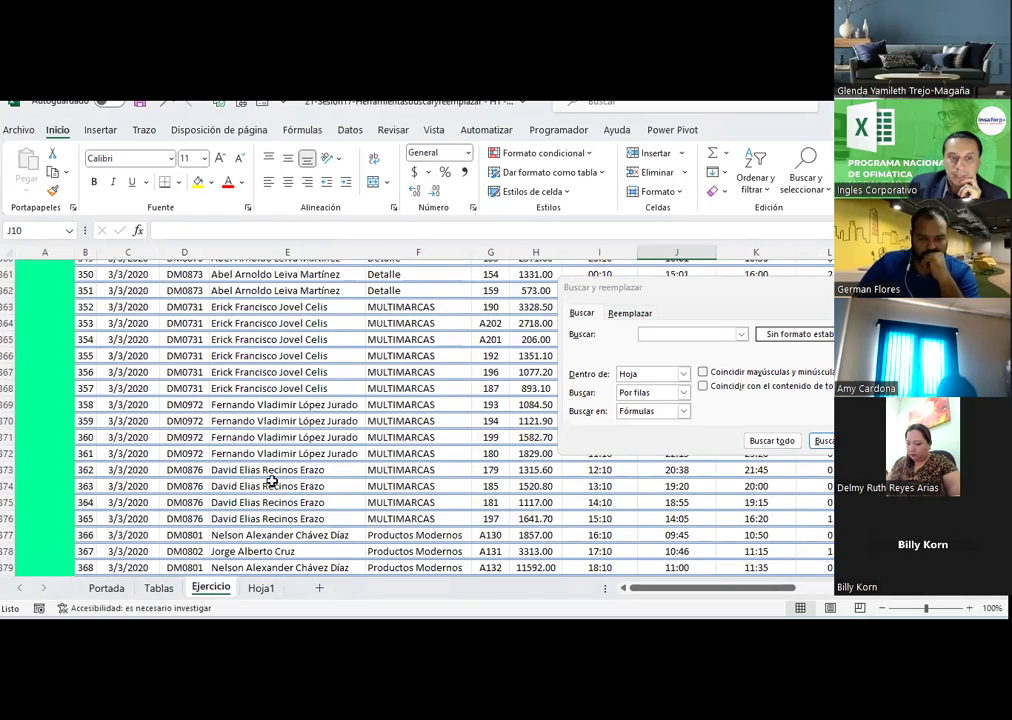
{"action": "left_click", "coordinate": [266, 518]}
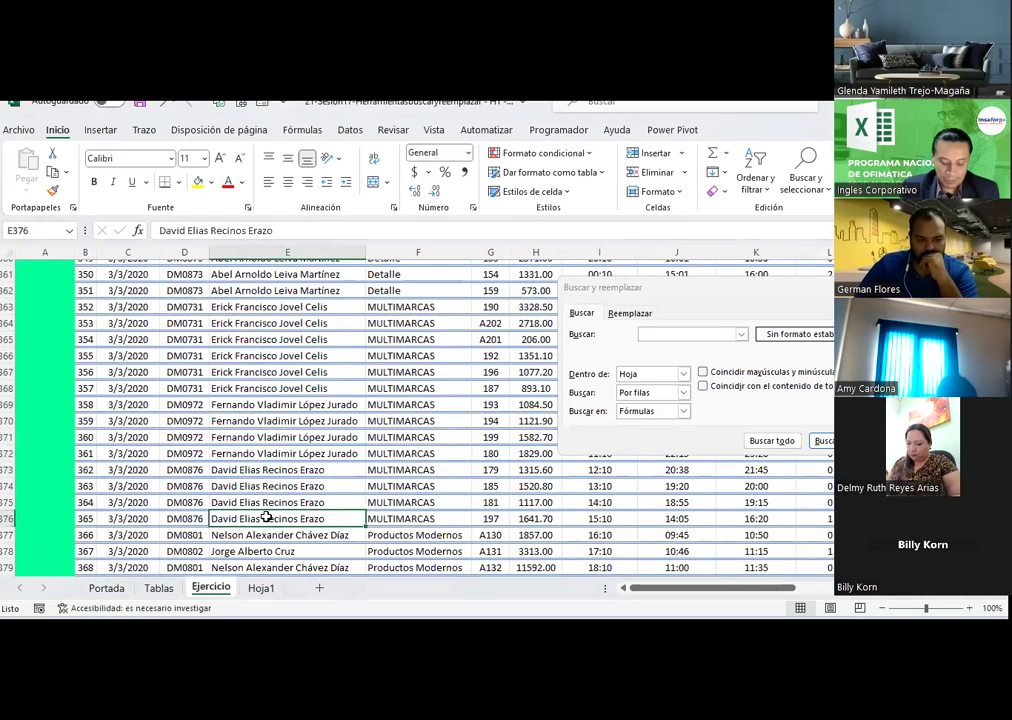
{"action": "type", "text": "aLF"}
{"action": "key", "text": "BackSpace"}
{"action": "key", "text": "BackSpace"}
{"action": "key", "text": "BackSpace"}
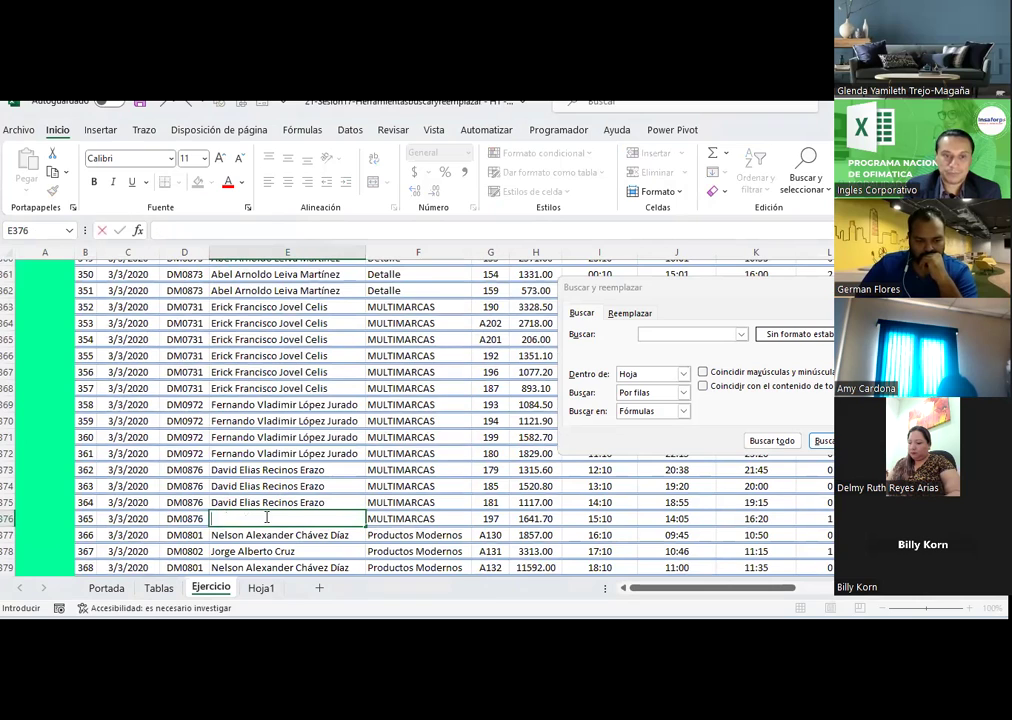
{"action": "type", "text": "Alfonso"}
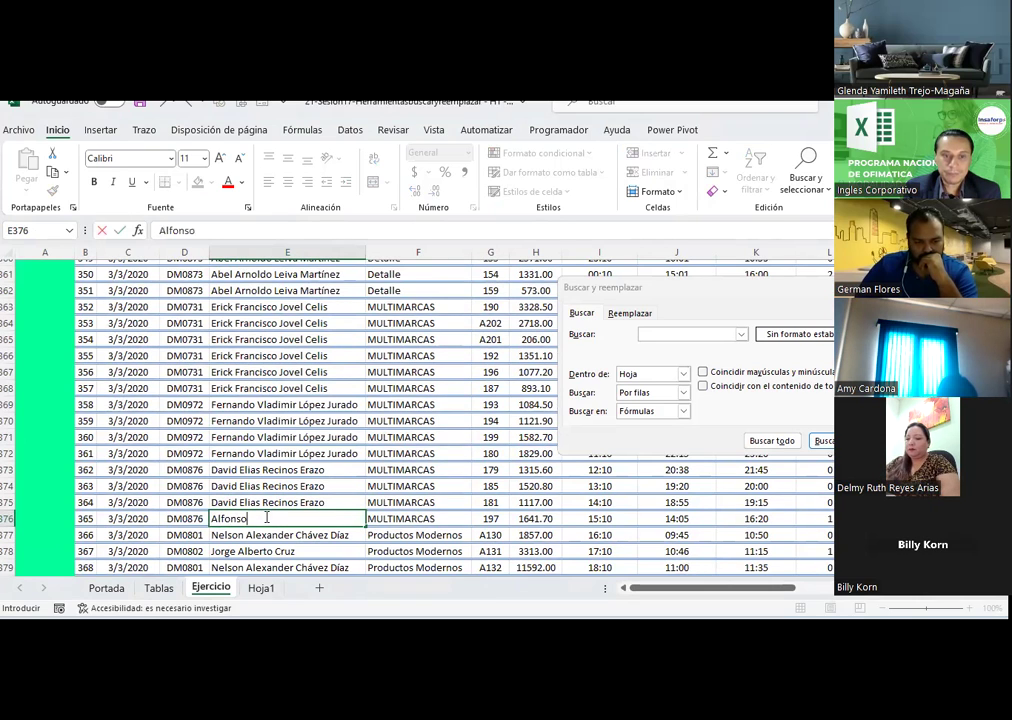
{"action": "type", "text": " Miguel GUar"}
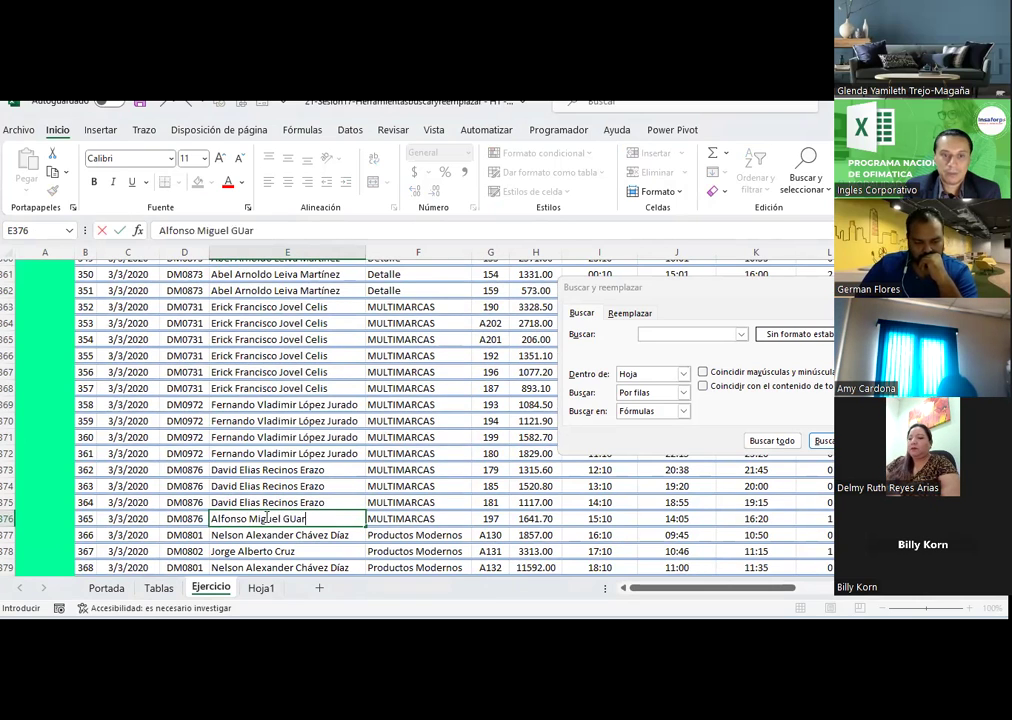
{"action": "key", "text": "BackSpace"}
{"action": "key", "text": "BackSpace"}
{"action": "key", "text": "BackSpace"}
{"action": "key", "text": "BackSpace"}
{"action": "key", "text": "BackSpace"}
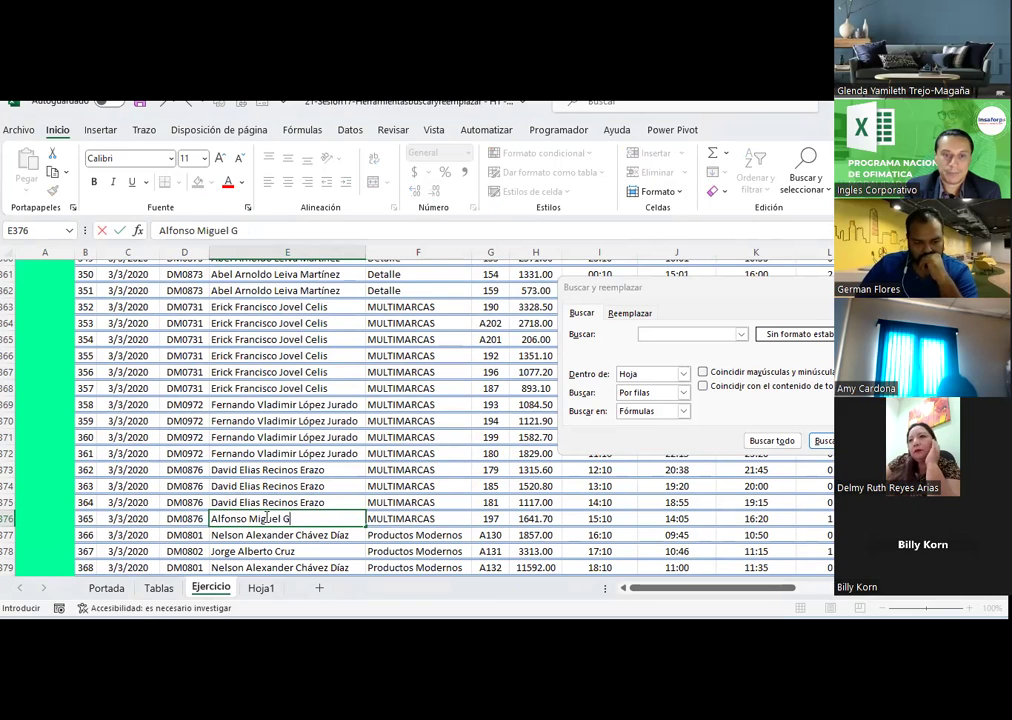
{"action": "type", "text": "A"}
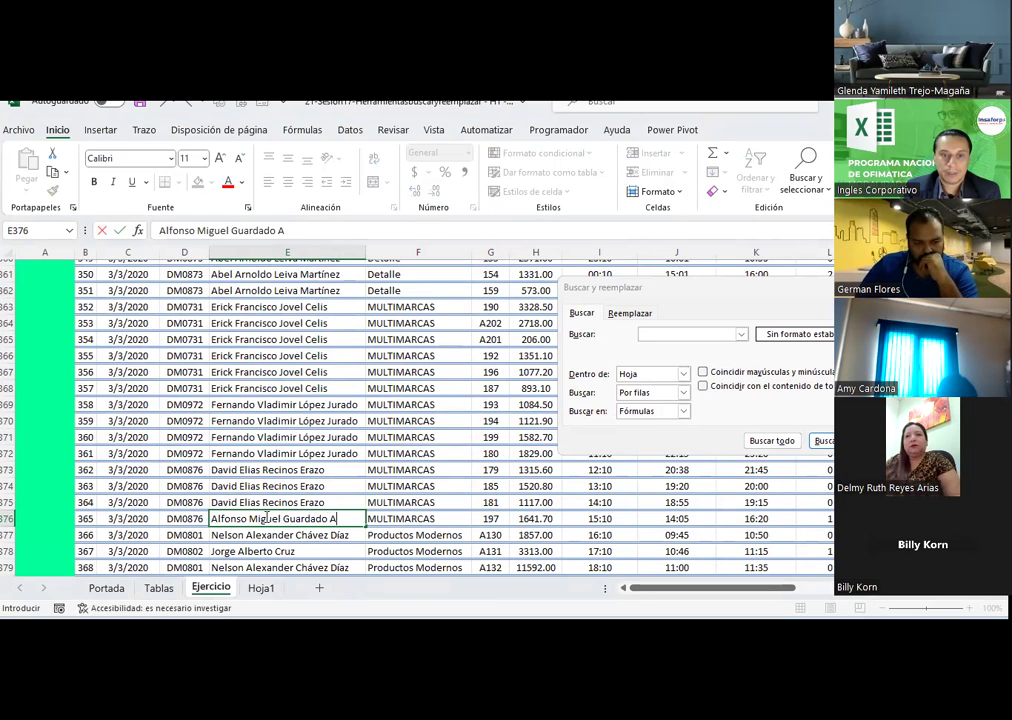
{"action": "type", "text": "do"}
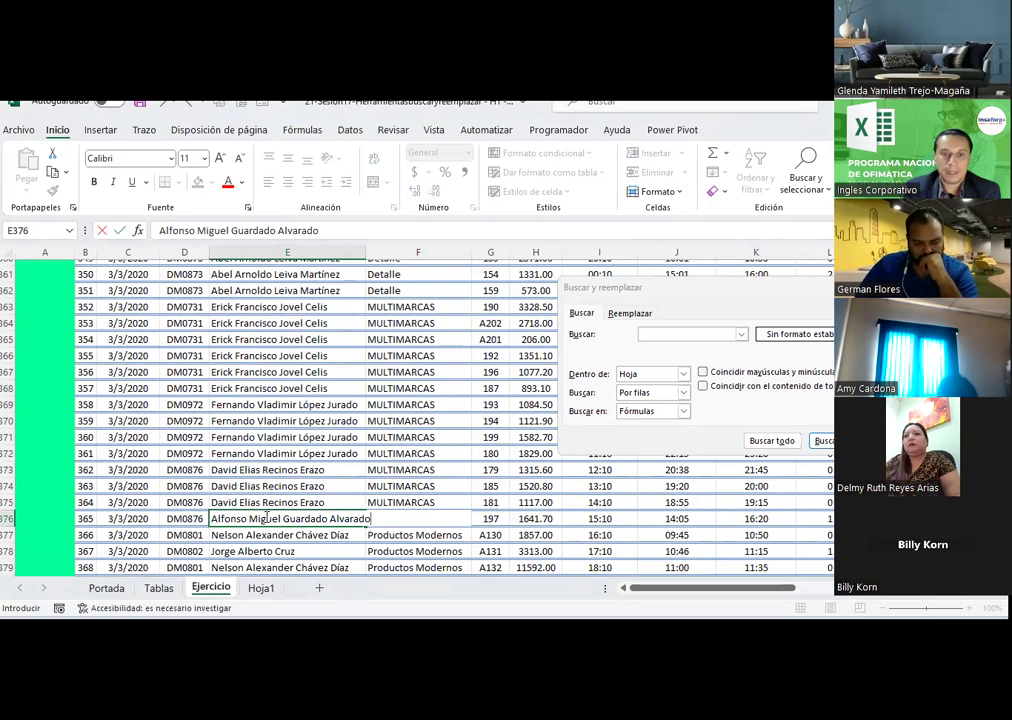
{"action": "key", "text": "Return"}
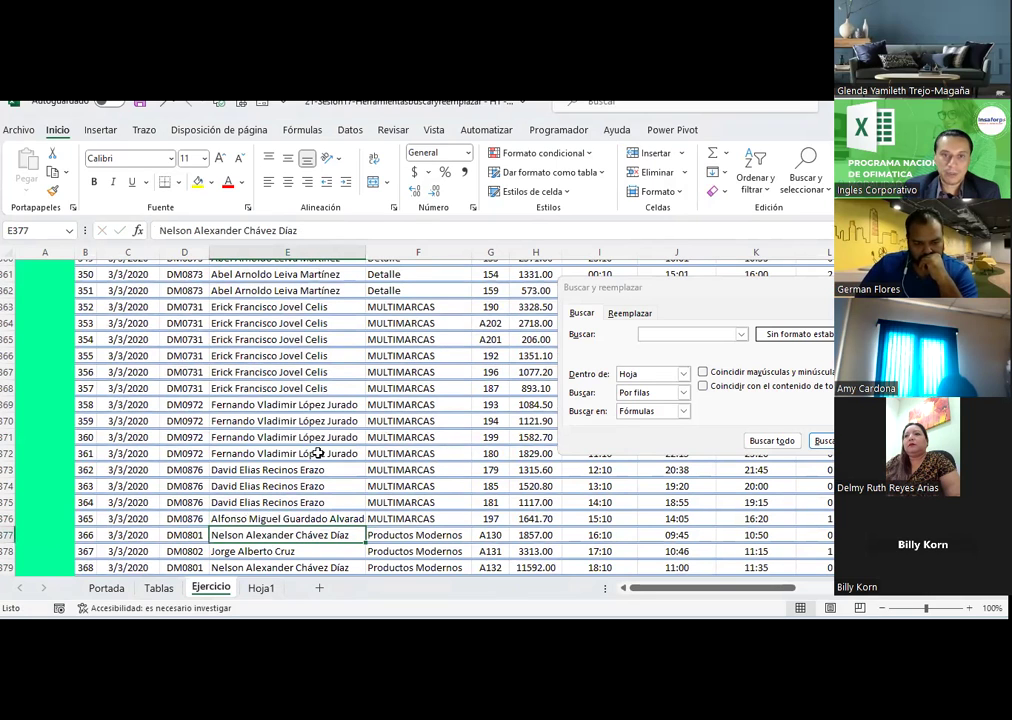
- Autofit column E so the longer name fits
{"action": "double_click", "coordinate": [366, 248]}
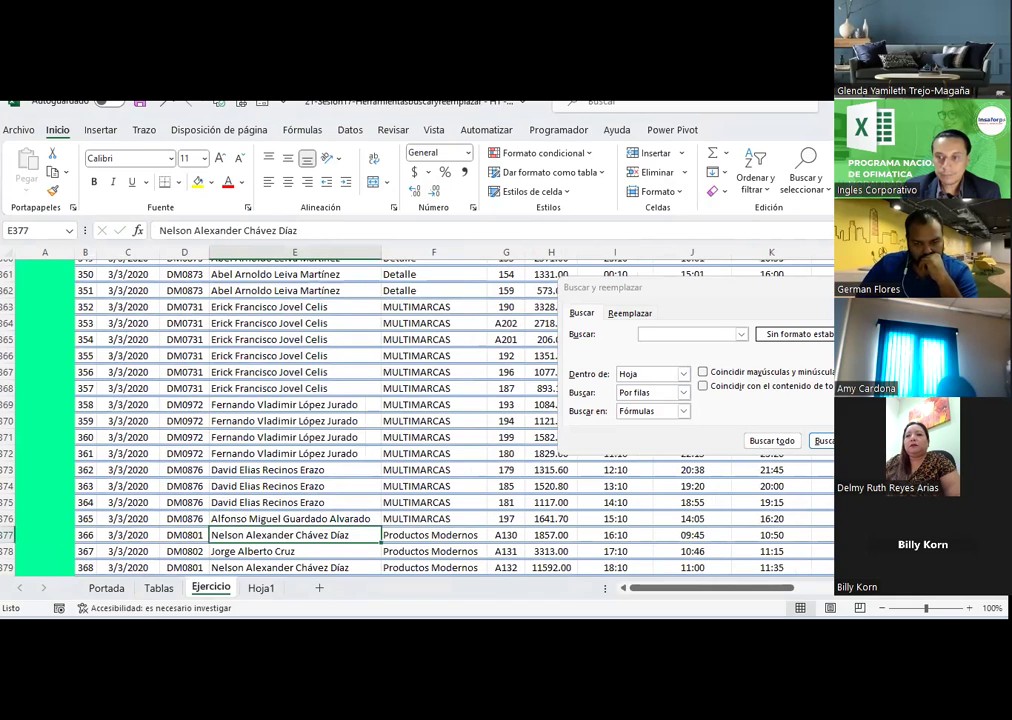
{"action": "scroll", "coordinate": [520, 429], "scroll_direction": "up", "scroll_amount": 20}
{"action": "scroll", "coordinate": [520, 429], "scroll_direction": "up", "scroll_amount": 5}
{"action": "scroll", "coordinate": [327, 429], "scroll_direction": "down", "scroll_amount": 1}
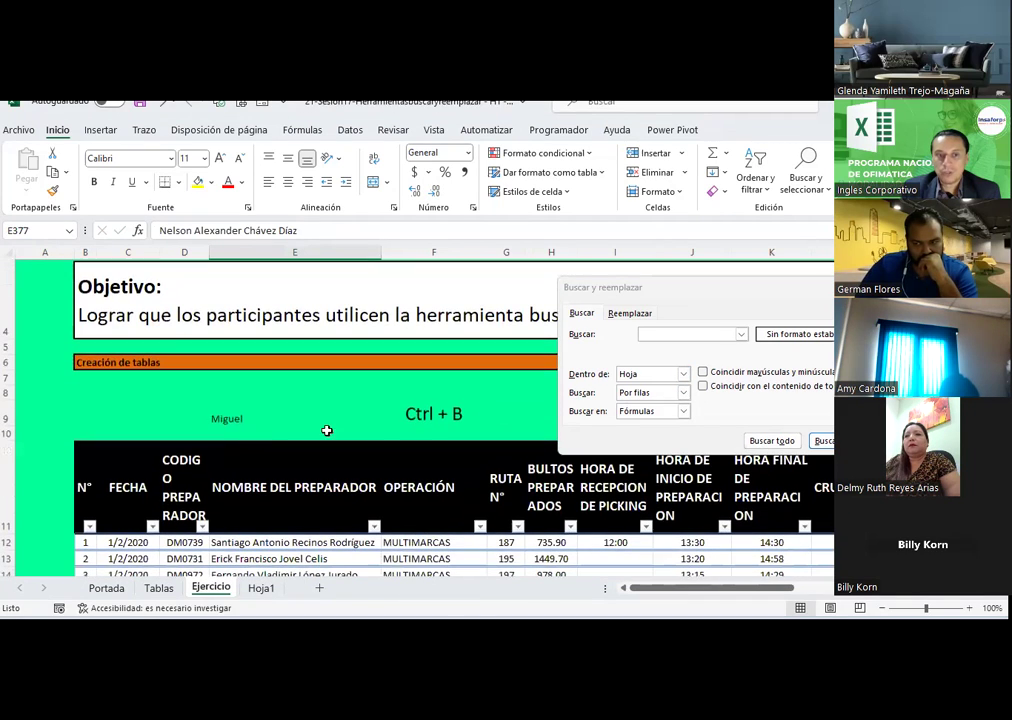
- Centre the name in cell E9 both vertically and horizontally
{"action": "left_click", "coordinate": [231, 419]}
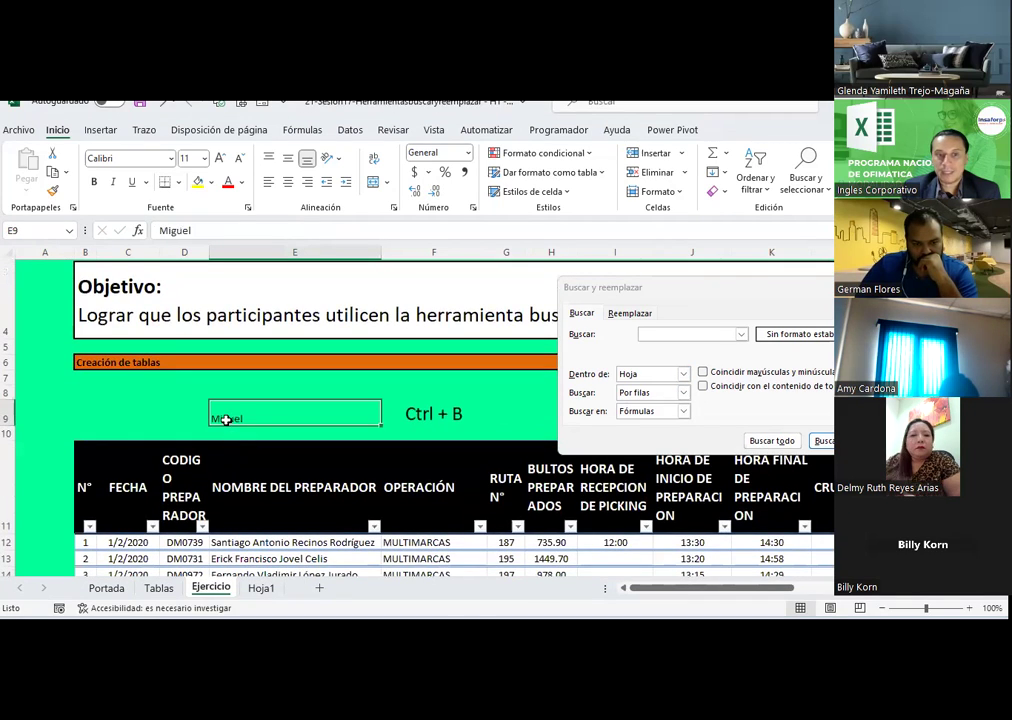
{"action": "left_click", "coordinate": [288, 158]}
{"action": "left_click", "coordinate": [288, 181]}
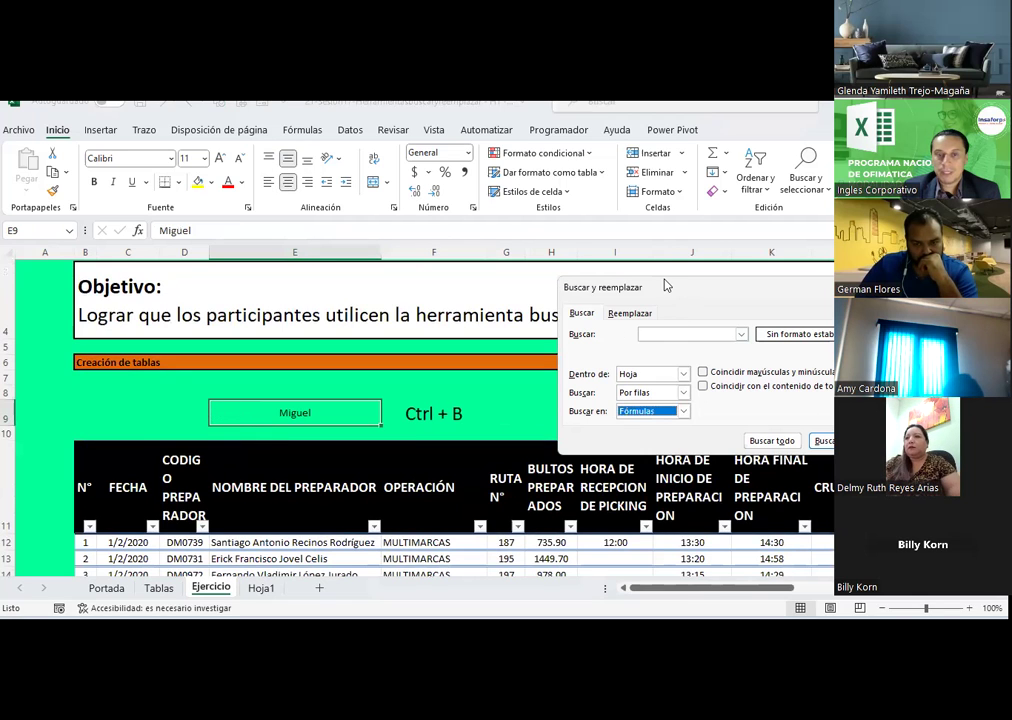
- Change the Find dialog's Buscar en option from Fórmulas to Valores
{"action": "scroll", "coordinate": [361, 407], "scroll_direction": "down", "scroll_amount": 3}
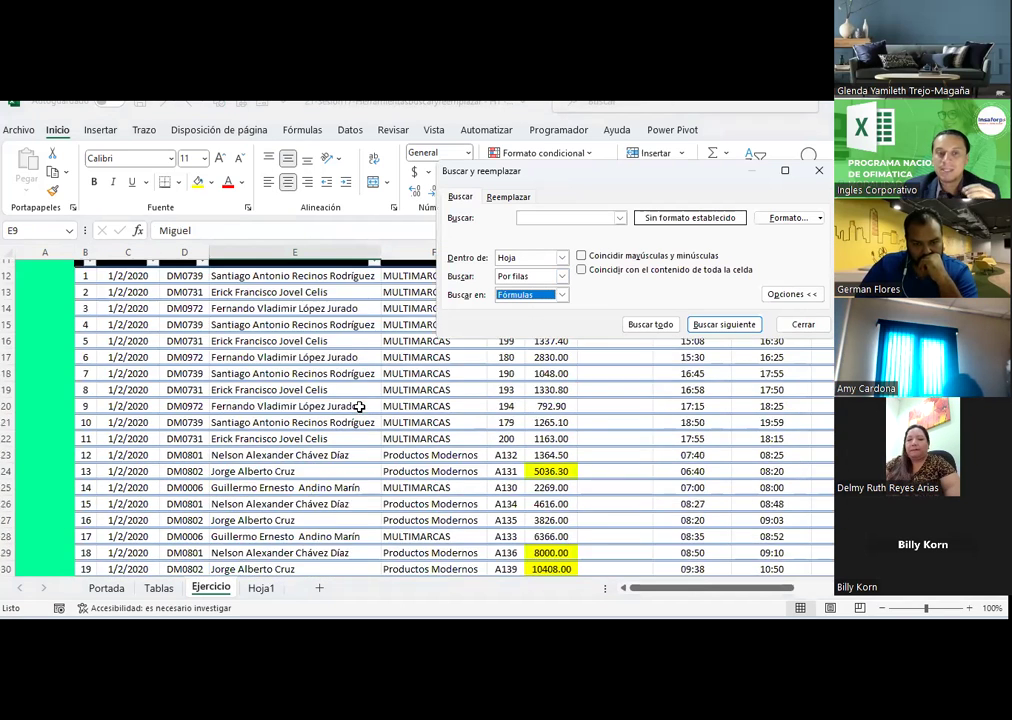
{"action": "scroll", "coordinate": [361, 407], "scroll_direction": "down", "scroll_amount": 6}
{"action": "scroll", "coordinate": [361, 407], "scroll_direction": "down", "scroll_amount": 7}
{"action": "scroll", "coordinate": [359, 407], "scroll_direction": "down", "scroll_amount": 5}
{"action": "scroll", "coordinate": [359, 407], "scroll_direction": "down", "scroll_amount": 2}
{"action": "scroll", "coordinate": [359, 407], "scroll_direction": "down", "scroll_amount": 1}
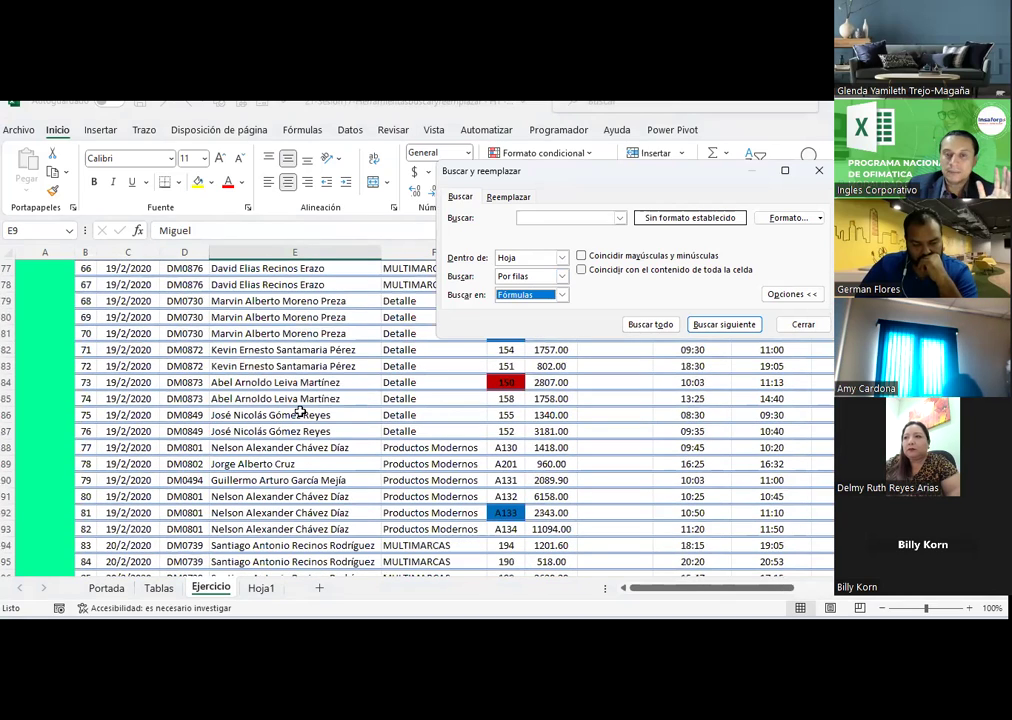
{"action": "scroll", "coordinate": [300, 412], "scroll_direction": "down", "scroll_amount": 2}
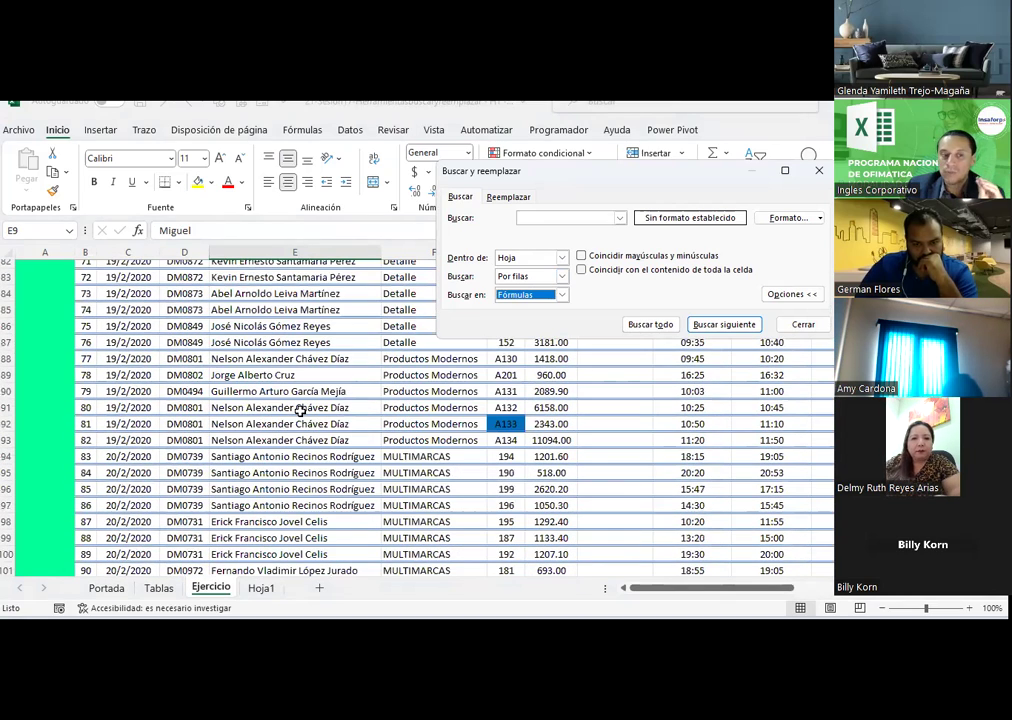
{"action": "scroll", "coordinate": [300, 412], "scroll_direction": "down", "scroll_amount": 2}
{"action": "scroll", "coordinate": [300, 412], "scroll_direction": "down", "scroll_amount": 4}
{"action": "scroll", "coordinate": [300, 412], "scroll_direction": "up", "scroll_amount": 6}
{"action": "scroll", "coordinate": [300, 412], "scroll_direction": "up", "scroll_amount": 13}
{"action": "scroll", "coordinate": [300, 412], "scroll_direction": "up", "scroll_amount": 9}
{"action": "scroll", "coordinate": [300, 410], "scroll_direction": "up", "scroll_amount": 6}
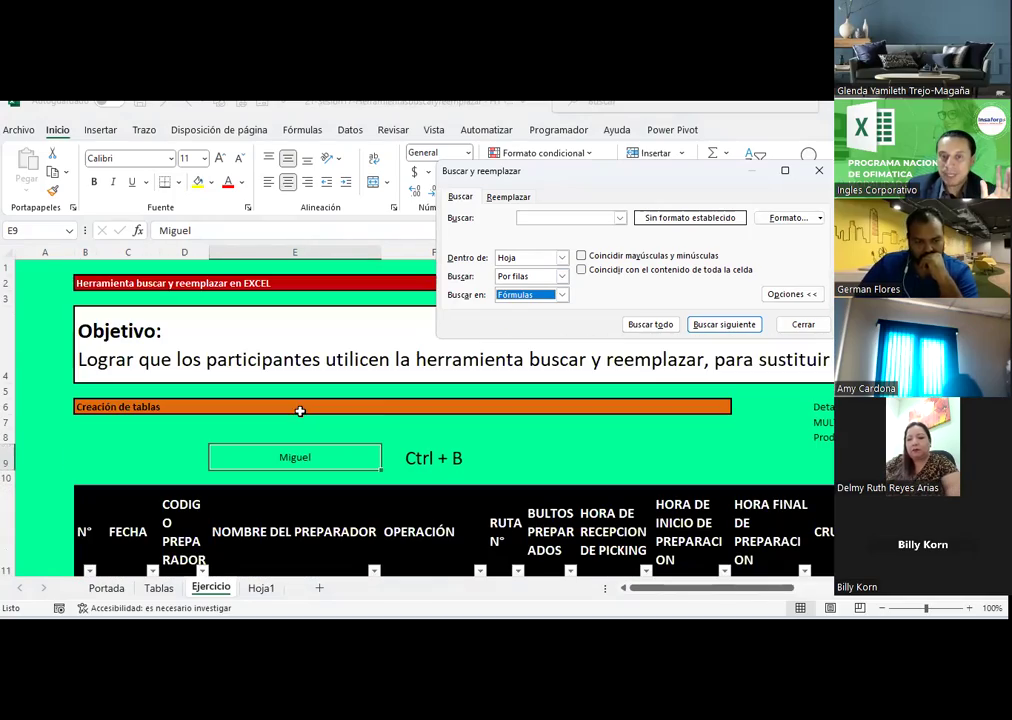
{"action": "left_click", "coordinate": [562, 295]}
{"action": "left_click", "coordinate": [535, 309]}
{"action": "left_click", "coordinate": [560, 295]}
{"action": "left_click", "coordinate": [520, 316]}
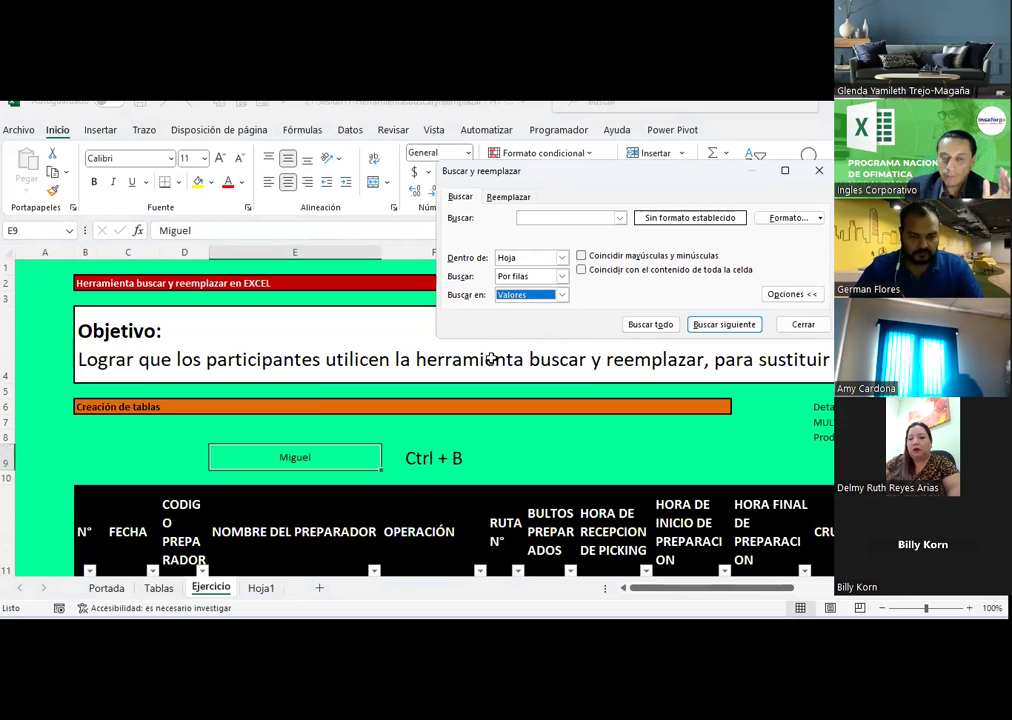
- Enter the first preparer's name as the search term and shift the Find dialog slightly left
{"action": "left_click", "coordinate": [539, 217]}
{"action": "type", "text": "Miguel"}
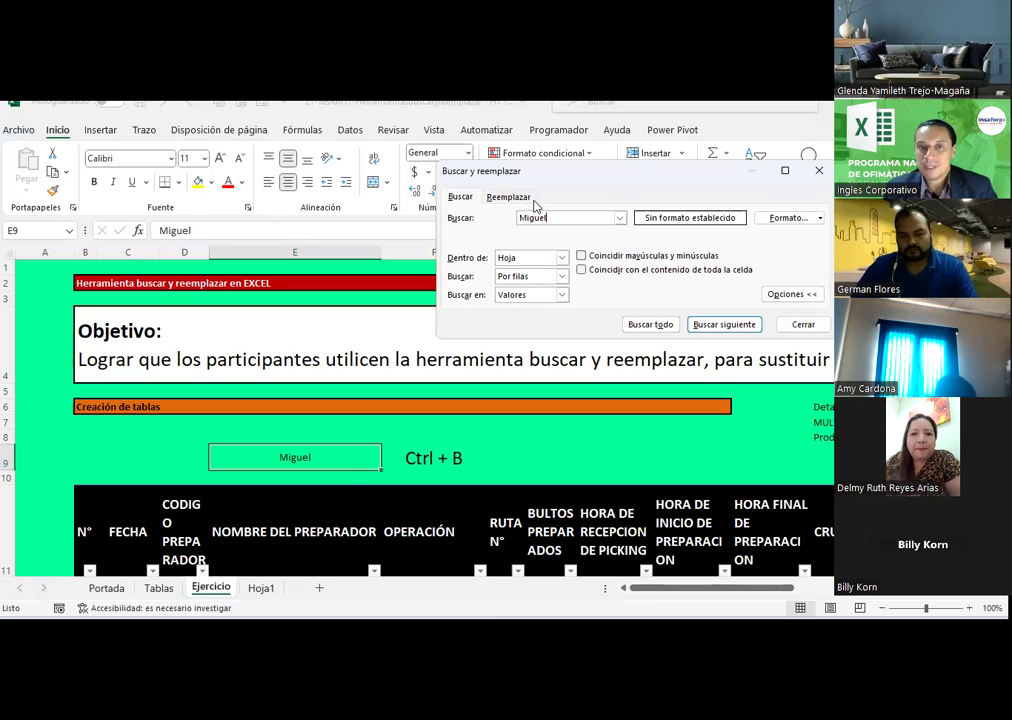
{"action": "left_click_drag", "start_coordinate": [512, 177], "coordinate": [456, 185]}
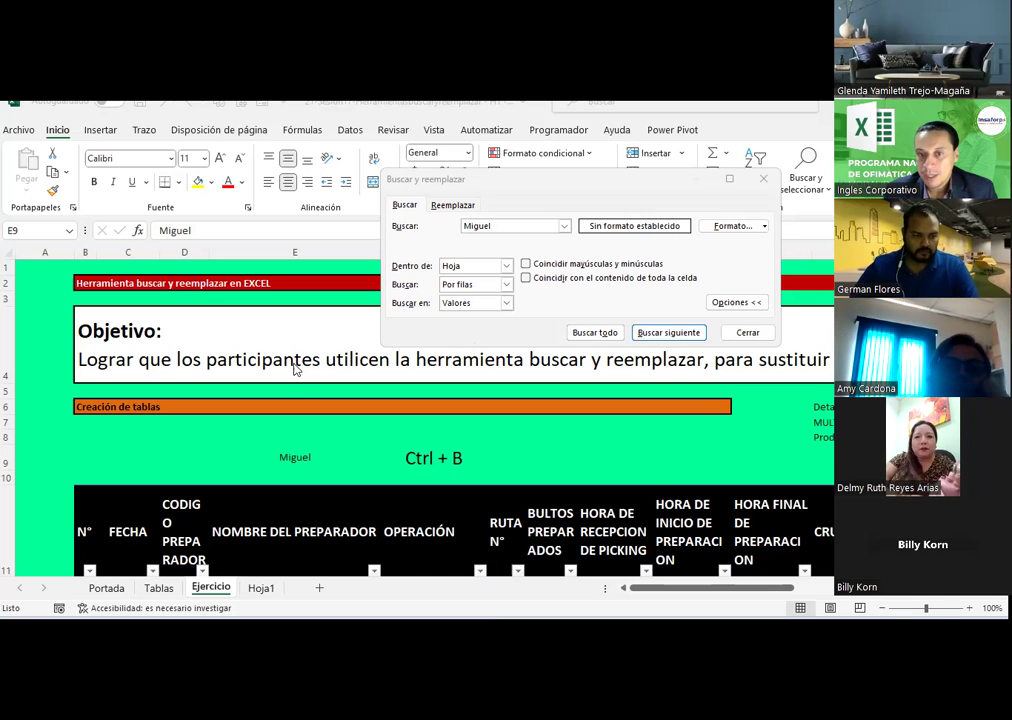
- Cycle through the matches with Buscar siguiente, from E9 to E376 and back to E9
{"action": "left_click", "coordinate": [654, 336]}
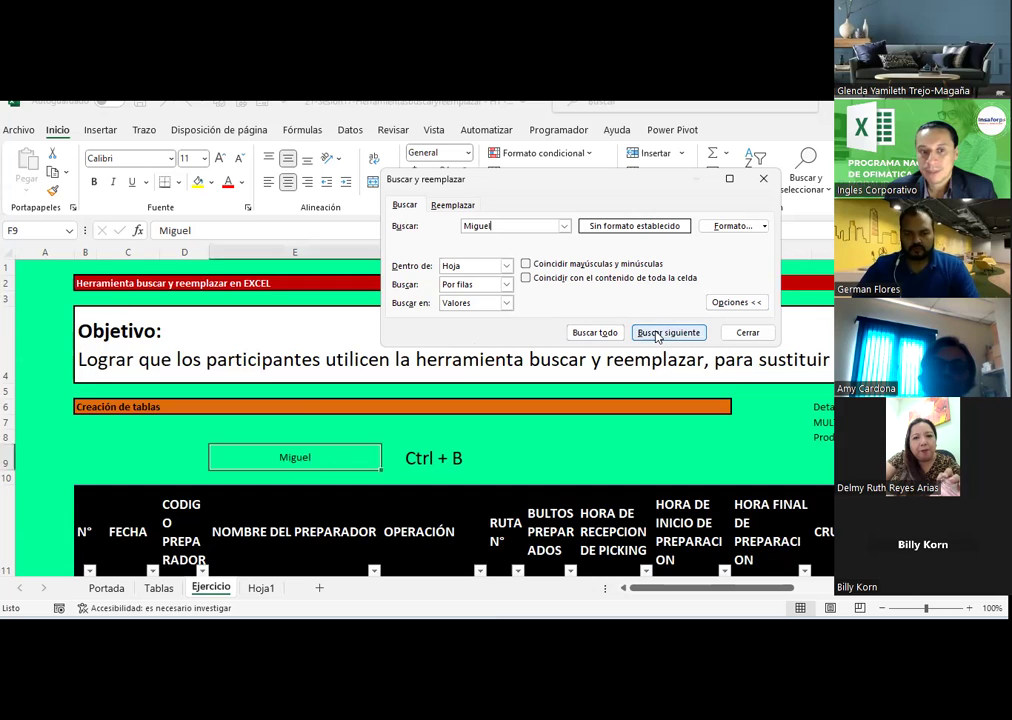
{"action": "left_click", "coordinate": [656, 333]}
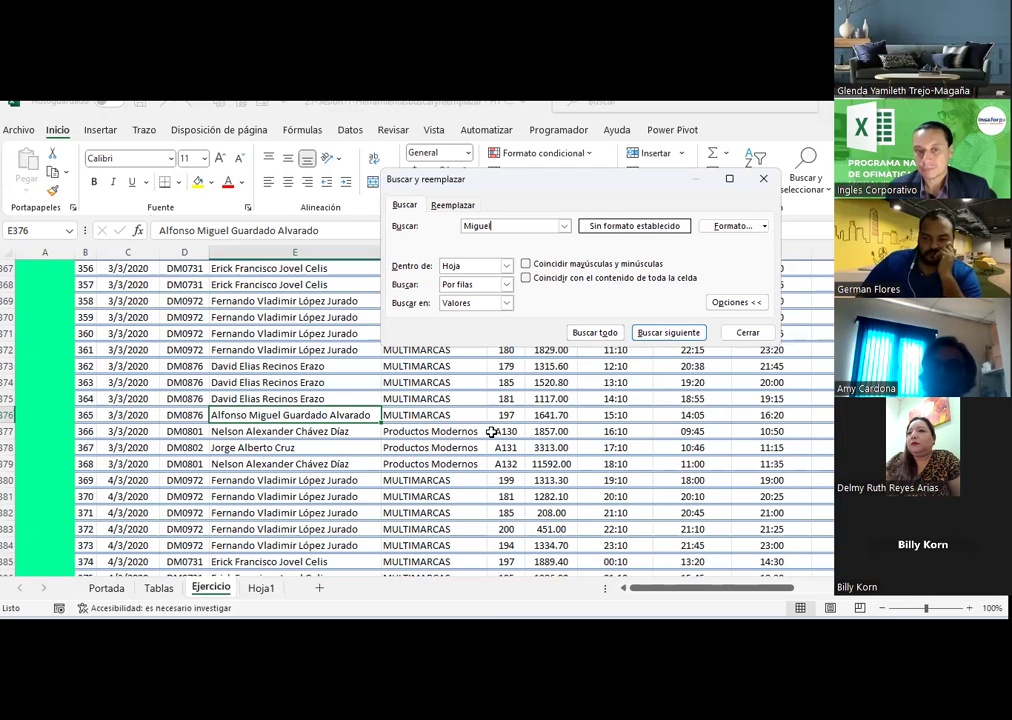
{"action": "left_click", "coordinate": [668, 333]}
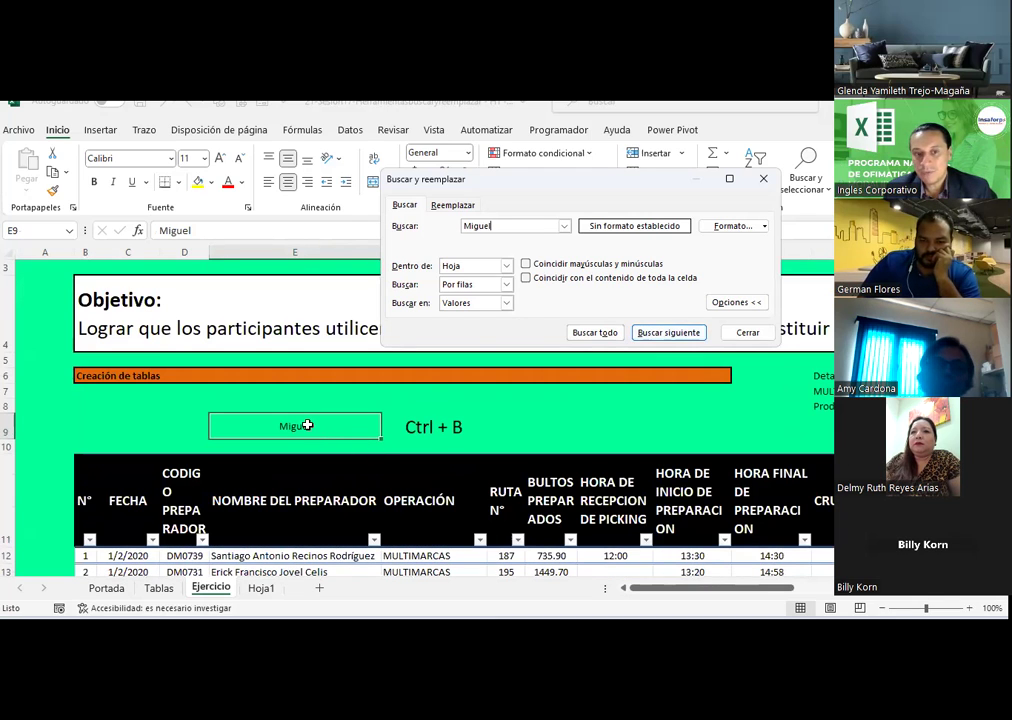
{"action": "left_click", "coordinate": [682, 337]}
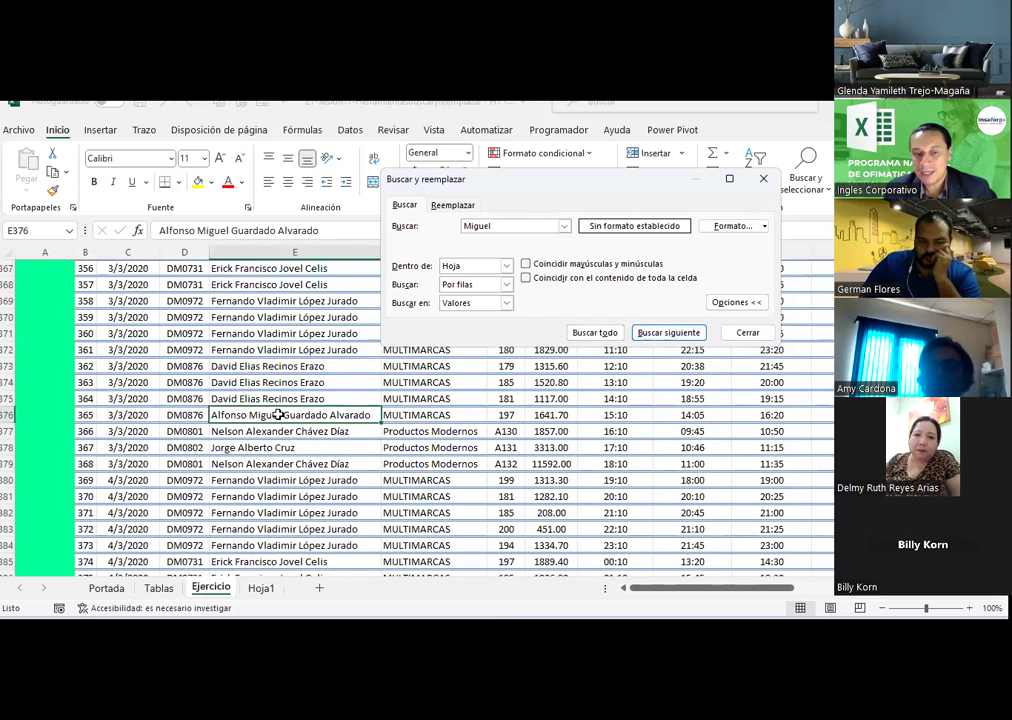
{"action": "left_click", "coordinate": [667, 333]}
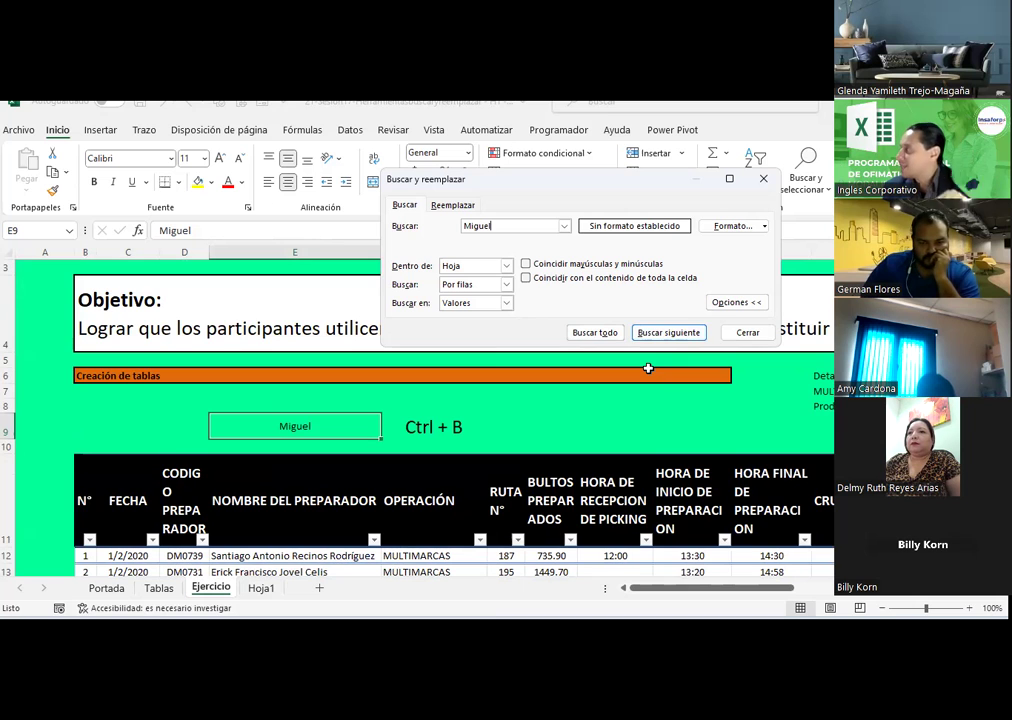
{"action": "scroll", "coordinate": [648, 368], "scroll_direction": "down", "scroll_amount": 2}
{"action": "scroll", "coordinate": [655, 368], "scroll_direction": "down", "scroll_amount": 1}
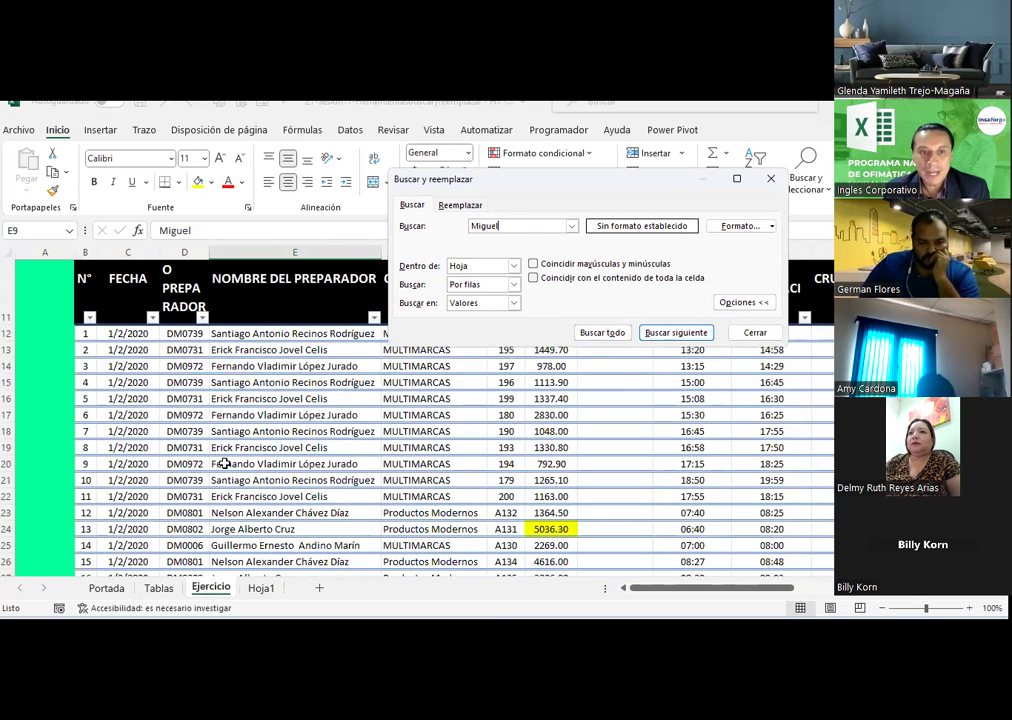
{"action": "scroll", "coordinate": [289, 485], "scroll_direction": "down", "scroll_amount": 1}
- Step through the second preparer's name matches up to E68, then restore the first name as the search term
{"action": "left_click", "coordinate": [442, 226]}
{"action": "type", "text": "Fernando"}
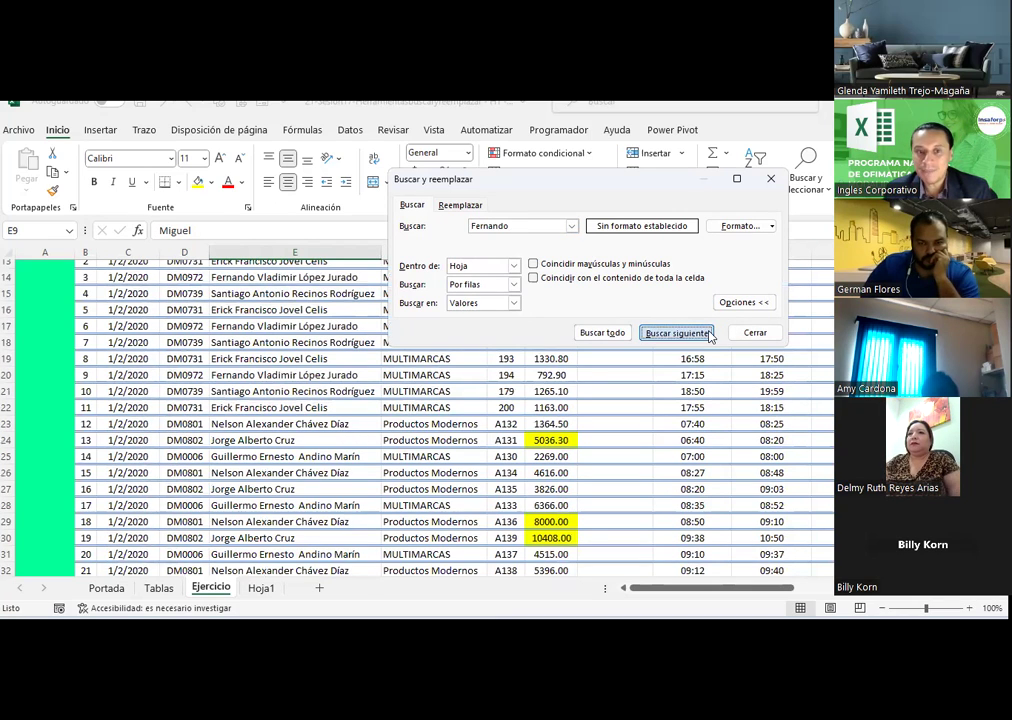
{"action": "left_click", "coordinate": [706, 333]}
{"action": "left_click", "coordinate": [709, 334]}
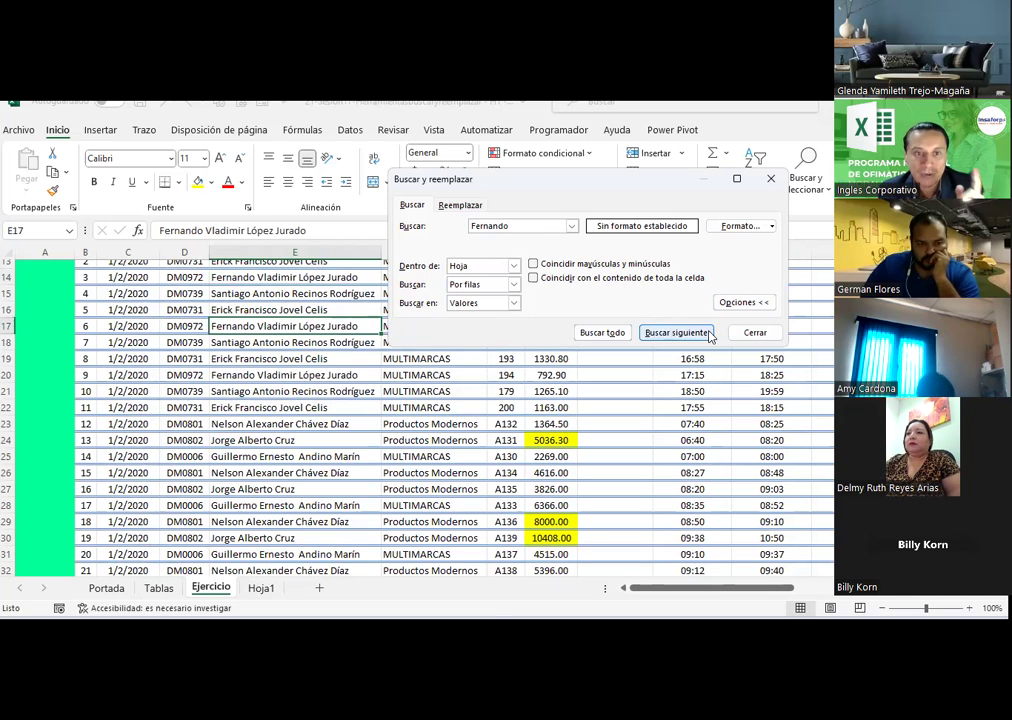
{"action": "left_click", "coordinate": [709, 334]}
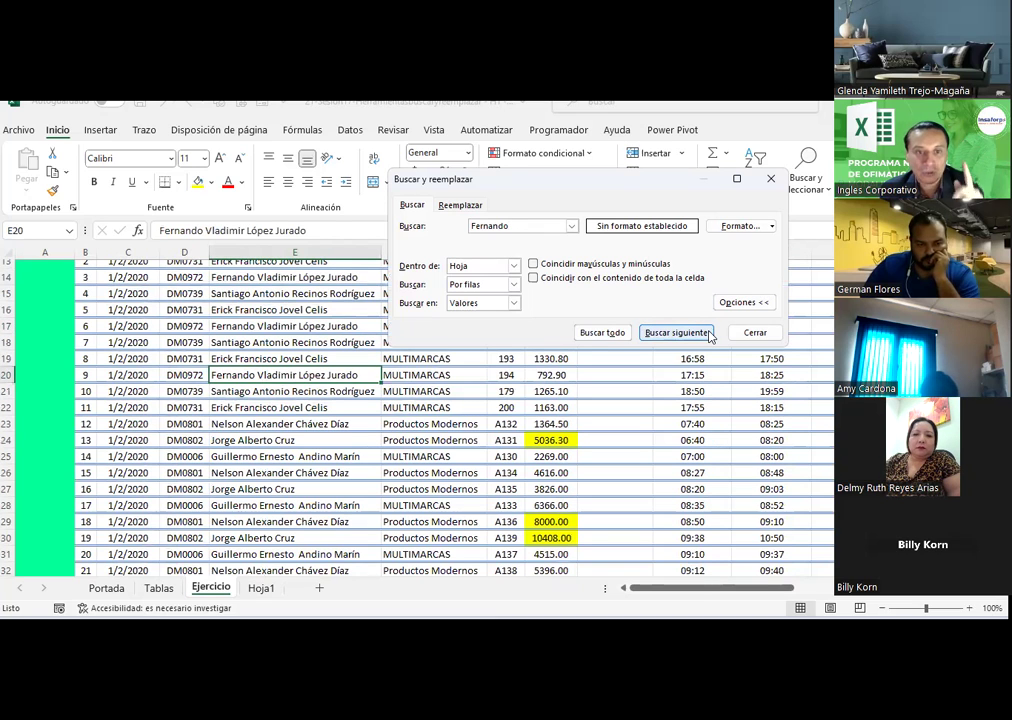
{"action": "left_click", "coordinate": [709, 334]}
{"action": "left_click", "coordinate": [709, 334]}
{"action": "left_click", "coordinate": [709, 334]}
{"action": "left_click", "coordinate": [709, 334]}
{"action": "left_click", "coordinate": [709, 334]}
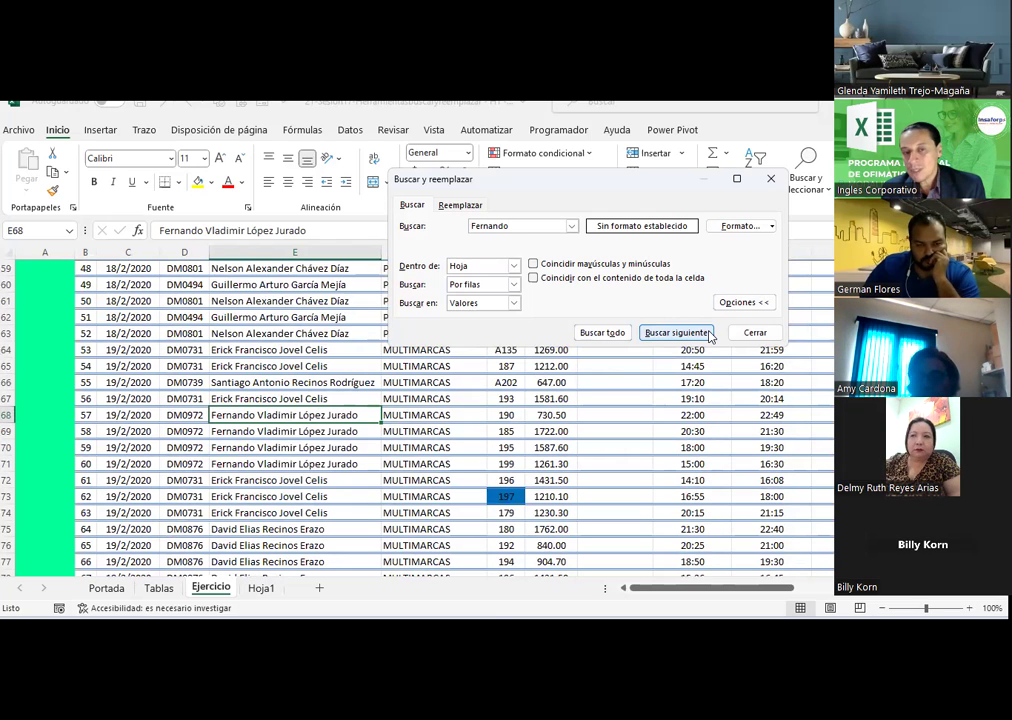
{"action": "left_click_drag", "start_coordinate": [519, 225], "coordinate": [409, 221]}
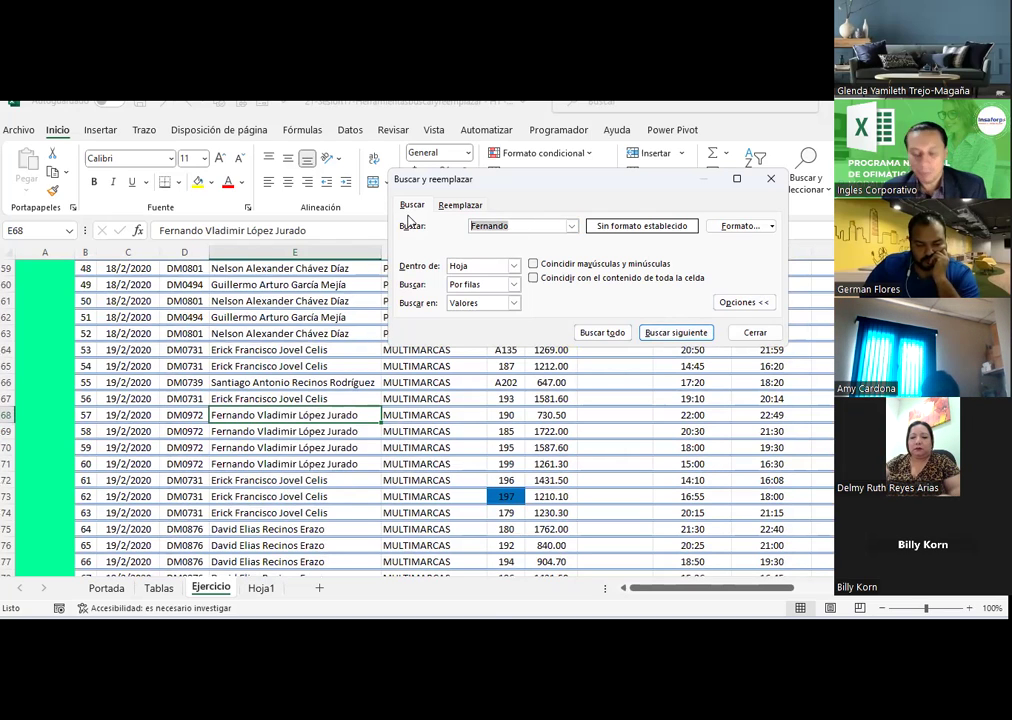
{"action": "type", "text": "Miguel"}
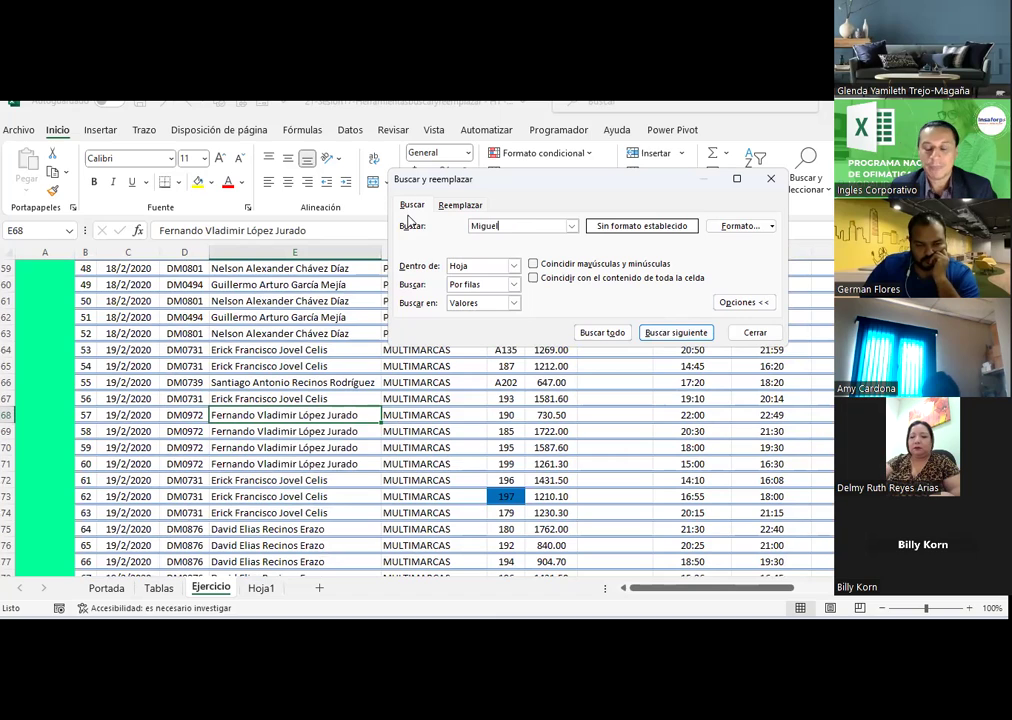
- List all 2 matches for the first preparer's name, enlarge the results, and go to $E$376
{"action": "left_click", "coordinate": [603, 338]}
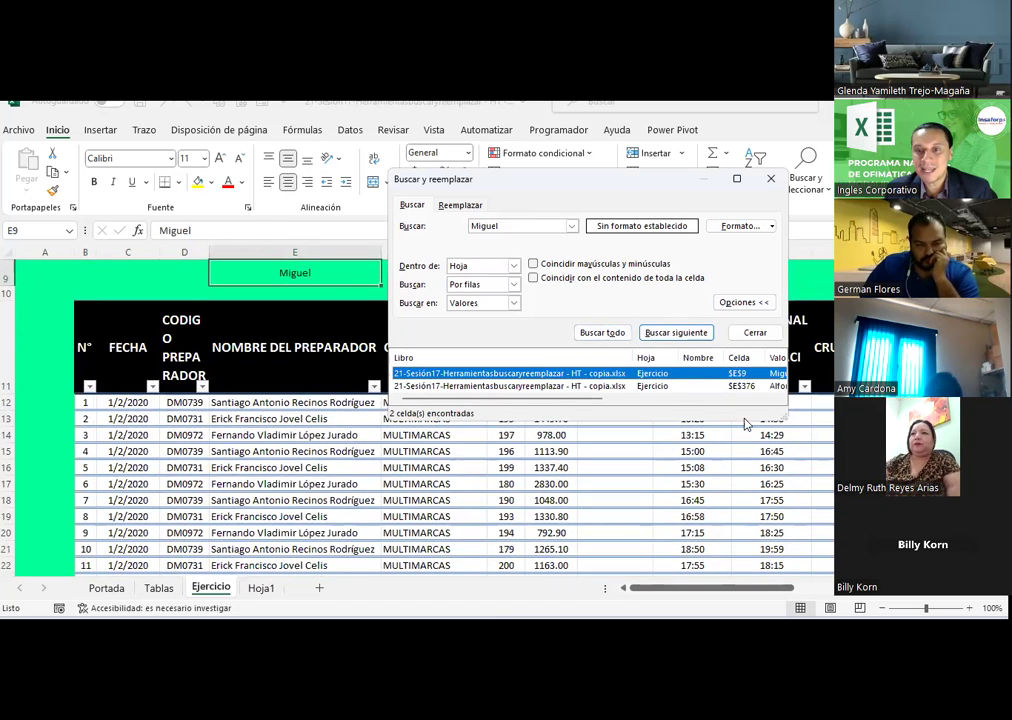
{"action": "left_click_drag", "start_coordinate": [781, 415], "coordinate": [832, 553]}
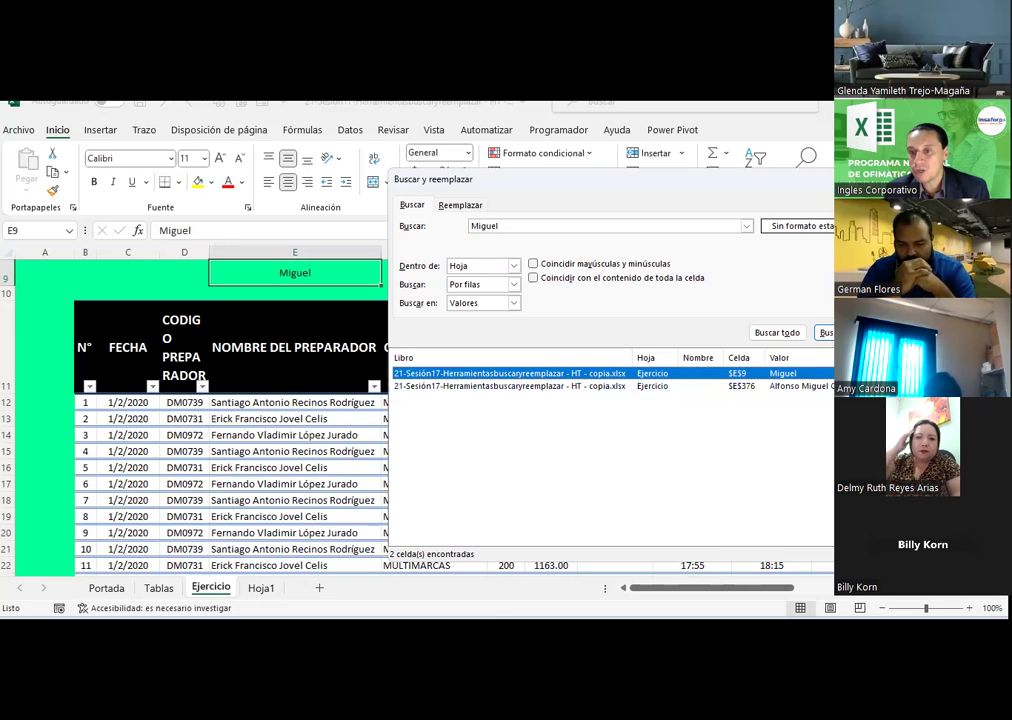
{"action": "left_click_drag", "start_coordinate": [708, 187], "coordinate": [473, 175]}
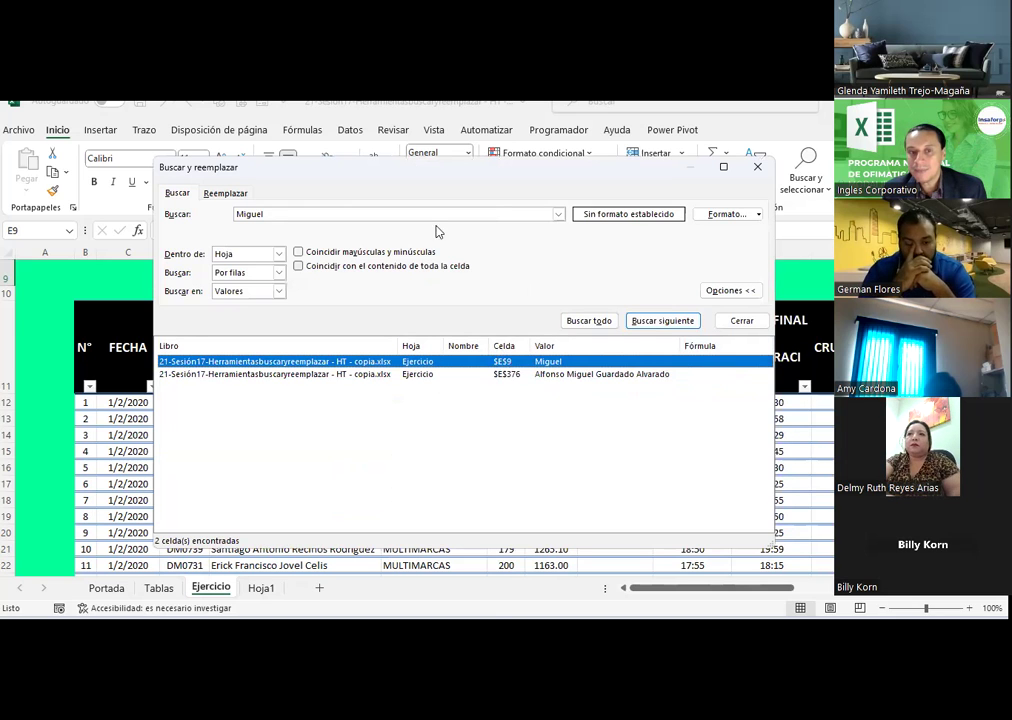
{"action": "mouse_move", "coordinate": [522, 173]}
{"action": "left_mouse_down"}
{"action": "mouse_move", "coordinate": [522, 185]}
{"action": "mouse_move", "coordinate": [721, 154]}
{"action": "left_mouse_up"}
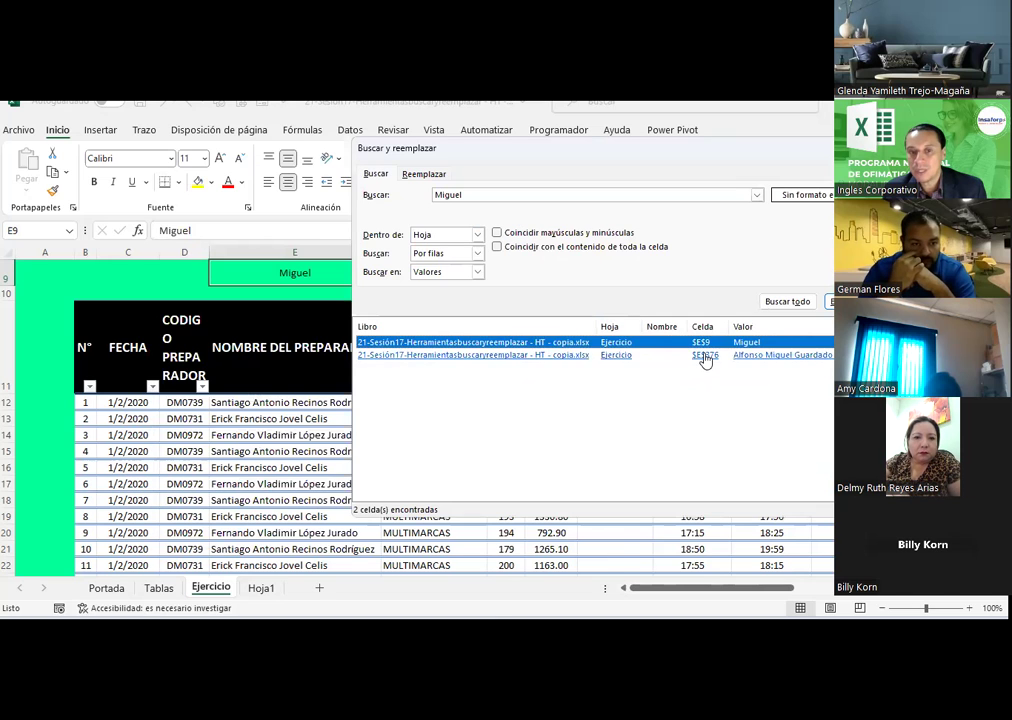
{"action": "left_click", "coordinate": [684, 355]}
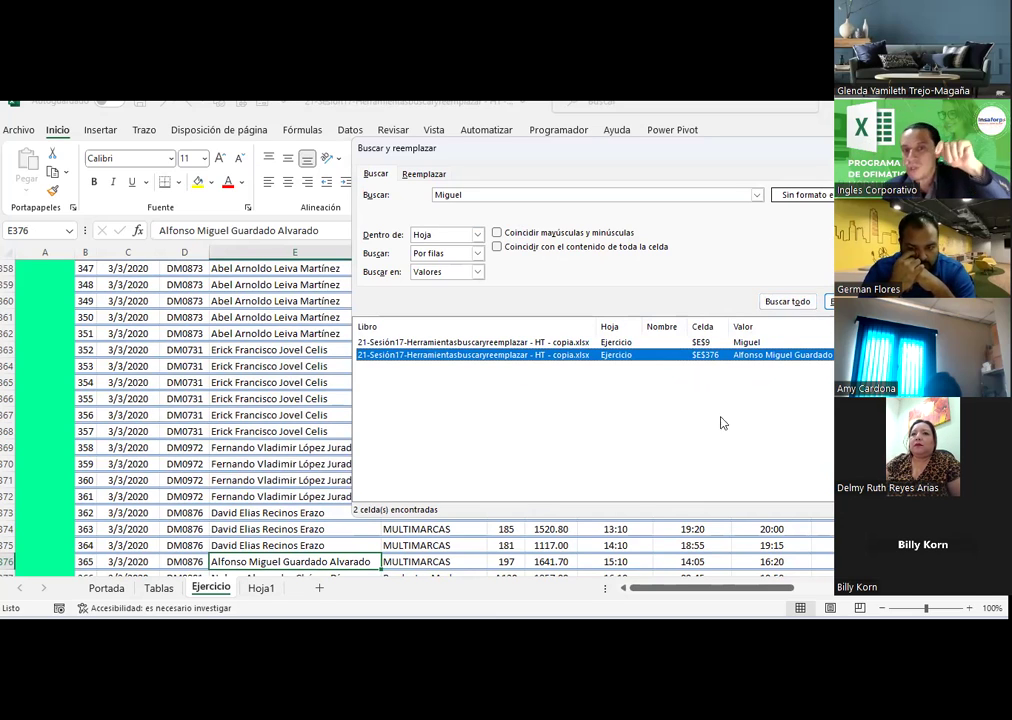
- Find all cells containing the second preparer's full name
{"action": "double_click", "coordinate": [452, 194]}
{"action": "type", "text": "Fernando"}
{"action": "left_click", "coordinate": [776, 300]}
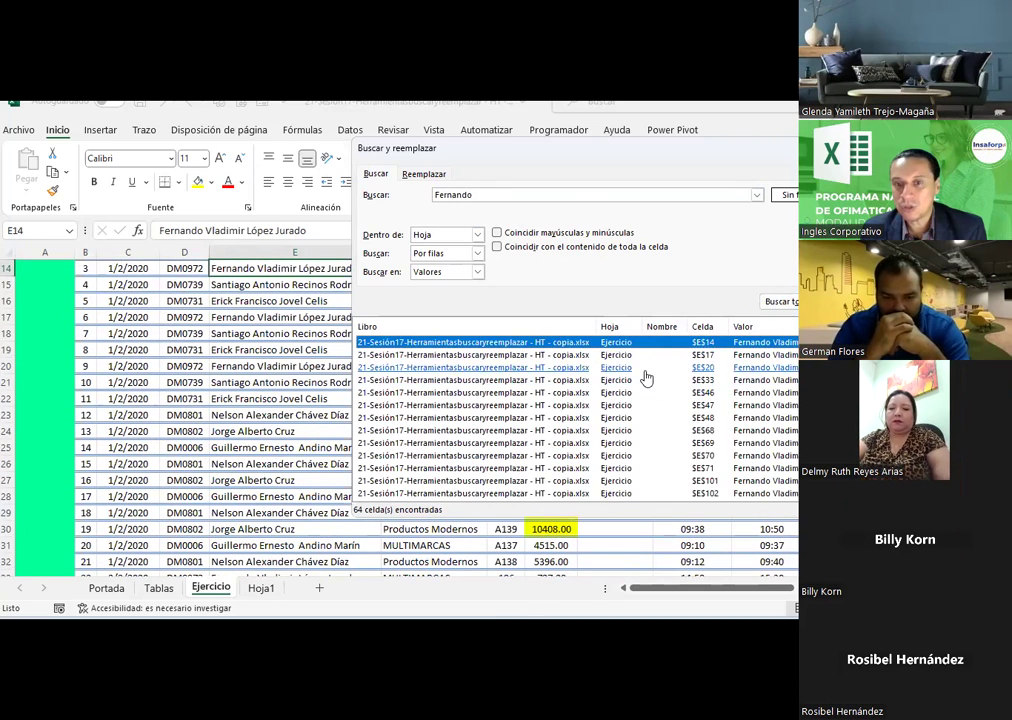
{"action": "scroll", "coordinate": [646, 377], "scroll_direction": "down", "scroll_amount": 10}
{"action": "scroll", "coordinate": [646, 377], "scroll_direction": "down", "scroll_amount": 2}
{"action": "scroll", "coordinate": [646, 377], "scroll_direction": "down", "scroll_amount": 2}
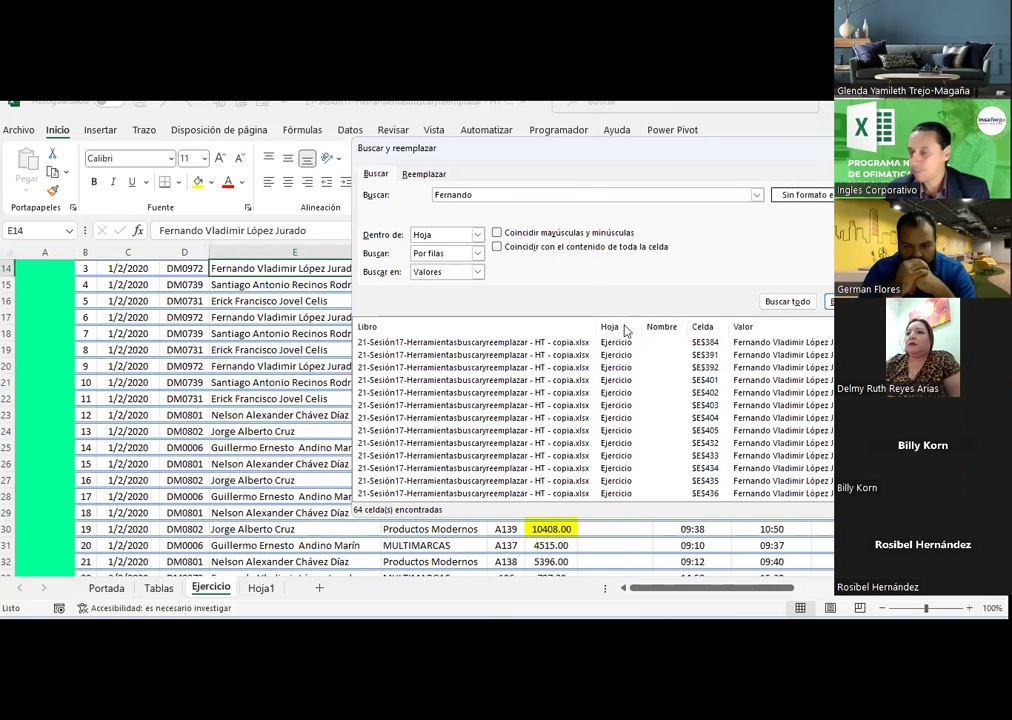
- Shorten the search term to three letters, listing 64 cells, and return to the first result
{"action": "key", "text": "BackSpace"}
{"action": "key", "text": "BackSpace"}
{"action": "key", "text": "BackSpace"}
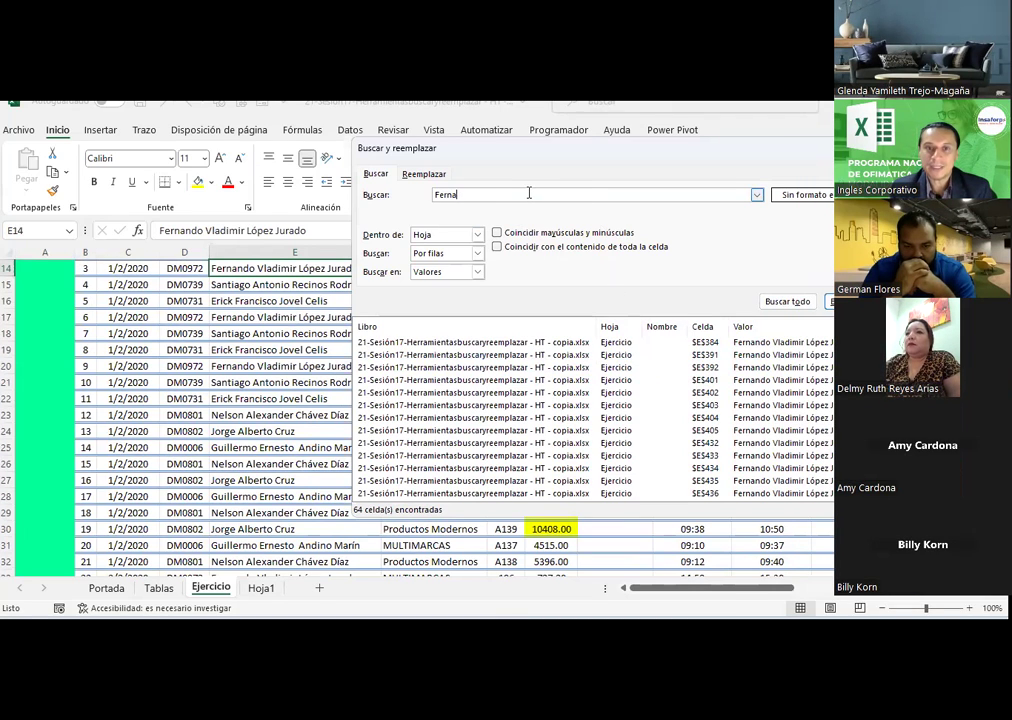
{"action": "key", "text": "BackSpace"}
{"action": "key", "text": "BackSpace"}
{"action": "left_click", "coordinate": [789, 302]}
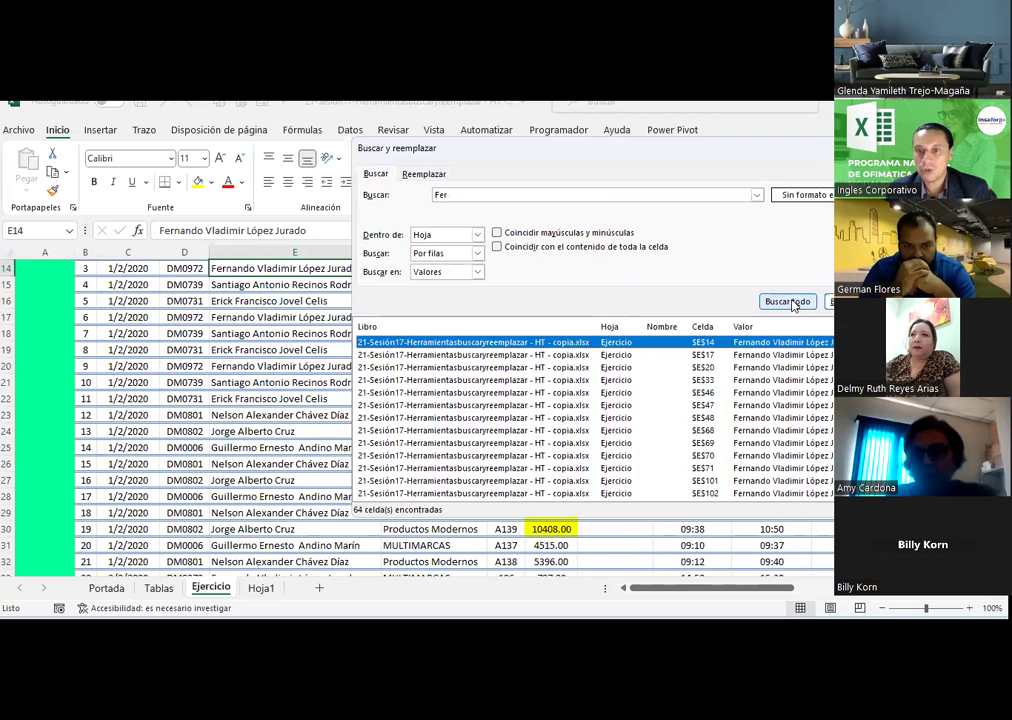
{"action": "scroll", "coordinate": [757, 356], "scroll_direction": "down", "scroll_amount": 5}
{"action": "scroll", "coordinate": [757, 356], "scroll_direction": "down", "scroll_amount": 5}
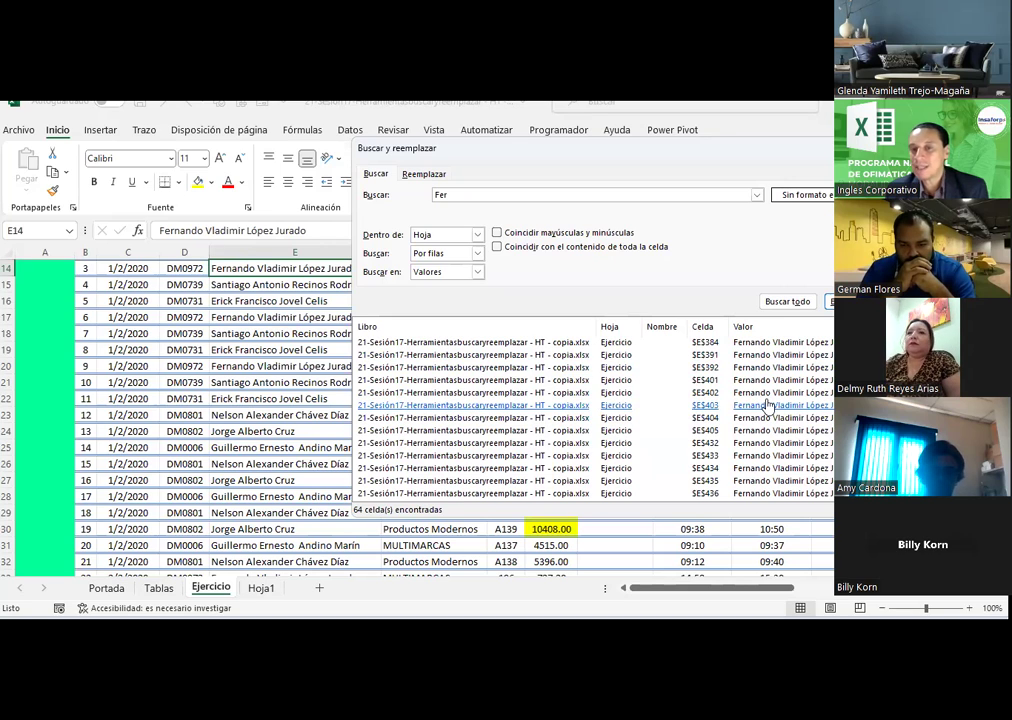
{"action": "key", "text": "Home"}
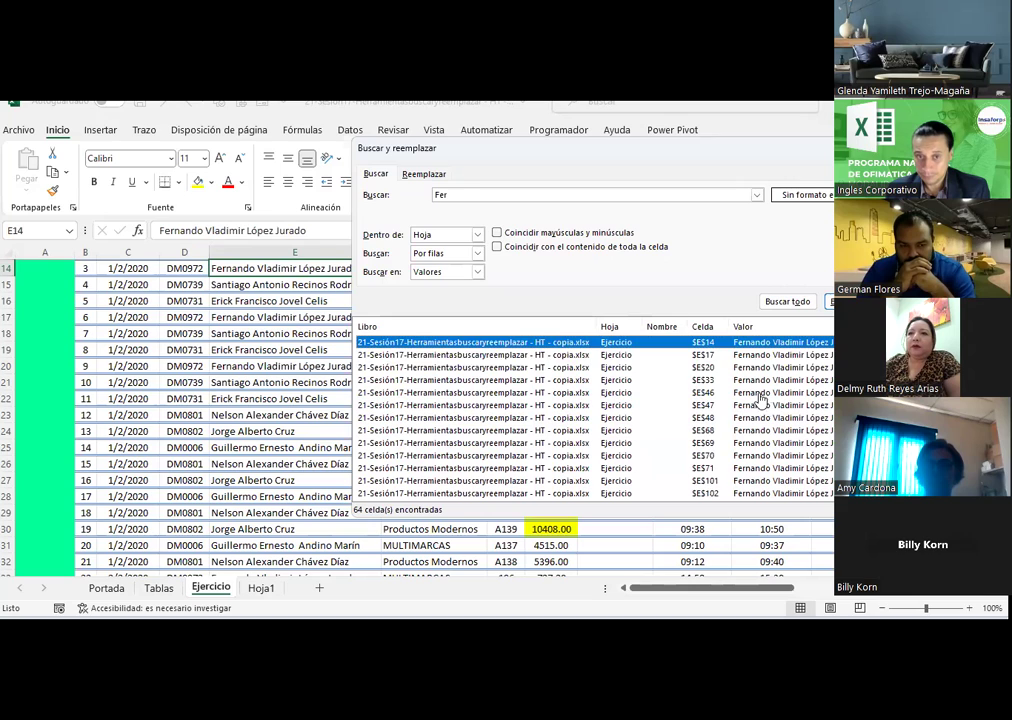
- Set Dentro de to Libro, list the 3 workbook matches, and visit E376 and Hoja1 C19
{"action": "left_click", "coordinate": [418, 192]}
{"action": "type", "text": "Miguel"}
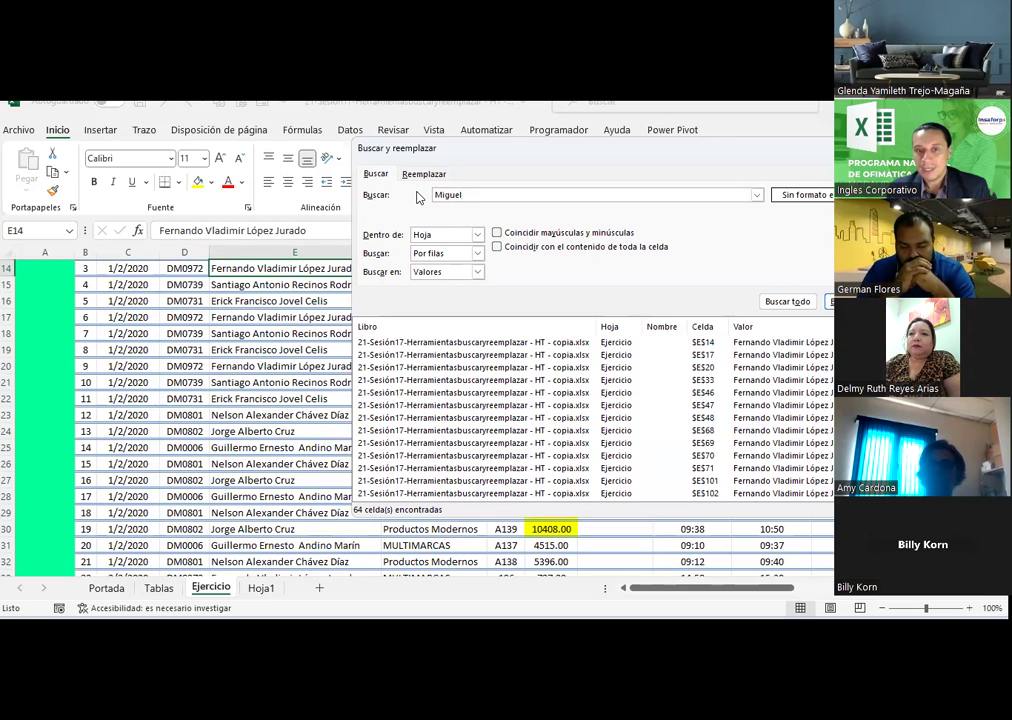
{"action": "left_click", "coordinate": [421, 236]}
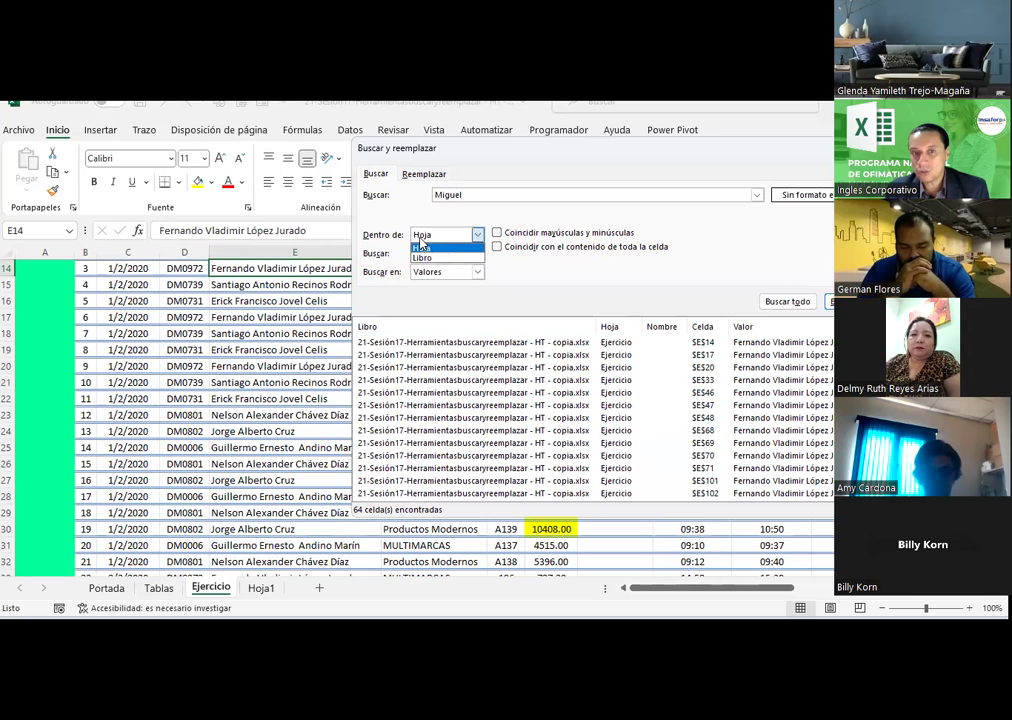
{"action": "left_click", "coordinate": [421, 259]}
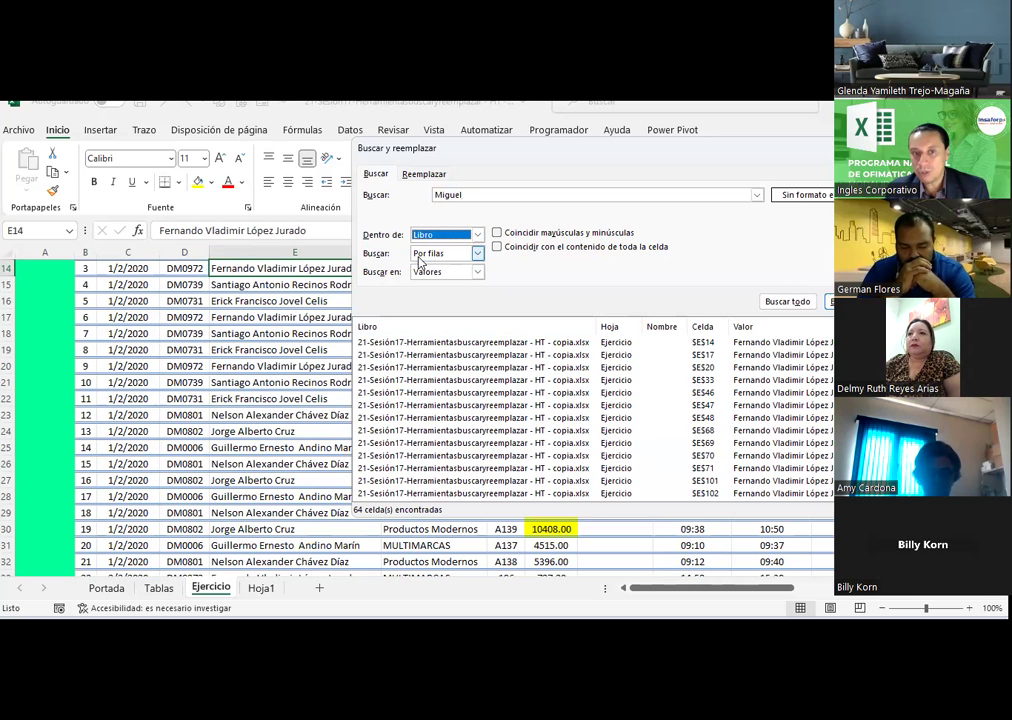
{"action": "left_click", "coordinate": [787, 301]}
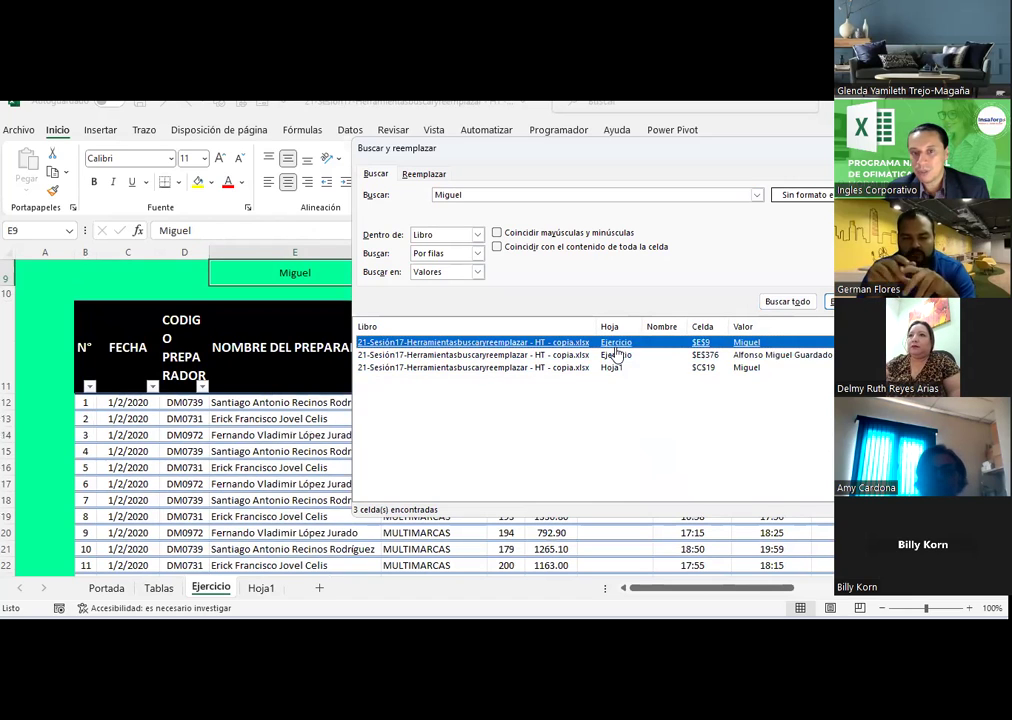
{"action": "left_click", "coordinate": [702, 355]}
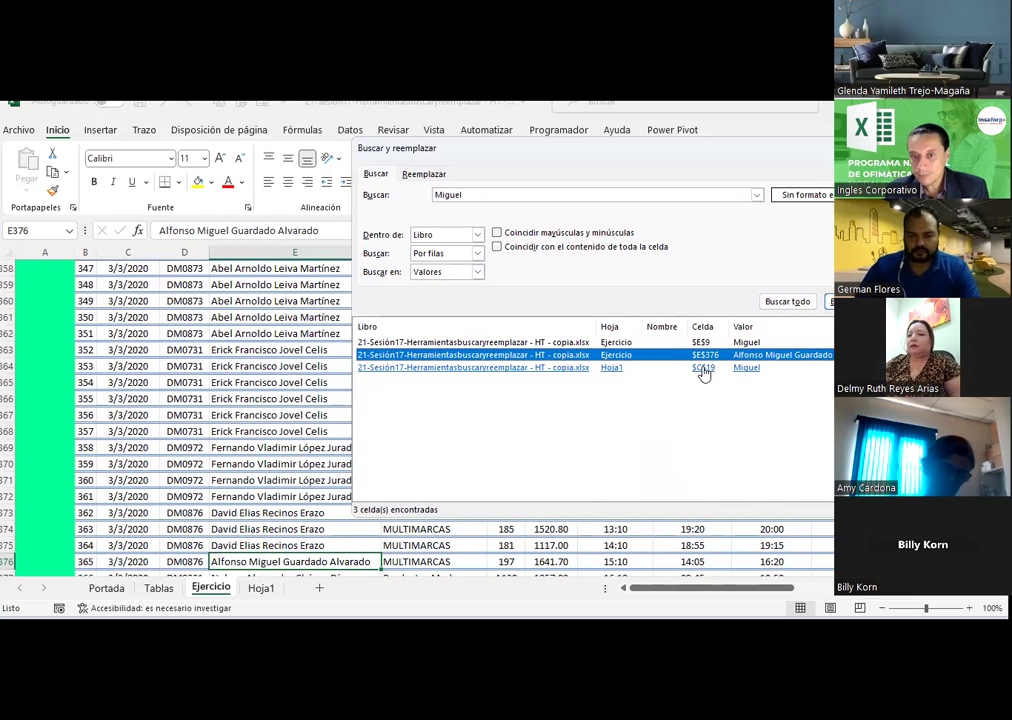
{"action": "left_click", "coordinate": [704, 370]}
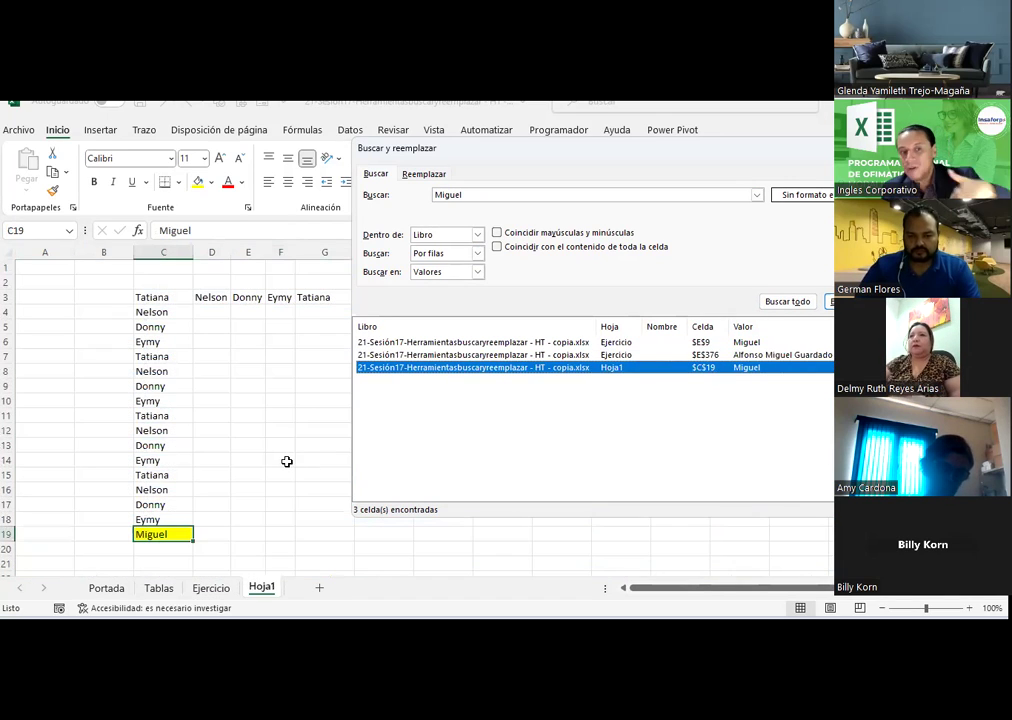
{"action": "left_click", "coordinate": [442, 236]}
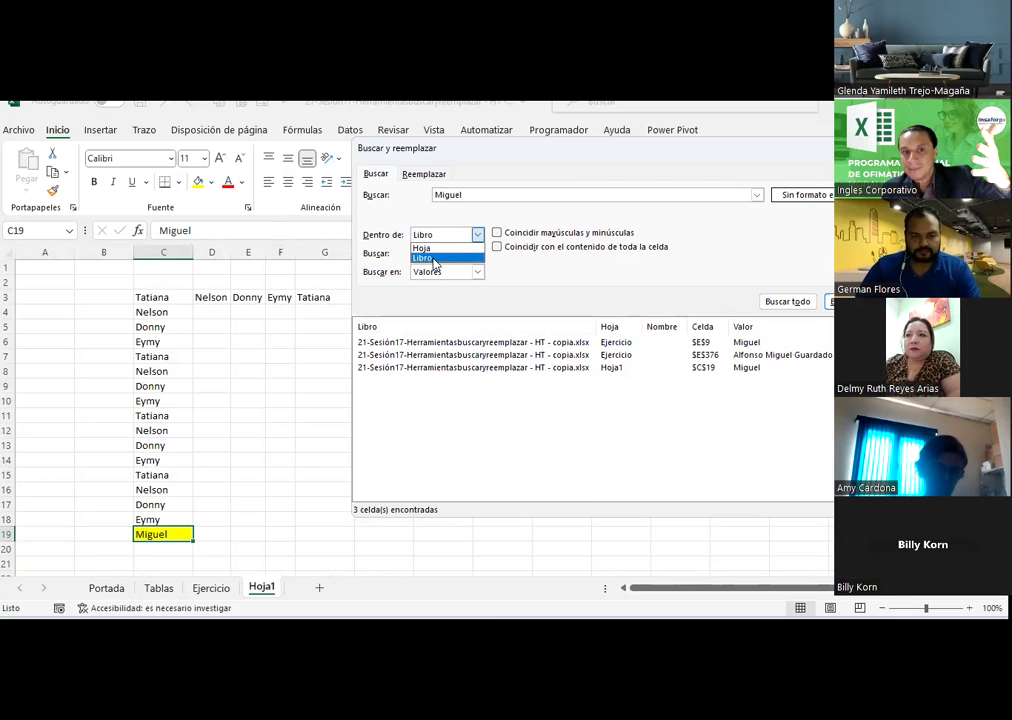
{"action": "left_click", "coordinate": [427, 247]}
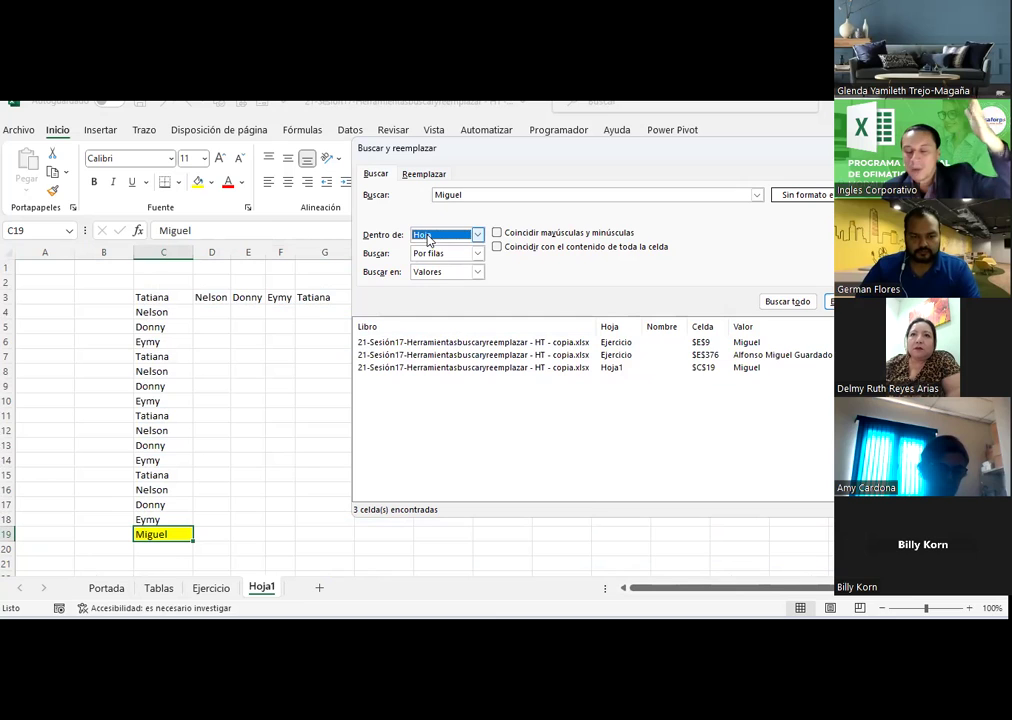
{"action": "left_click", "coordinate": [428, 237]}
{"action": "left_click", "coordinate": [420, 258]}
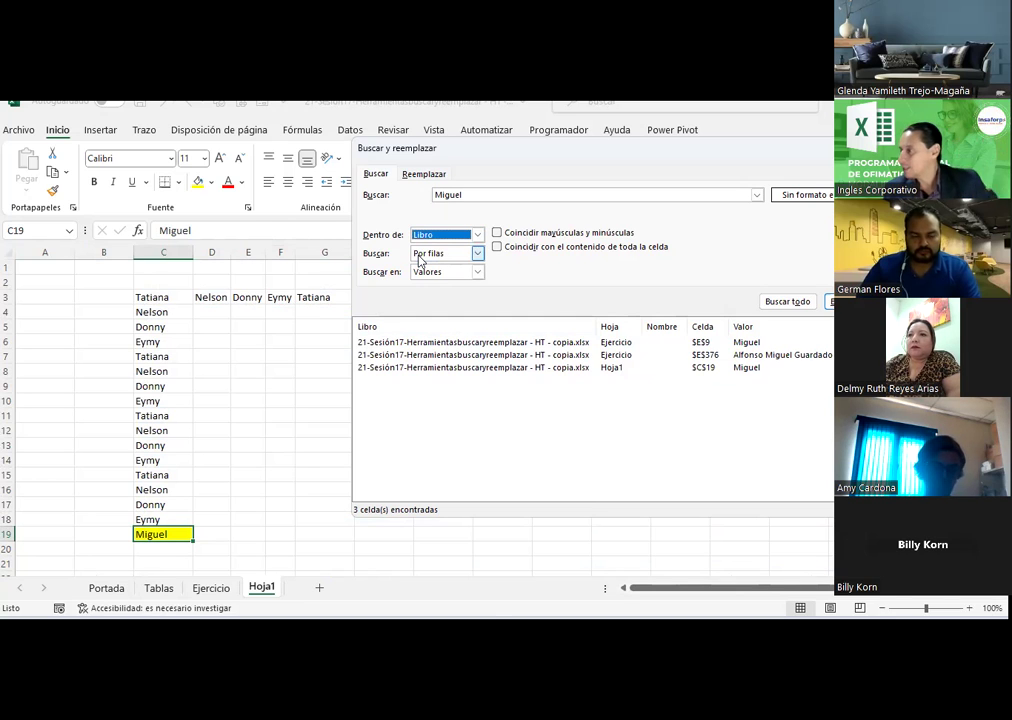
{"action": "left_click", "coordinate": [432, 238]}
{"action": "left_click", "coordinate": [430, 249]}
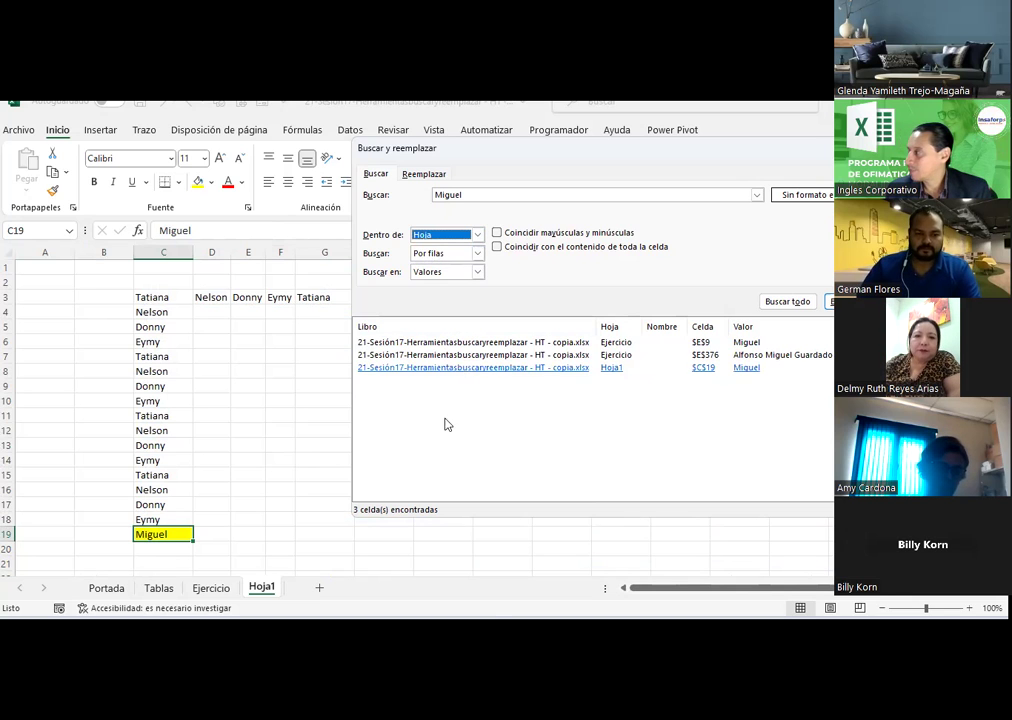
{"action": "left_click", "coordinate": [212, 590]}
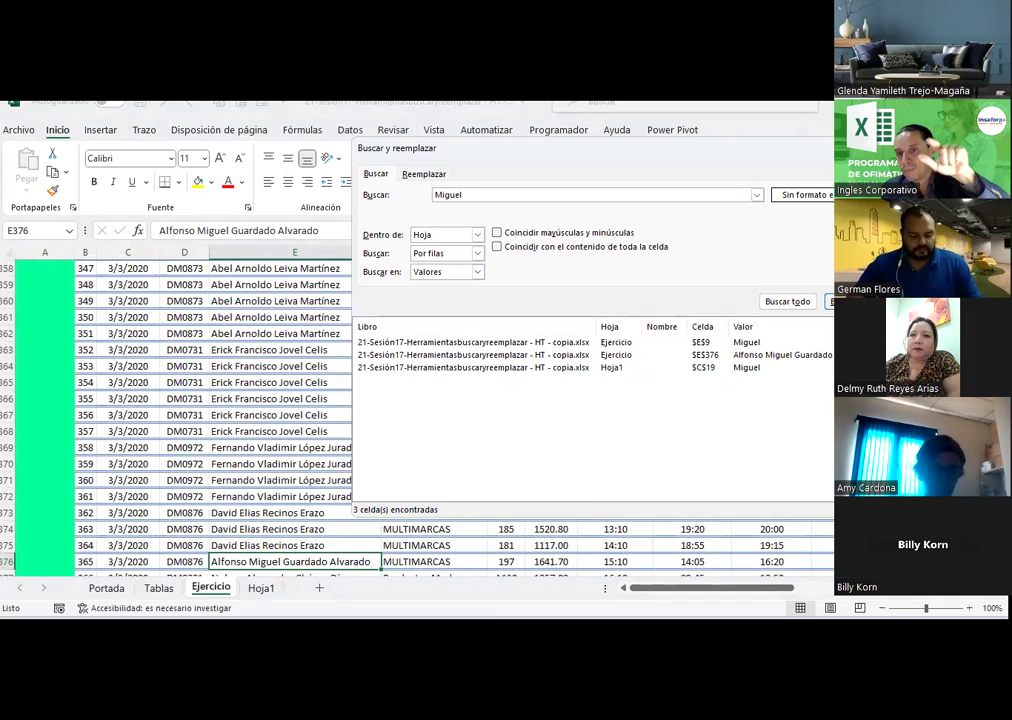
{"action": "left_click", "coordinate": [787, 301]}
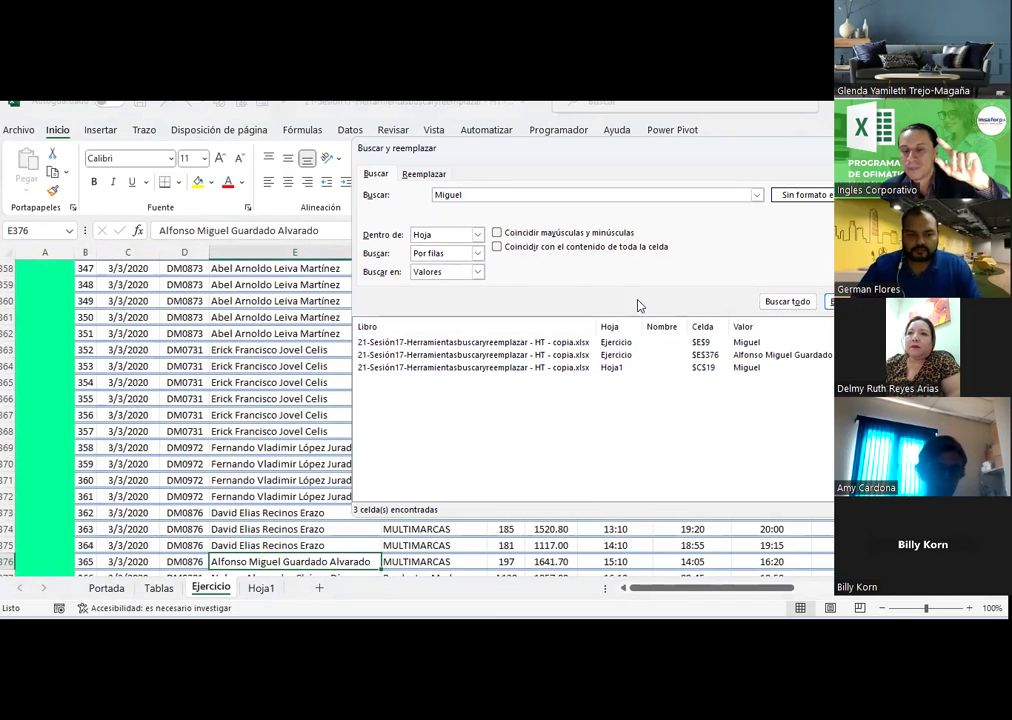
{"action": "left_click", "coordinate": [477, 235]}
{"action": "left_click", "coordinate": [452, 260]}
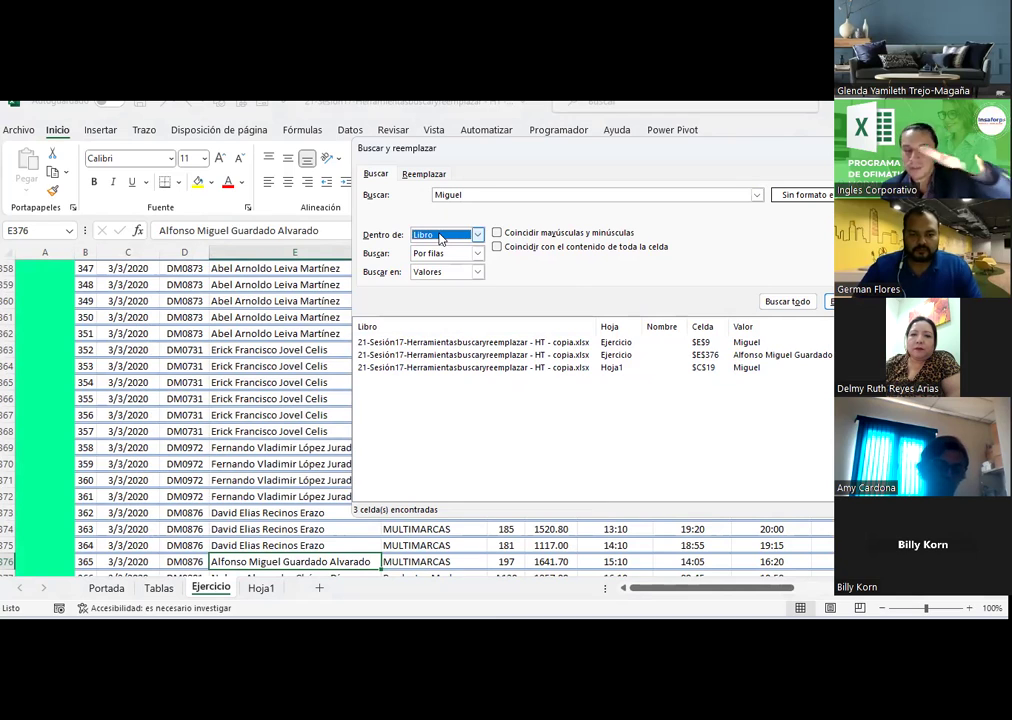
{"action": "left_click", "coordinate": [477, 234]}
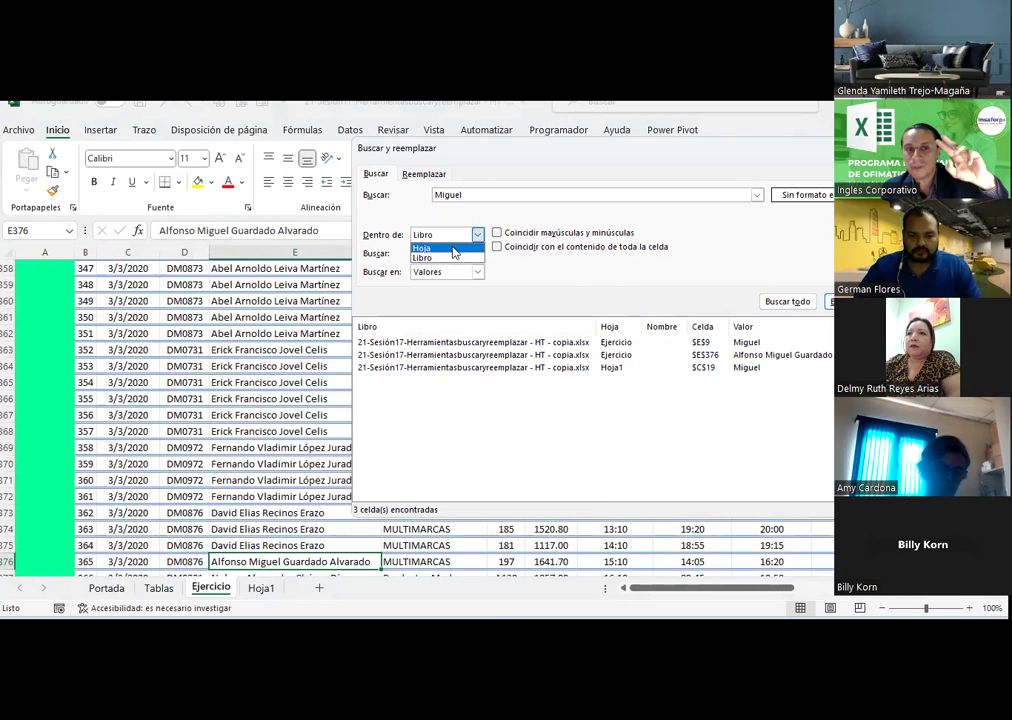
{"action": "left_click", "coordinate": [460, 248]}
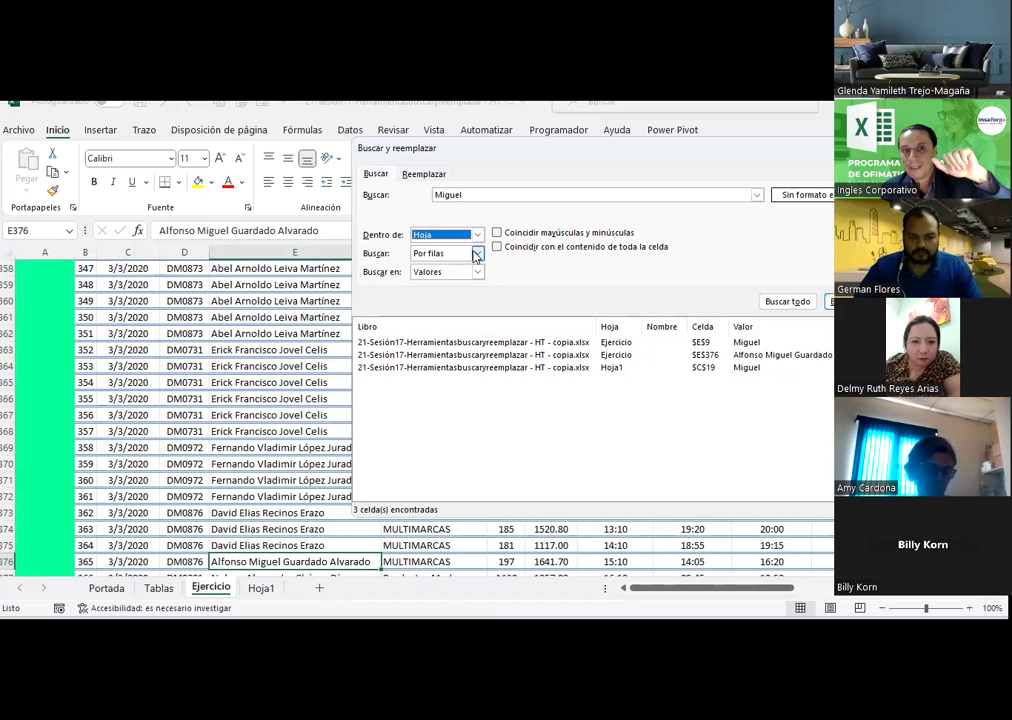
{"action": "left_click_drag", "start_coordinate": [472, 190], "coordinate": [424, 192]}
{"action": "left_click", "coordinate": [497, 196]}
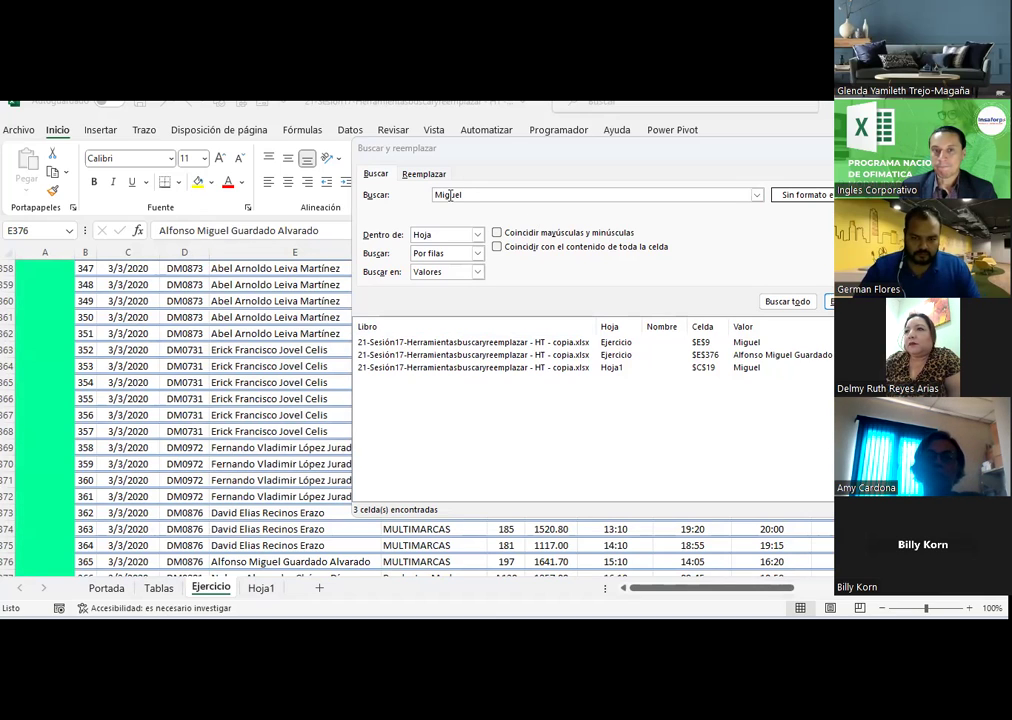
{"action": "left_click", "coordinate": [479, 254]}
{"action": "left_click", "coordinate": [480, 264]}
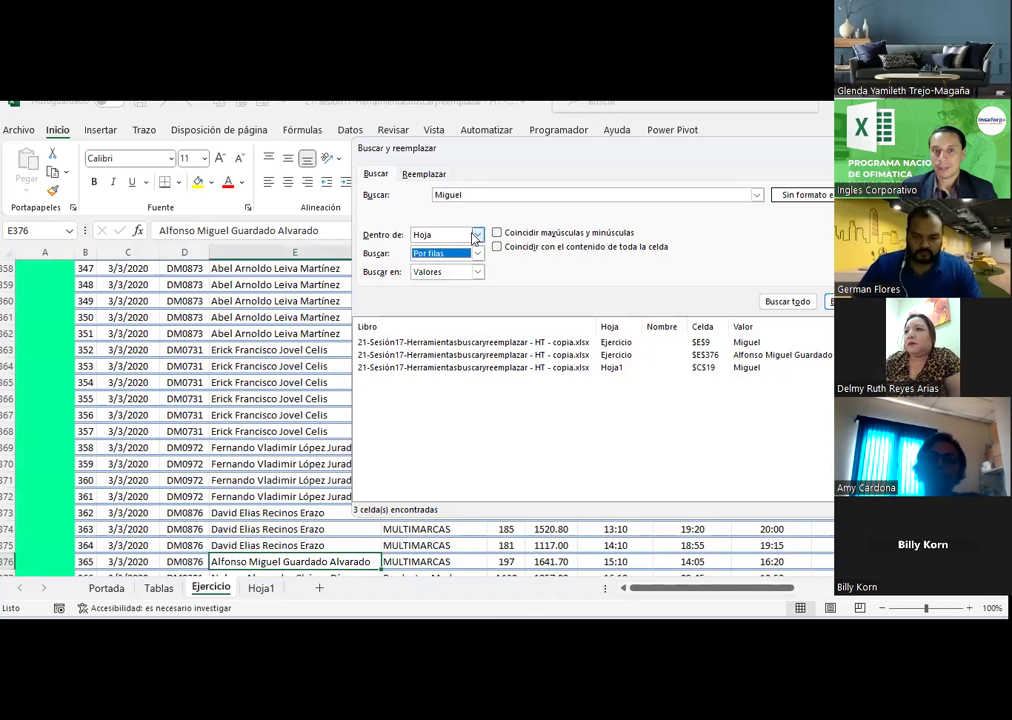
{"action": "left_click", "coordinate": [476, 272]}
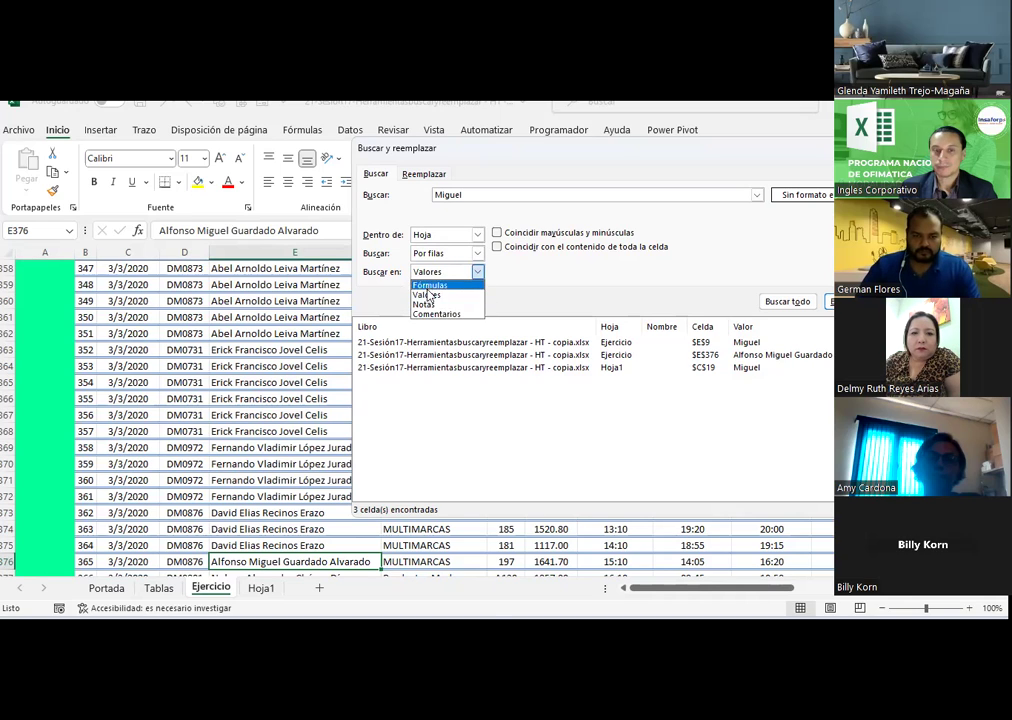
{"action": "key", "text": "Up"}
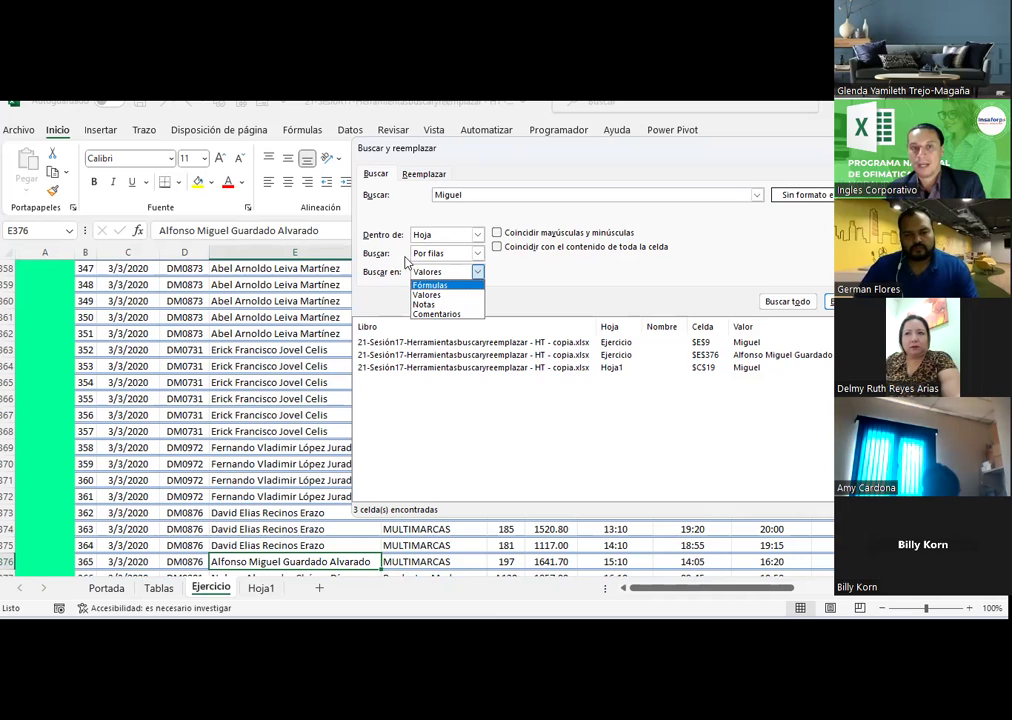
{"action": "left_click", "coordinate": [412, 174]}
{"action": "left_click", "coordinate": [478, 272]}
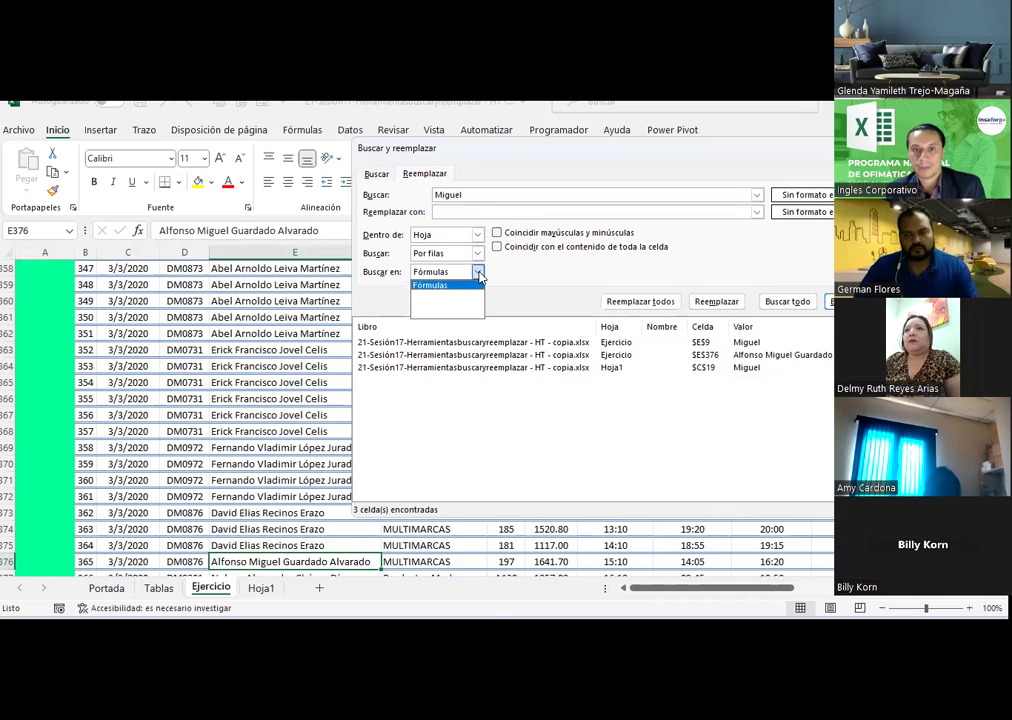
{"action": "left_click", "coordinate": [428, 285]}
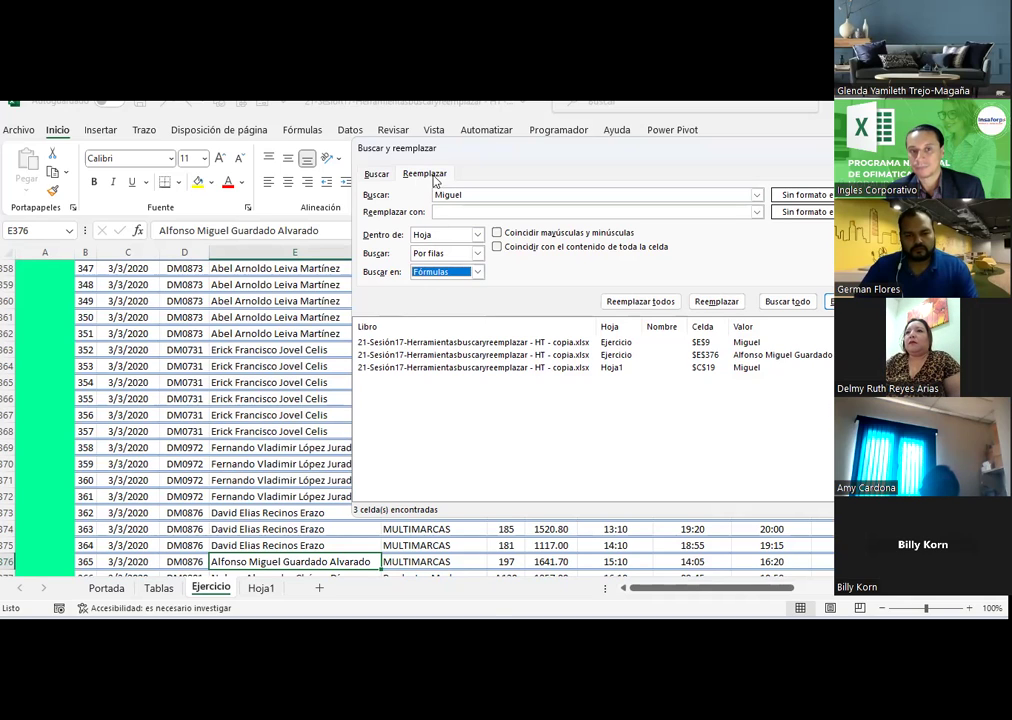
{"action": "left_click", "coordinate": [378, 175]}
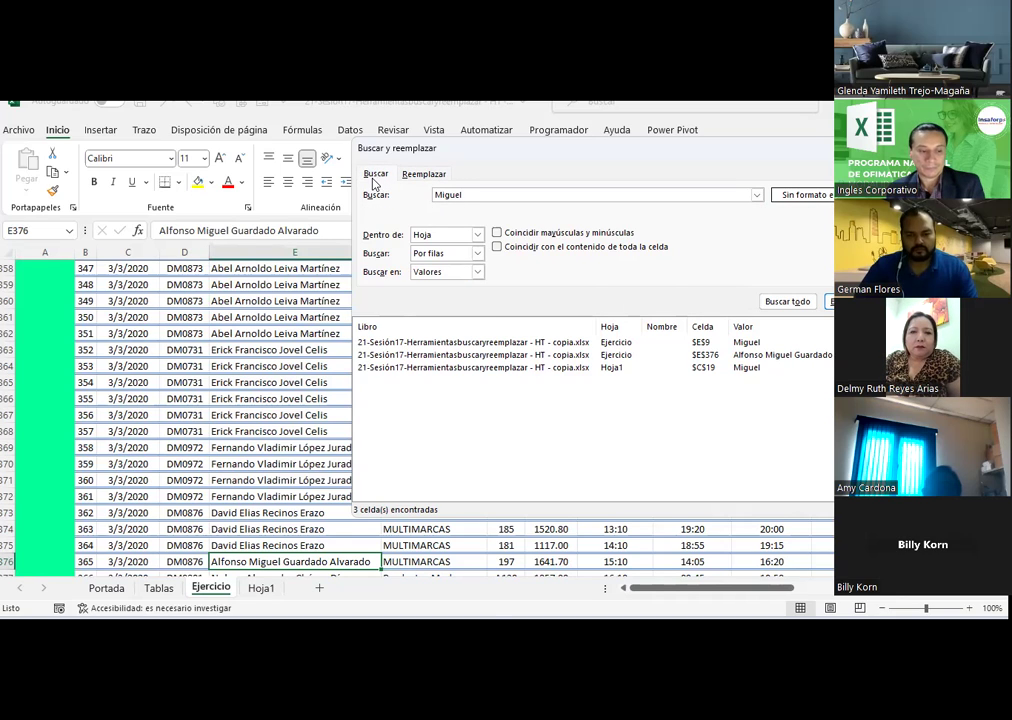
{"action": "left_click", "coordinate": [478, 272]}
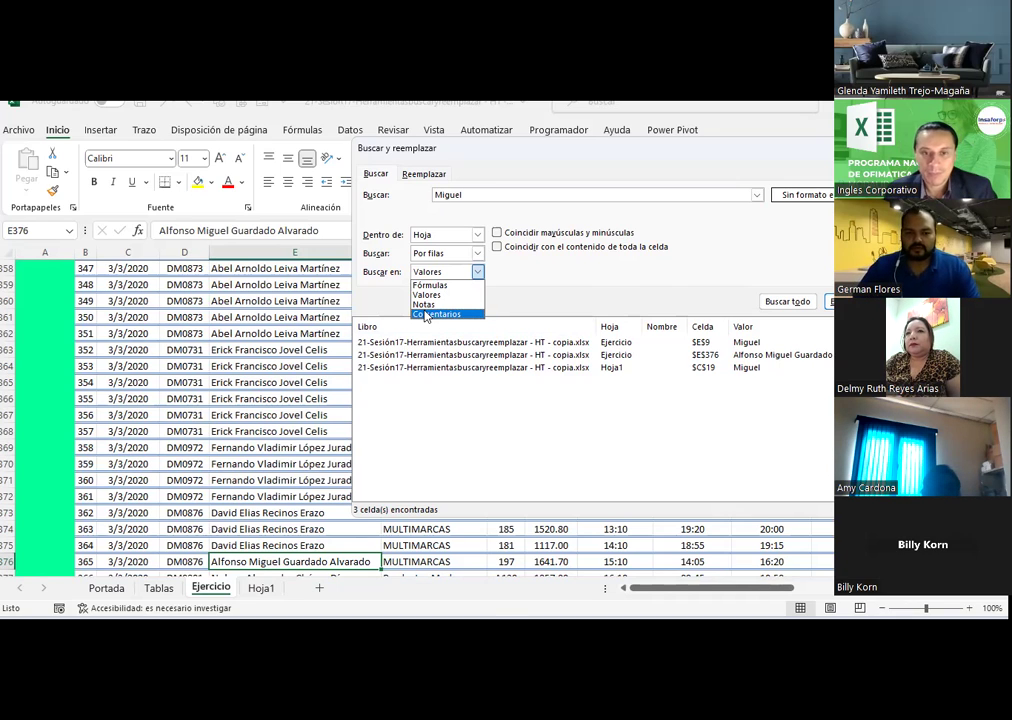
{"action": "left_click", "coordinate": [389, 238]}
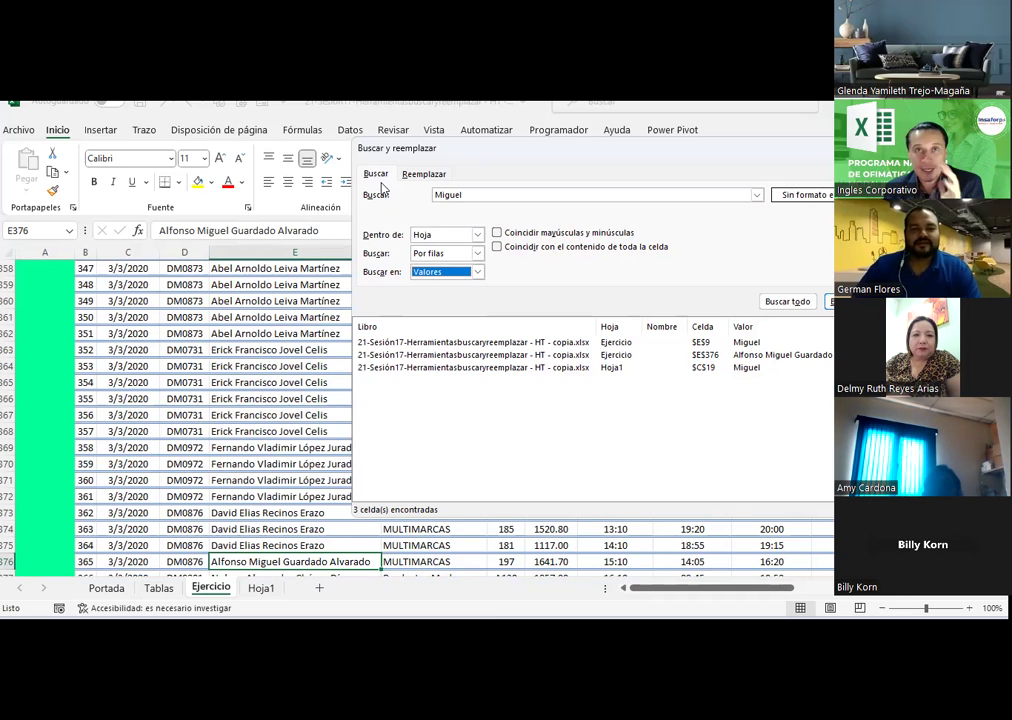
- Toggle the dialog between Reemplazar and Buscar, then jump to the Hoja1 $C$19 result
{"action": "left_click_drag", "start_coordinate": [507, 157], "coordinate": [414, 149]}
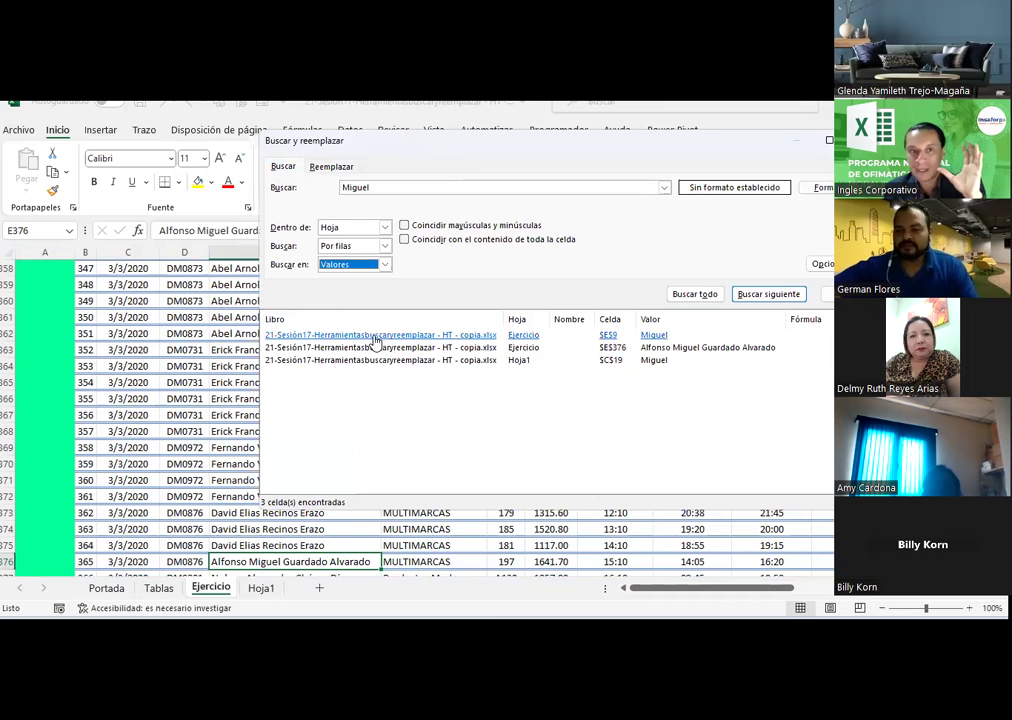
{"action": "left_click", "coordinate": [318, 170]}
{"action": "left_click", "coordinate": [284, 166]}
{"action": "left_click", "coordinate": [331, 166]}
{"action": "left_click", "coordinate": [284, 166]}
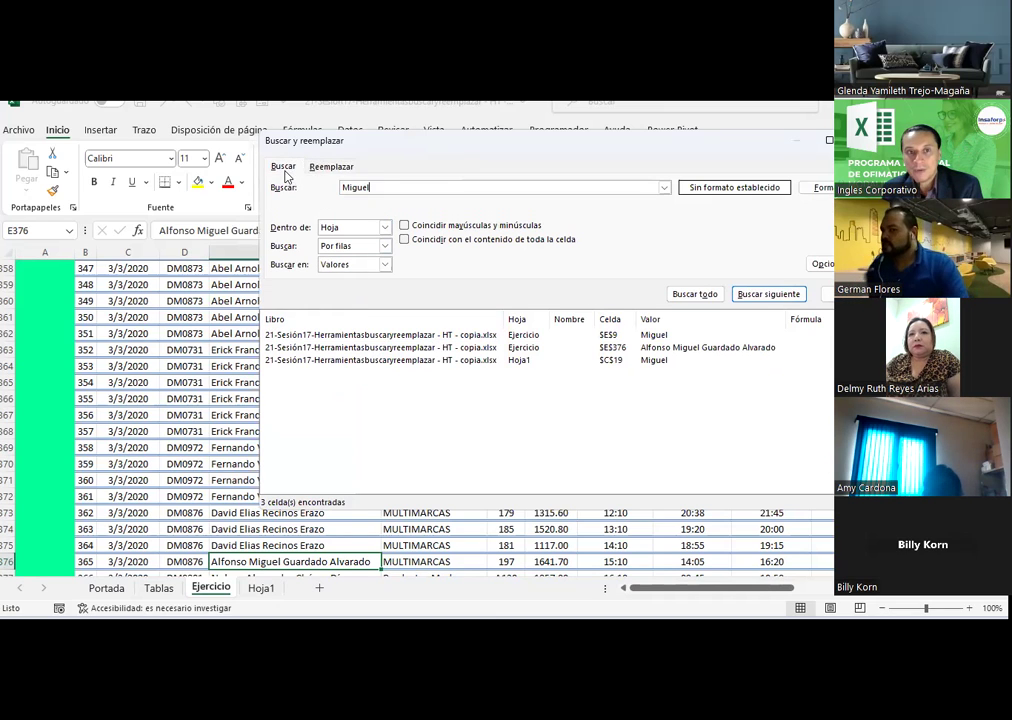
{"action": "left_click", "coordinate": [331, 166]}
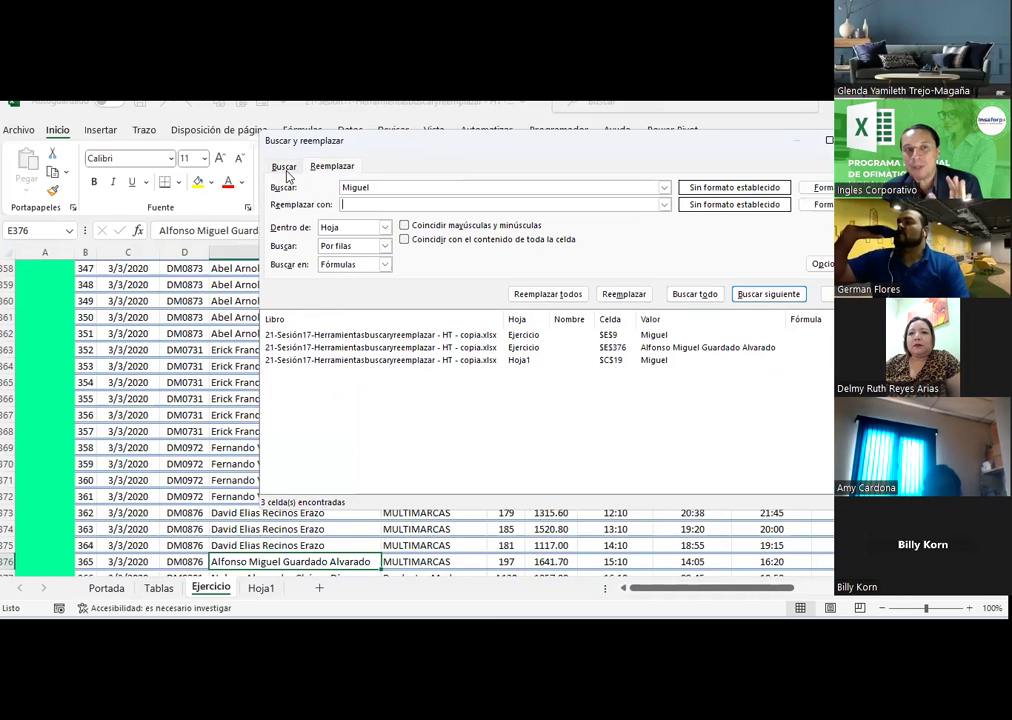
{"action": "left_click", "coordinate": [284, 166]}
{"action": "left_click", "coordinate": [340, 168]}
{"action": "left_click", "coordinate": [284, 166]}
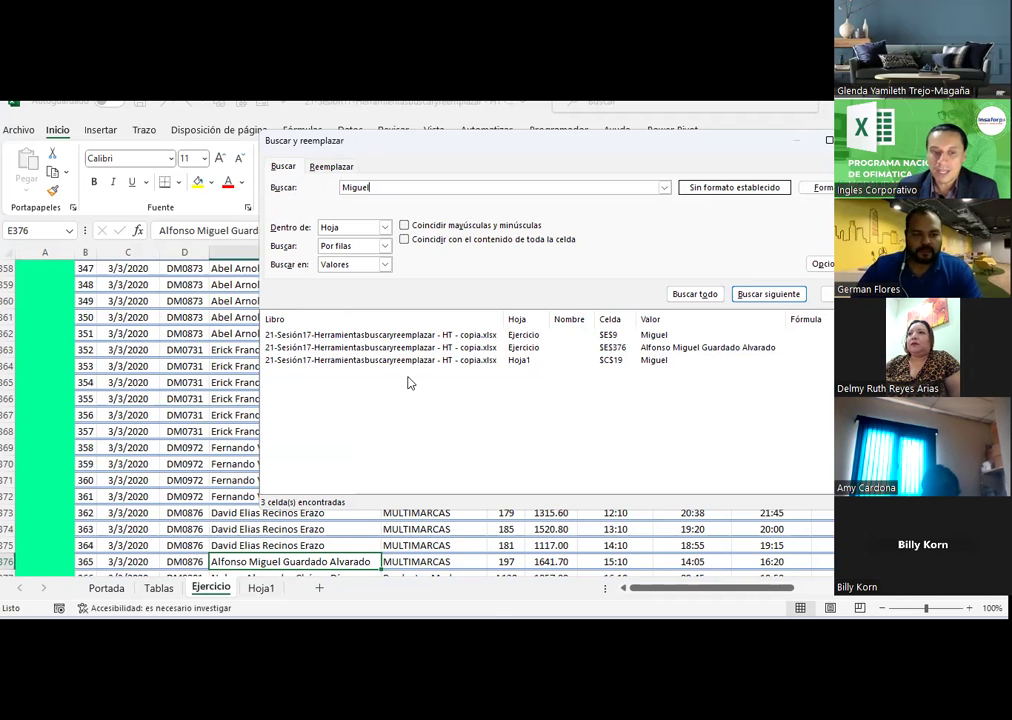
{"action": "left_click", "coordinate": [262, 589]}
{"action": "left_click", "coordinate": [414, 152]}
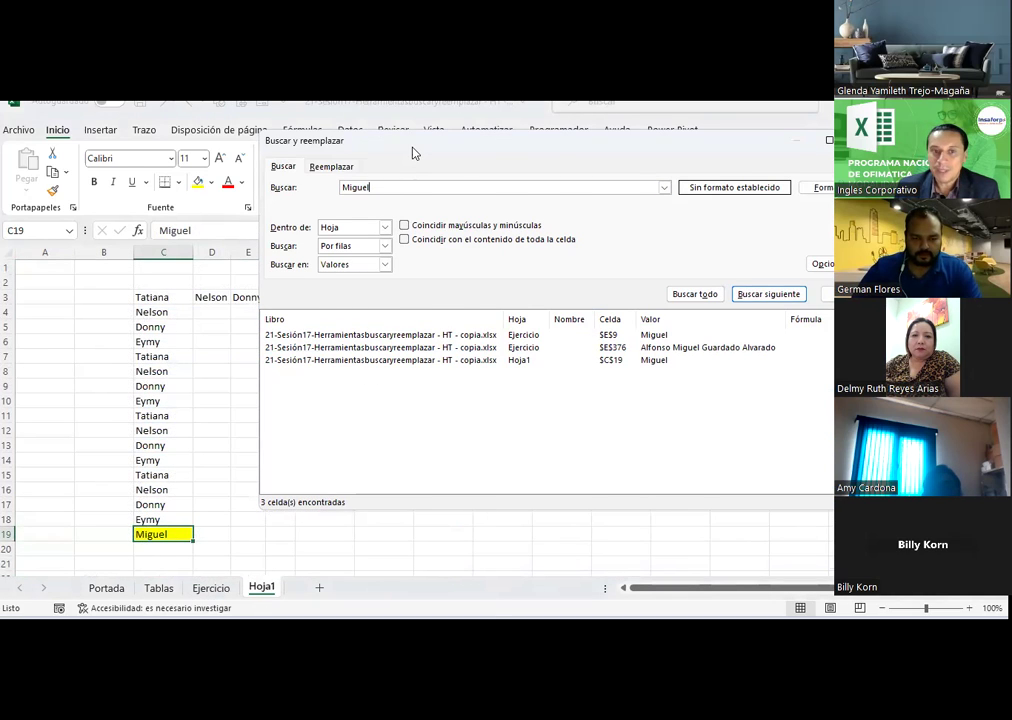
- Change the search term to another name from Hoja1, keep Dentro de on Hoja, and reveal row 3
{"action": "left_click_drag", "start_coordinate": [414, 152], "coordinate": [454, 222]}
{"action": "double_click", "coordinate": [420, 258]}
{"action": "type", "text": "Nels"}
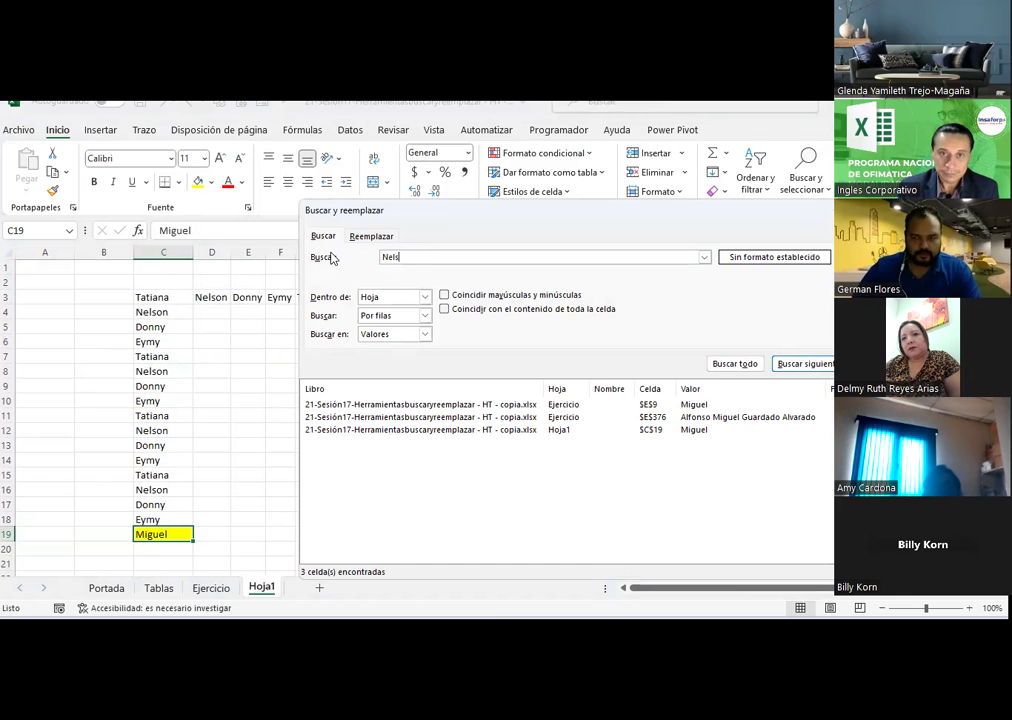
{"action": "type", "text": "on"}
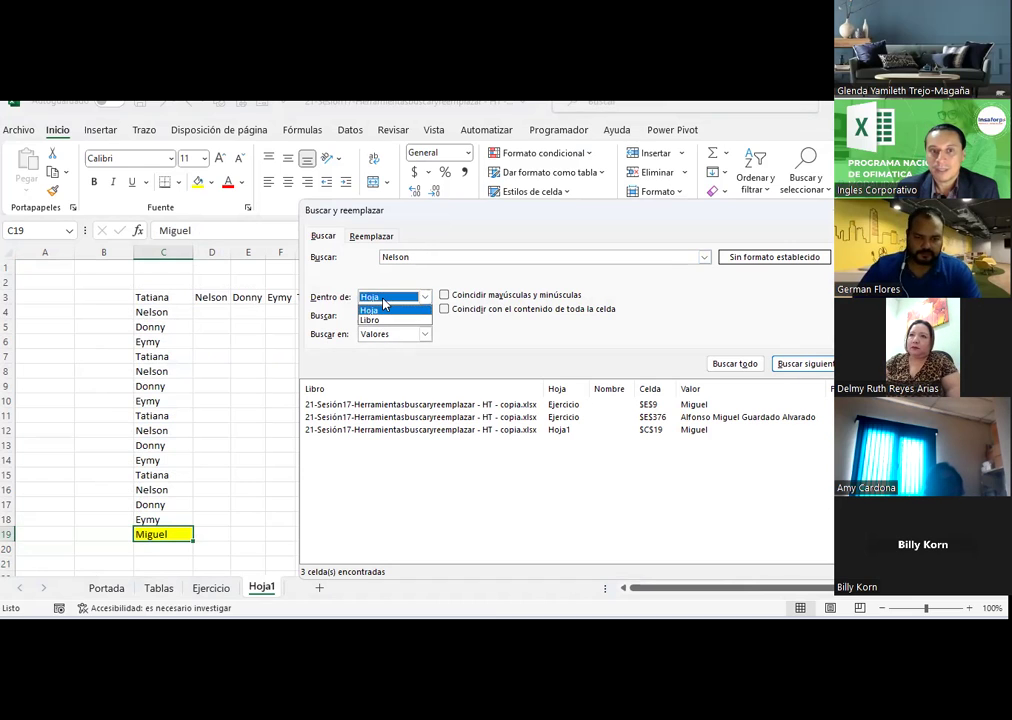
{"action": "left_click", "coordinate": [372, 309]}
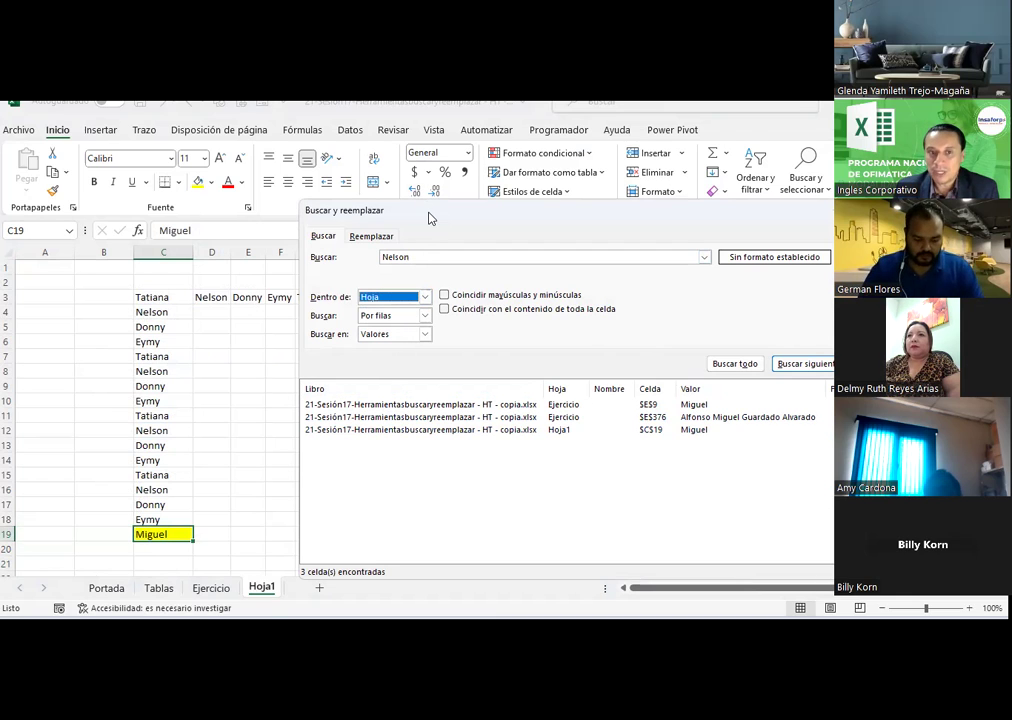
{"action": "left_click_drag", "start_coordinate": [430, 218], "coordinate": [414, 345]}
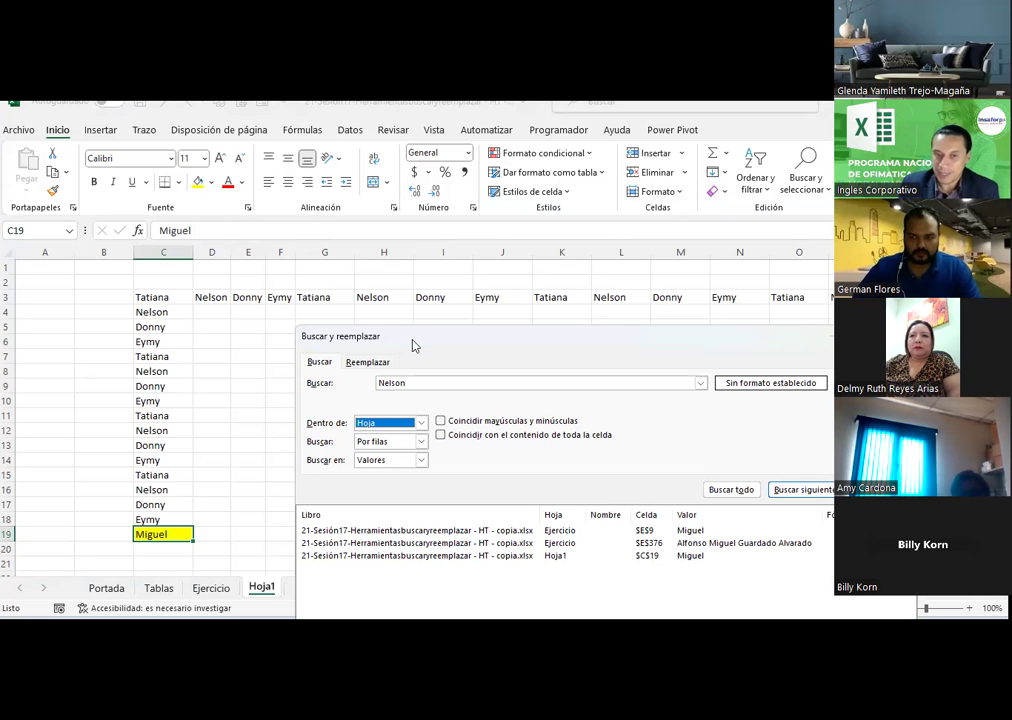
{"action": "left_click_drag", "start_coordinate": [415, 346], "coordinate": [475, 206]}
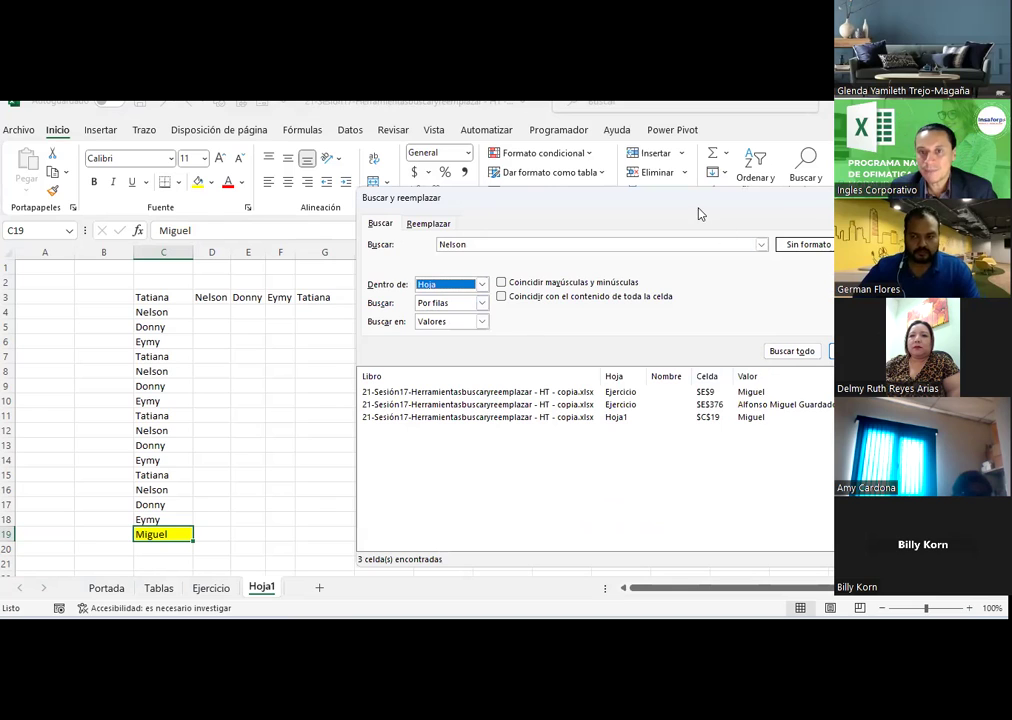
{"action": "left_click_drag", "start_coordinate": [698, 205], "coordinate": [694, 342]}
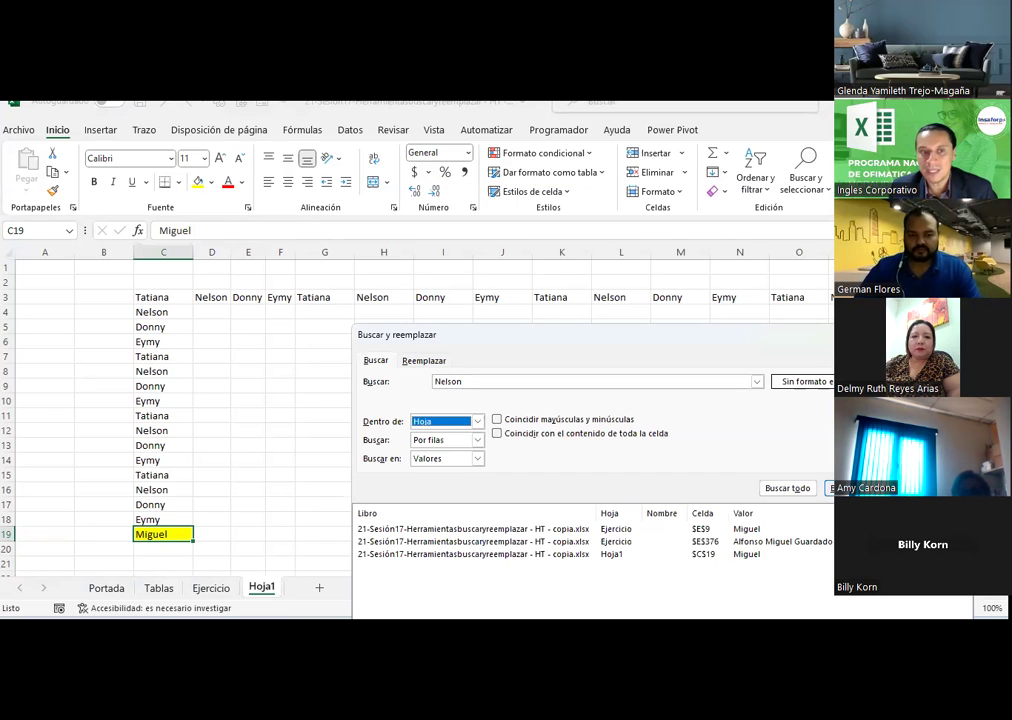
- Fill the row 3 matches D3, H3 and L3 yellow
{"action": "left_click", "coordinate": [210, 297]}
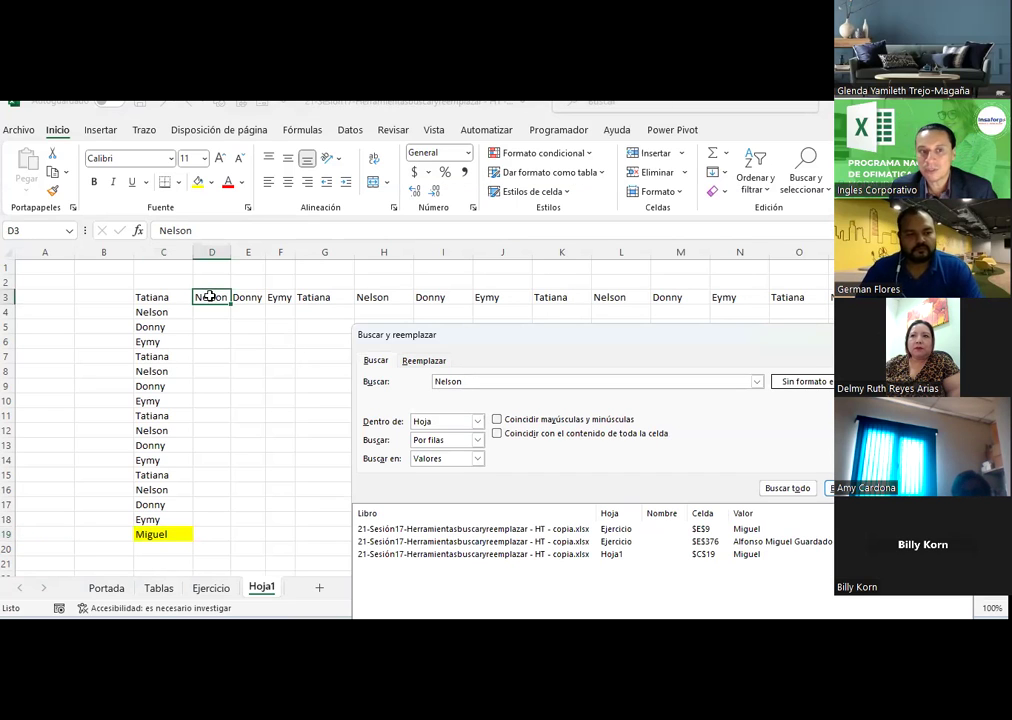
{"action": "left_click", "coordinate": [198, 183]}
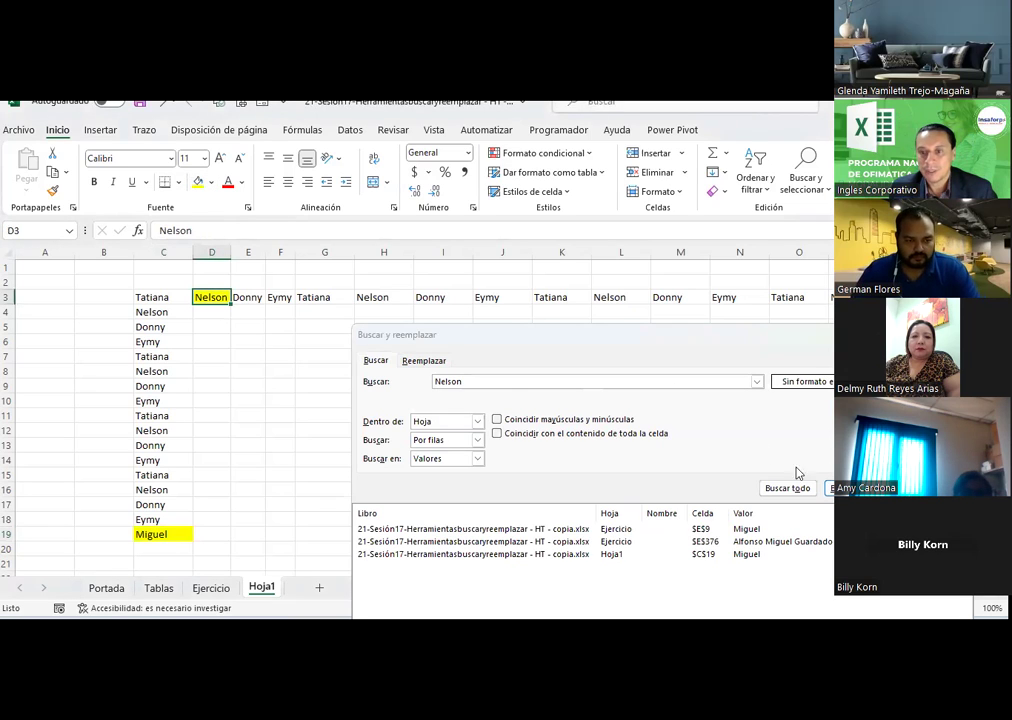
{"action": "key", "text": "Return"}
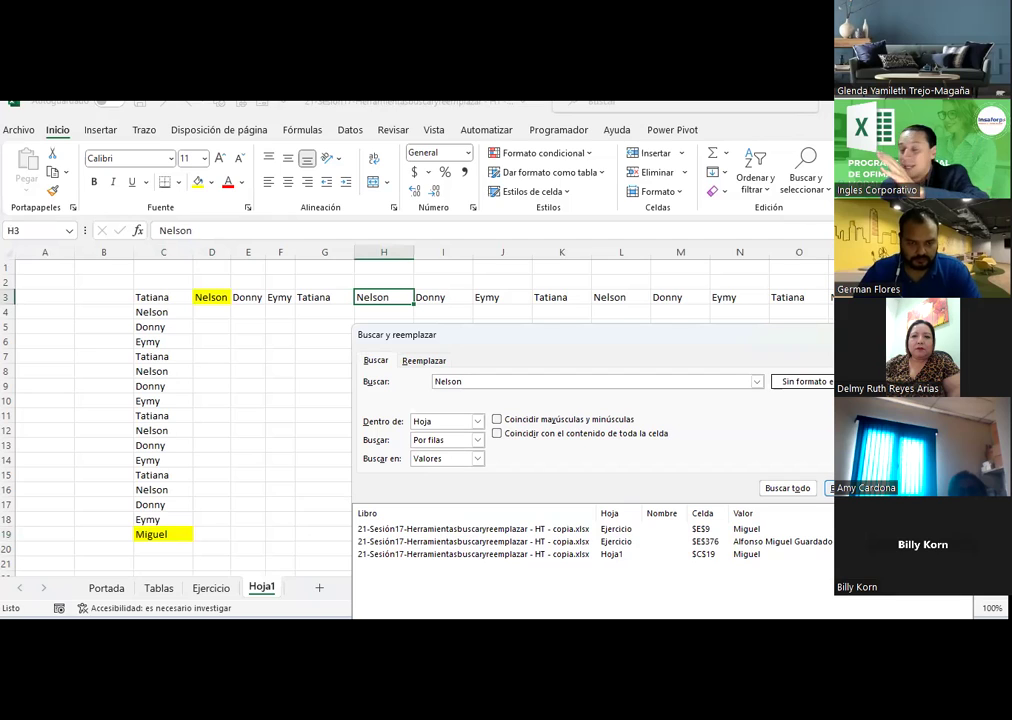
{"action": "left_click", "coordinate": [197, 183]}
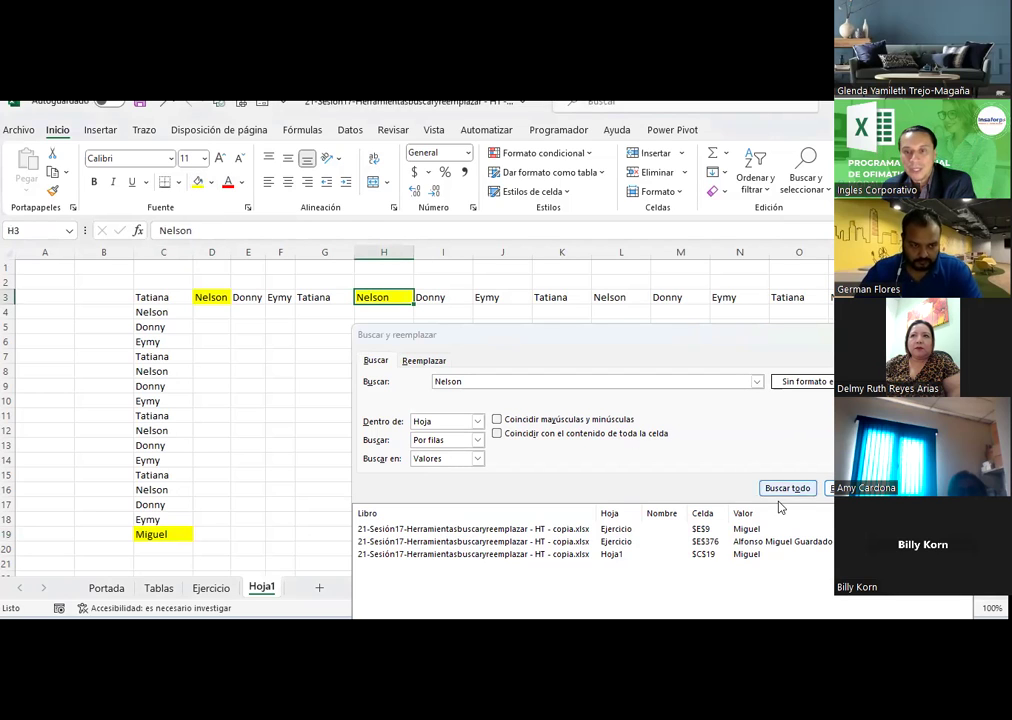
{"action": "key", "text": "Return"}
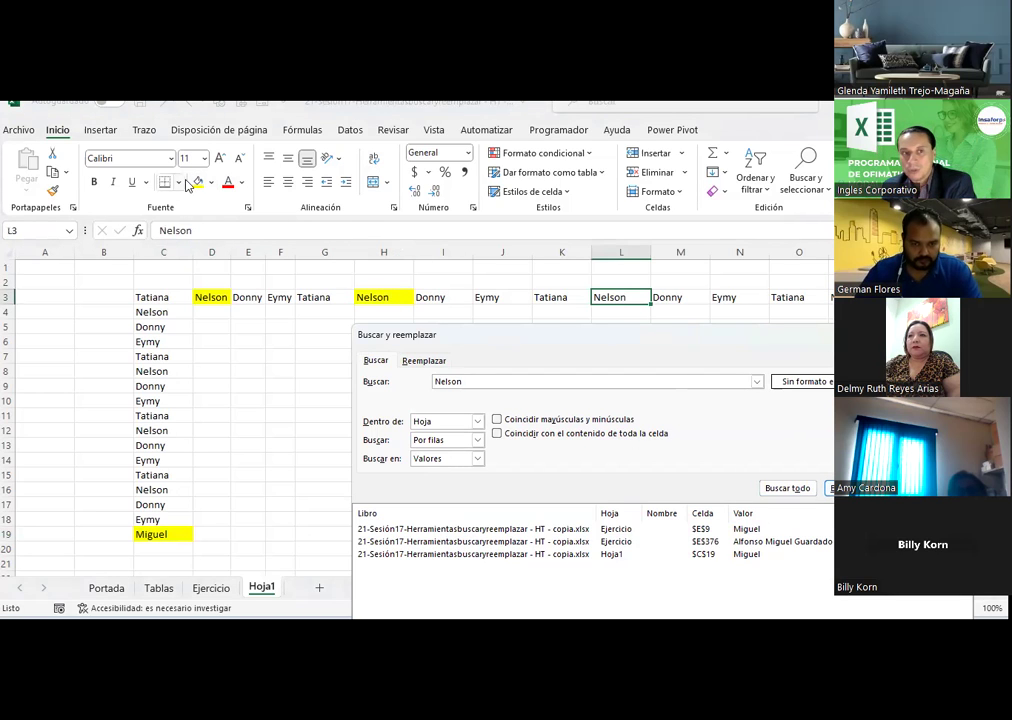
{"action": "left_click", "coordinate": [197, 183]}
{"action": "key", "text": "Return"}
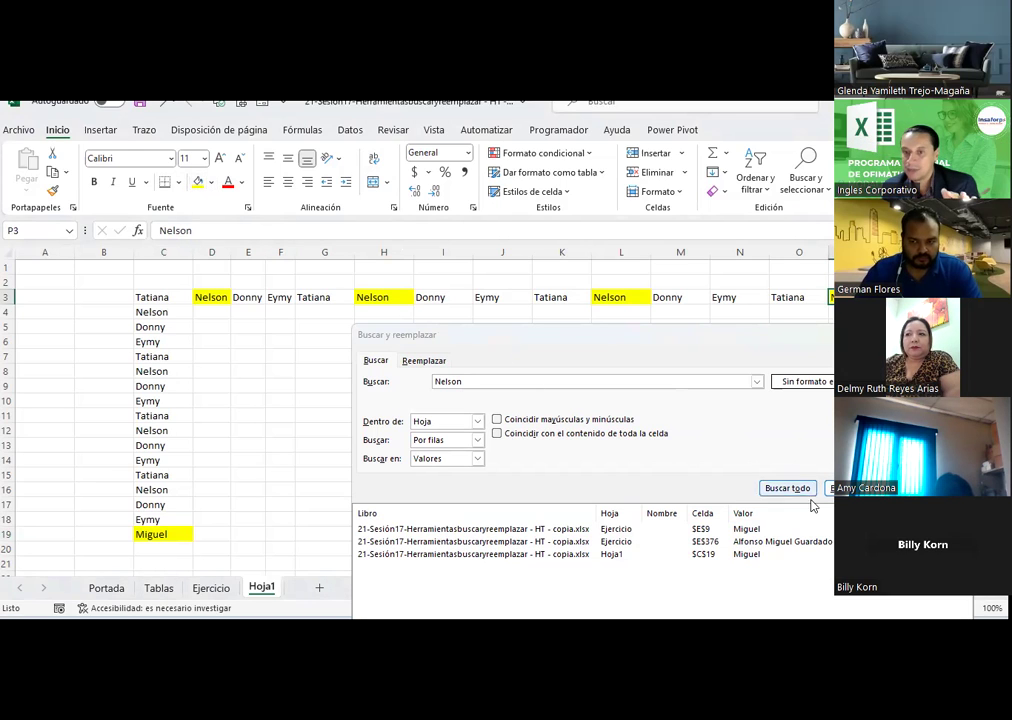
- Fill the column C matches C4 and C8 yellow, then return to C3
{"action": "left_click", "coordinate": [850, 488]}
{"action": "left_click", "coordinate": [198, 181]}
{"action": "left_click", "coordinate": [850, 488]}
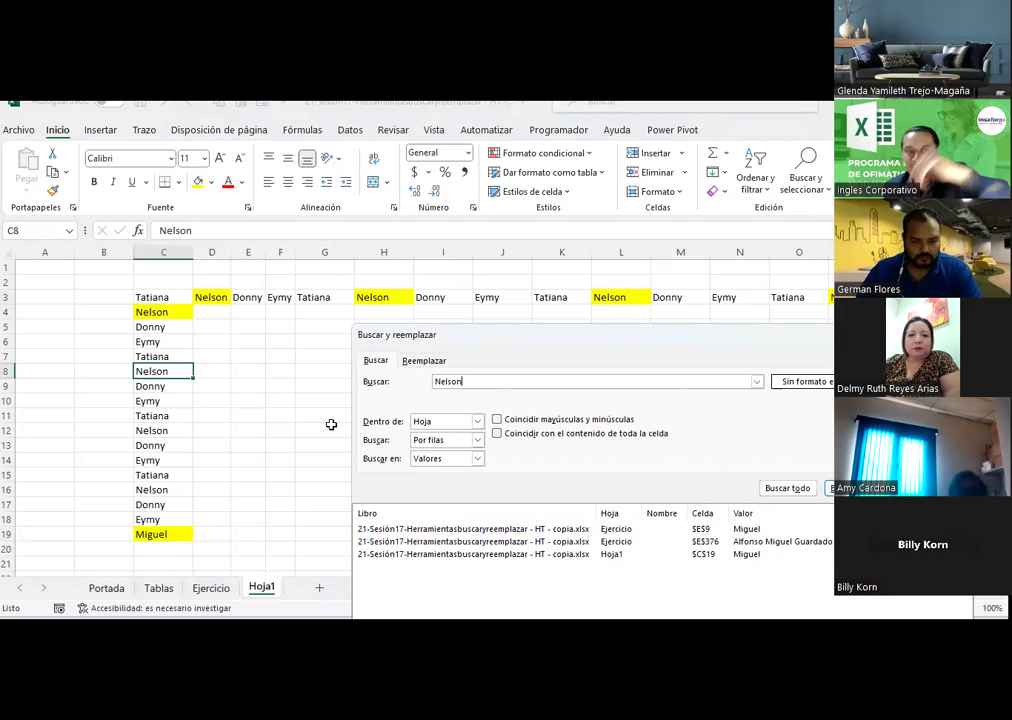
{"action": "left_click", "coordinate": [198, 184]}
{"action": "left_click", "coordinate": [198, 183]}
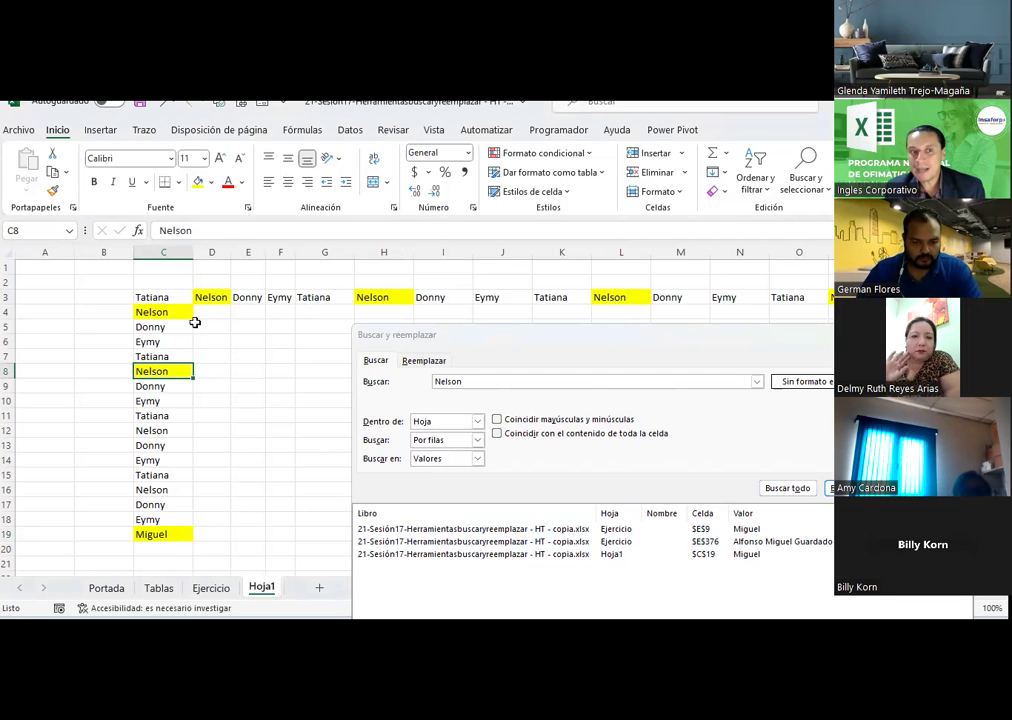
{"action": "left_click", "coordinate": [155, 297]}
- Switch the search order to Por columnas and fill the C4 match red
{"action": "left_click", "coordinate": [478, 441]}
{"action": "left_click", "coordinate": [454, 464]}
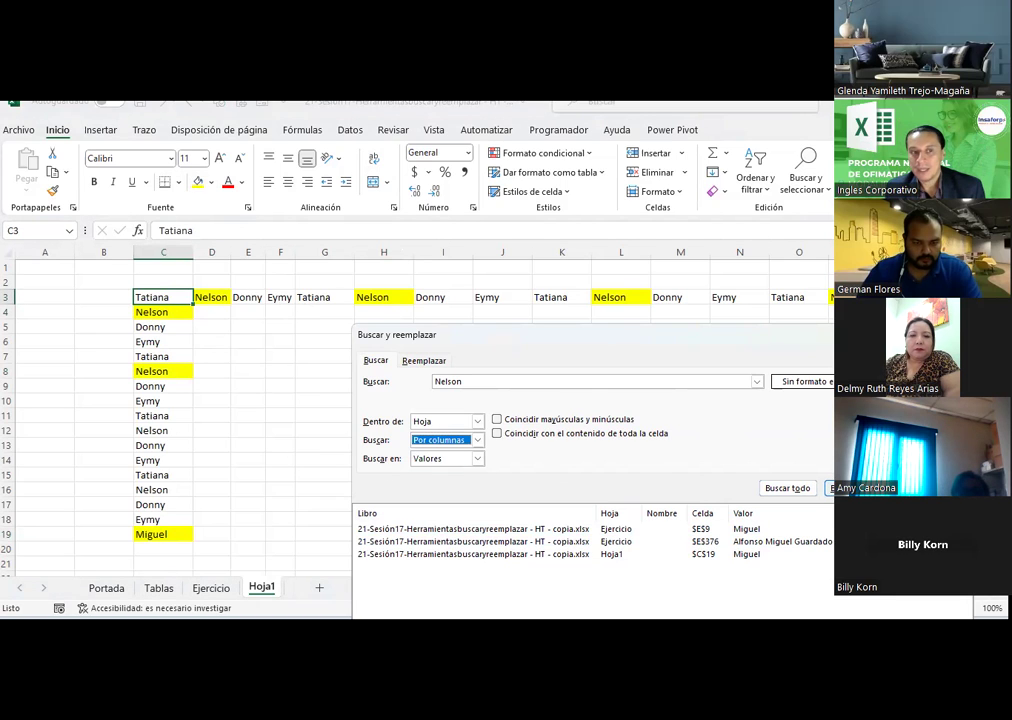
{"action": "key", "text": "Return"}
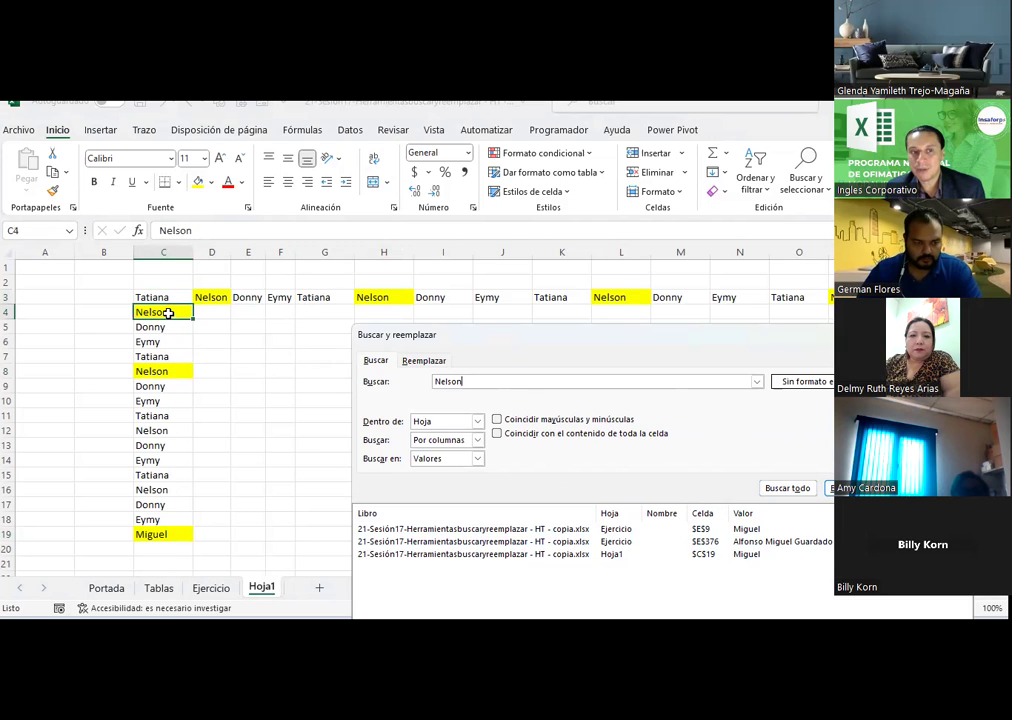
{"action": "left_click", "coordinate": [211, 182]}
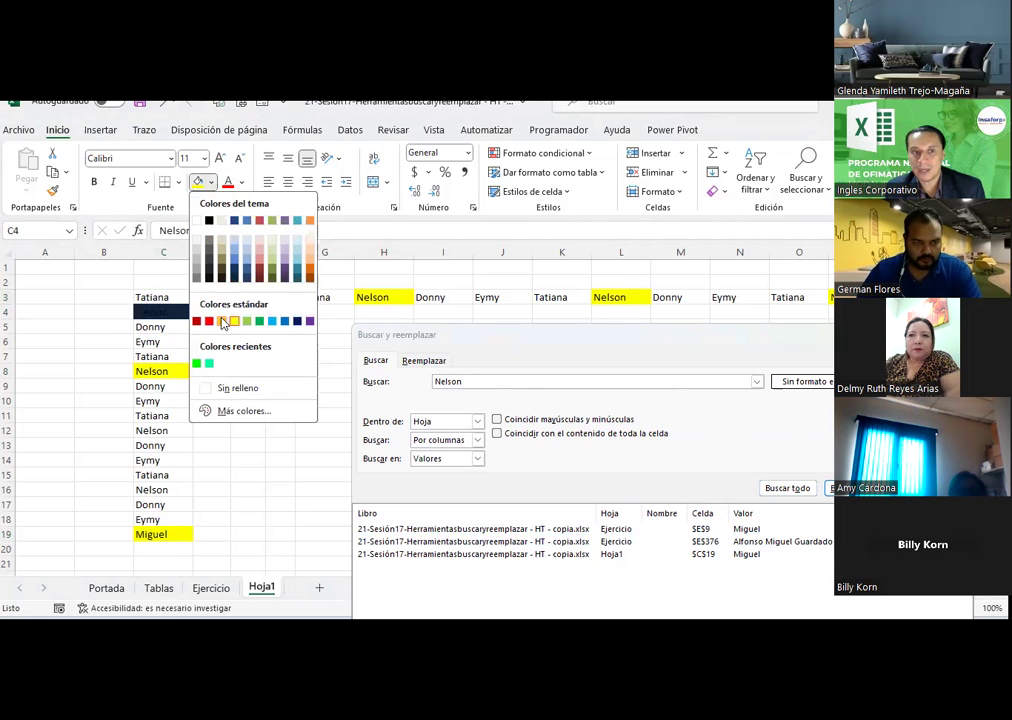
{"action": "left_click", "coordinate": [209, 321]}
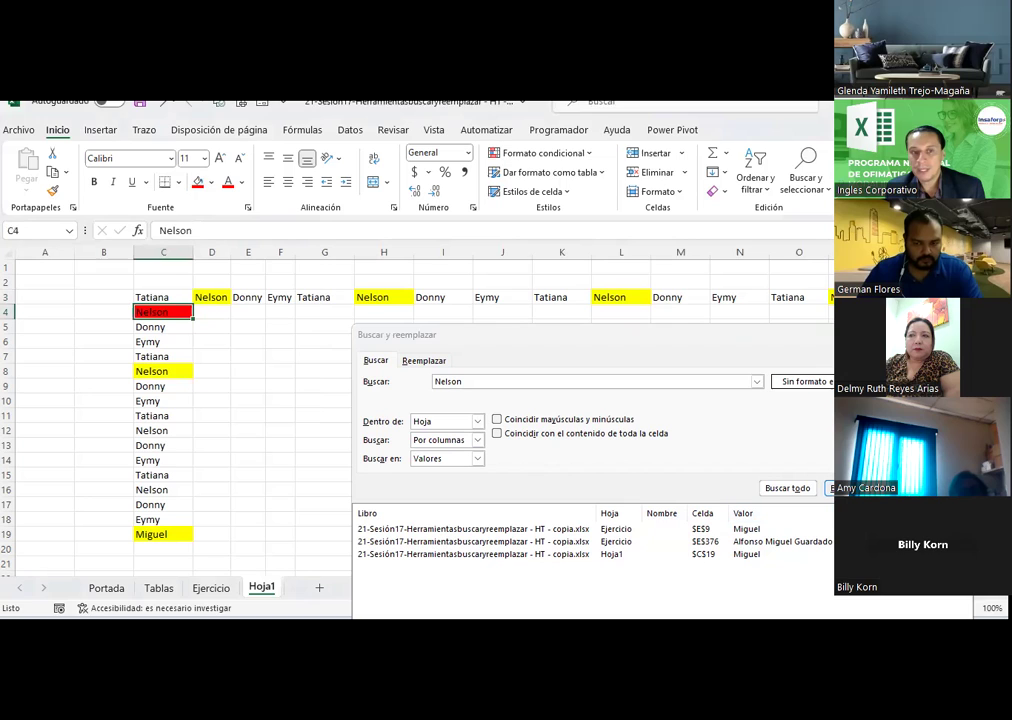
- Fill the C8 and C12 matches red, then select the names in column C
{"action": "key", "text": "Return"}
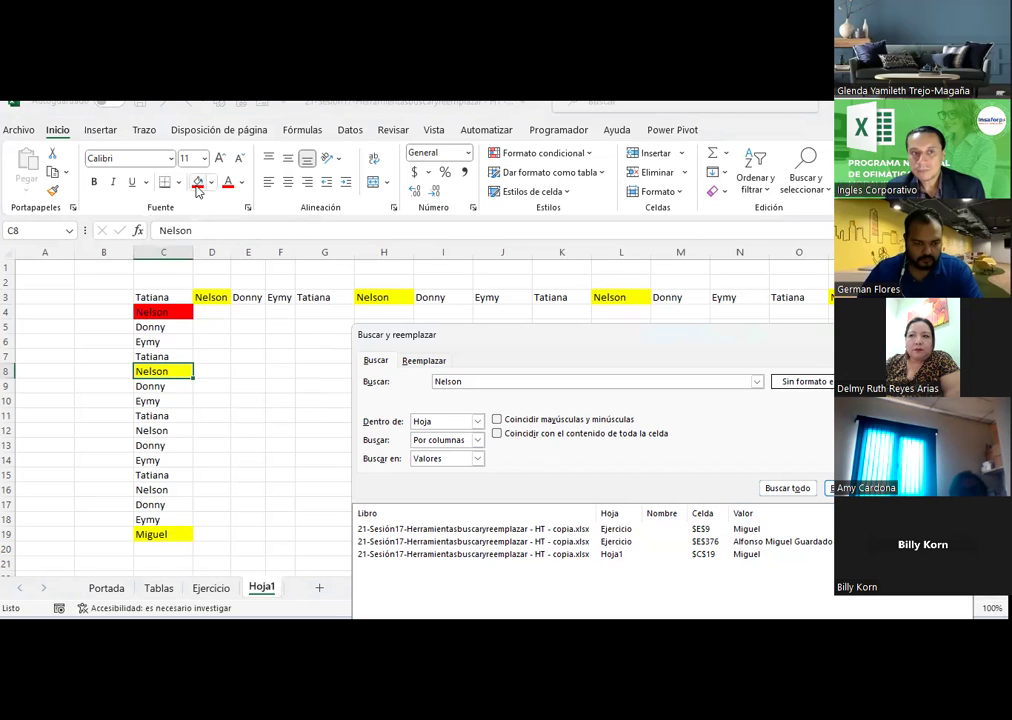
{"action": "left_click", "coordinate": [198, 185]}
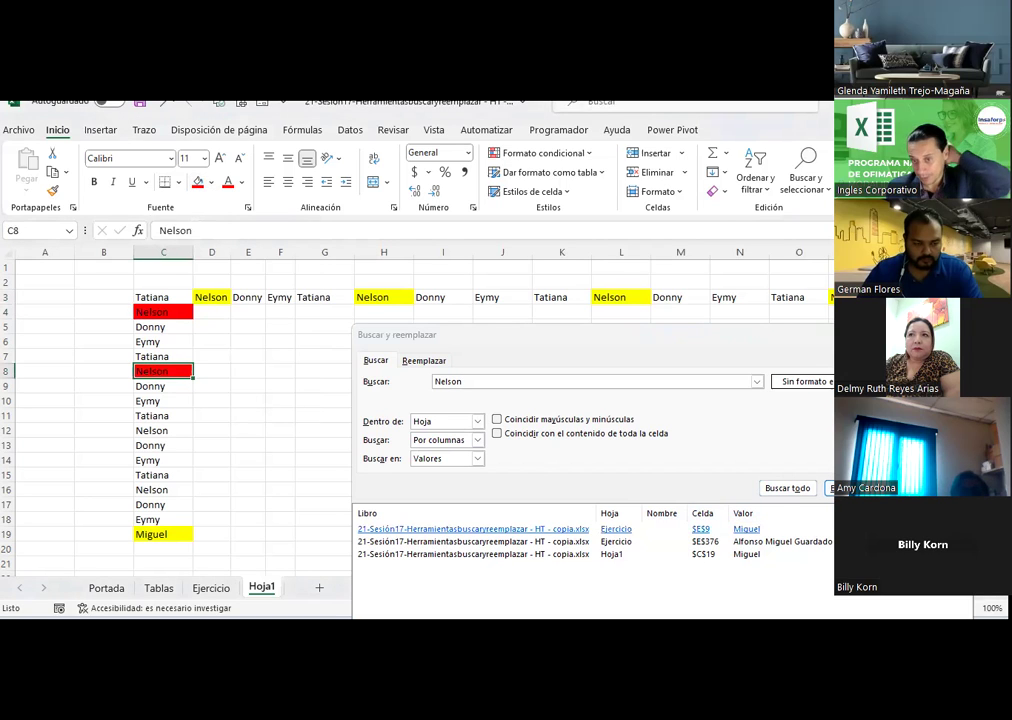
{"action": "key", "text": "Return"}
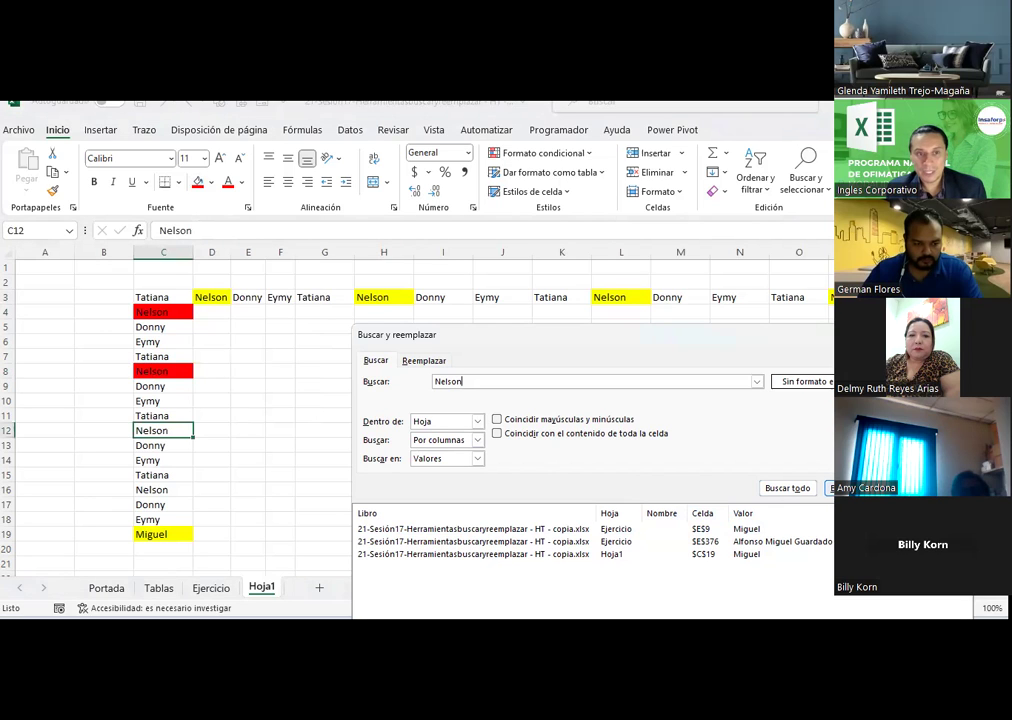
{"action": "left_click", "coordinate": [198, 181]}
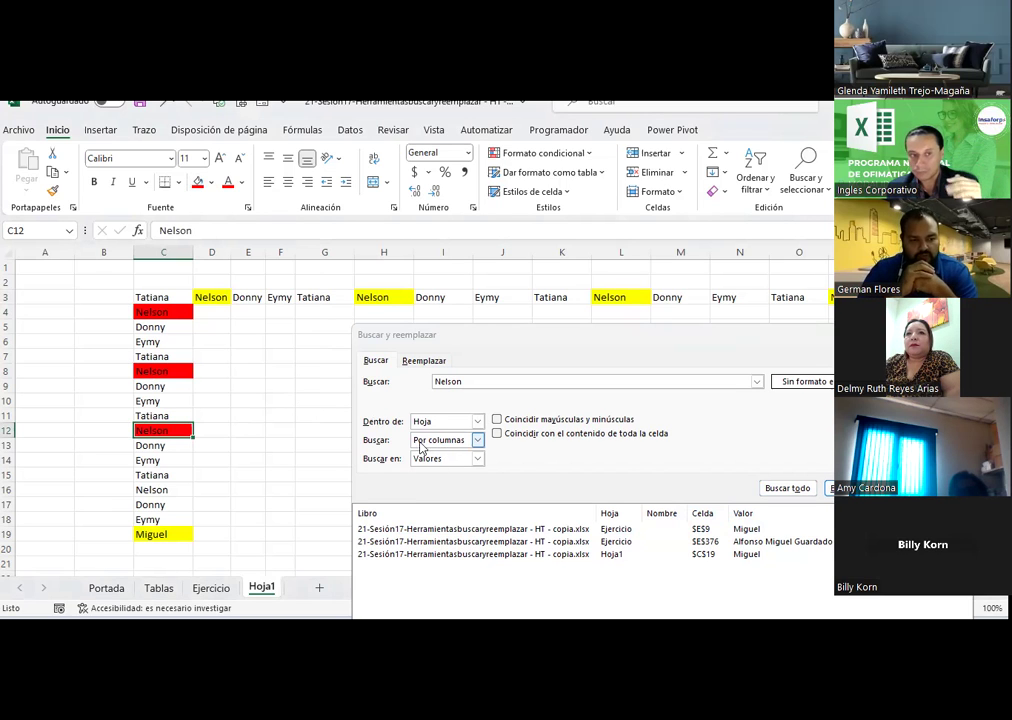
{"action": "left_click", "coordinate": [289, 413]}
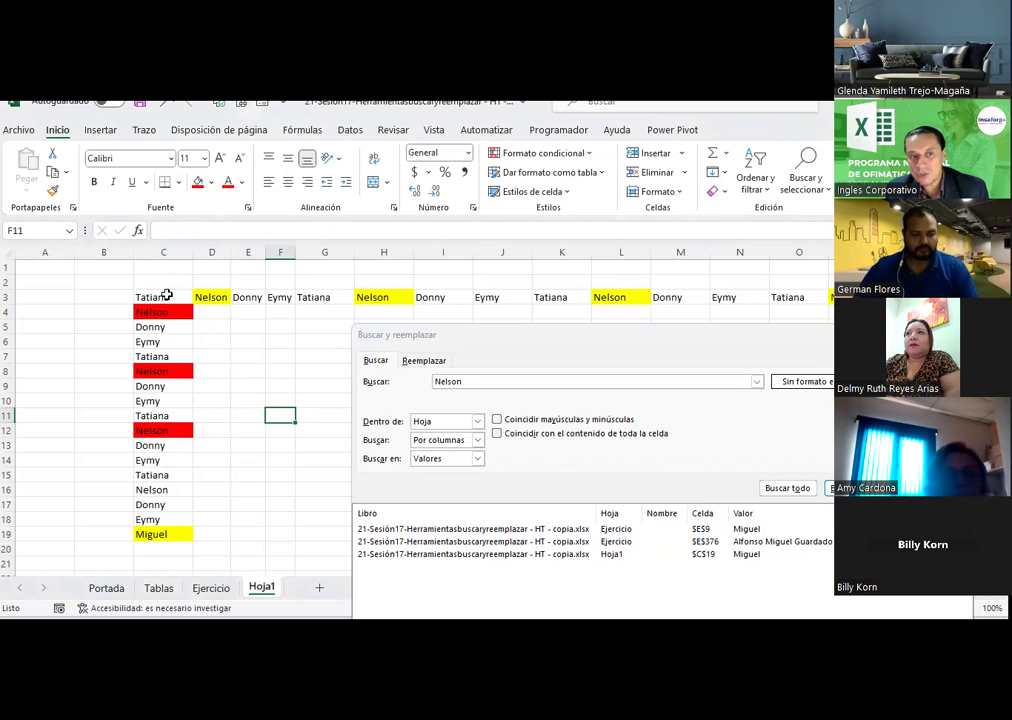
{"action": "mouse_move", "coordinate": [167, 295]}
{"action": "left_mouse_down"}
{"action": "mouse_move", "coordinate": [153, 381]}
{"action": "mouse_move", "coordinate": [171, 539]}
{"action": "left_mouse_up"}
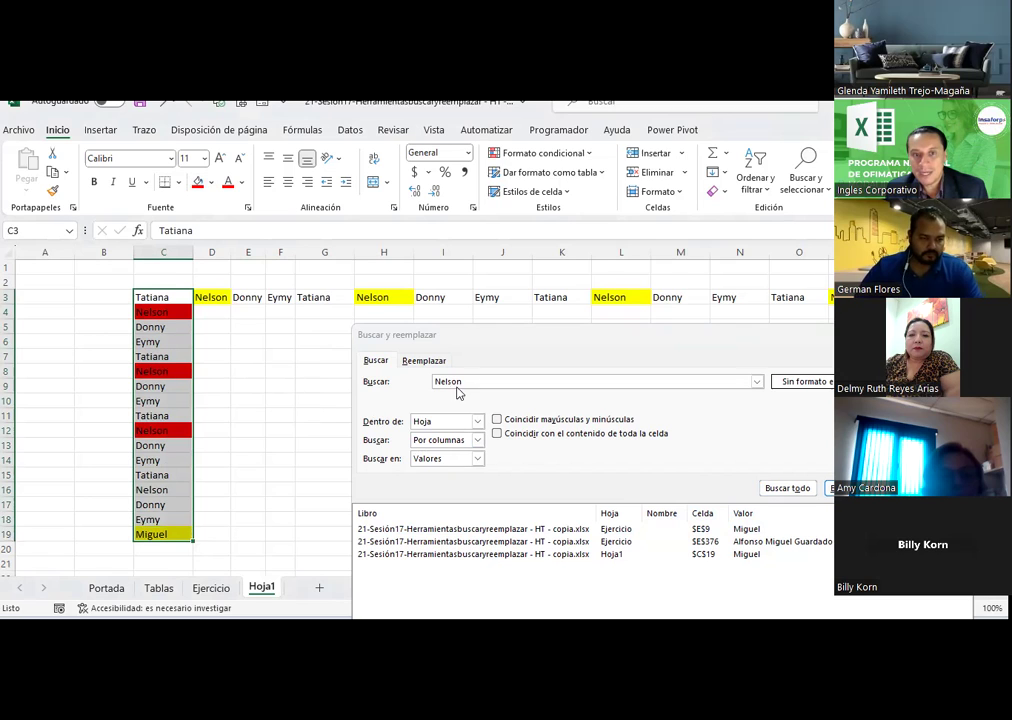
- Search for Eymy and step through its matches at C6, C10, C14 and C18, wrapping back to C6
{"action": "left_click", "coordinate": [378, 380]}
{"action": "type", "text": "Eymy"}
{"action": "mouse_move", "coordinate": [516, 335]}
{"action": "left_mouse_down"}
{"action": "mouse_move", "coordinate": [516, 286]}
{"action": "mouse_move", "coordinate": [533, 321]}
{"action": "left_mouse_up"}
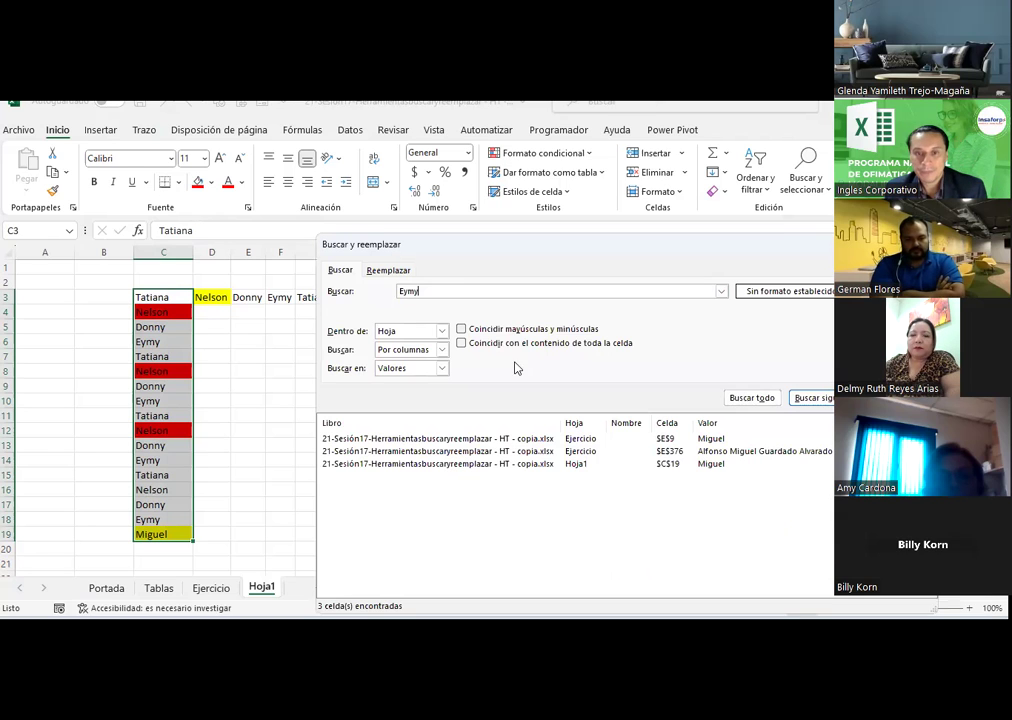
{"action": "left_click", "coordinate": [815, 398]}
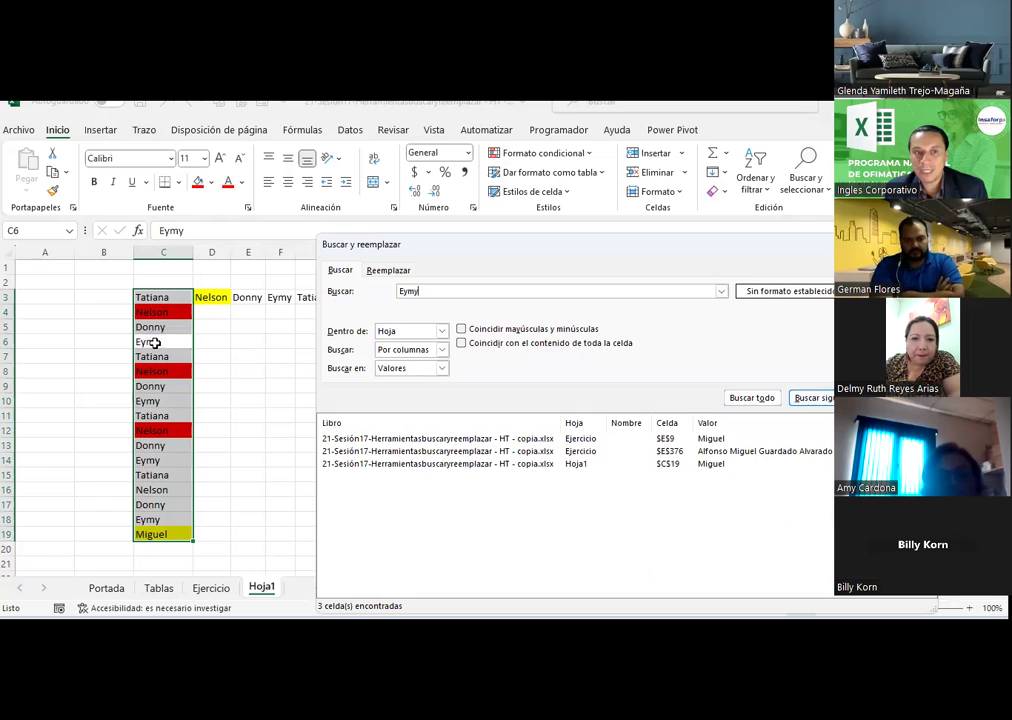
{"action": "left_click", "coordinate": [810, 398]}
{"action": "key", "text": "Return"}
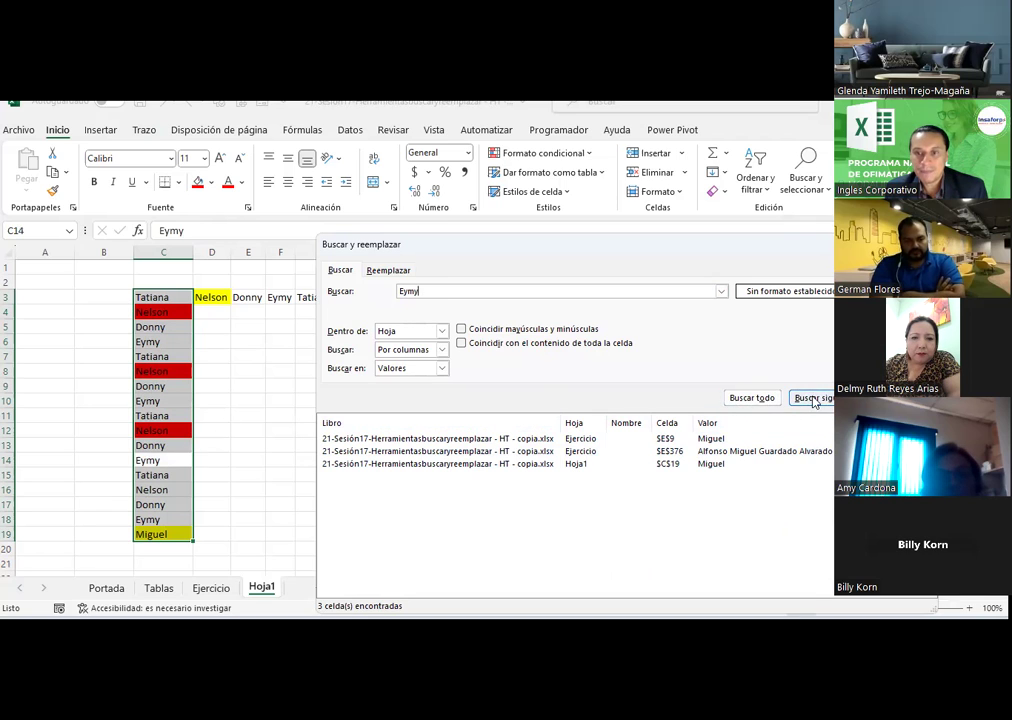
{"action": "key", "text": "Return"}
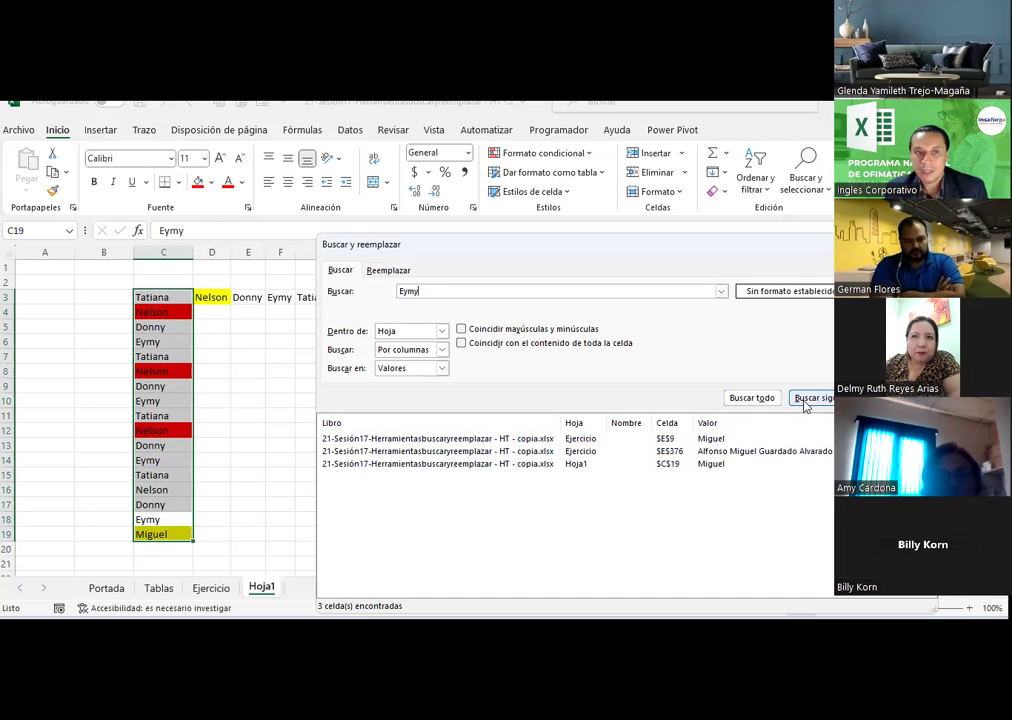
{"action": "left_click", "coordinate": [805, 398]}
{"action": "left_click_drag", "start_coordinate": [484, 249], "coordinate": [330, 290]}
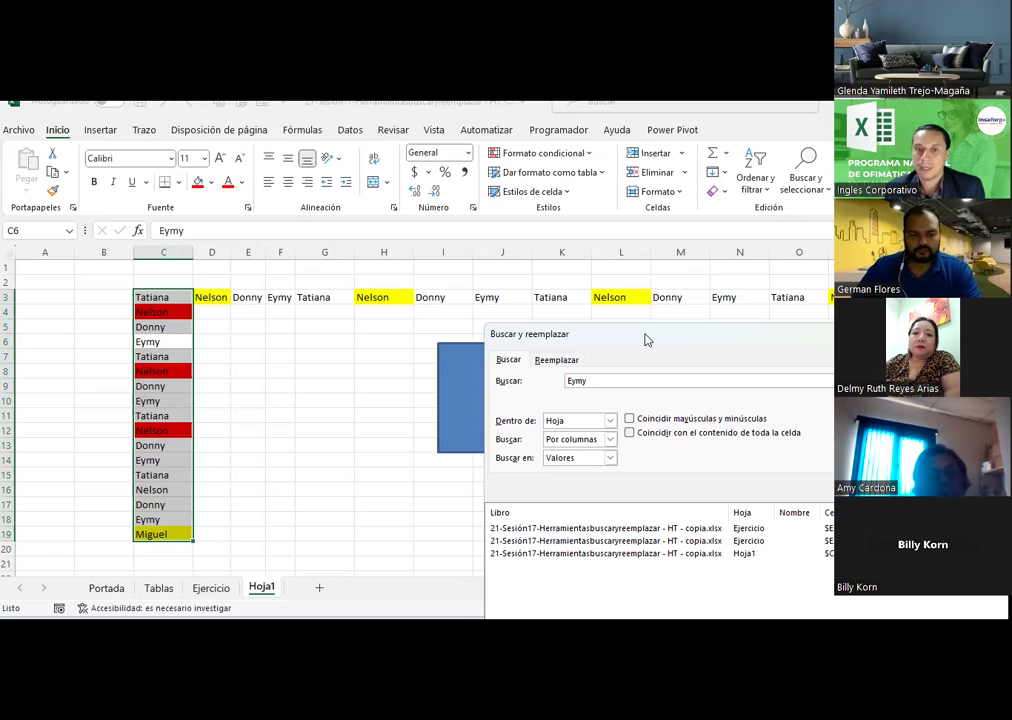
{"action": "left_click_drag", "start_coordinate": [639, 333], "coordinate": [477, 221]}
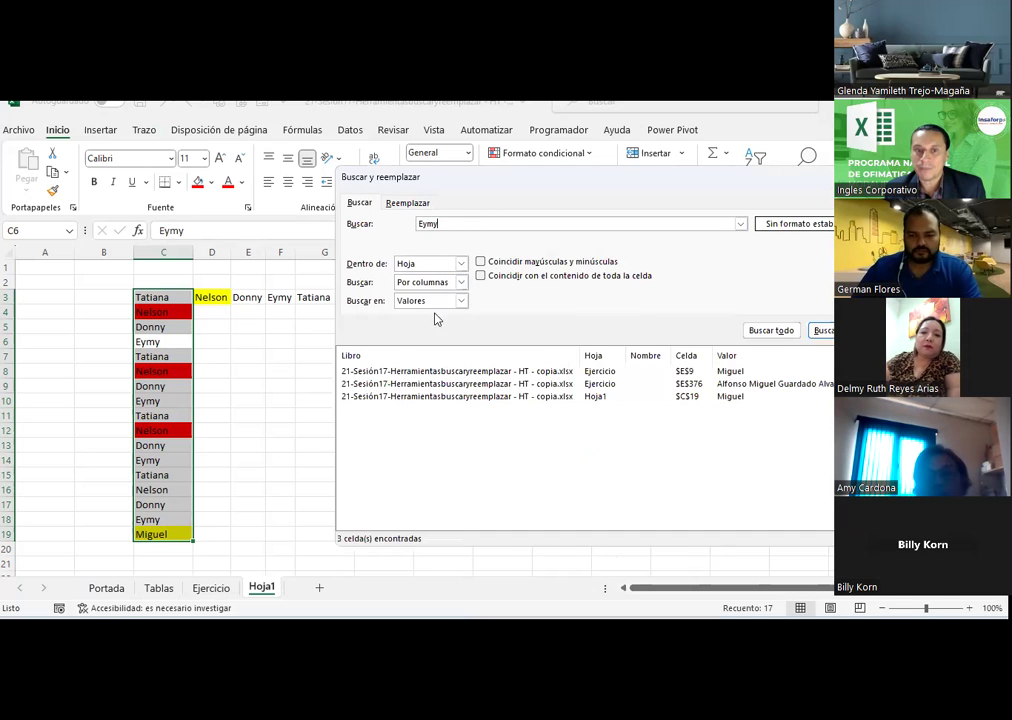
{"action": "left_click", "coordinate": [461, 282]}
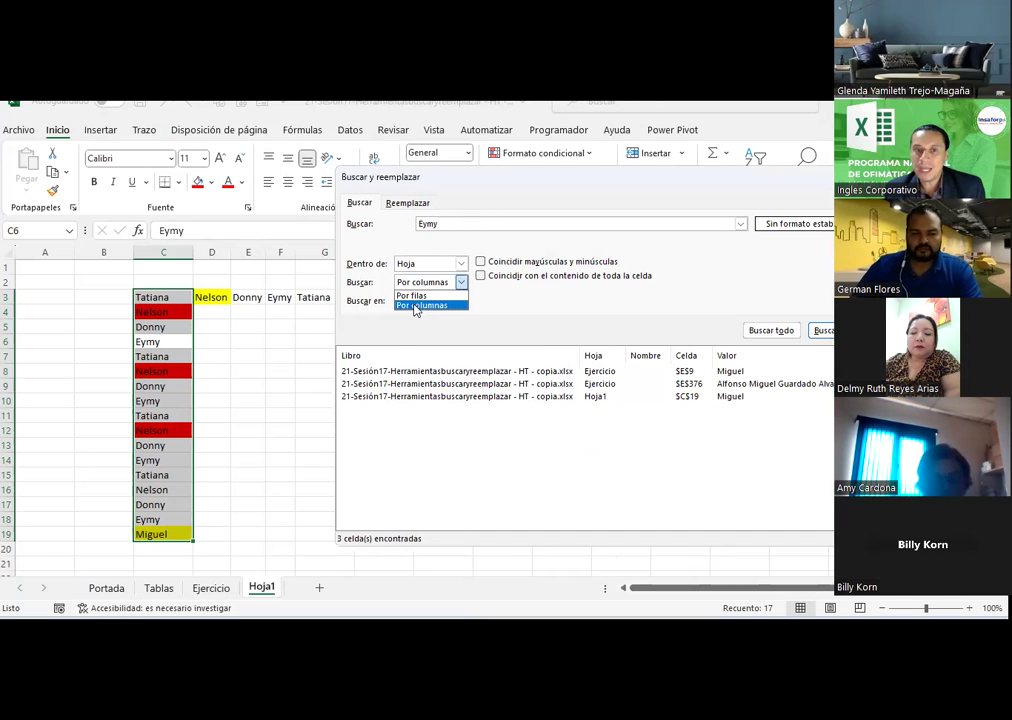
{"action": "left_click", "coordinate": [410, 286]}
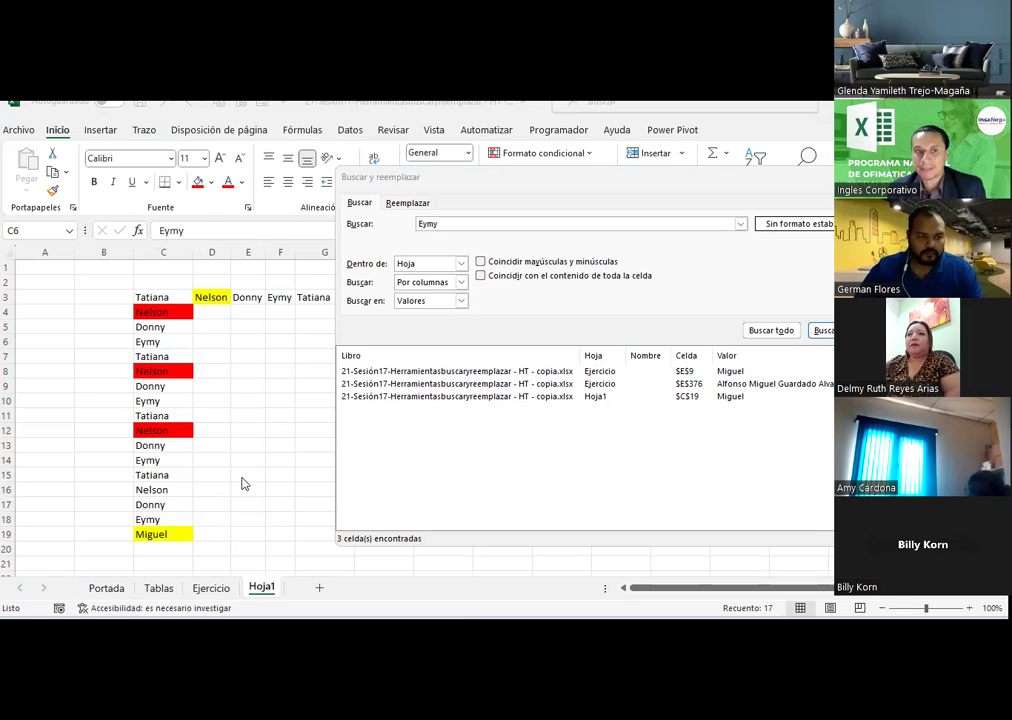
- Put Nelson back as the search term, close the dialog and select cell C3
{"action": "left_click", "coordinate": [242, 477]}
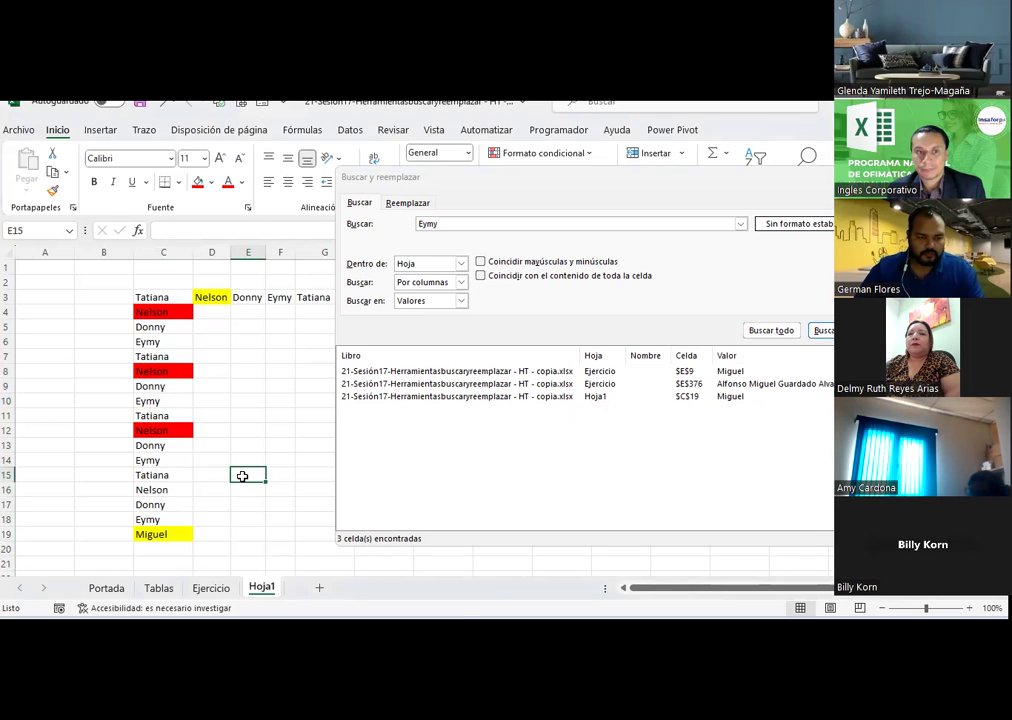
{"action": "left_click", "coordinate": [445, 222]}
{"action": "type", "text": "Nelson"}
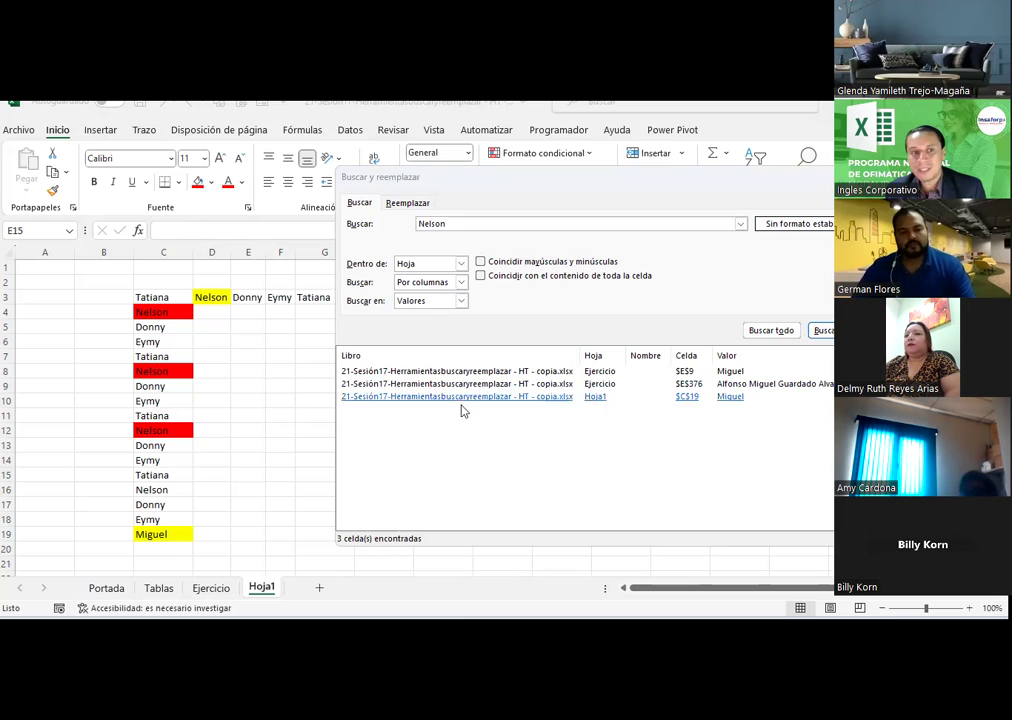
{"action": "key", "text": "Escape"}
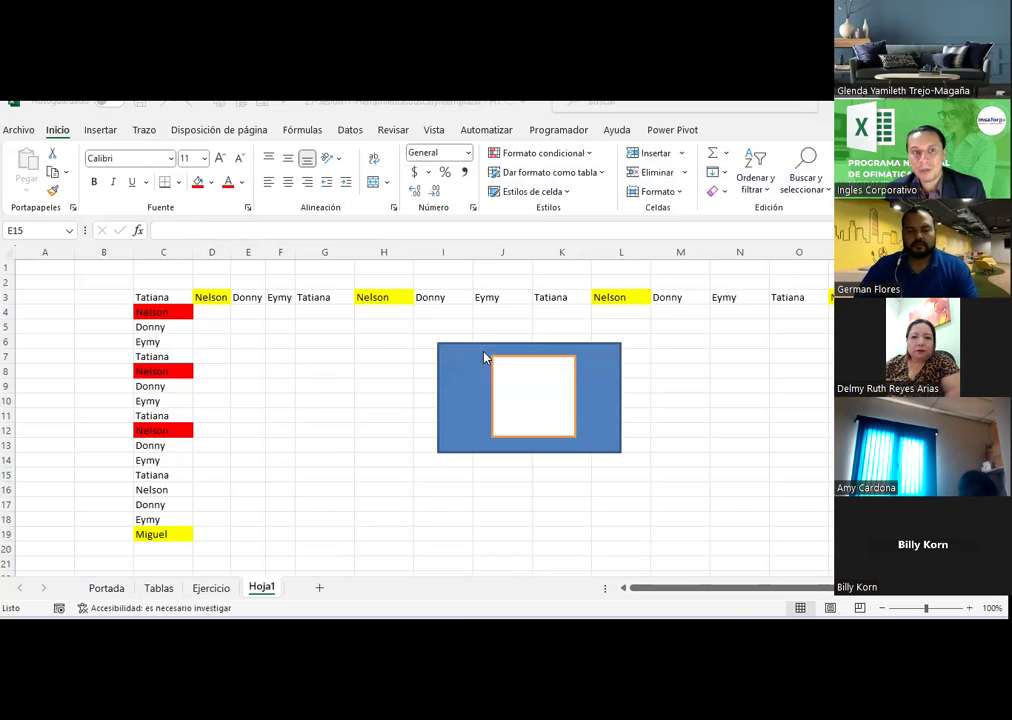
{"action": "left_click", "coordinate": [151, 296]}
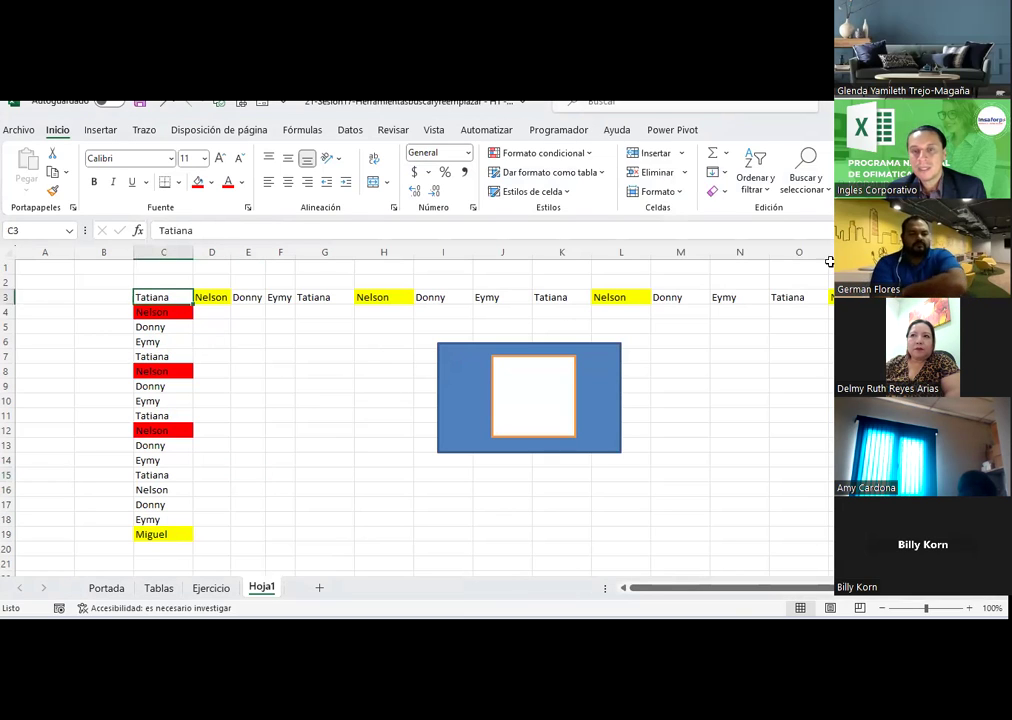
- Reopen Find via Find & Select, step through three Nelson matches, then go to the Ejercicio sheet
{"action": "left_click", "coordinate": [806, 182]}
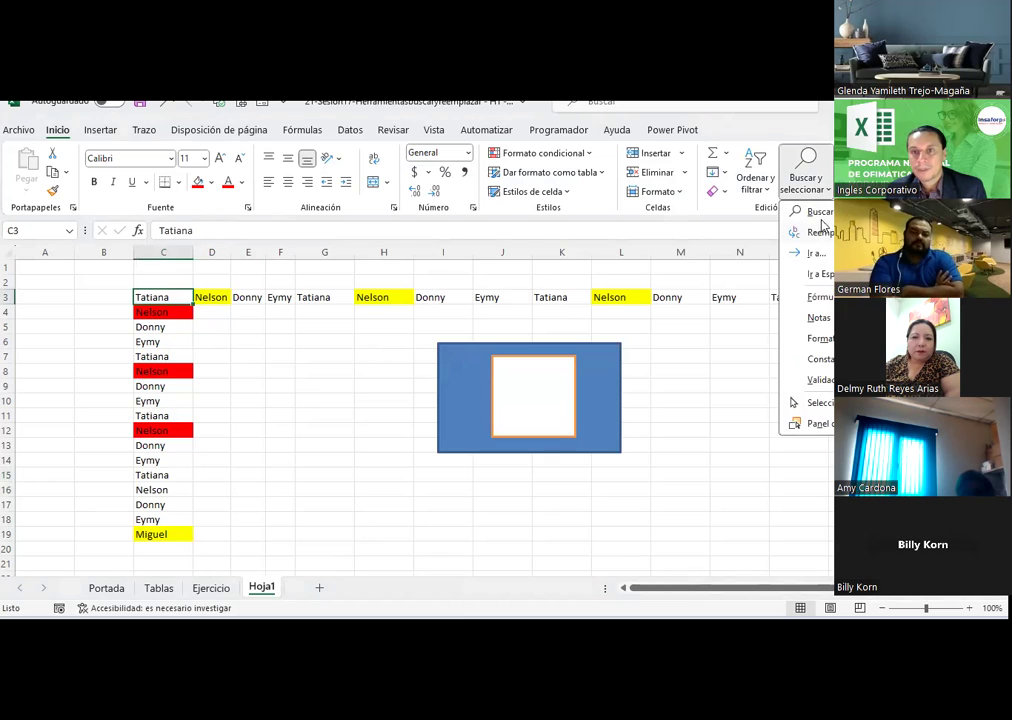
{"action": "left_click", "coordinate": [821, 218]}
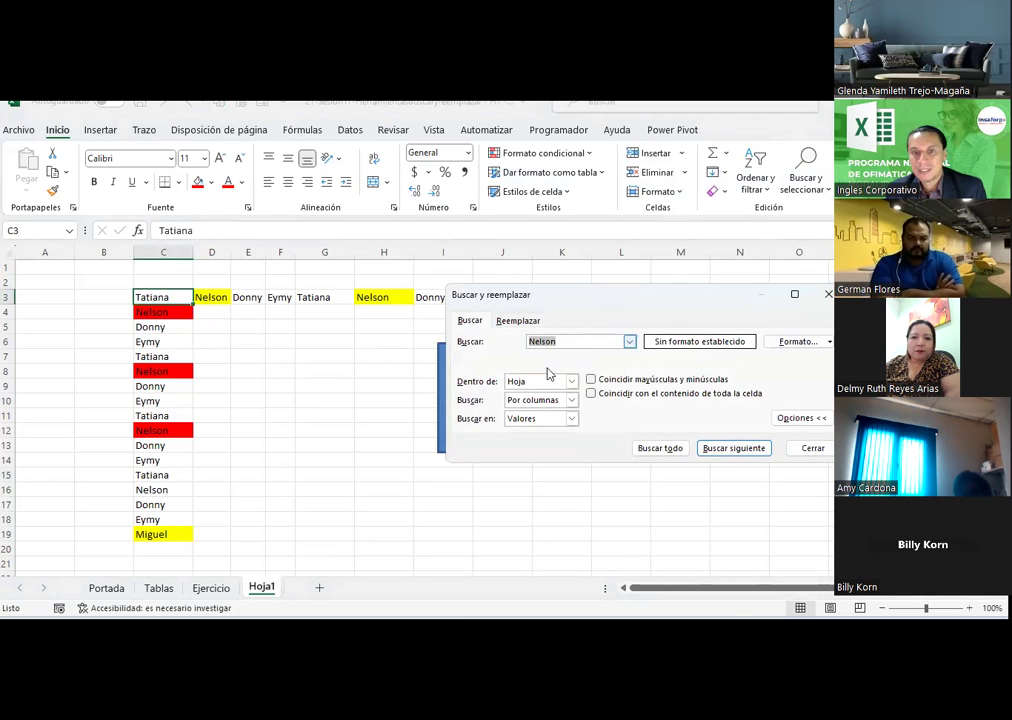
{"action": "left_click", "coordinate": [720, 449]}
{"action": "left_click", "coordinate": [720, 449]}
{"action": "left_click", "coordinate": [720, 449]}
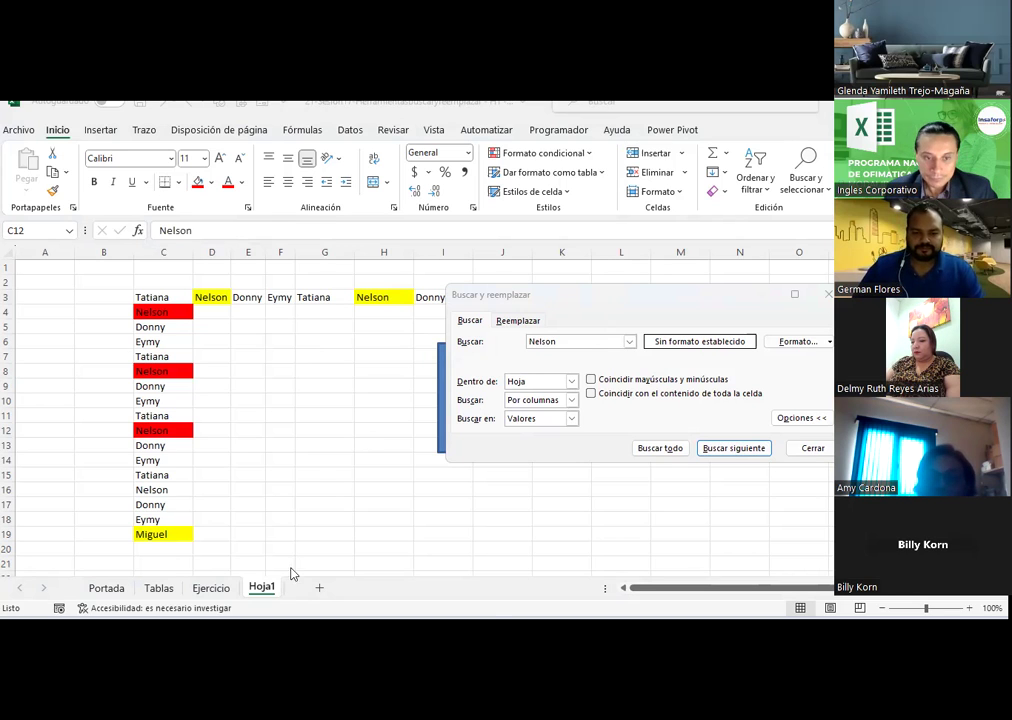
{"action": "left_click", "coordinate": [212, 588]}
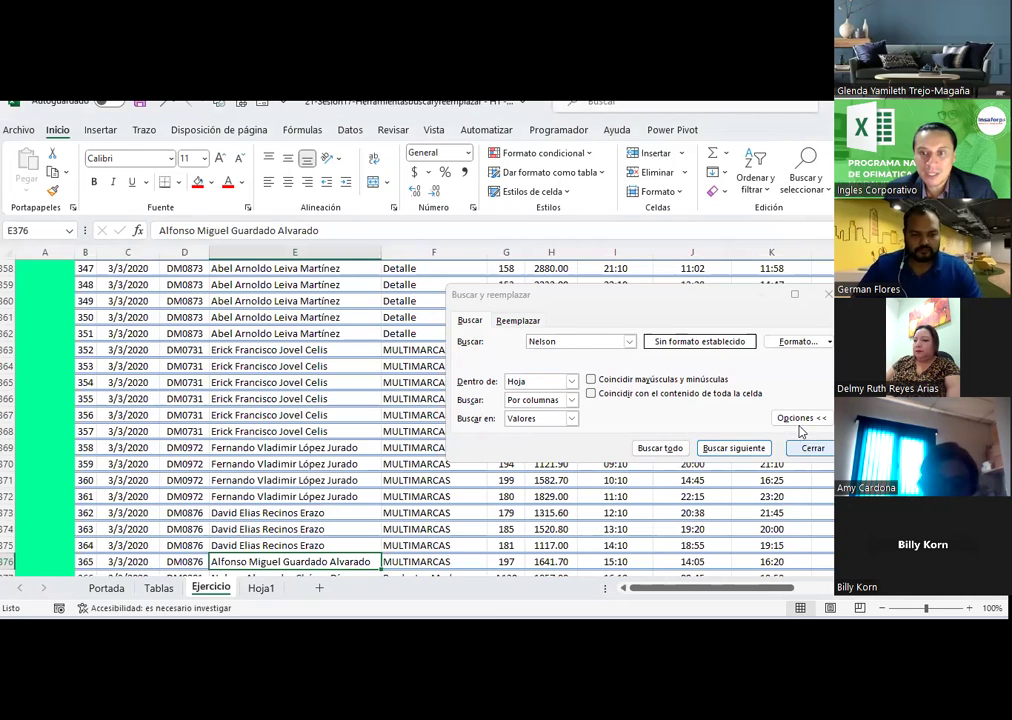
- Clear the Nelson search term and set the search to look in Formulas within the sheet
{"action": "left_click", "coordinate": [801, 420]}
{"action": "left_click", "coordinate": [800, 381]}
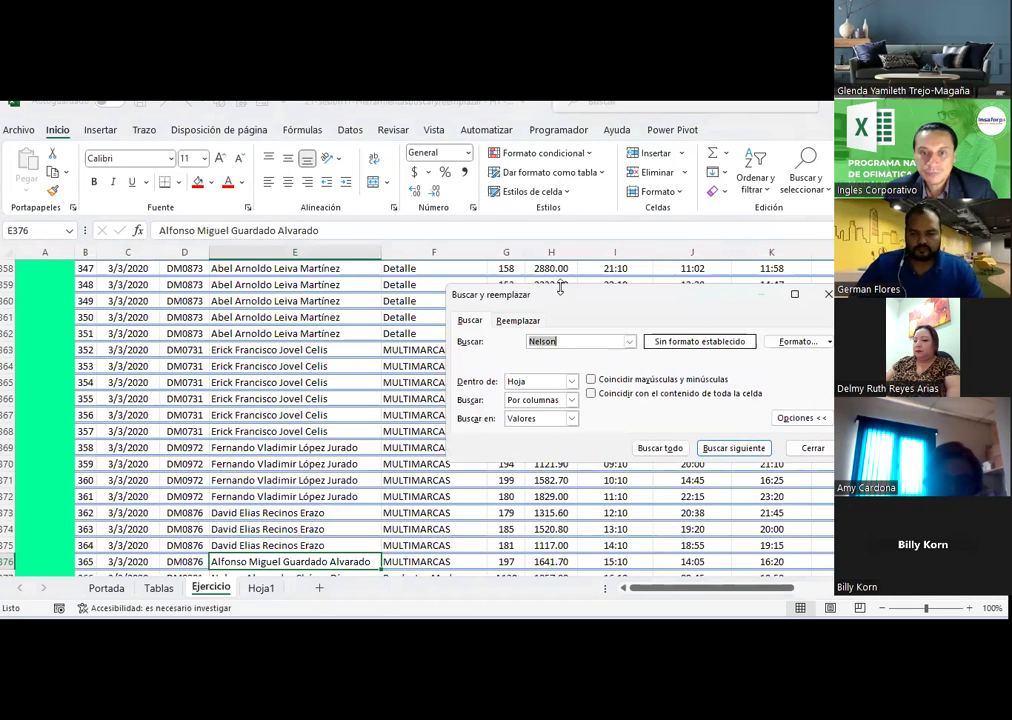
{"action": "left_click_drag", "start_coordinate": [553, 300], "coordinate": [442, 167]}
{"action": "double_click", "coordinate": [450, 209]}
{"action": "key", "text": "BackSpace"}
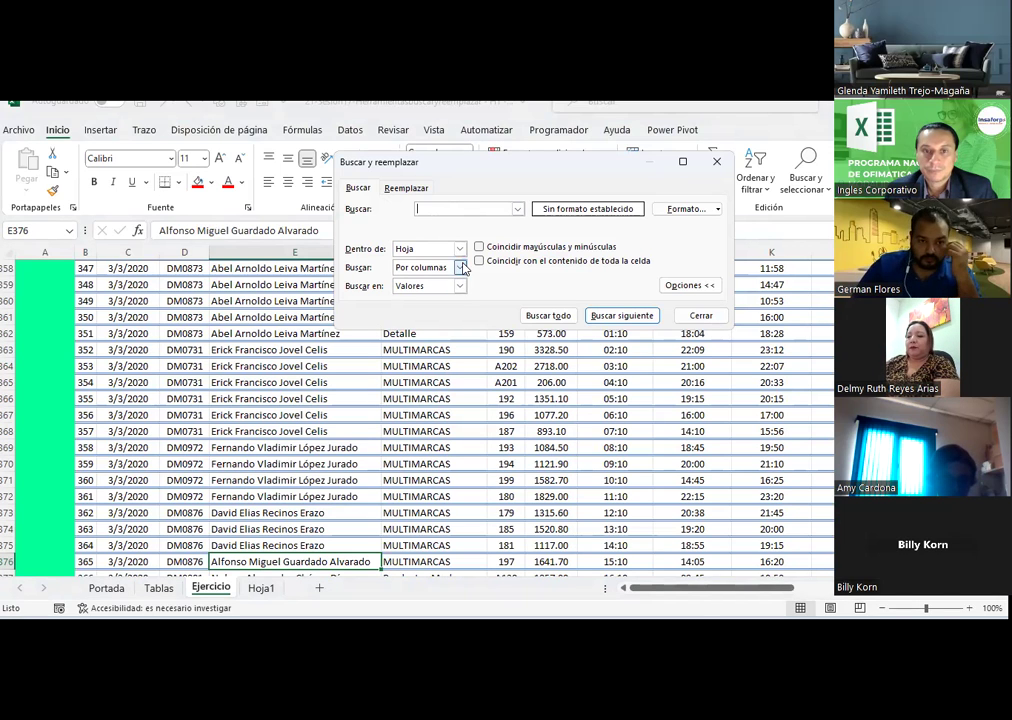
{"action": "left_click_drag", "start_coordinate": [727, 589], "coordinate": [830, 589]}
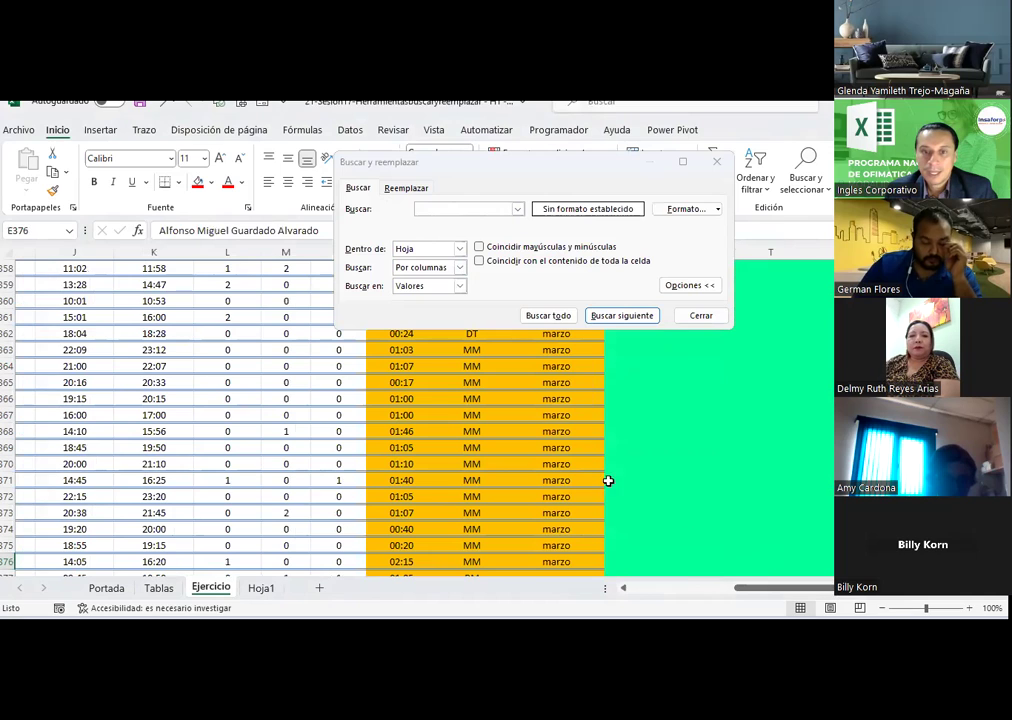
{"action": "left_click", "coordinate": [548, 414]}
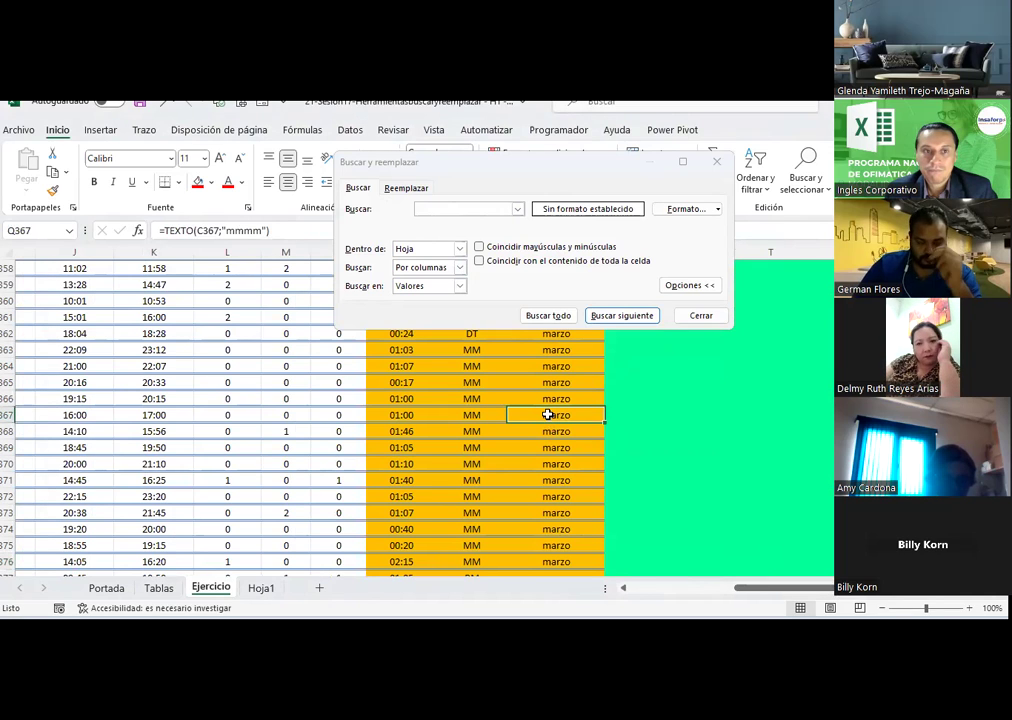
{"action": "left_click", "coordinate": [434, 207]}
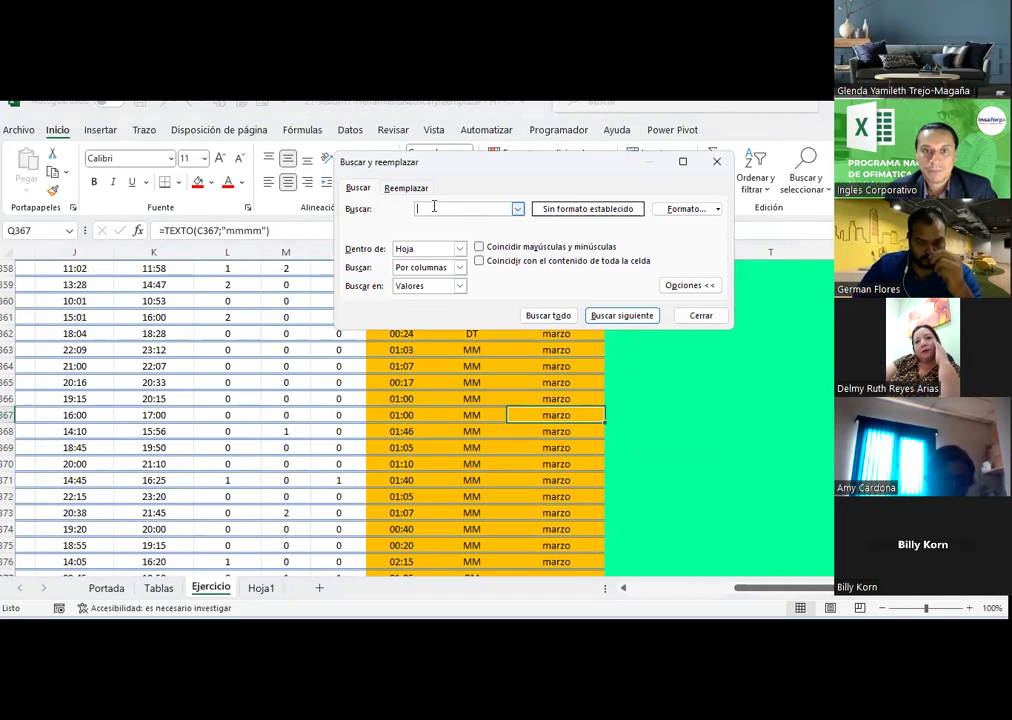
{"action": "left_click", "coordinate": [459, 285]}
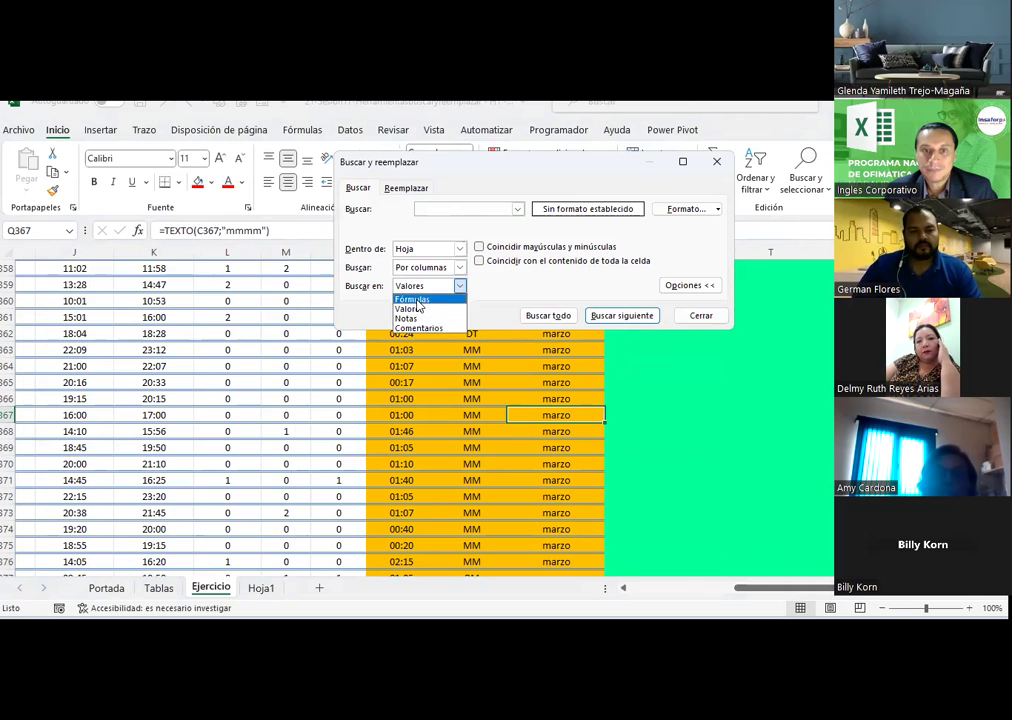
{"action": "left_click", "coordinate": [415, 300]}
{"action": "left_click", "coordinate": [421, 251]}
{"action": "left_click", "coordinate": [422, 252]}
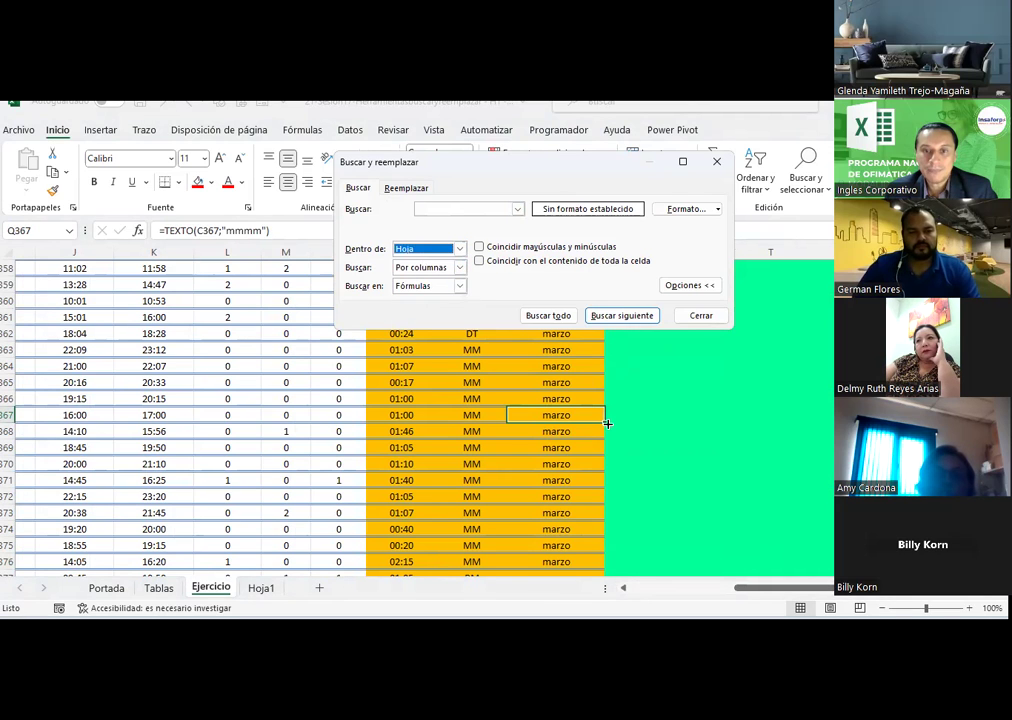
- Move the dialog aside and inspect the SI formulas in cells P332, P333 and P300
{"action": "scroll", "coordinate": [607, 425], "scroll_direction": "up", "scroll_amount": 1}
{"action": "scroll", "coordinate": [607, 425], "scroll_direction": "up", "scroll_amount": 4}
{"action": "scroll", "coordinate": [607, 425], "scroll_direction": "up", "scroll_amount": 4}
{"action": "scroll", "coordinate": [607, 425], "scroll_direction": "up", "scroll_amount": 3}
{"action": "scroll", "coordinate": [607, 425], "scroll_direction": "up", "scroll_amount": 3}
{"action": "scroll", "coordinate": [580, 432], "scroll_direction": "down", "scroll_amount": 3}
{"action": "scroll", "coordinate": [472, 400], "scroll_direction": "down", "scroll_amount": 1}
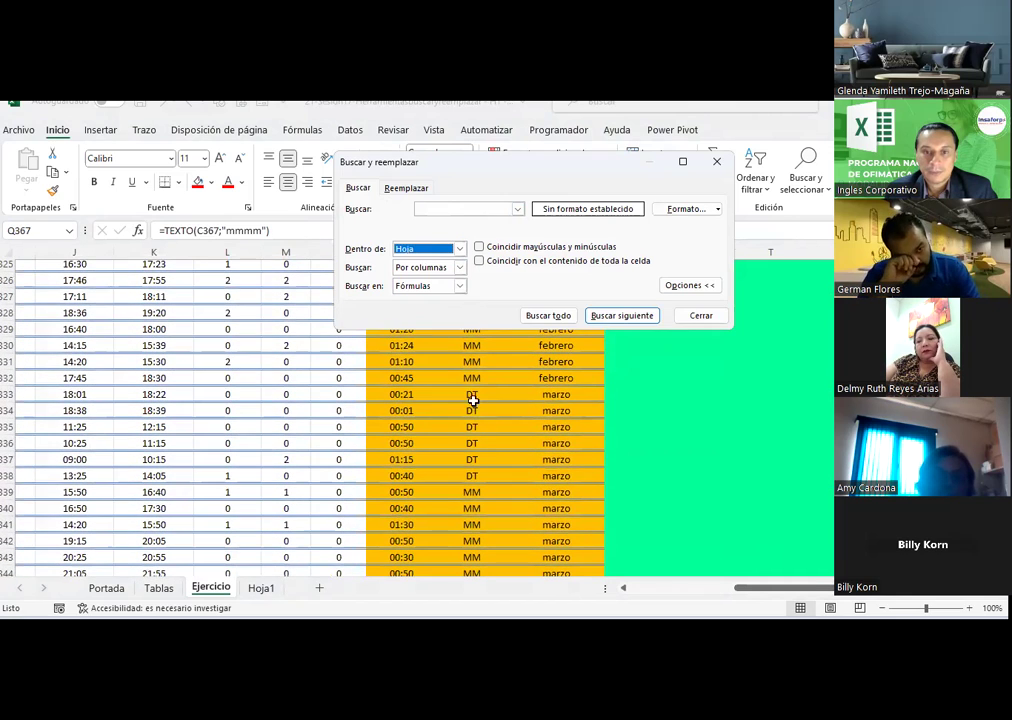
{"action": "left_click", "coordinate": [466, 377]}
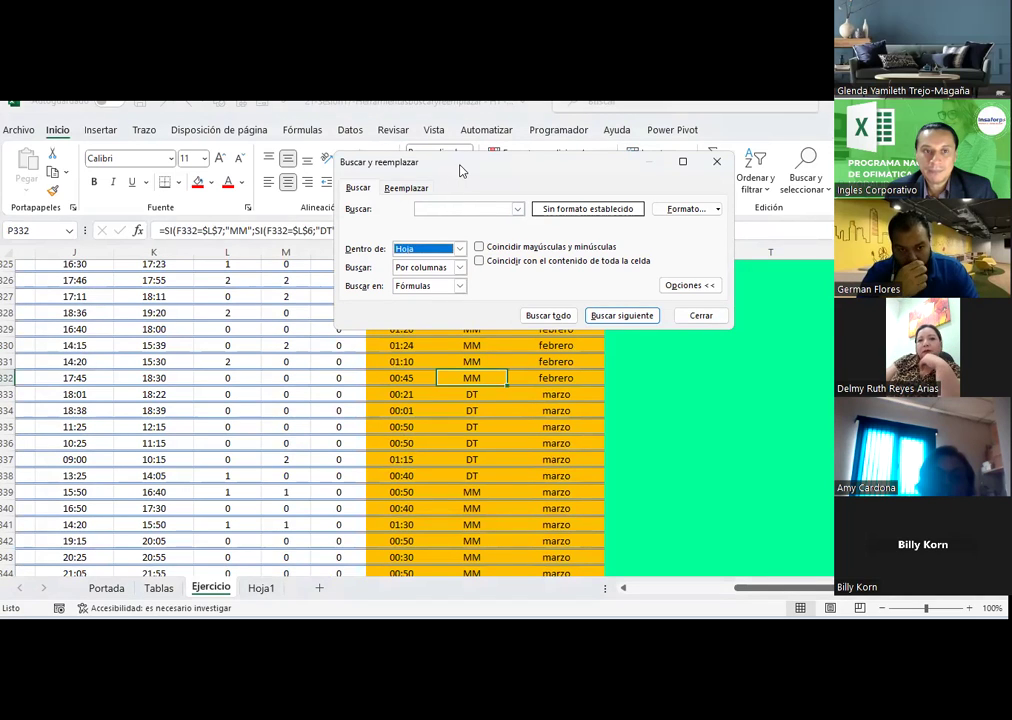
{"action": "left_click_drag", "start_coordinate": [461, 167], "coordinate": [654, 155]}
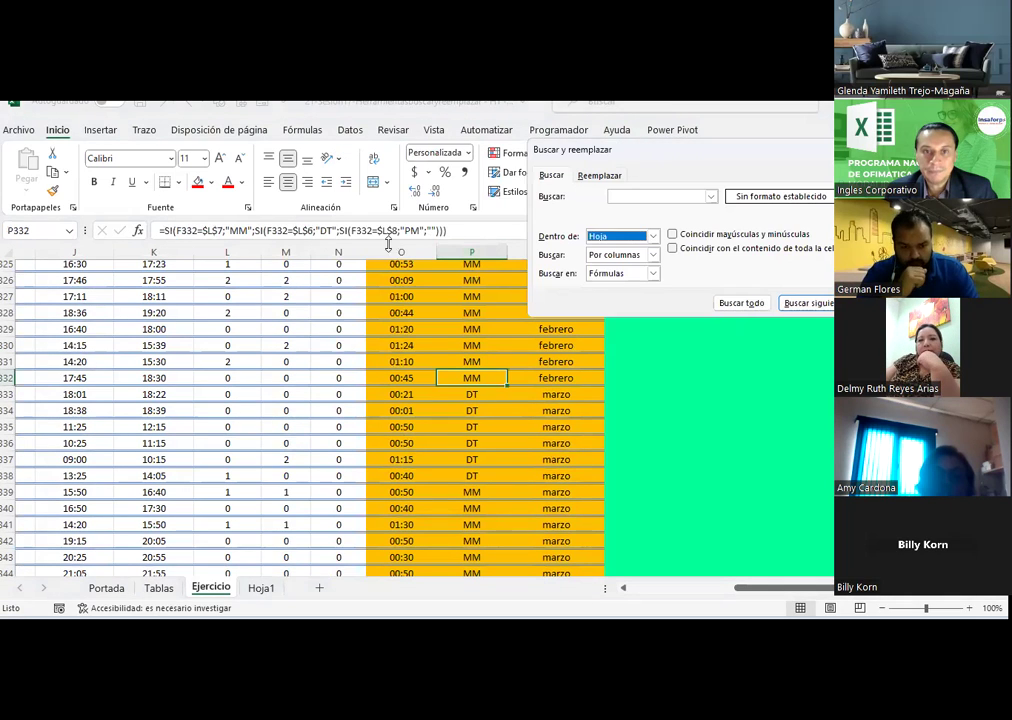
{"action": "left_click", "coordinate": [485, 393]}
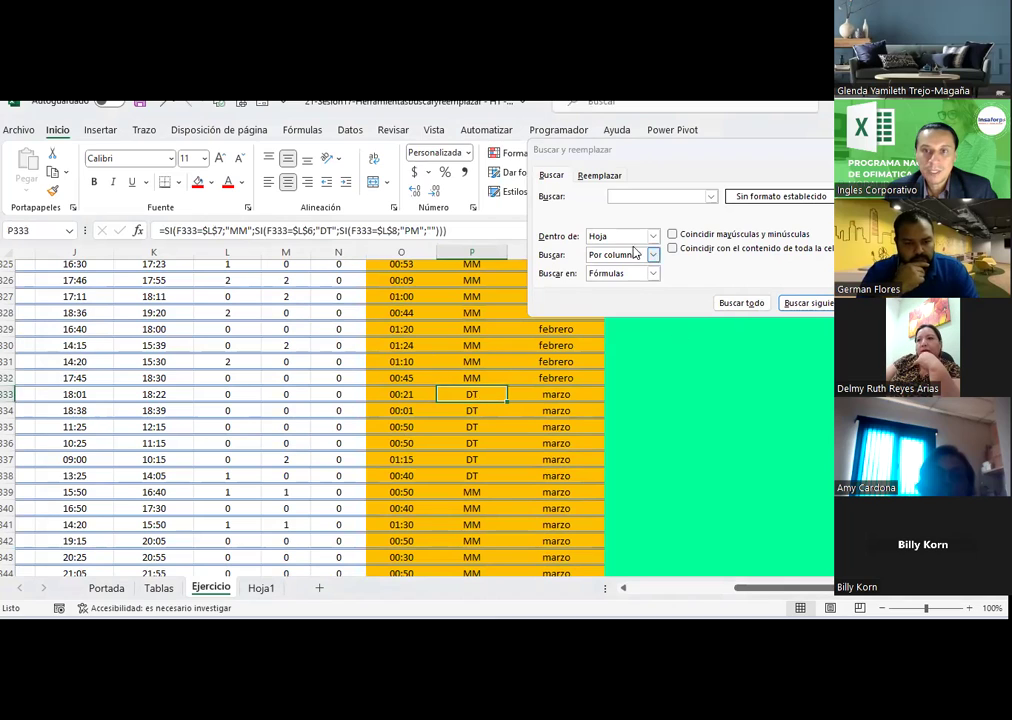
{"action": "left_click", "coordinate": [647, 195]}
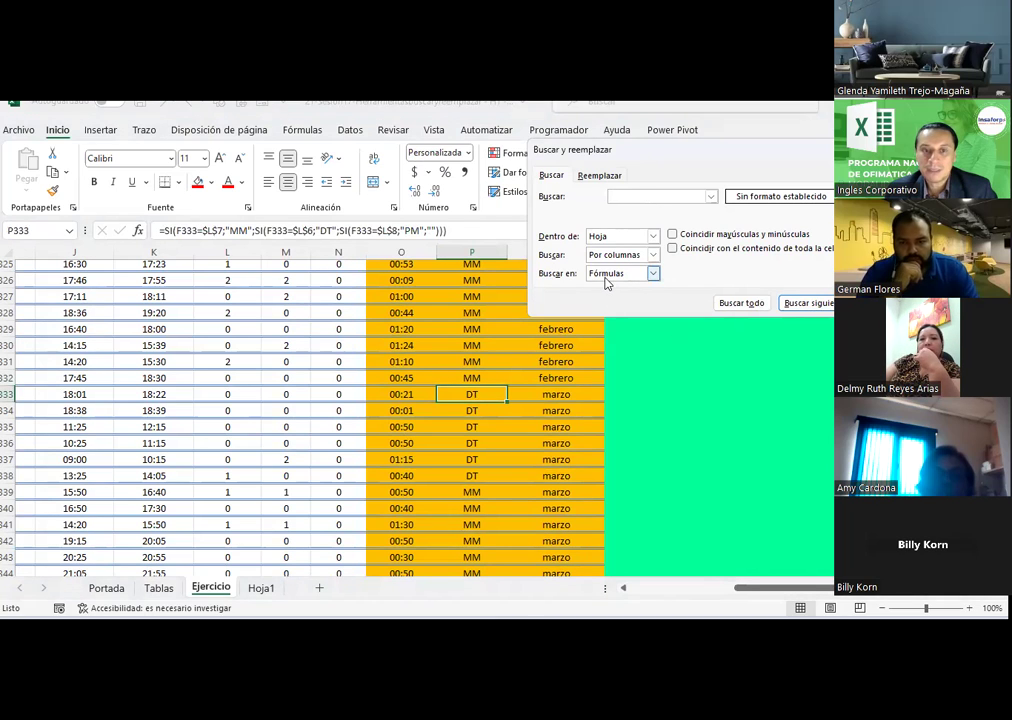
{"action": "scroll", "coordinate": [466, 346], "scroll_direction": "up", "scroll_amount": 7}
{"action": "scroll", "coordinate": [466, 346], "scroll_direction": "up", "scroll_amount": 2}
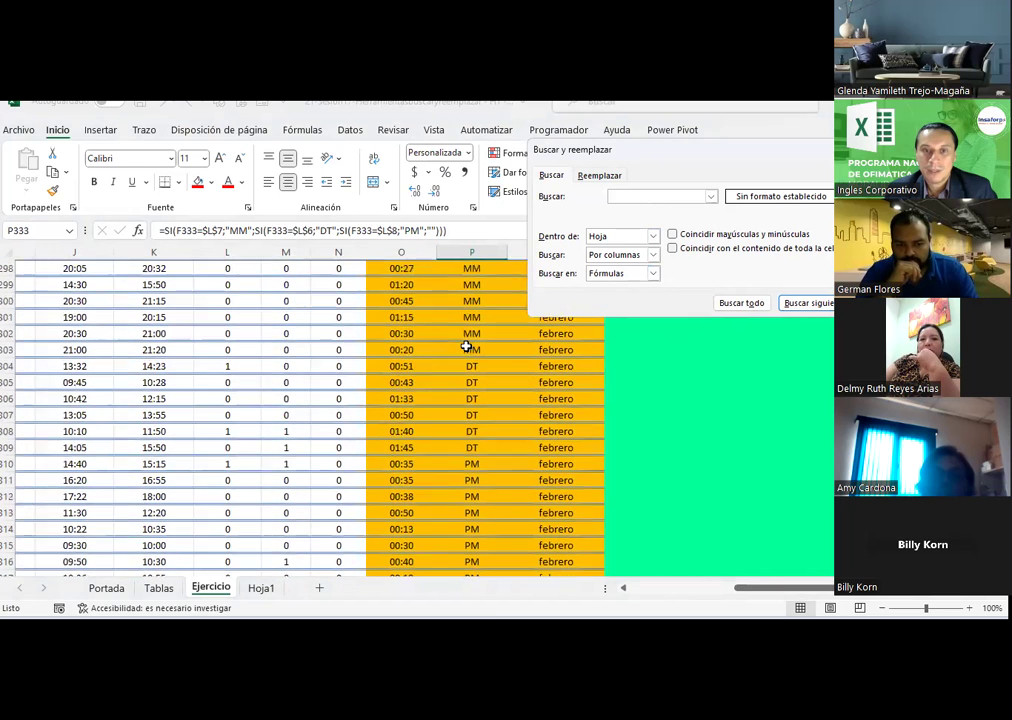
{"action": "scroll", "coordinate": [466, 346], "scroll_direction": "up", "scroll_amount": 1}
{"action": "left_click", "coordinate": [466, 346]}
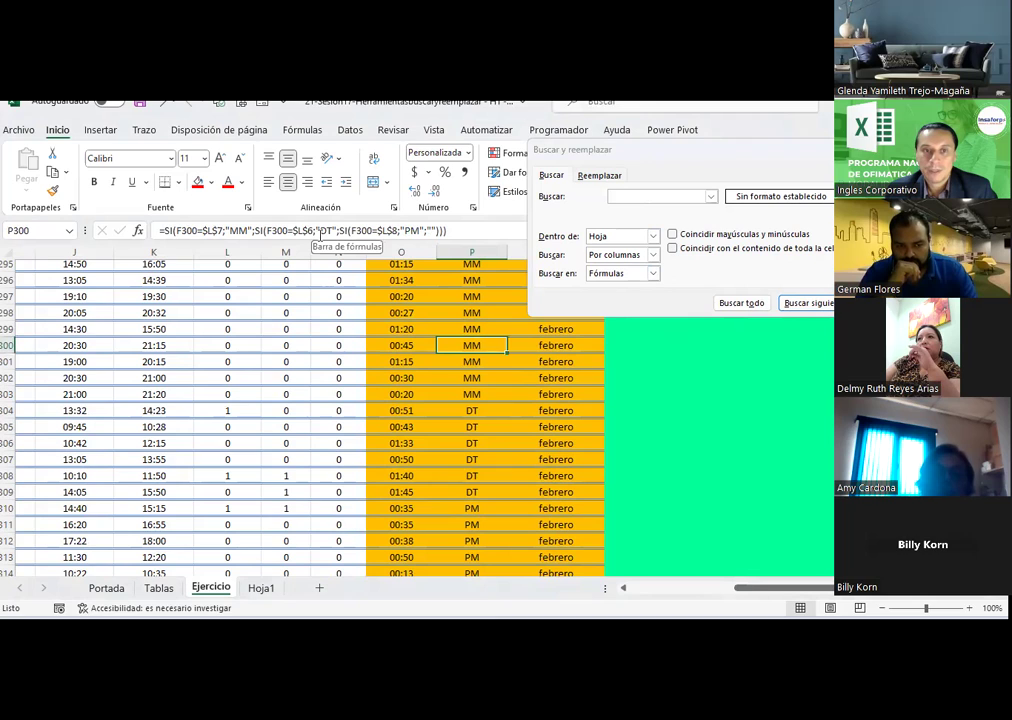
- Change the DT result in P300's SI formula to EXB
{"action": "double_click", "coordinate": [322, 231]}
{"action": "type", "text": "ex"}
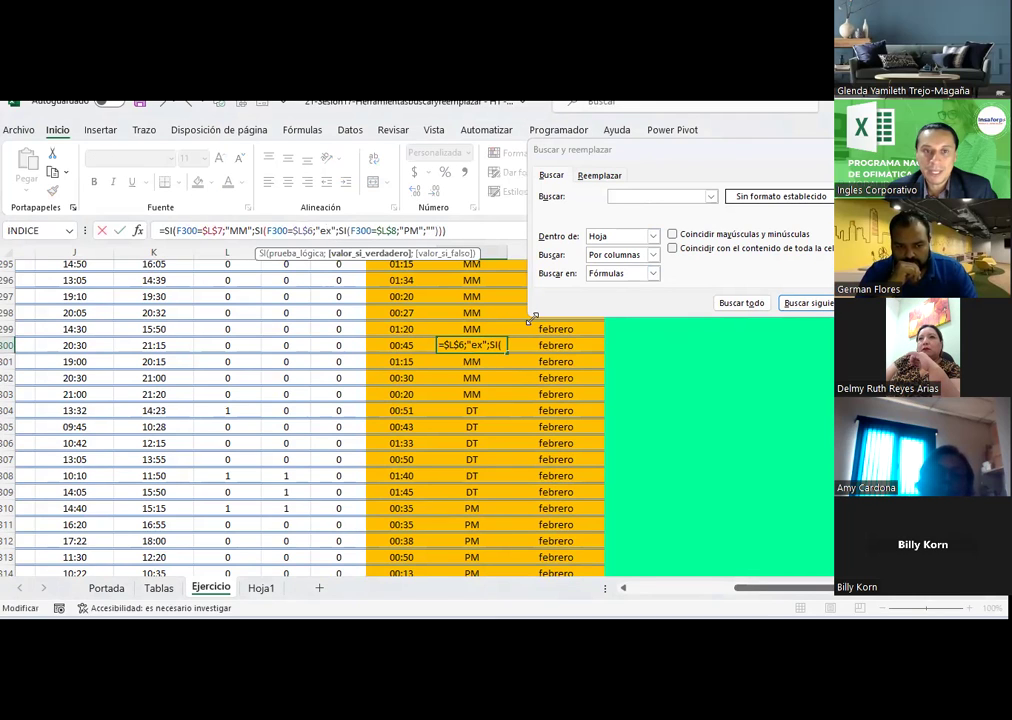
{"action": "key", "text": "BackSpace"}
{"action": "key", "text": "BackSpace"}
{"action": "type", "text": "EXB"}
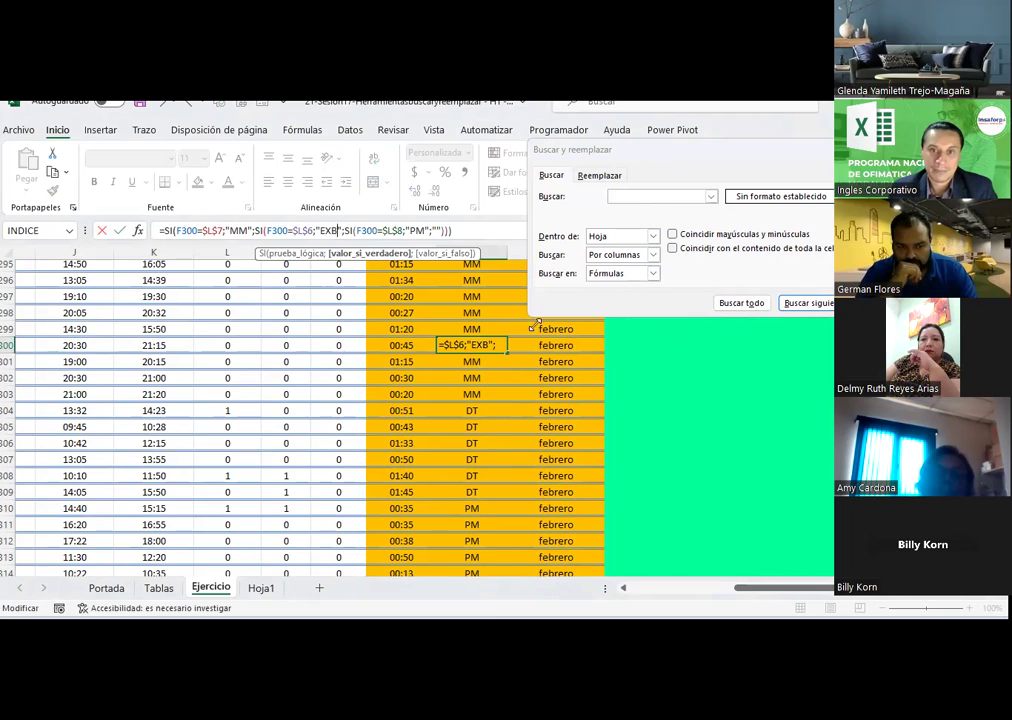
{"action": "left_click", "coordinate": [523, 428]}
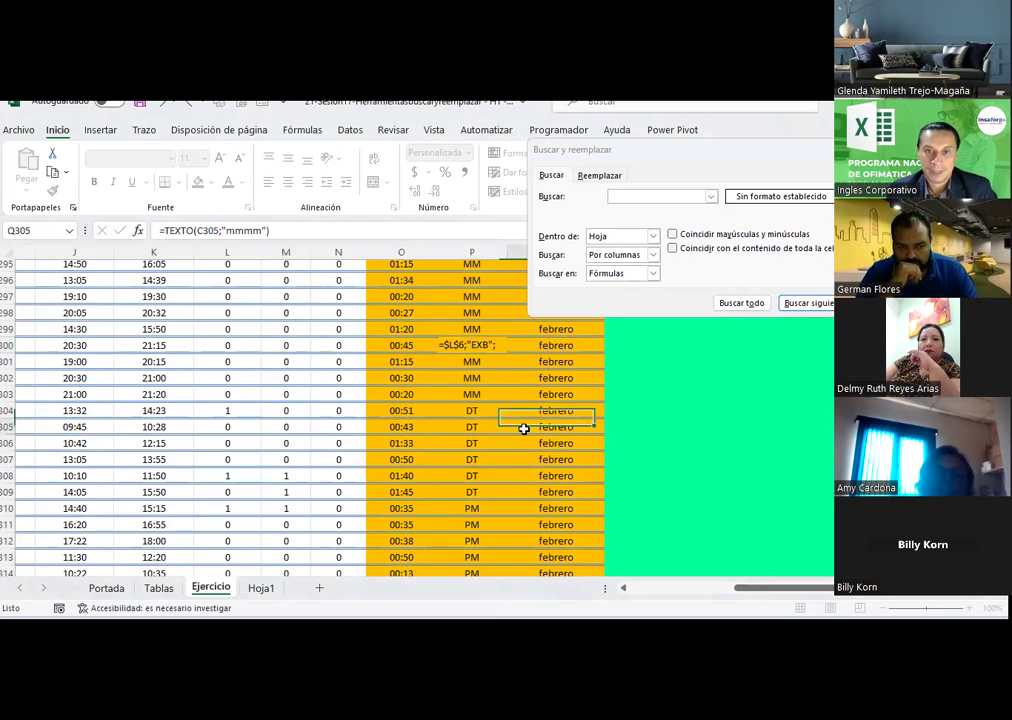
- Give cell P300 a blue fill colour
{"action": "left_click", "coordinate": [470, 345]}
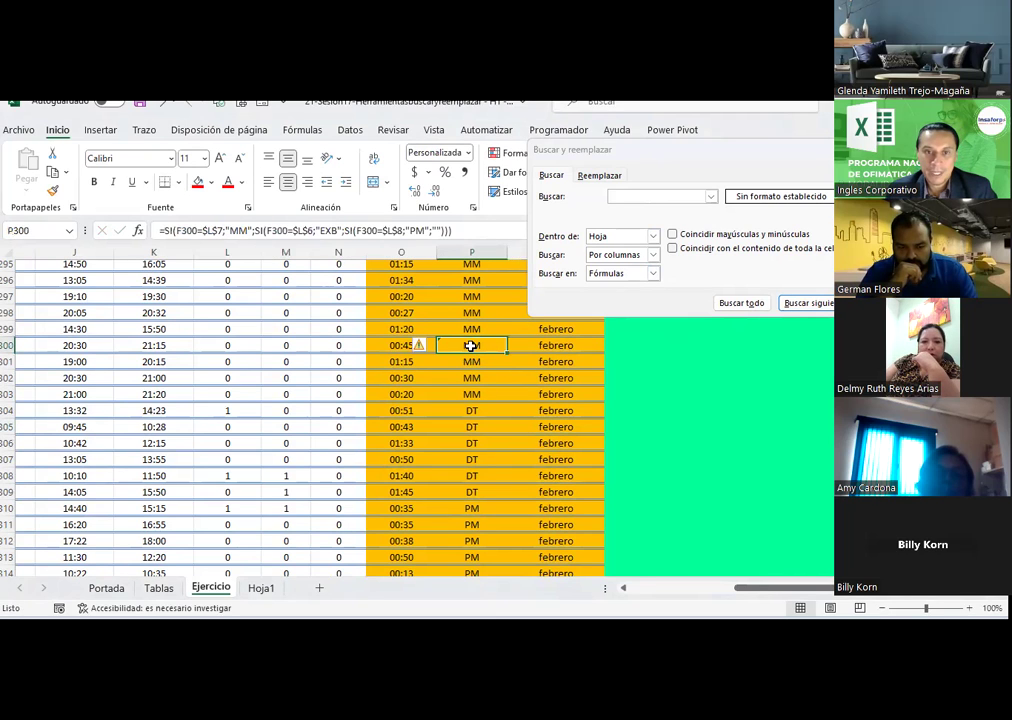
{"action": "left_click", "coordinate": [211, 183]}
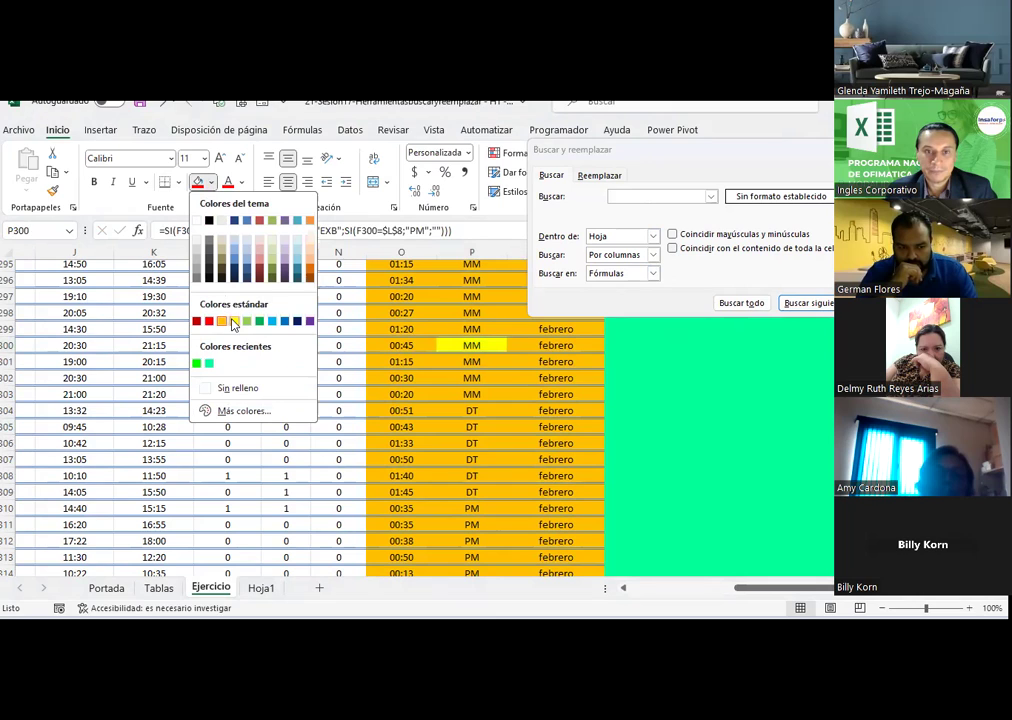
{"action": "left_click", "coordinate": [284, 321]}
{"action": "left_click", "coordinate": [471, 427]}
{"action": "left_click", "coordinate": [471, 343]}
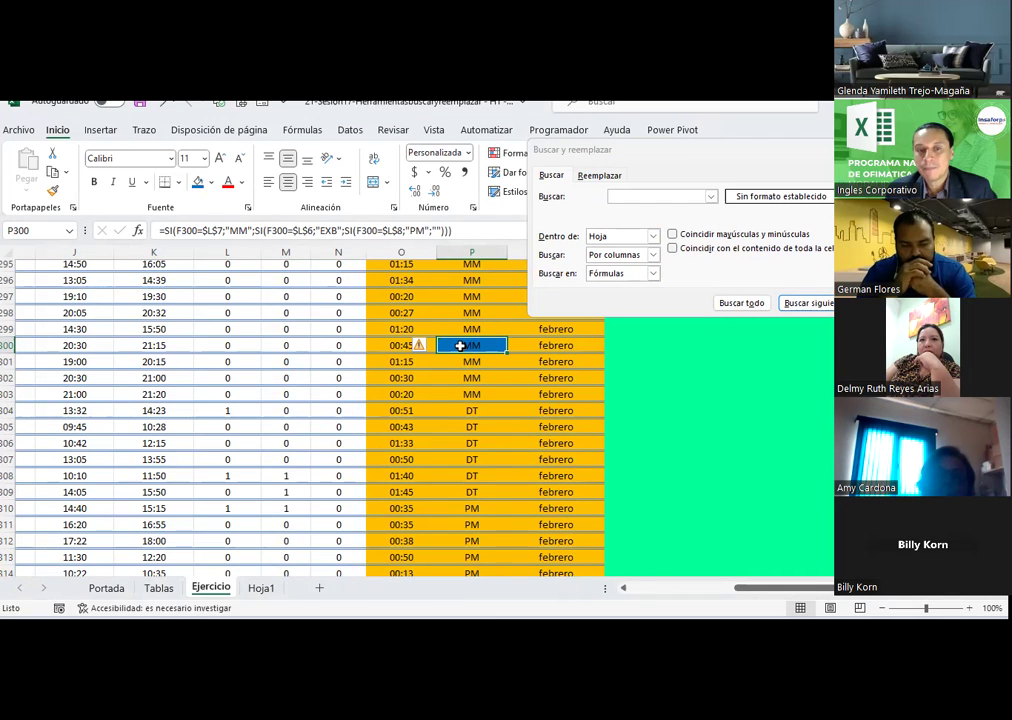
- Review P300's formula without changing it and scroll back up the sheet
{"action": "left_click", "coordinate": [321, 230]}
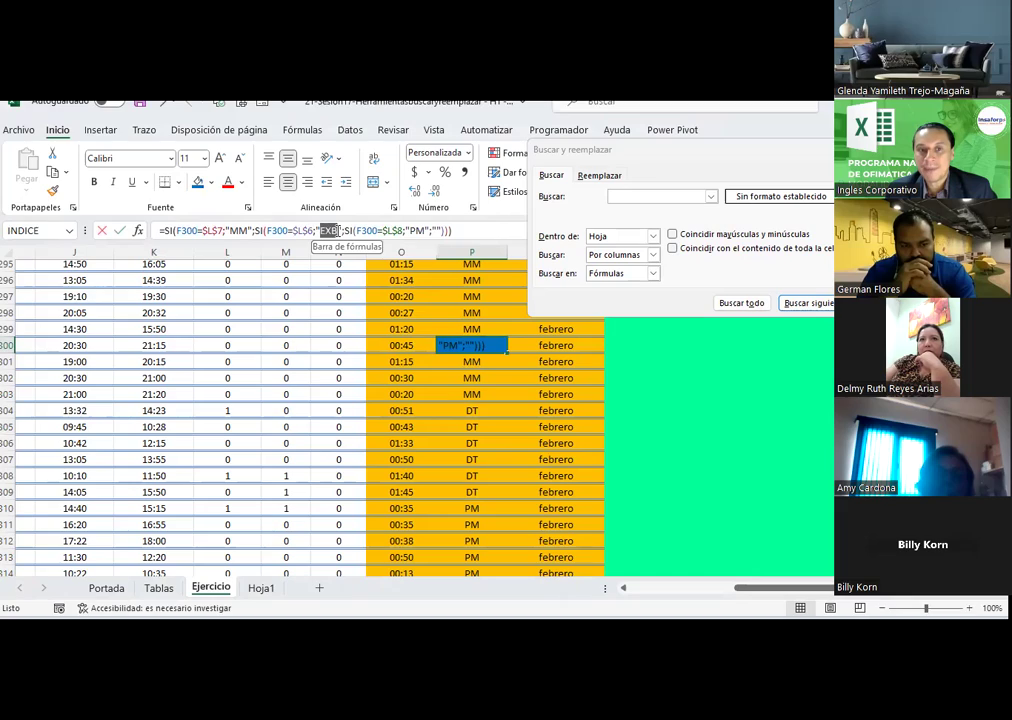
{"action": "key", "text": "Escape"}
{"action": "scroll", "coordinate": [391, 355], "scroll_direction": "up", "scroll_amount": 13}
{"action": "scroll", "coordinate": [391, 352], "scroll_direction": "up", "scroll_amount": 15}
{"action": "scroll", "coordinate": [391, 352], "scroll_direction": "up", "scroll_amount": 15}
{"action": "scroll", "coordinate": [391, 348], "scroll_direction": "up", "scroll_amount": 15}
{"action": "scroll", "coordinate": [392, 345], "scroll_direction": "up", "scroll_amount": 15}
{"action": "scroll", "coordinate": [396, 334], "scroll_direction": "up", "scroll_amount": 15}
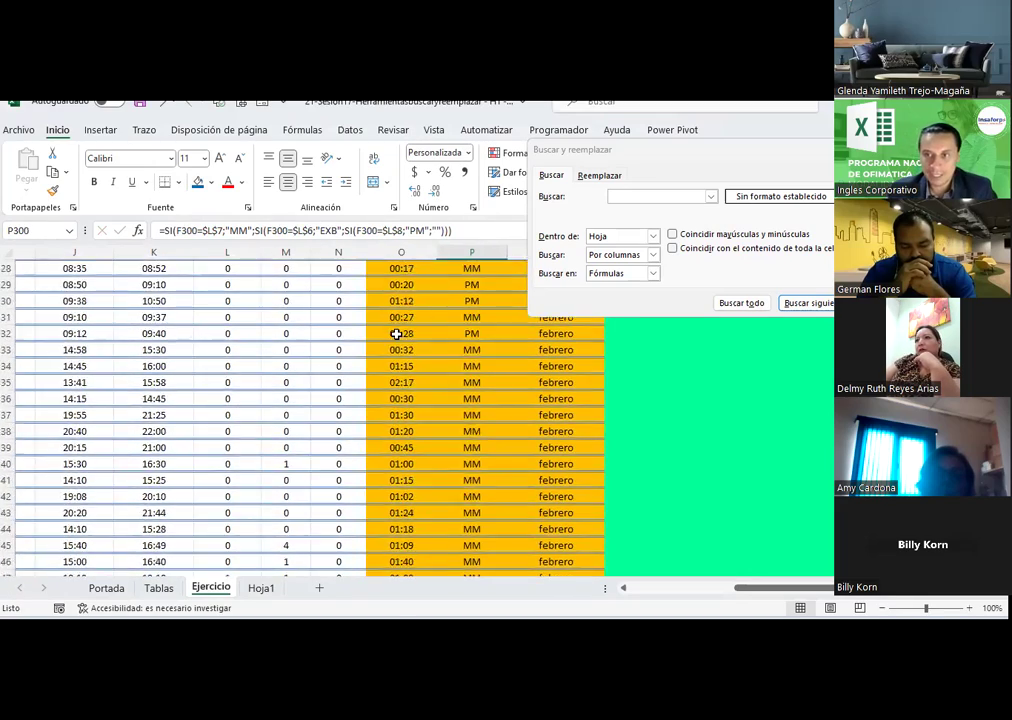
{"action": "scroll", "coordinate": [396, 334], "scroll_direction": "up", "scroll_amount": 9}
- Search formulas for EXB by rows, using Find Next and then Find All
{"action": "left_click", "coordinate": [61, 458]}
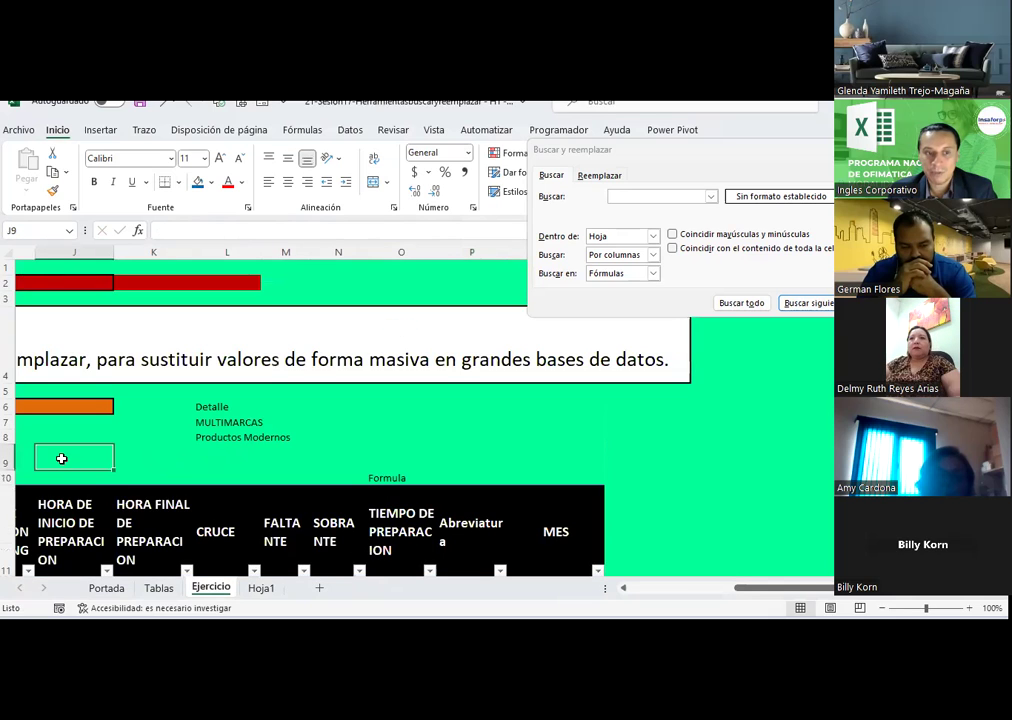
{"action": "left_click", "coordinate": [612, 197]}
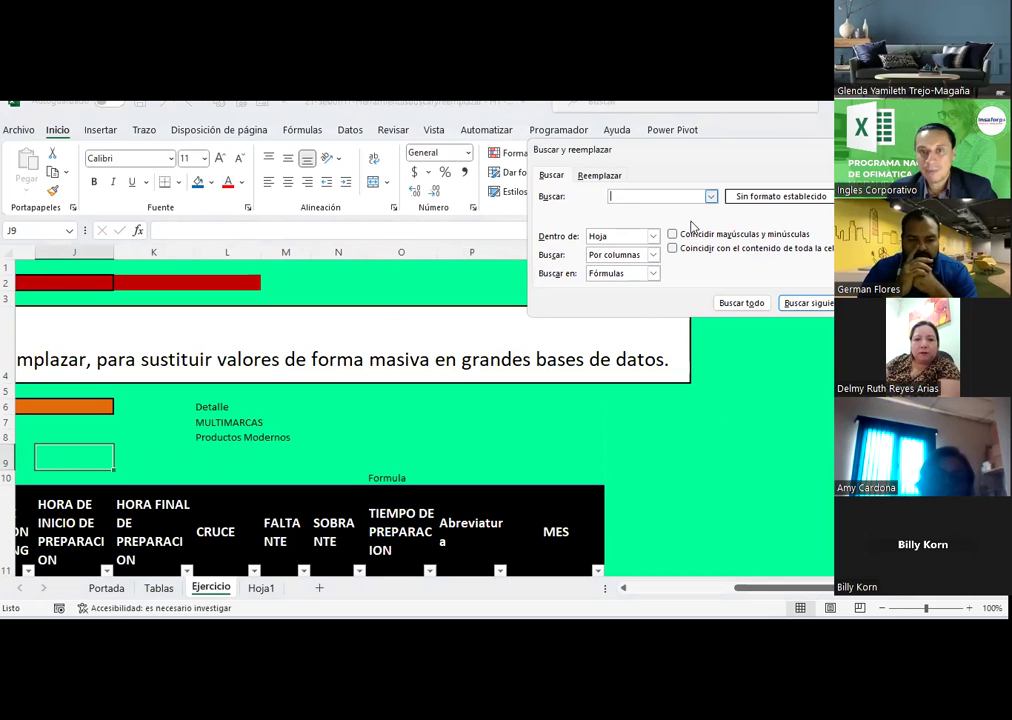
{"action": "type", "text": "EXB"}
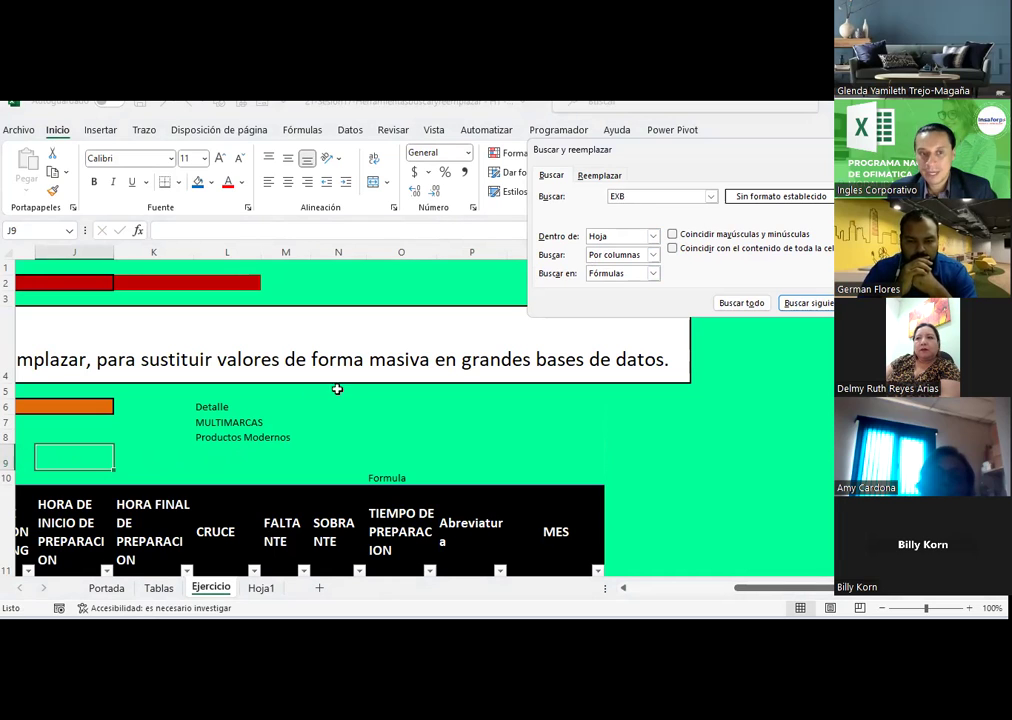
{"action": "left_click", "coordinate": [623, 256]}
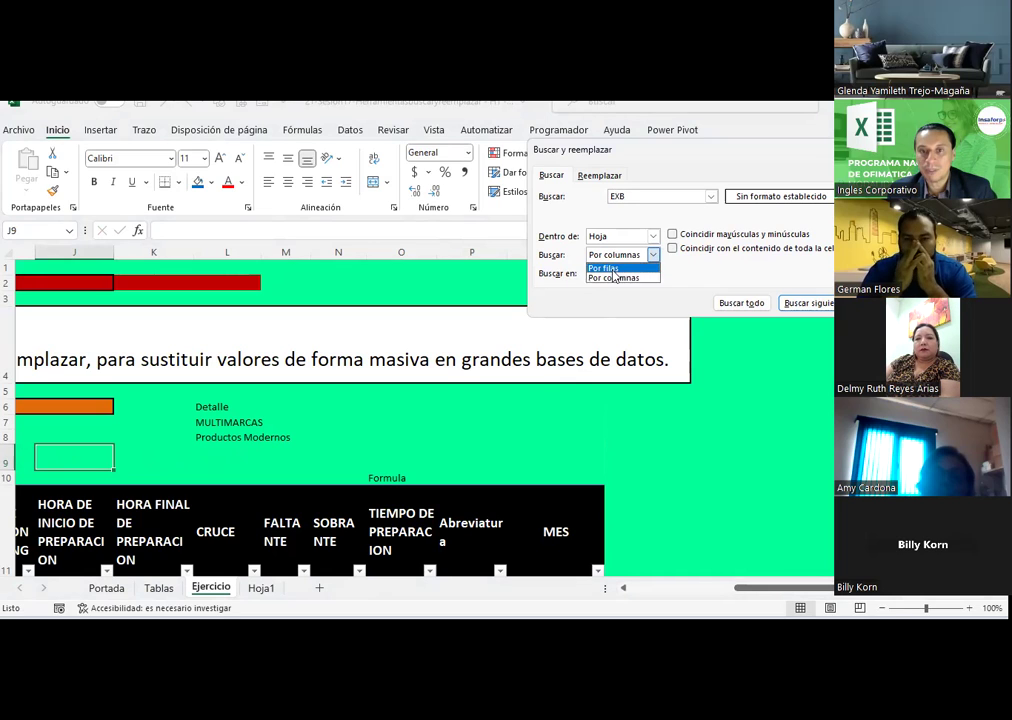
{"action": "left_click", "coordinate": [612, 267]}
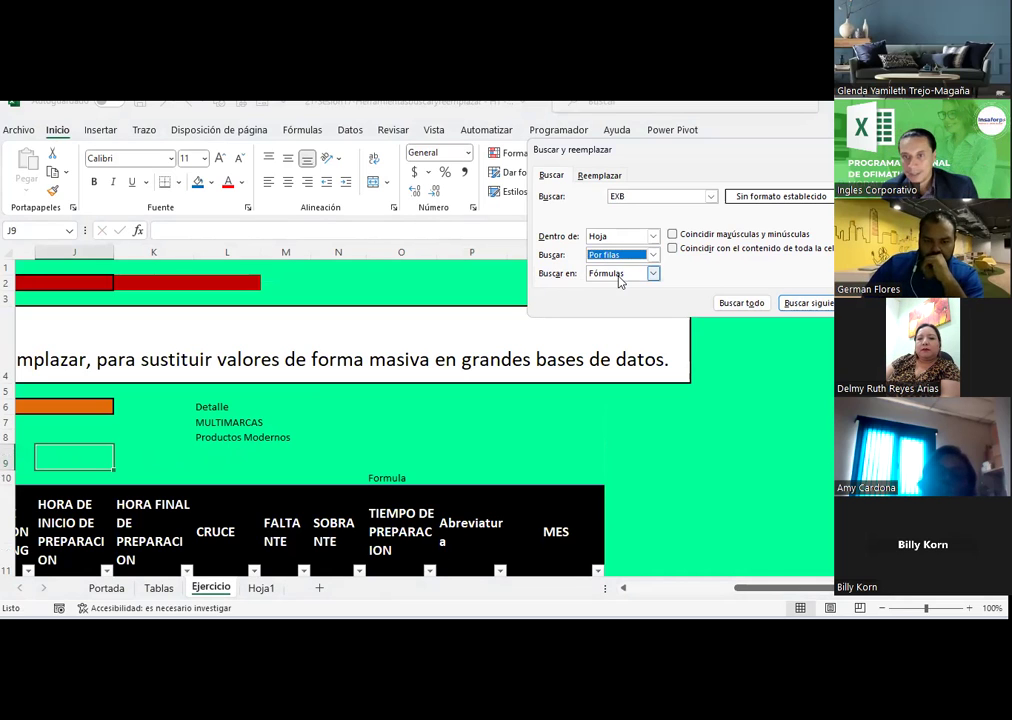
{"action": "left_click", "coordinate": [806, 305]}
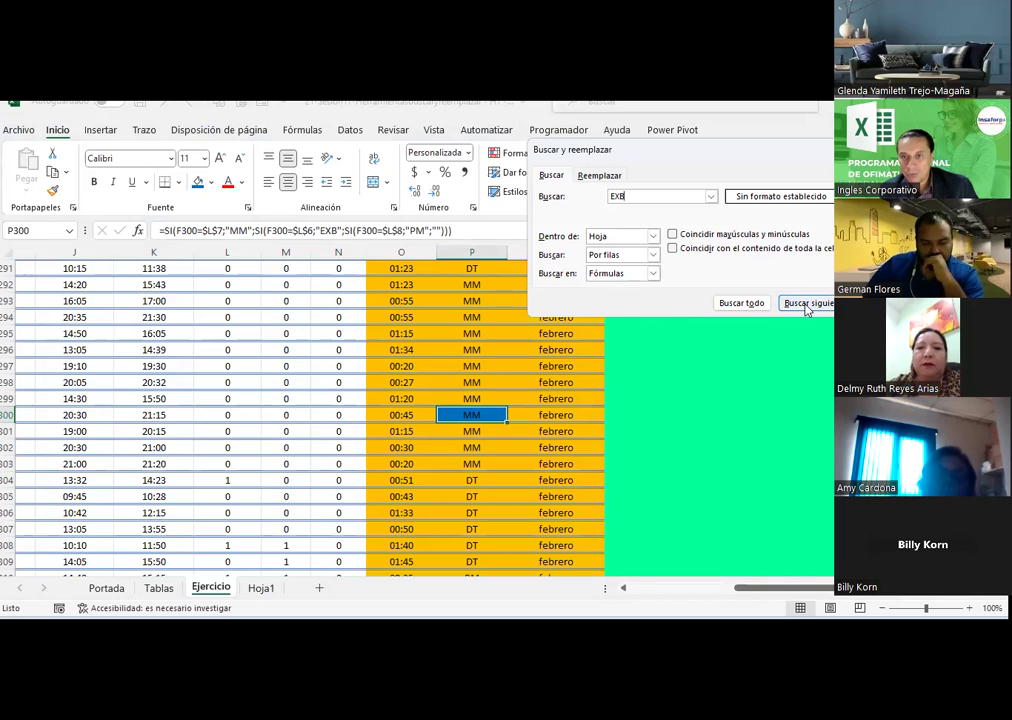
{"action": "left_click", "coordinate": [735, 303]}
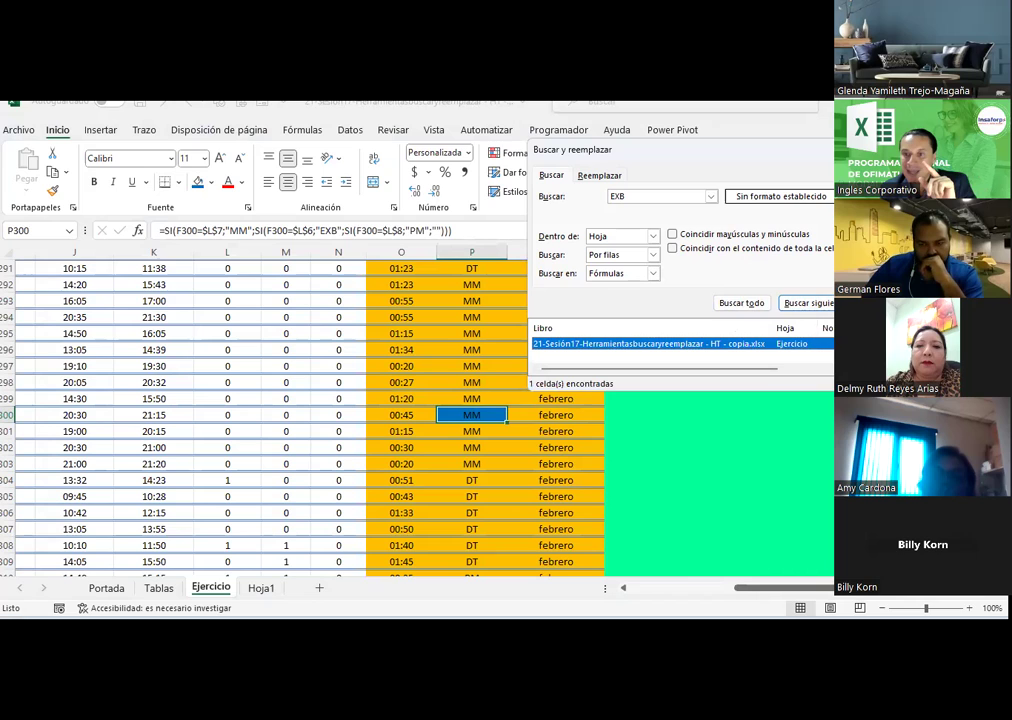
- Enlarge the Find All results to show cell $P$300, its value MM and formula
{"action": "left_click_drag", "start_coordinate": [880, 390], "coordinate": [966, 445]}
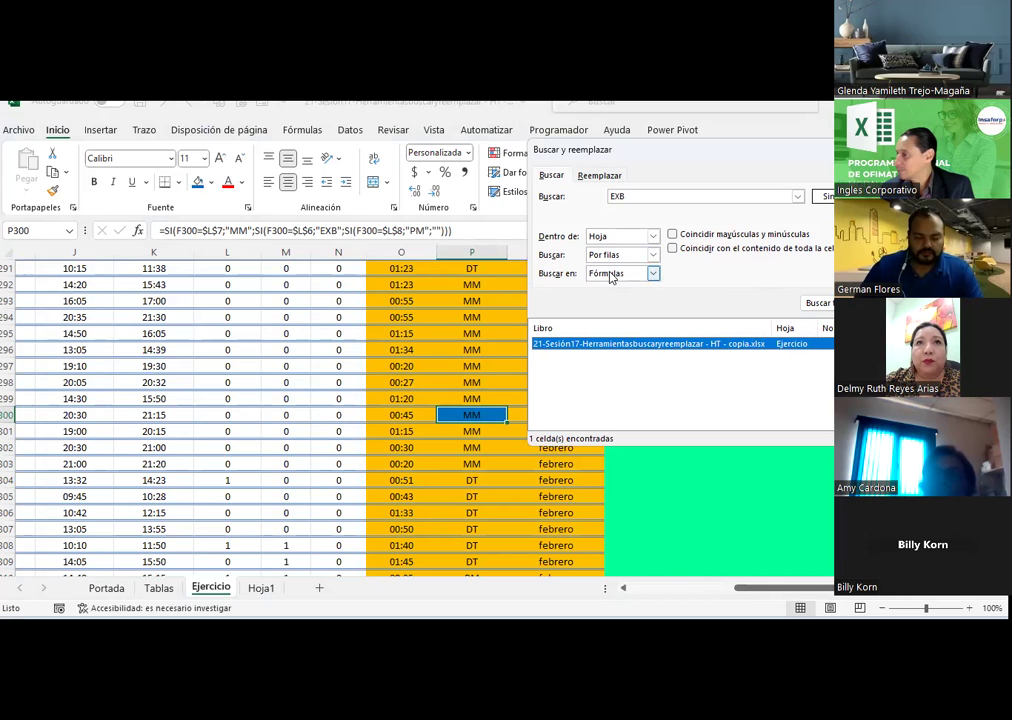
{"action": "left_click", "coordinate": [570, 482]}
{"action": "scroll", "coordinate": [443, 380], "scroll_direction": "down", "scroll_amount": 3}
{"action": "scroll", "coordinate": [652, 387], "scroll_direction": "down", "scroll_amount": 6}
{"action": "scroll", "coordinate": [652, 387], "scroll_direction": "down", "scroll_amount": 8}
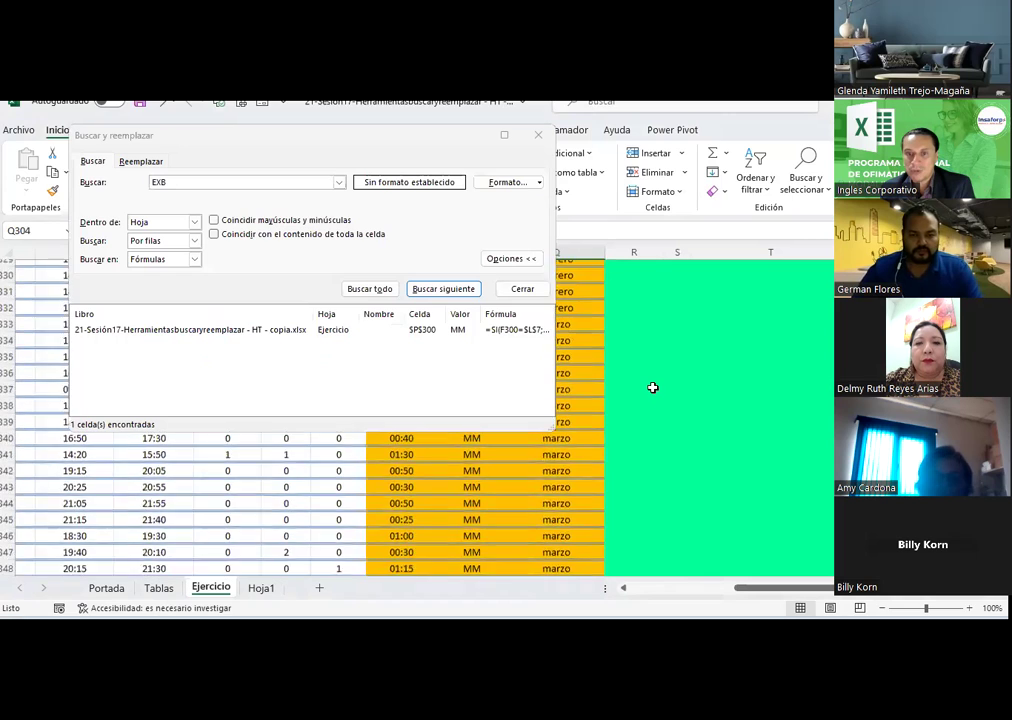
{"action": "scroll", "coordinate": [652, 387], "scroll_direction": "down", "scroll_amount": 9}
{"action": "scroll", "coordinate": [652, 387], "scroll_direction": "down", "scroll_amount": 9}
{"action": "scroll", "coordinate": [652, 387], "scroll_direction": "down", "scroll_amount": 12}
{"action": "scroll", "coordinate": [652, 387], "scroll_direction": "down", "scroll_amount": 5}
{"action": "scroll", "coordinate": [652, 387], "scroll_direction": "up", "scroll_amount": 6}
{"action": "scroll", "coordinate": [652, 387], "scroll_direction": "up", "scroll_amount": 2}
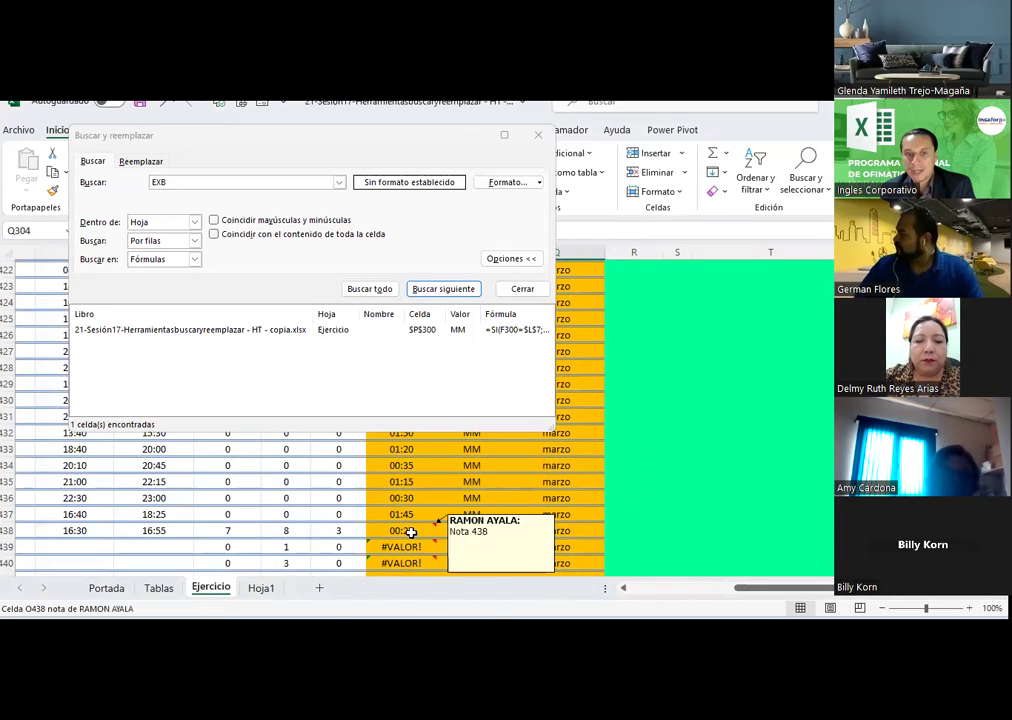
- Read the note on O438 and the comment on O442, then return to the search box
{"action": "left_click", "coordinate": [410, 531]}
{"action": "right_click", "coordinate": [410, 531]}
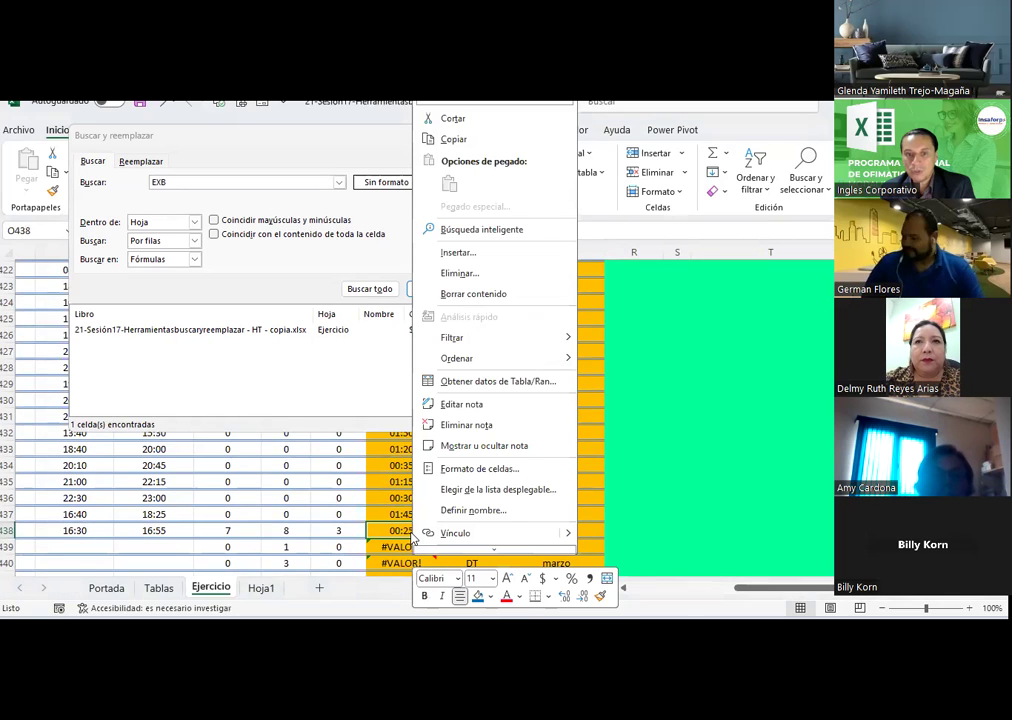
{"action": "left_click", "coordinate": [395, 529]}
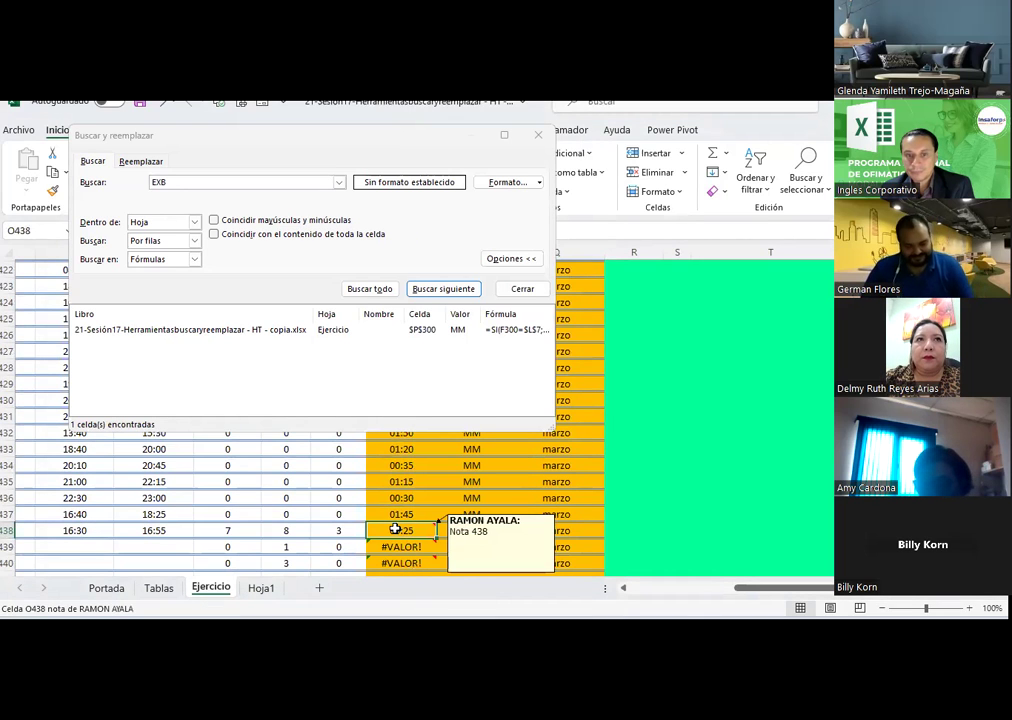
{"action": "scroll", "coordinate": [390, 517], "scroll_direction": "down", "scroll_amount": 1}
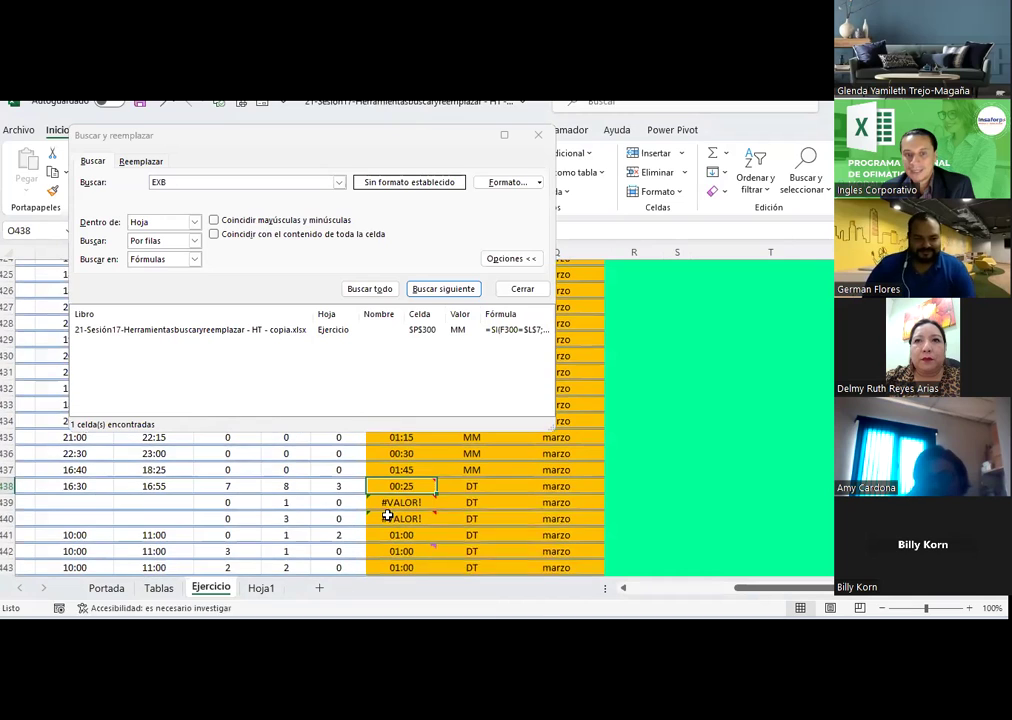
{"action": "left_click", "coordinate": [401, 550]}
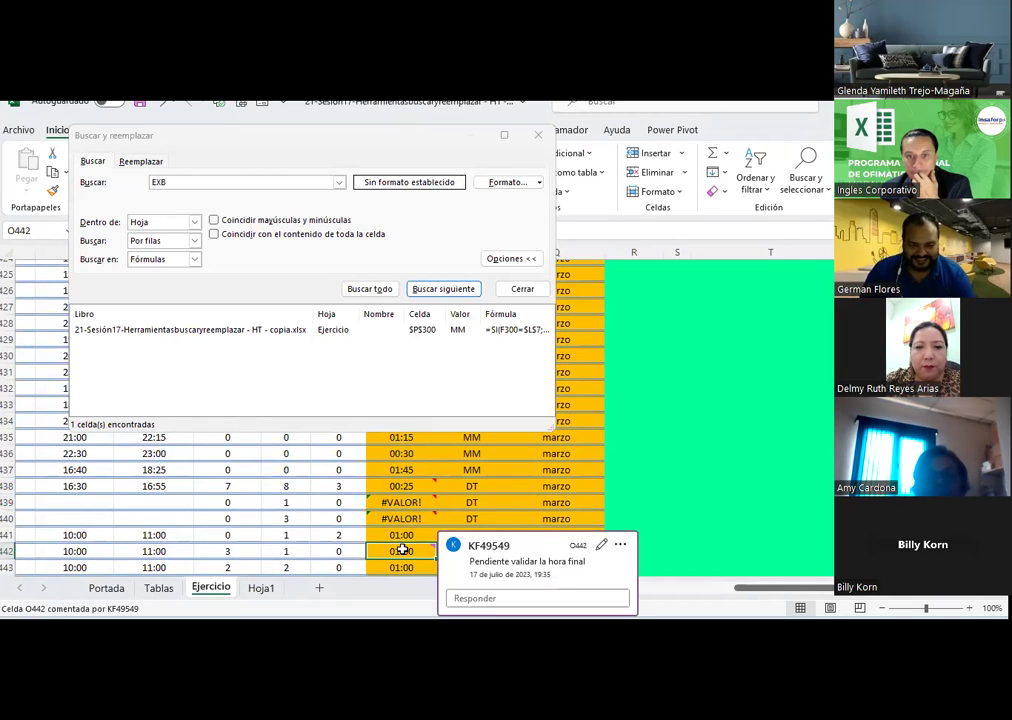
{"action": "left_click", "coordinate": [410, 485]}
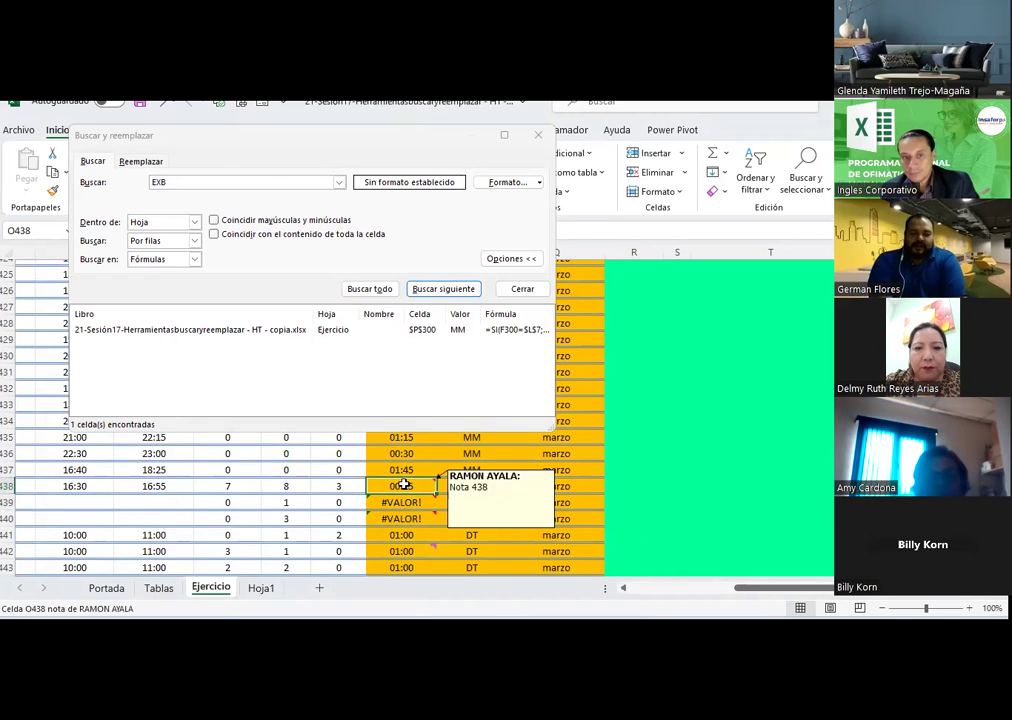
{"action": "left_click", "coordinate": [197, 181]}
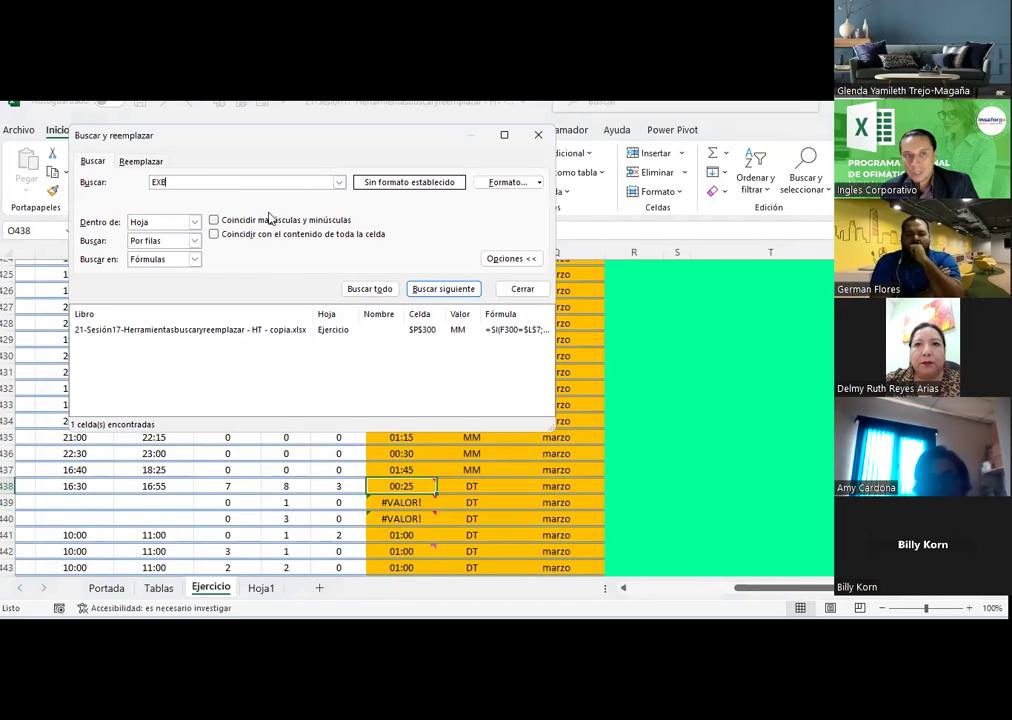
- Search Notes for 438 with Find All, finding the note on O438
{"action": "key", "text": "BackSpace"}
{"action": "key", "text": "BackSpace"}
{"action": "key", "text": "BackSpace"}
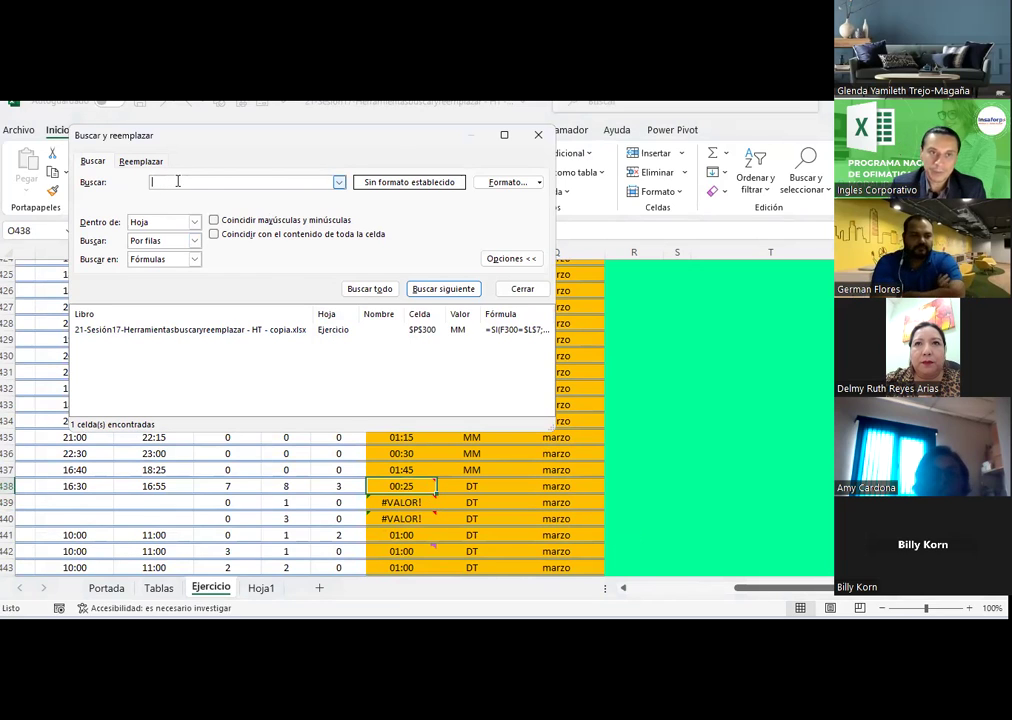
{"action": "type", "text": "438"}
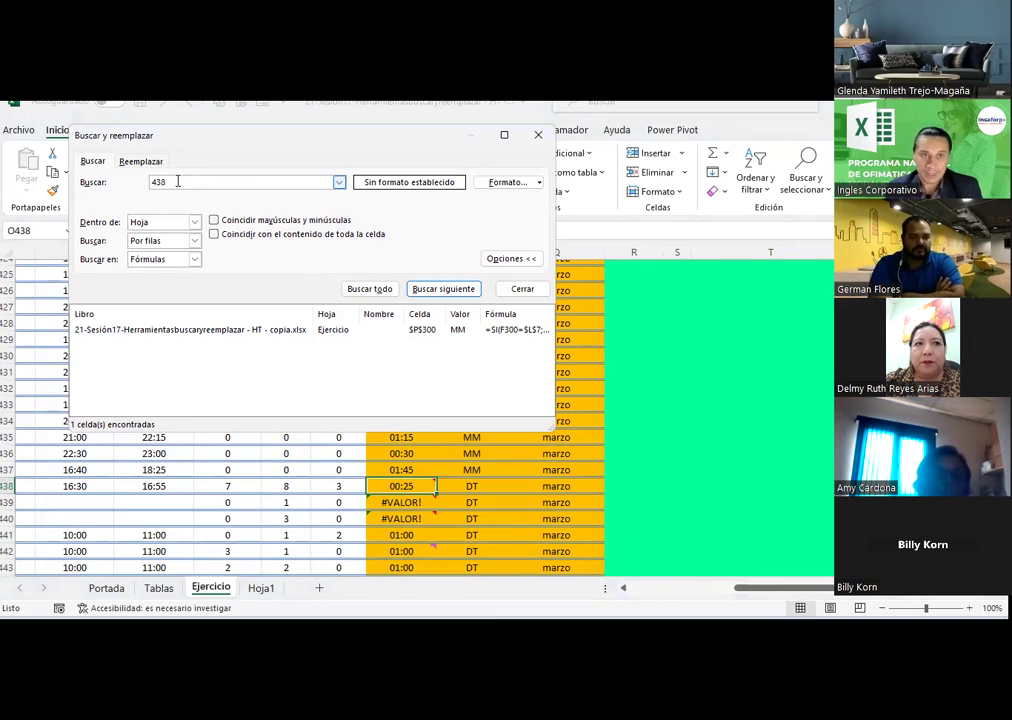
{"action": "left_click", "coordinate": [168, 260]}
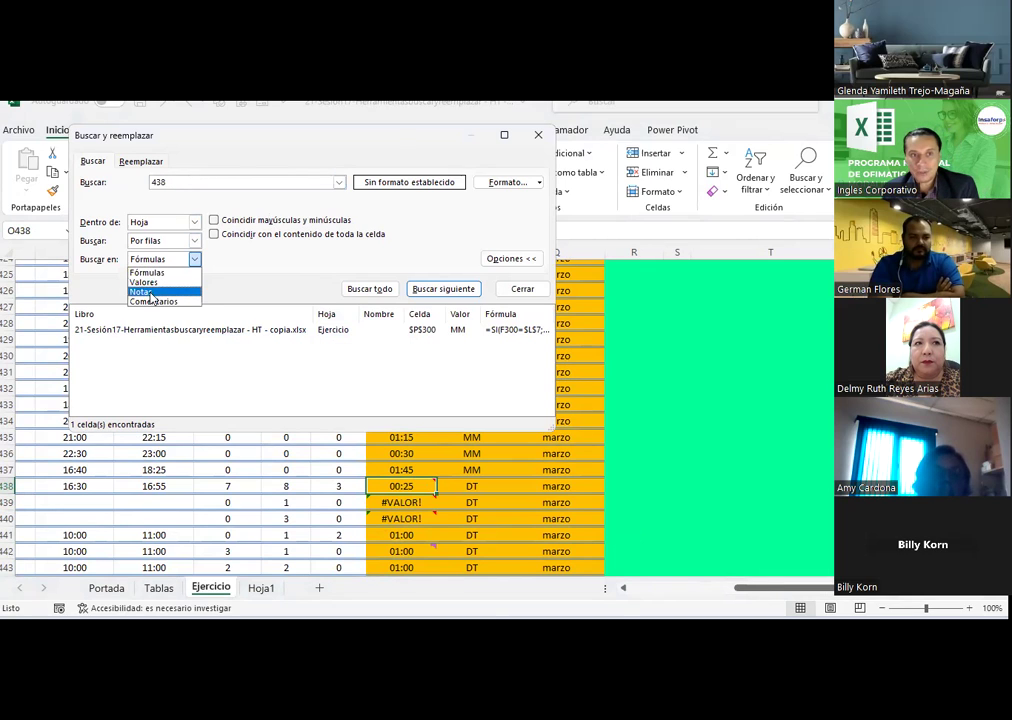
{"action": "left_click", "coordinate": [150, 292]}
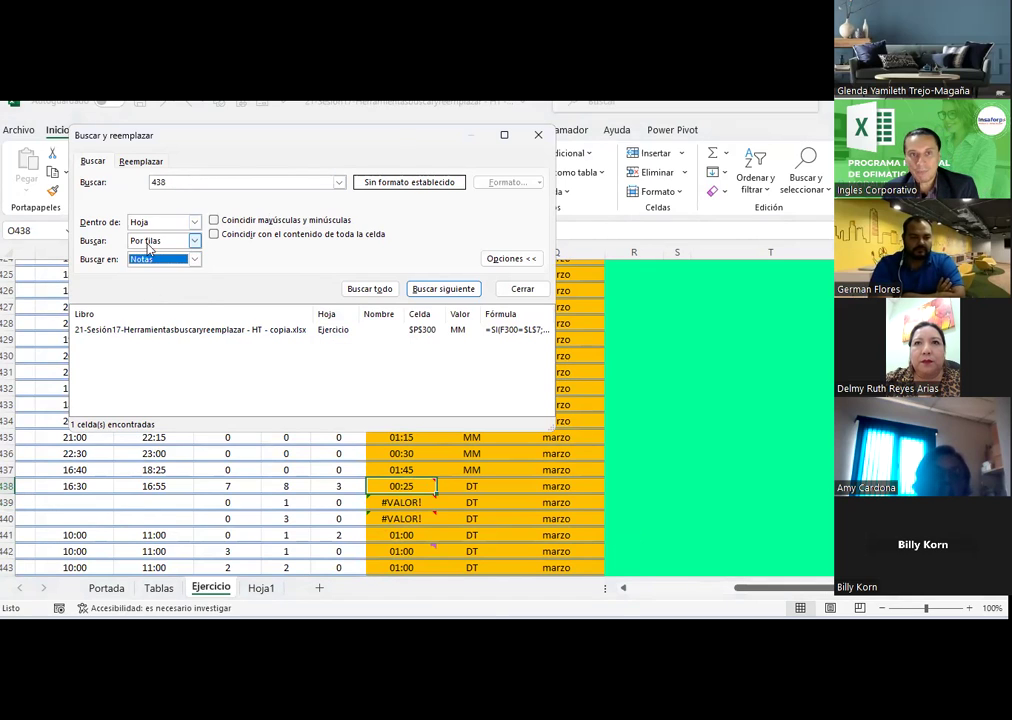
{"action": "left_click", "coordinate": [691, 356]}
{"action": "scroll", "coordinate": [691, 356], "scroll_direction": "up", "scroll_amount": 15}
{"action": "scroll", "coordinate": [691, 356], "scroll_direction": "up", "scroll_amount": 20}
{"action": "scroll", "coordinate": [691, 356], "scroll_direction": "up", "scroll_amount": 15}
{"action": "scroll", "coordinate": [691, 356], "scroll_direction": "up", "scroll_amount": 20}
{"action": "scroll", "coordinate": [691, 358], "scroll_direction": "up", "scroll_amount": 15}
{"action": "left_click", "coordinate": [591, 284]}
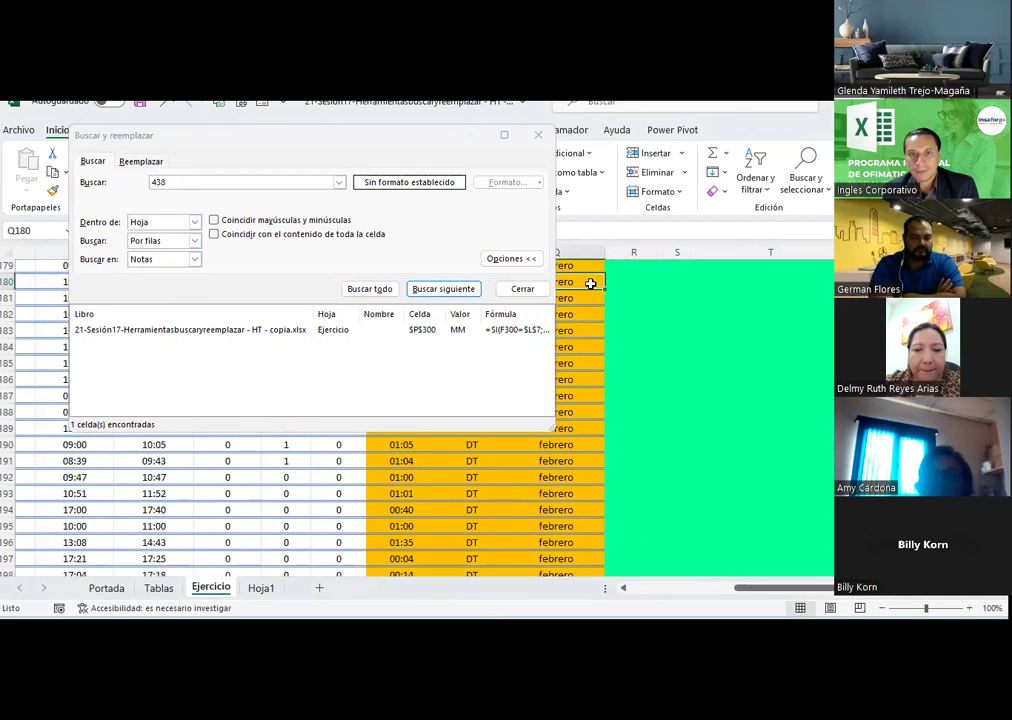
{"action": "left_click", "coordinate": [362, 294]}
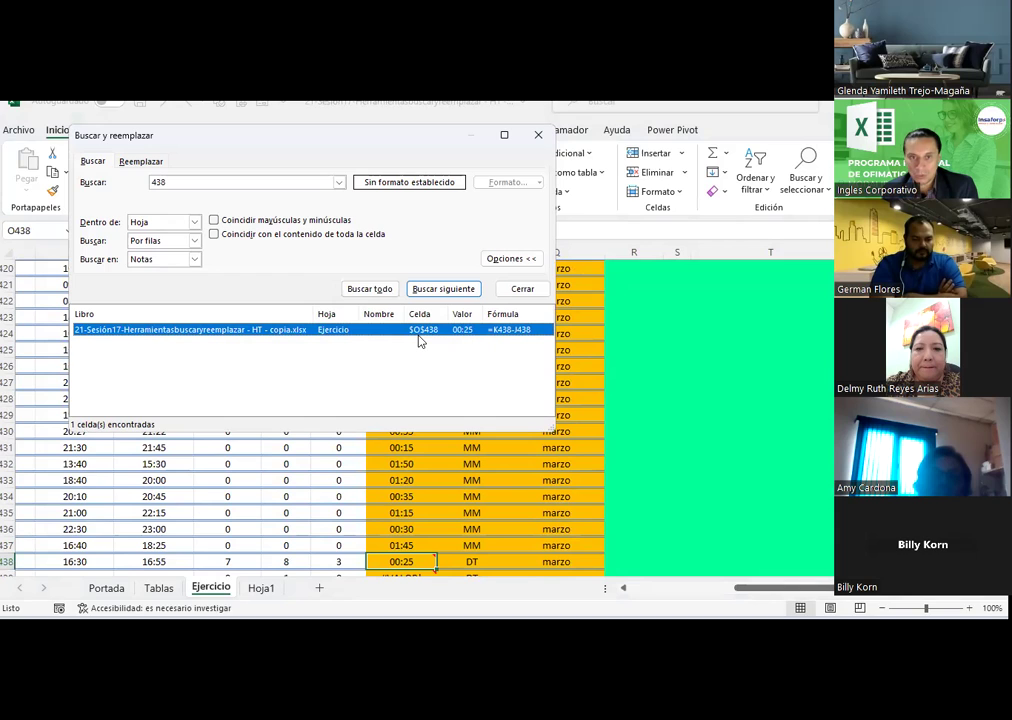
{"action": "mouse_move", "coordinate": [405, 561]}
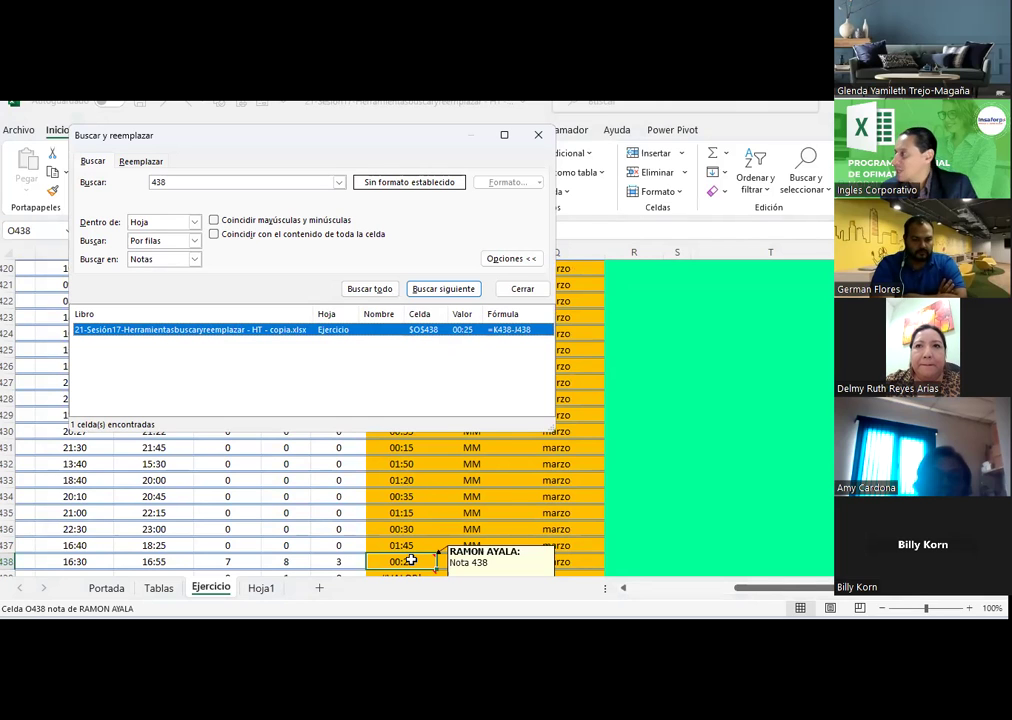
- View the note on O440 and the comment on O442, then clear the search term
{"action": "scroll", "coordinate": [474, 527], "scroll_direction": "down", "scroll_amount": 2}
{"action": "left_click", "coordinate": [418, 502]}
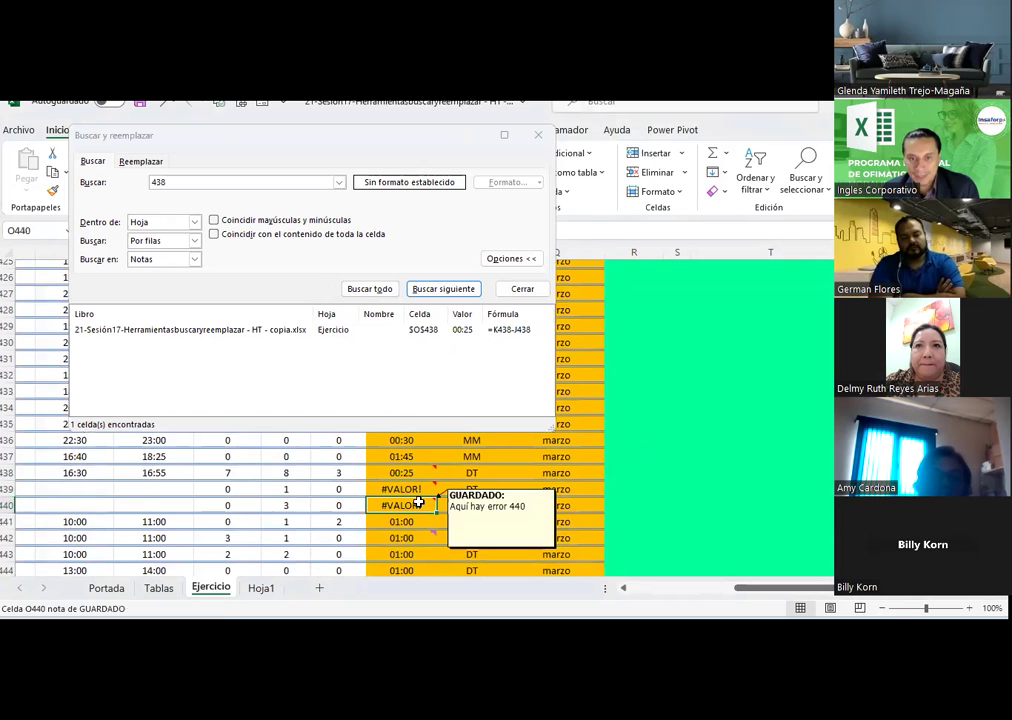
{"action": "left_click", "coordinate": [408, 538]}
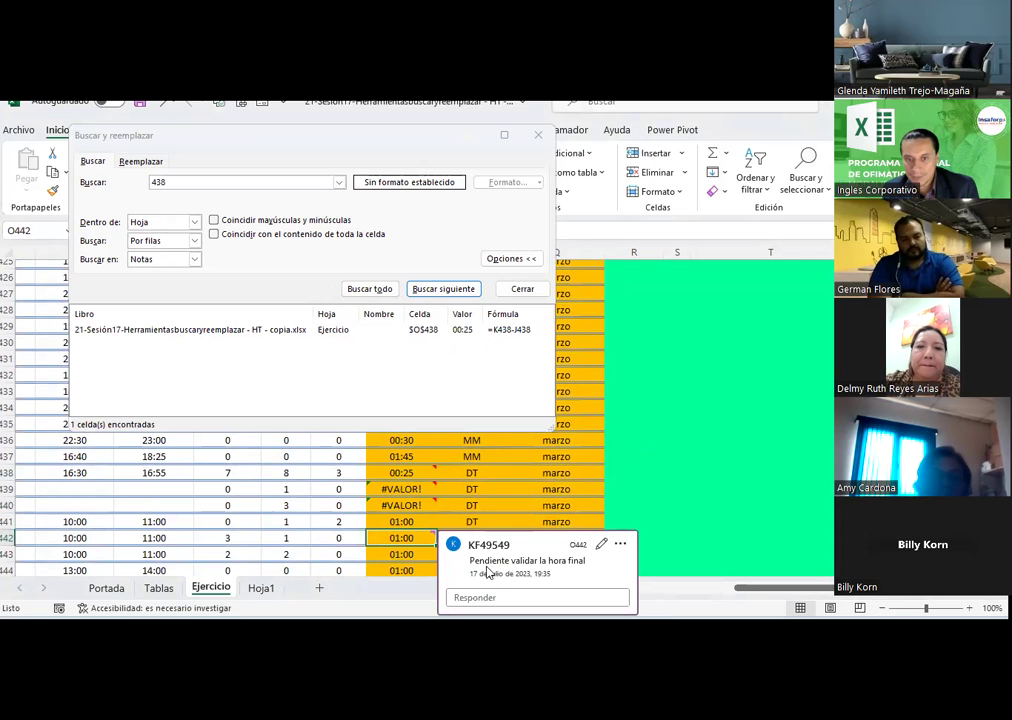
{"action": "left_click", "coordinate": [707, 437]}
{"action": "scroll", "coordinate": [707, 437], "scroll_direction": "up", "scroll_amount": 12}
{"action": "scroll", "coordinate": [707, 437], "scroll_direction": "up", "scroll_amount": 14}
{"action": "scroll", "coordinate": [707, 437], "scroll_direction": "up", "scroll_amount": 12}
{"action": "scroll", "coordinate": [707, 437], "scroll_direction": "up", "scroll_amount": 14}
{"action": "scroll", "coordinate": [707, 437], "scroll_direction": "up", "scroll_amount": 12}
{"action": "left_click", "coordinate": [600, 292]}
{"action": "left_click", "coordinate": [221, 183]}
{"action": "key", "text": "BackSpace"}
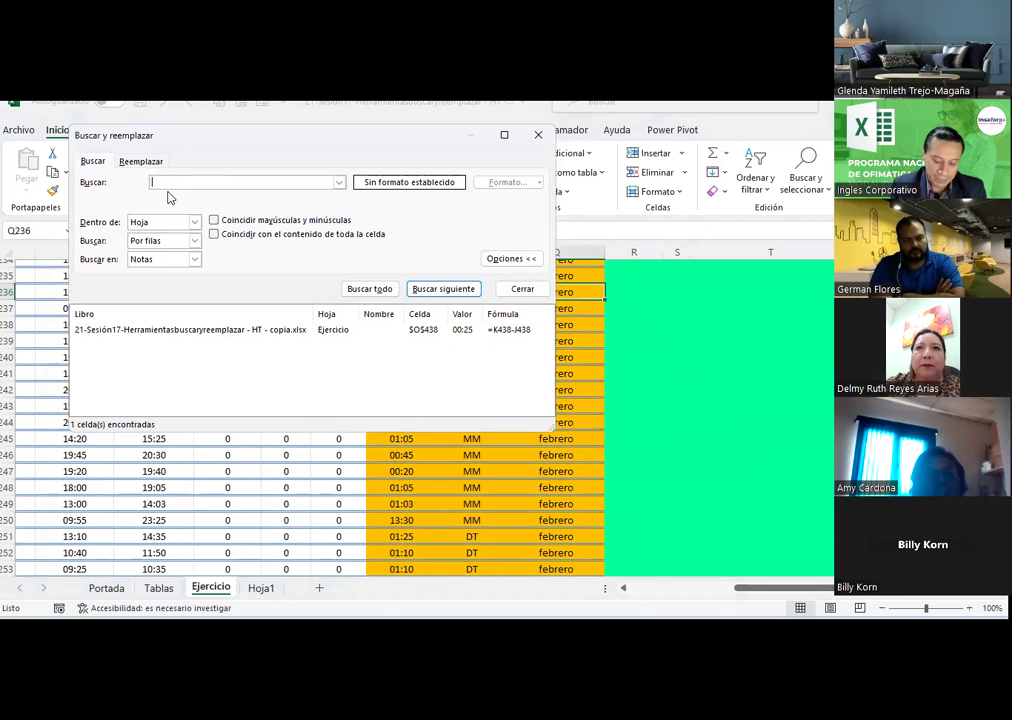
- Search Comentarios for Pendiente with Find All
{"action": "type", "text": "Pendiente"}
{"action": "left_click", "coordinate": [180, 259]}
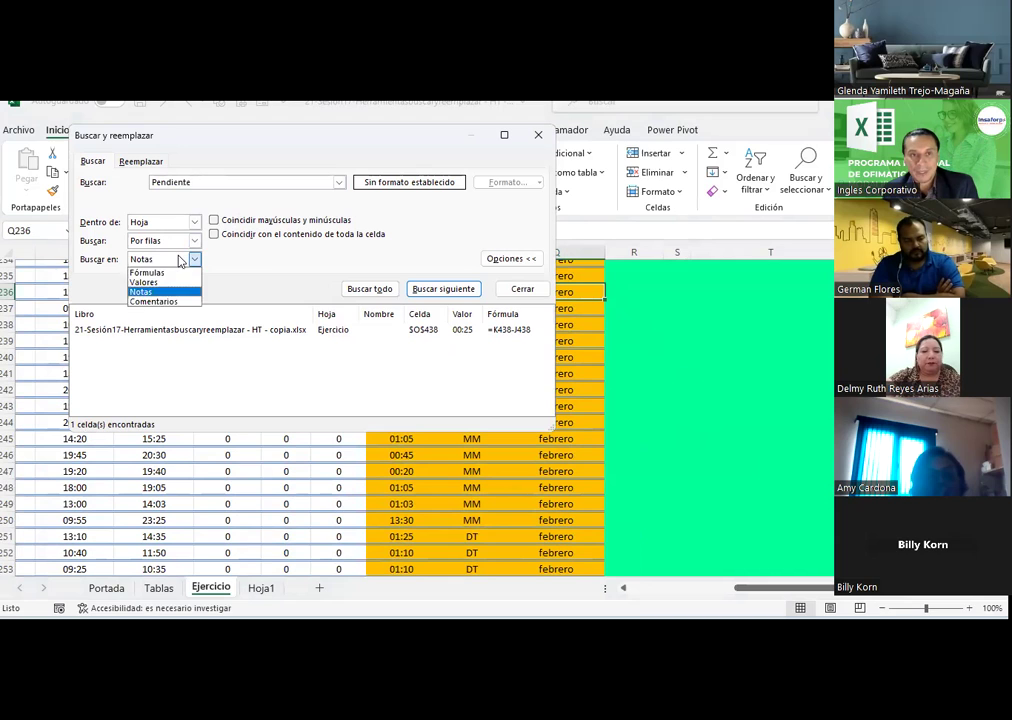
{"action": "left_click", "coordinate": [155, 302]}
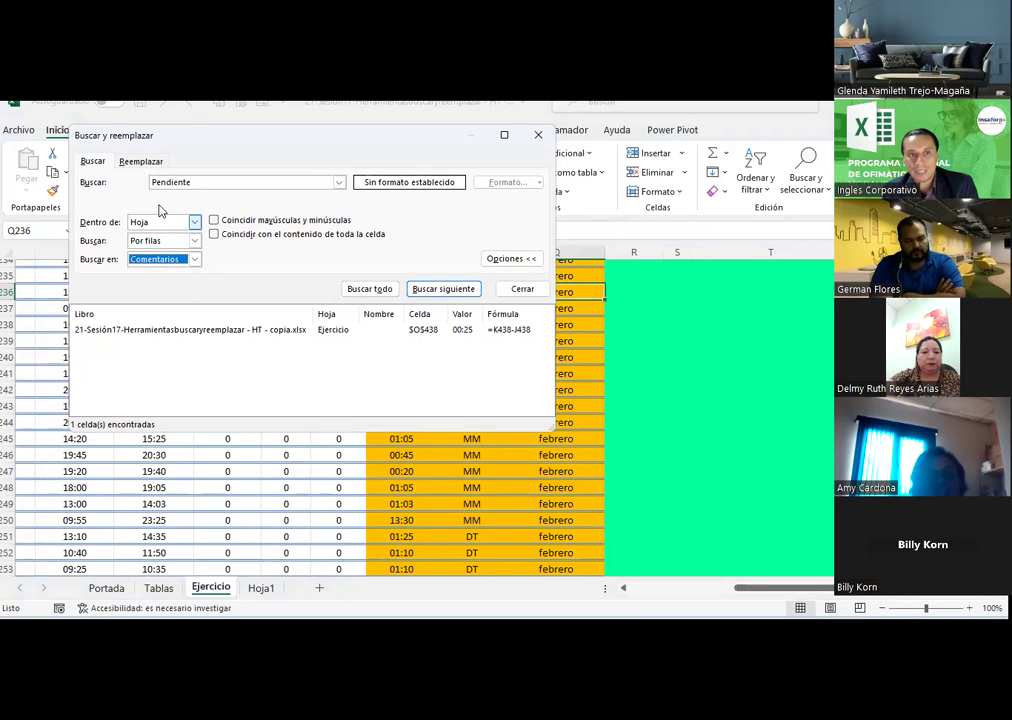
{"action": "left_click", "coordinate": [369, 288]}
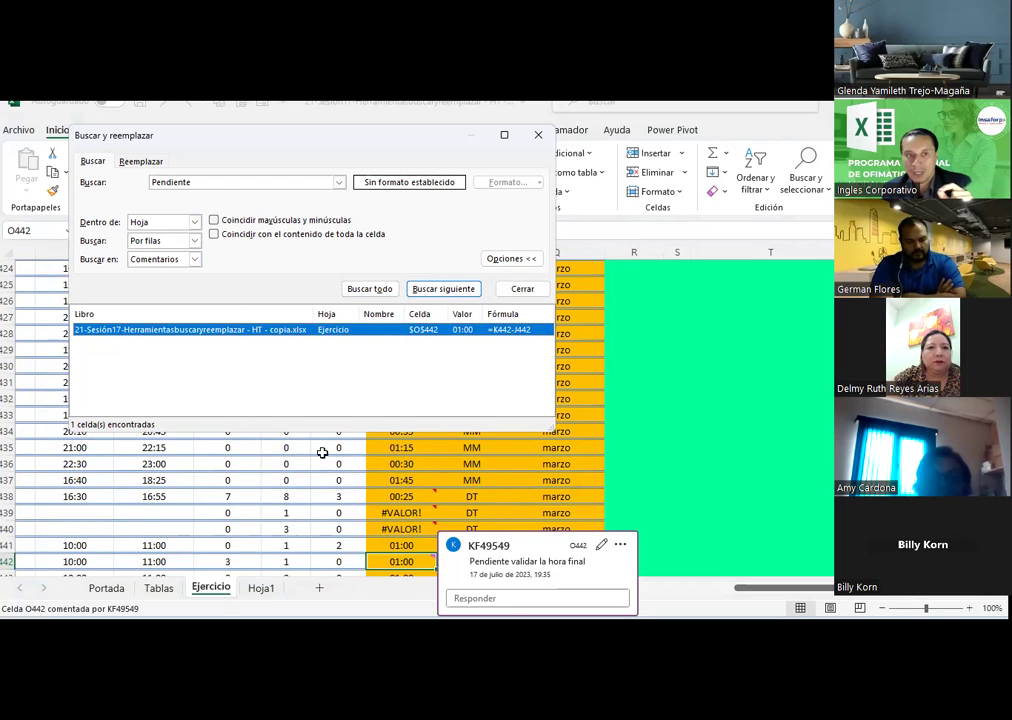
- Shorten the search term to Pendi and list matches again, finding the comment on O442
{"action": "left_click", "coordinate": [222, 183]}
{"action": "key", "text": "BackSpace"}
{"action": "key", "text": "BackSpace"}
{"action": "key", "text": "BackSpace"}
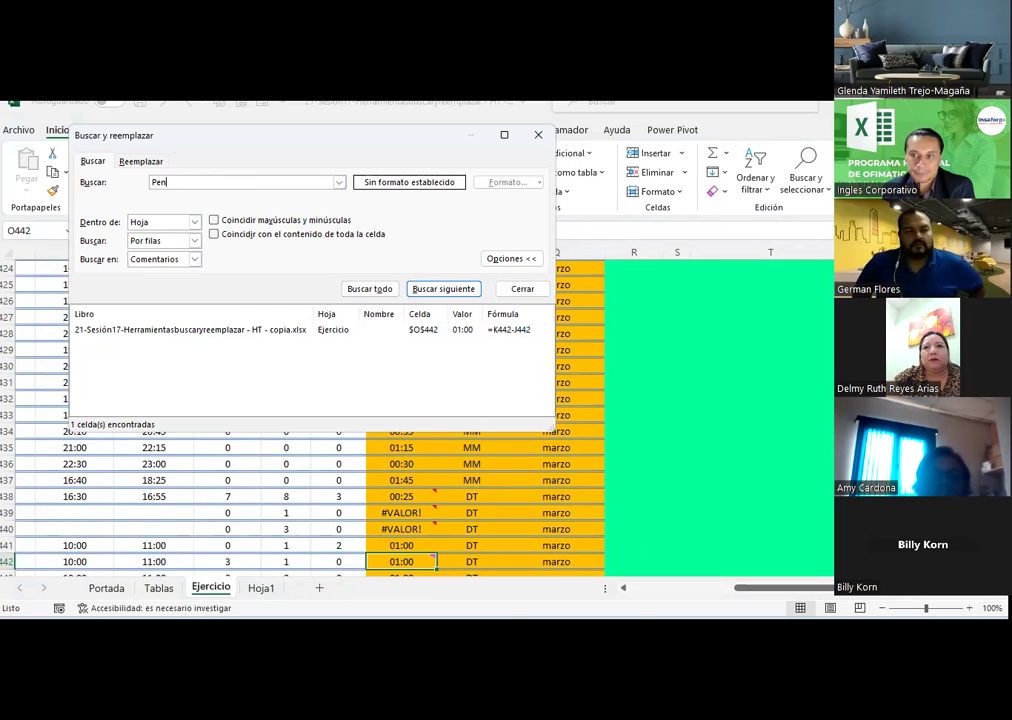
{"action": "scroll", "coordinate": [673, 441], "scroll_direction": "down", "scroll_amount": 1}
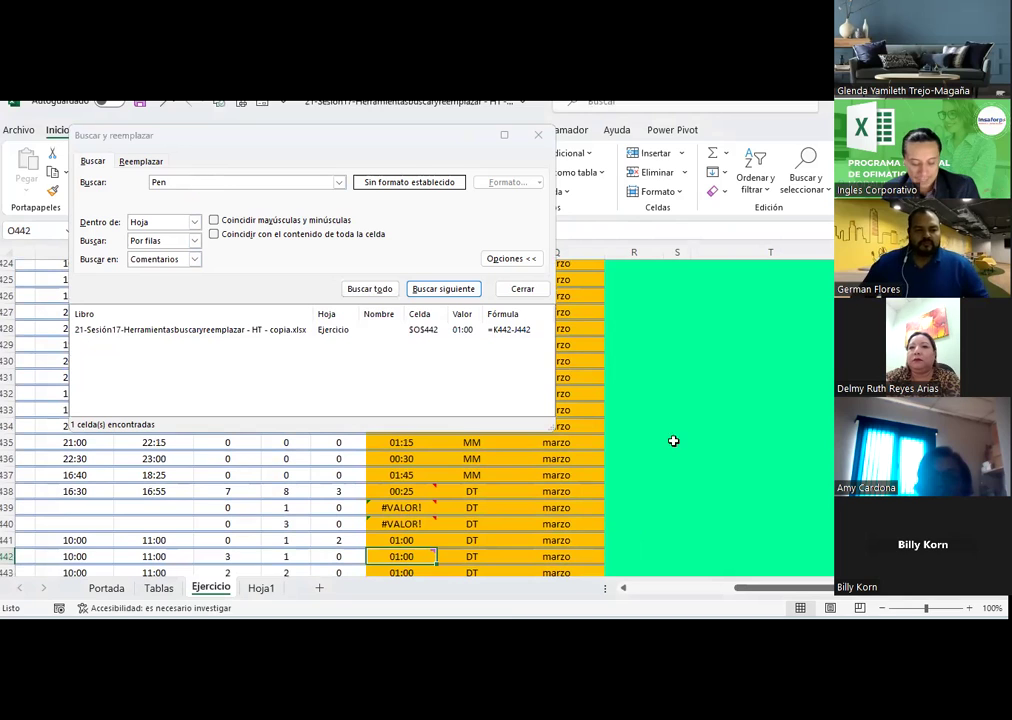
{"action": "left_click", "coordinate": [206, 182]}
{"action": "type", "text": "d"}
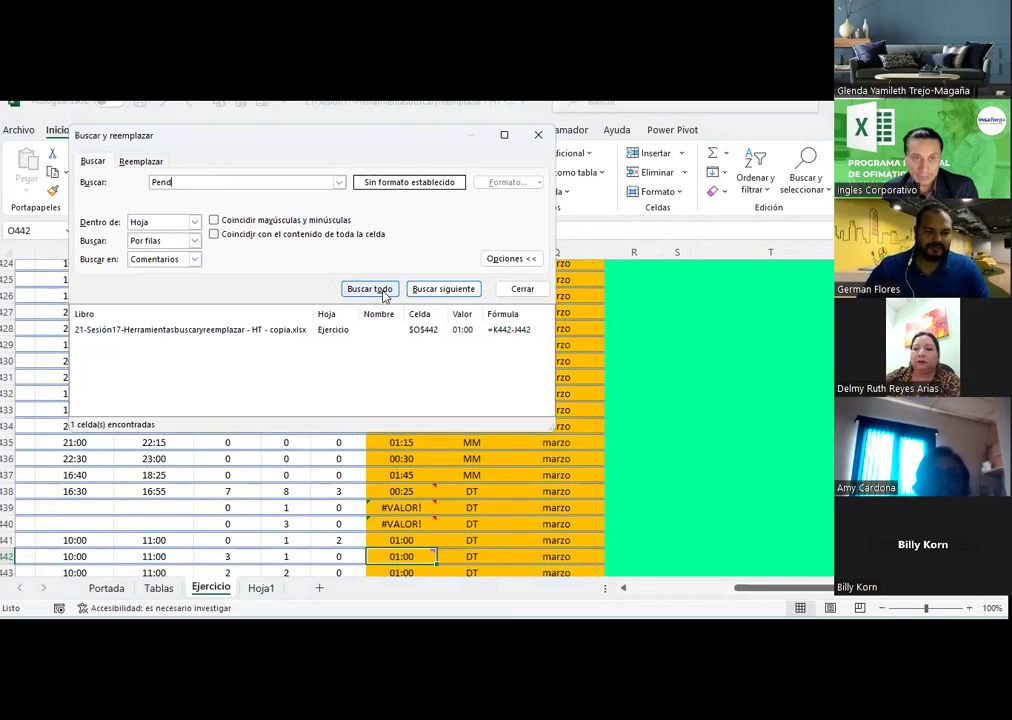
{"action": "left_click", "coordinate": [420, 291]}
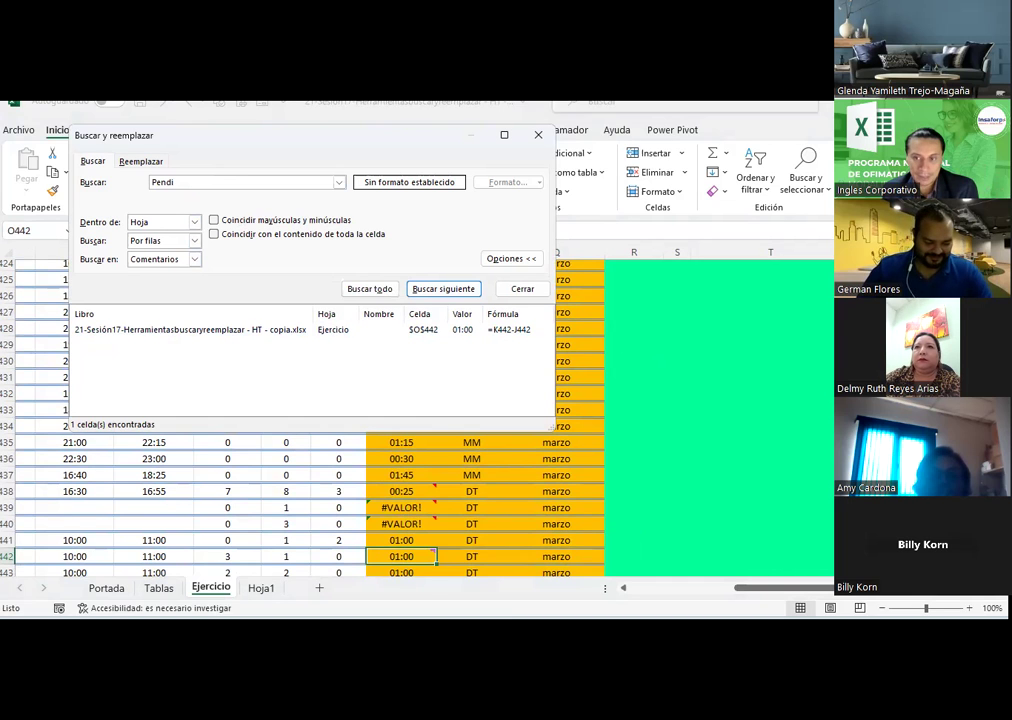
{"action": "key", "text": "Return"}
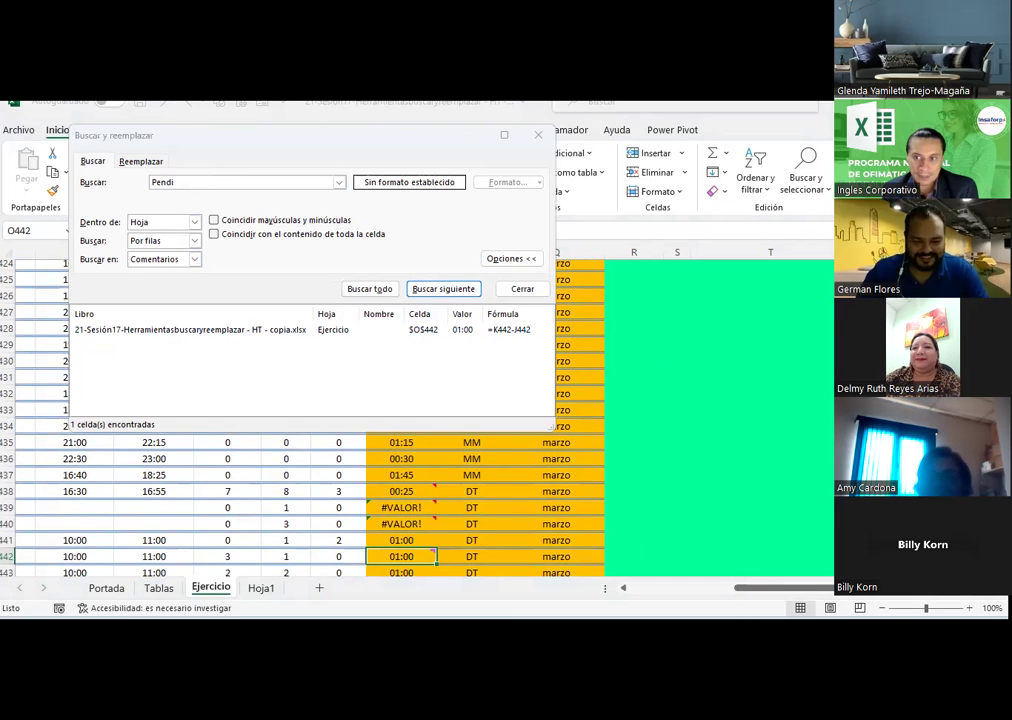
{"action": "left_click", "coordinate": [368, 289]}
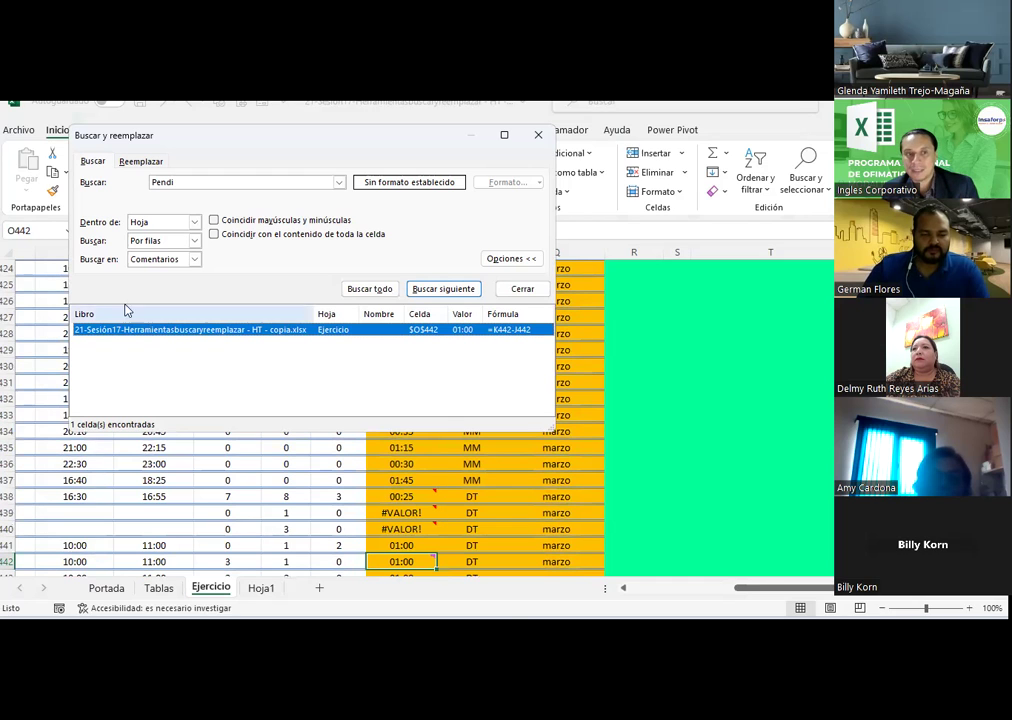
- Keep Comentarios as the search target and scroll back up the sheet
{"action": "left_click", "coordinate": [155, 260]}
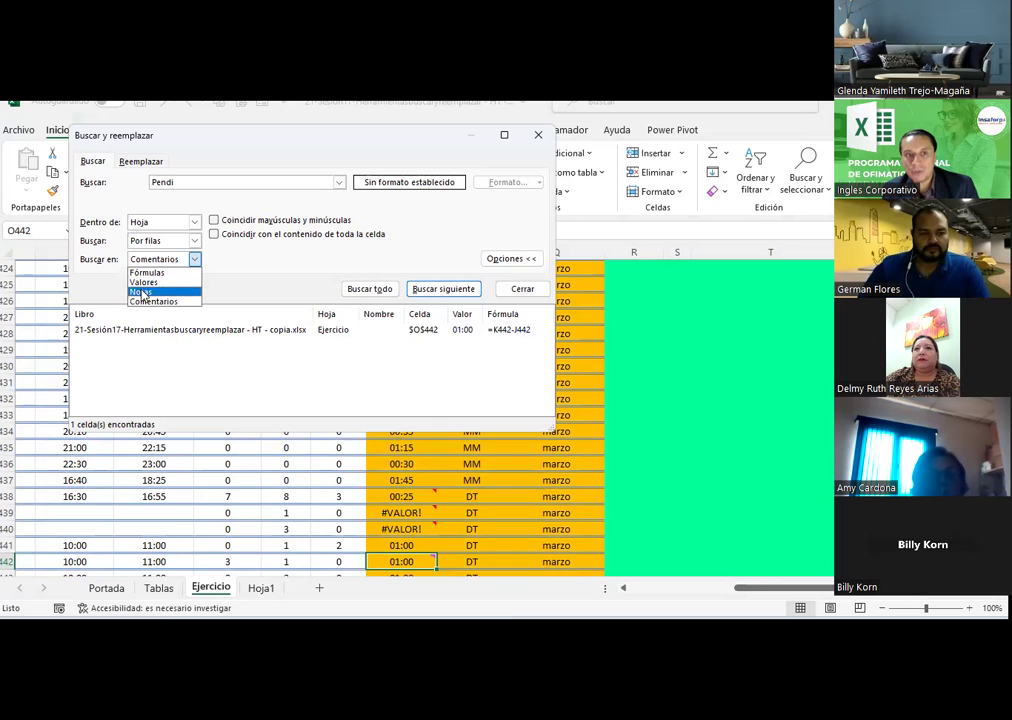
{"action": "left_click", "coordinate": [444, 481]}
{"action": "scroll", "coordinate": [444, 481], "scroll_direction": "up", "scroll_amount": 1}
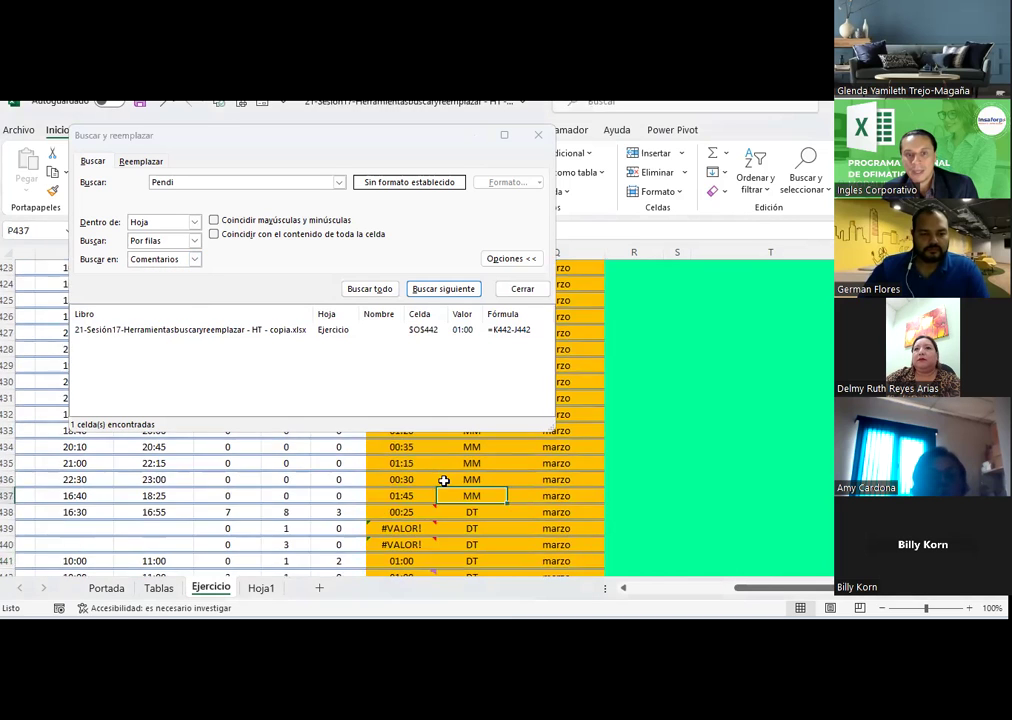
{"action": "scroll", "coordinate": [444, 481], "scroll_direction": "up", "scroll_amount": 9}
{"action": "scroll", "coordinate": [444, 481], "scroll_direction": "up", "scroll_amount": 9}
{"action": "scroll", "coordinate": [443, 481], "scroll_direction": "up", "scroll_amount": 10}
{"action": "scroll", "coordinate": [440, 478], "scroll_direction": "up", "scroll_amount": 10}
{"action": "scroll", "coordinate": [440, 478], "scroll_direction": "up", "scroll_amount": 10}
{"action": "scroll", "coordinate": [440, 478], "scroll_direction": "up", "scroll_amount": 10}
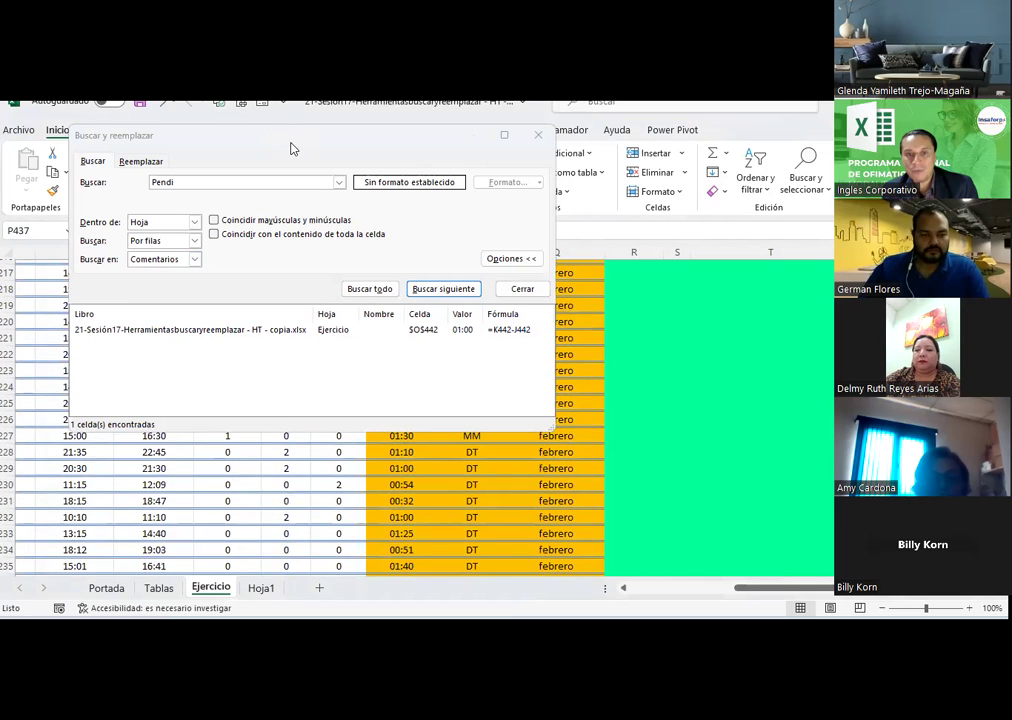
- Move the Find dialog right, check formulas in P205 and P209, and keep Buscar en as Comentarios
{"action": "left_click_drag", "start_coordinate": [283, 130], "coordinate": [753, 118]}
{"action": "scroll", "coordinate": [501, 361], "scroll_direction": "up", "scroll_amount": 2}
{"action": "scroll", "coordinate": [501, 361], "scroll_direction": "up", "scroll_amount": 4}
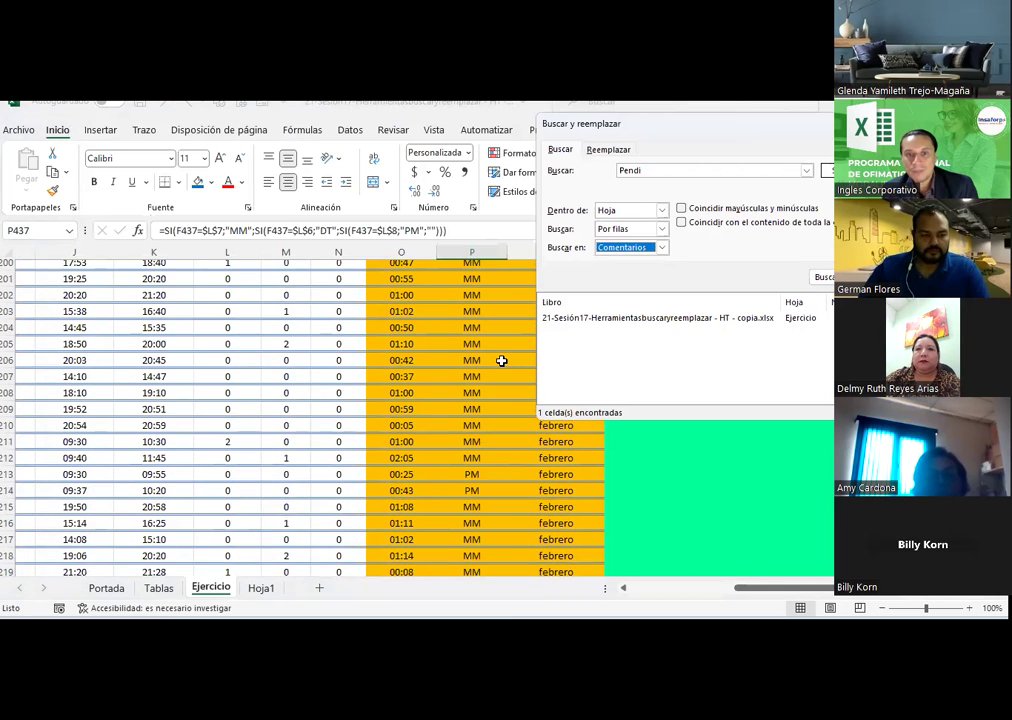
{"action": "left_click", "coordinate": [470, 343]}
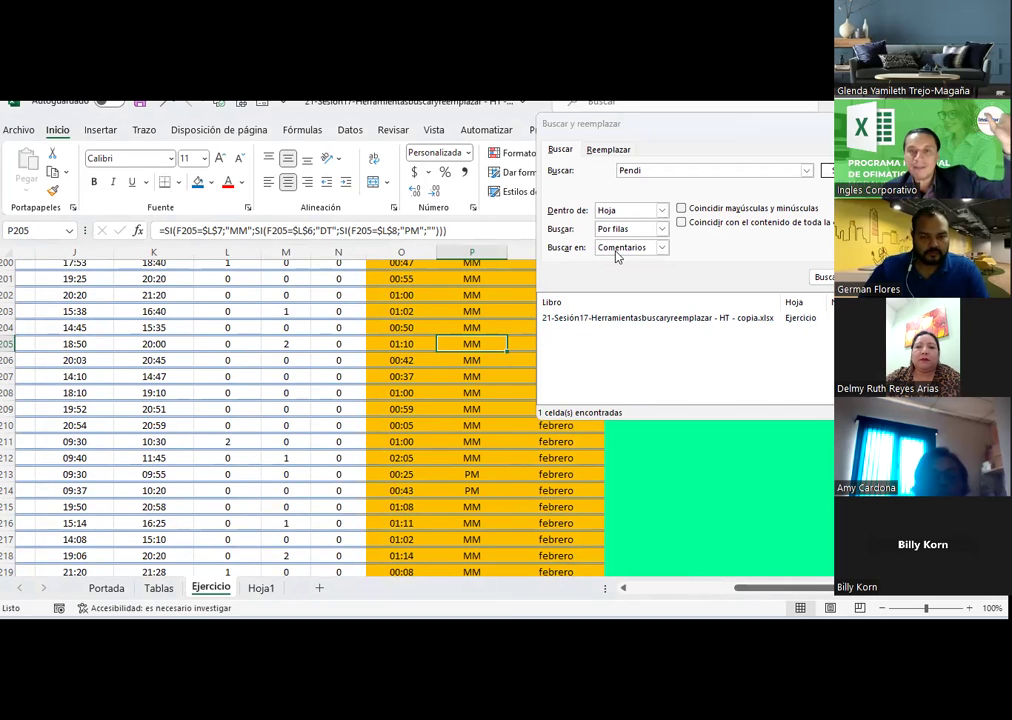
{"action": "left_click", "coordinate": [479, 408]}
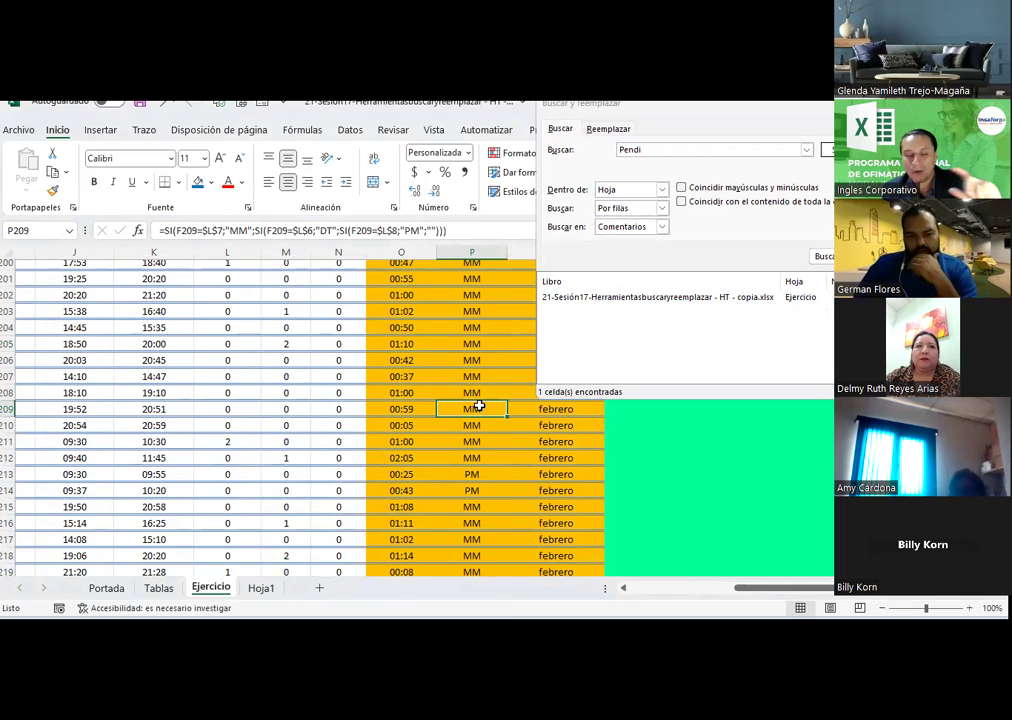
{"action": "left_click", "coordinate": [660, 228]}
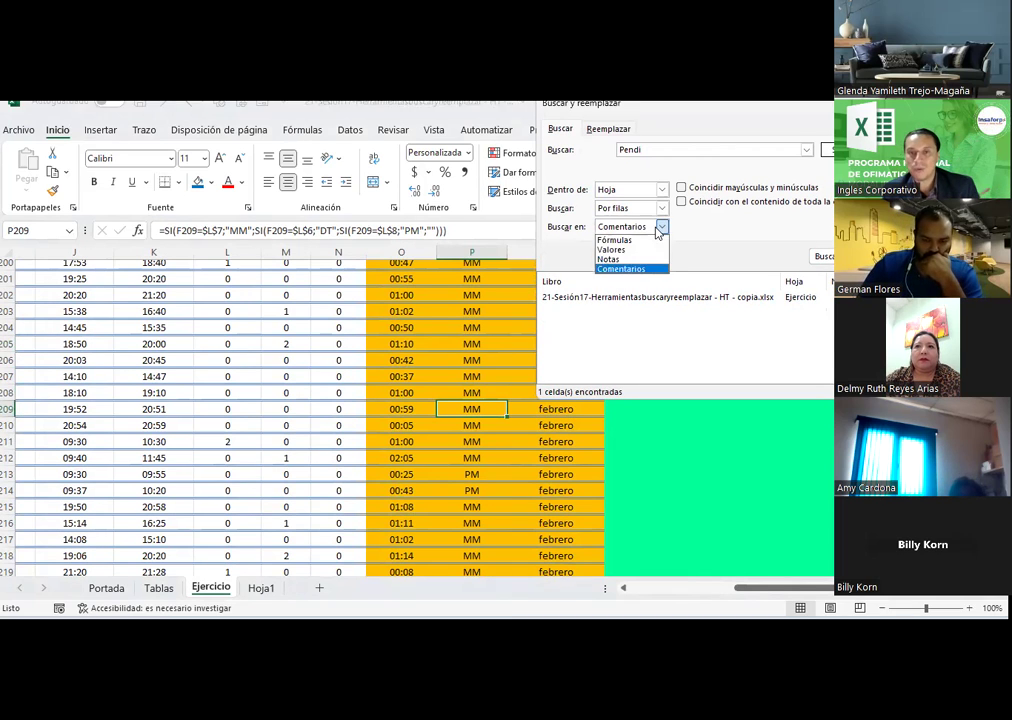
{"action": "left_click", "coordinate": [659, 229]}
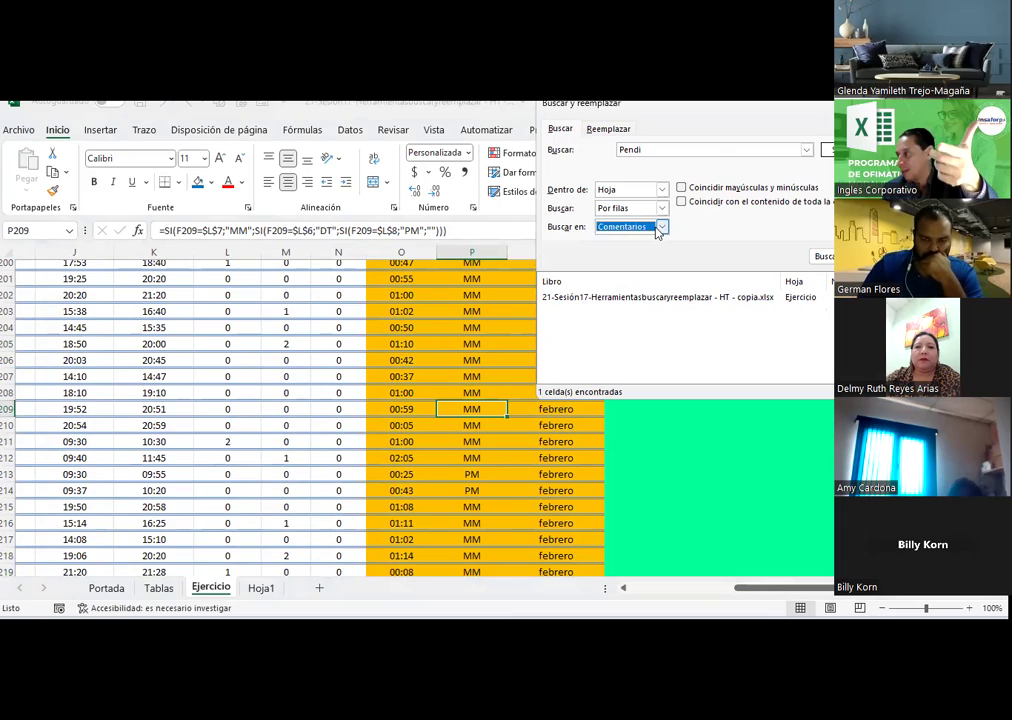
- Inspect the note and formula in cell O438 and the comment on cell O442
{"action": "scroll", "coordinate": [500, 449], "scroll_direction": "down", "scroll_amount": 2}
{"action": "scroll", "coordinate": [500, 449], "scroll_direction": "down", "scroll_amount": 9}
{"action": "scroll", "coordinate": [495, 449], "scroll_direction": "down", "scroll_amount": 9}
{"action": "scroll", "coordinate": [480, 450], "scroll_direction": "down", "scroll_amount": 9}
{"action": "scroll", "coordinate": [466, 451], "scroll_direction": "down", "scroll_amount": 8}
{"action": "scroll", "coordinate": [466, 451], "scroll_direction": "down", "scroll_amount": 12}
{"action": "scroll", "coordinate": [466, 451], "scroll_direction": "down", "scroll_amount": 12}
{"action": "scroll", "coordinate": [465, 450], "scroll_direction": "down", "scroll_amount": 6}
{"action": "scroll", "coordinate": [463, 450], "scroll_direction": "down", "scroll_amount": 13}
{"action": "scroll", "coordinate": [463, 450], "scroll_direction": "up", "scroll_amount": 5}
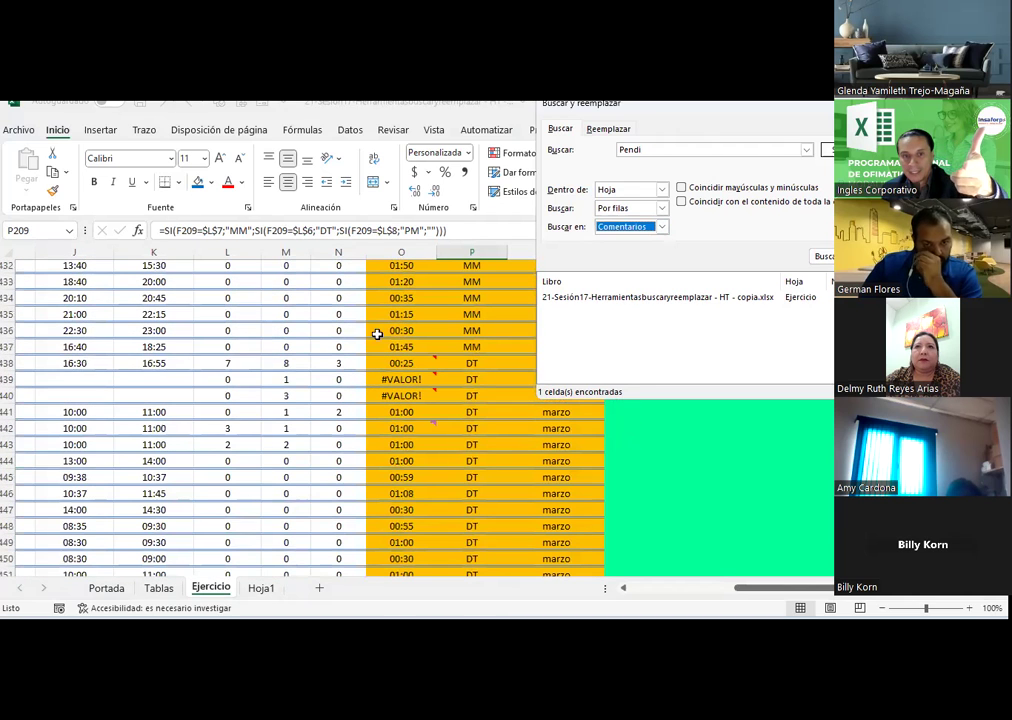
{"action": "left_click", "coordinate": [383, 364]}
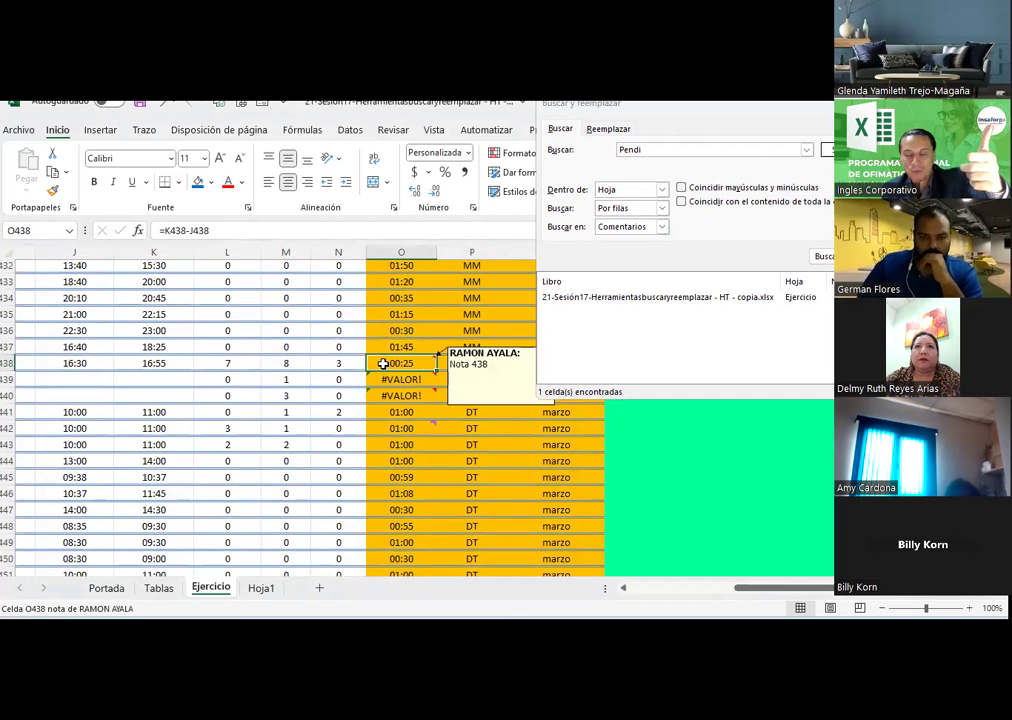
{"action": "left_click", "coordinate": [408, 427]}
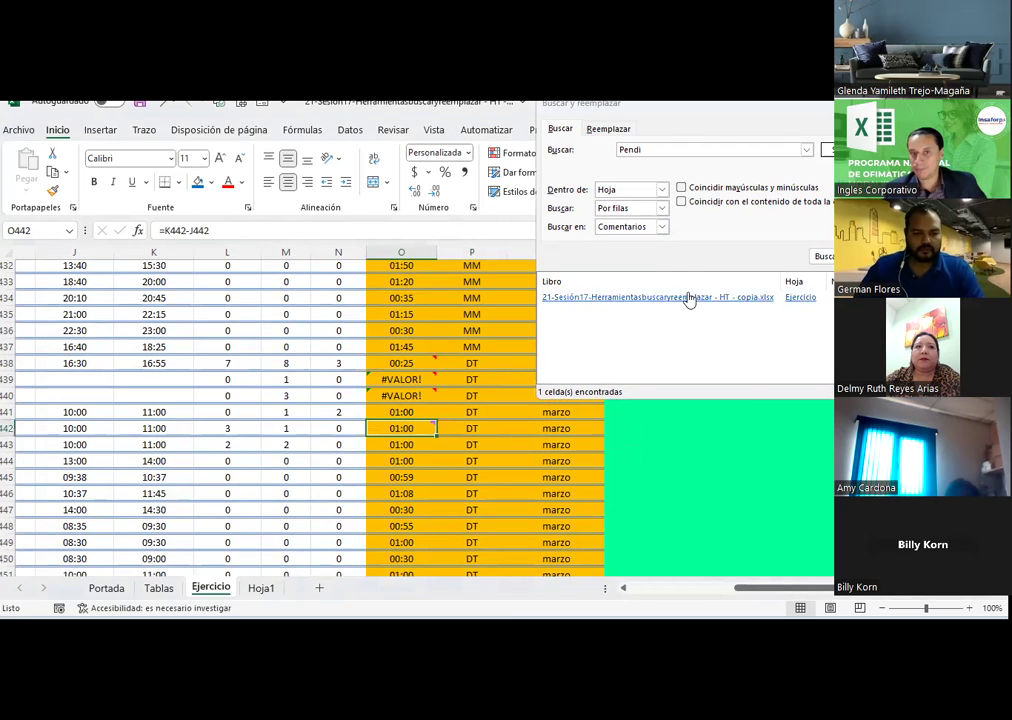
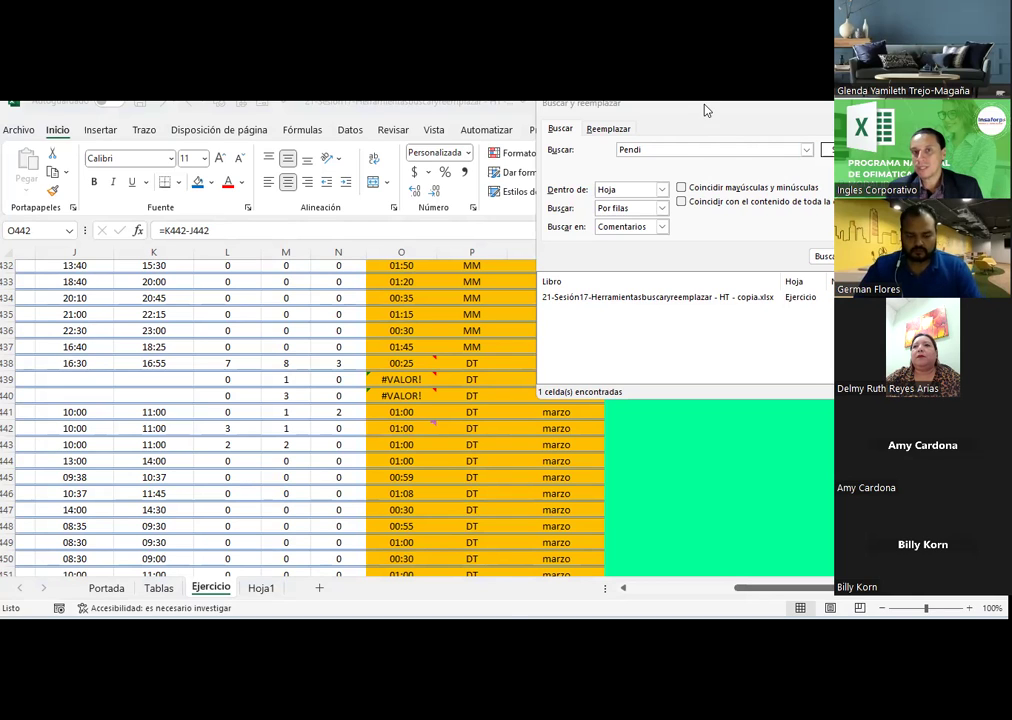
- Move the Buscar y reemplazar dialog over the sheet and resize it wider and shorter
{"action": "left_click_drag", "start_coordinate": [705, 111], "coordinate": [468, 154]}
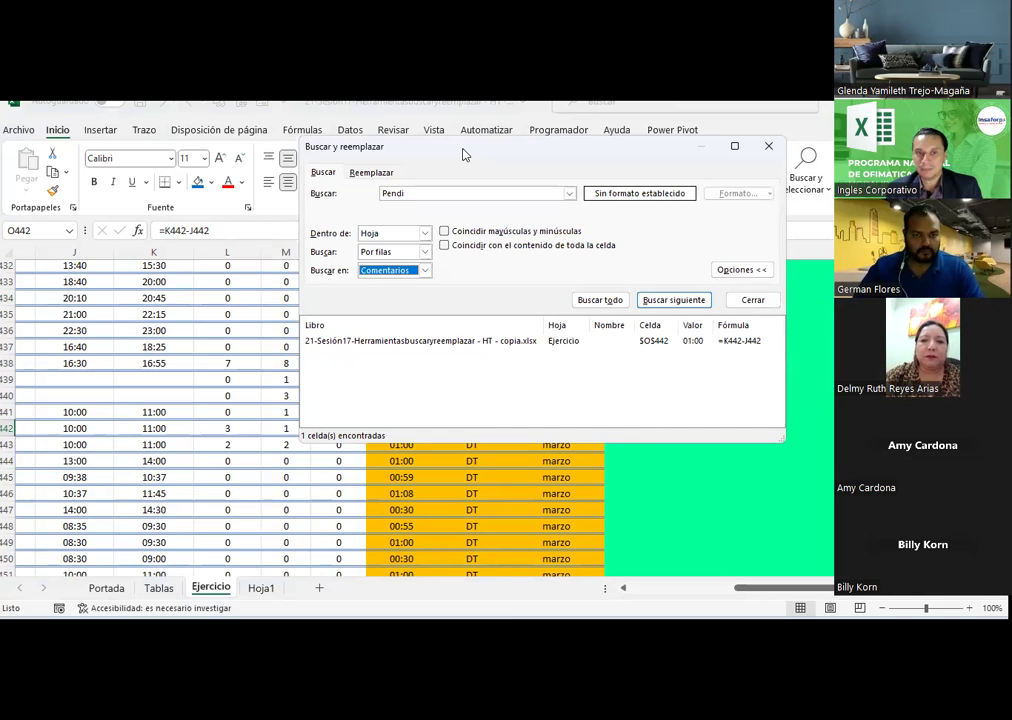
{"action": "left_click_drag", "start_coordinate": [463, 154], "coordinate": [418, 243]}
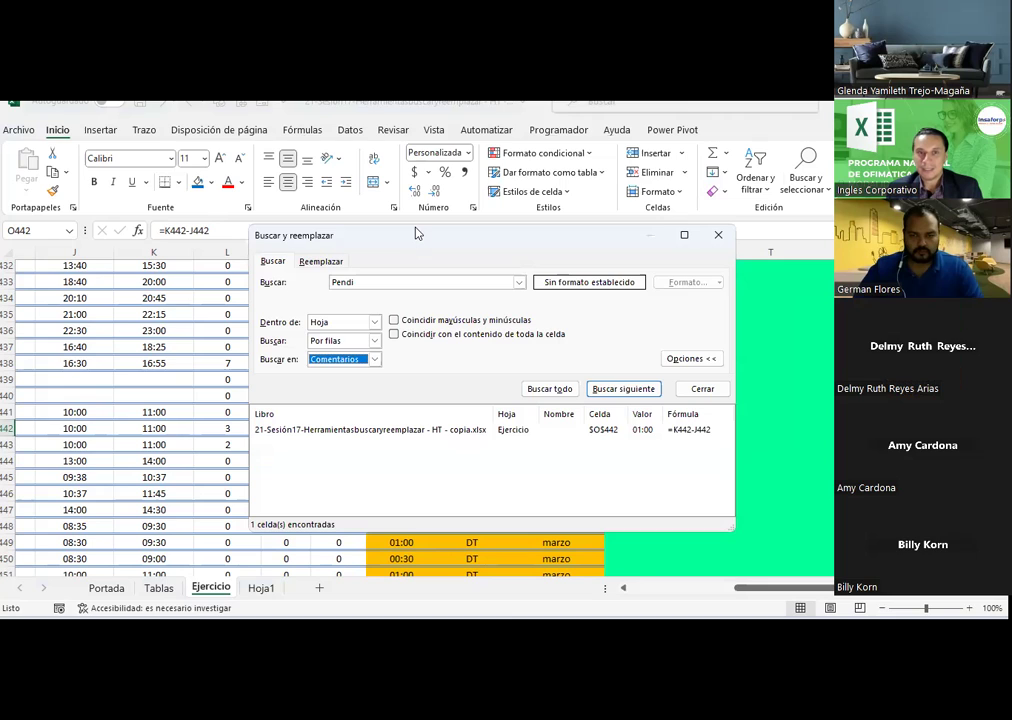
{"action": "left_click_drag", "start_coordinate": [418, 233], "coordinate": [427, 163]}
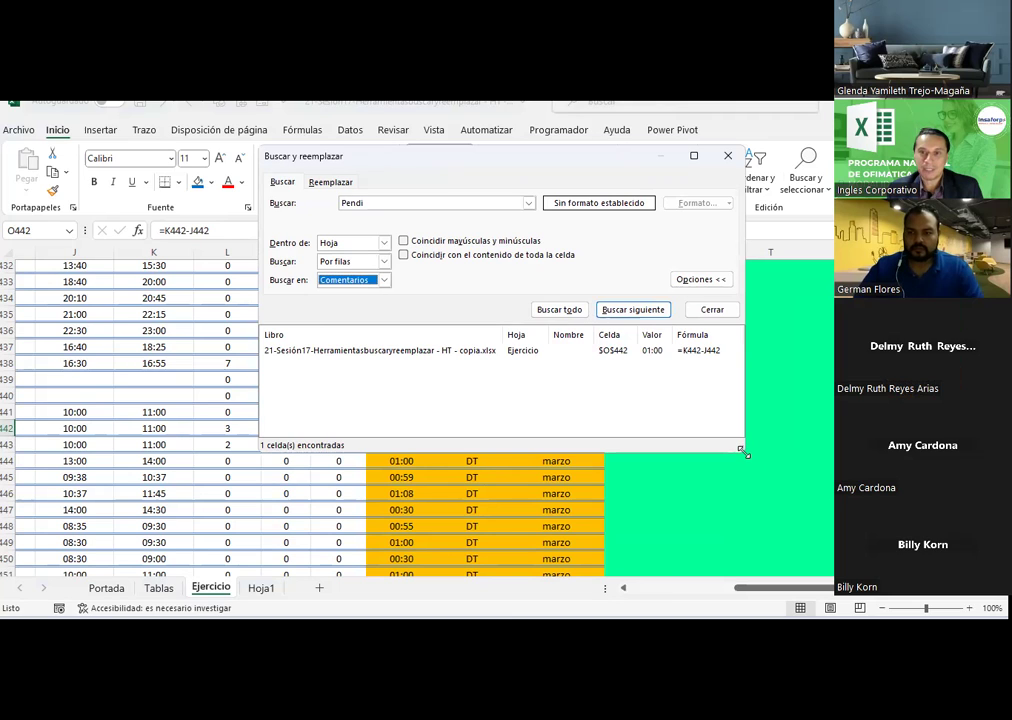
{"action": "left_click_drag", "start_coordinate": [743, 452], "coordinate": [795, 381]}
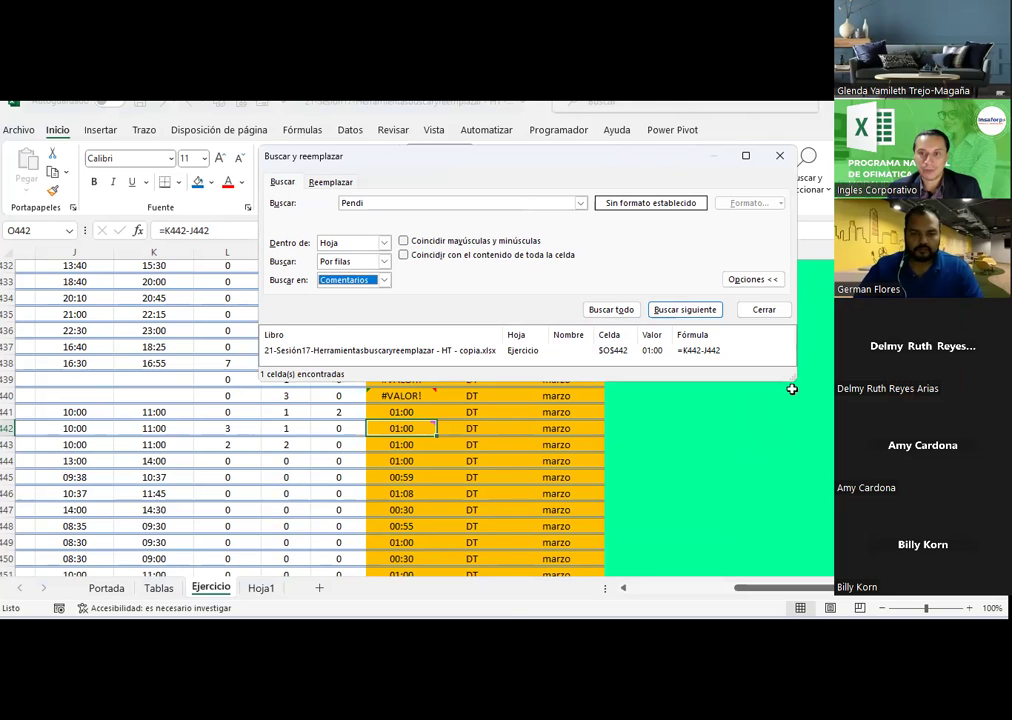
{"action": "left_click_drag", "start_coordinate": [793, 376], "coordinate": [877, 414]}
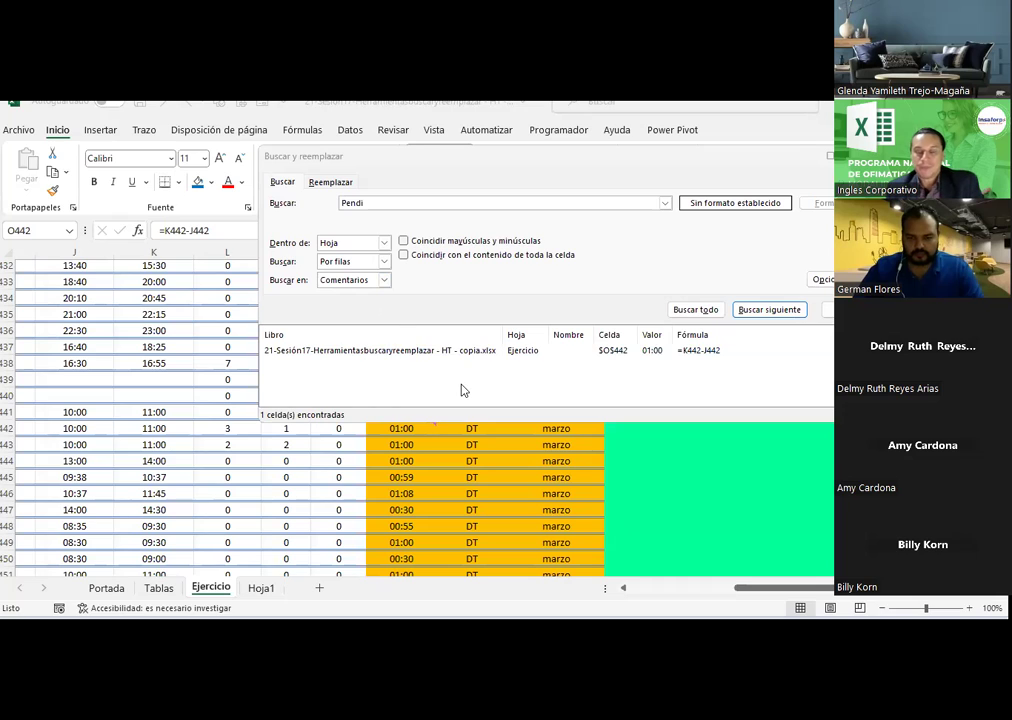
- Delete 'Pendi' from the Buscar field and bring columns A to D back into view
{"action": "left_click", "coordinate": [368, 202]}
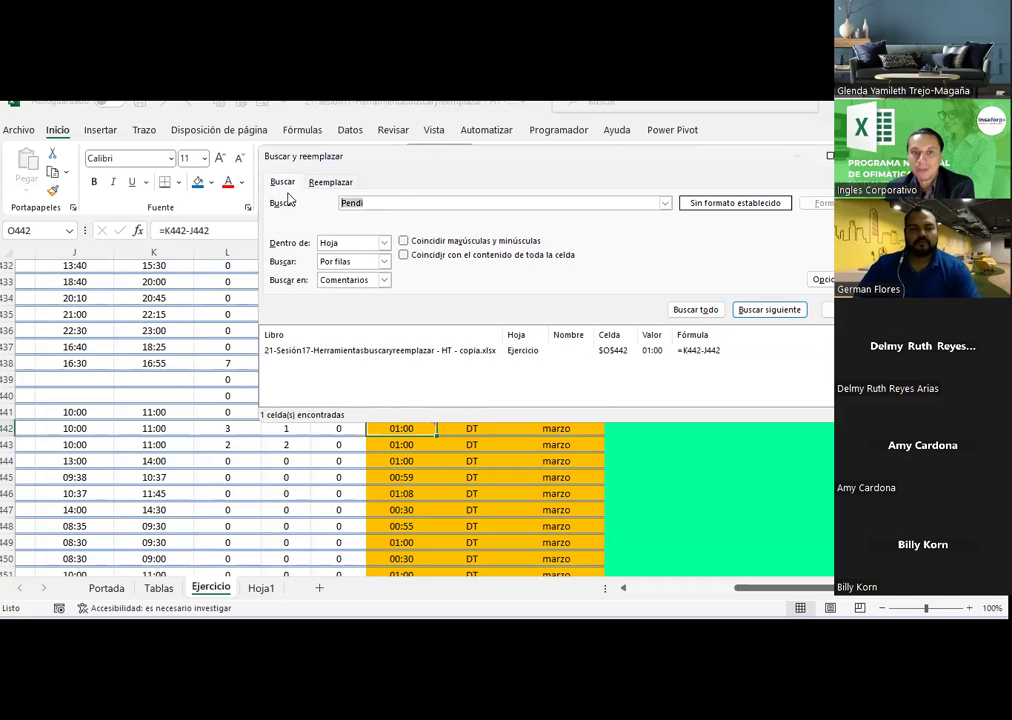
{"action": "key", "text": "BackSpace"}
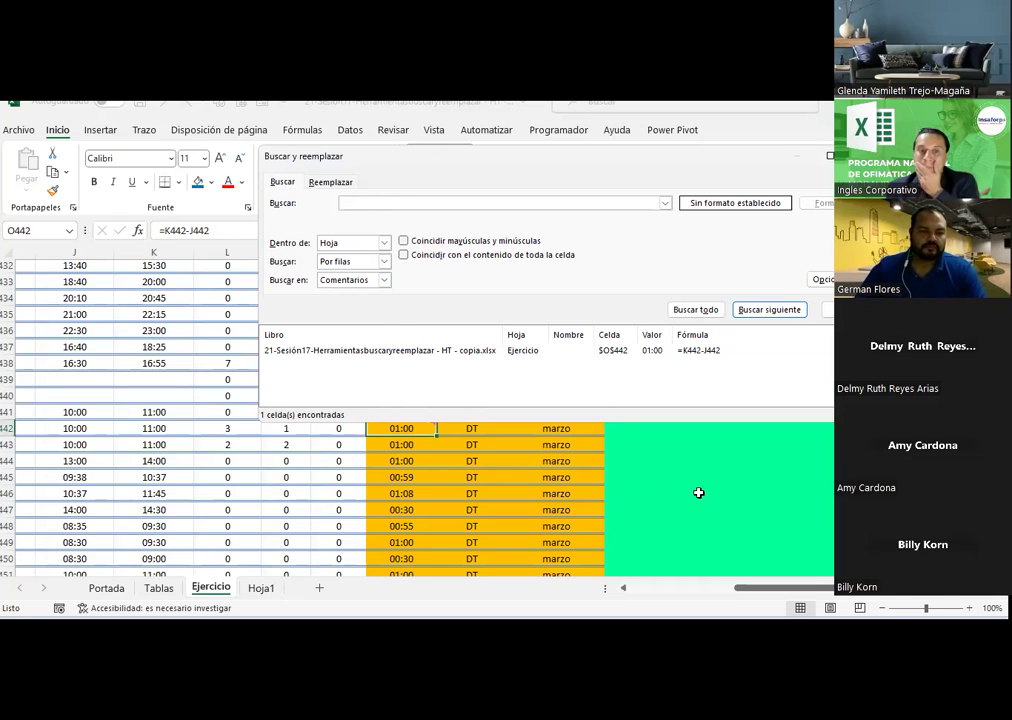
{"action": "left_click", "coordinate": [671, 591]}
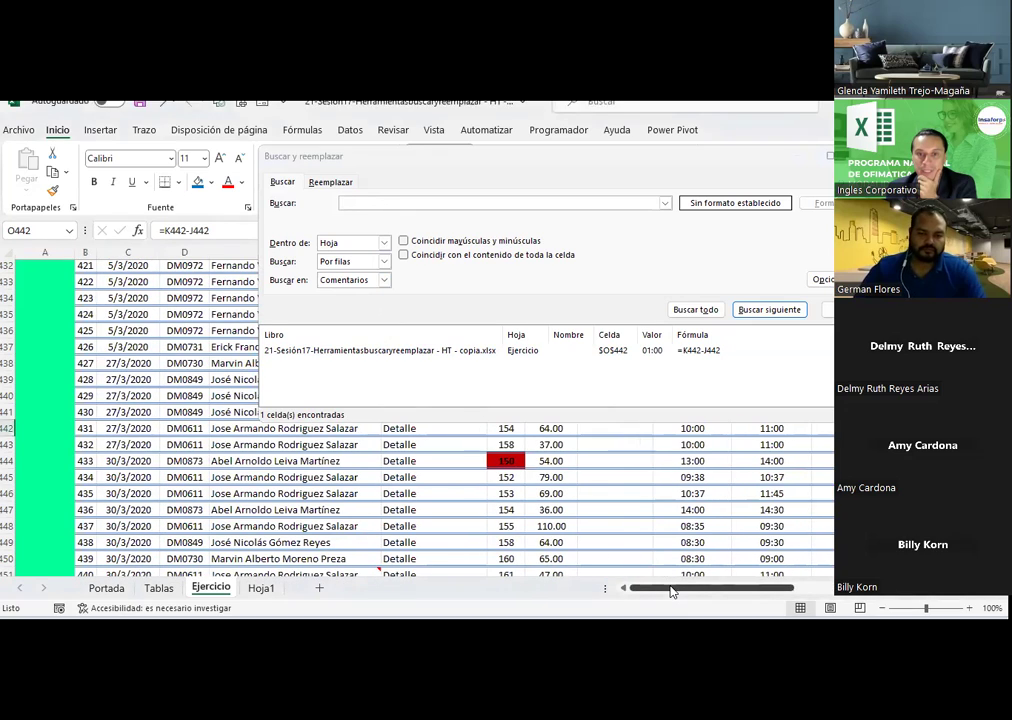
- Fill the time cells K445:K450 with light green from Color de relleno
{"action": "scroll", "coordinate": [624, 519], "scroll_direction": "down", "scroll_amount": 2}
{"action": "scroll", "coordinate": [624, 519], "scroll_direction": "up", "scroll_amount": 2}
{"action": "left_click_drag", "start_coordinate": [761, 481], "coordinate": [770, 556]}
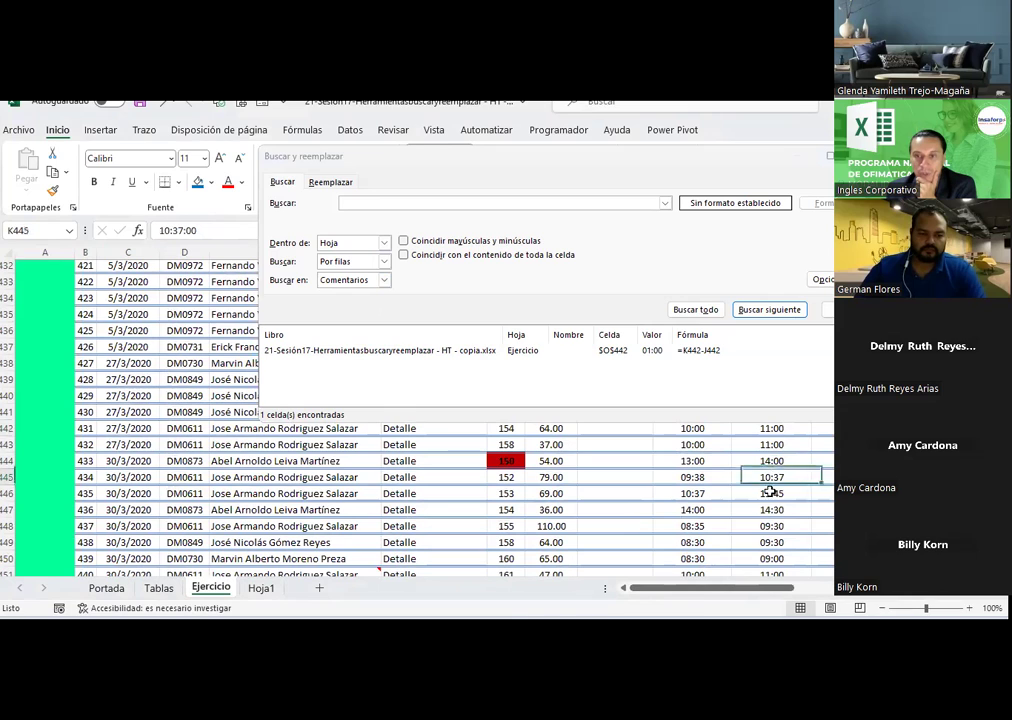
{"action": "left_click", "coordinate": [211, 183]}
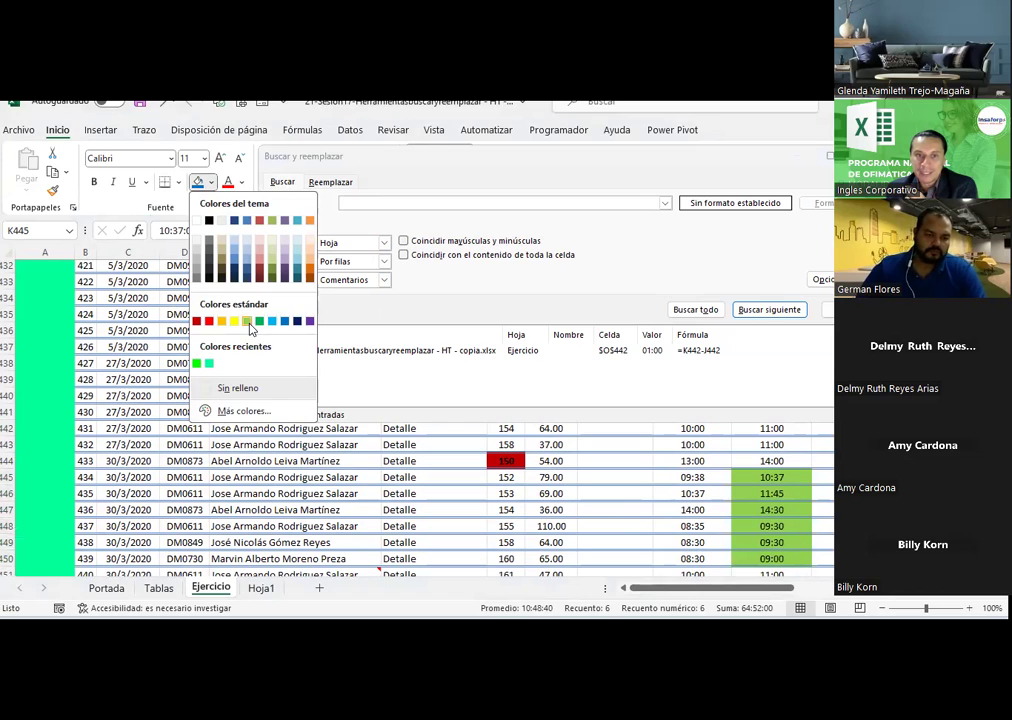
{"action": "left_click", "coordinate": [247, 322]}
- Scroll back up the sheet and select cell D249
{"action": "scroll", "coordinate": [586, 479], "scroll_direction": "up", "scroll_amount": 3}
{"action": "scroll", "coordinate": [586, 479], "scroll_direction": "up", "scroll_amount": 11}
{"action": "scroll", "coordinate": [584, 470], "scroll_direction": "up", "scroll_amount": 14}
{"action": "scroll", "coordinate": [582, 466], "scroll_direction": "up", "scroll_amount": 12}
{"action": "scroll", "coordinate": [578, 462], "scroll_direction": "up", "scroll_amount": 11}
{"action": "scroll", "coordinate": [575, 460], "scroll_direction": "up", "scroll_amount": 10}
{"action": "left_click", "coordinate": [188, 305]}
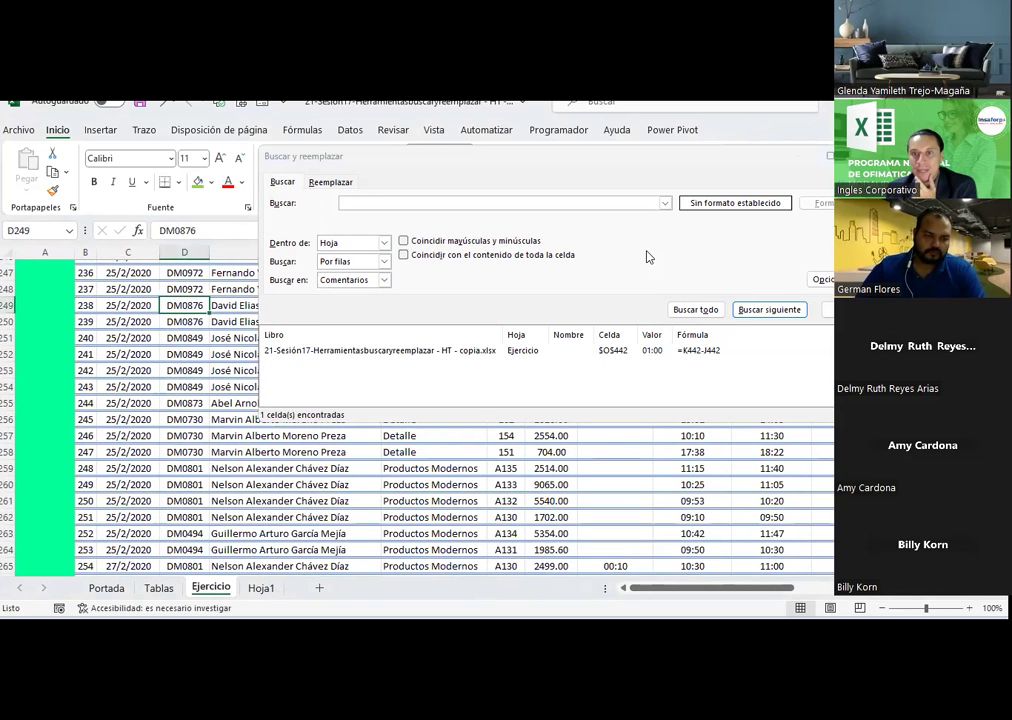
- Try the Buscar en options, switching the search scope between values and comments
{"action": "left_click", "coordinate": [755, 203]}
{"action": "left_click", "coordinate": [502, 203]}
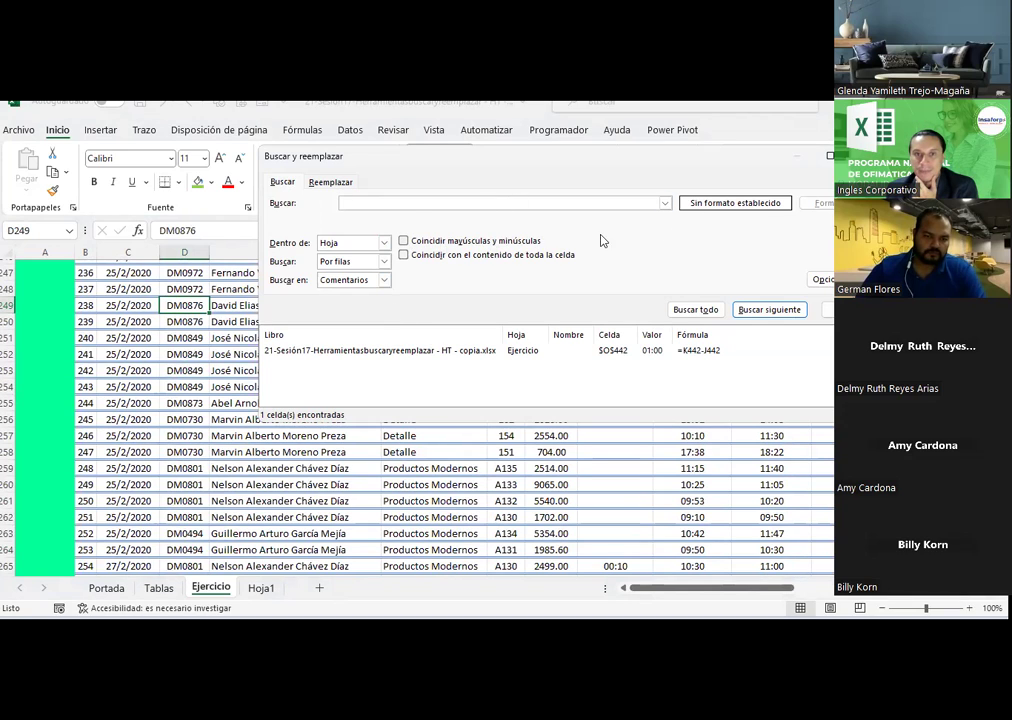
{"action": "left_click", "coordinate": [334, 302]}
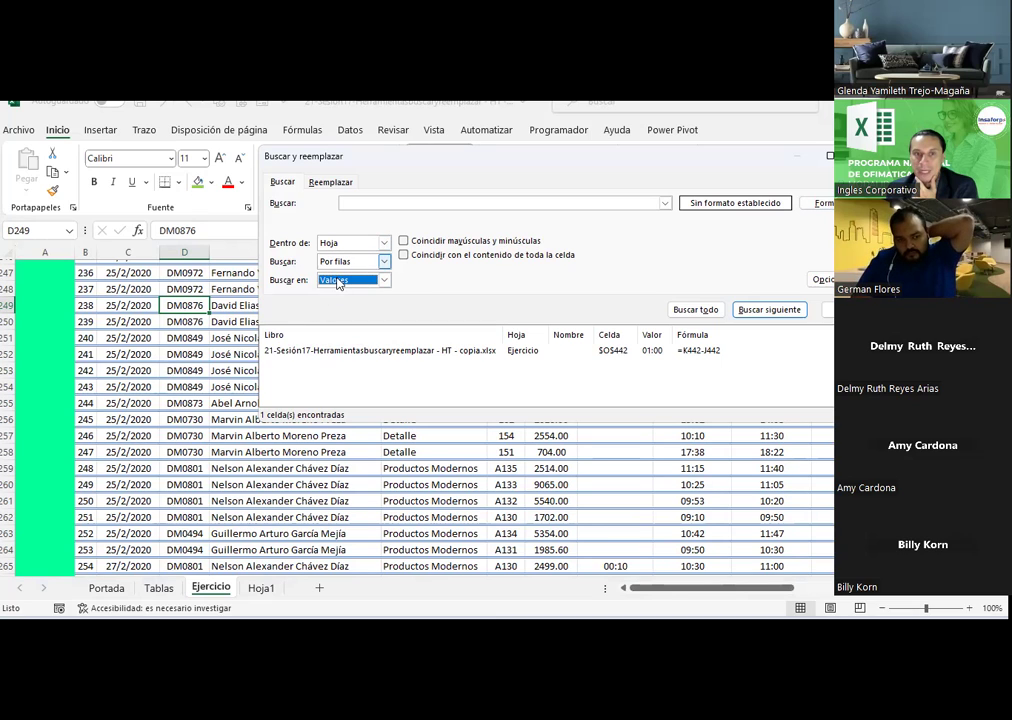
{"action": "left_click", "coordinate": [384, 242]}
{"action": "left_click", "coordinate": [384, 261]}
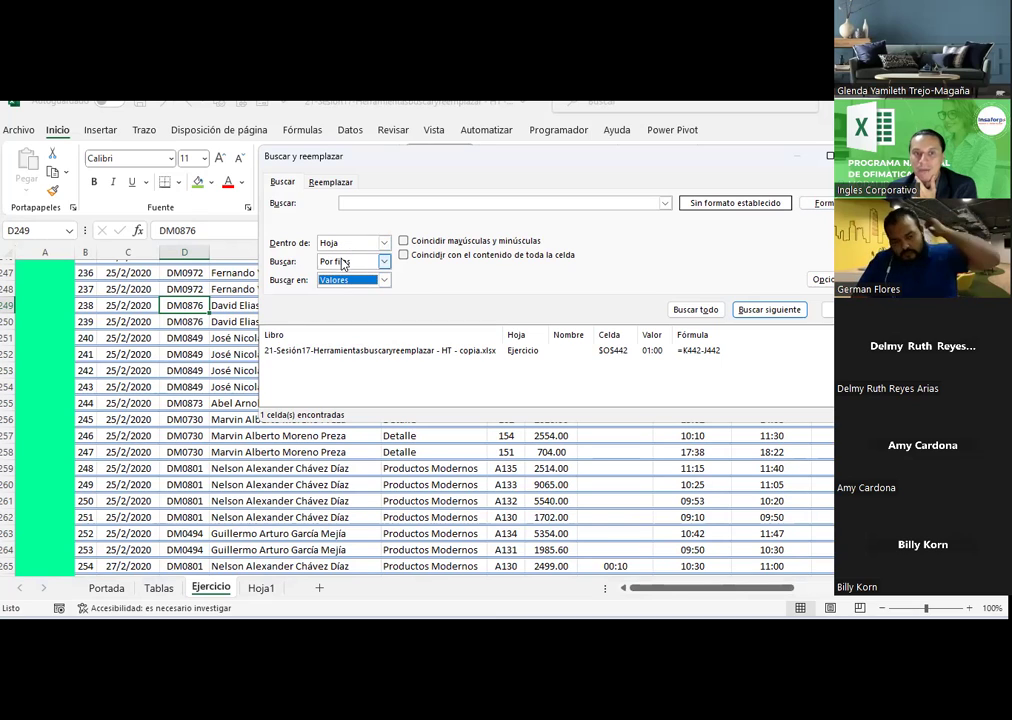
{"action": "left_click", "coordinate": [341, 284]}
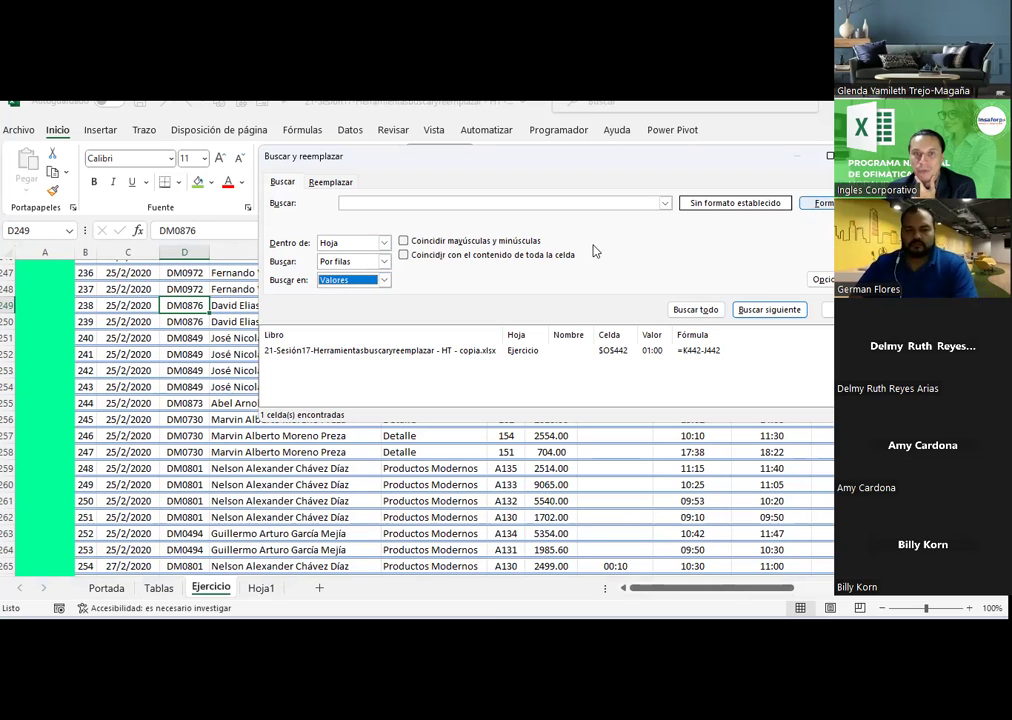
{"action": "left_click", "coordinate": [385, 280]}
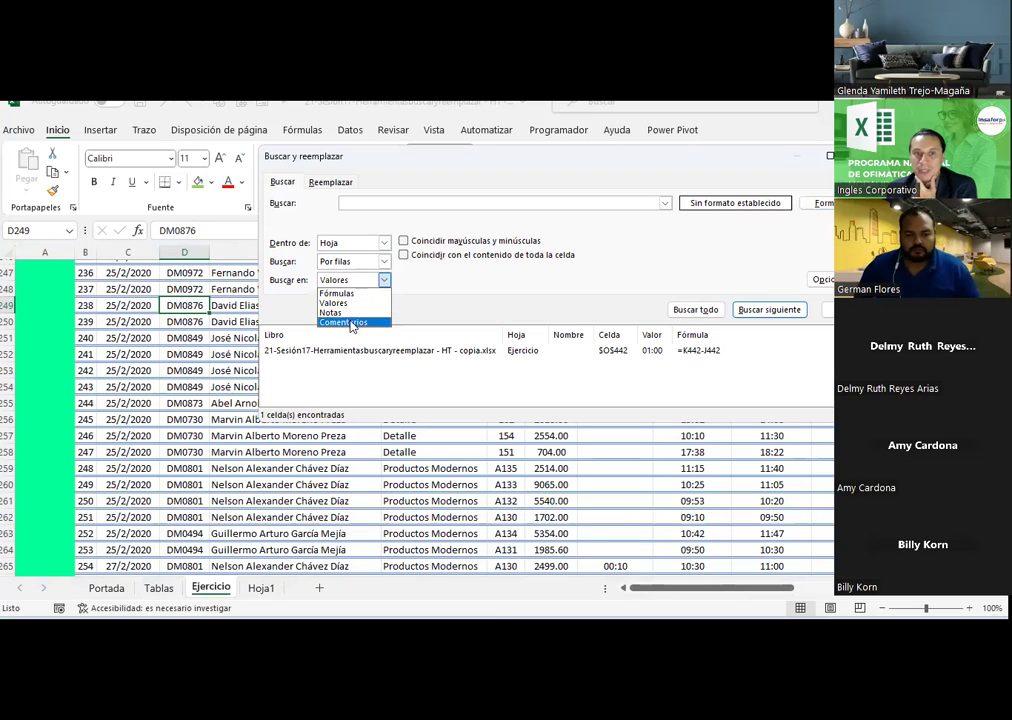
{"action": "left_click", "coordinate": [376, 321]}
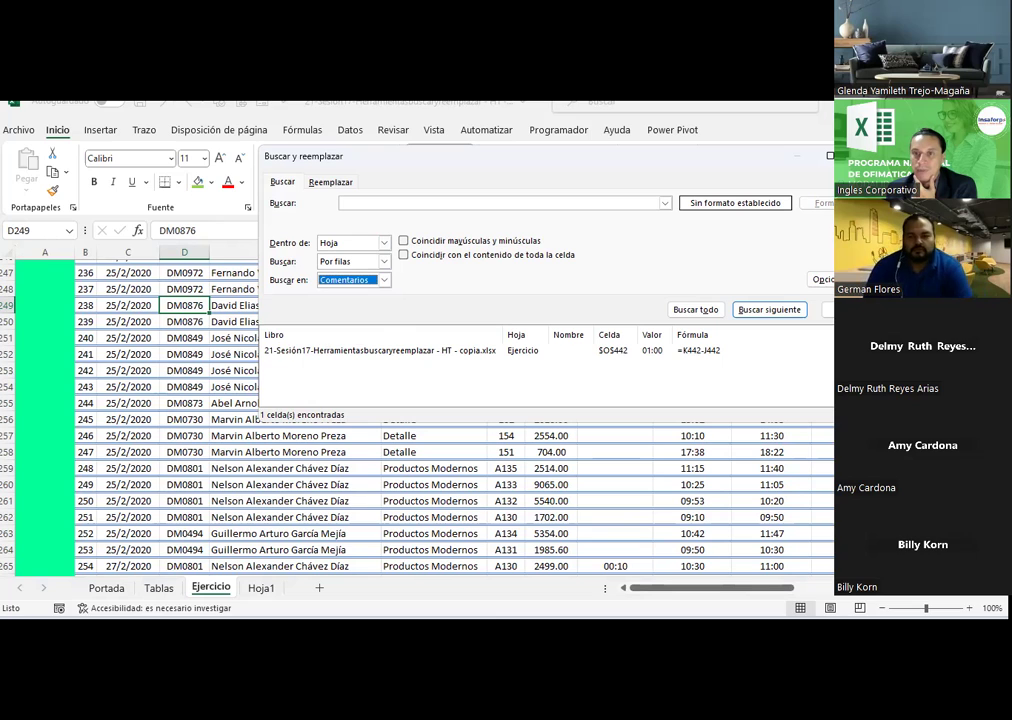
- Set Buscar en to Valores and show the Formato... button's menu
{"action": "left_click_drag", "start_coordinate": [720, 157], "coordinate": [620, 145]}
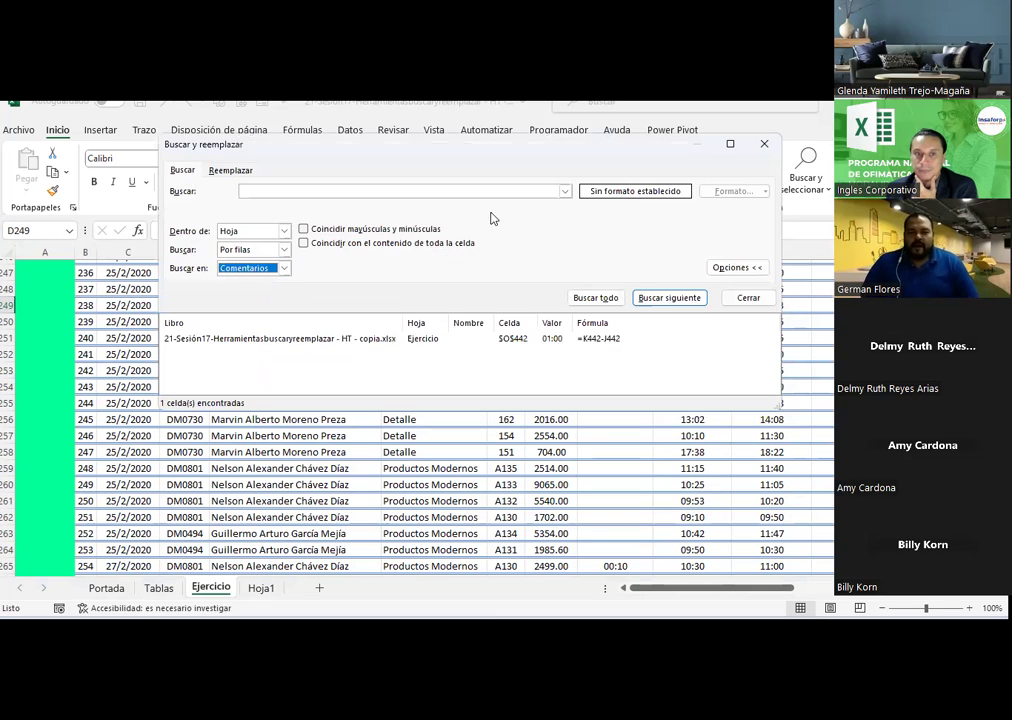
{"action": "left_click", "coordinate": [285, 268]}
{"action": "left_click", "coordinate": [240, 281]}
{"action": "left_click", "coordinate": [283, 268]}
{"action": "left_click", "coordinate": [235, 291]}
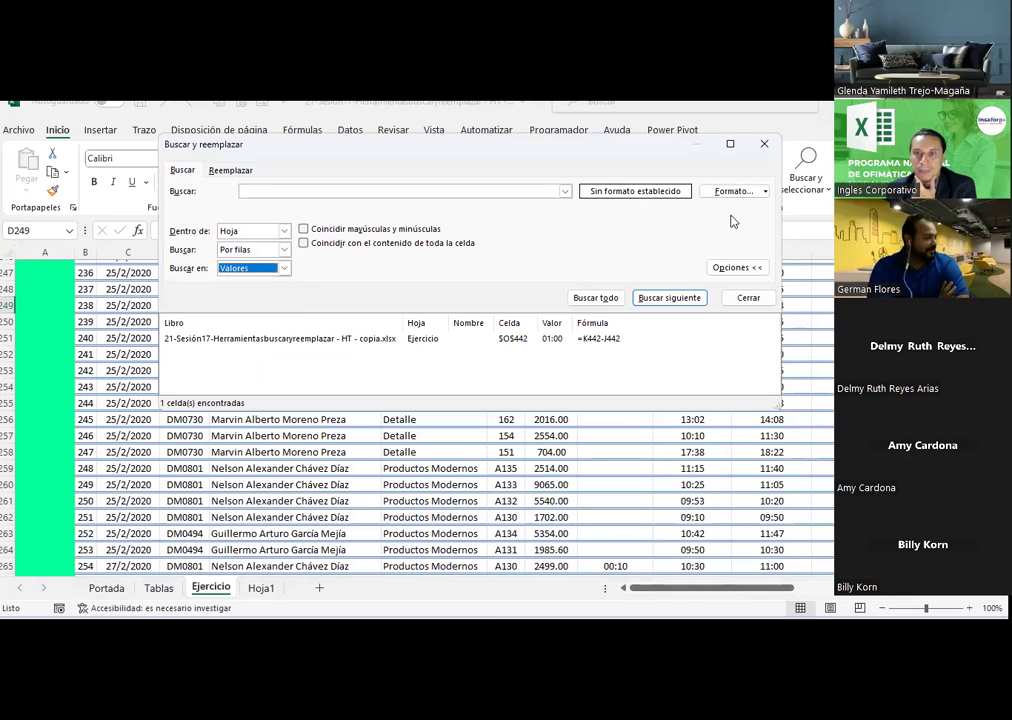
{"action": "left_click", "coordinate": [766, 191]}
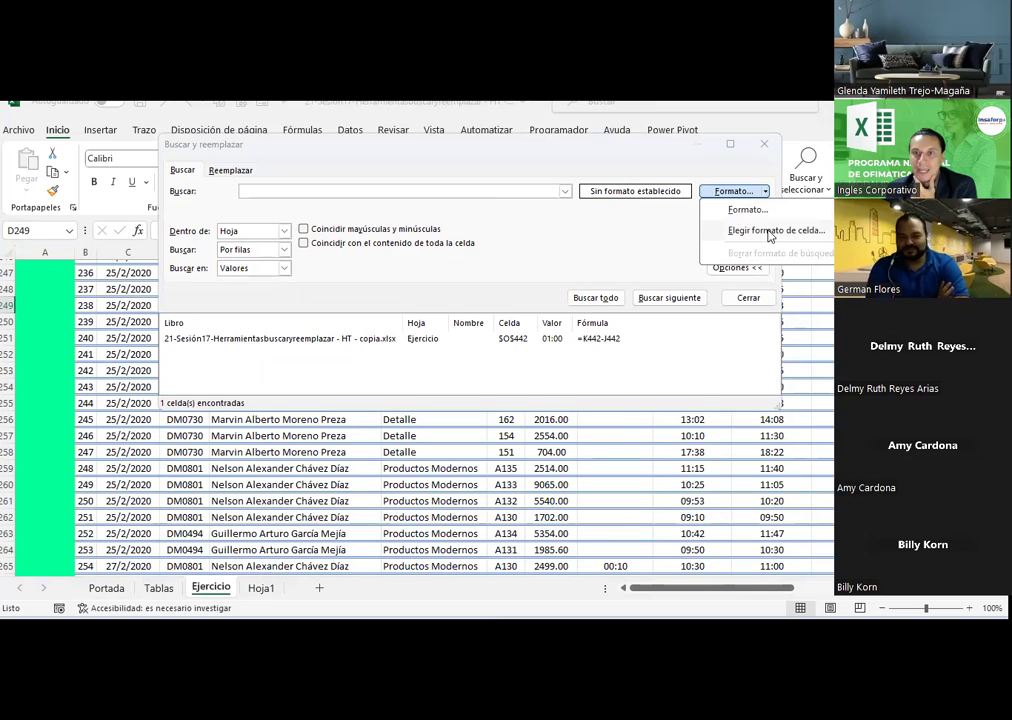
- Set the search format to a light green Relleno and run Buscar todo, finding 6 cells
{"action": "left_click", "coordinate": [770, 231]}
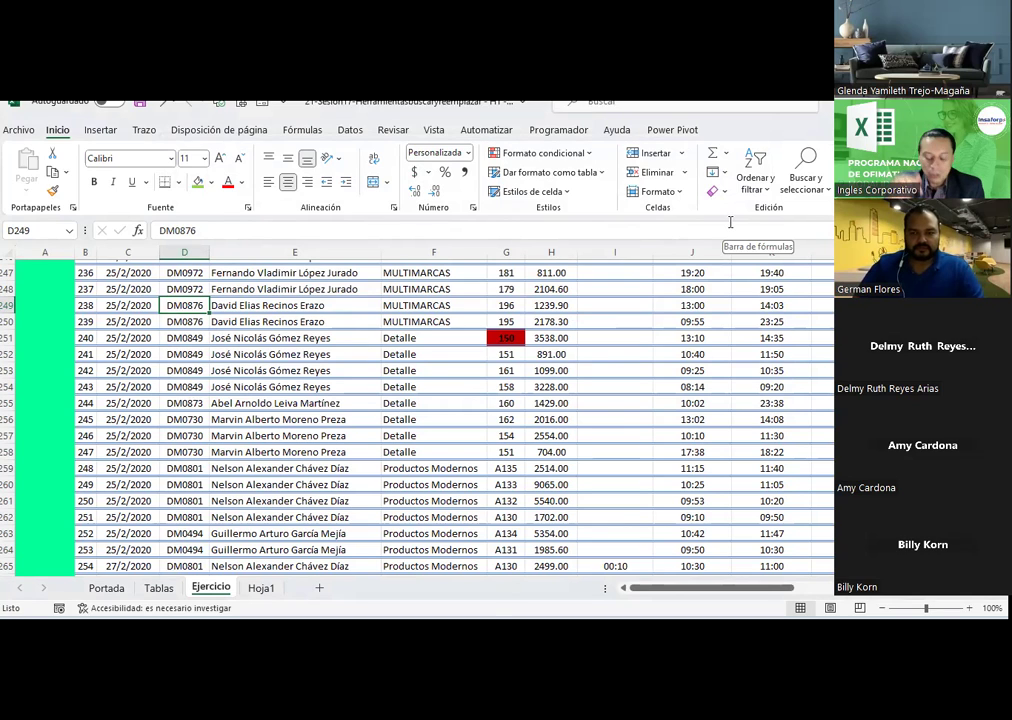
{"action": "key", "text": "ctrl+b"}
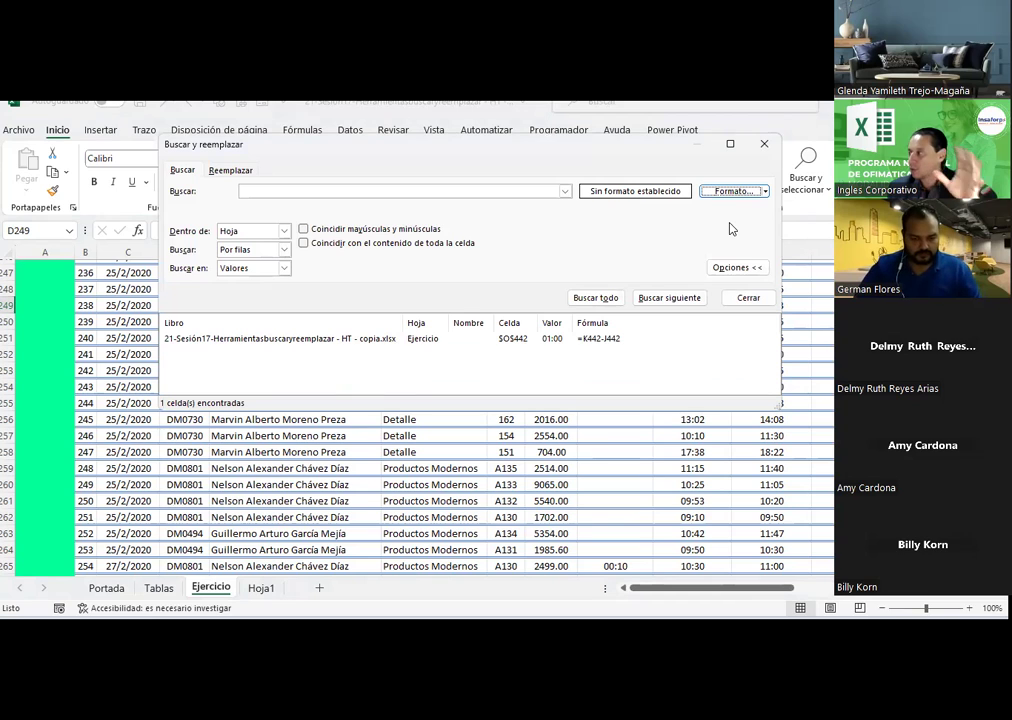
{"action": "left_click", "coordinate": [765, 192]}
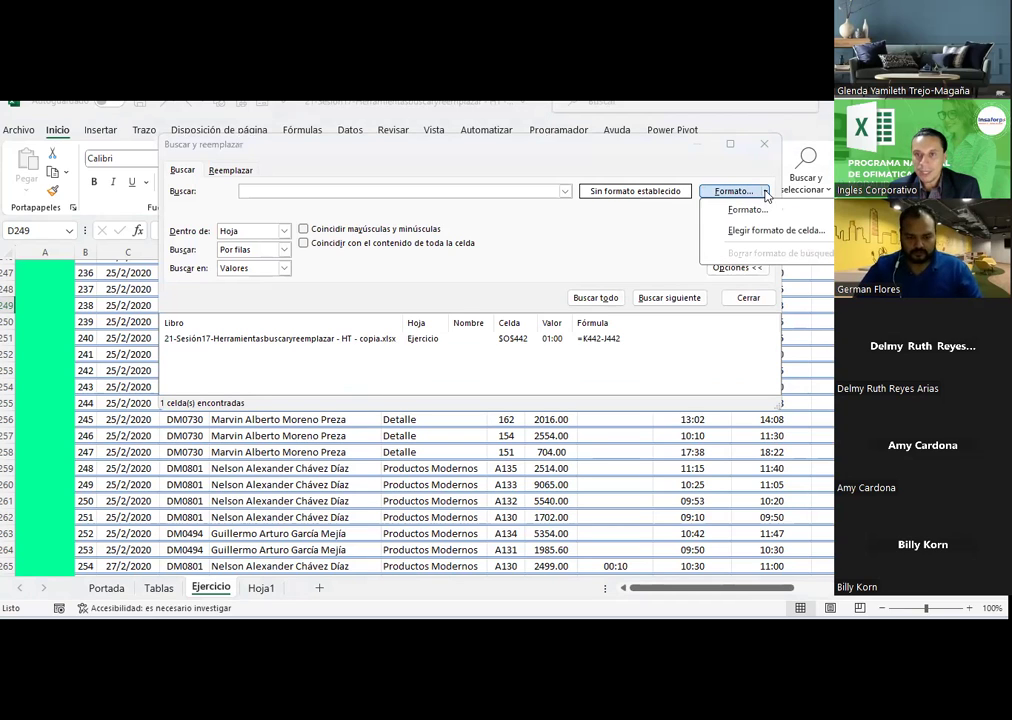
{"action": "left_click", "coordinate": [746, 214]}
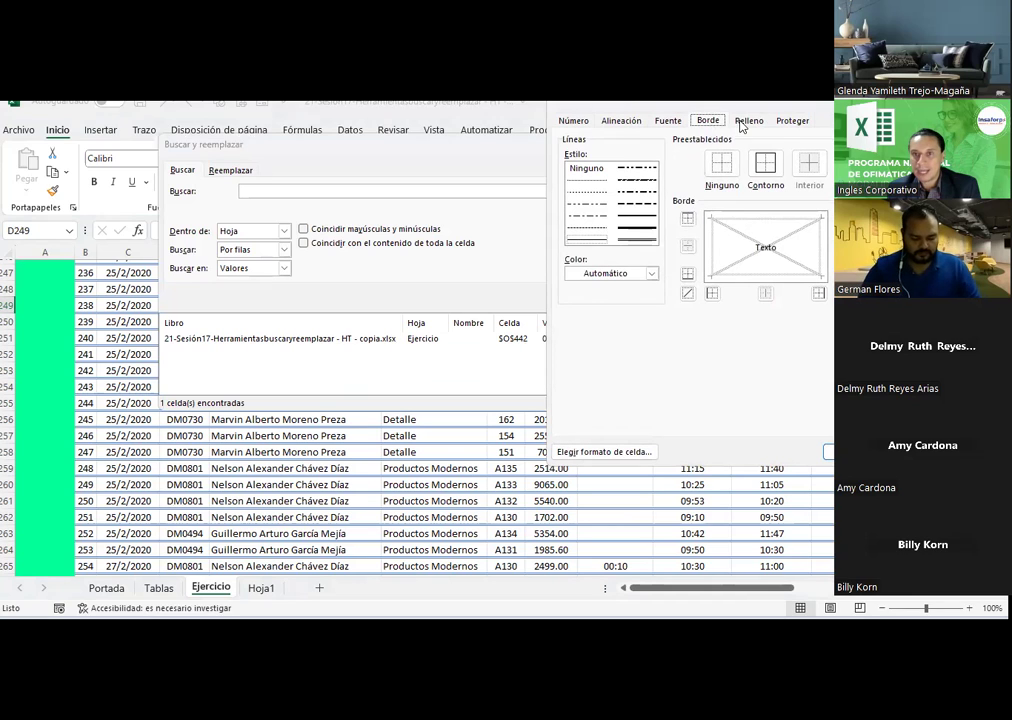
{"action": "left_click", "coordinate": [746, 121]}
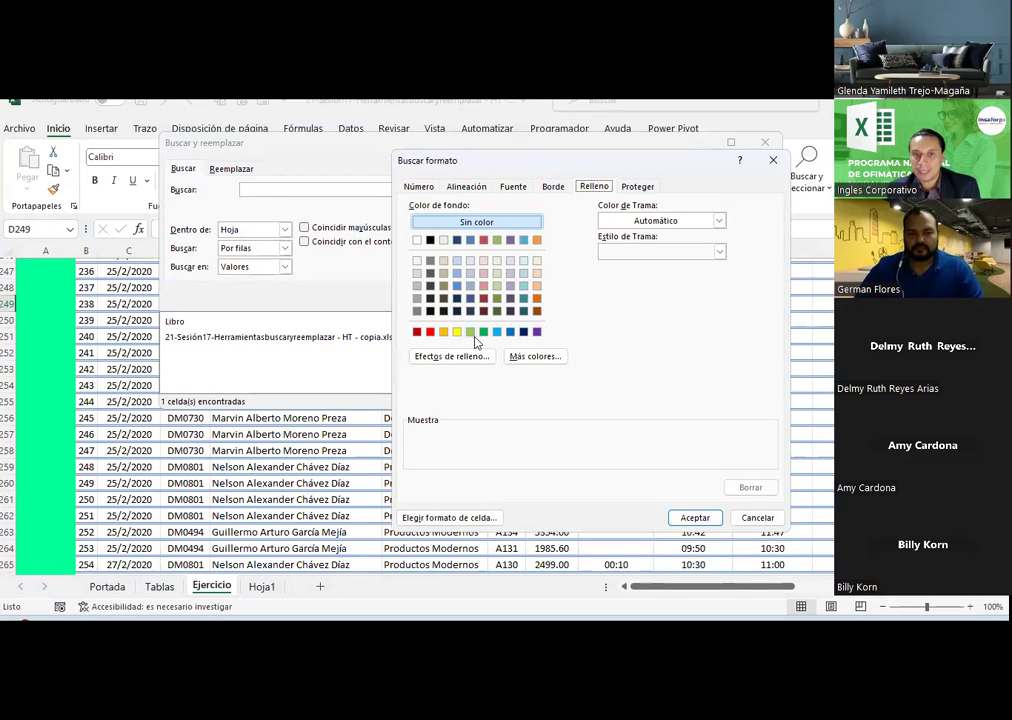
{"action": "left_click", "coordinate": [472, 335]}
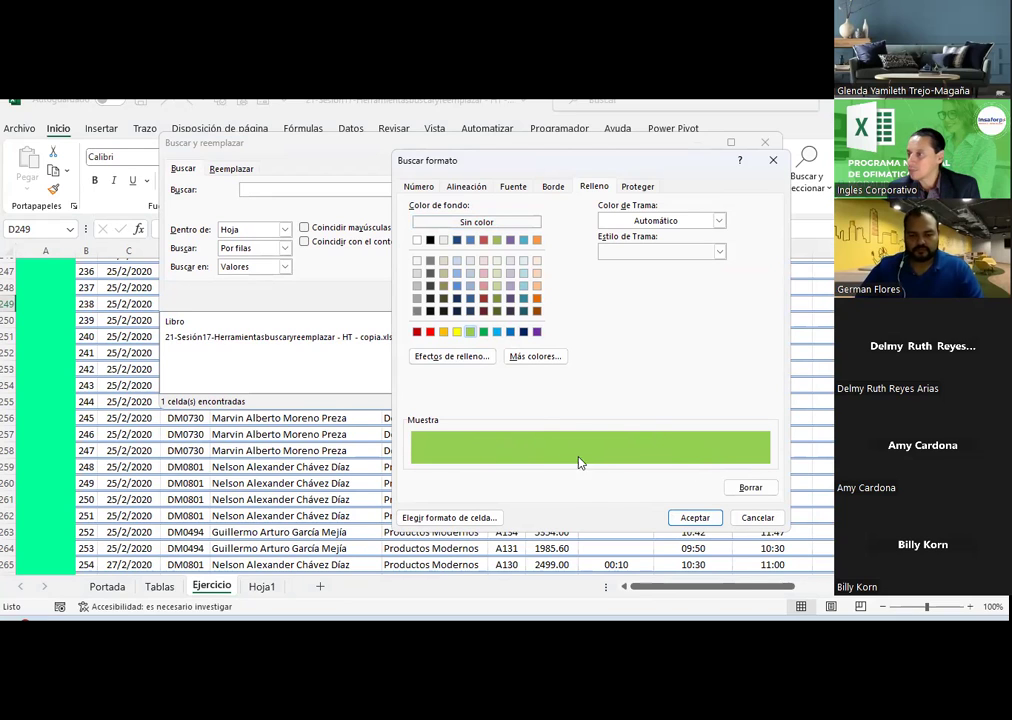
{"action": "left_click", "coordinate": [690, 519]}
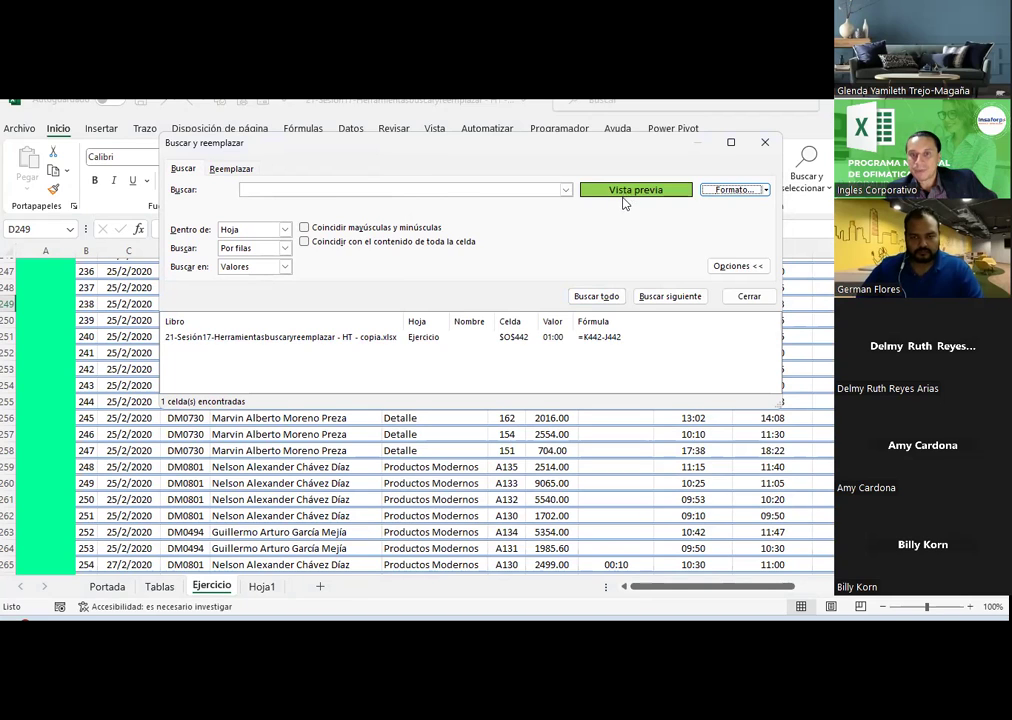
{"action": "left_click", "coordinate": [611, 299]}
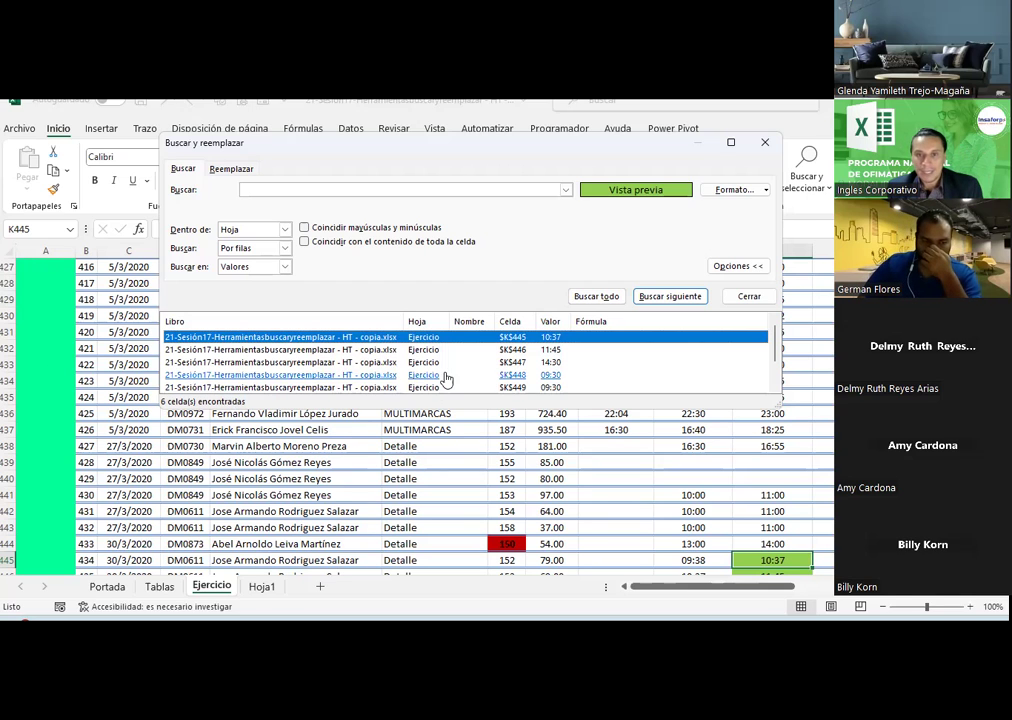
- Enlarge the results list and step through the matches from K446 to K449
{"action": "left_click_drag", "start_coordinate": [775, 402], "coordinate": [833, 484]}
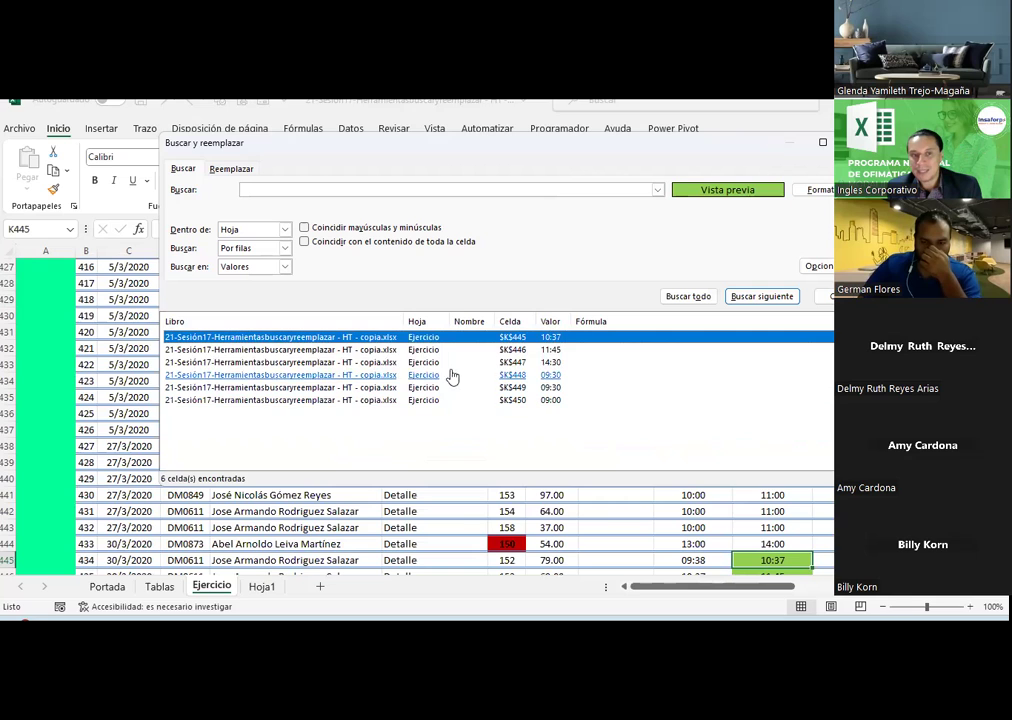
{"action": "left_click", "coordinate": [512, 350]}
{"action": "key", "text": "Down"}
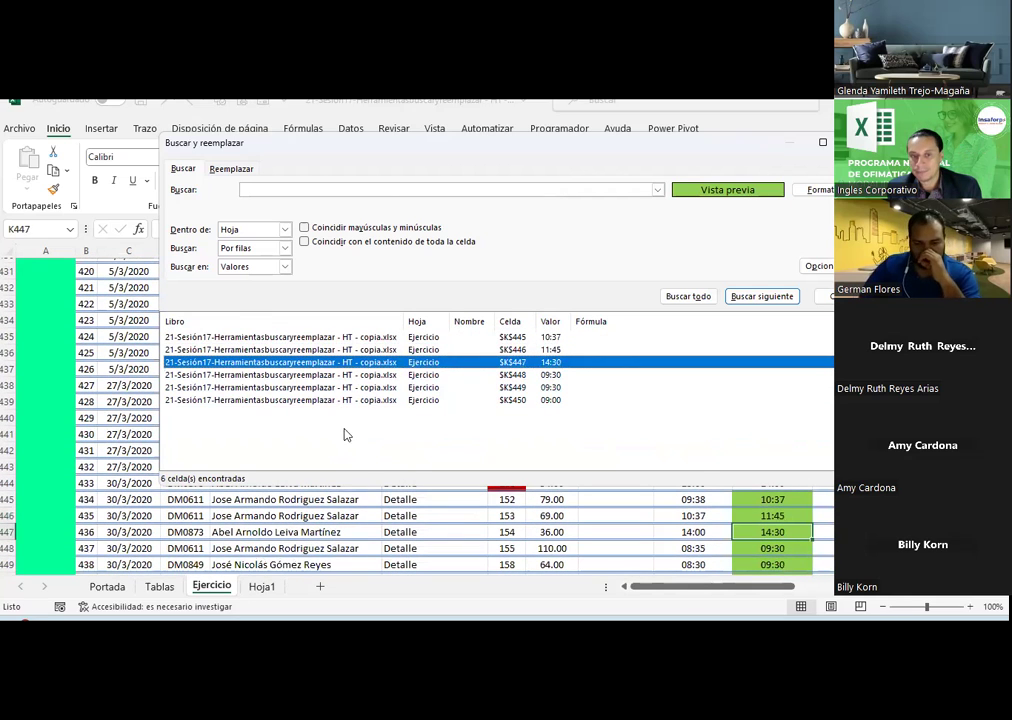
{"action": "key", "text": "Down"}
{"action": "key", "text": "Down"}
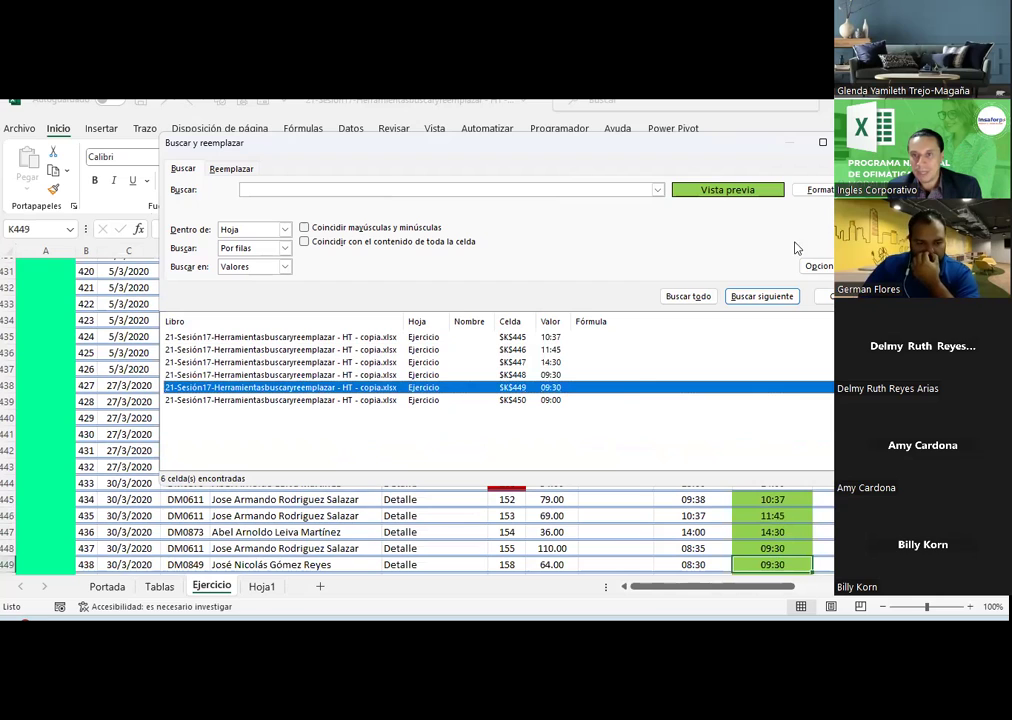
- Rerun Buscar todo twice, interrupting each with Esc and choosing Anular
{"action": "left_click", "coordinate": [690, 296]}
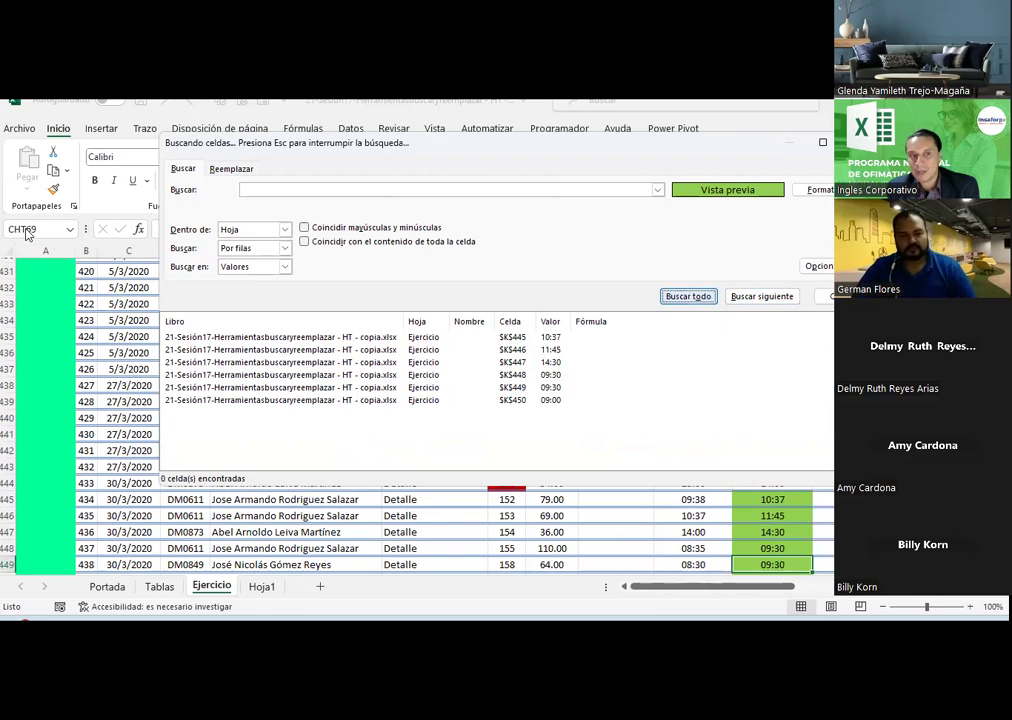
{"action": "key", "text": "Escape"}
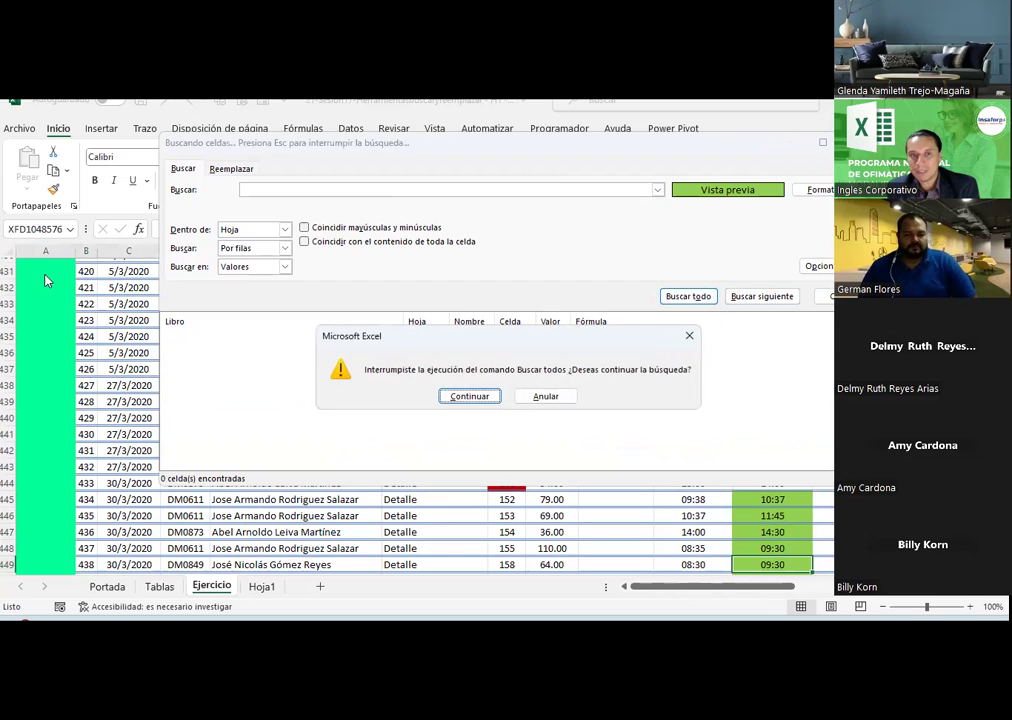
{"action": "left_click", "coordinate": [545, 398]}
{"action": "left_click", "coordinate": [534, 398]}
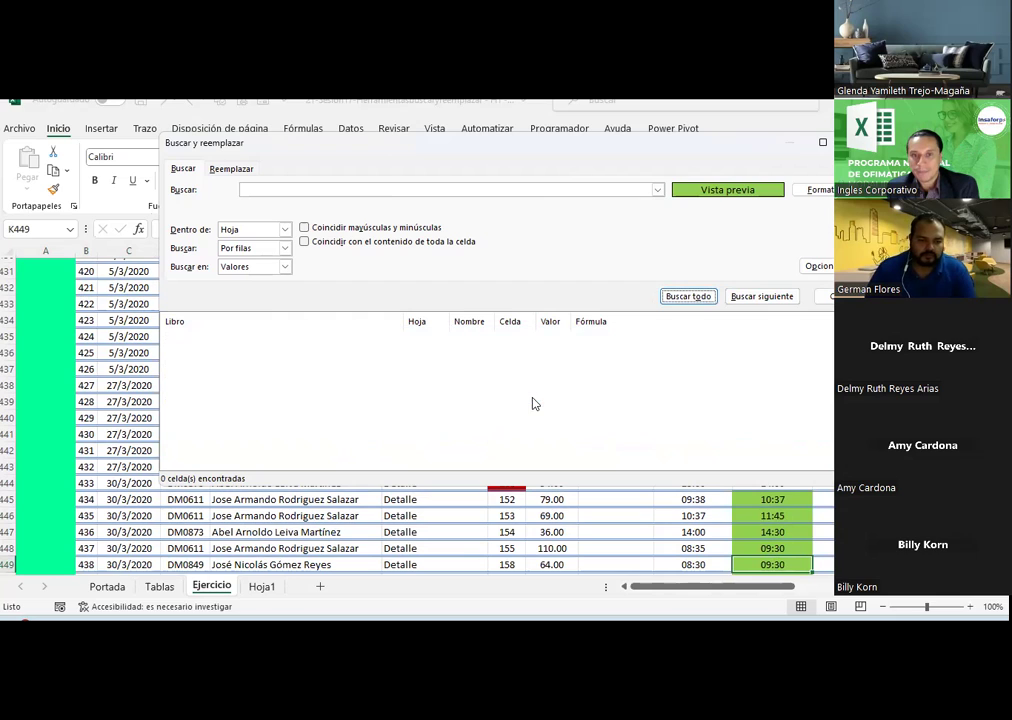
{"action": "left_click", "coordinate": [688, 297]}
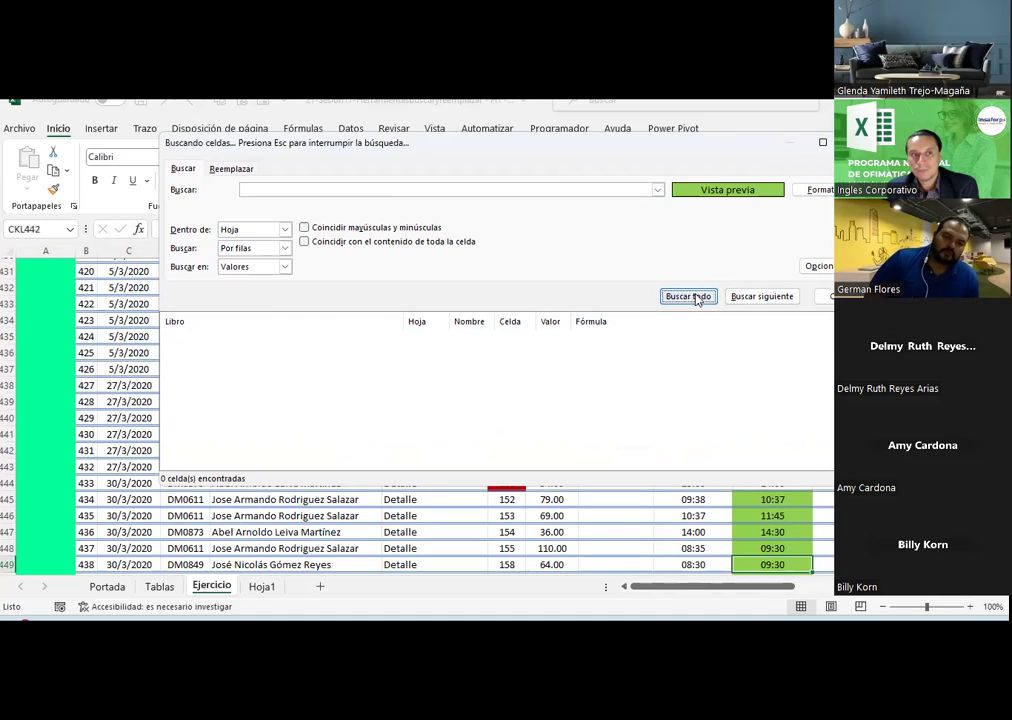
{"action": "key", "text": "Escape"}
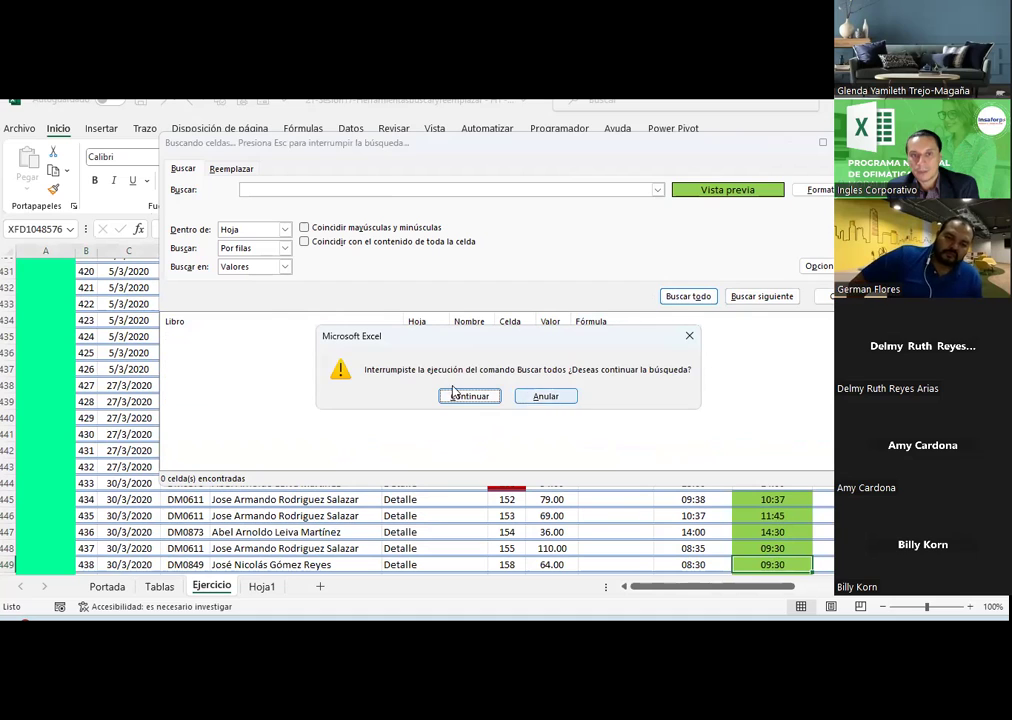
{"action": "left_click", "coordinate": [553, 401]}
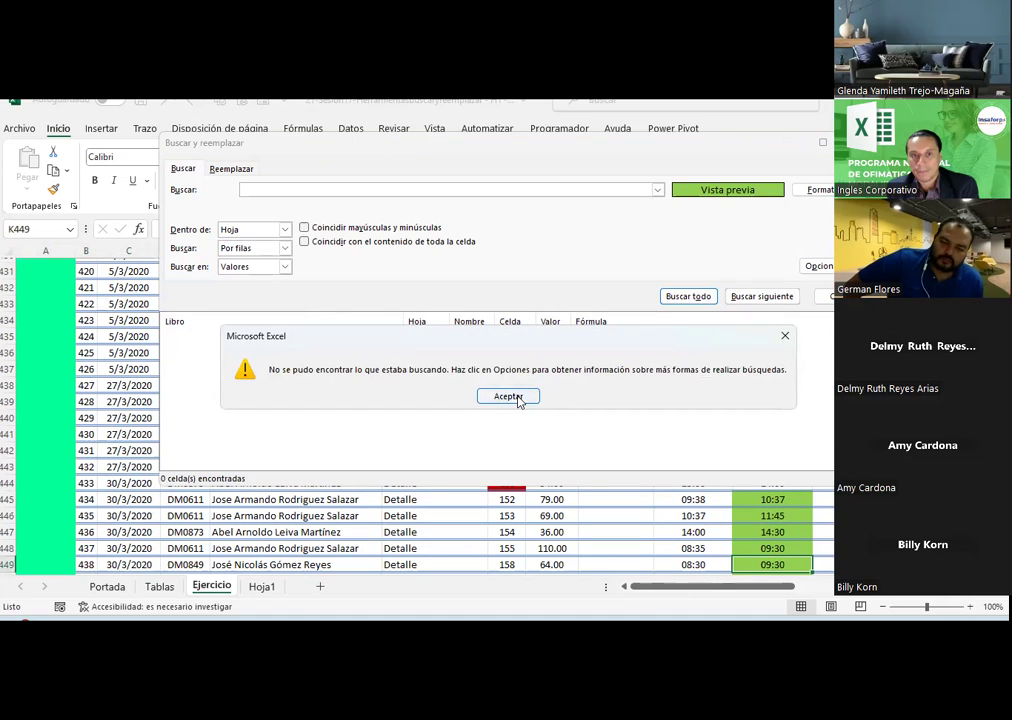
{"action": "left_click", "coordinate": [503, 397]}
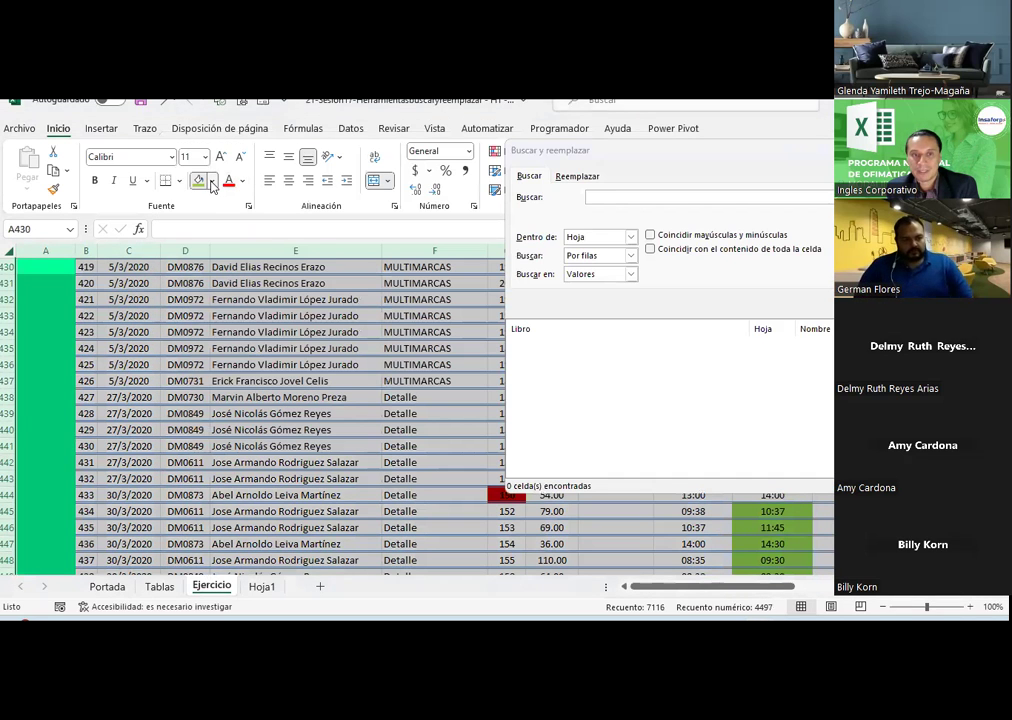
- Remove column A's fill with Sin relleno, then fill K445:K453 light green
{"action": "left_click", "coordinate": [211, 182]}
{"action": "left_click", "coordinate": [225, 386]}
{"action": "left_click", "coordinate": [770, 514]}
{"action": "left_click_drag", "start_coordinate": [770, 514], "coordinate": [781, 542]}
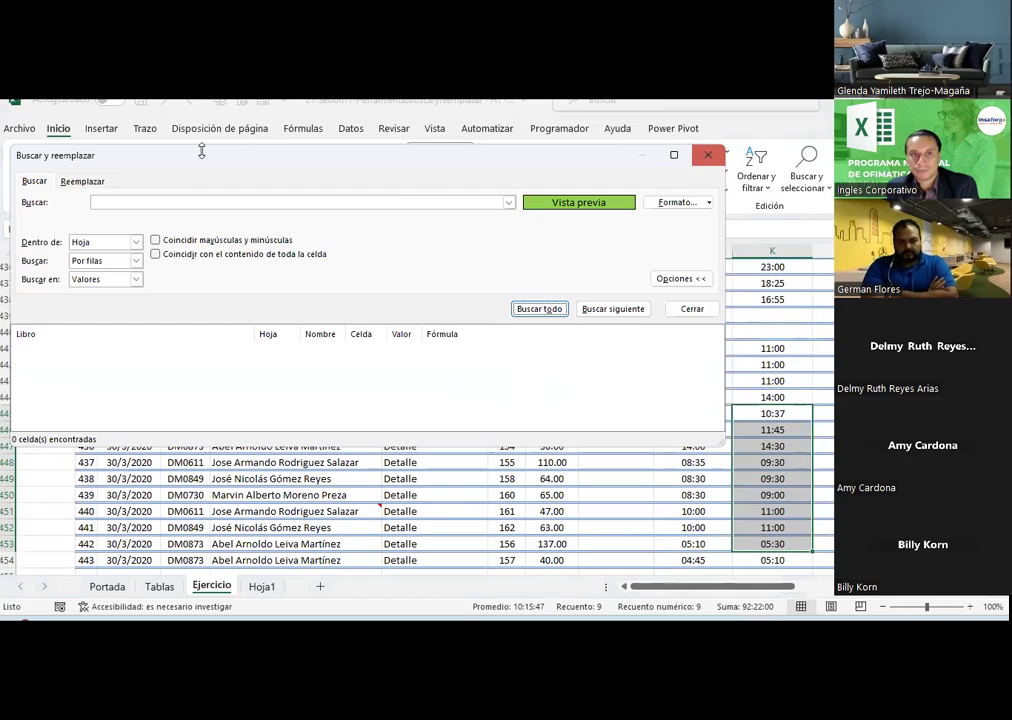
{"action": "left_click", "coordinate": [211, 180]}
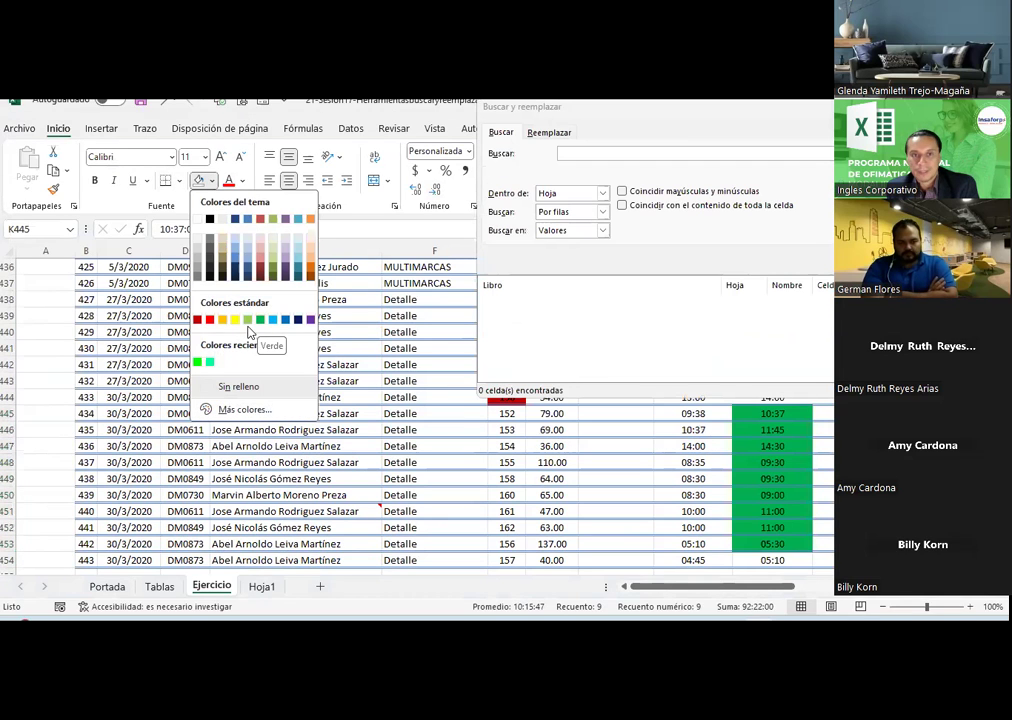
{"action": "left_click", "coordinate": [247, 320]}
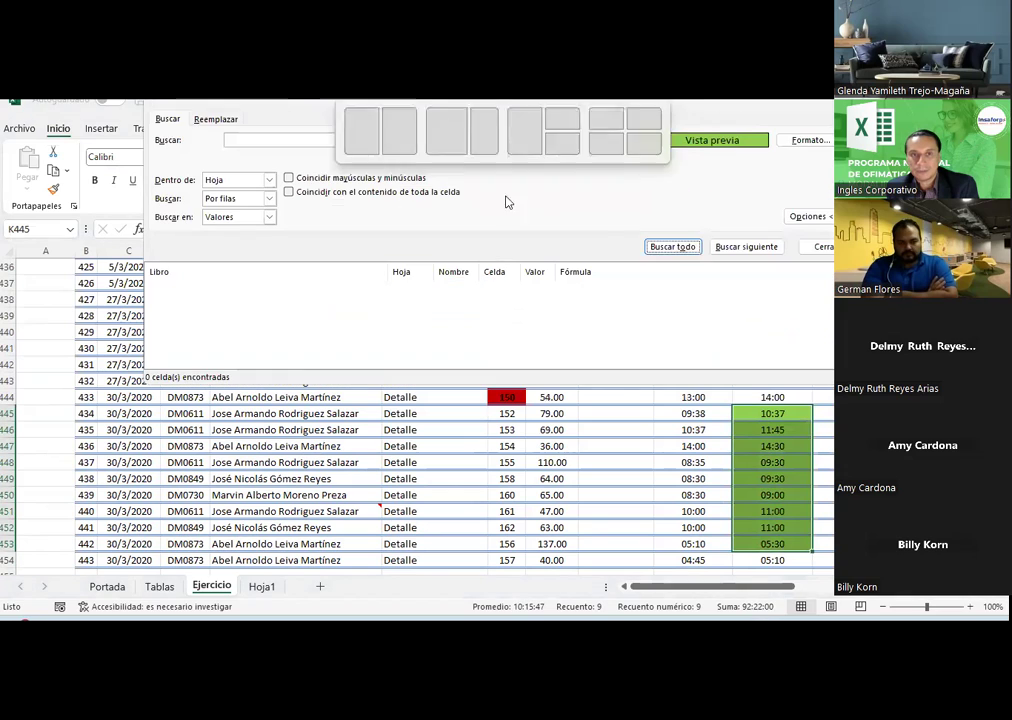
- Undo both fill changes and run Buscar todo to list the nine matches K445 to K453
{"action": "left_click", "coordinate": [672, 246]}
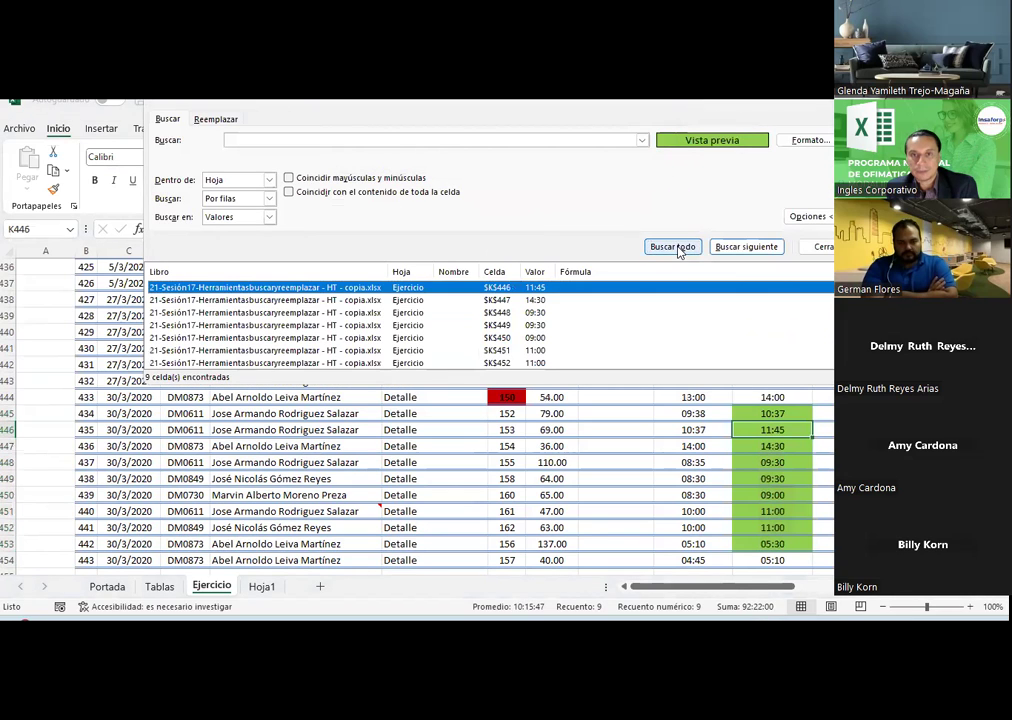
{"action": "left_click", "coordinate": [760, 446]}
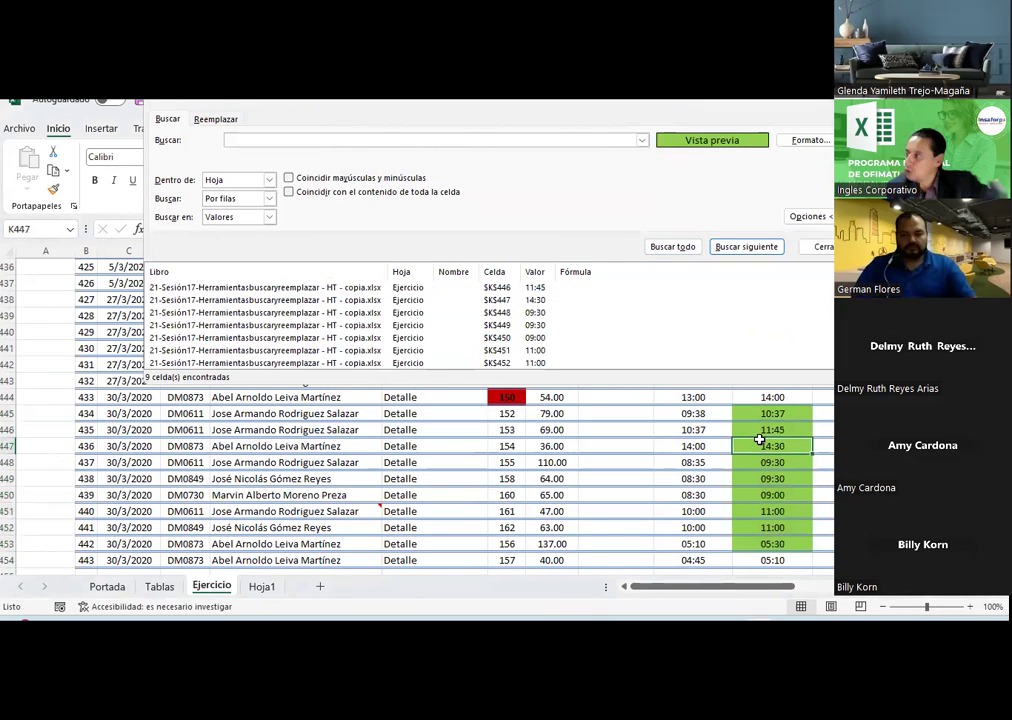
{"action": "key", "text": "ctrl+z"}
{"action": "key", "text": "ctrl+y"}
{"action": "key", "text": "ctrl+y"}
{"action": "left_click", "coordinate": [727, 460]}
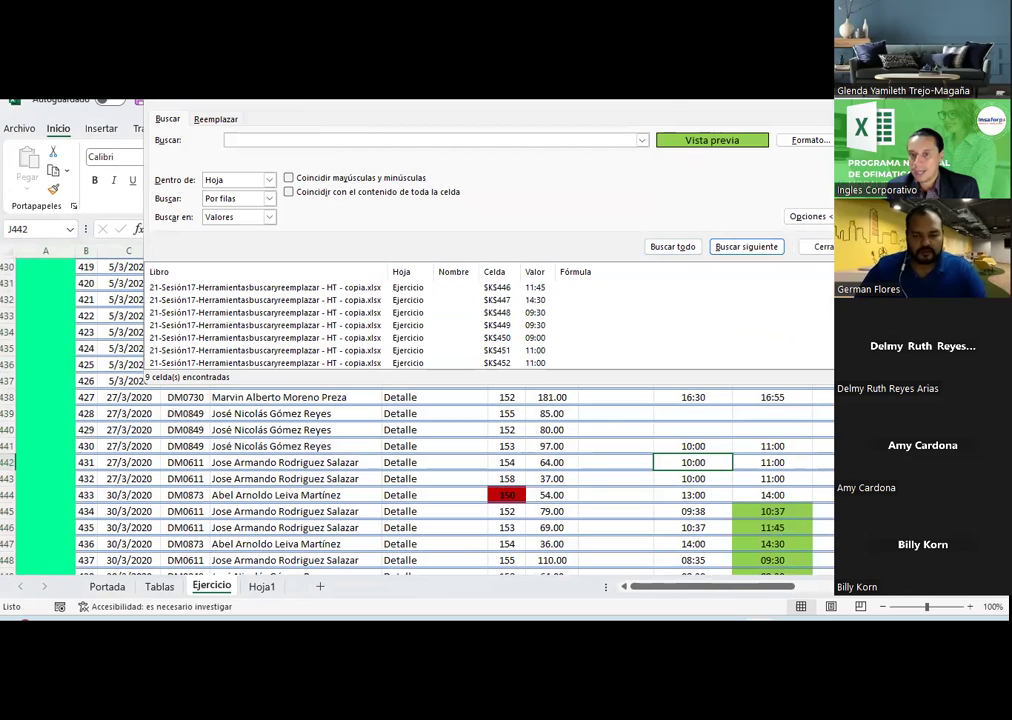
{"action": "left_click", "coordinate": [746, 246]}
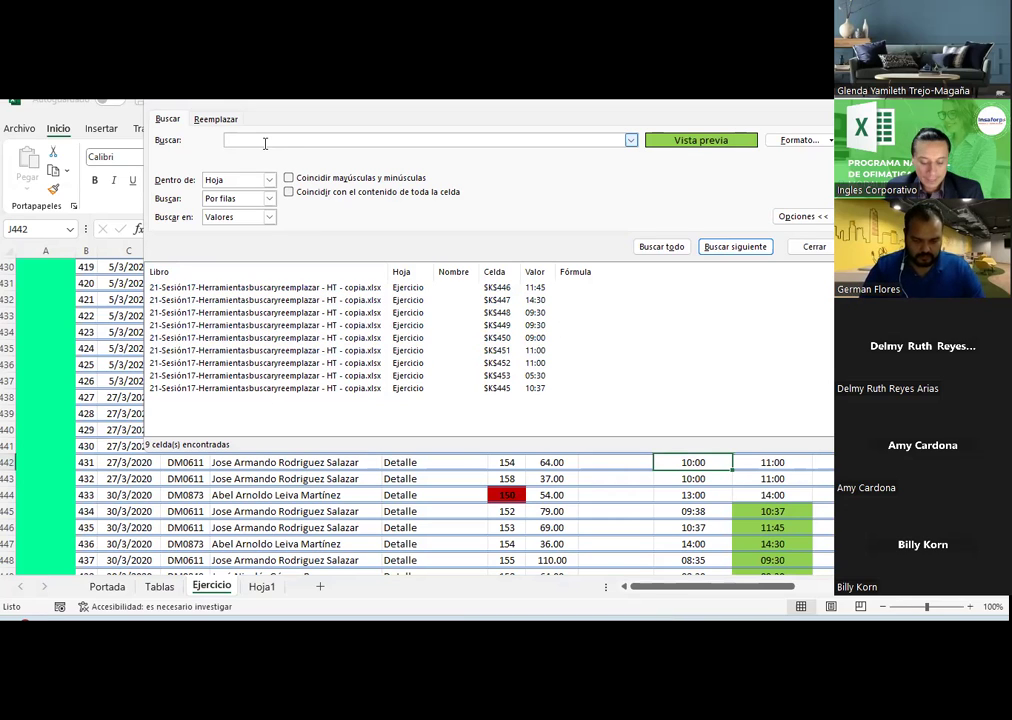
{"action": "type", "text": "EXCEL"}
- Search case-sensitively for EXCEL, dismiss the no-match message, and show the Formato options
{"action": "key", "text": "BackSpace"}
{"action": "key", "text": "BackSpace"}
{"action": "key", "text": "BackSpace"}
{"action": "type", "text": "EXCEL"}
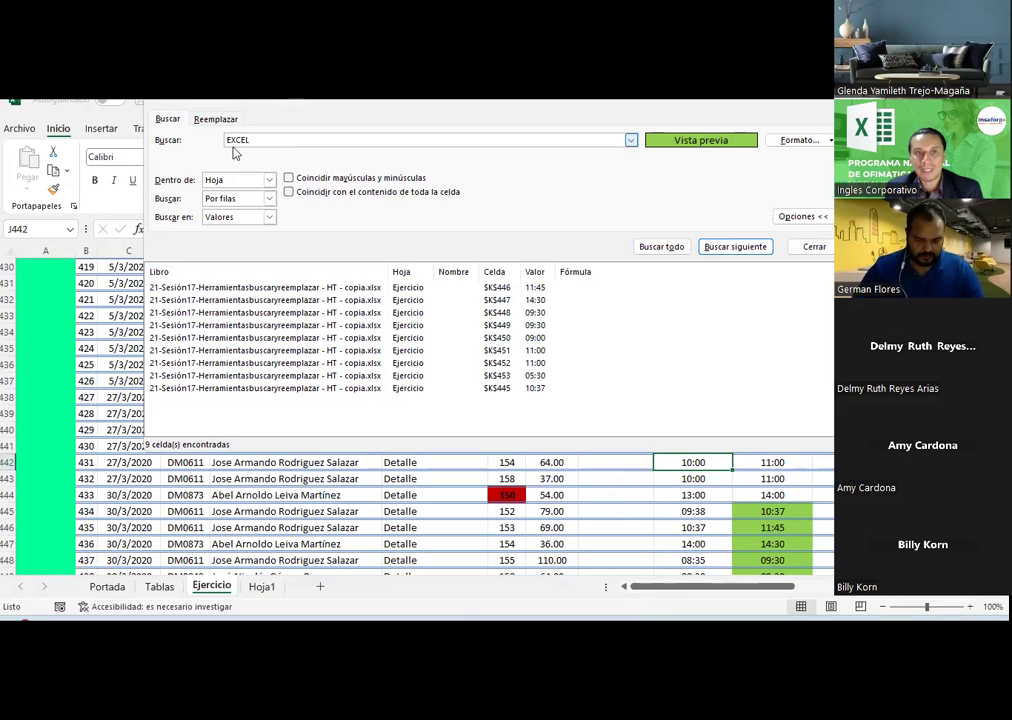
{"action": "left_click", "coordinate": [289, 179]}
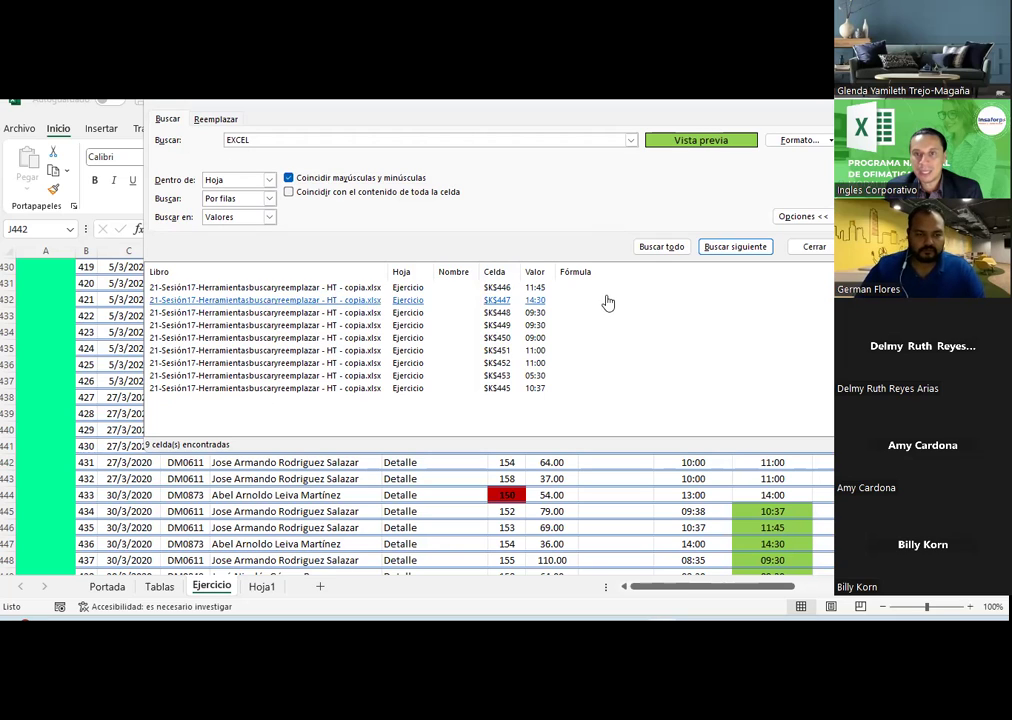
{"action": "left_click", "coordinate": [718, 249]}
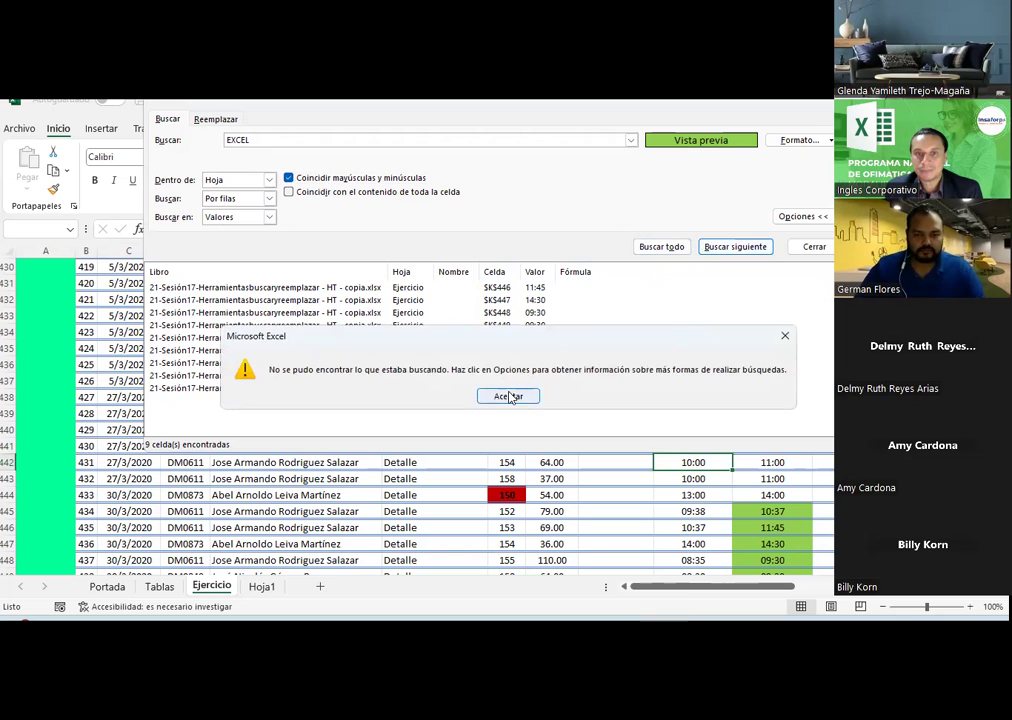
{"action": "left_click", "coordinate": [510, 396]}
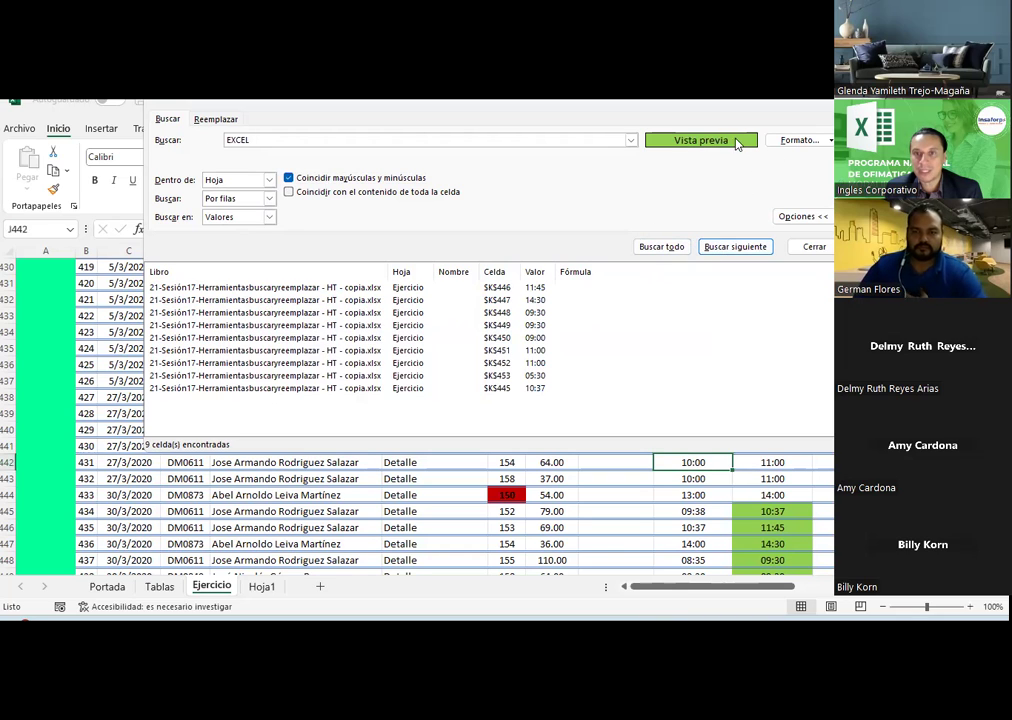
{"action": "left_click", "coordinate": [829, 140]}
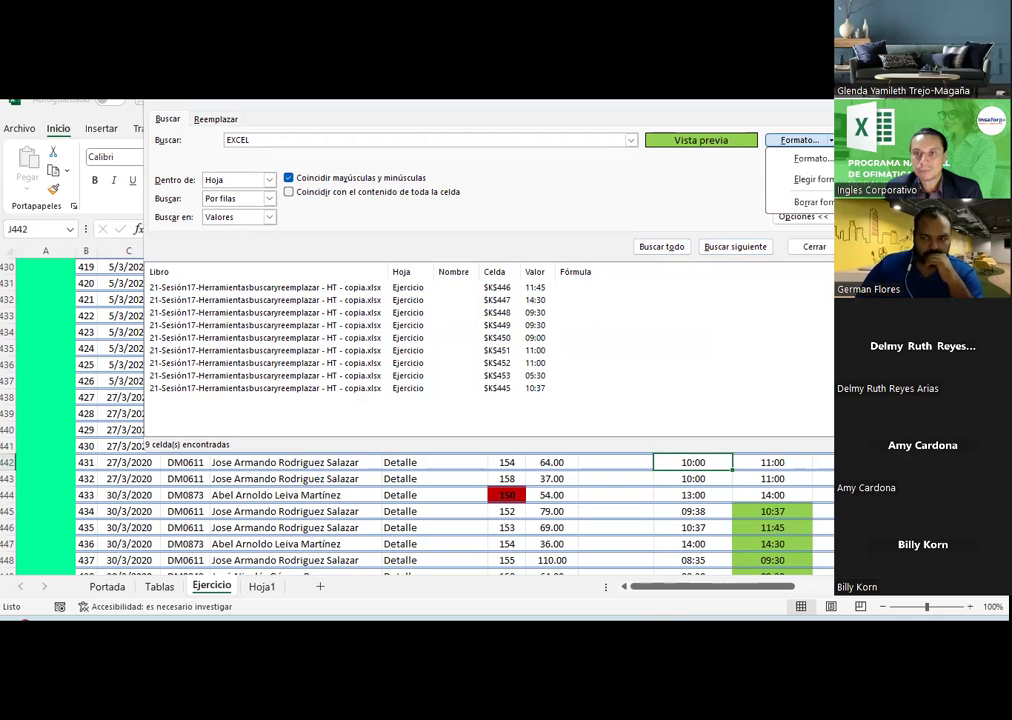
- Clear the format criterion and list all EXCEL matches, jumping to B2
{"action": "left_click", "coordinate": [814, 203]}
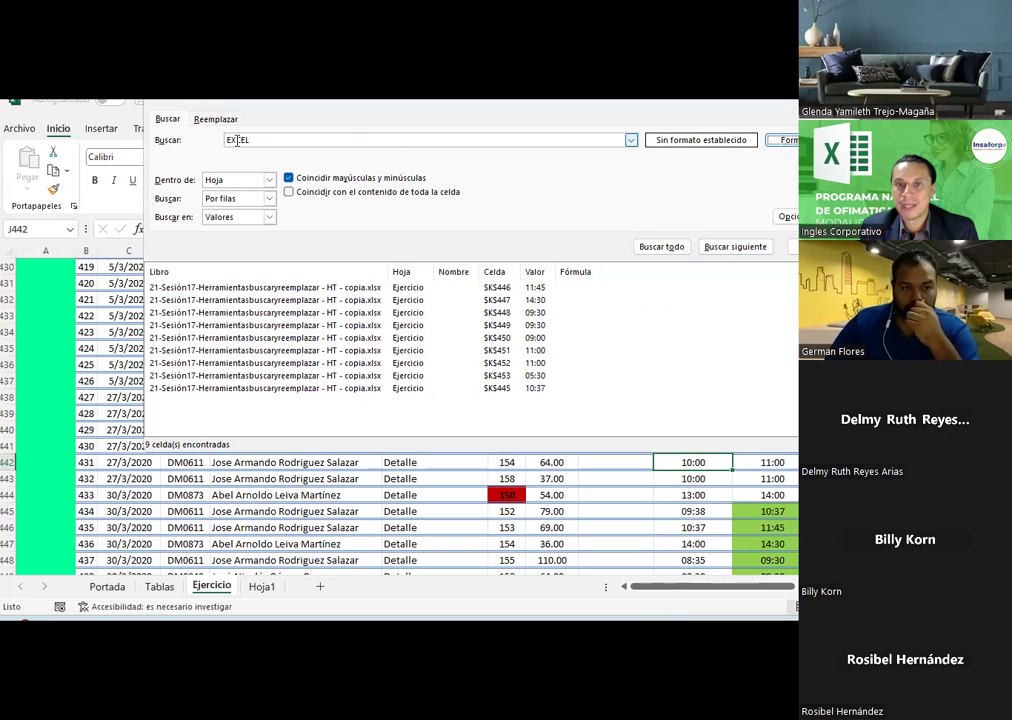
{"action": "left_click", "coordinate": [729, 247]}
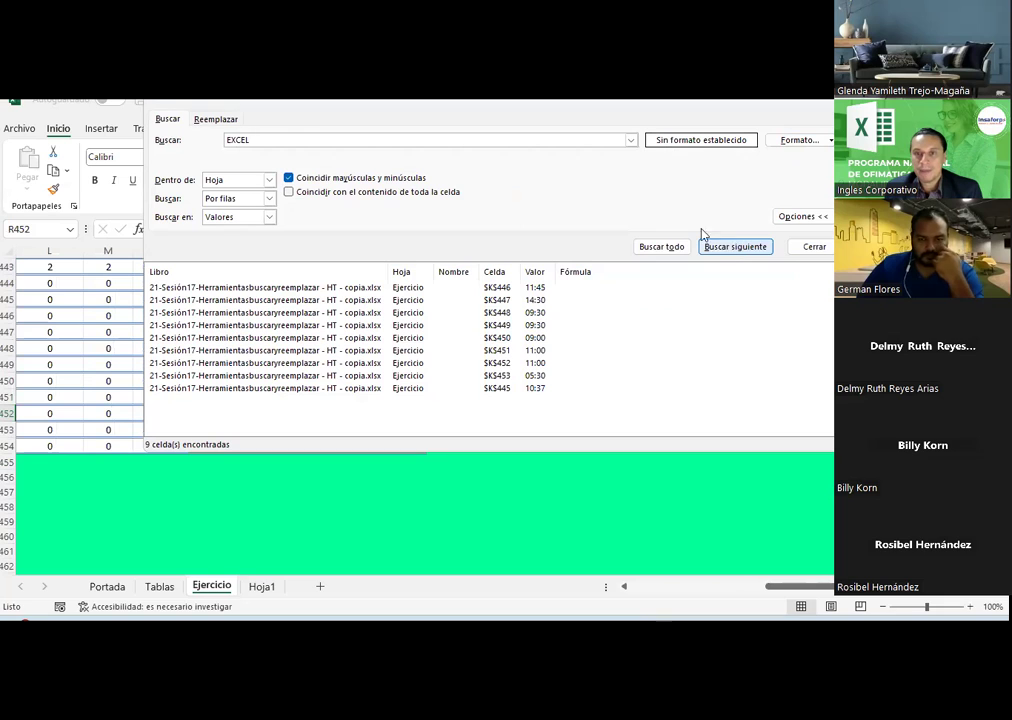
{"action": "left_click", "coordinate": [666, 247]}
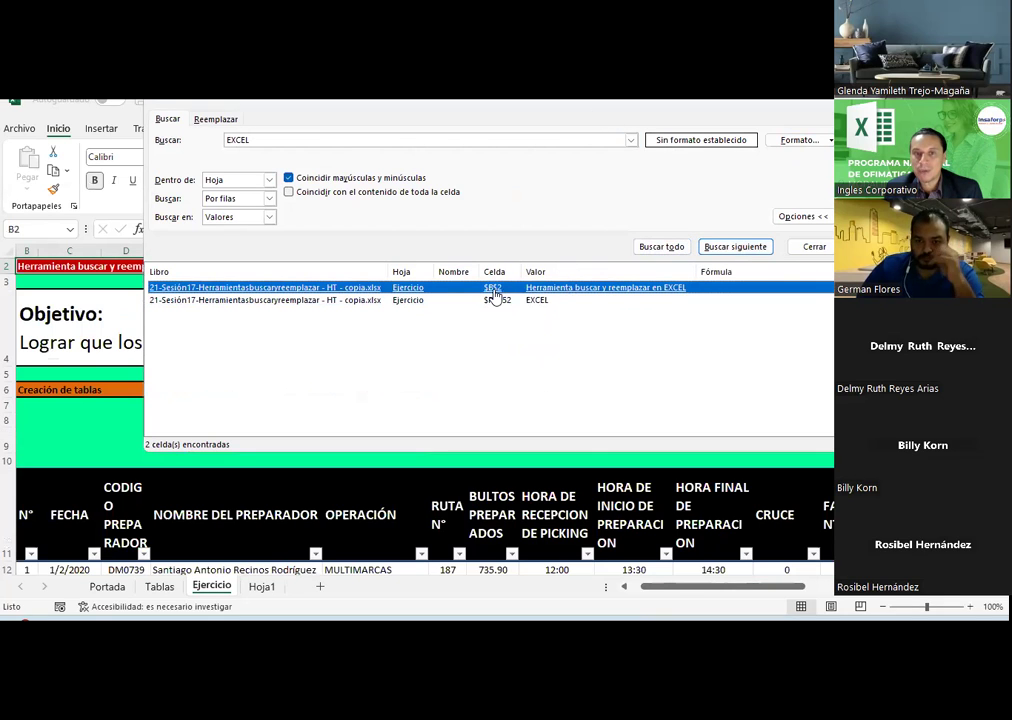
{"action": "left_click", "coordinate": [626, 587]}
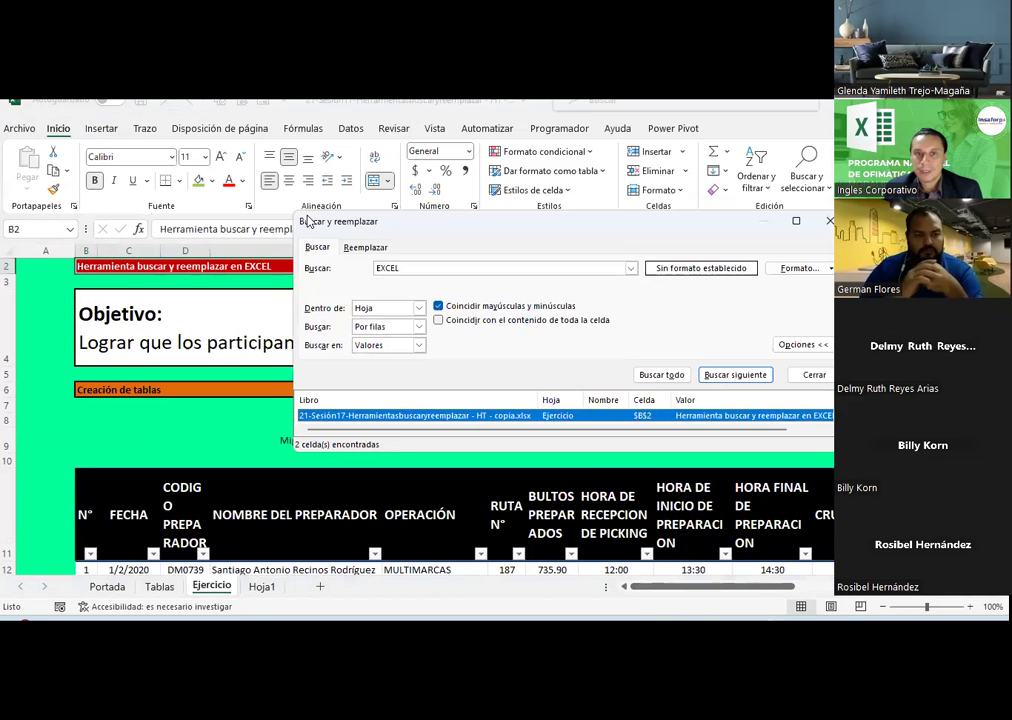
- Resize the dialog to show both results and go to the second match in R452
{"action": "left_click_drag", "start_coordinate": [448, 239], "coordinate": [565, 296]}
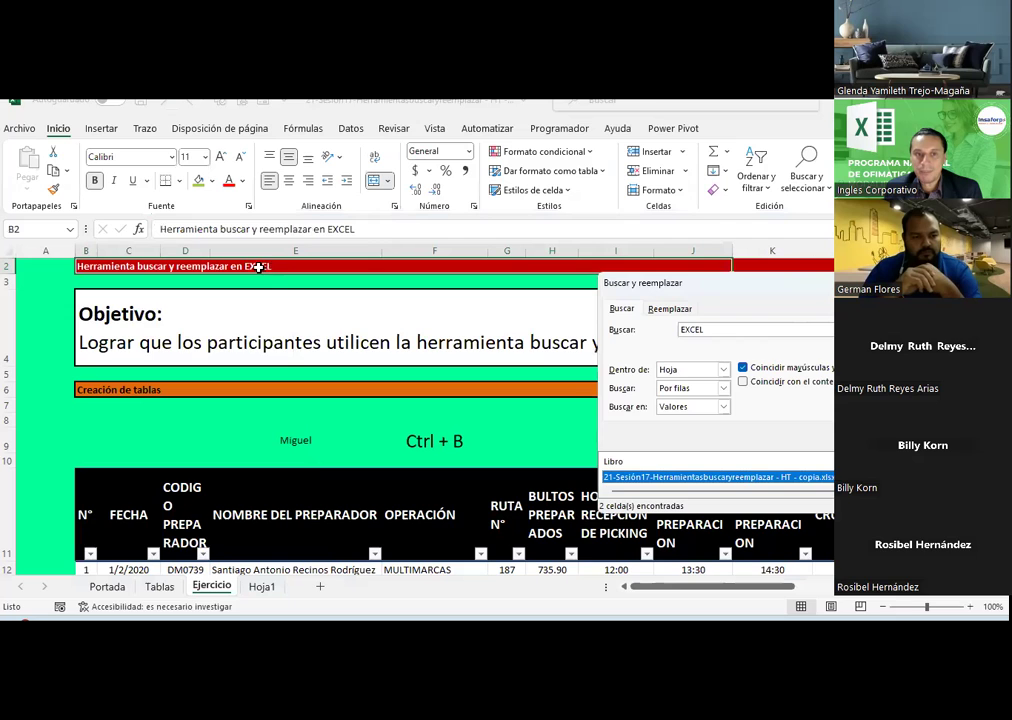
{"action": "double_click", "coordinate": [705, 285]}
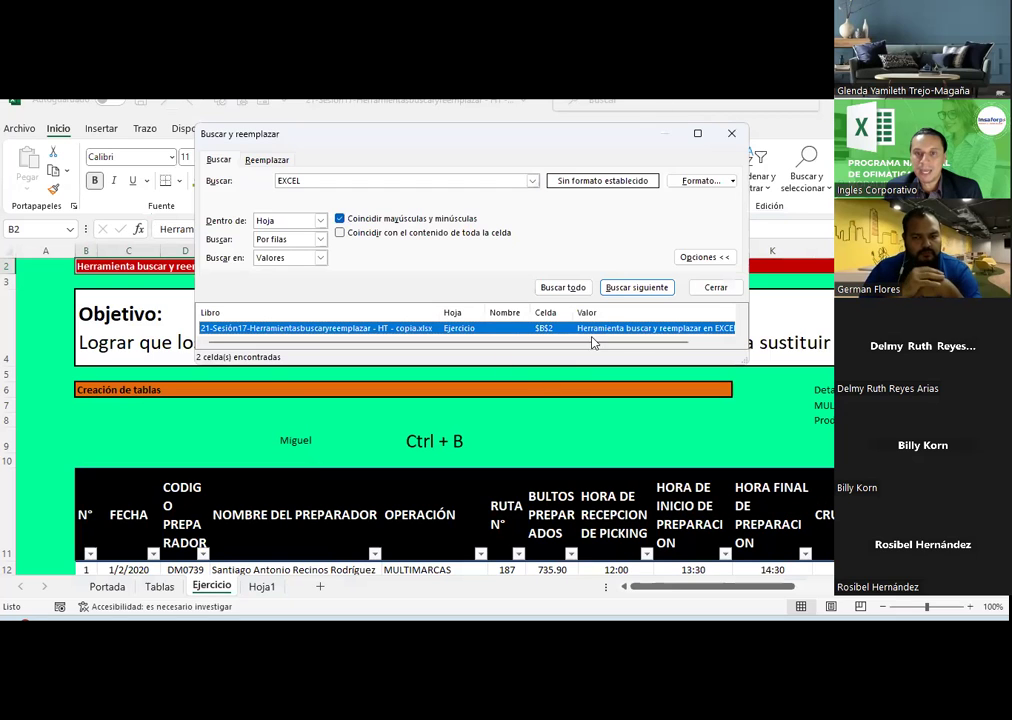
{"action": "left_click_drag", "start_coordinate": [740, 357], "coordinate": [757, 401]}
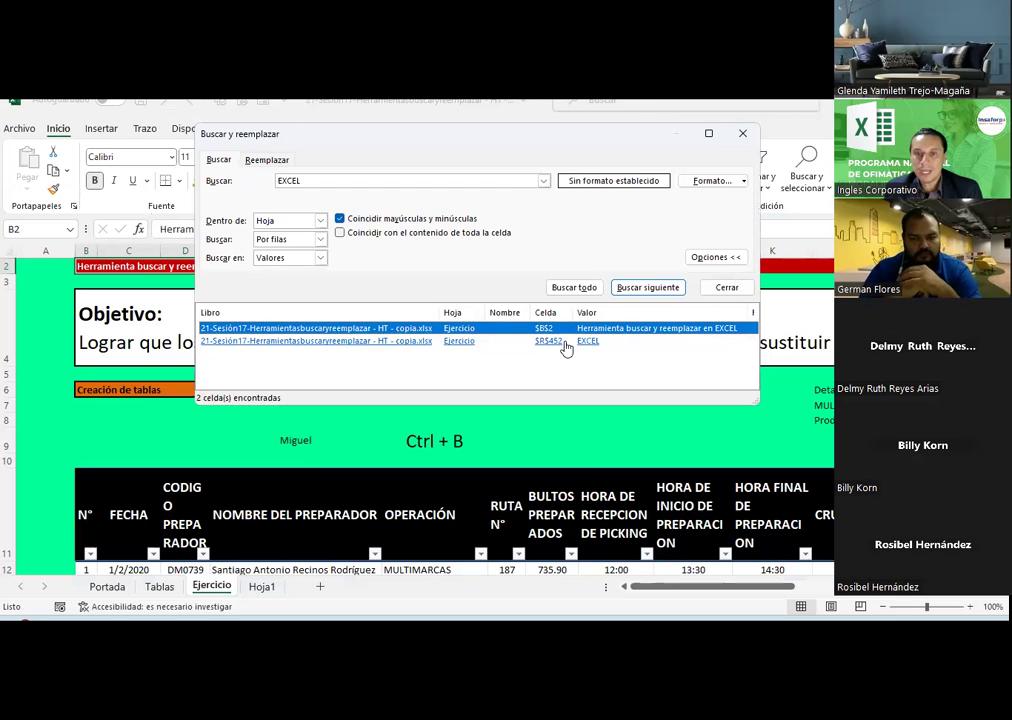
{"action": "left_click", "coordinate": [565, 341]}
{"action": "scroll", "coordinate": [400, 480], "scroll_direction": "down", "scroll_amount": 2}
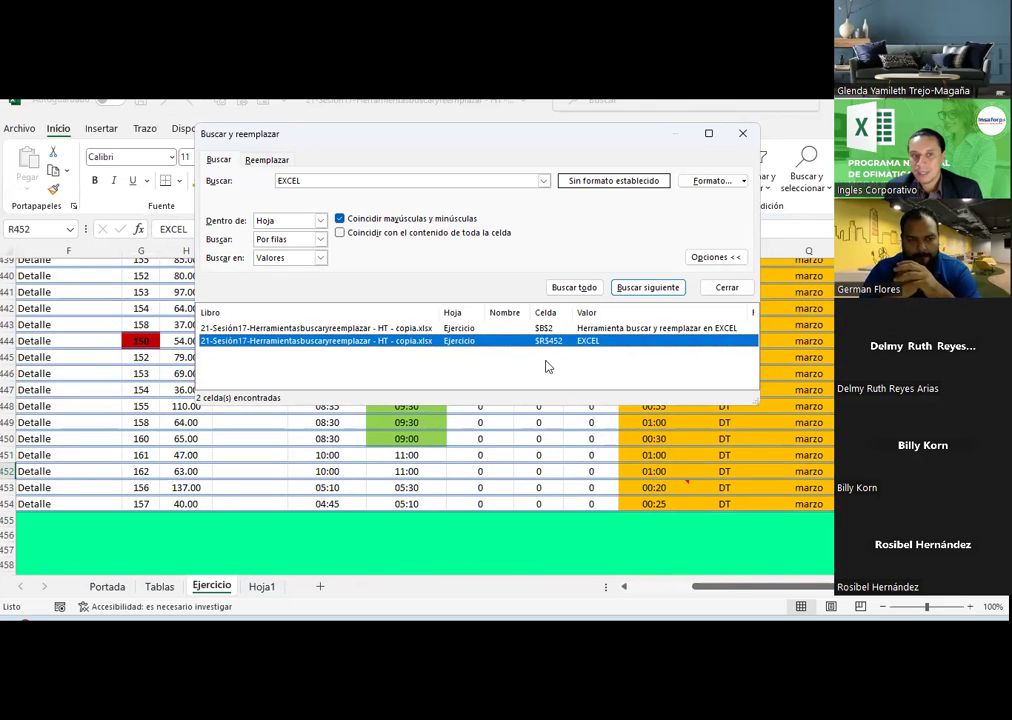
{"action": "left_click", "coordinate": [311, 181]}
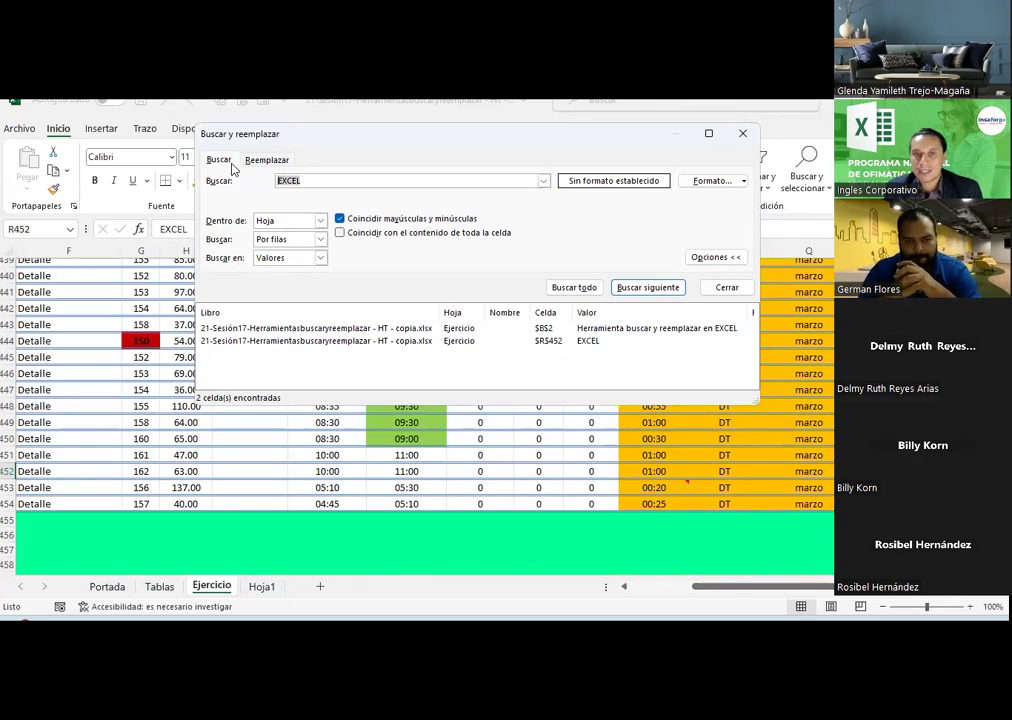
- Compare case-sensitive Buscar todo results for excel and eXCEL, then turn off Coincidir mayúsculas y minúsculas
{"action": "key", "text": "BackSpace"}
{"action": "key", "text": "BackSpace"}
{"action": "key", "text": "BackSpace"}
{"action": "type", "text": "excel"}
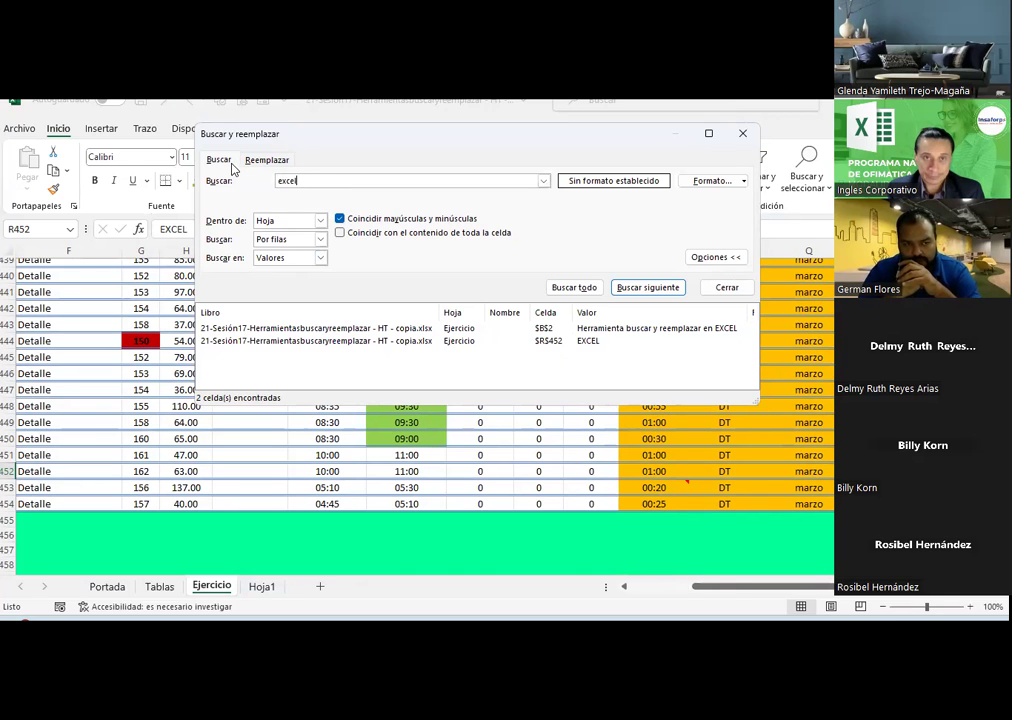
{"action": "left_click", "coordinate": [576, 287]}
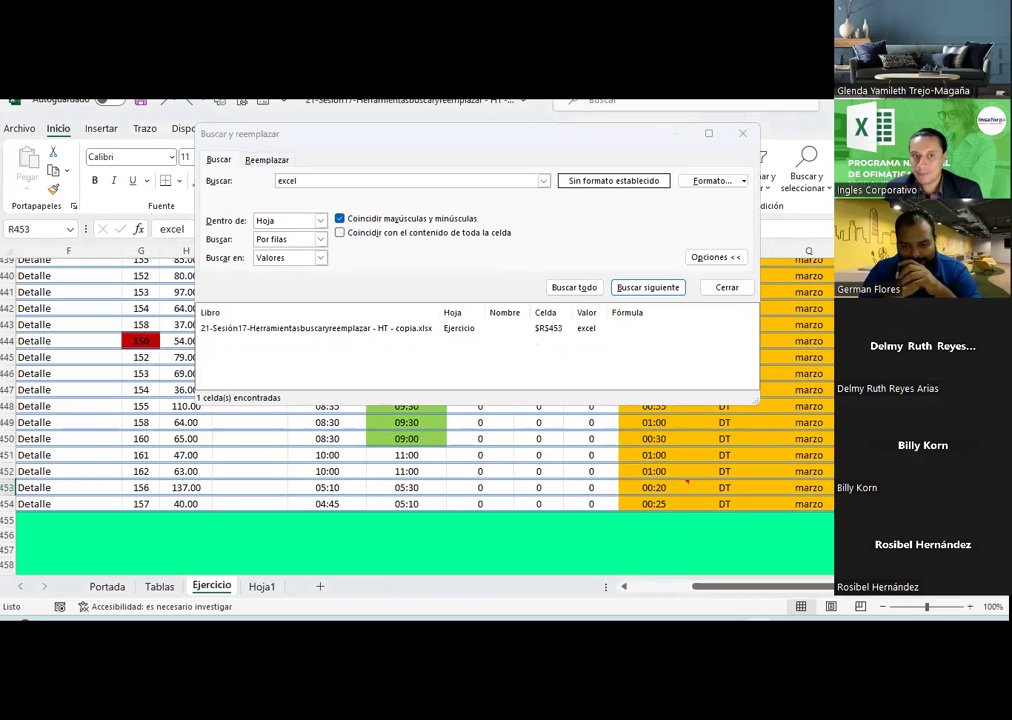
{"action": "left_click", "coordinate": [300, 180]}
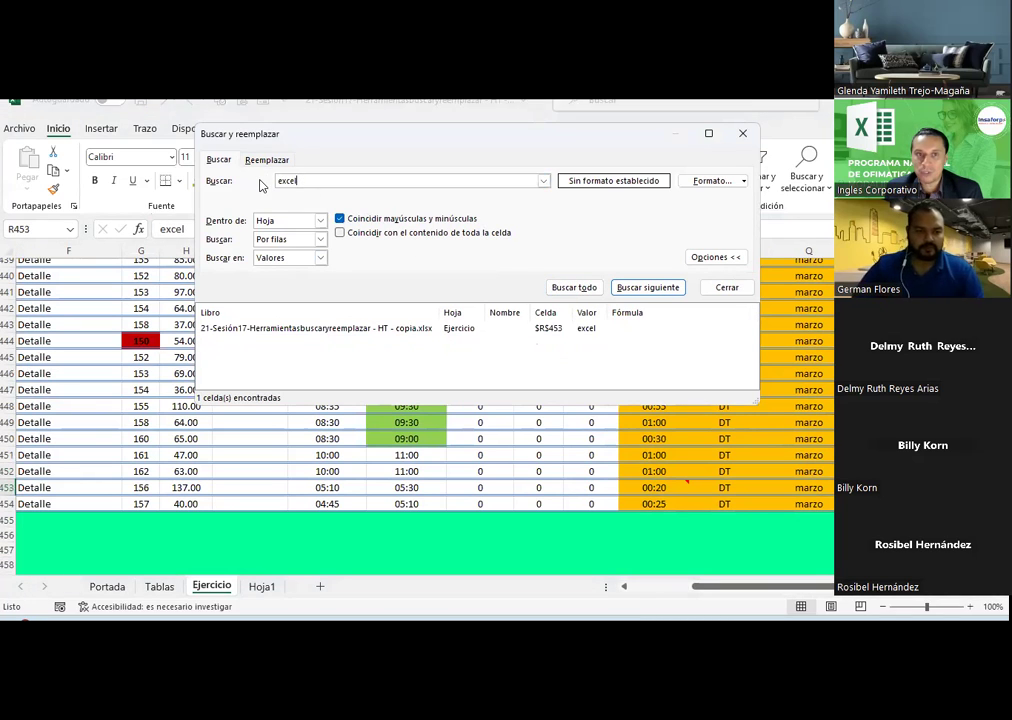
{"action": "key", "text": "BackSpace"}
{"action": "key", "text": "BackSpace"}
{"action": "key", "text": "BackSpace"}
{"action": "type", "text": "eXCEL"}
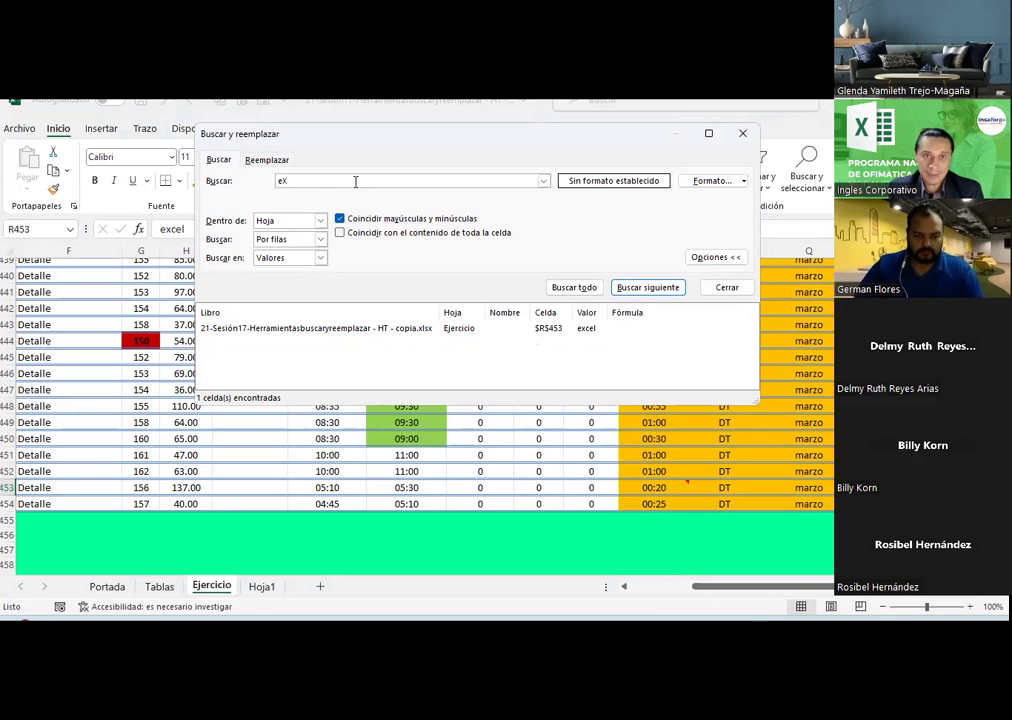
{"action": "left_click", "coordinate": [590, 288]}
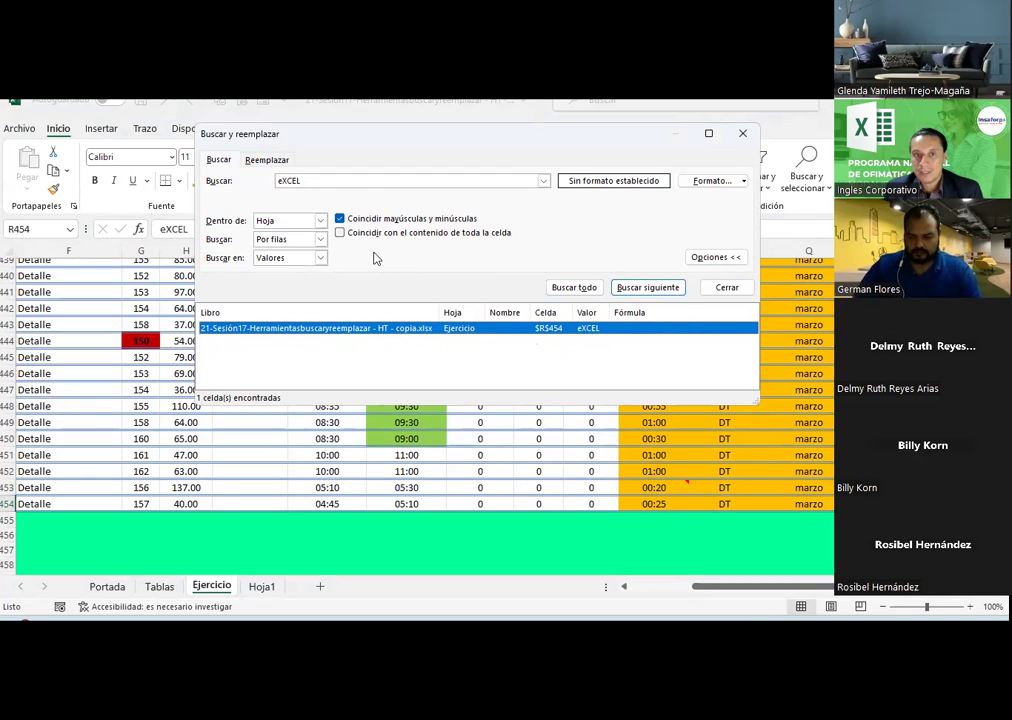
{"action": "left_click", "coordinate": [340, 218]}
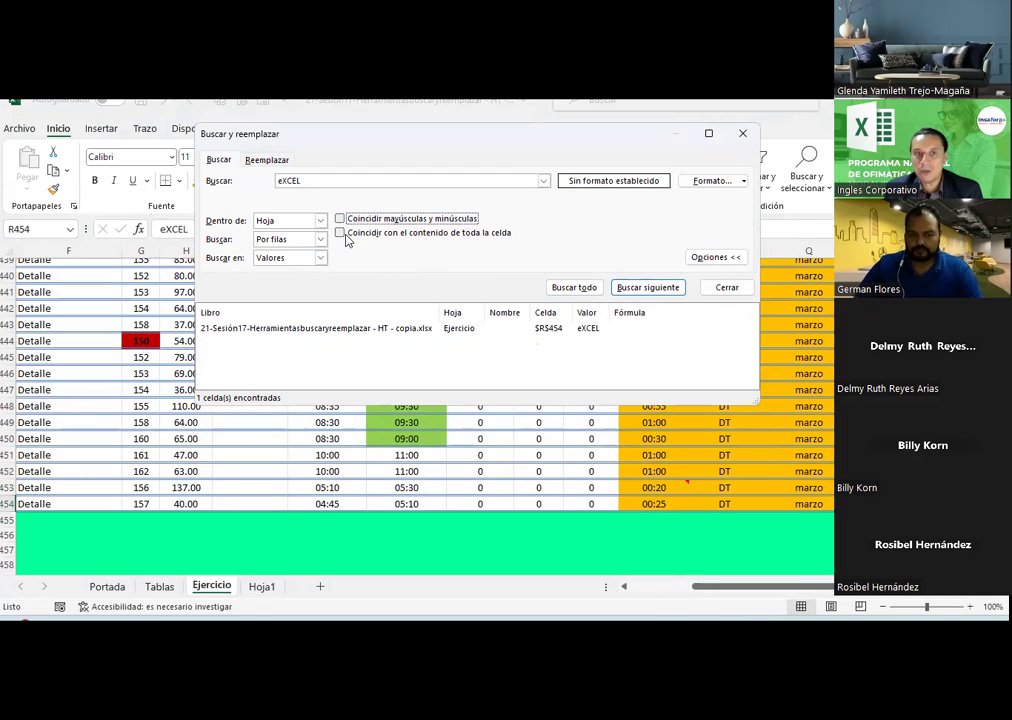
{"action": "left_click", "coordinate": [312, 181]}
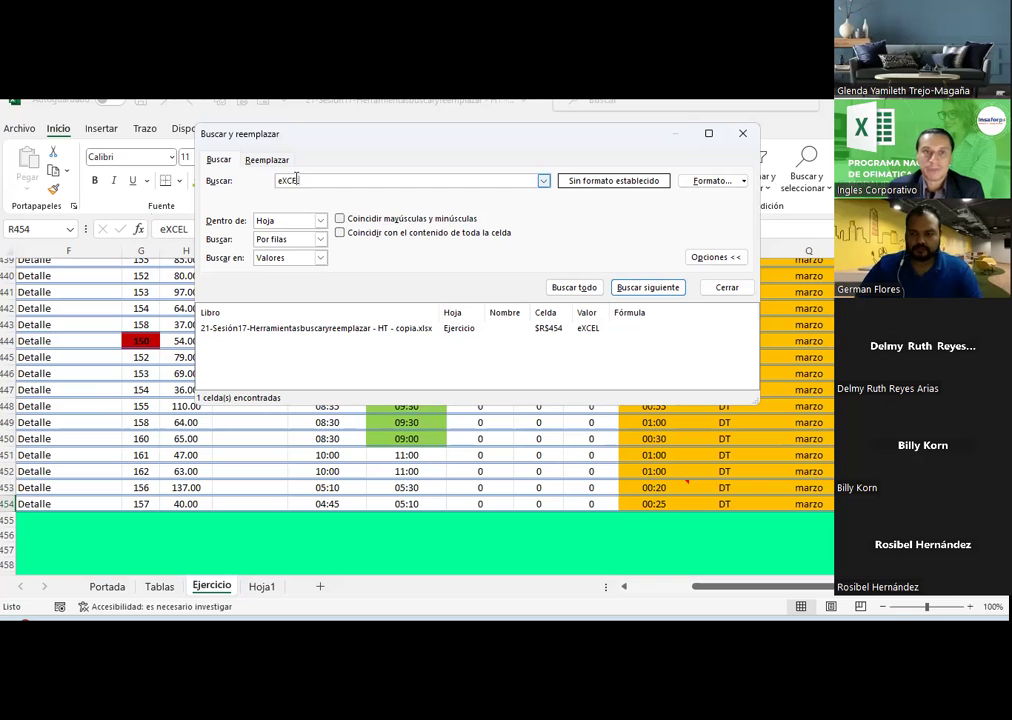
- Complete the preparer's first name, list its matches, and scroll up through the sheet
{"action": "type", "text": "Alfonso"}
{"action": "left_click", "coordinate": [585, 289]}
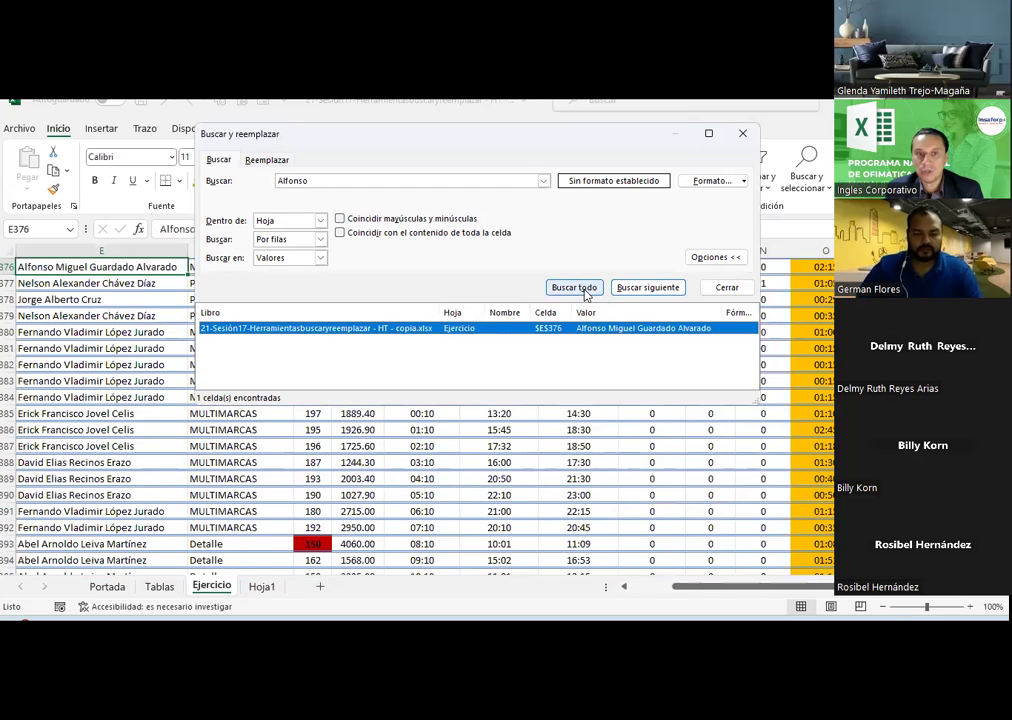
{"action": "left_click_drag", "start_coordinate": [672, 587], "coordinate": [643, 588]}
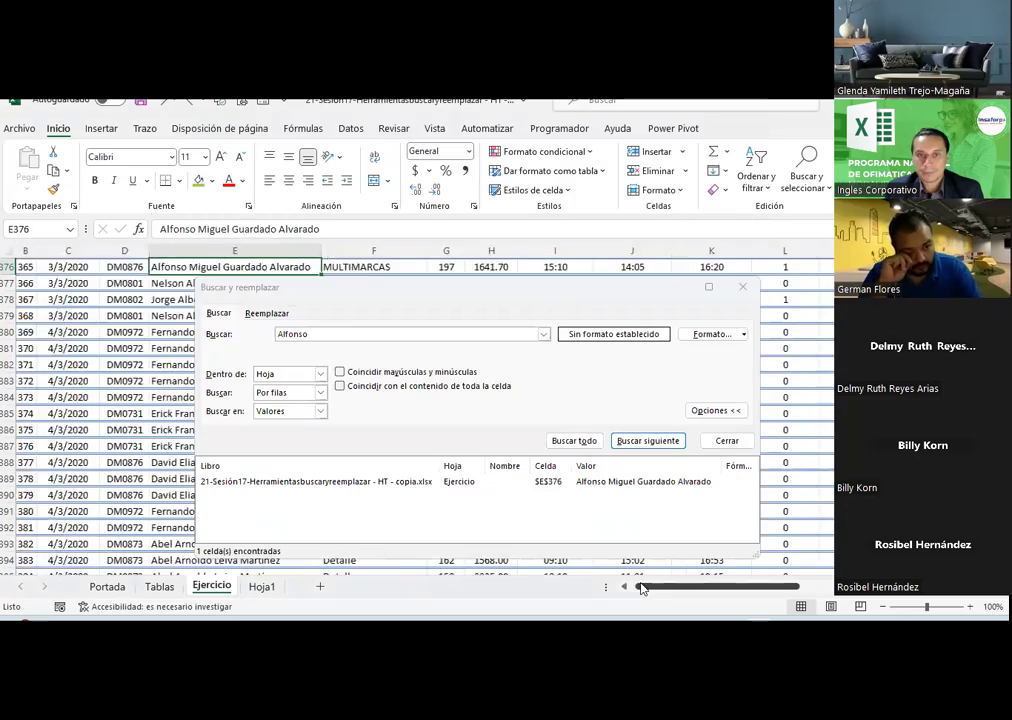
{"action": "scroll", "coordinate": [118, 354], "scroll_direction": "up", "scroll_amount": 6}
{"action": "scroll", "coordinate": [118, 354], "scroll_direction": "up", "scroll_amount": 17}
{"action": "scroll", "coordinate": [110, 350], "scroll_direction": "up", "scroll_amount": 16}
{"action": "scroll", "coordinate": [108, 348], "scroll_direction": "up", "scroll_amount": 20}
{"action": "scroll", "coordinate": [104, 343], "scroll_direction": "up", "scroll_amount": 18}
{"action": "scroll", "coordinate": [101, 341], "scroll_direction": "up", "scroll_amount": 17}
{"action": "scroll", "coordinate": [90, 328], "scroll_direction": "up", "scroll_amount": 20}
{"action": "scroll", "coordinate": [90, 328], "scroll_direction": "up", "scroll_amount": 5}
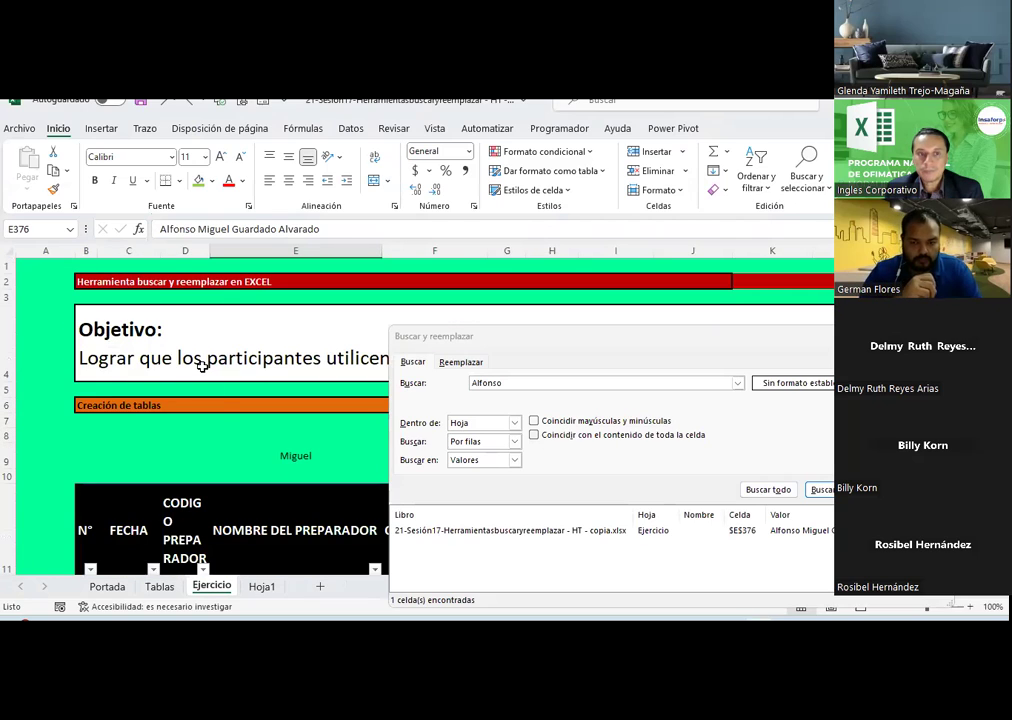
{"action": "left_click", "coordinate": [292, 420]}
{"action": "scroll", "coordinate": [323, 413], "scroll_direction": "down", "scroll_amount": 1}
- Enable whole-cell matching, confirm the first name alone finds nothing, then extend it to the full name
{"action": "left_click", "coordinate": [535, 437]}
{"action": "left_click_drag", "start_coordinate": [576, 341], "coordinate": [570, 297]}
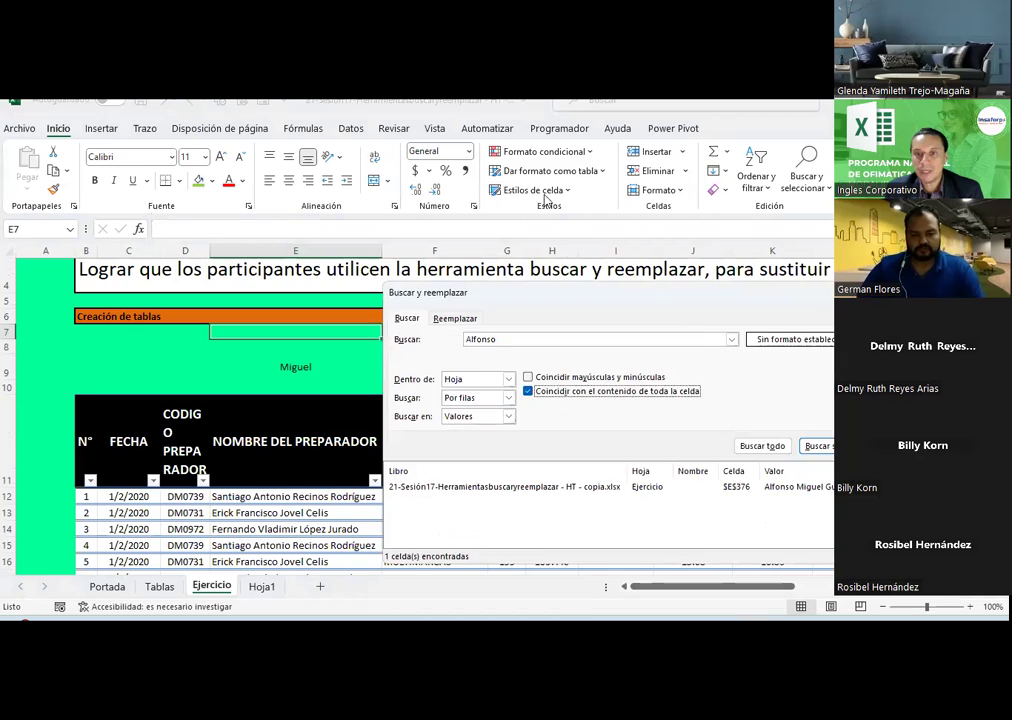
{"action": "left_click_drag", "start_coordinate": [546, 200], "coordinate": [543, 181]}
{"action": "left_click", "coordinate": [730, 329]}
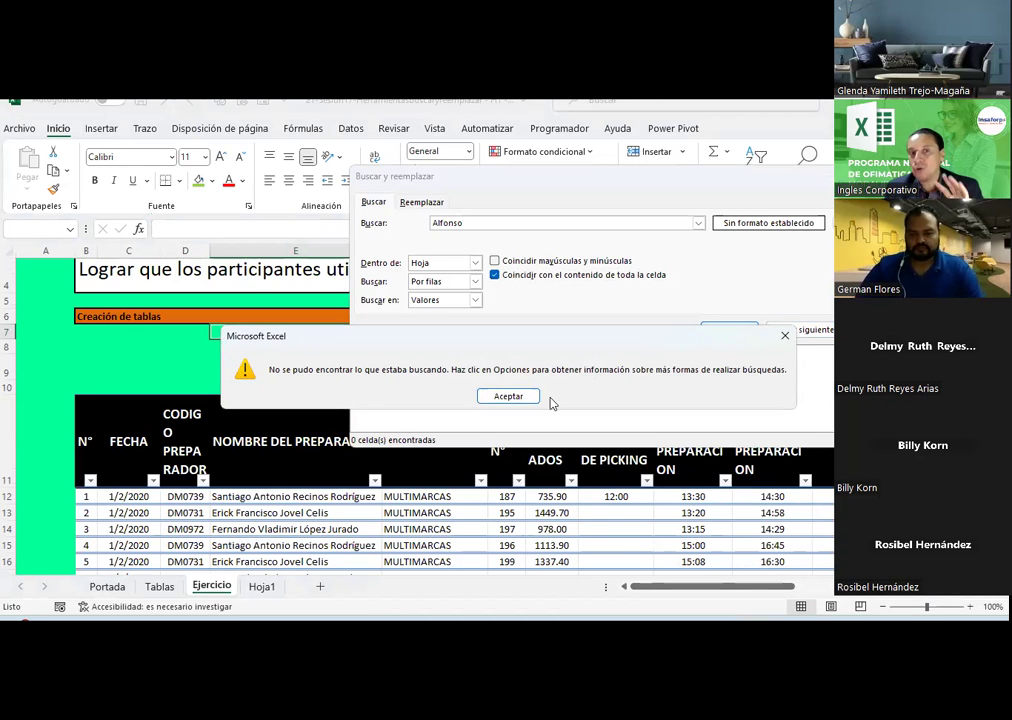
{"action": "left_click", "coordinate": [508, 396]}
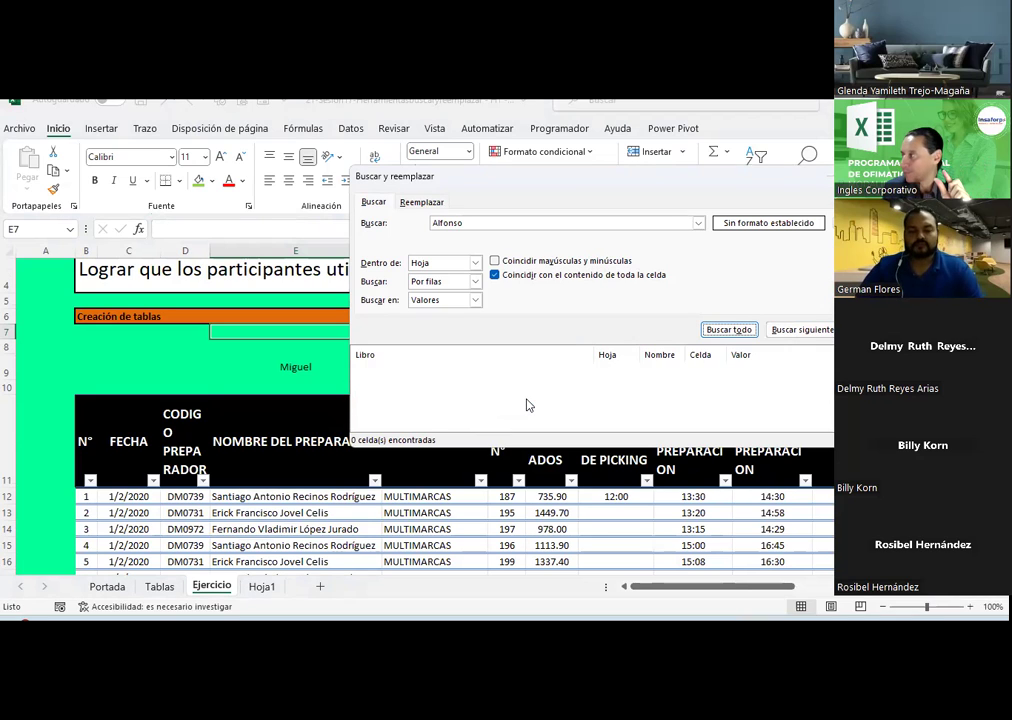
{"action": "left_click", "coordinate": [491, 228]}
{"action": "type", "text": "iguel"}
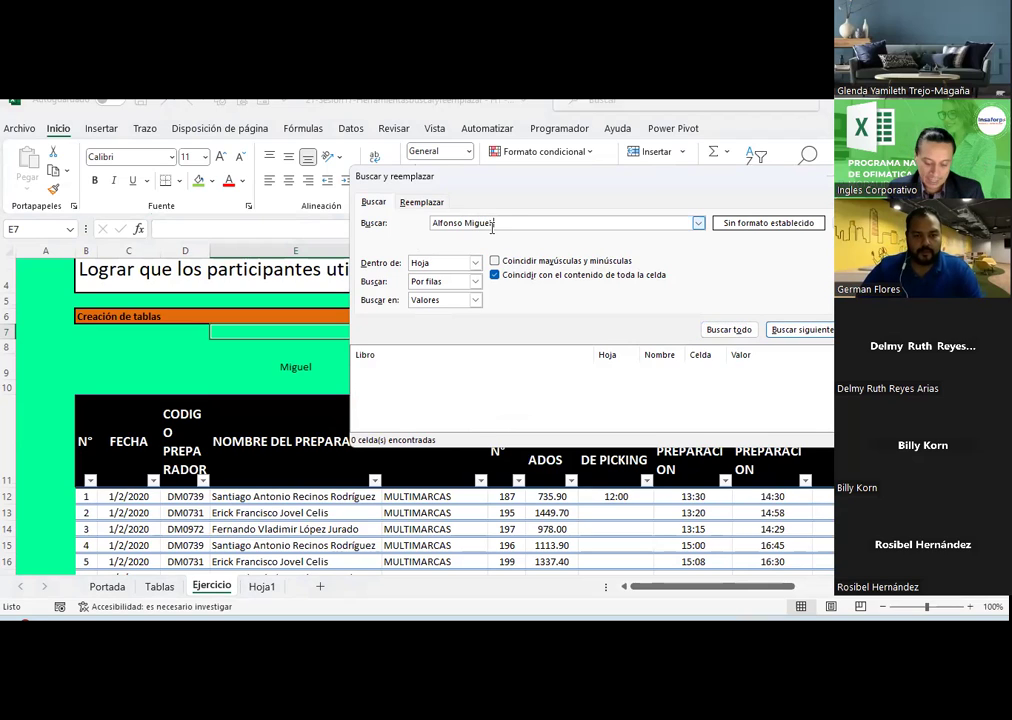
{"action": "type", "text": " Guardado Alvarado"}
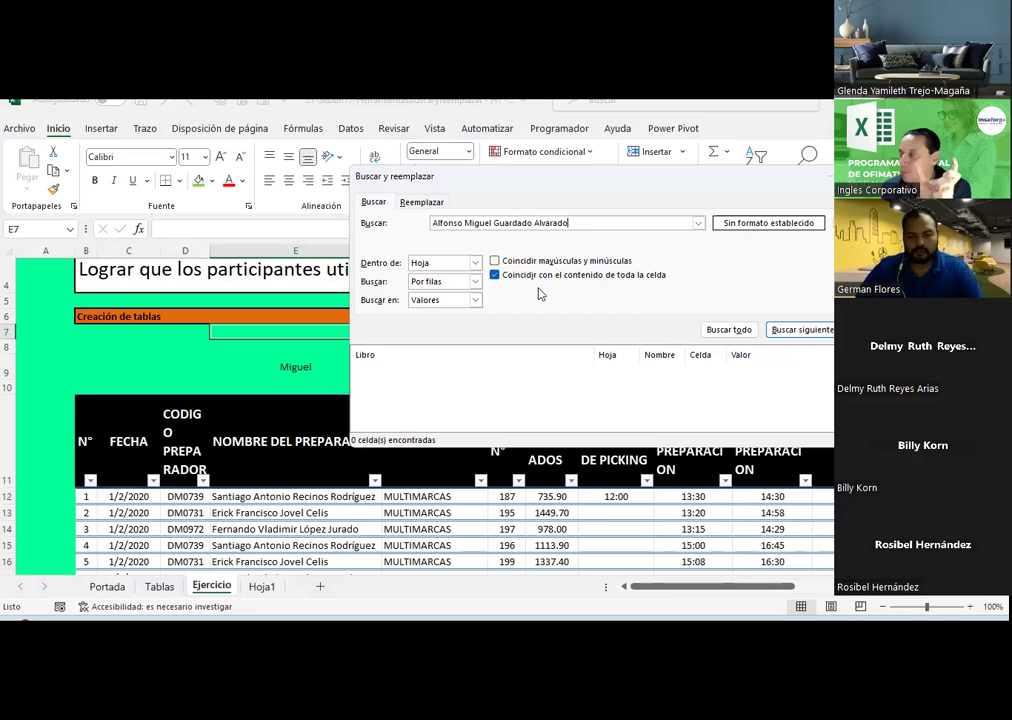
- Search for the preparer's full name and scroll the results
{"action": "left_click", "coordinate": [725, 332]}
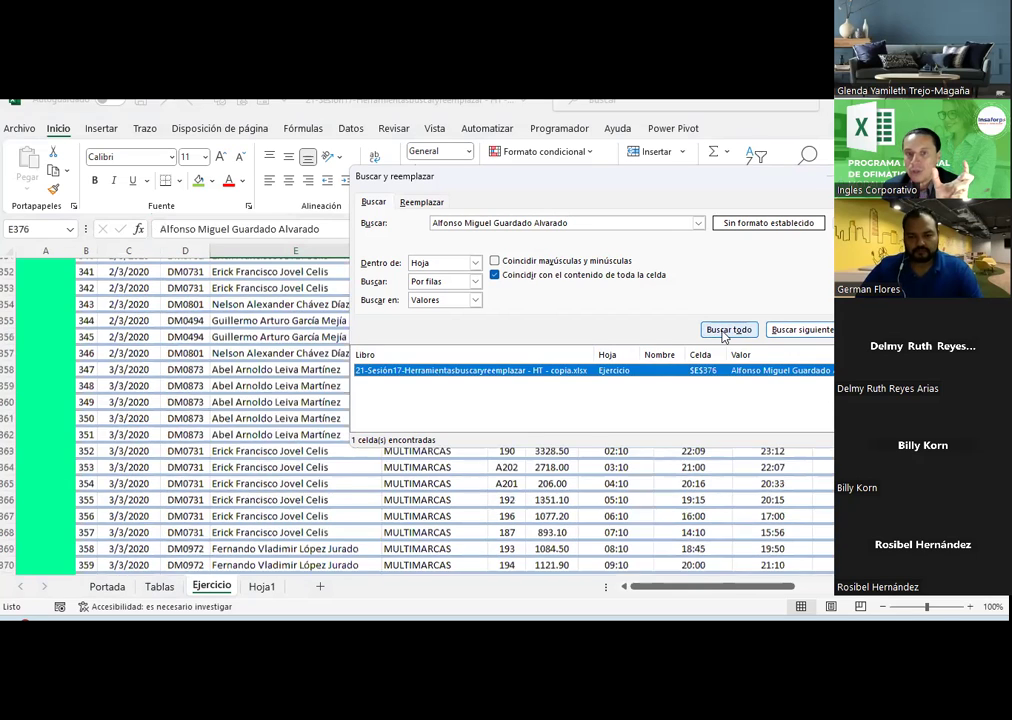
{"action": "scroll", "coordinate": [290, 430], "scroll_direction": "down", "scroll_amount": 2}
{"action": "scroll", "coordinate": [280, 436], "scroll_direction": "down", "scroll_amount": 3}
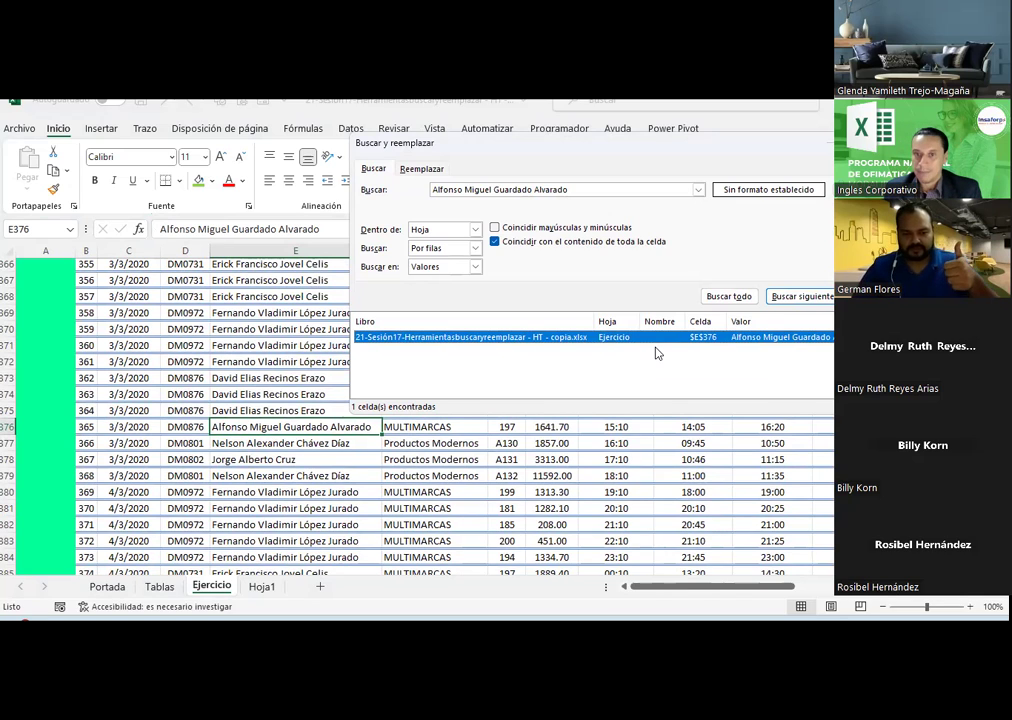
- Turn off Coincidir con el contenido de toda la celda and end on the Buscar options
{"action": "left_click", "coordinate": [494, 241]}
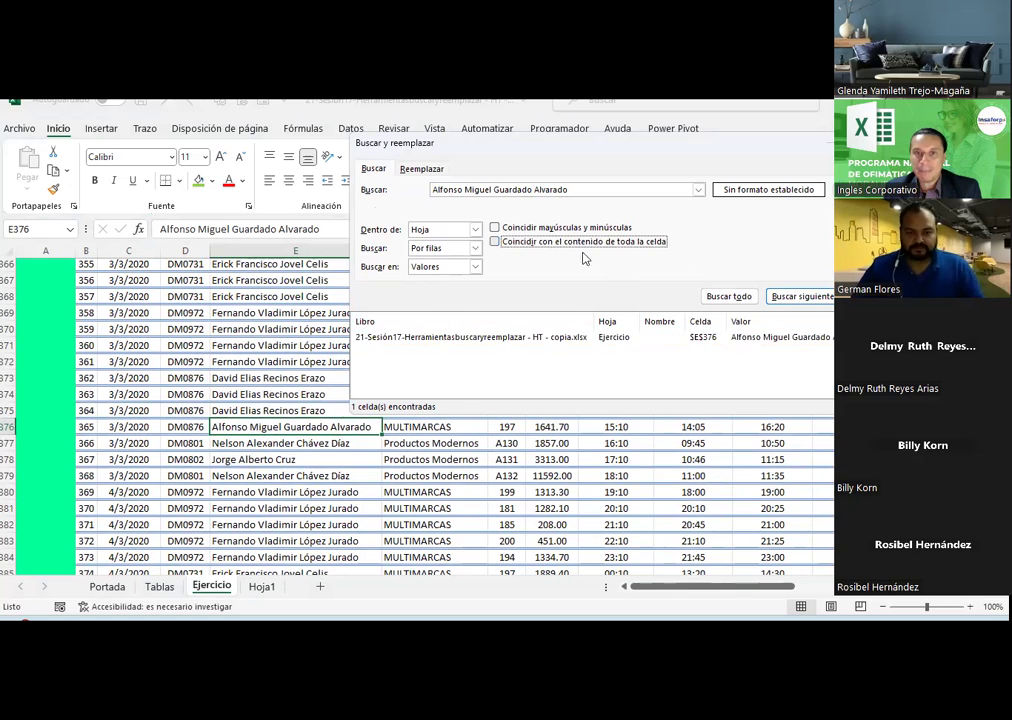
{"action": "left_click", "coordinate": [420, 169]}
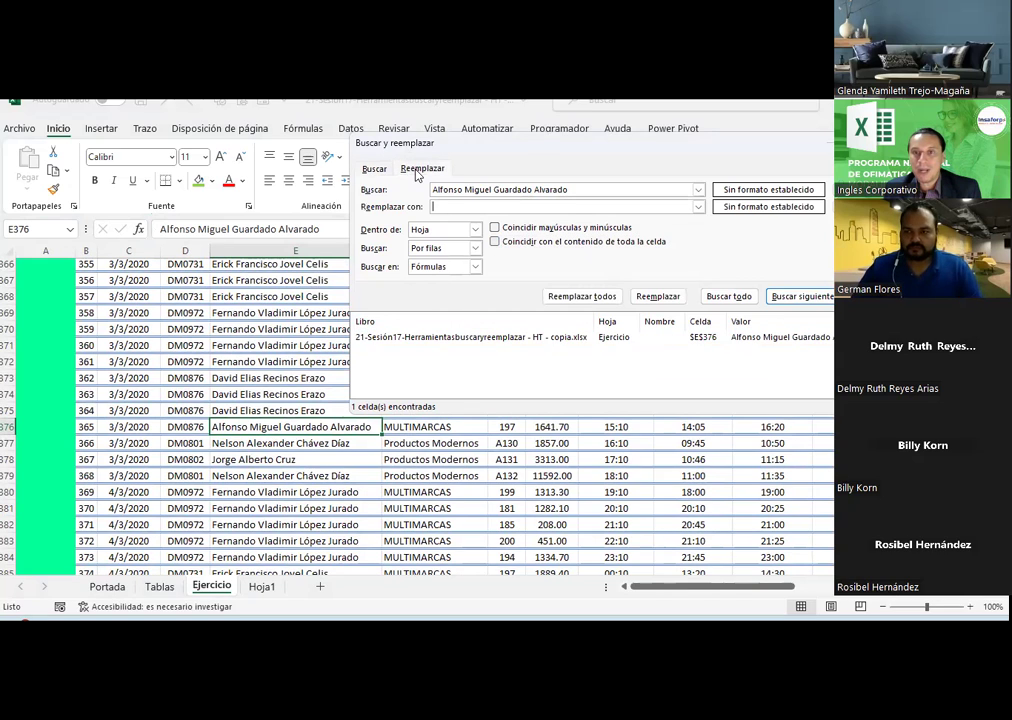
{"action": "left_click", "coordinate": [373, 169]}
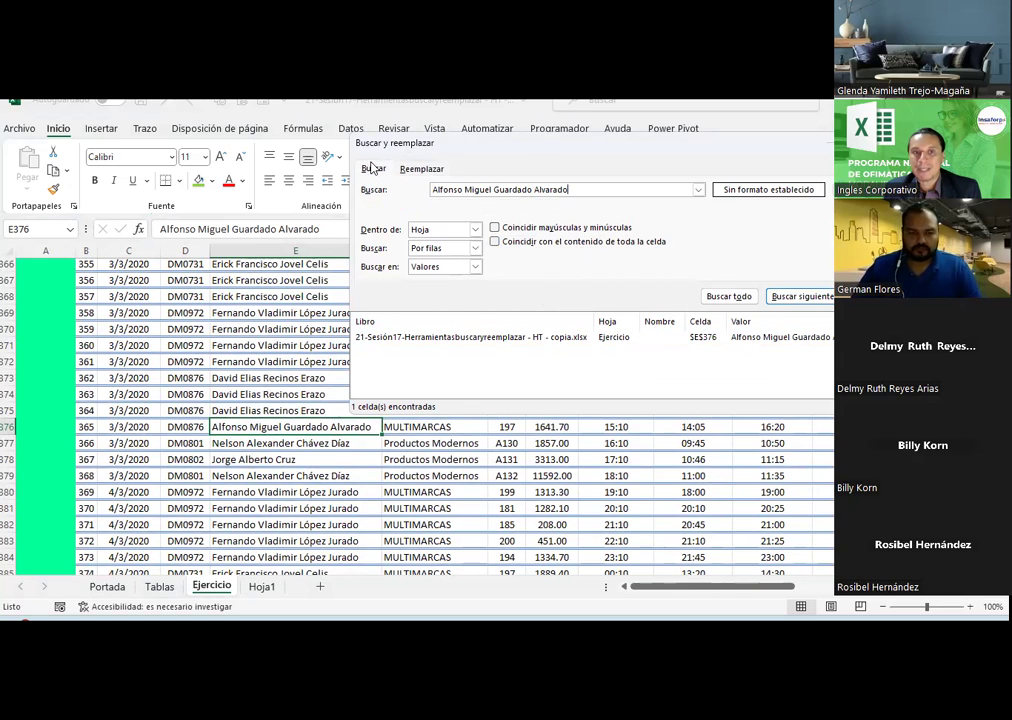
{"action": "left_click", "coordinate": [418, 169]}
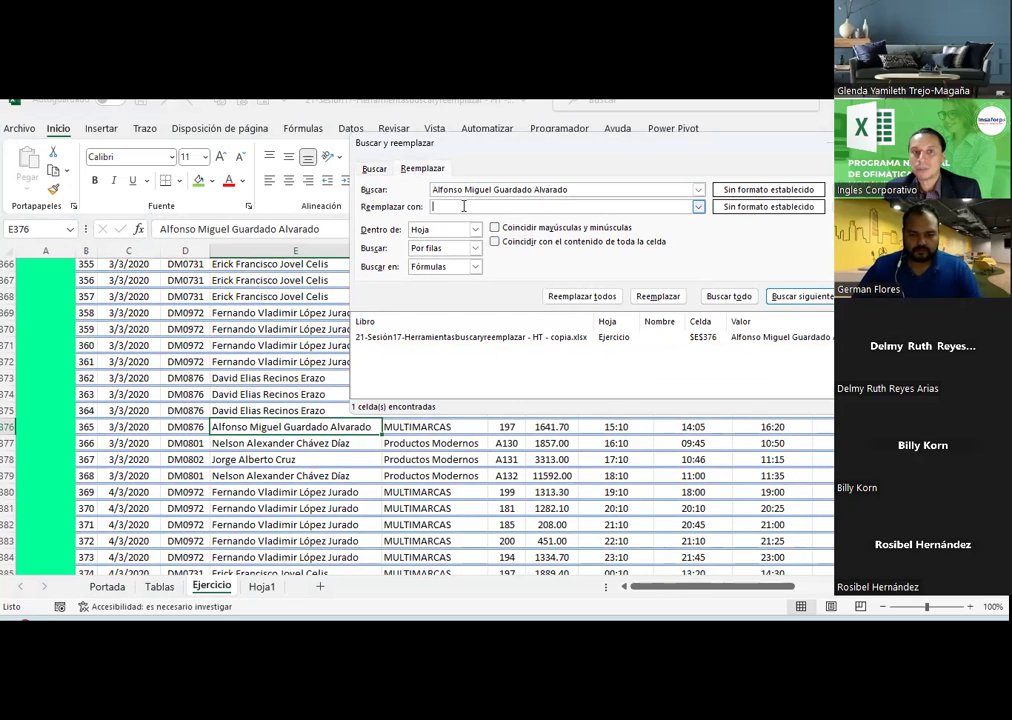
{"action": "left_click", "coordinate": [374, 168]}
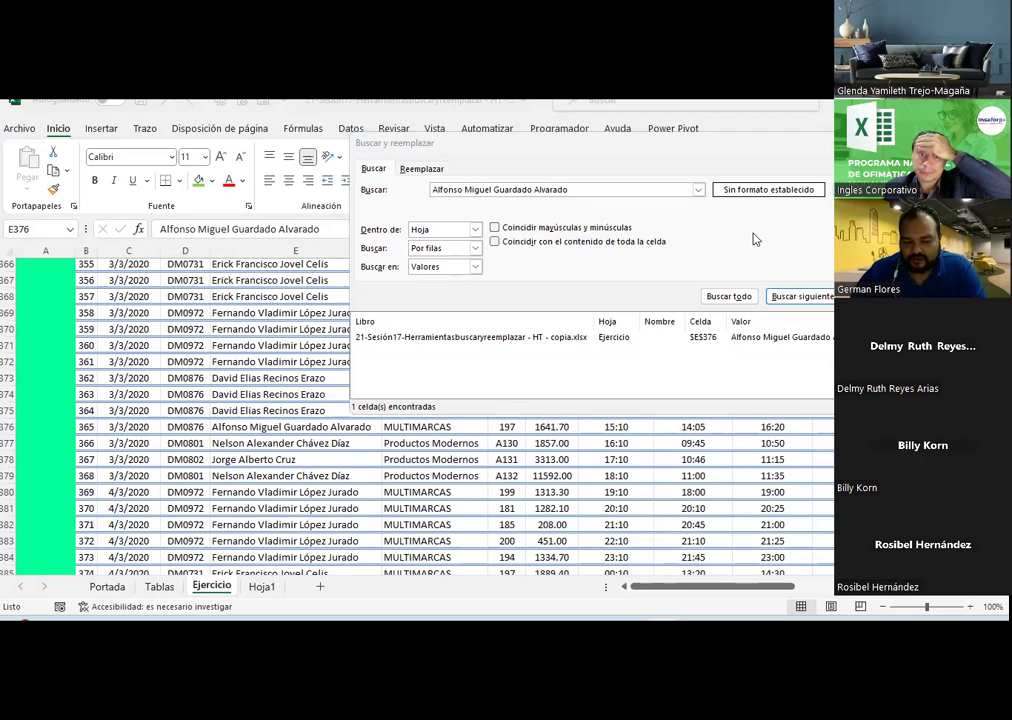
{"action": "left_click", "coordinate": [475, 267]}
{"action": "left_click", "coordinate": [475, 268]}
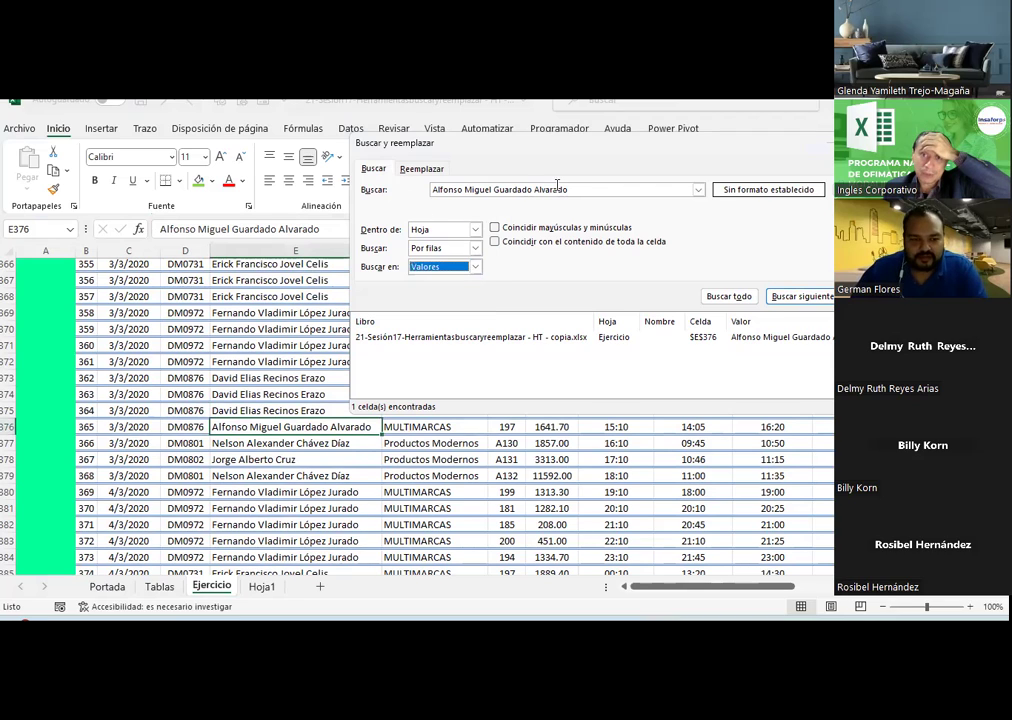
{"action": "left_click", "coordinate": [475, 268]}
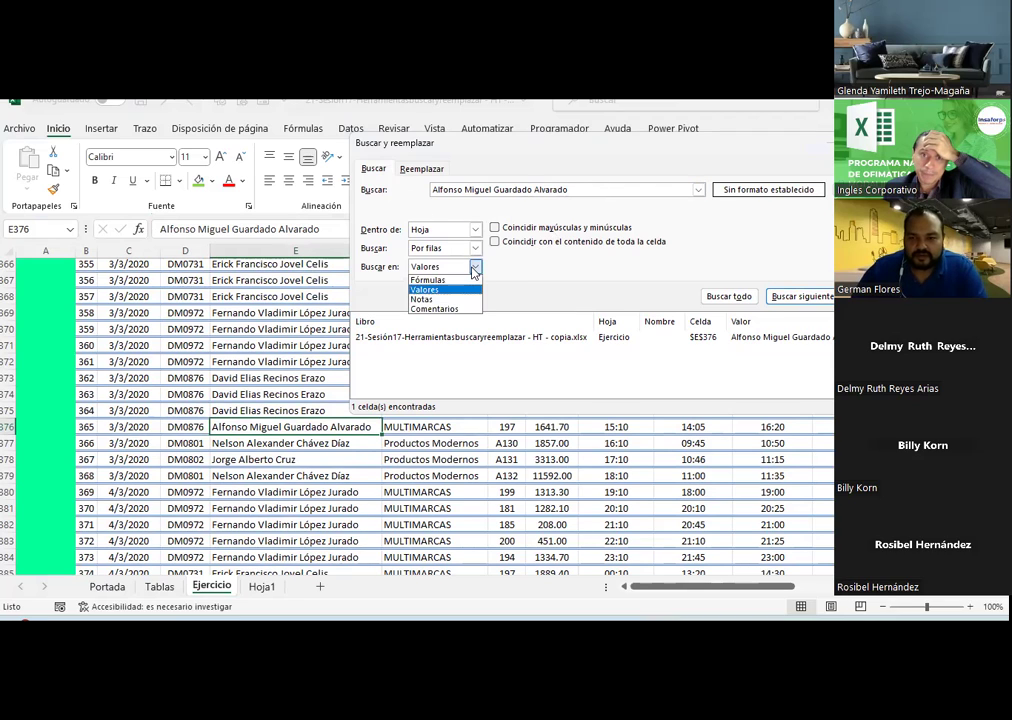
{"action": "left_click", "coordinate": [475, 268]}
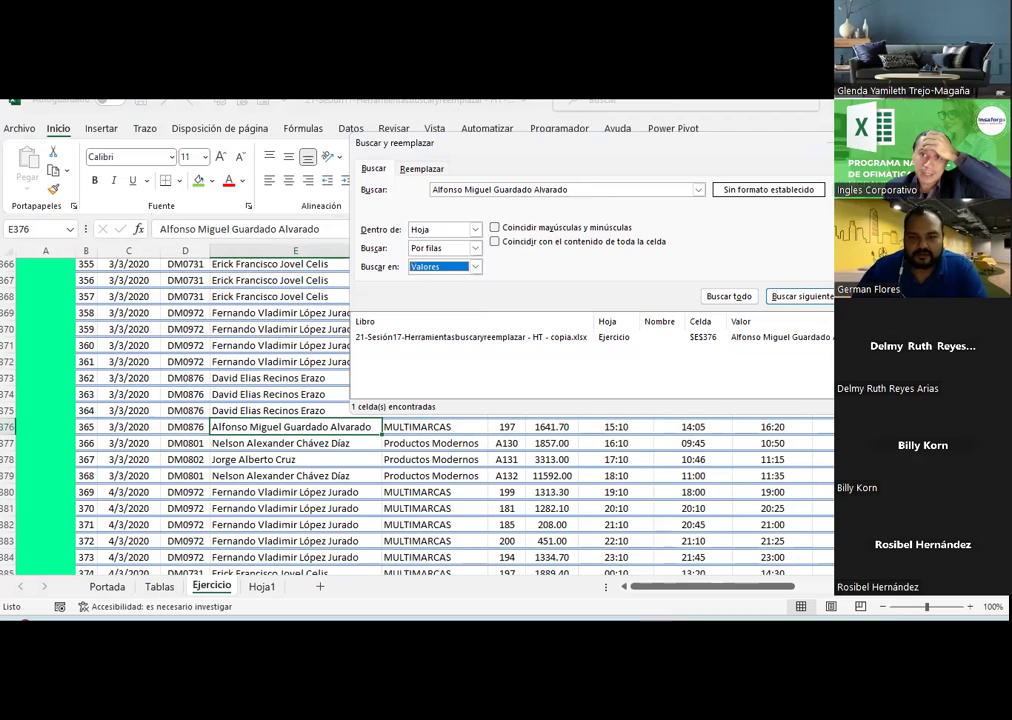
{"action": "left_click_drag", "start_coordinate": [722, 150], "coordinate": [546, 177]}
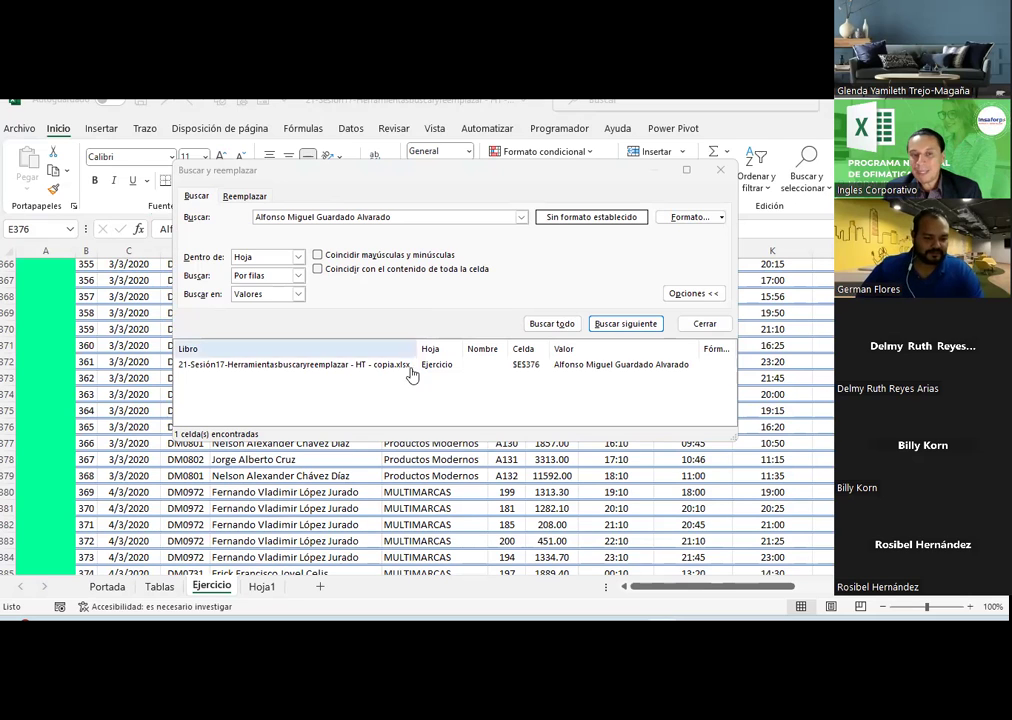
- Switch Find and Replace to the Reemplazar options and clear the old search text
{"action": "left_click", "coordinate": [244, 199]}
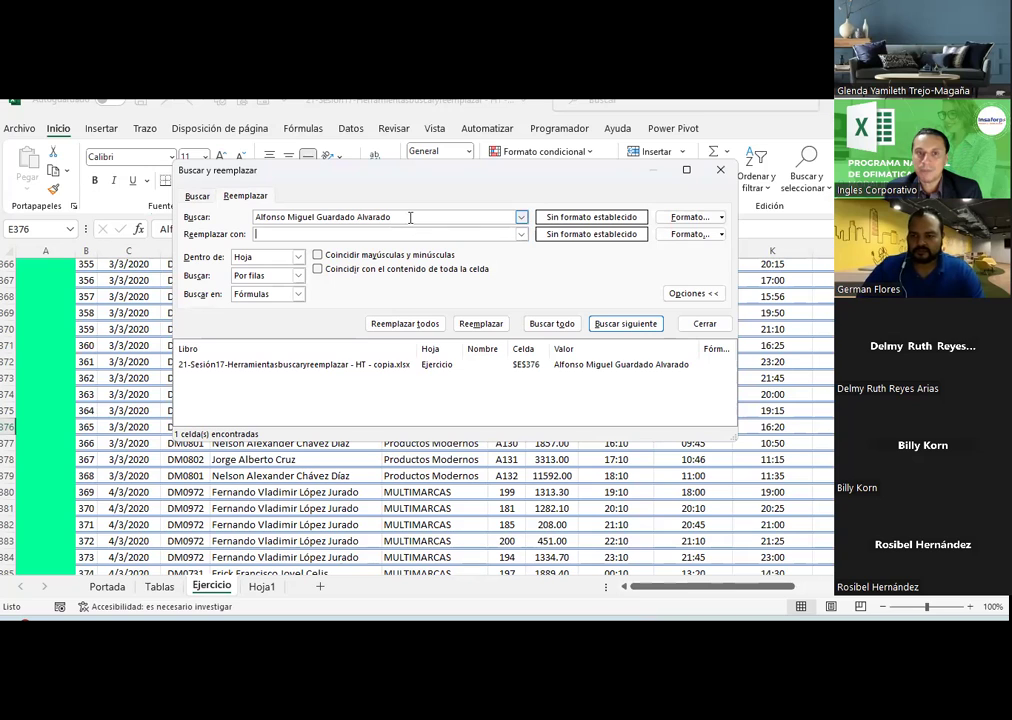
{"action": "left_click_drag", "start_coordinate": [410, 217], "coordinate": [213, 217]}
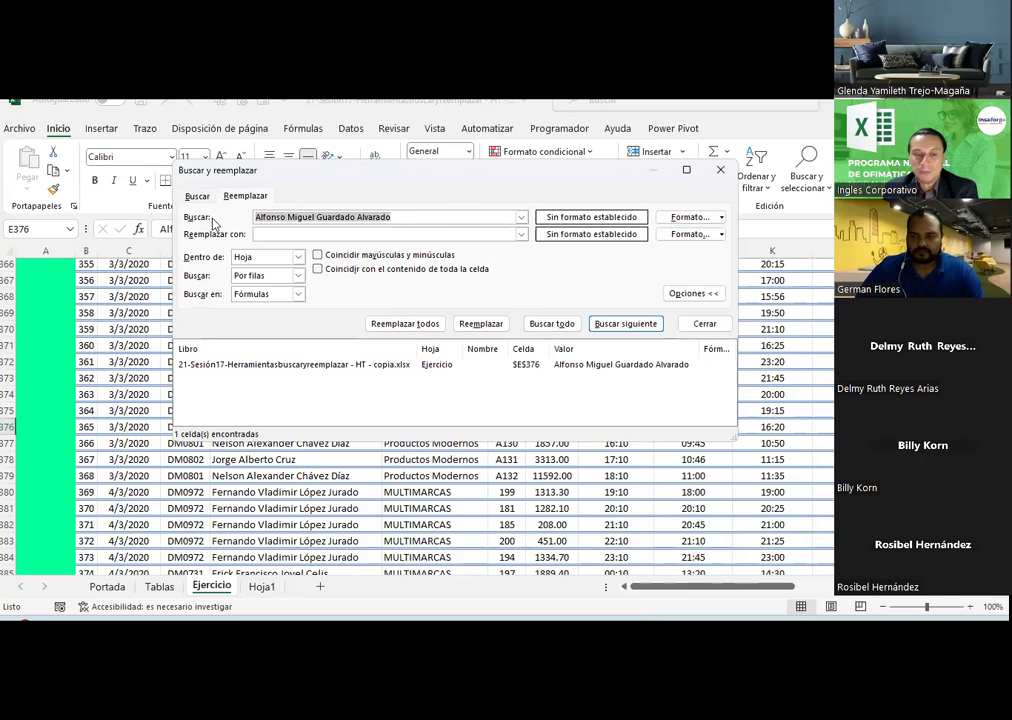
{"action": "key", "text": "BackSpace"}
- Move the find window aside and change the seller name in E389 from David to Dabid
{"action": "left_click", "coordinate": [339, 490]}
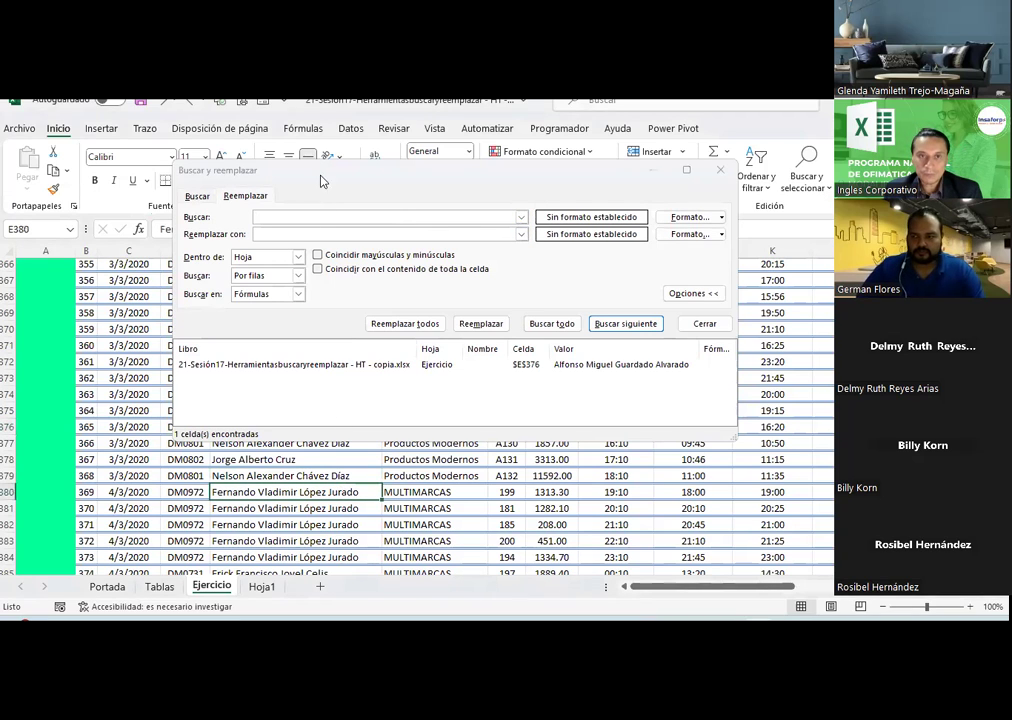
{"action": "left_click_drag", "start_coordinate": [321, 181], "coordinate": [631, 151]}
{"action": "scroll", "coordinate": [317, 378], "scroll_direction": "down", "scroll_amount": 4}
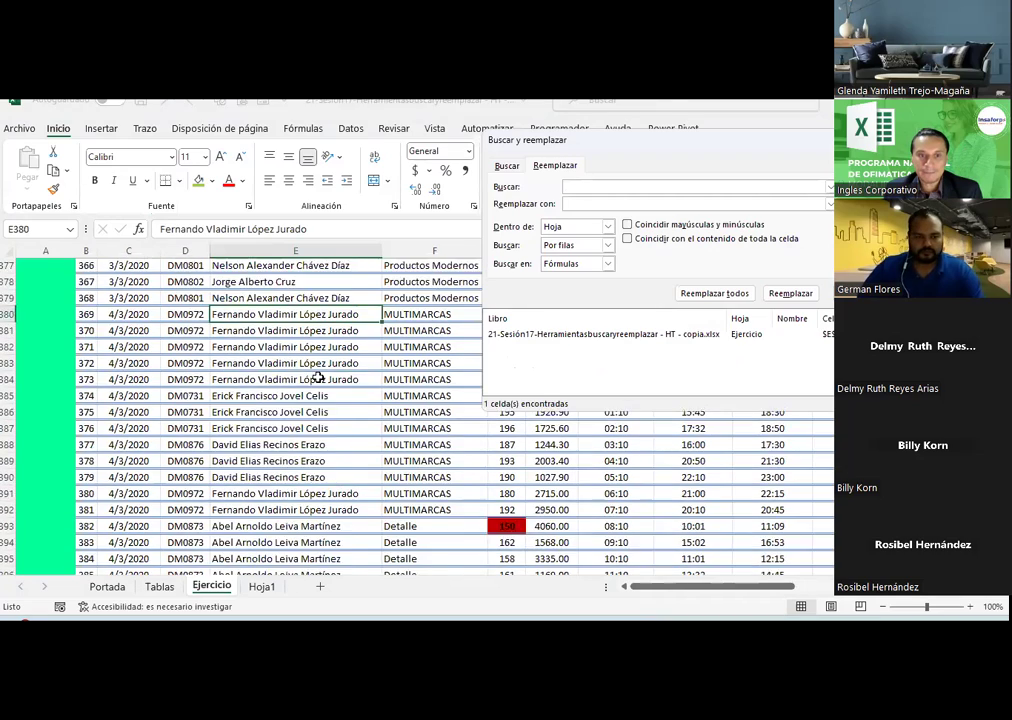
{"action": "scroll", "coordinate": [317, 378], "scroll_direction": "down", "scroll_amount": 4}
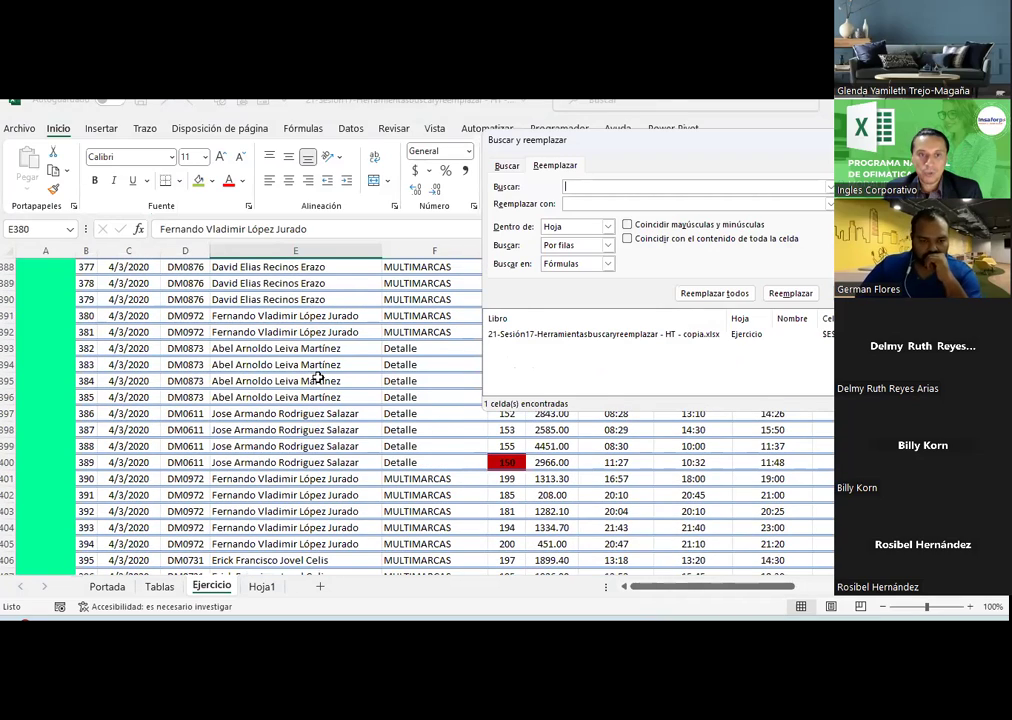
{"action": "scroll", "coordinate": [317, 378], "scroll_direction": "up", "scroll_amount": 1}
{"action": "double_click", "coordinate": [230, 330]}
{"action": "left_click_drag", "start_coordinate": [229, 328], "coordinate": [223, 328]}
{"action": "type", "text": "b"}
{"action": "left_click", "coordinate": [298, 396]}
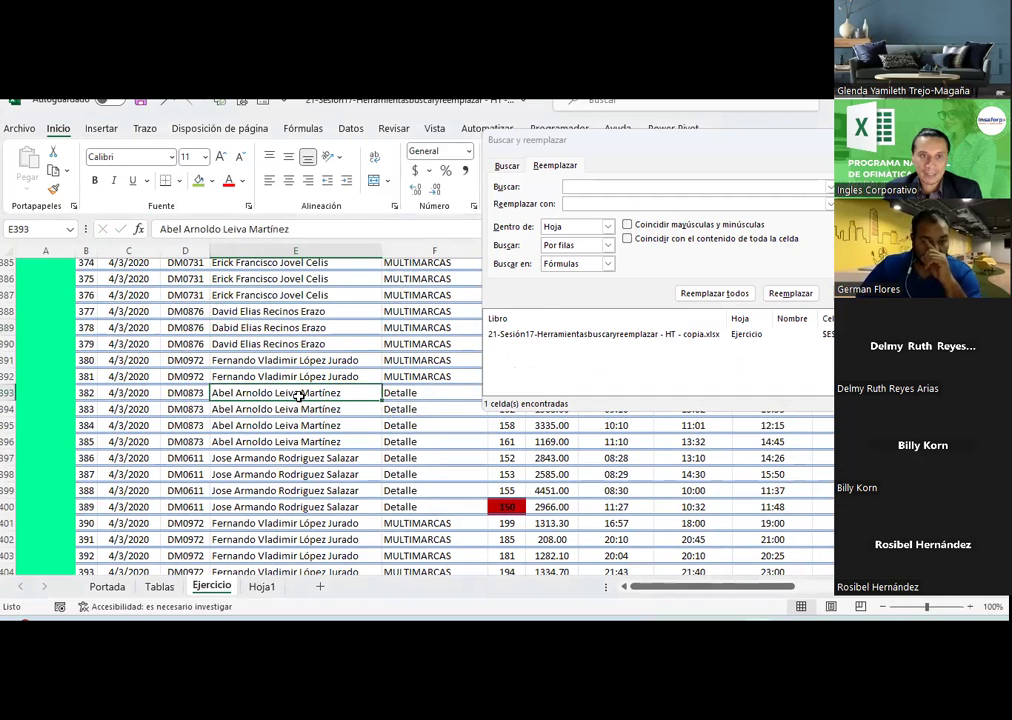
- Copy Dabid from E389 and paste it into E410 and E411
{"action": "left_click", "coordinate": [260, 328]}
{"action": "key", "text": "ctrl+c"}
{"action": "left_click", "coordinate": [252, 345]}
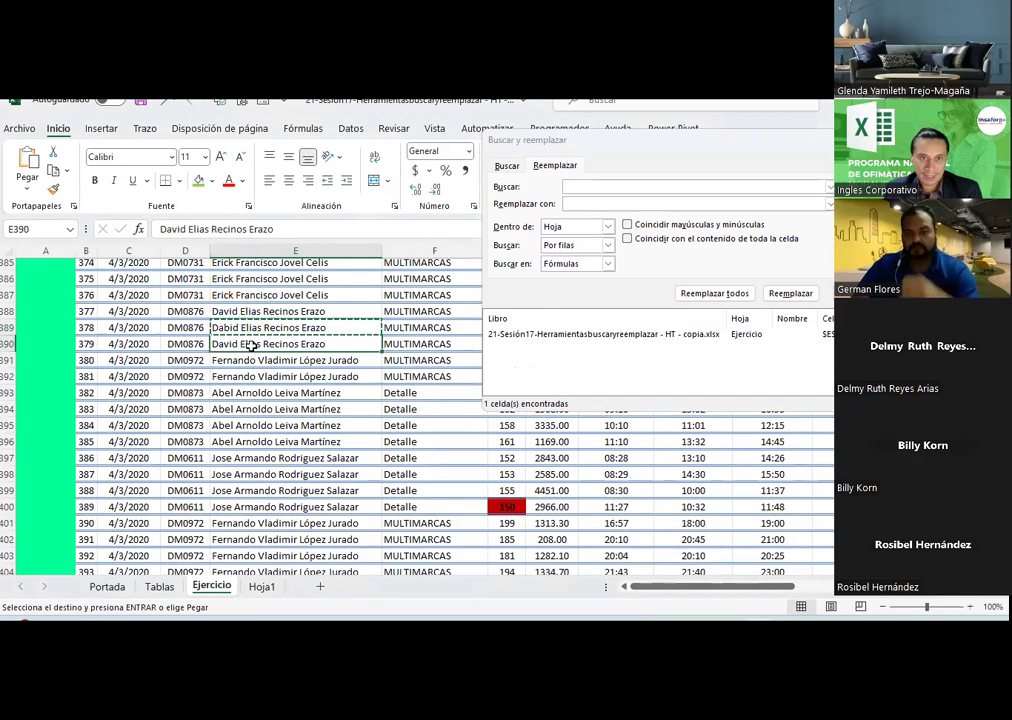
{"action": "scroll", "coordinate": [332, 463], "scroll_direction": "down", "scroll_amount": 3}
{"action": "scroll", "coordinate": [300, 440], "scroll_direction": "down", "scroll_amount": 3}
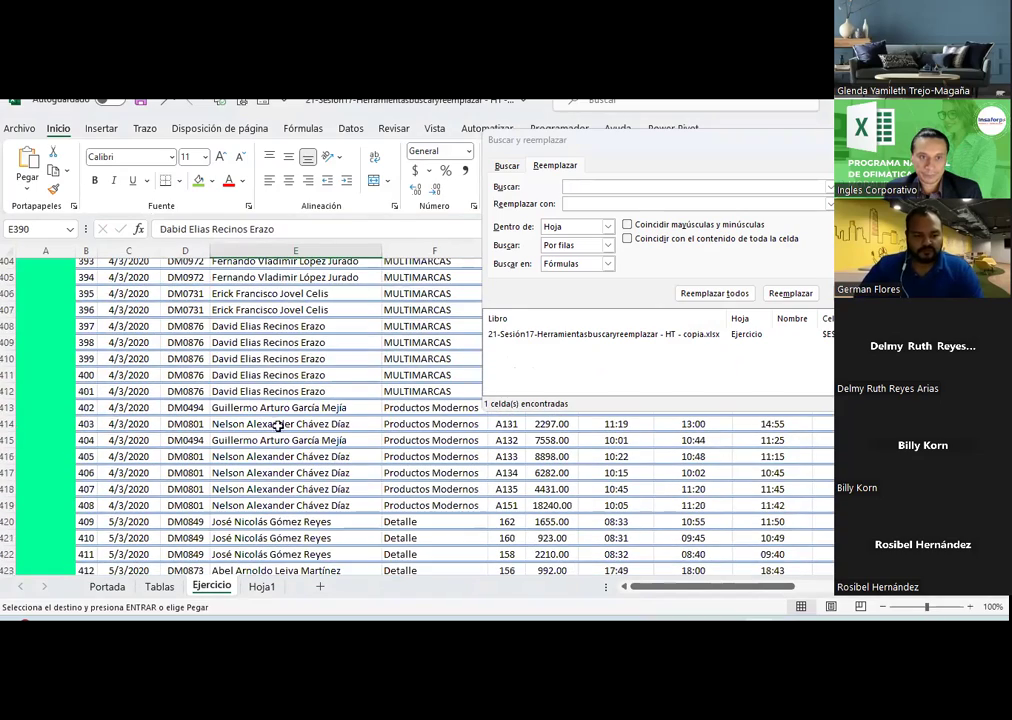
{"action": "left_click", "coordinate": [248, 358]}
{"action": "key", "text": "ctrl+v"}
{"action": "left_click", "coordinate": [260, 375]}
{"action": "key", "text": "ctrl+v"}
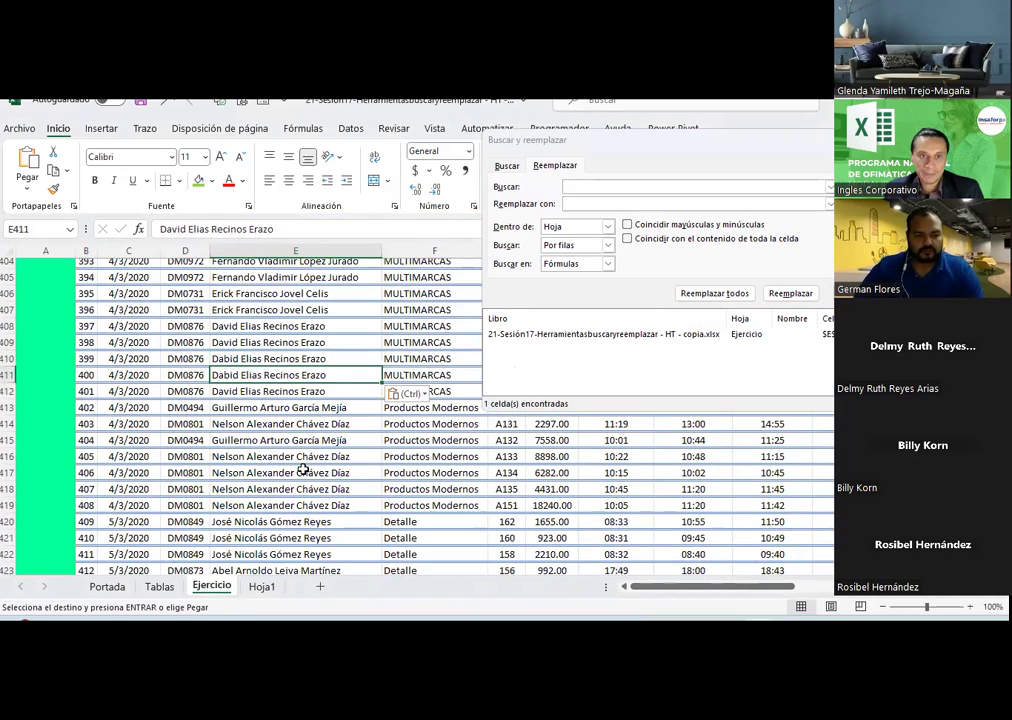
- Paste Dabid into E429 and E430, then bring the Find and Replace window back
{"action": "scroll", "coordinate": [303, 470], "scroll_direction": "down", "scroll_amount": 2}
{"action": "scroll", "coordinate": [300, 460], "scroll_direction": "down", "scroll_amount": 2}
{"action": "scroll", "coordinate": [240, 440], "scroll_direction": "down", "scroll_amount": 2}
{"action": "left_click", "coordinate": [240, 401]}
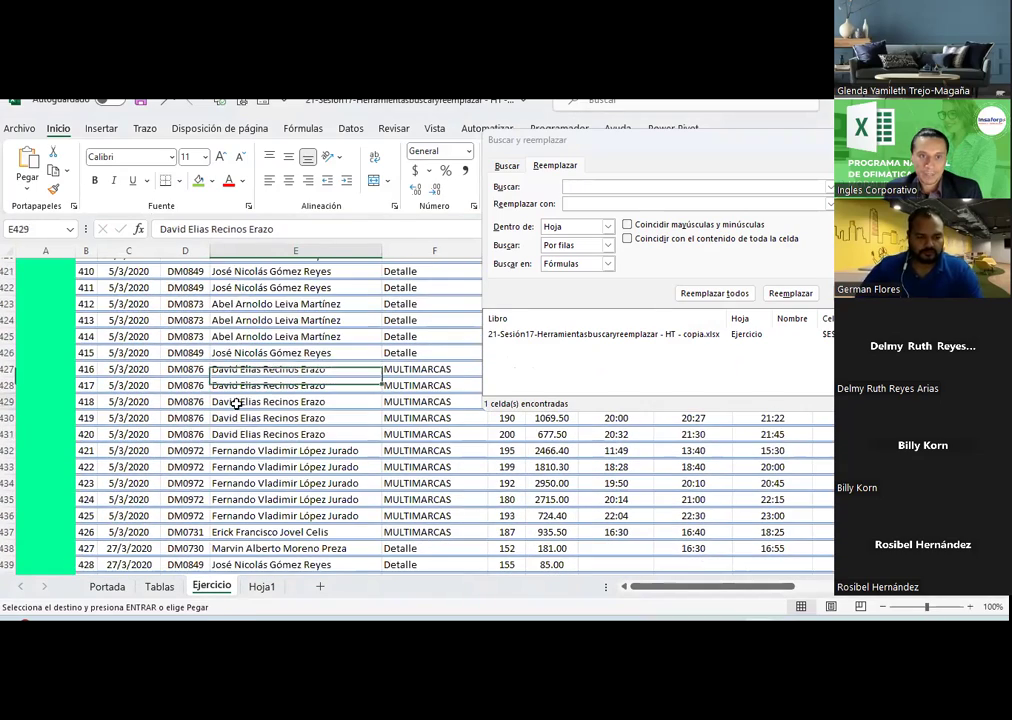
{"action": "key", "text": "ctrl+v"}
{"action": "left_click", "coordinate": [242, 419]}
{"action": "key", "text": "ctrl"}
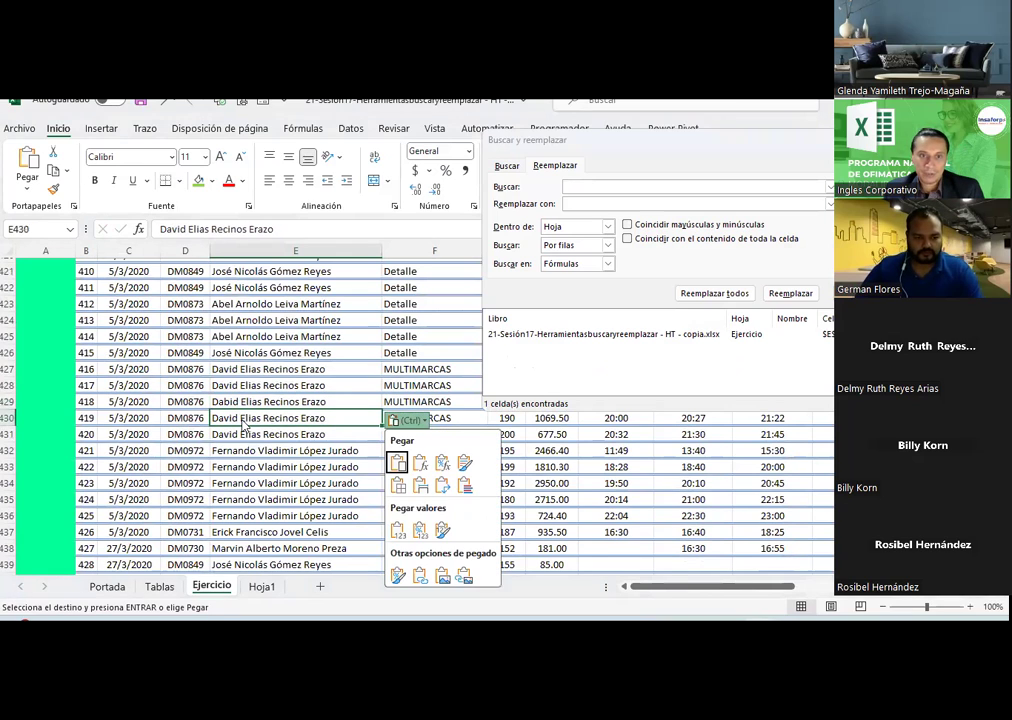
{"action": "key", "text": "ctrl+v"}
{"action": "left_click_drag", "start_coordinate": [258, 451], "coordinate": [258, 467]}
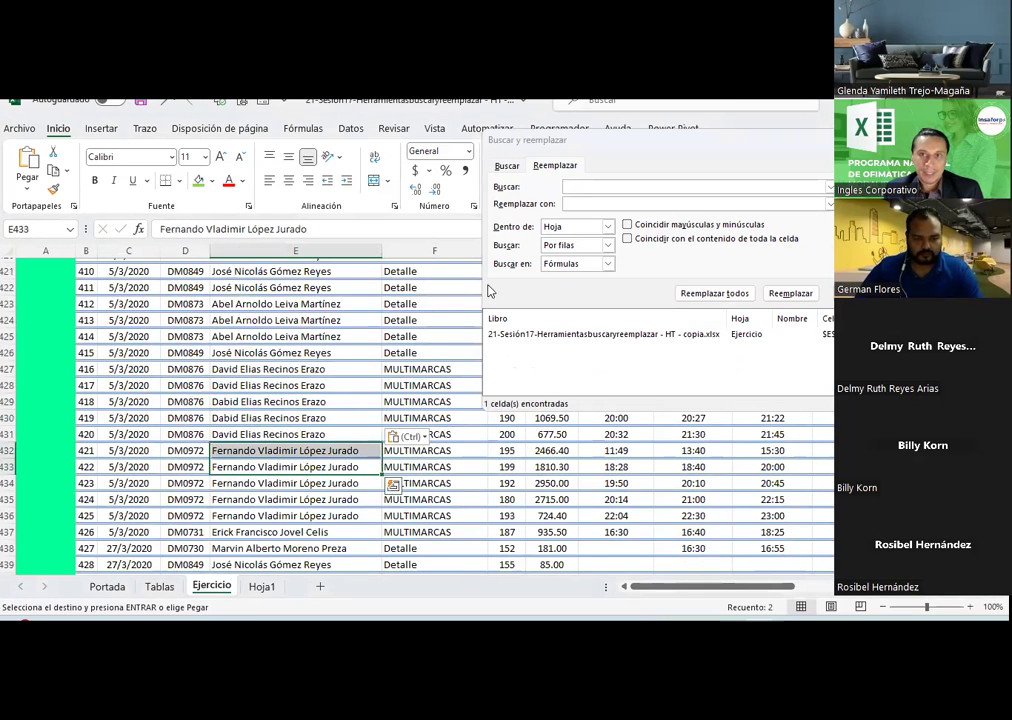
{"action": "left_click", "coordinate": [344, 367]}
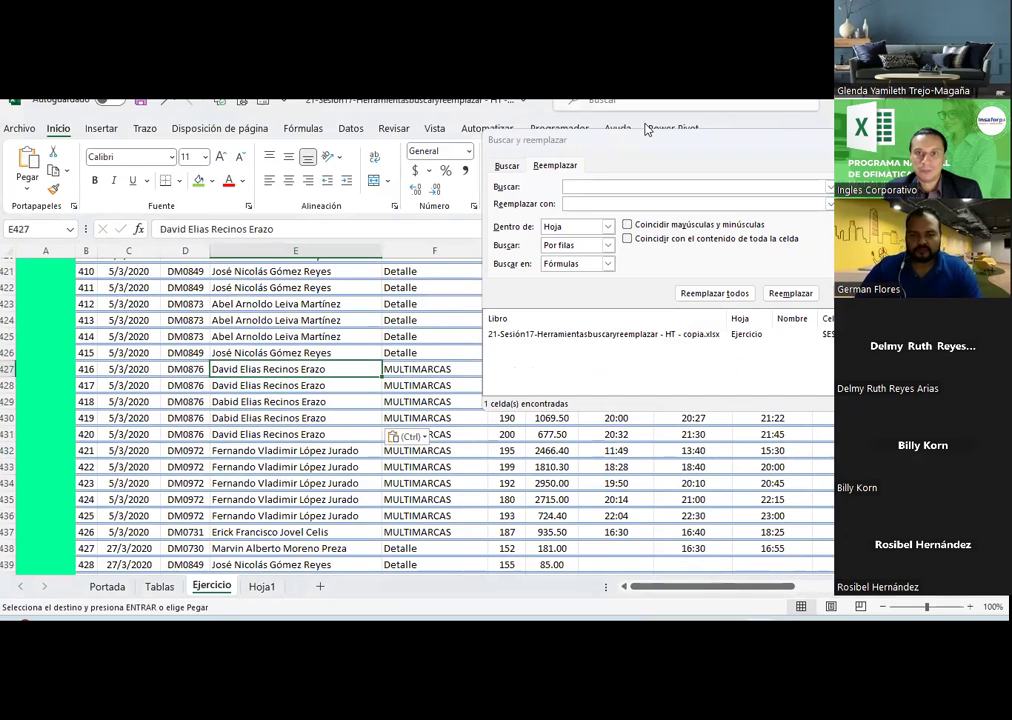
{"action": "left_click_drag", "start_coordinate": [656, 147], "coordinate": [361, 155]}
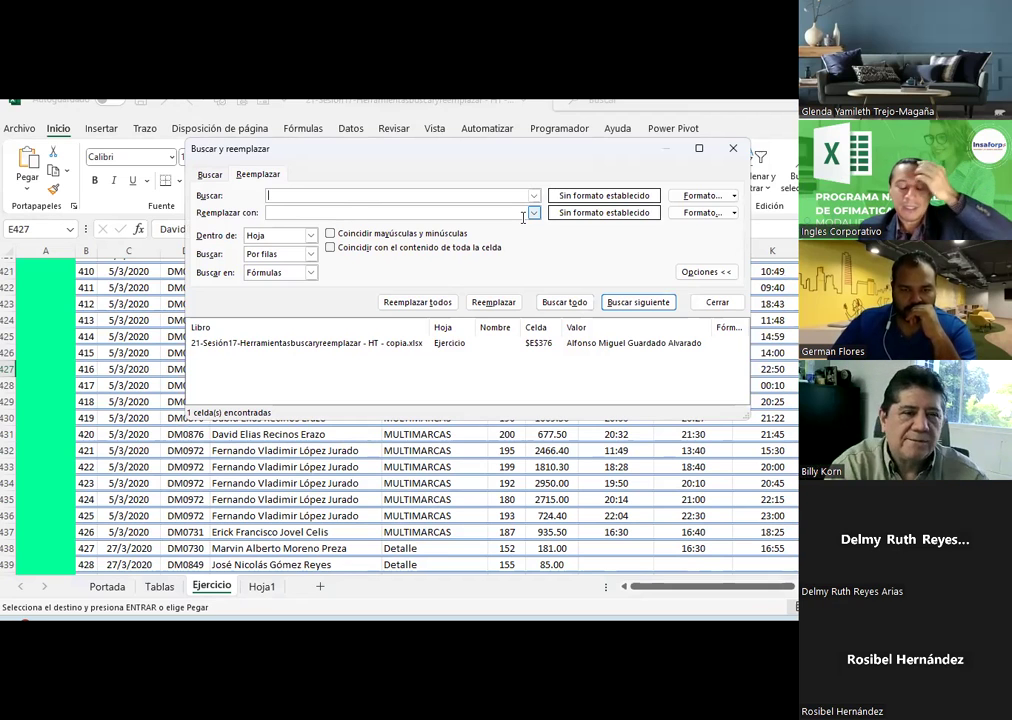
- Search for Dabid with David as the replacement, try Reemplazar, and dismiss the no-match message
{"action": "type", "text": "Dab"}
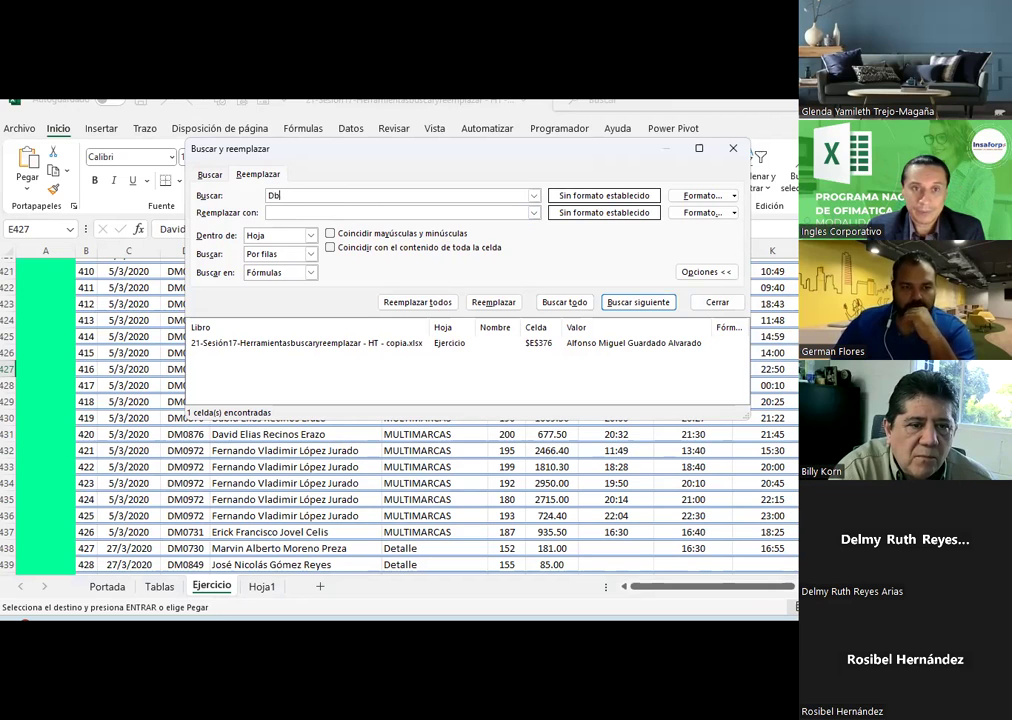
{"action": "type", "text": "id"}
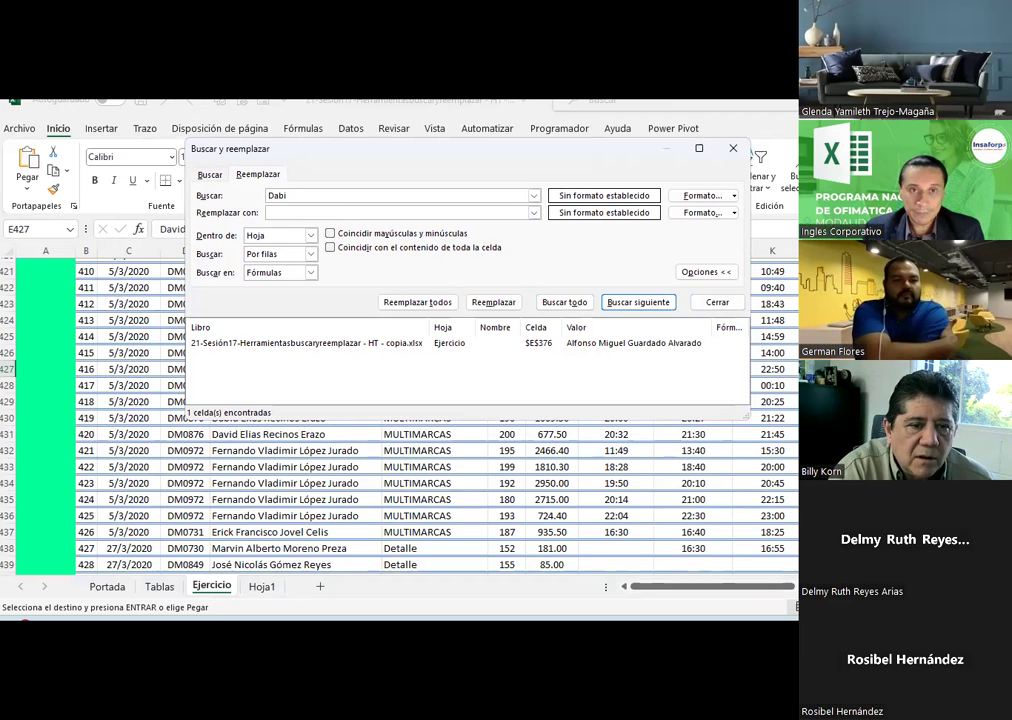
{"action": "left_click", "coordinate": [364, 208]}
{"action": "type", "text": "David"}
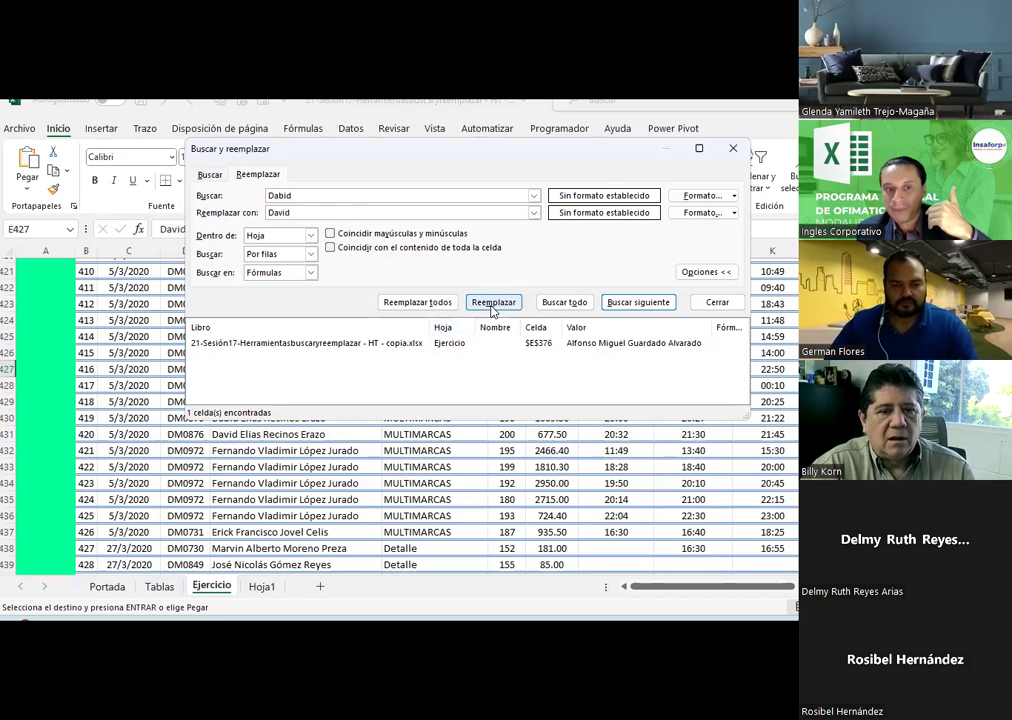
{"action": "left_click_drag", "start_coordinate": [440, 155], "coordinate": [533, 130]}
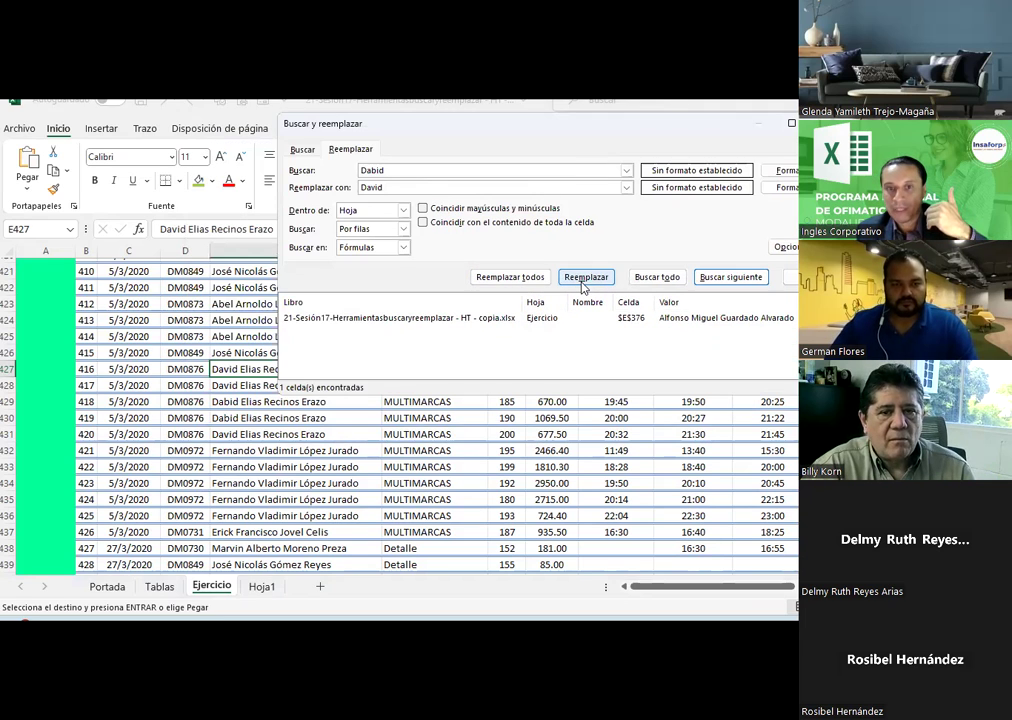
{"action": "left_click", "coordinate": [584, 278]}
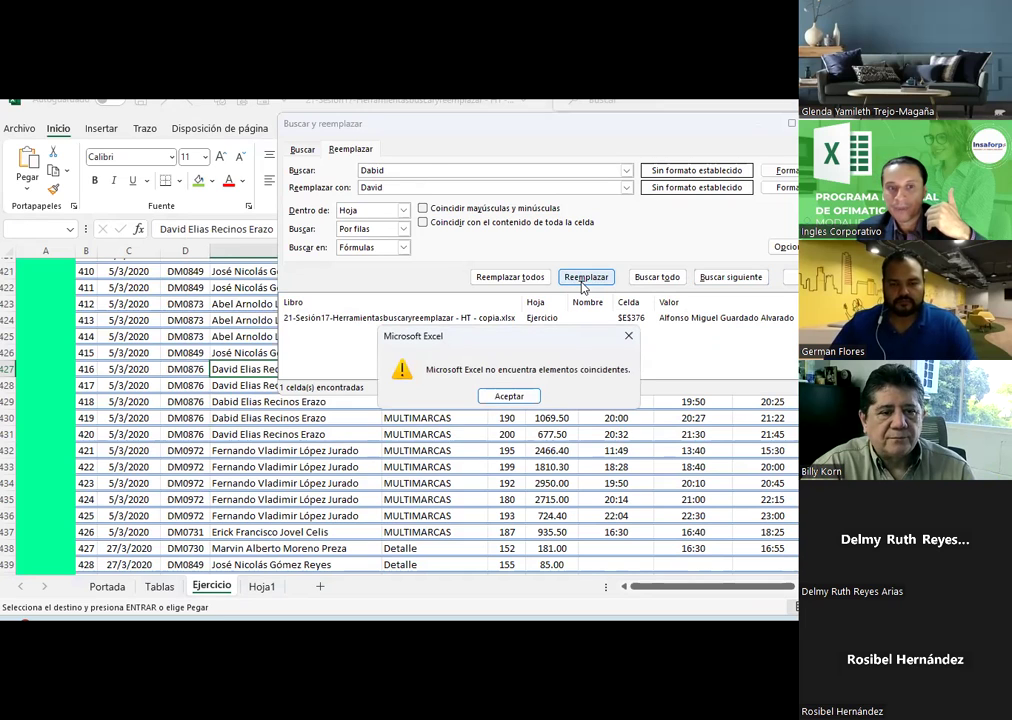
{"action": "left_click", "coordinate": [509, 396]}
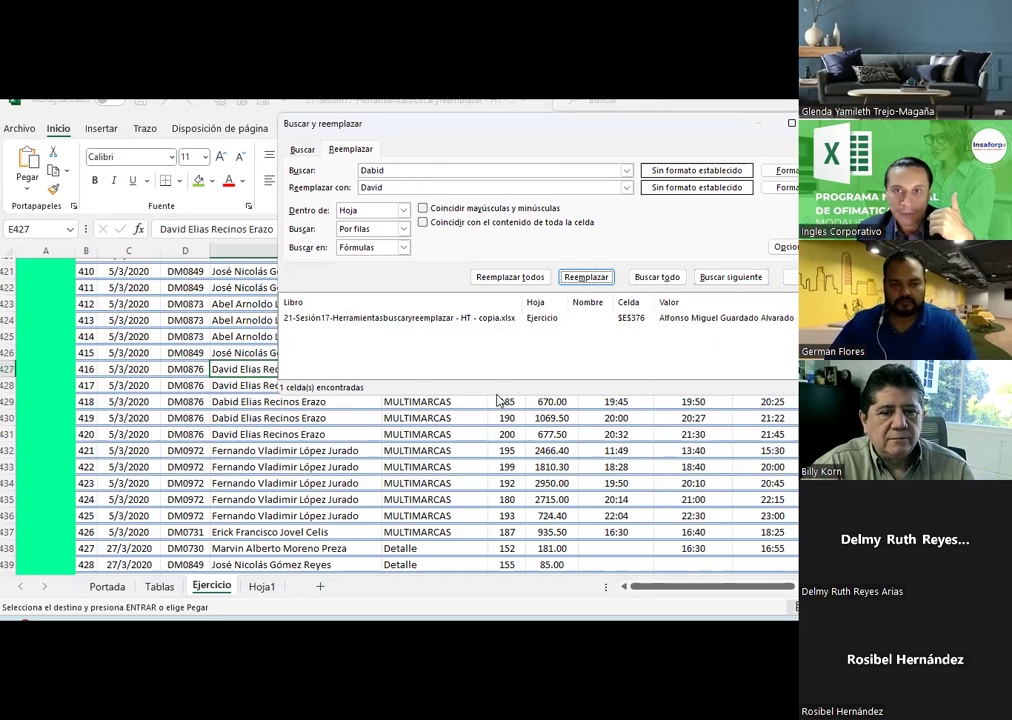
- Review the look-in and search-order options, keeping search by rows, then paste into E431
{"action": "left_click", "coordinate": [369, 248]}
{"action": "left_click", "coordinate": [366, 264]}
{"action": "left_click", "coordinate": [368, 247]}
{"action": "left_click", "coordinate": [366, 247]}
{"action": "left_click", "coordinate": [357, 230]}
{"action": "left_click", "coordinate": [352, 212]}
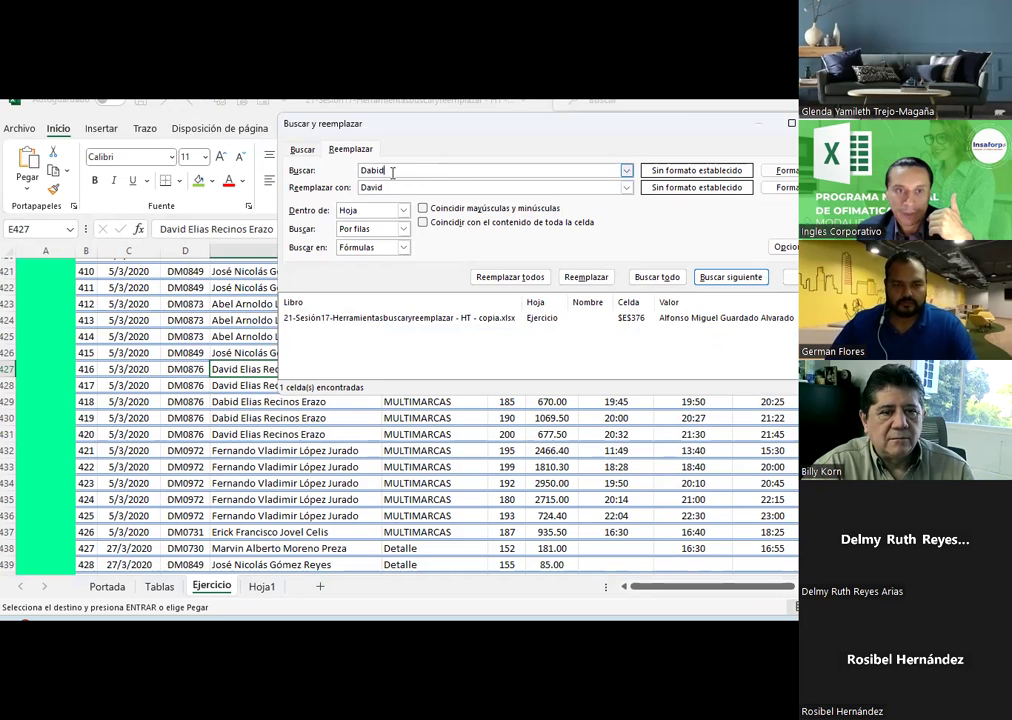
{"action": "left_click", "coordinate": [265, 434]}
{"action": "key", "text": "ctrl+v"}
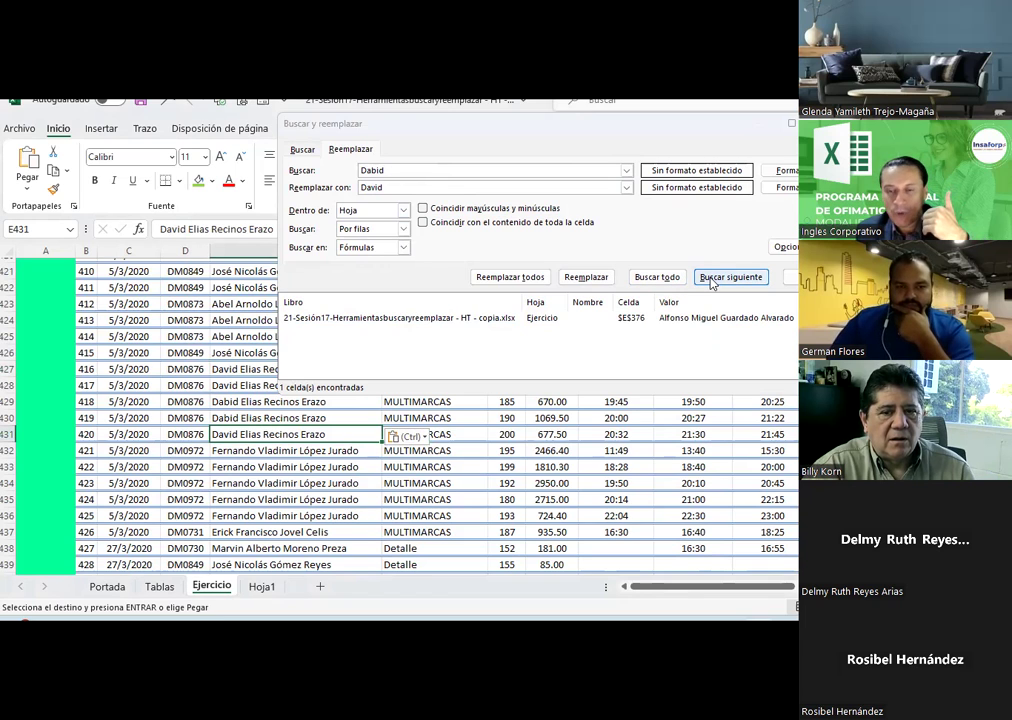
- Jump to the Dabid match in E389 and replace E389 and E390 with David individually
{"action": "left_click", "coordinate": [711, 280]}
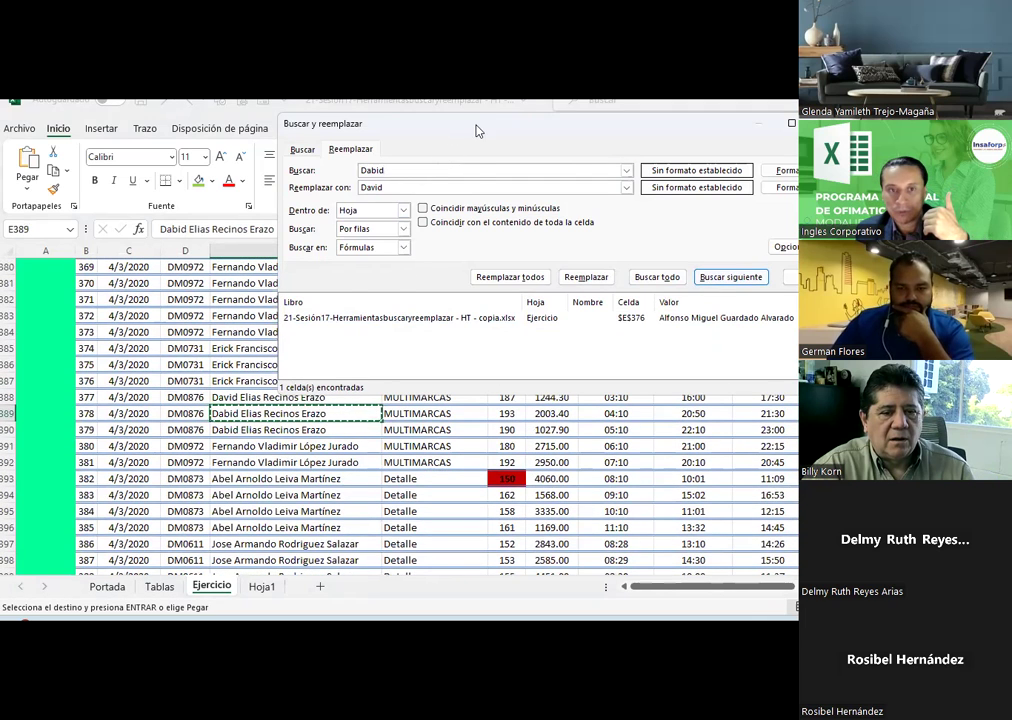
{"action": "left_click_drag", "start_coordinate": [477, 131], "coordinate": [574, 129]}
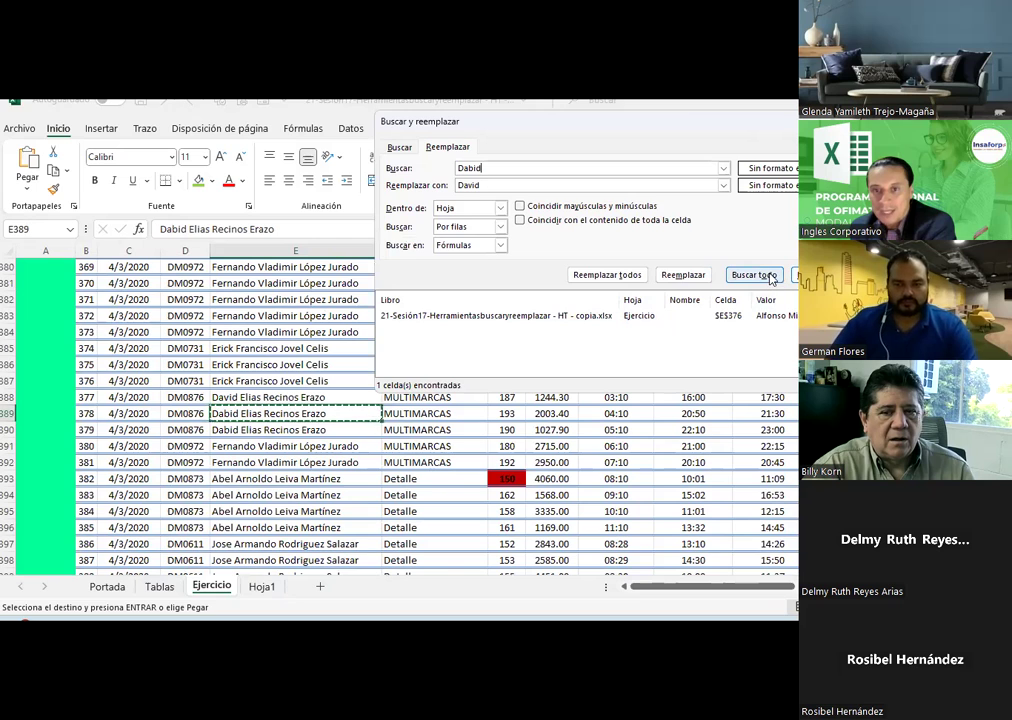
{"action": "left_click", "coordinate": [684, 275]}
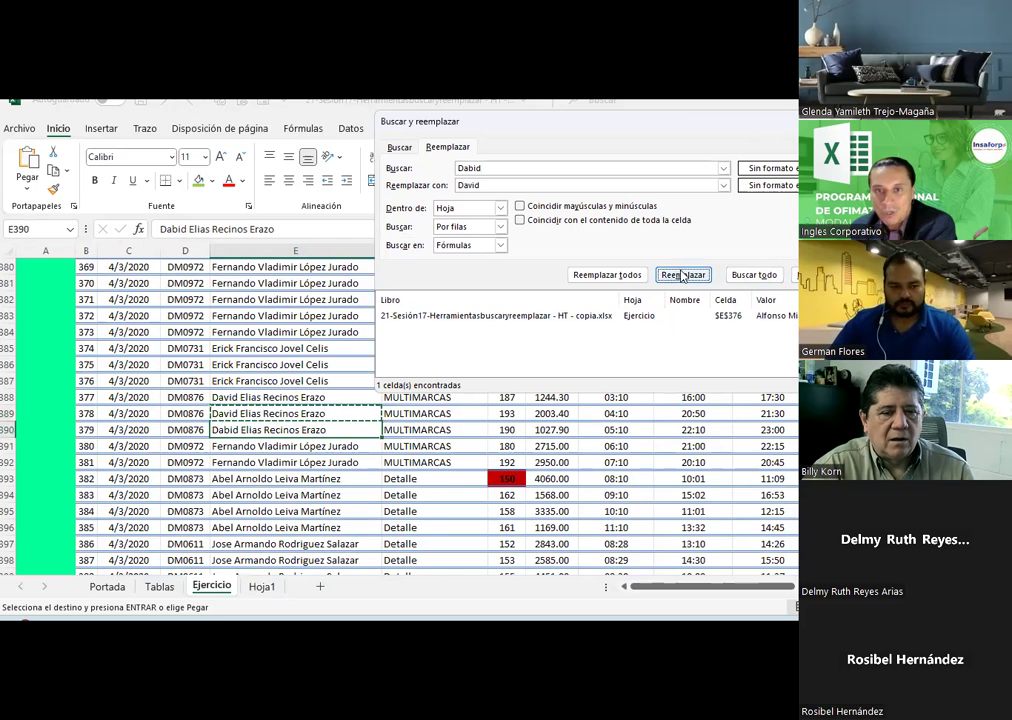
{"action": "left_click", "coordinate": [682, 276]}
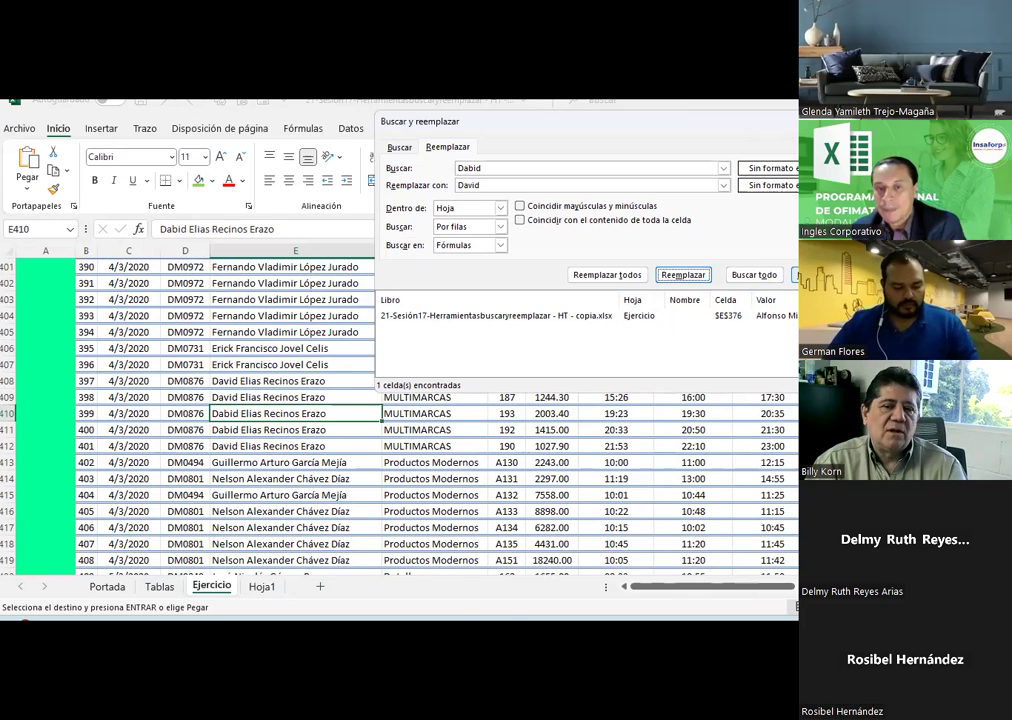
- List the four Dabid cells (E410, E411, E429, E430) and replace all of them with David
{"action": "left_click", "coordinate": [769, 281]}
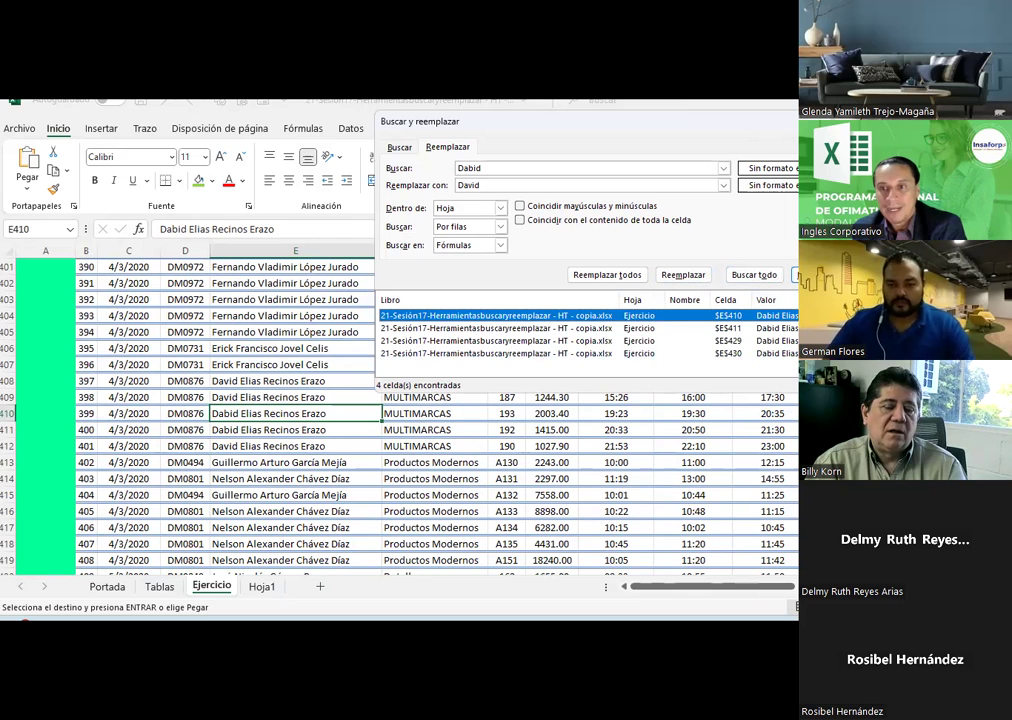
{"action": "left_click_drag", "start_coordinate": [800, 387], "coordinate": [850, 505]}
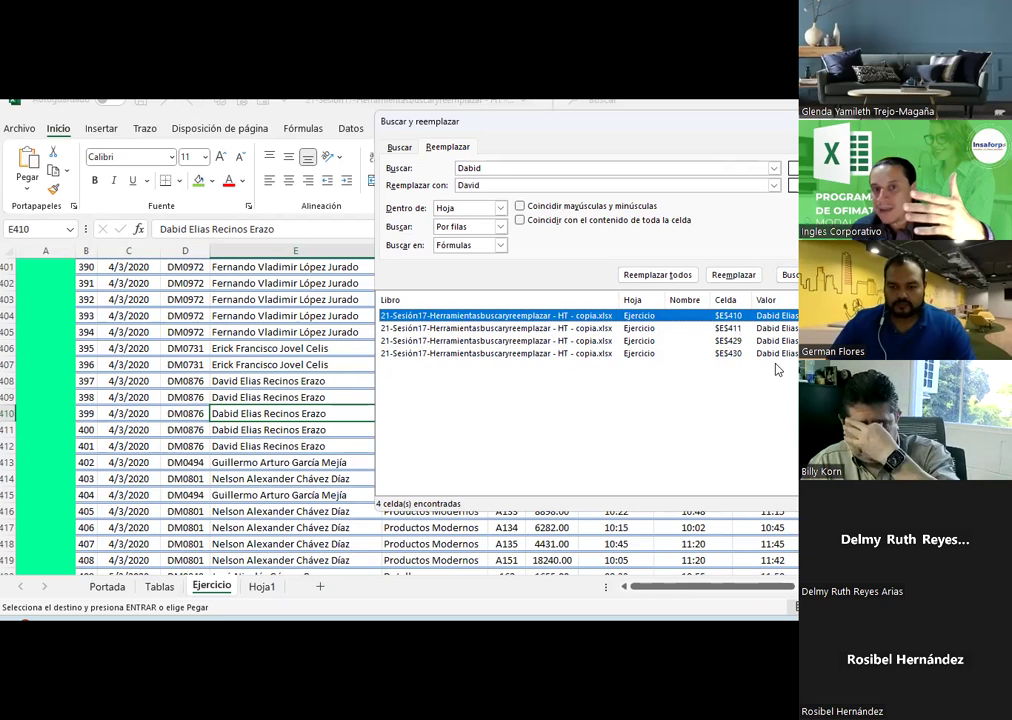
{"action": "left_click", "coordinate": [486, 168]}
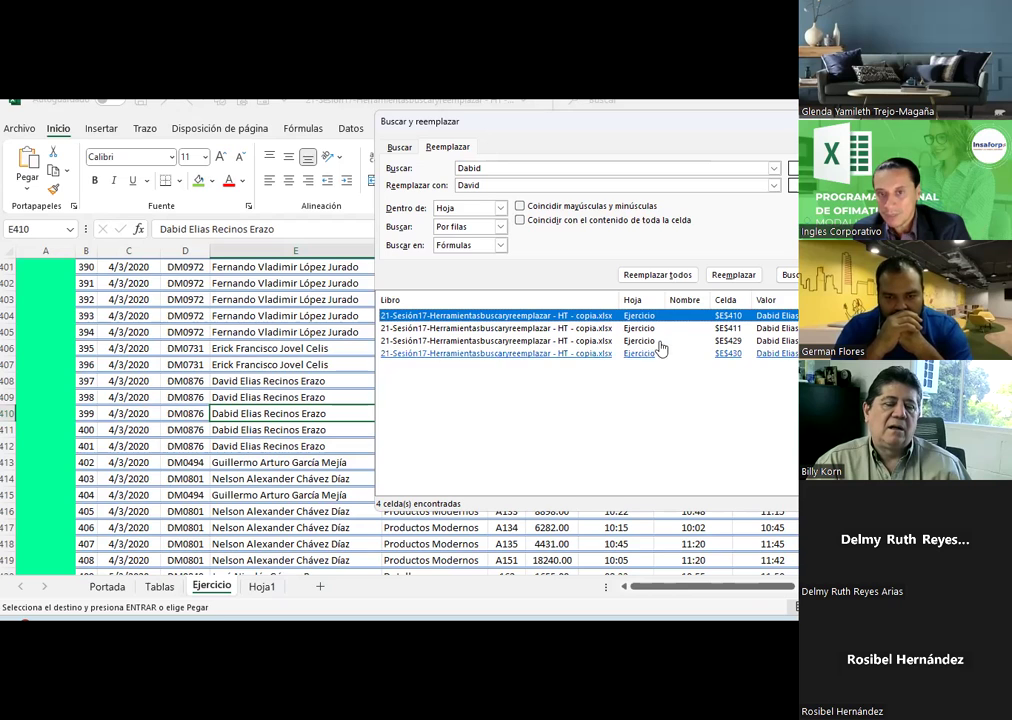
{"action": "left_click", "coordinate": [656, 276]}
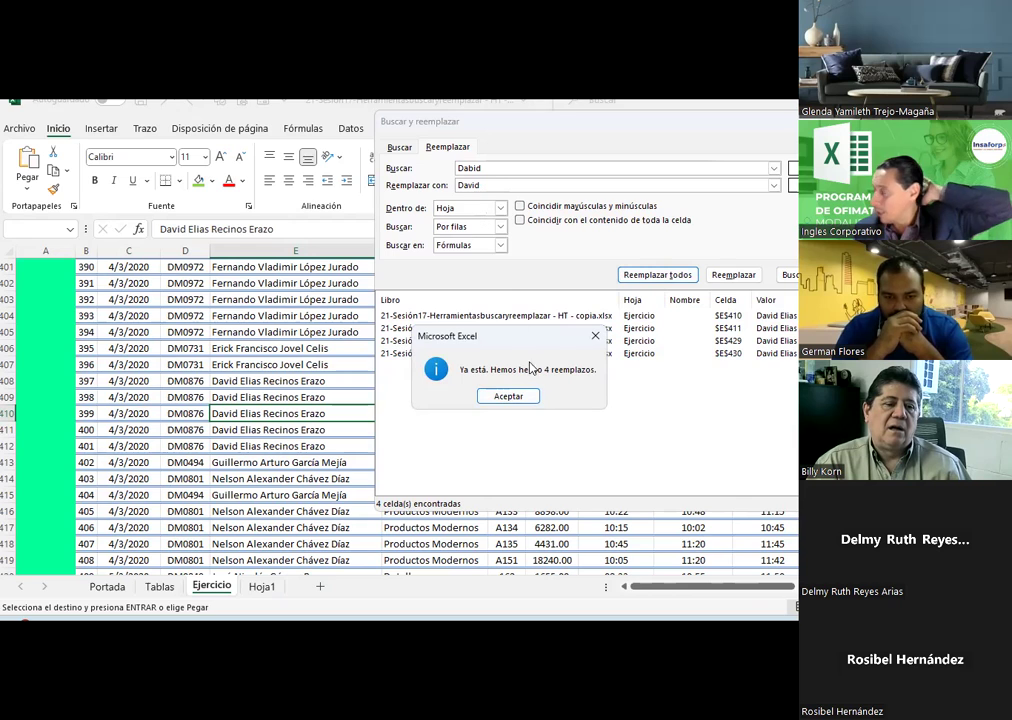
{"action": "left_click", "coordinate": [534, 398]}
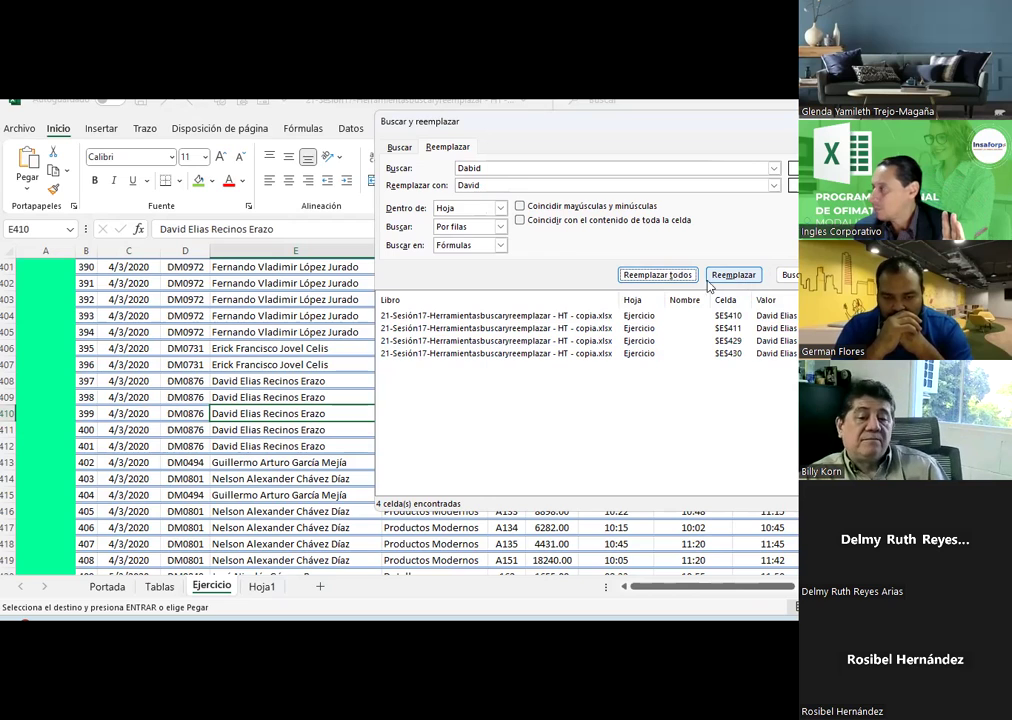
{"action": "left_click", "coordinate": [300, 348]}
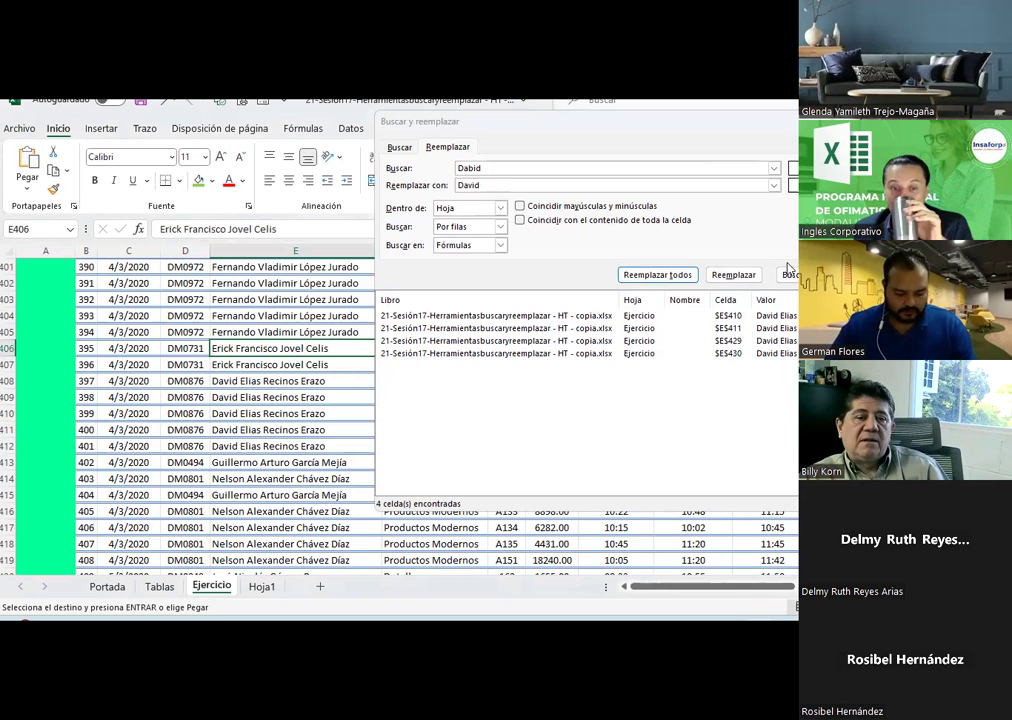
- Enter a seller's name in E430 and a misspelled variant of it in E431
{"action": "left_click", "coordinate": [309, 318]}
{"action": "scroll", "coordinate": [309, 320], "scroll_direction": "down", "scroll_amount": 4}
{"action": "scroll", "coordinate": [309, 320], "scroll_direction": "down", "scroll_amount": 2}
{"action": "scroll", "coordinate": [311, 322], "scroll_direction": "down", "scroll_amount": 3}
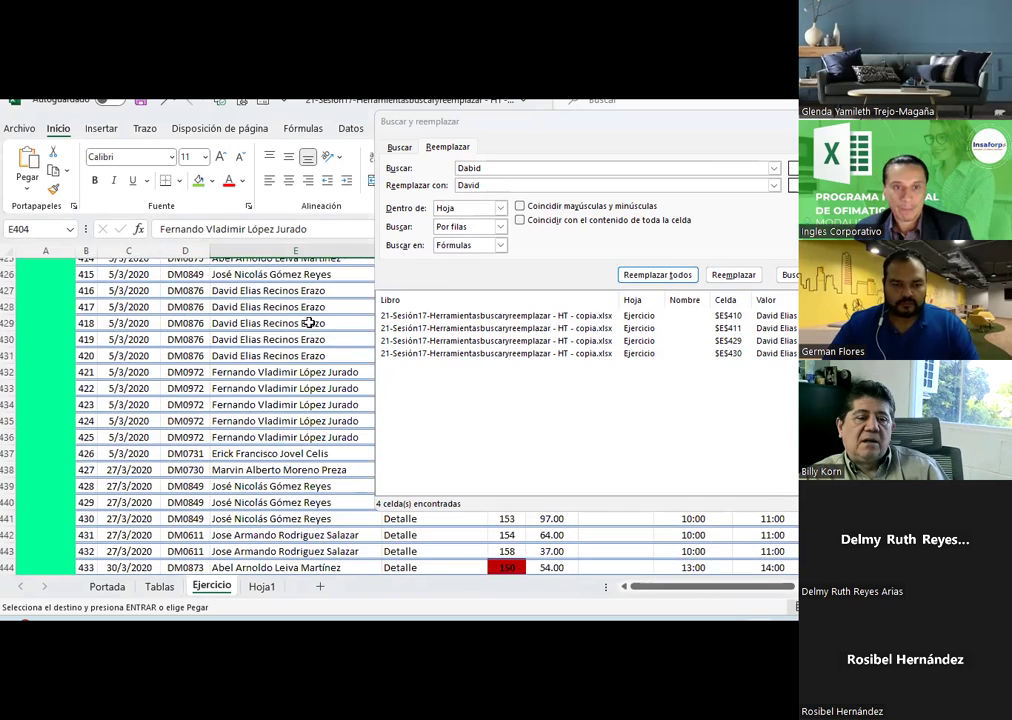
{"action": "left_click", "coordinate": [254, 340]}
{"action": "type", "text": "Rosibel"}
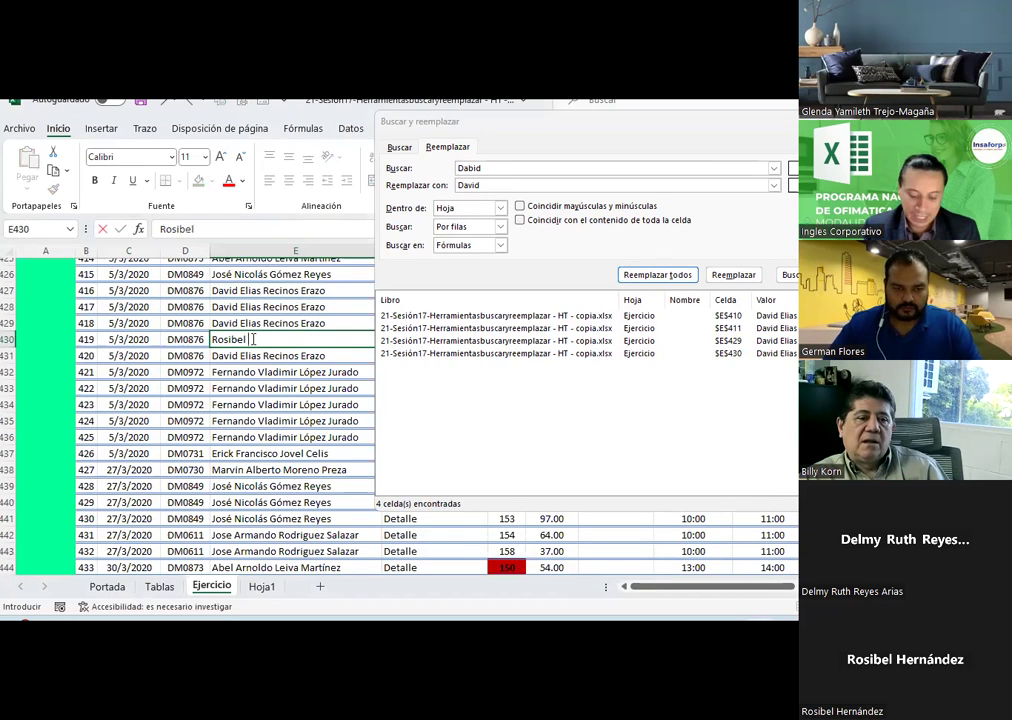
{"action": "type", "text": "z"}
{"action": "key", "text": "Return"}
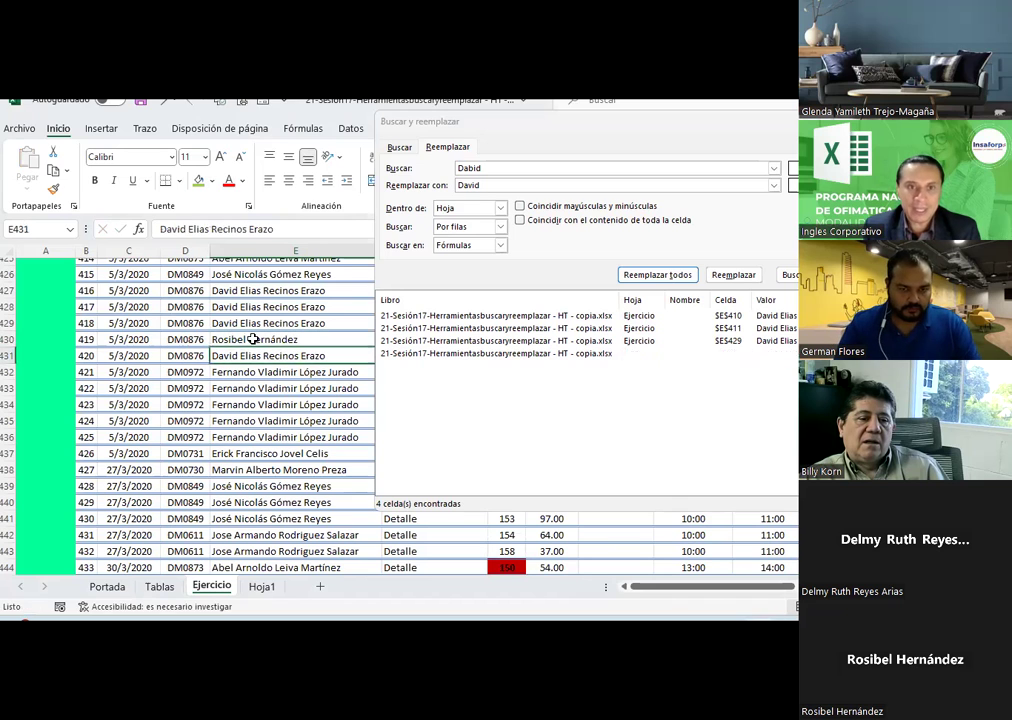
{"action": "type", "text": "Rosibel Hernández"}
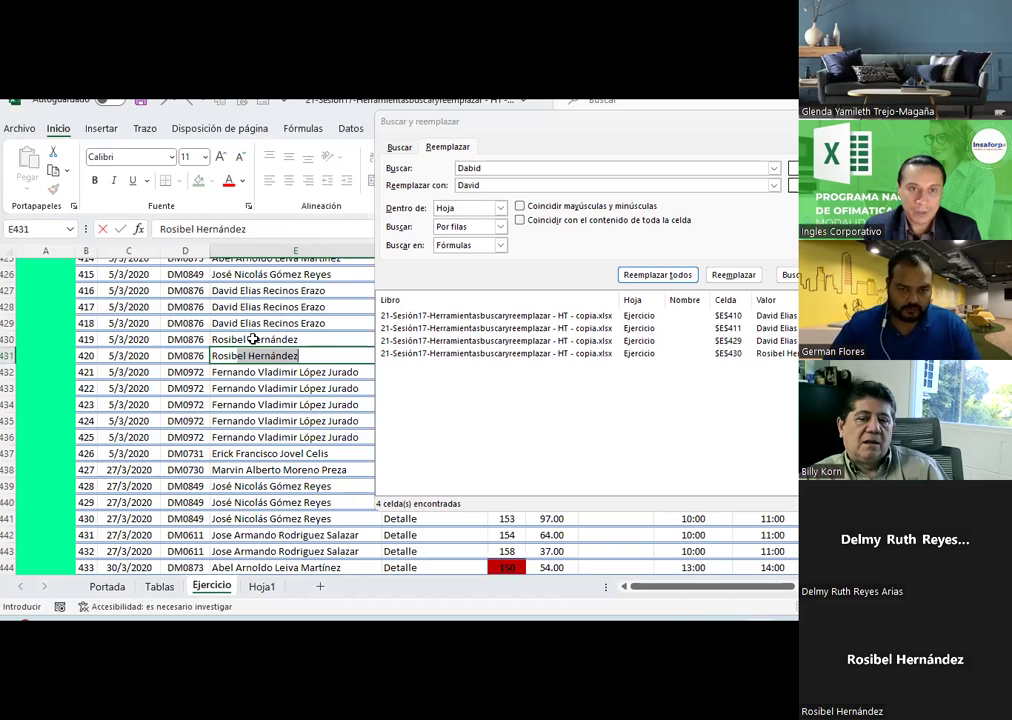
{"action": "type", "text": "vel"}
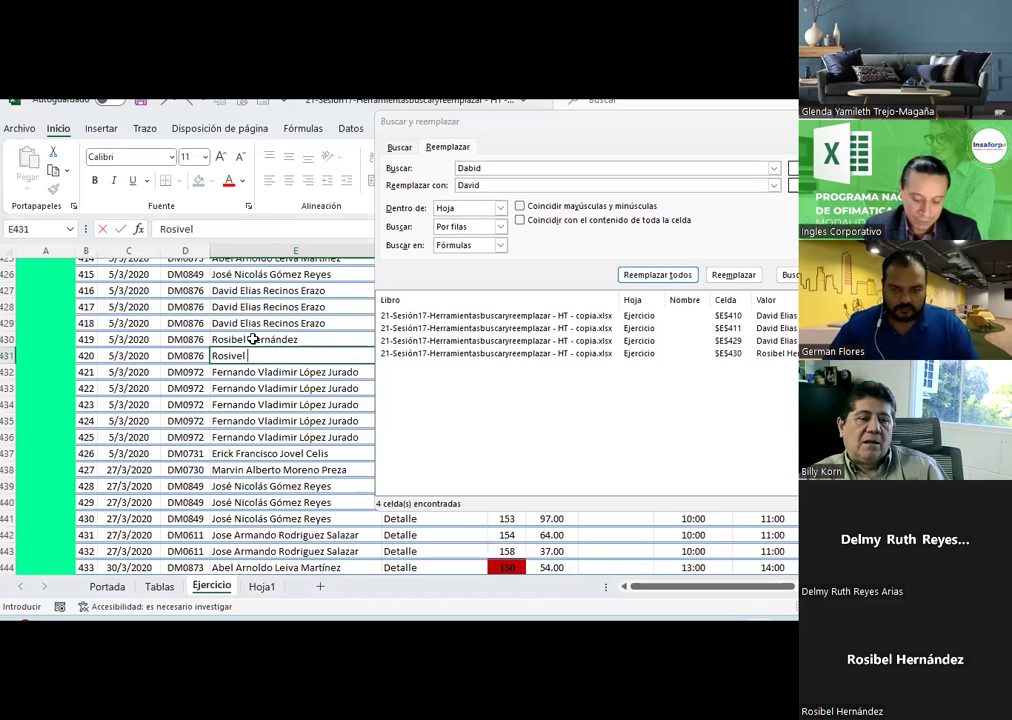
{"action": "type", "text": "z"}
{"action": "key", "text": "Return"}
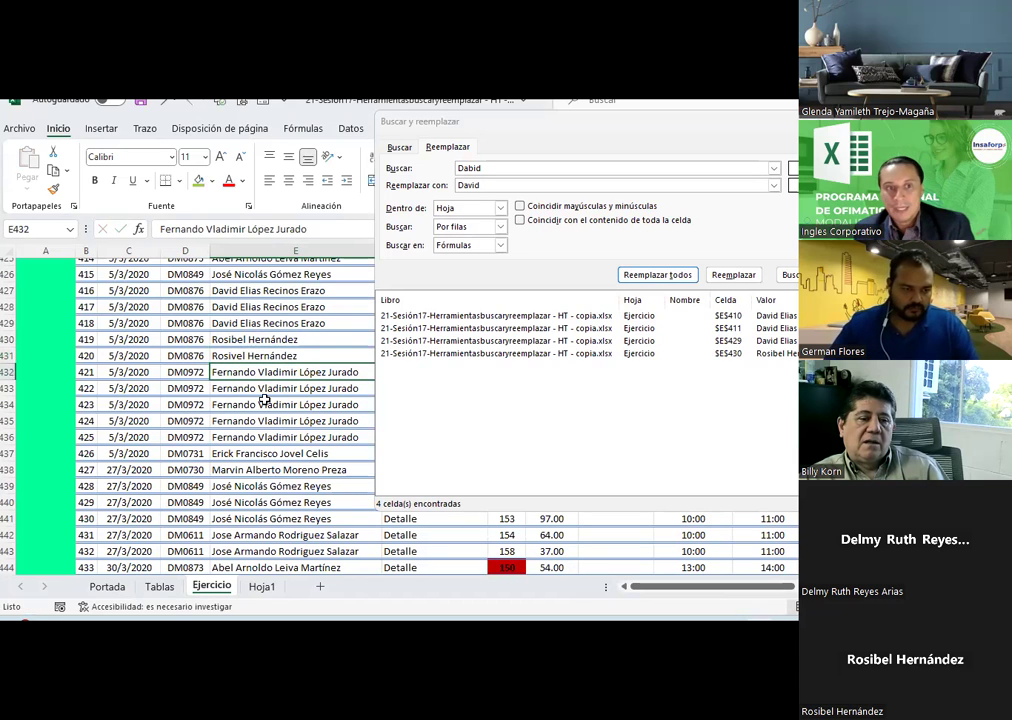
- Copy E430:E431 and paste the name pair into E439:E440
{"action": "left_click", "coordinate": [233, 355]}
{"action": "left_click_drag", "start_coordinate": [233, 340], "coordinate": [229, 354]}
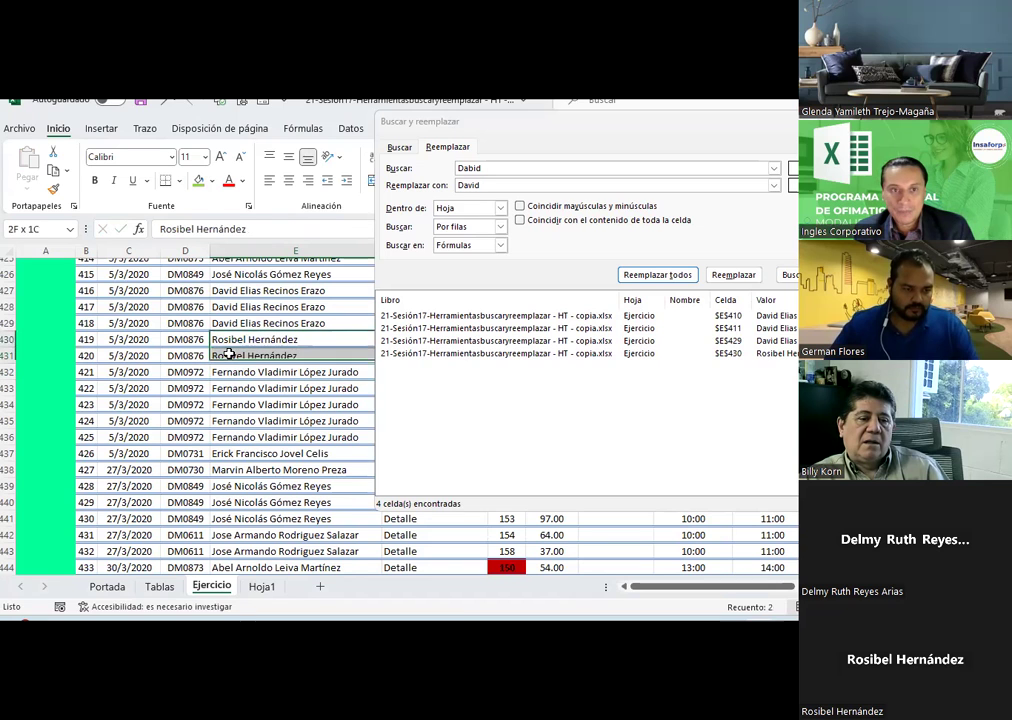
{"action": "key", "text": "ctrl+c"}
{"action": "scroll", "coordinate": [229, 354], "scroll_direction": "down", "scroll_amount": 3}
{"action": "left_click", "coordinate": [231, 355]}
{"action": "key", "text": "ctrl+v"}
{"action": "left_click", "coordinate": [228, 434]}
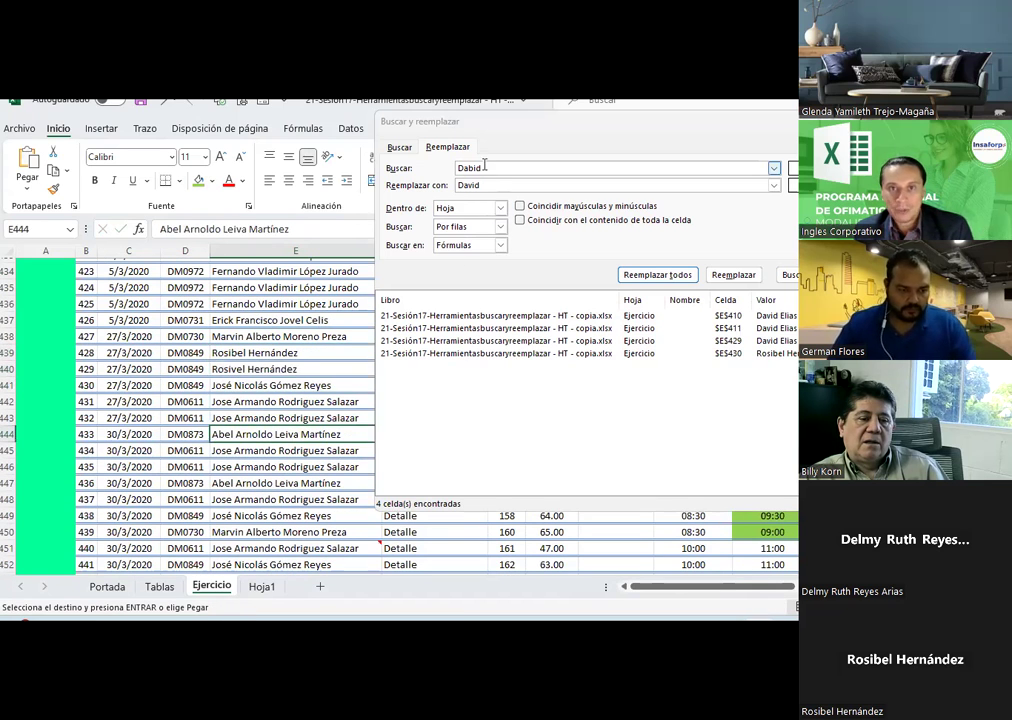
- Find All for the misspelled name (E431, E440) and replace only the match in E440
{"action": "left_click", "coordinate": [430, 157]}
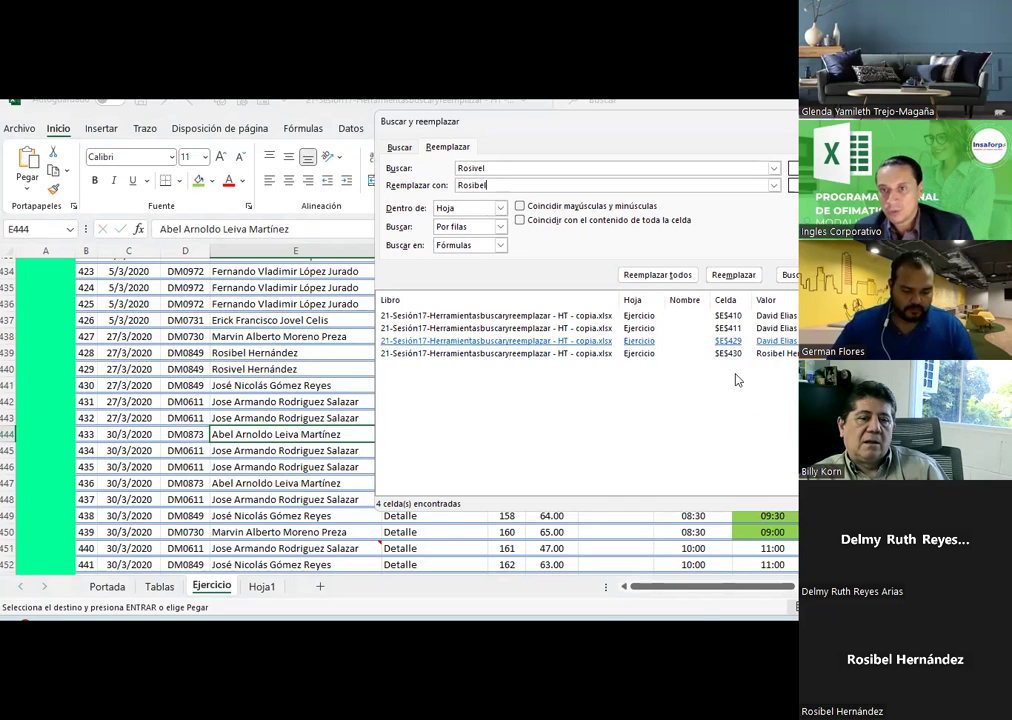
{"action": "type", "text": "Rosibel"}
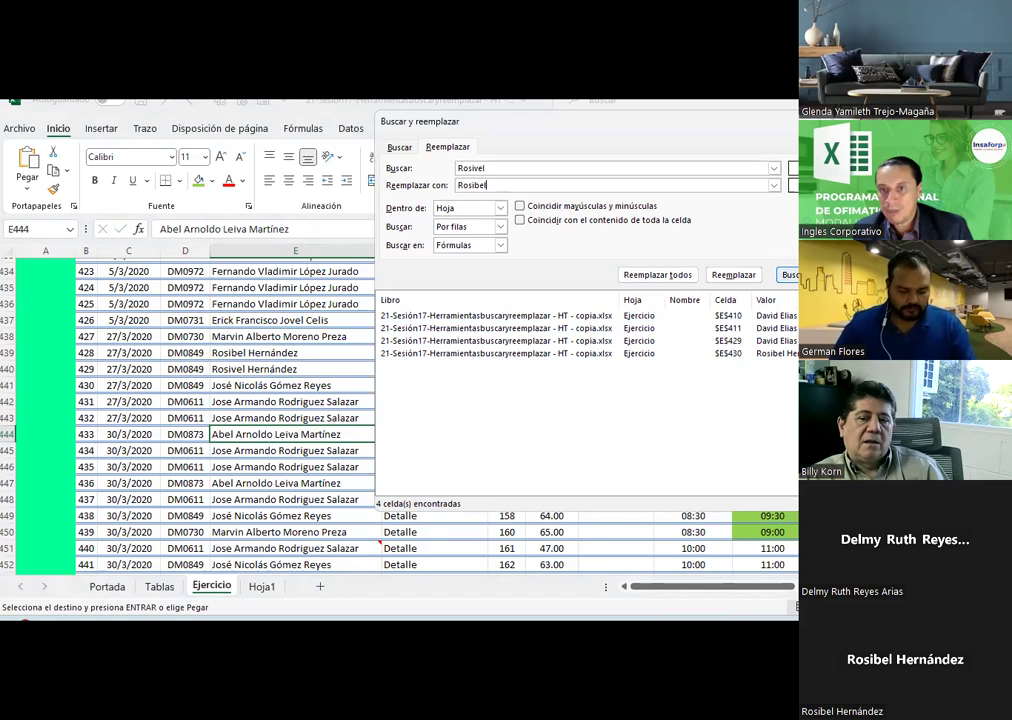
{"action": "left_click", "coordinate": [790, 274]}
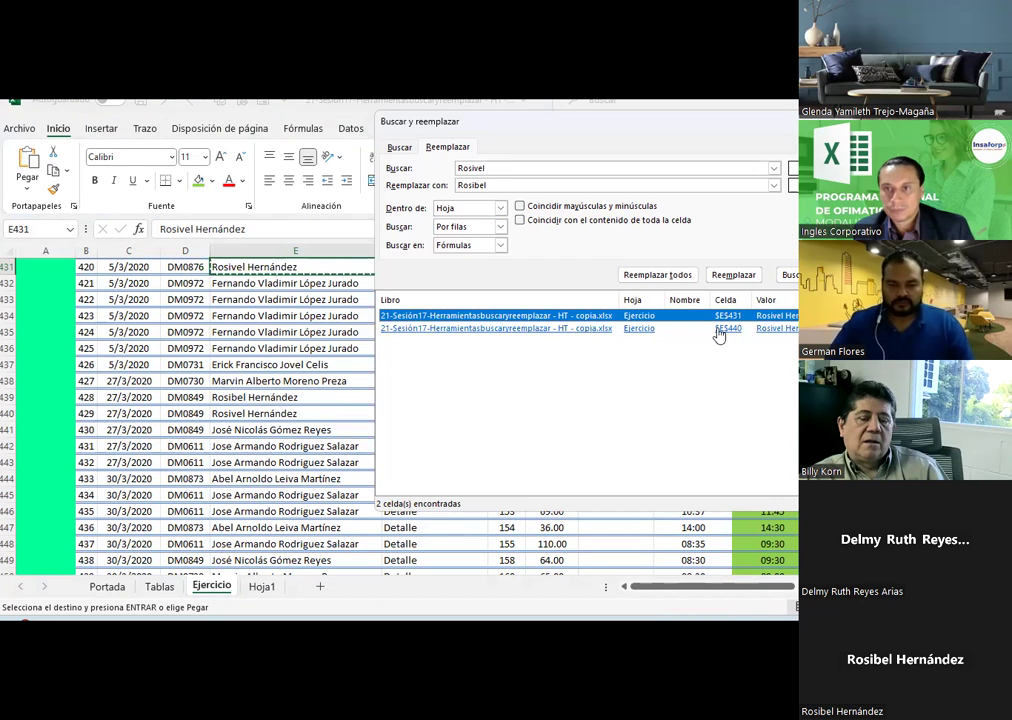
{"action": "left_click", "coordinate": [534, 329]}
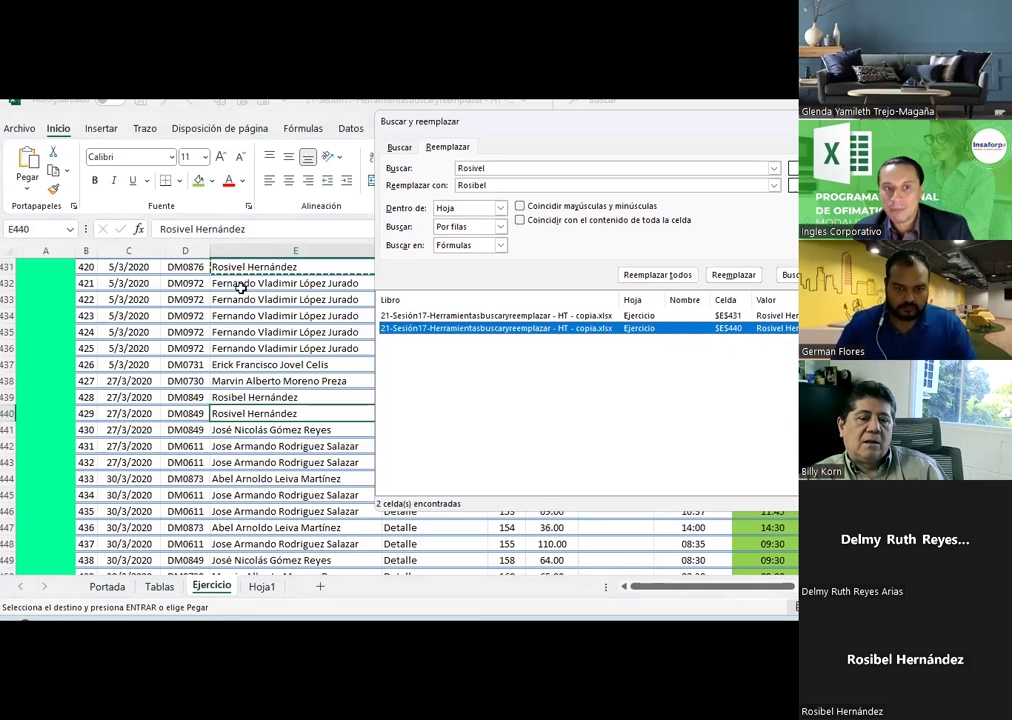
{"action": "left_click", "coordinate": [187, 267]}
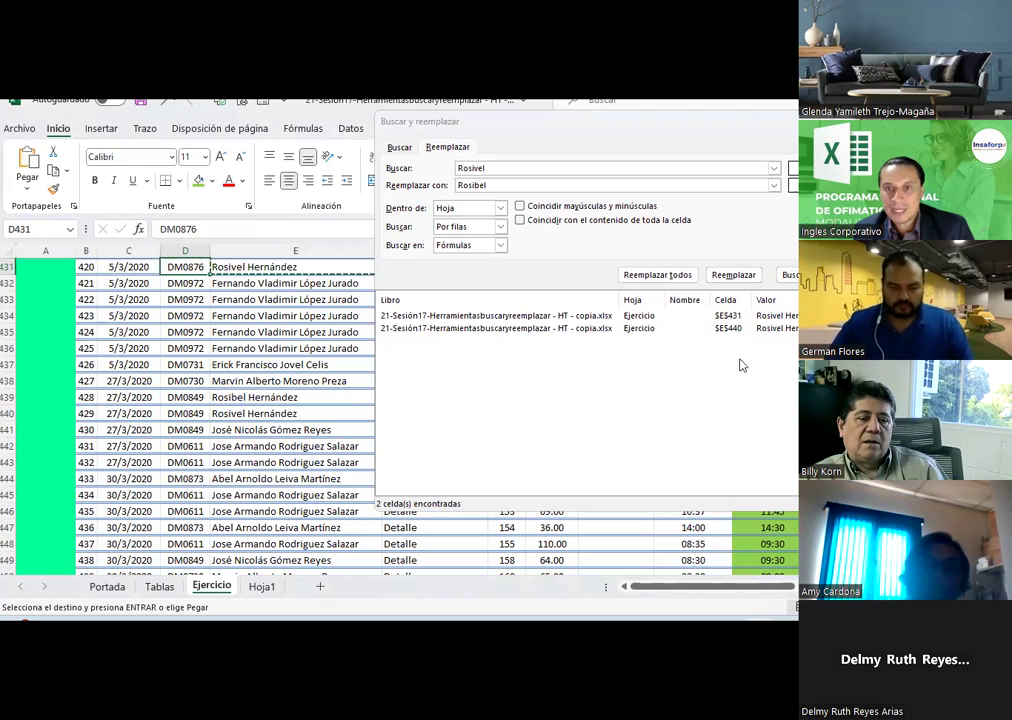
{"action": "left_click", "coordinate": [630, 328]}
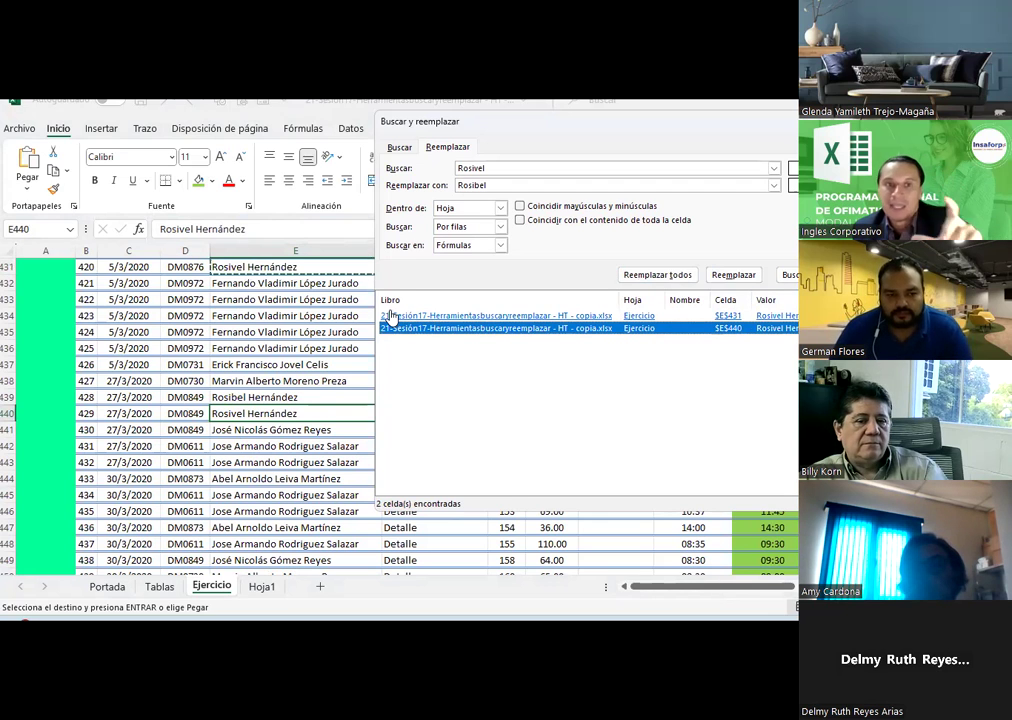
{"action": "left_click", "coordinate": [250, 413]}
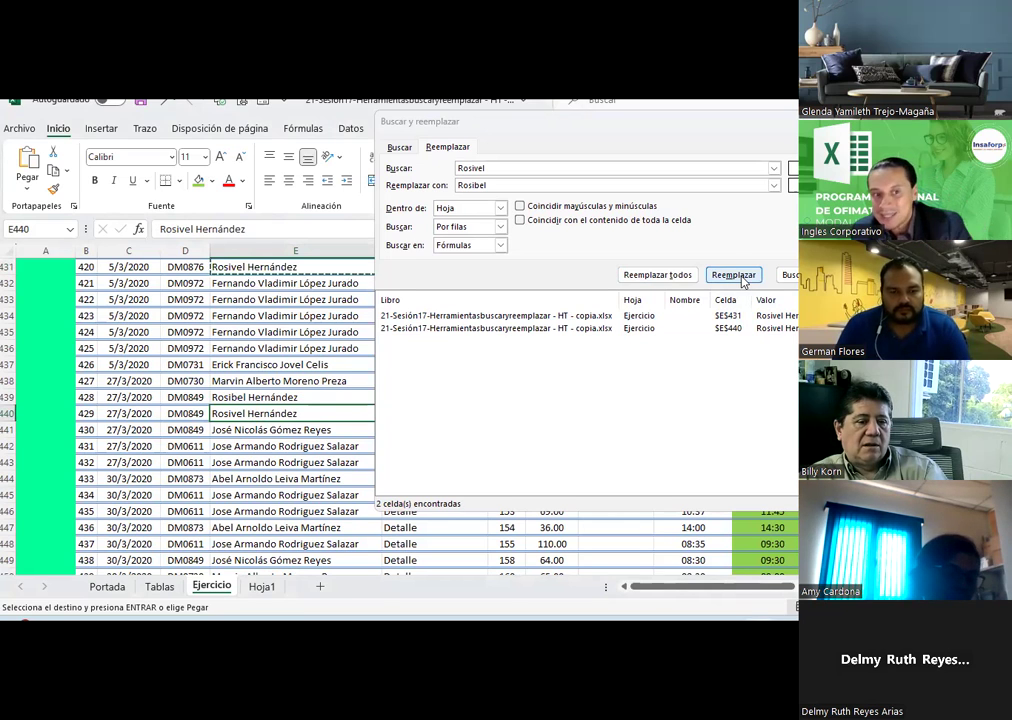
{"action": "left_click", "coordinate": [743, 281]}
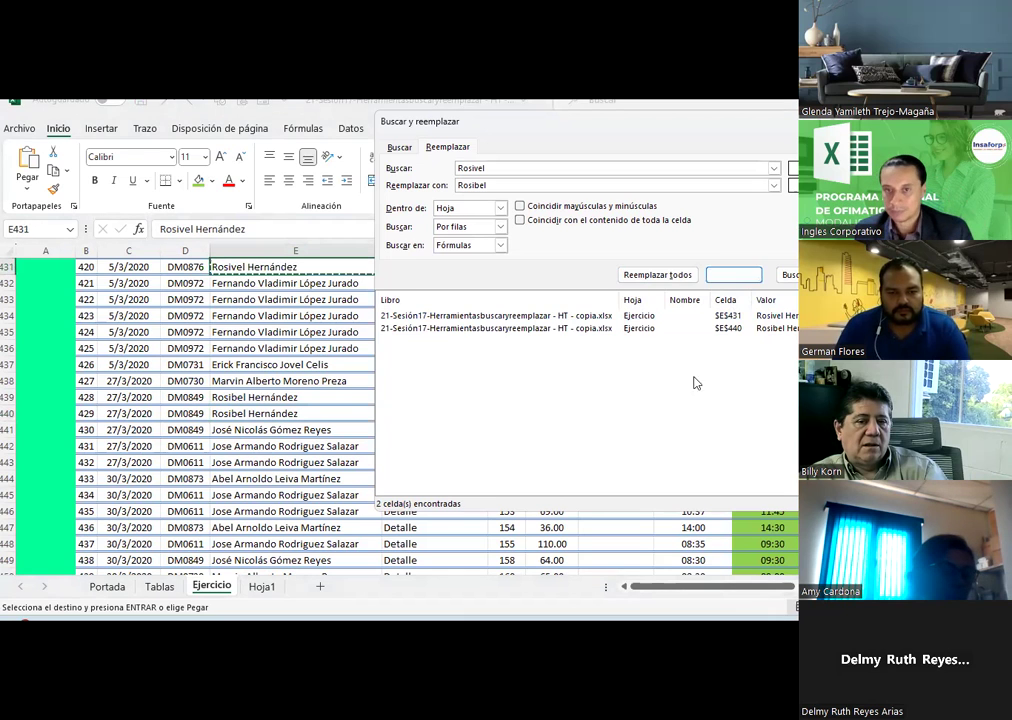
{"action": "left_click", "coordinate": [212, 450]}
{"action": "left_click", "coordinate": [239, 268]}
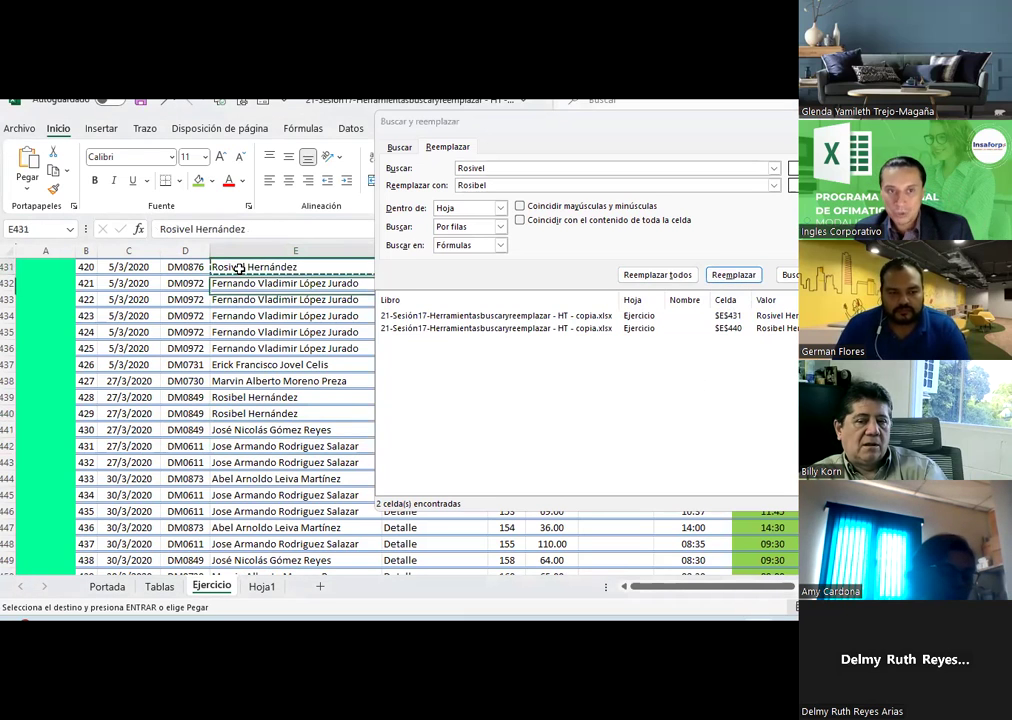
- Paste the misspelled name into E441:E445, then Replace All six occurrences with the correct spelling
{"action": "left_click_drag", "start_coordinate": [268, 427], "coordinate": [270, 500]}
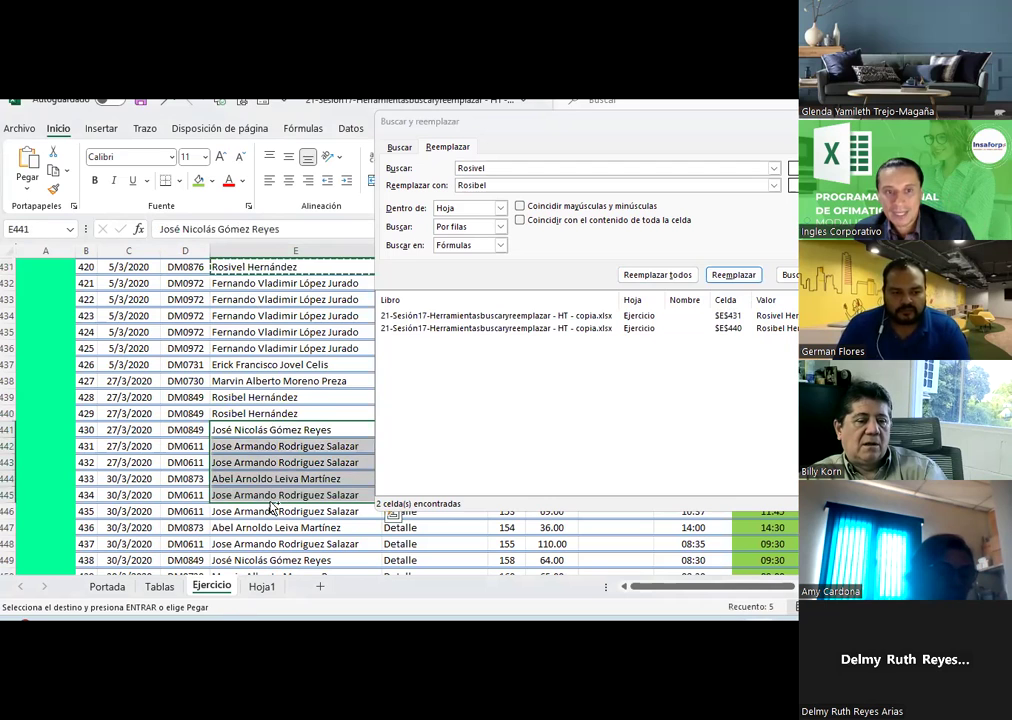
{"action": "key", "text": "ctrl+v"}
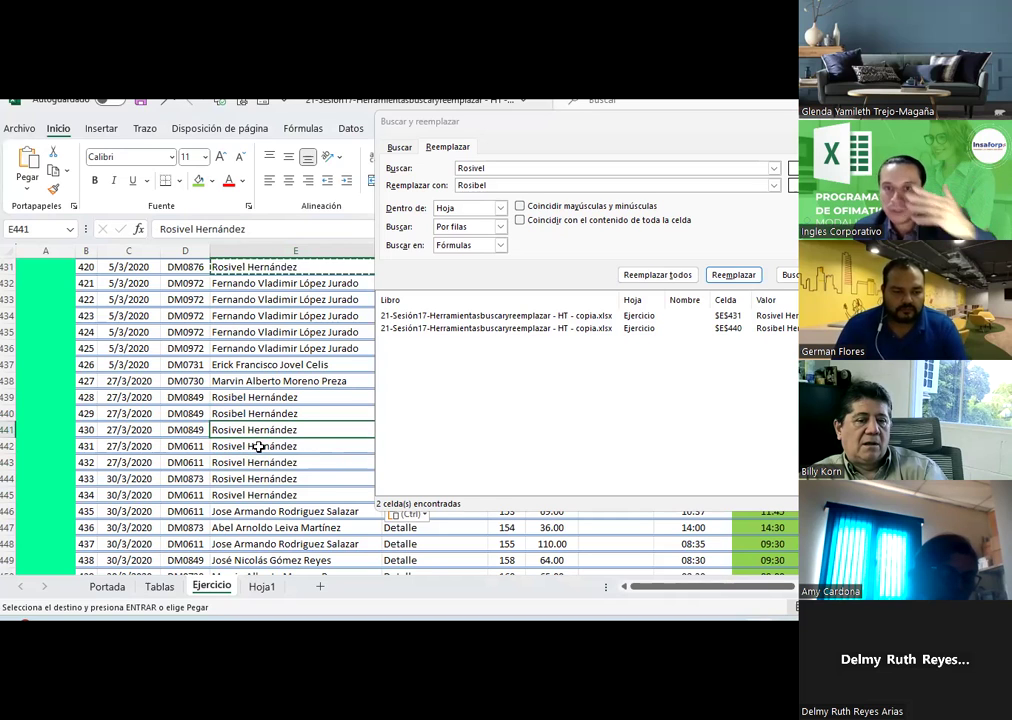
{"action": "left_click", "coordinate": [789, 274]}
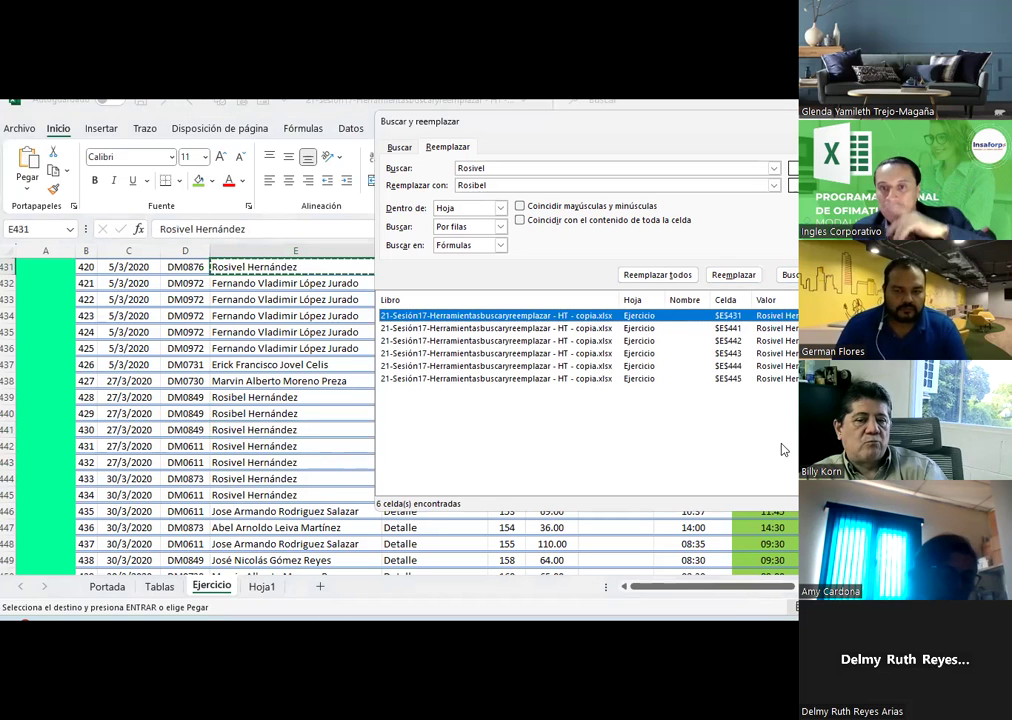
{"action": "left_click", "coordinate": [656, 275]}
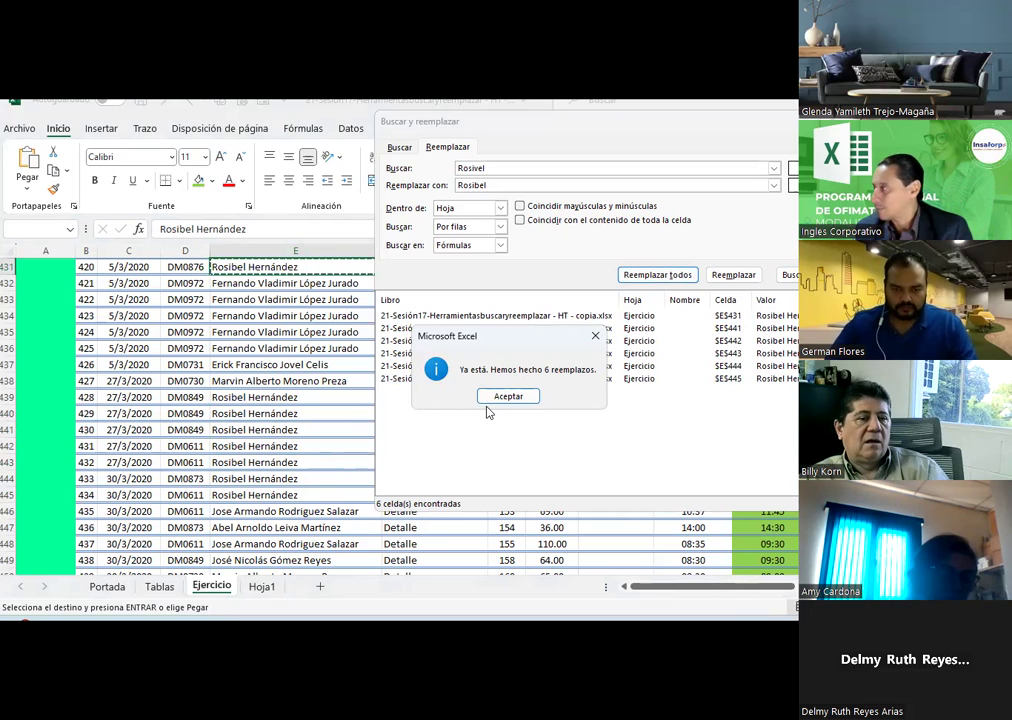
{"action": "left_click", "coordinate": [492, 397]}
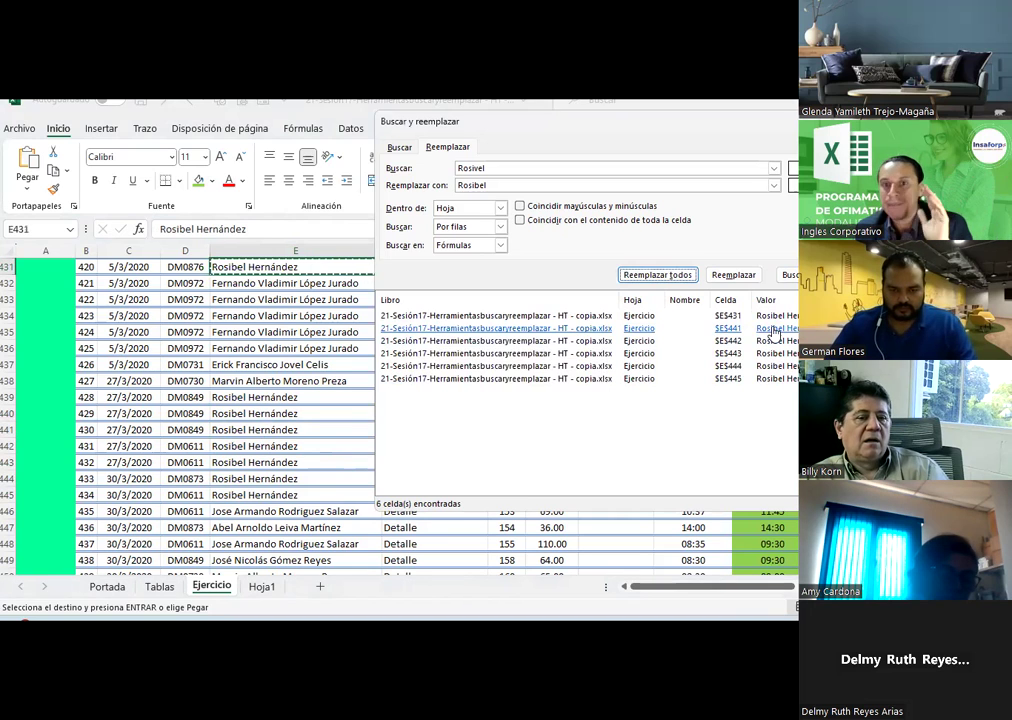
{"action": "left_click", "coordinate": [767, 318]}
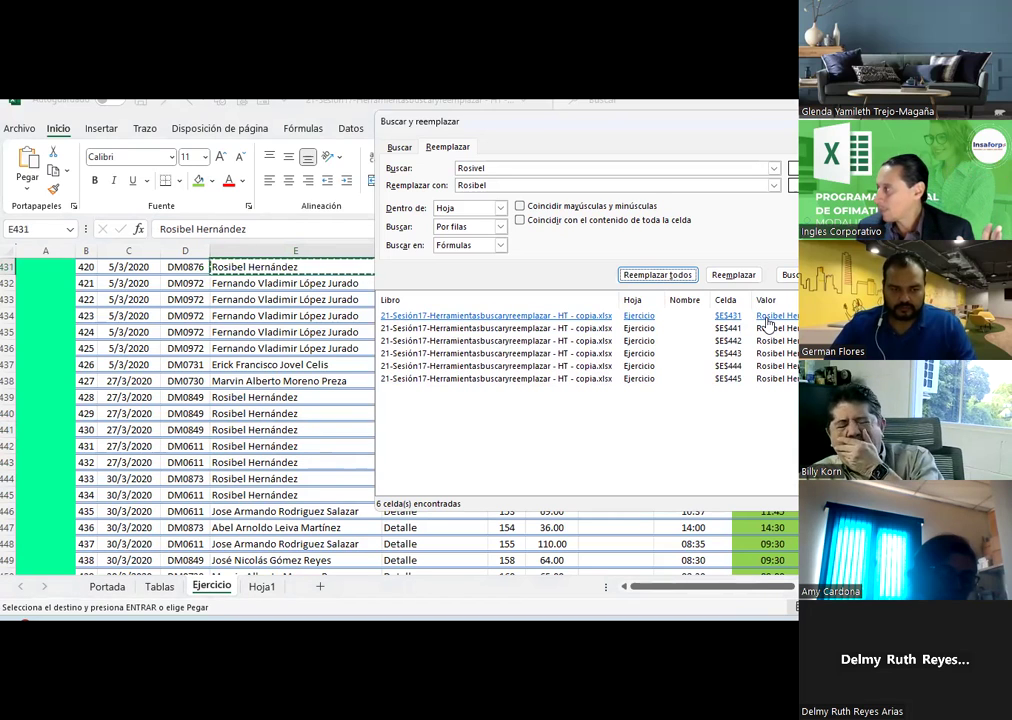
- Inspect the corrected names up the sheet and select the five names in E60:E64
{"action": "left_click", "coordinate": [283, 444]}
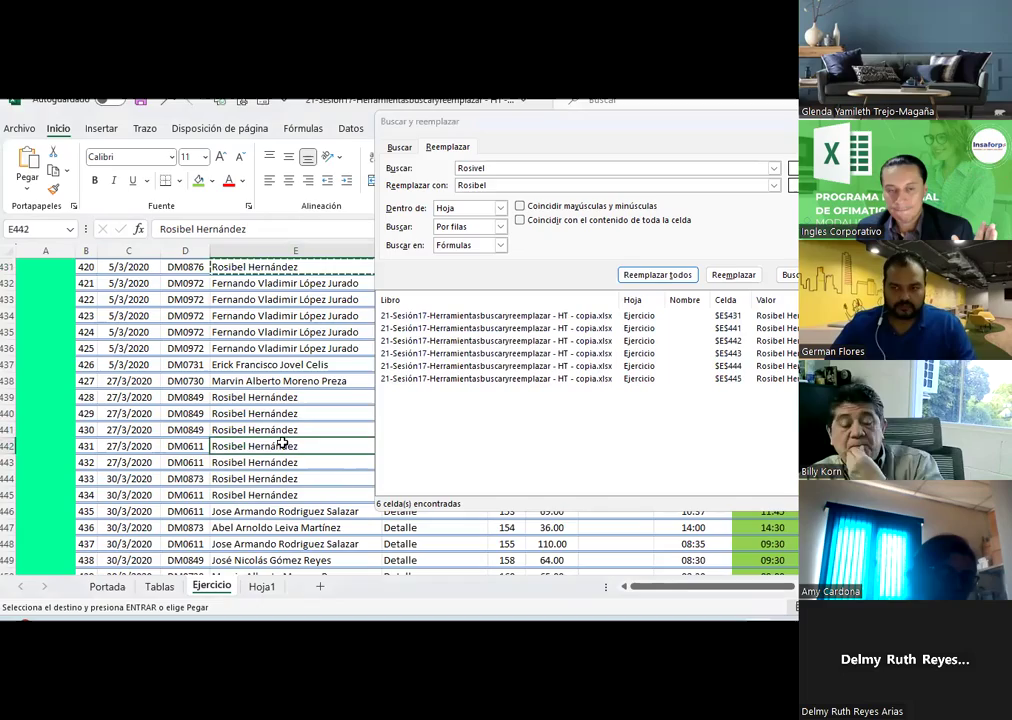
{"action": "scroll", "coordinate": [283, 443], "scroll_direction": "up", "scroll_amount": 5}
{"action": "scroll", "coordinate": [283, 443], "scroll_direction": "up", "scroll_amount": 6}
{"action": "scroll", "coordinate": [284, 440], "scroll_direction": "up", "scroll_amount": 4}
{"action": "scroll", "coordinate": [284, 440], "scroll_direction": "up", "scroll_amount": 11}
{"action": "scroll", "coordinate": [284, 440], "scroll_direction": "up", "scroll_amount": 7}
{"action": "scroll", "coordinate": [284, 440], "scroll_direction": "up", "scroll_amount": 16}
{"action": "scroll", "coordinate": [284, 440], "scroll_direction": "up", "scroll_amount": 13}
{"action": "scroll", "coordinate": [284, 440], "scroll_direction": "up", "scroll_amount": 17}
{"action": "scroll", "coordinate": [280, 437], "scroll_direction": "up", "scroll_amount": 13}
{"action": "scroll", "coordinate": [272, 432], "scroll_direction": "up", "scroll_amount": 19}
{"action": "scroll", "coordinate": [267, 429], "scroll_direction": "up", "scroll_amount": 15}
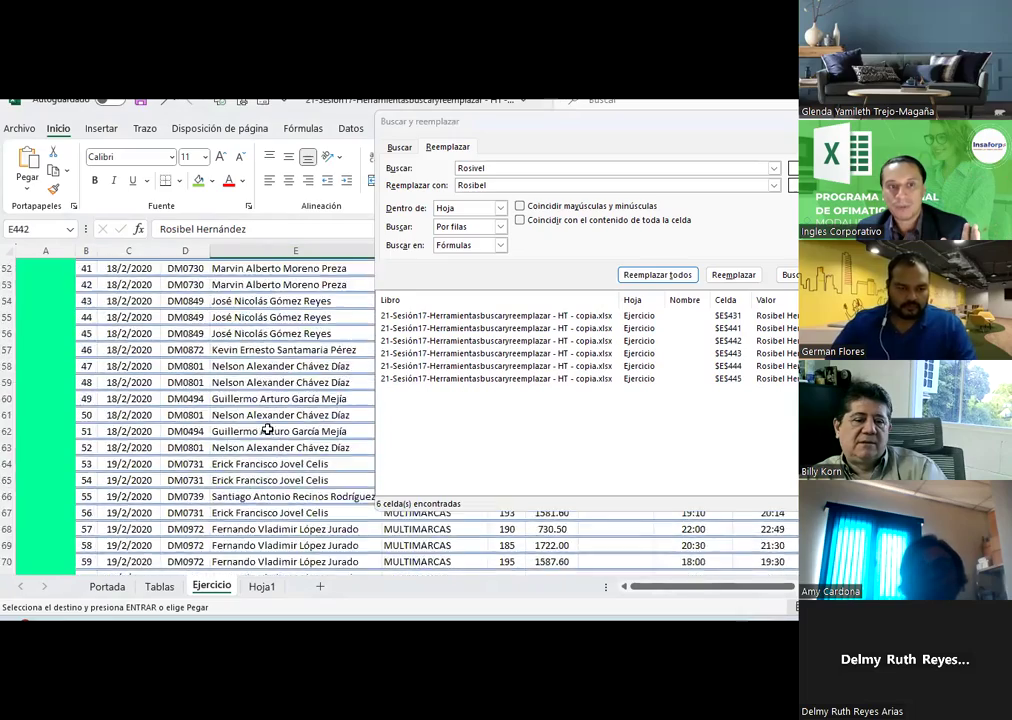
{"action": "scroll", "coordinate": [267, 429], "scroll_direction": "up", "scroll_amount": 15}
{"action": "scroll", "coordinate": [267, 429], "scroll_direction": "down", "scroll_amount": 1}
{"action": "scroll", "coordinate": [267, 429], "scroll_direction": "down", "scroll_amount": 1}
{"action": "scroll", "coordinate": [267, 429], "scroll_direction": "down", "scroll_amount": 1}
{"action": "scroll", "coordinate": [267, 429], "scroll_direction": "down", "scroll_amount": 6}
{"action": "scroll", "coordinate": [267, 429], "scroll_direction": "down", "scroll_amount": 6}
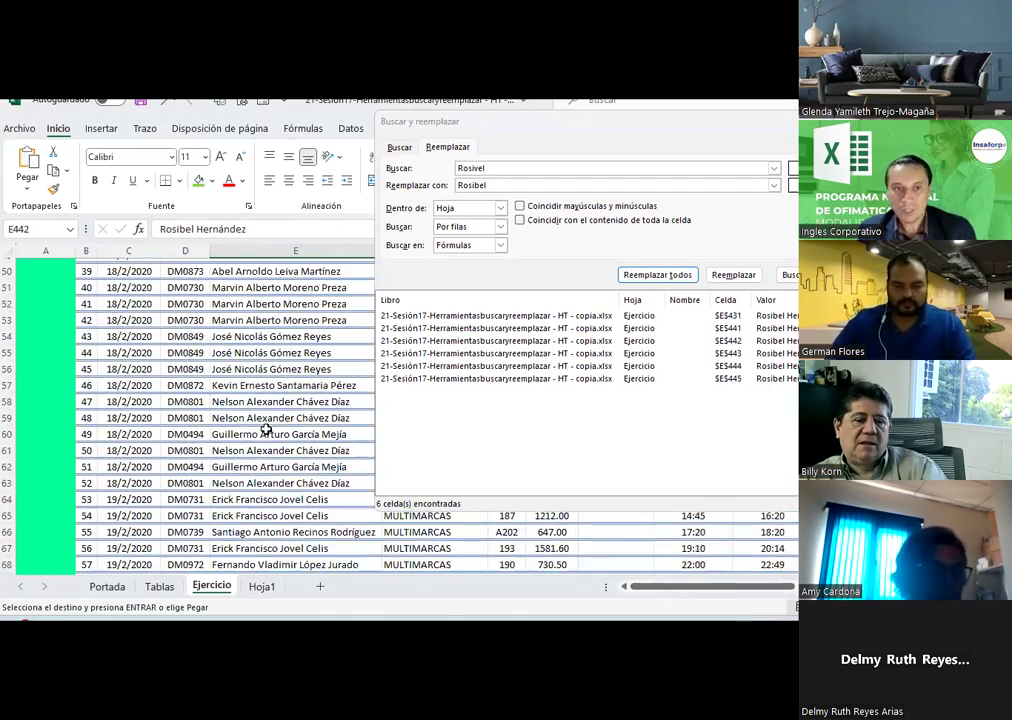
{"action": "left_click_drag", "start_coordinate": [267, 430], "coordinate": [270, 499]}
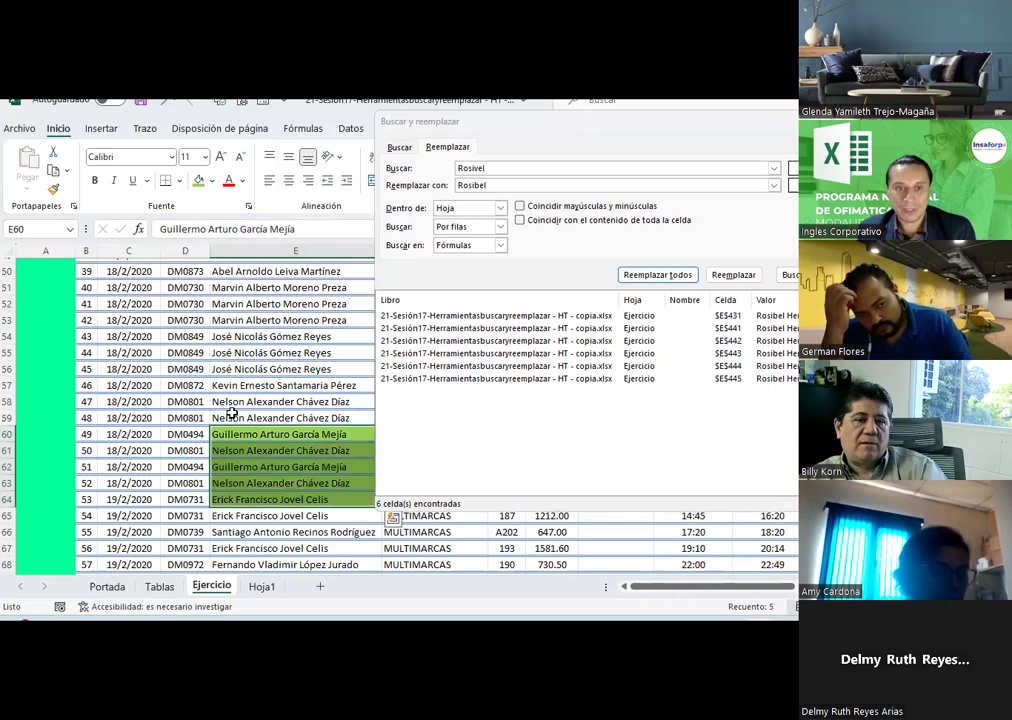
{"action": "scroll", "coordinate": [232, 414], "scroll_direction": "down", "scroll_amount": 5}
{"action": "scroll", "coordinate": [114, 264], "scroll_direction": "down", "scroll_amount": 7}
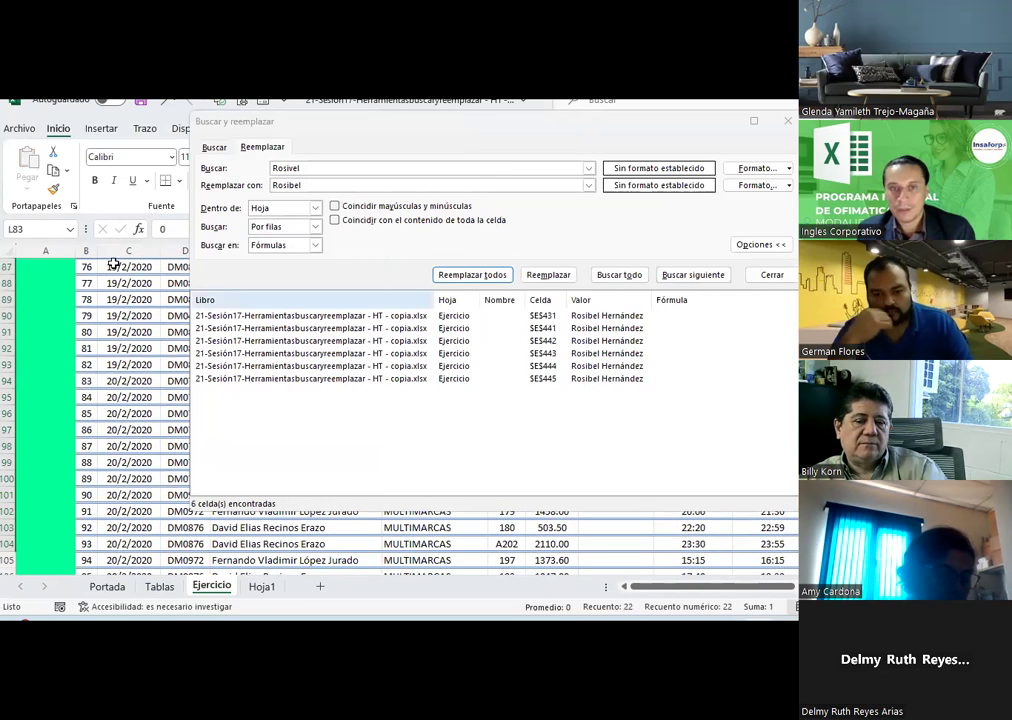
{"action": "mouse_move", "coordinate": [329, 141]}
{"action": "left_mouse_down"}
{"action": "mouse_move", "coordinate": [494, 148]}
{"action": "mouse_move", "coordinate": [235, 139]}
{"action": "left_mouse_up"}
- Fill the dates in C95:C102 with green
{"action": "scroll", "coordinate": [140, 400], "scroll_direction": "up", "scroll_amount": 5}
{"action": "scroll", "coordinate": [140, 413], "scroll_direction": "down", "scroll_amount": 1}
{"action": "scroll", "coordinate": [136, 400], "scroll_direction": "down", "scroll_amount": 4}
{"action": "left_click_drag", "start_coordinate": [130, 387], "coordinate": [101, 468]}
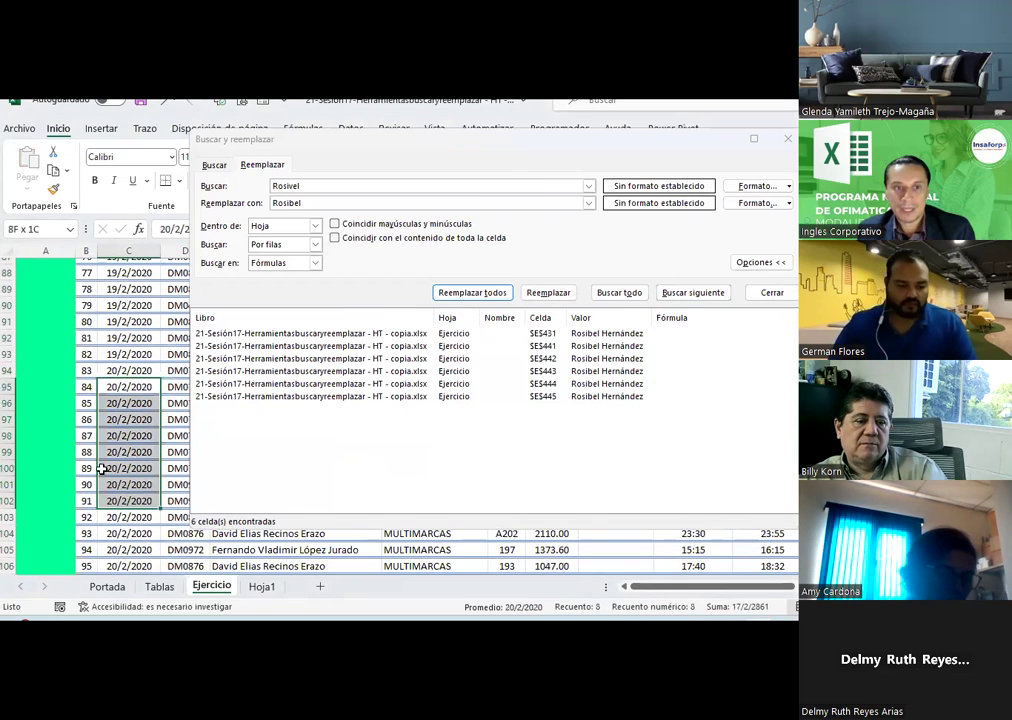
{"action": "left_click_drag", "start_coordinate": [370, 139], "coordinate": [610, 173]}
{"action": "left_click", "coordinate": [199, 184]}
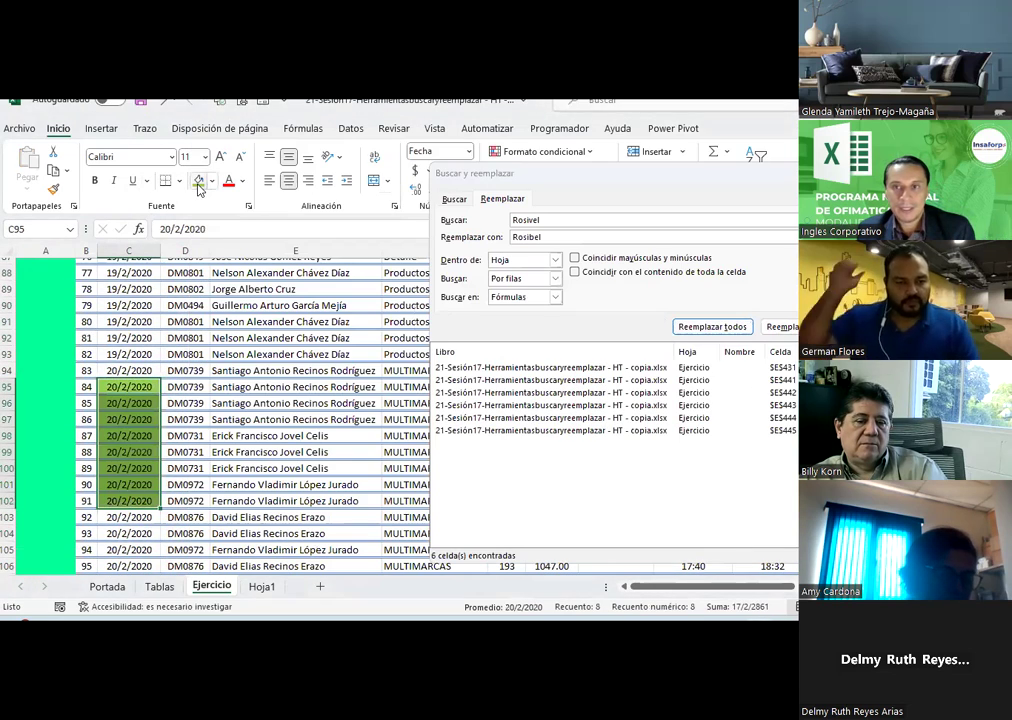
- Clear the search text, deselect the green cells, and shrink the find window, selecting E96
{"action": "left_click", "coordinate": [564, 221]}
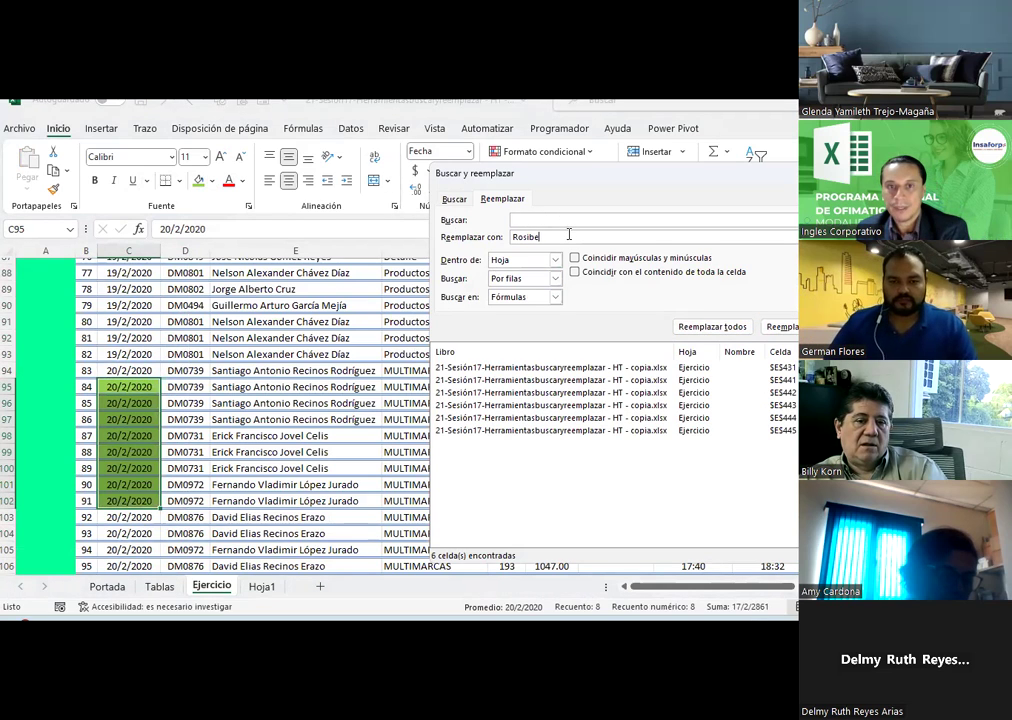
{"action": "left_click", "coordinate": [333, 354]}
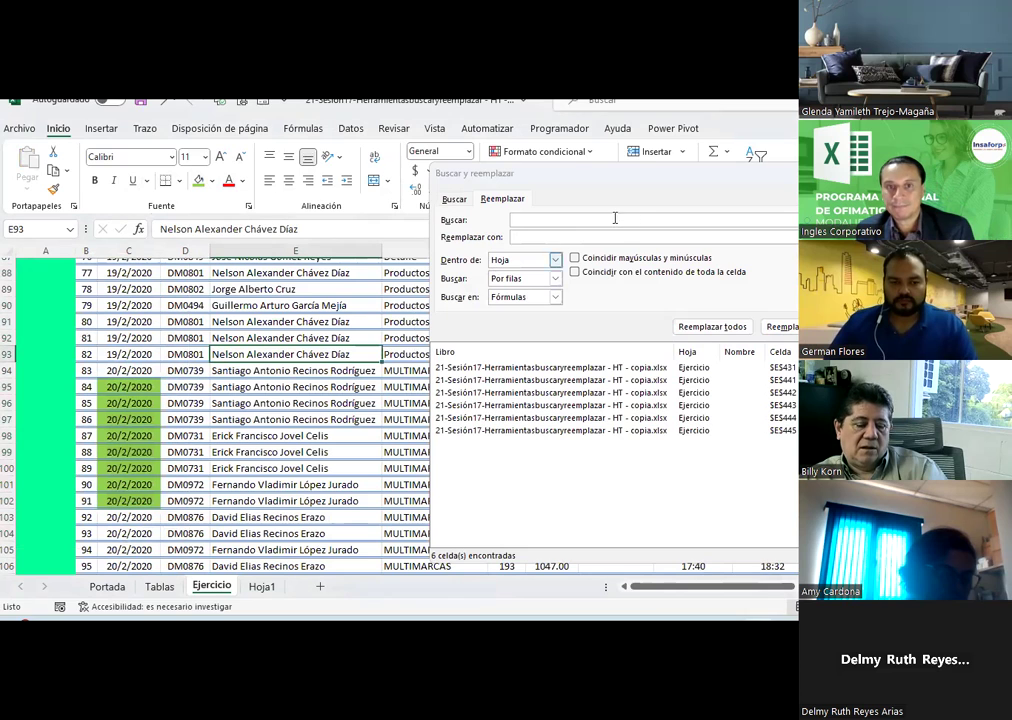
{"action": "left_click_drag", "start_coordinate": [616, 175], "coordinate": [463, 166]}
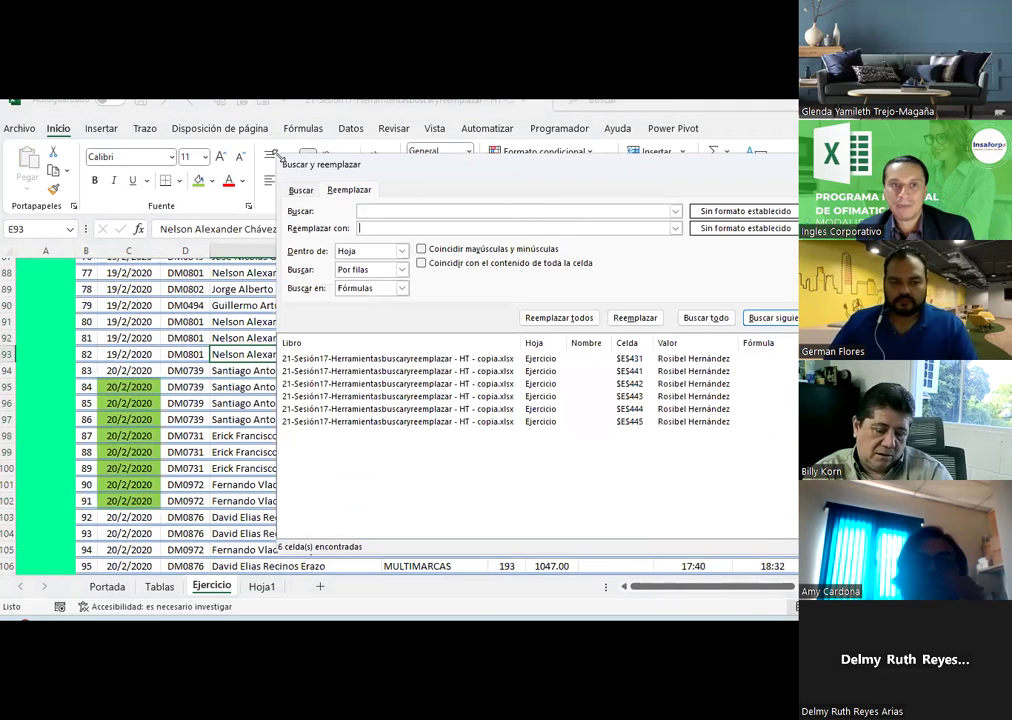
{"action": "left_click_drag", "start_coordinate": [279, 160], "coordinate": [389, 260]}
{"action": "left_click_drag", "start_coordinate": [450, 265], "coordinate": [386, 105]}
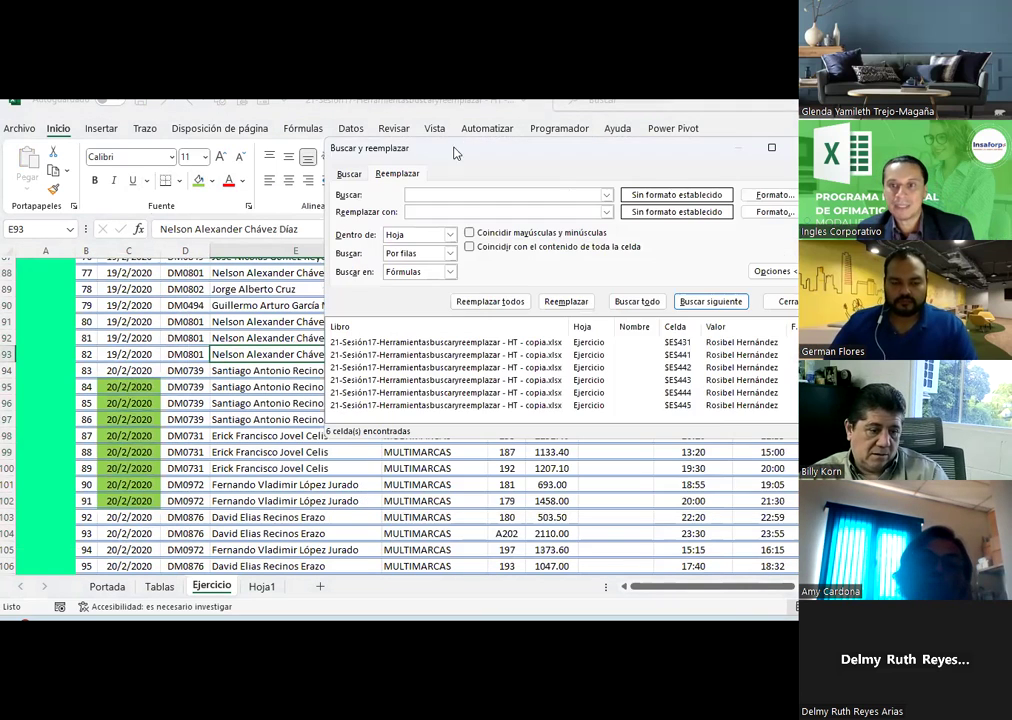
{"action": "left_click", "coordinate": [245, 403]}
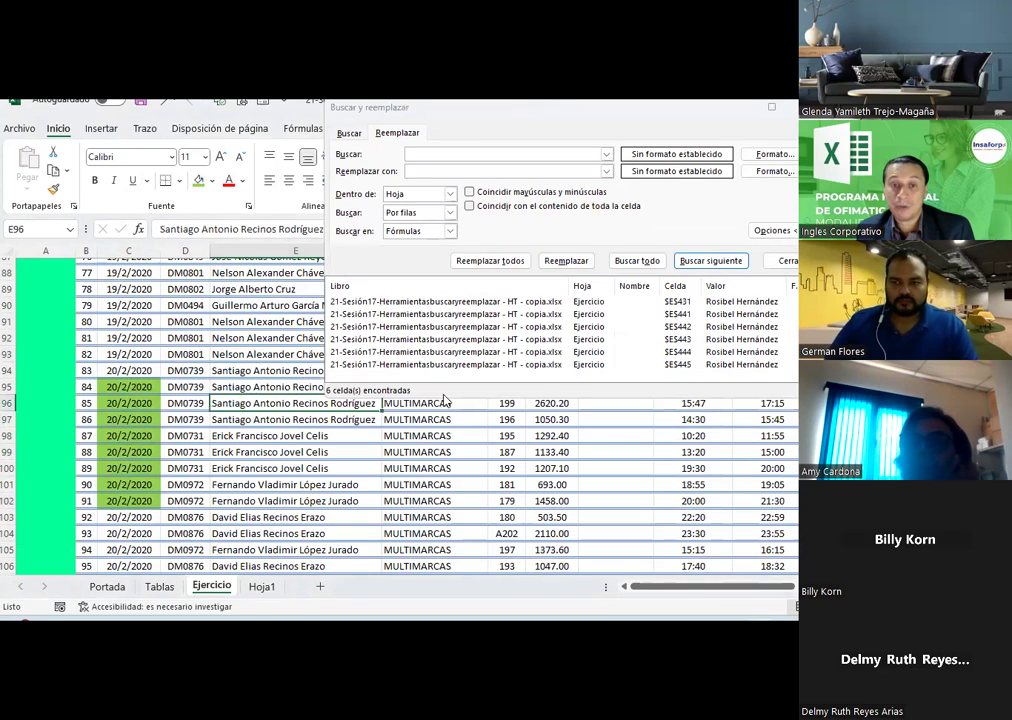
- Close Find and Replace, reopen it with Ctrl+B, and show the Reemplazar options
{"action": "left_click", "coordinate": [786, 261]}
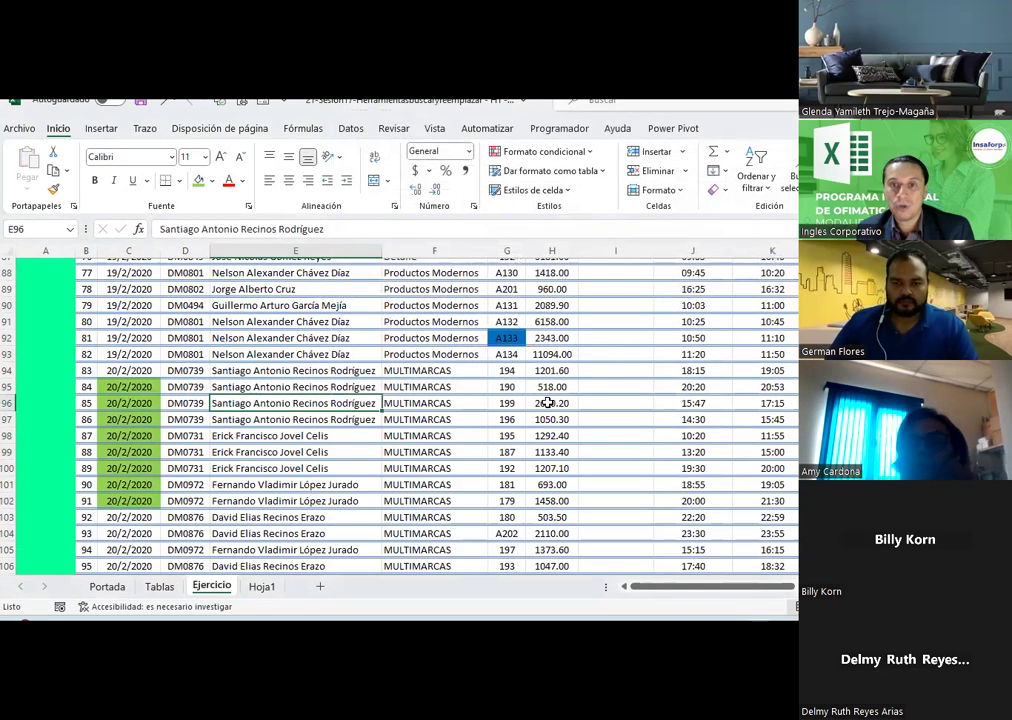
{"action": "key", "text": "ctrl+b"}
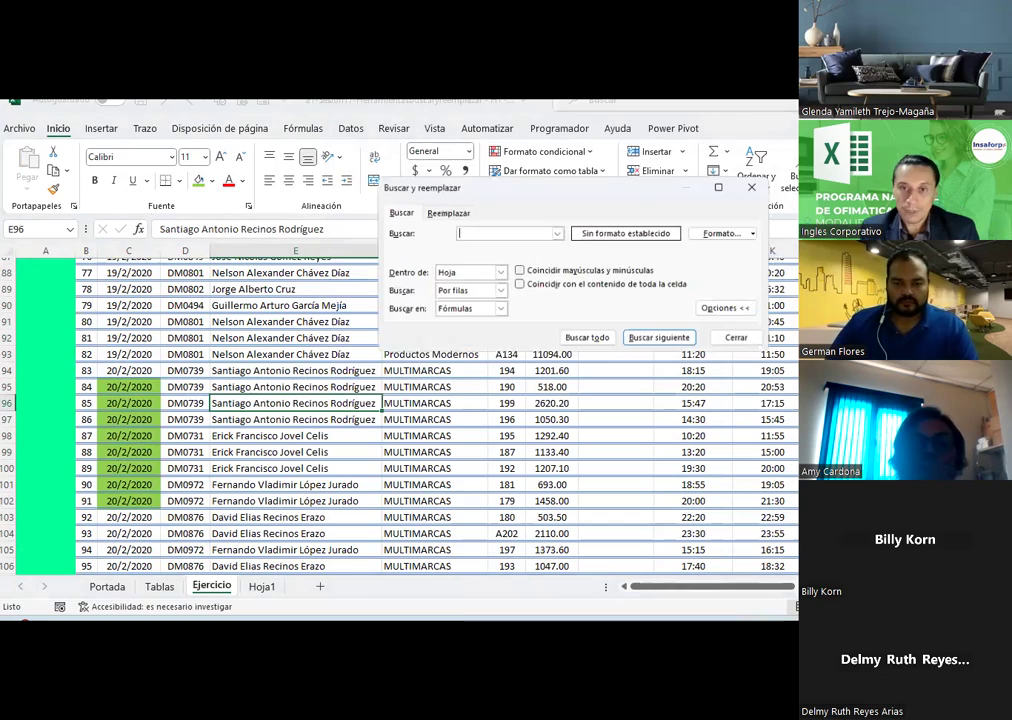
{"action": "left_click", "coordinate": [446, 212]}
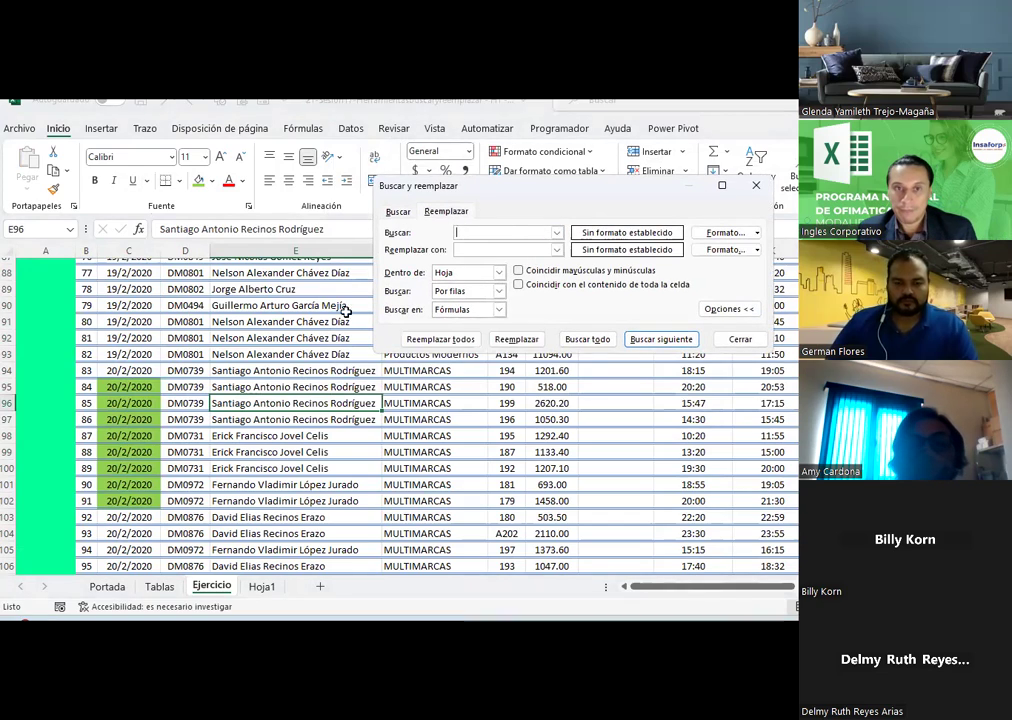
{"action": "scroll", "coordinate": [345, 311], "scroll_direction": "up", "scroll_amount": 7}
{"action": "scroll", "coordinate": [244, 329], "scroll_direction": "up", "scroll_amount": 7}
{"action": "scroll", "coordinate": [244, 329], "scroll_direction": "down", "scroll_amount": 2}
{"action": "scroll", "coordinate": [237, 352], "scroll_direction": "down", "scroll_amount": 1}
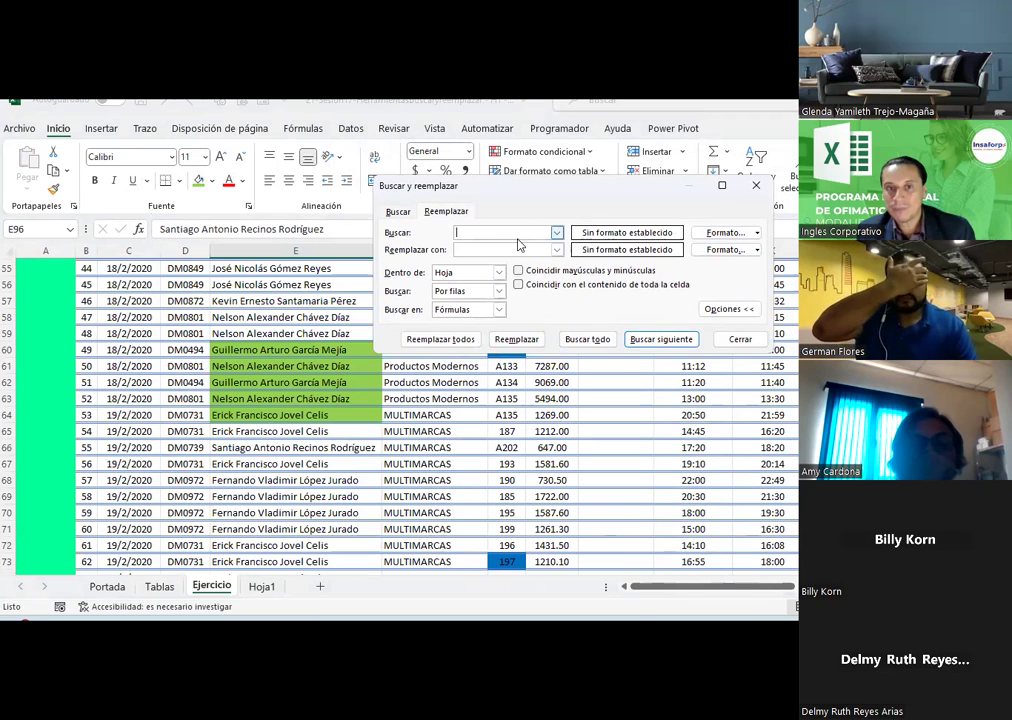
- Set the search format to a light green fill
{"action": "left_click", "coordinate": [757, 232]}
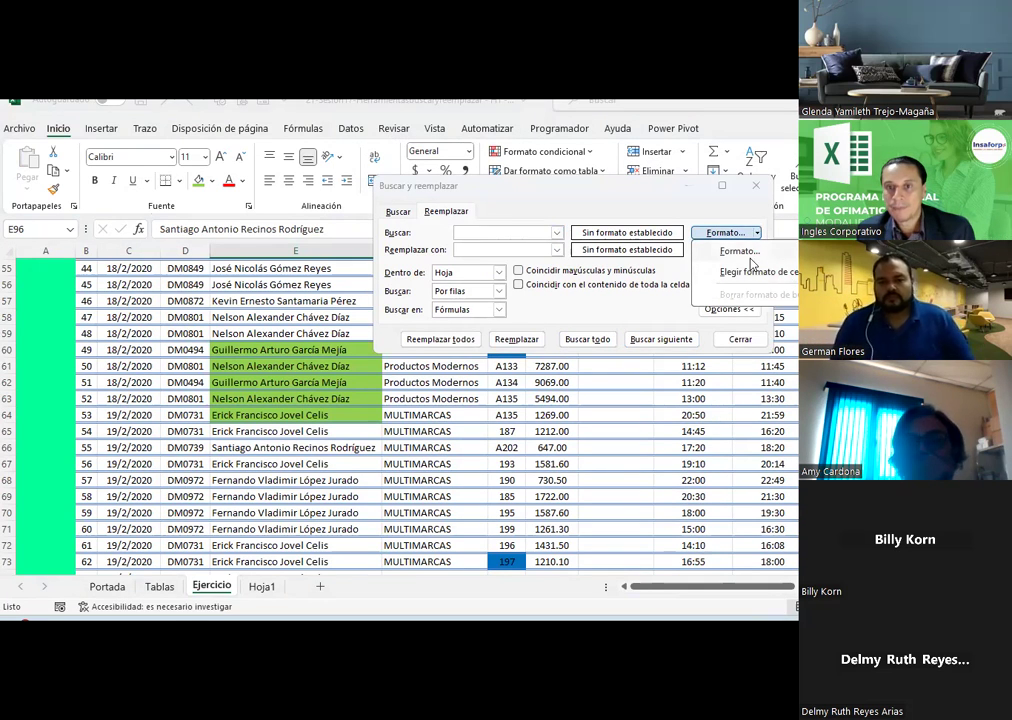
{"action": "left_click", "coordinate": [748, 255]}
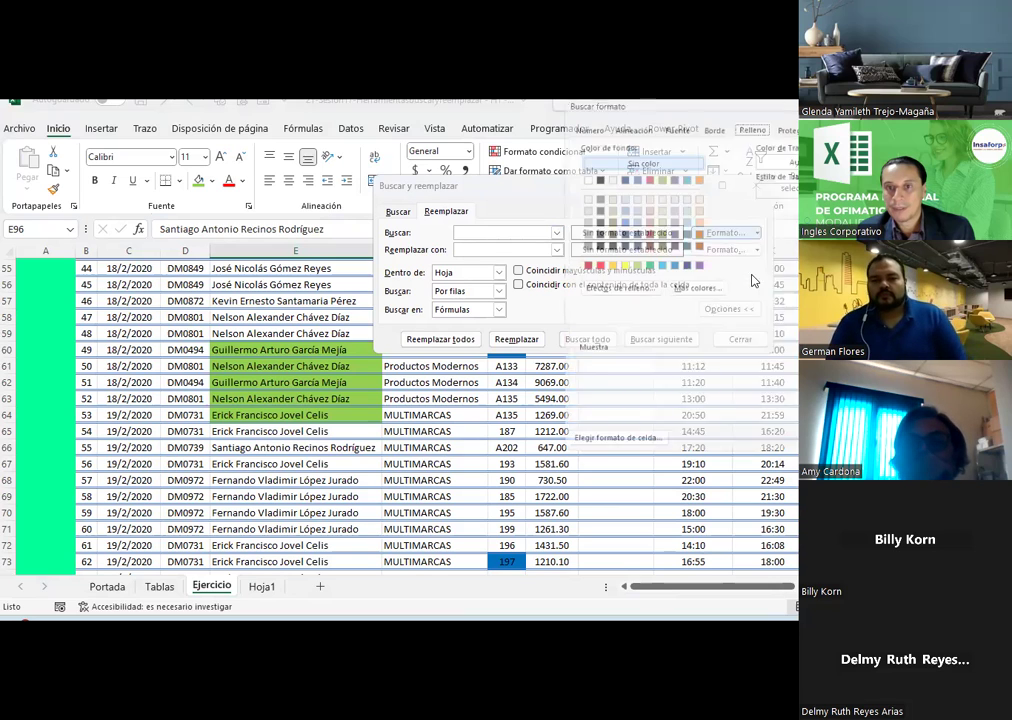
{"action": "left_click", "coordinate": [628, 265]}
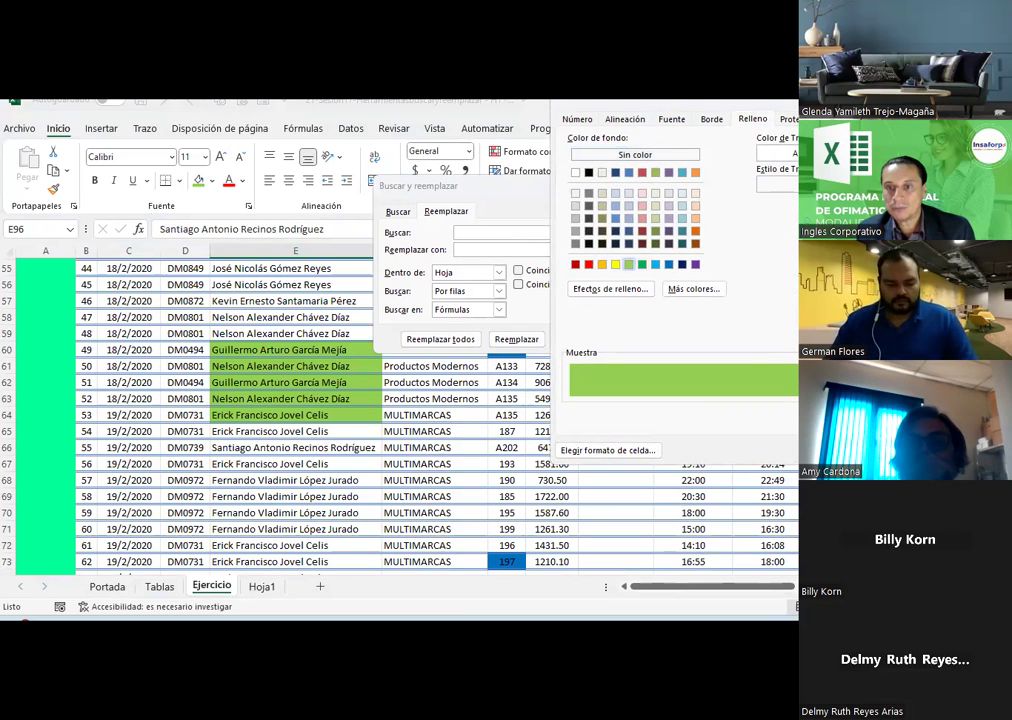
{"action": "key", "text": "Return"}
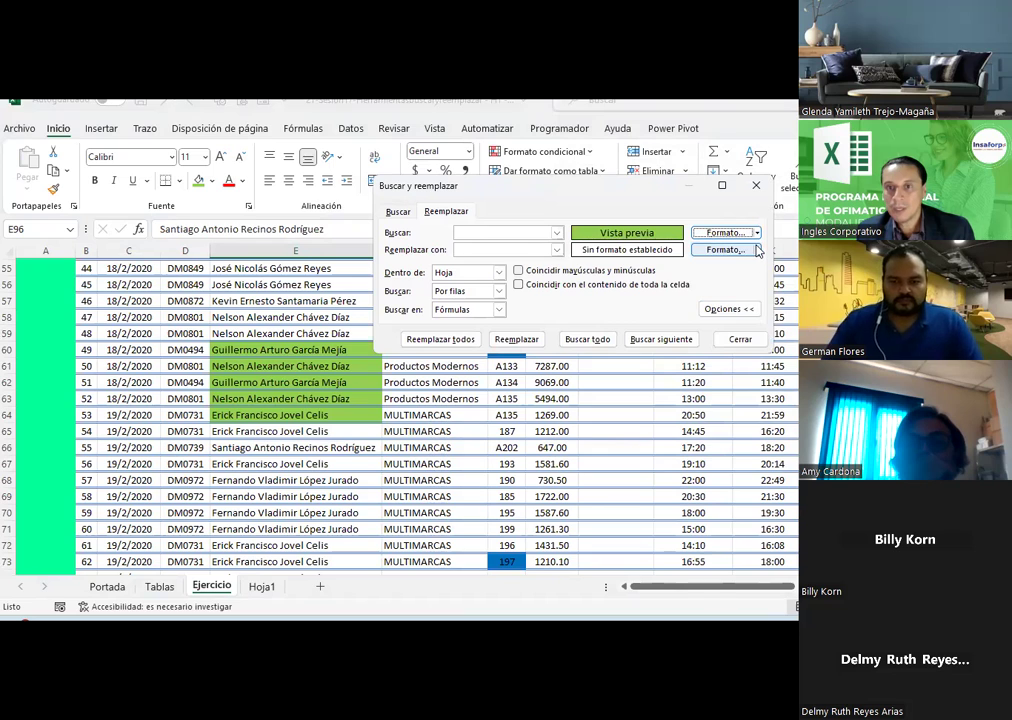
- Set the replacement format to a purple fill and list all 41 matching cells
{"action": "left_click", "coordinate": [757, 250]}
{"action": "left_click", "coordinate": [738, 268]}
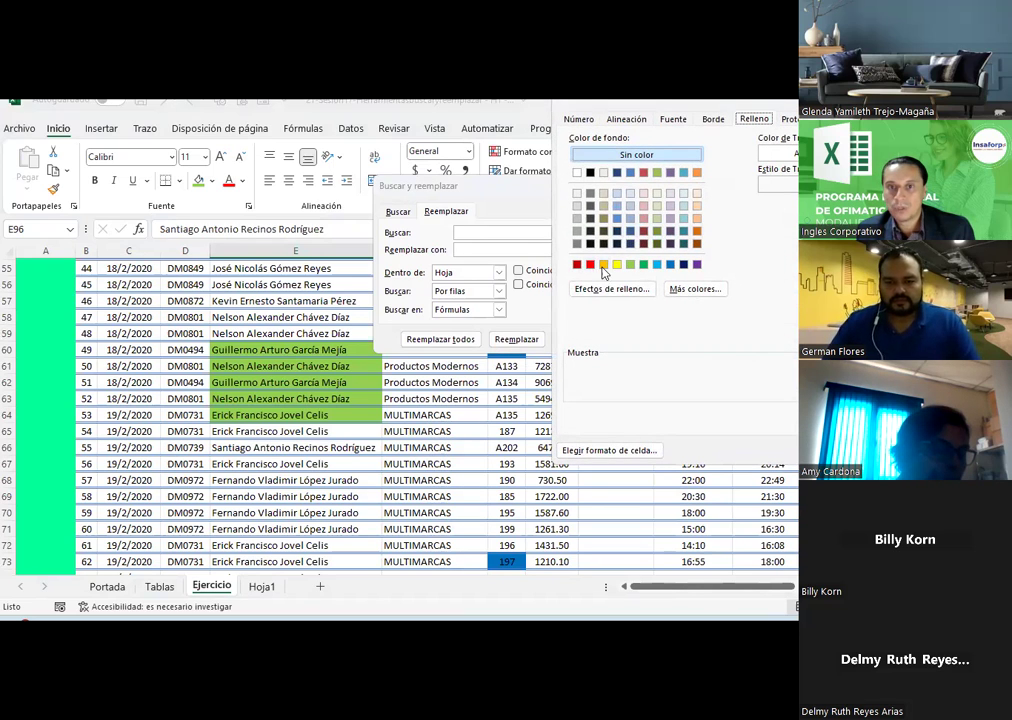
{"action": "left_click", "coordinate": [697, 264]}
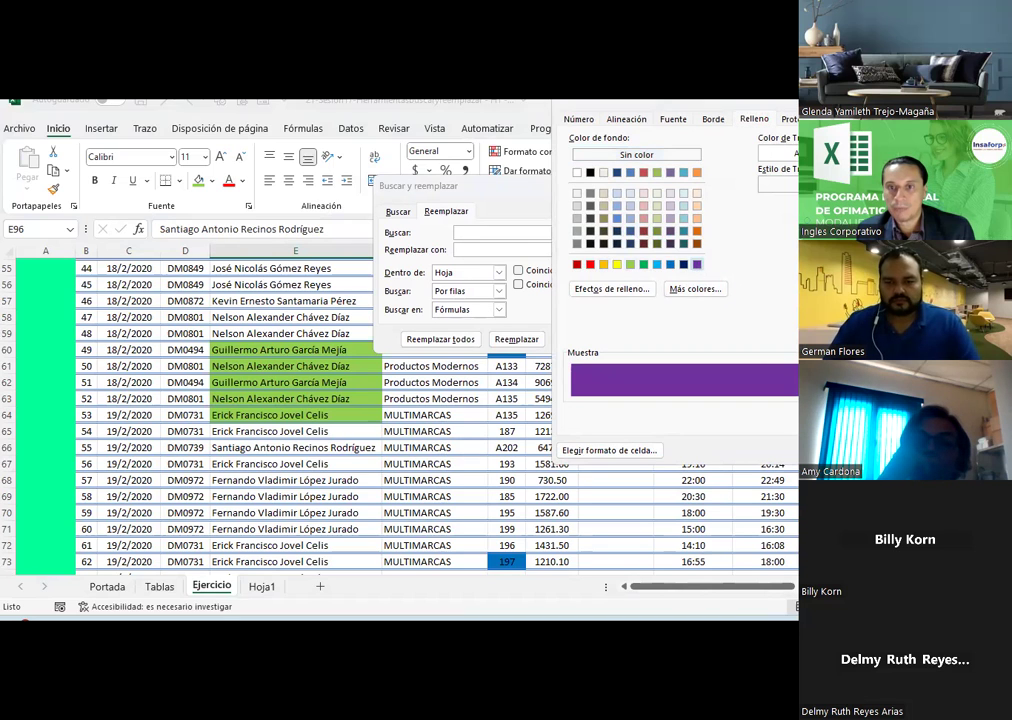
{"action": "key", "text": "Return"}
{"action": "left_click", "coordinate": [590, 340]}
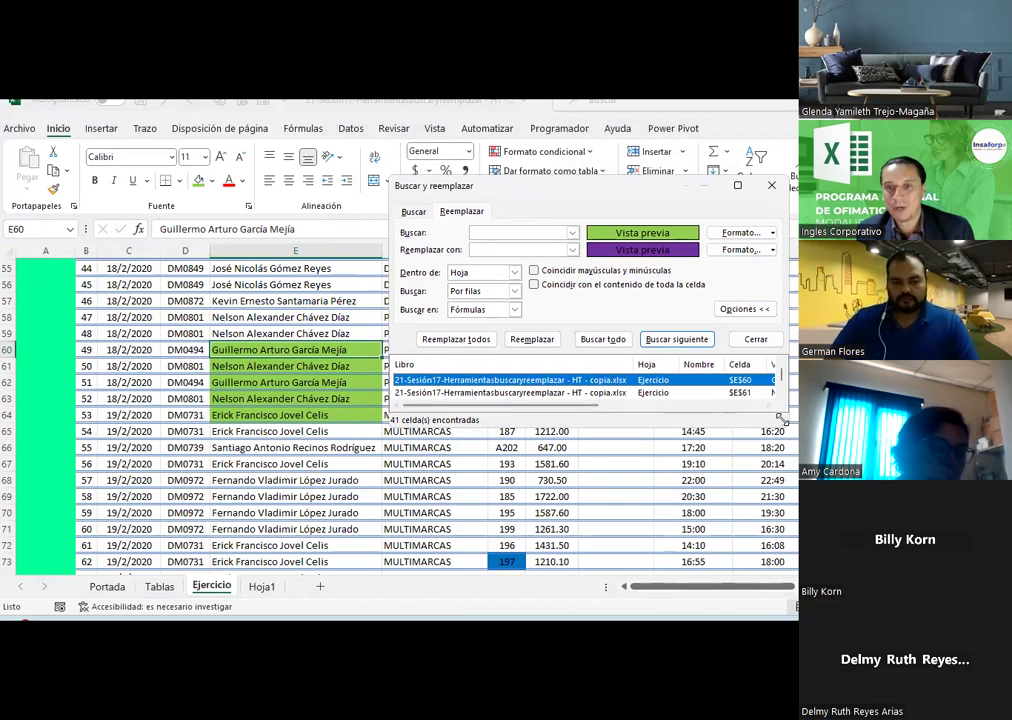
- Enlarge the results list and step through found cells such as C102 and K446
{"action": "left_click_drag", "start_coordinate": [784, 420], "coordinate": [796, 618]}
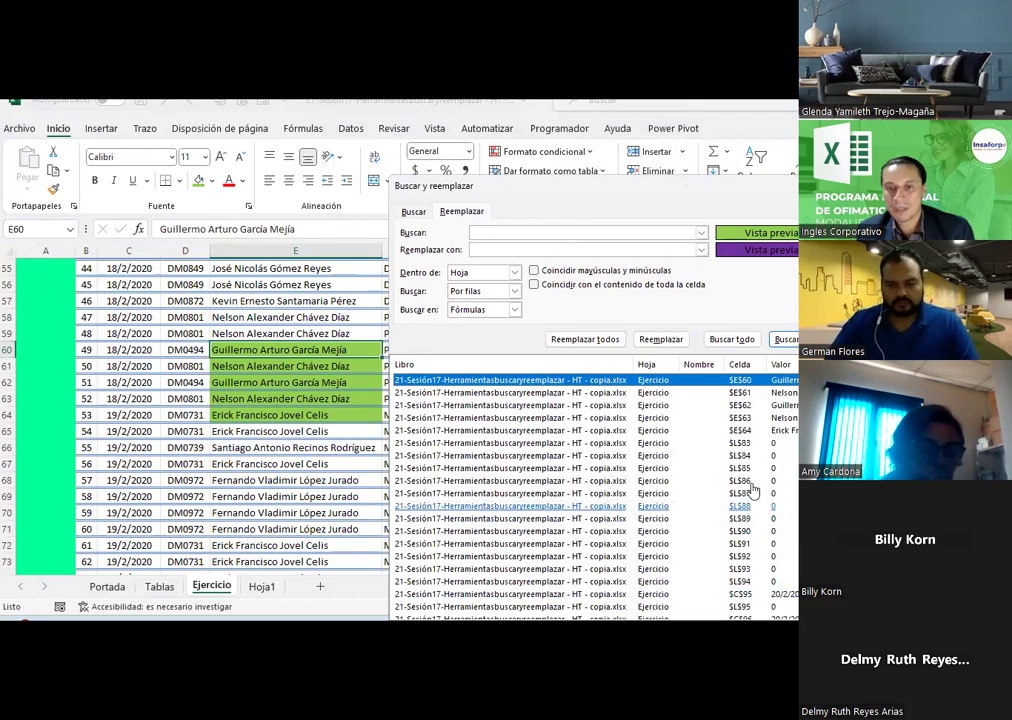
{"action": "left_click", "coordinate": [743, 420]}
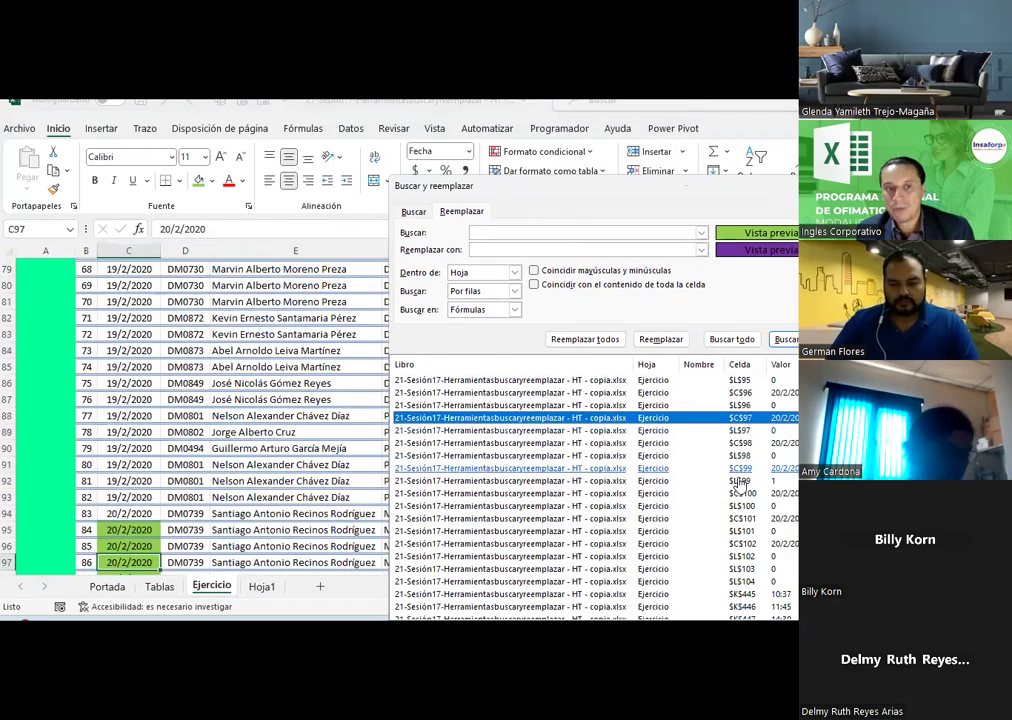
{"action": "key", "text": "Down"}
{"action": "key", "text": "Down"}
{"action": "key", "text": "Down"}
{"action": "key", "text": "Down"}
{"action": "key", "text": "Down"}
{"action": "key", "text": "Down"}
{"action": "left_click", "coordinate": [640, 514]}
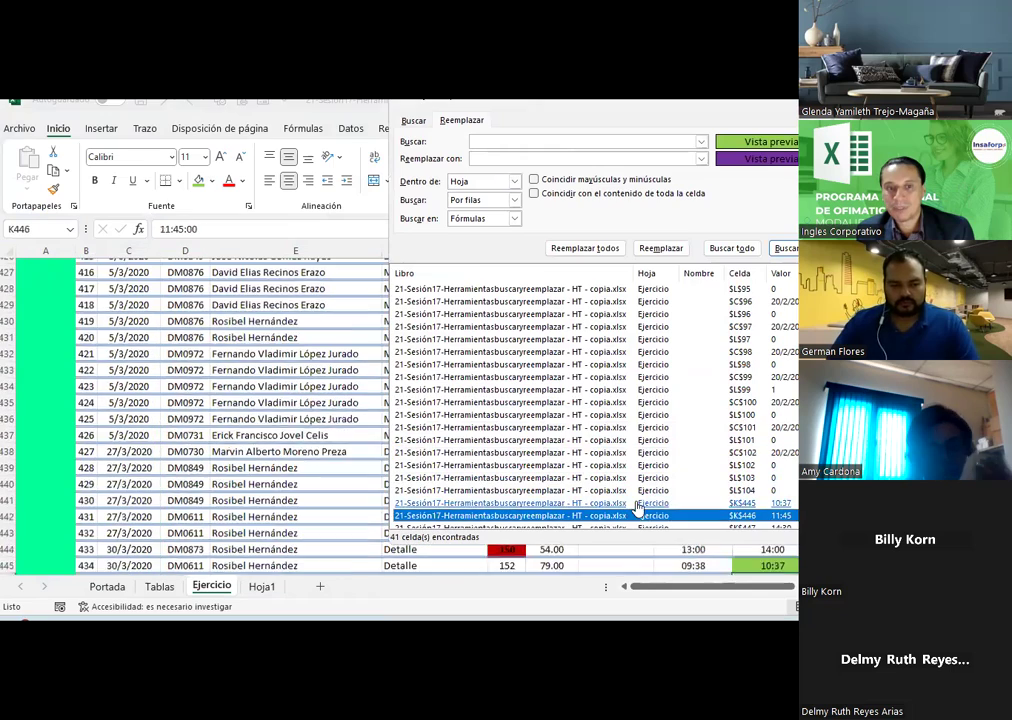
- Replace all 41 green fills with purple and scroll the sheet to check the result
{"action": "left_click", "coordinate": [595, 250]}
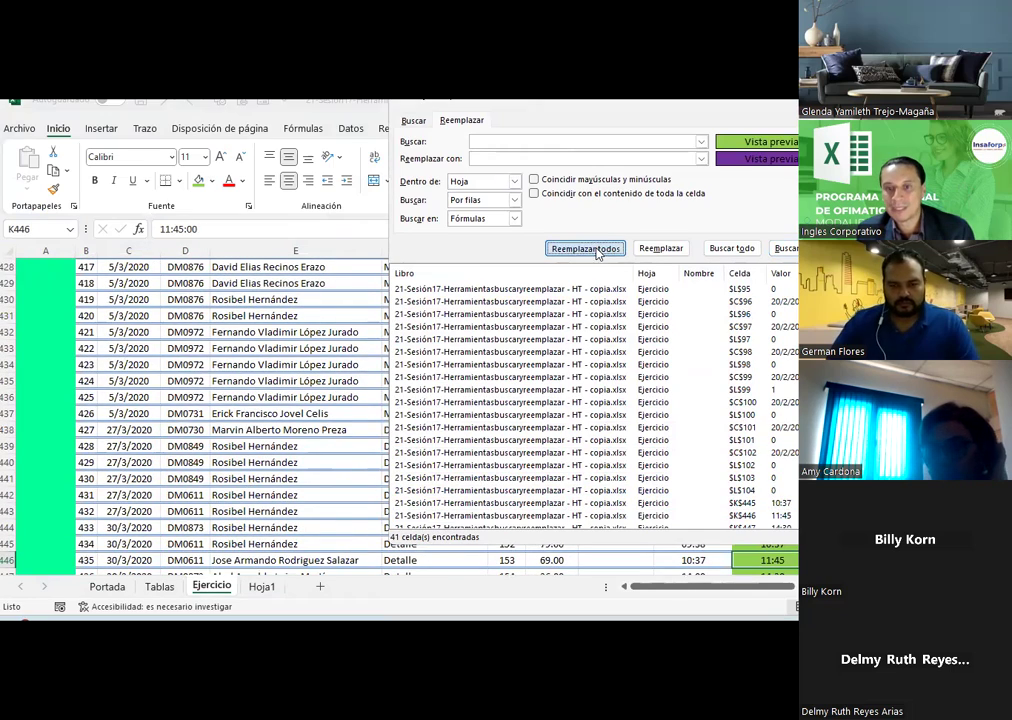
{"action": "left_click", "coordinate": [508, 397]}
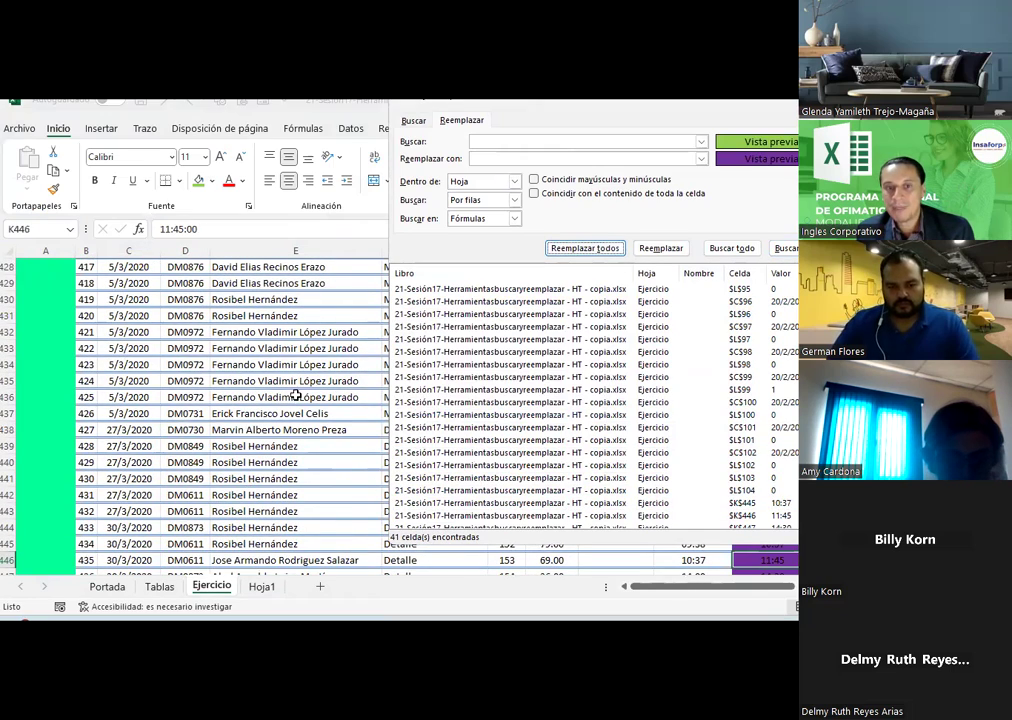
{"action": "scroll", "coordinate": [230, 384], "scroll_direction": "up", "scroll_amount": 9}
{"action": "scroll", "coordinate": [230, 384], "scroll_direction": "up", "scroll_amount": 7}
{"action": "scroll", "coordinate": [233, 384], "scroll_direction": "up", "scroll_amount": 15}
{"action": "scroll", "coordinate": [233, 384], "scroll_direction": "up", "scroll_amount": 15}
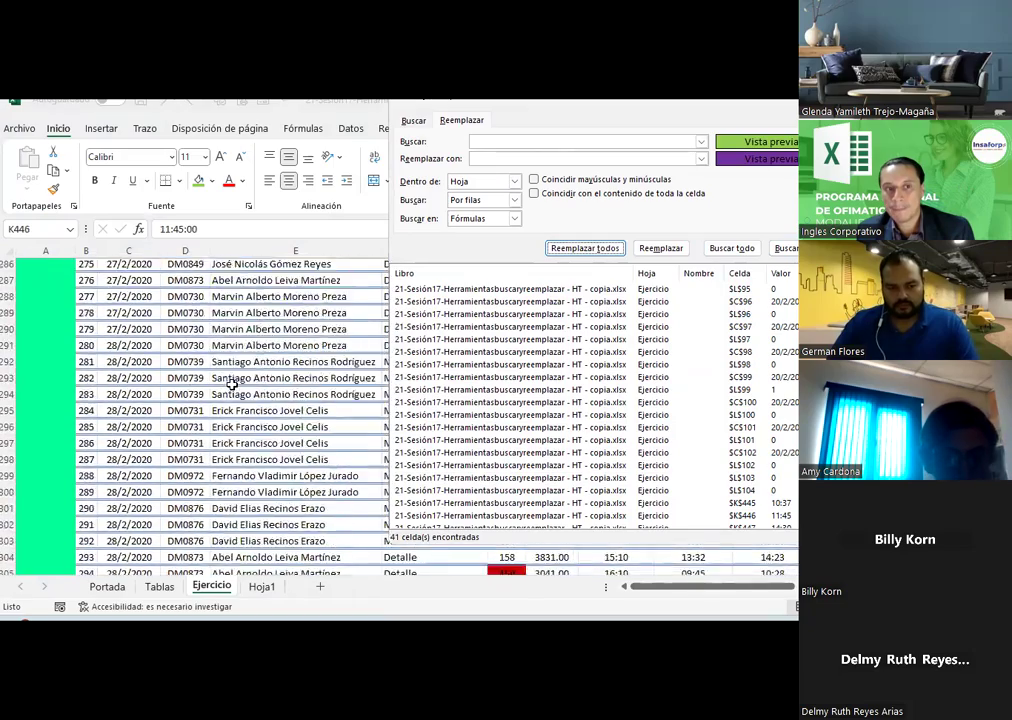
{"action": "scroll", "coordinate": [233, 384], "scroll_direction": "up", "scroll_amount": 16}
{"action": "scroll", "coordinate": [233, 384], "scroll_direction": "up", "scroll_amount": 14}
{"action": "scroll", "coordinate": [228, 381], "scroll_direction": "up", "scroll_amount": 18}
{"action": "scroll", "coordinate": [228, 381], "scroll_direction": "up", "scroll_amount": 16}
{"action": "scroll", "coordinate": [228, 381], "scroll_direction": "up", "scroll_amount": 8}
{"action": "scroll", "coordinate": [133, 515], "scroll_direction": "down", "scroll_amount": 4}
{"action": "scroll", "coordinate": [133, 515], "scroll_direction": "down", "scroll_amount": 4}
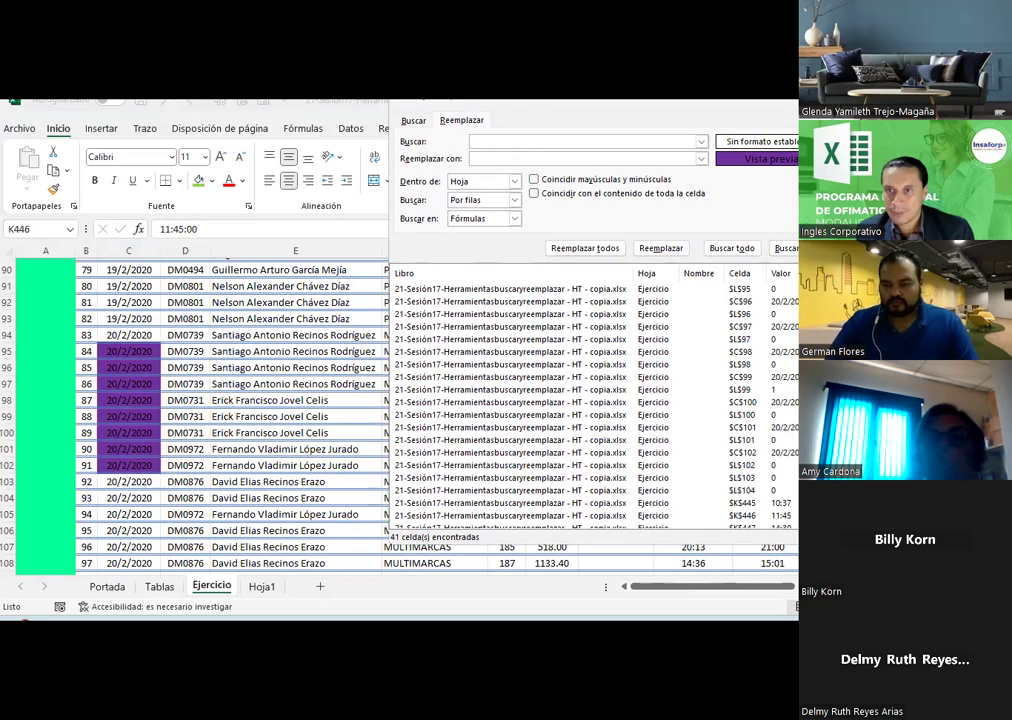
{"action": "scroll", "coordinate": [230, 420], "scroll_direction": "up", "scroll_amount": 18}
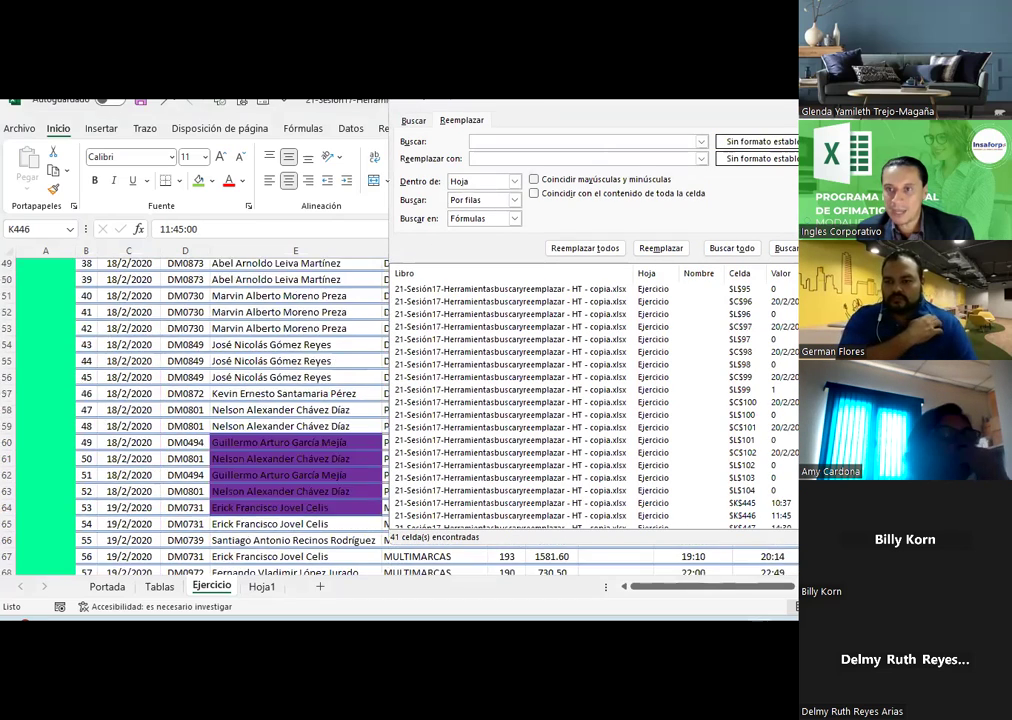
{"action": "scroll", "coordinate": [230, 420], "scroll_direction": "up", "scroll_amount": 11}
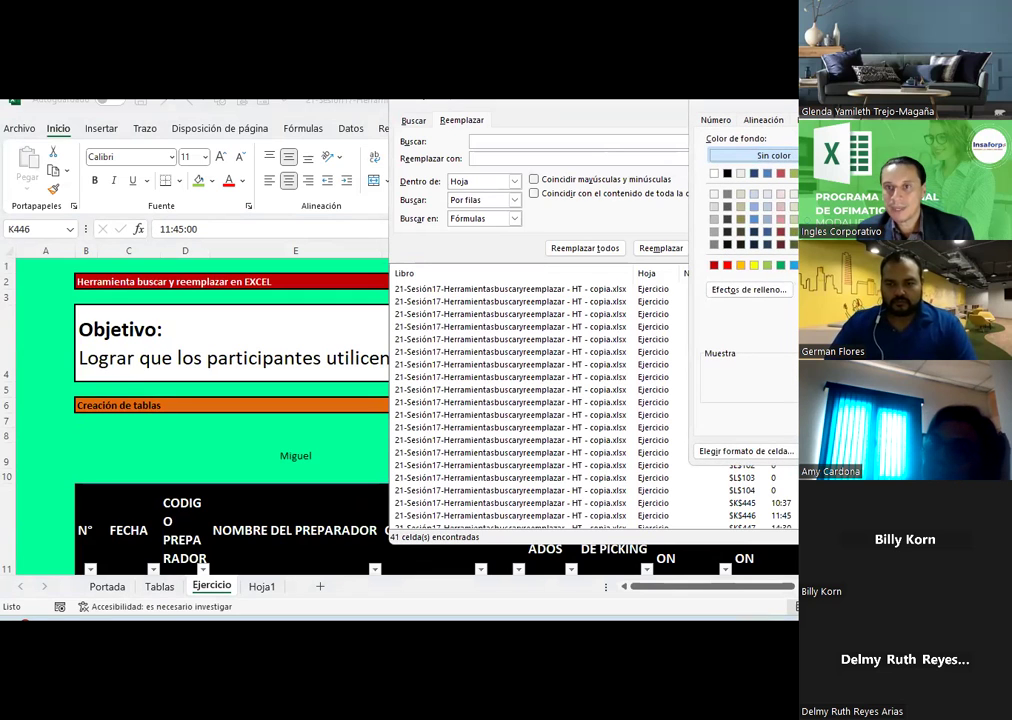
- Select header cell B11 and reopen Find and Replace at the replacement format settings
{"action": "key", "text": "Escape"}
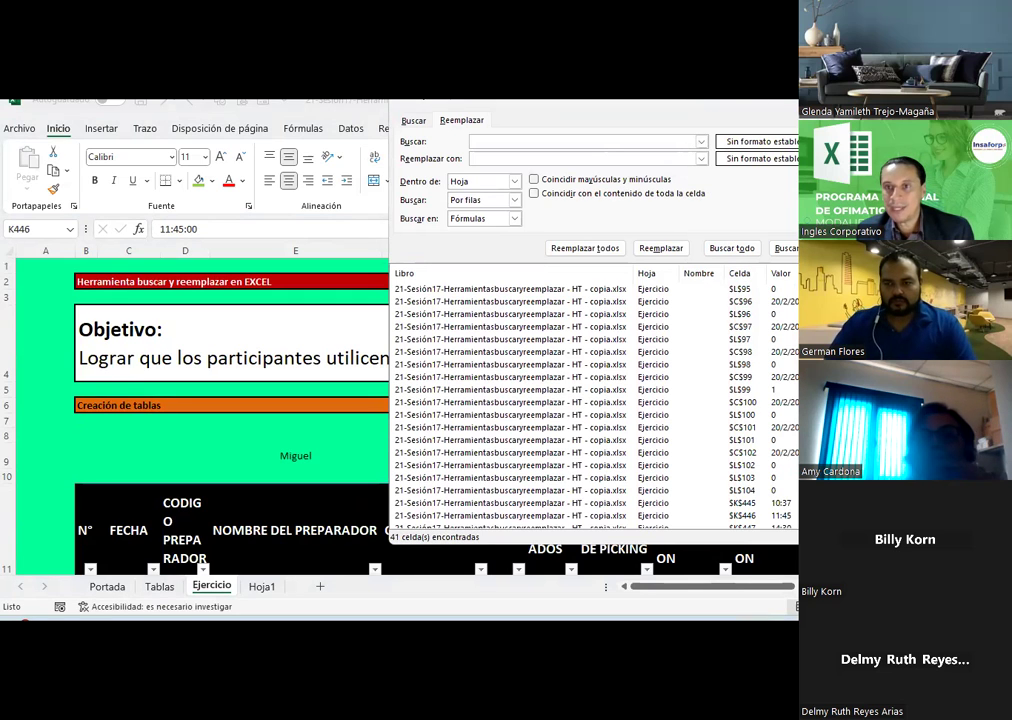
{"action": "key", "text": "Escape"}
{"action": "scroll", "coordinate": [219, 380], "scroll_direction": "down", "scroll_amount": 2}
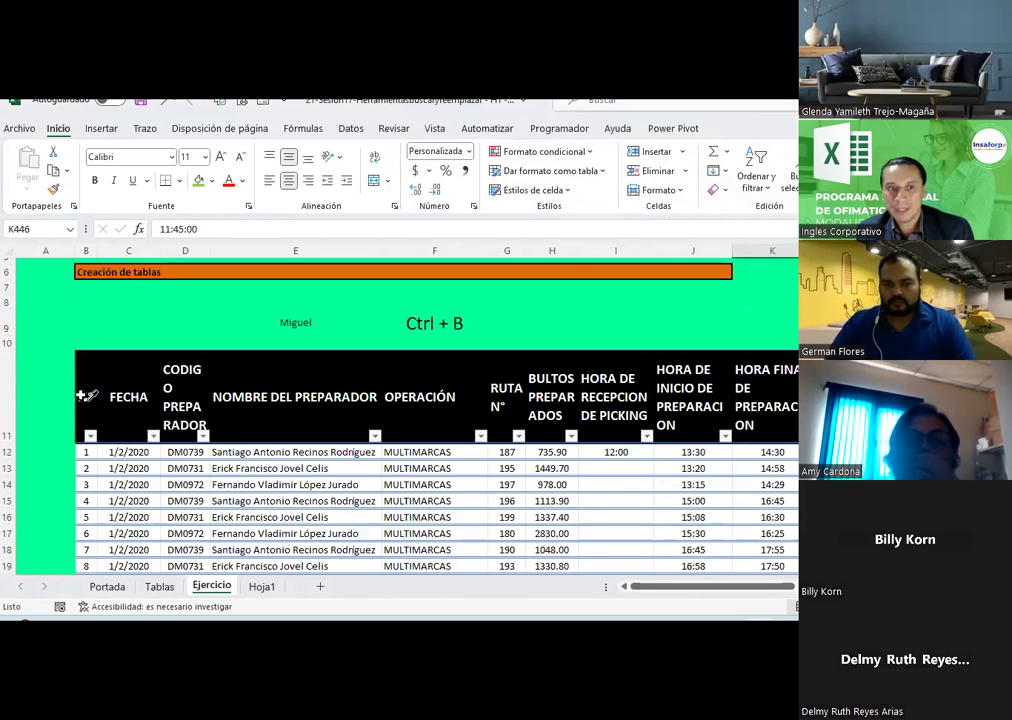
{"action": "left_click", "coordinate": [82, 378]}
{"action": "key", "text": "ctrl+l"}
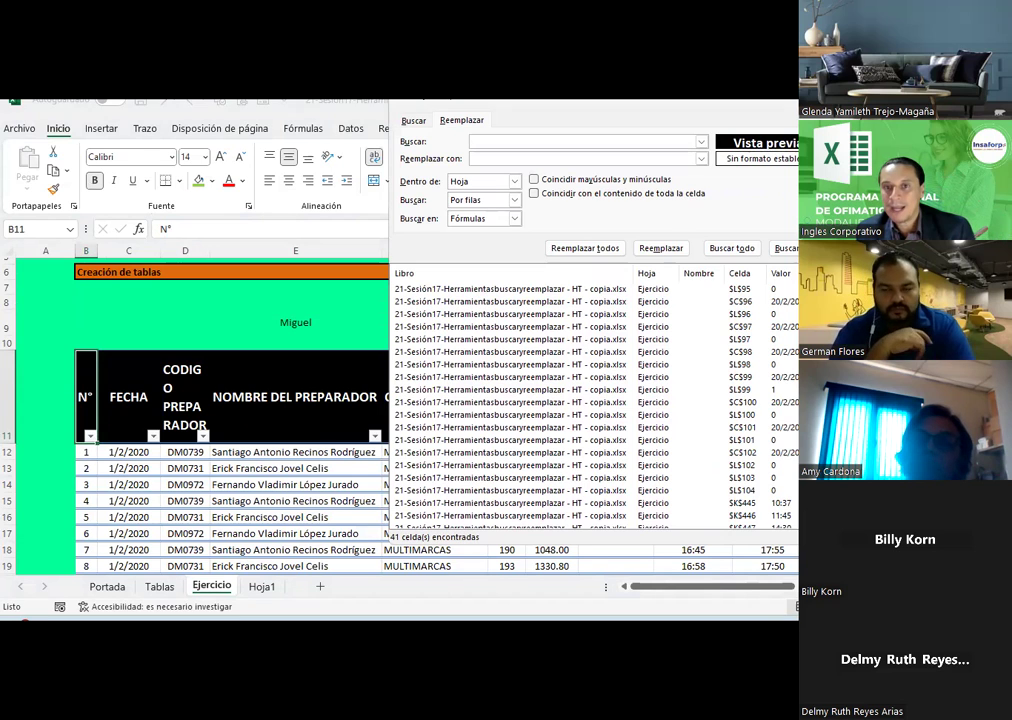
{"action": "key", "text": "alt+m"}
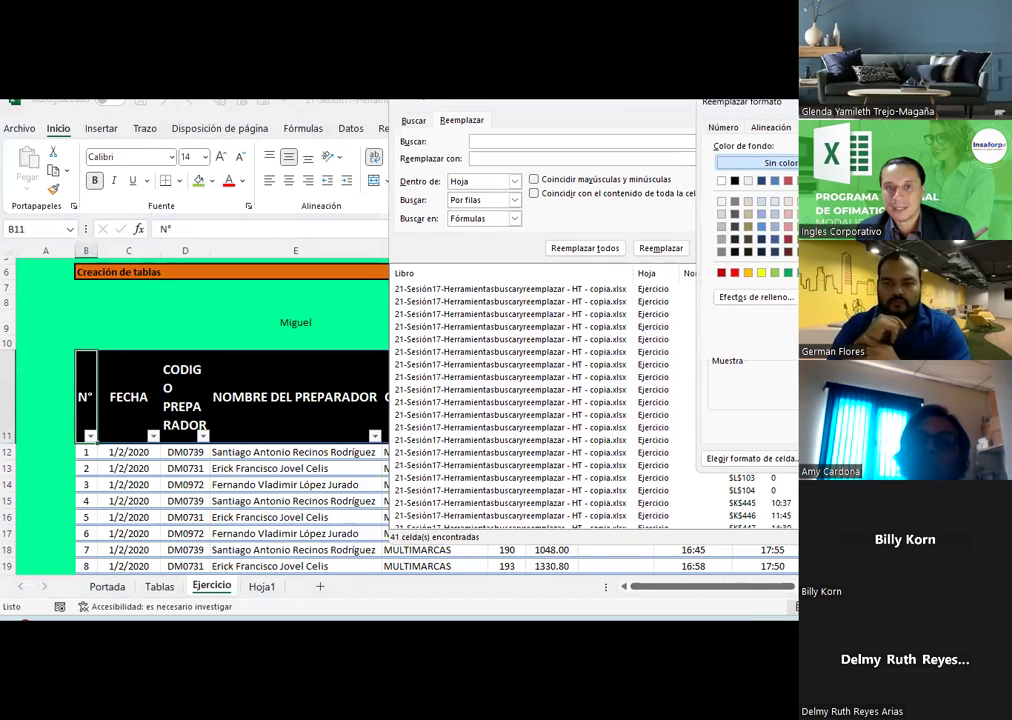
- Give the replacement format bold, size 8, red font
{"action": "left_click_drag", "start_coordinate": [750, 101], "coordinate": [241, 139]}
{"action": "left_click", "coordinate": [212, 165]}
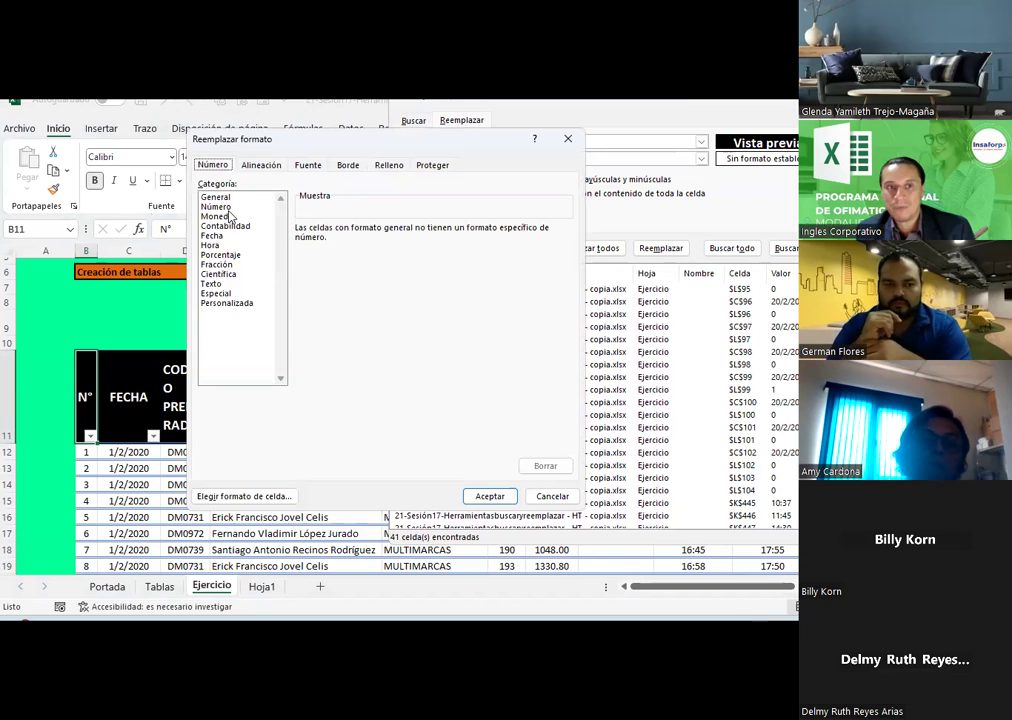
{"action": "left_click", "coordinate": [252, 166]}
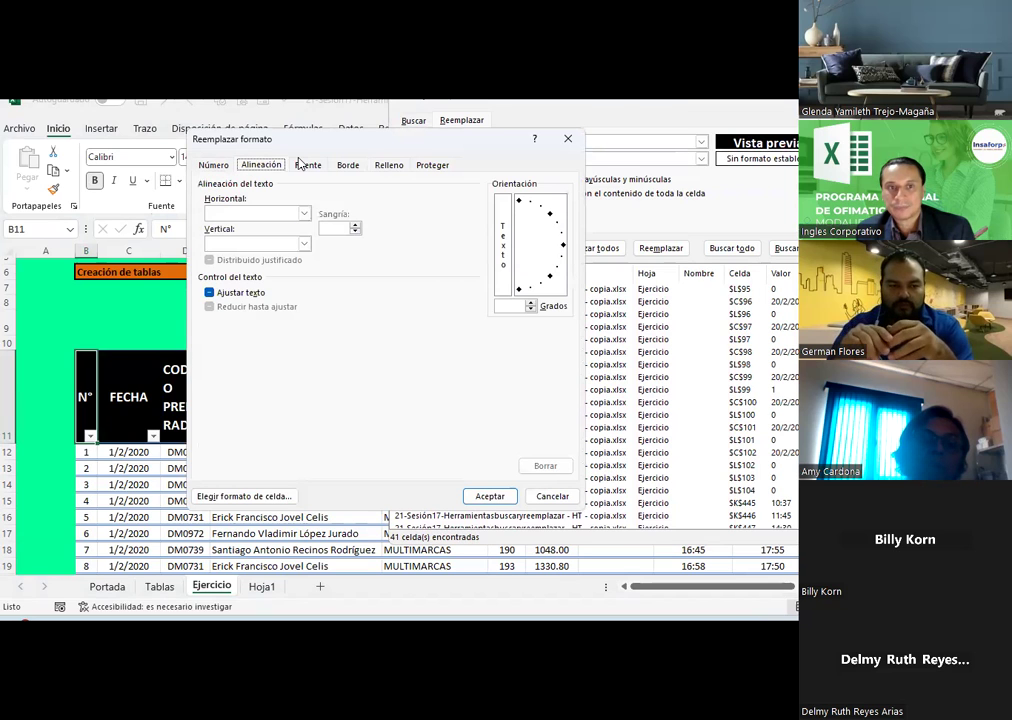
{"action": "left_click", "coordinate": [306, 165]}
{"action": "left_click", "coordinate": [505, 211]}
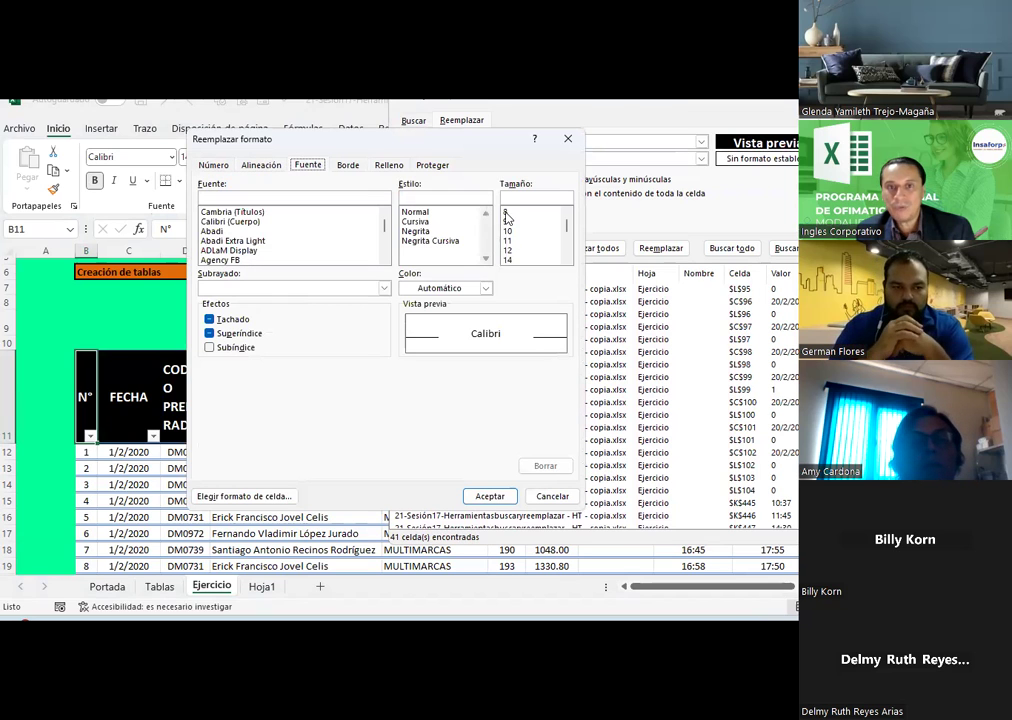
{"action": "left_click", "coordinate": [410, 231]}
{"action": "left_click", "coordinate": [485, 289]}
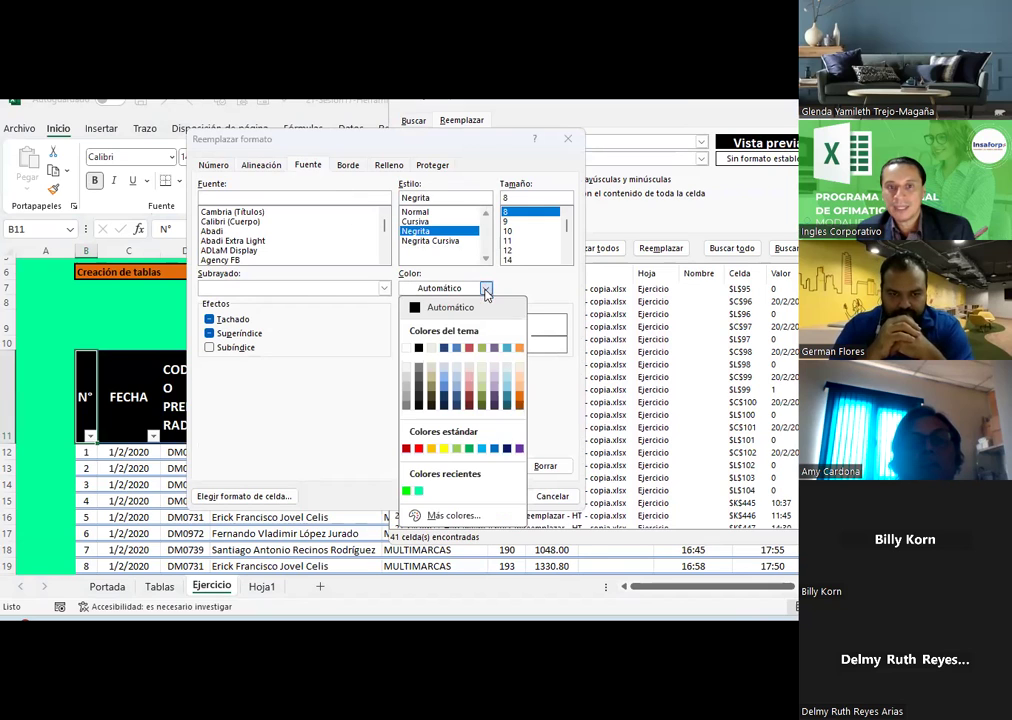
{"action": "left_click", "coordinate": [419, 449]}
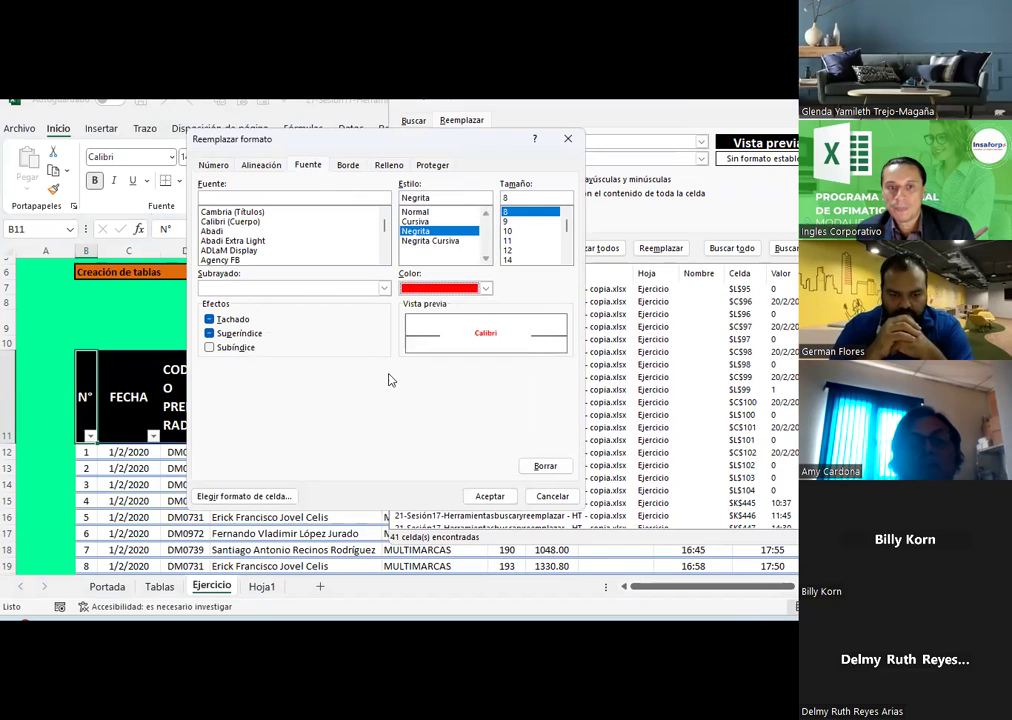
- Add a yellow outline border and dark red fill to the replacement format
{"action": "left_click", "coordinate": [347, 165]}
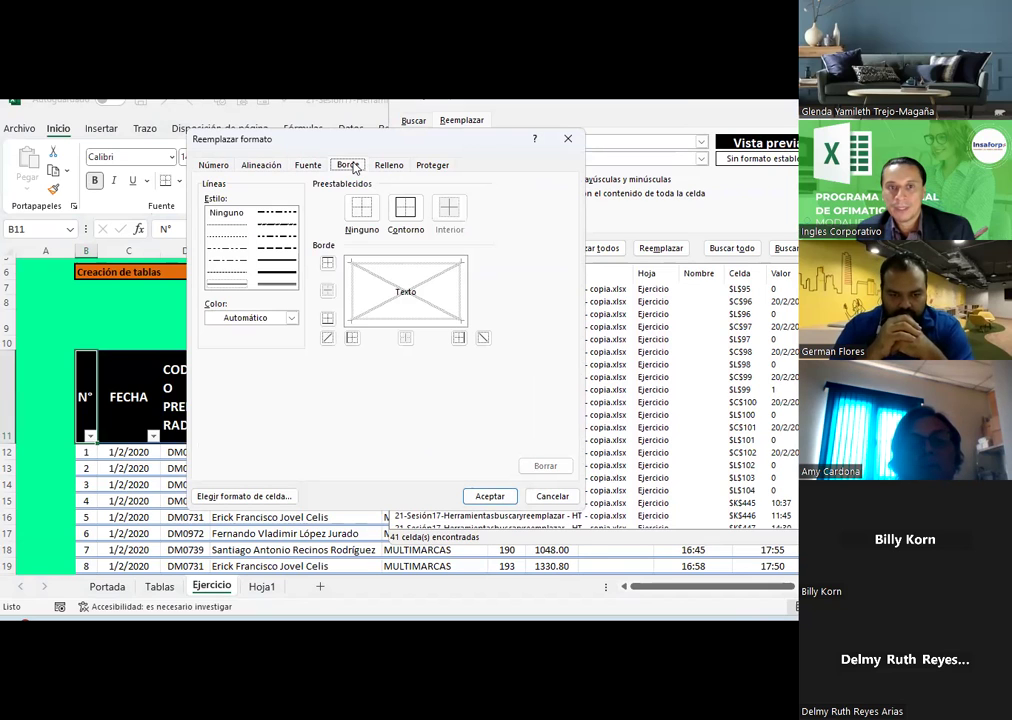
{"action": "left_click", "coordinate": [291, 317]}
{"action": "left_click", "coordinate": [249, 479]}
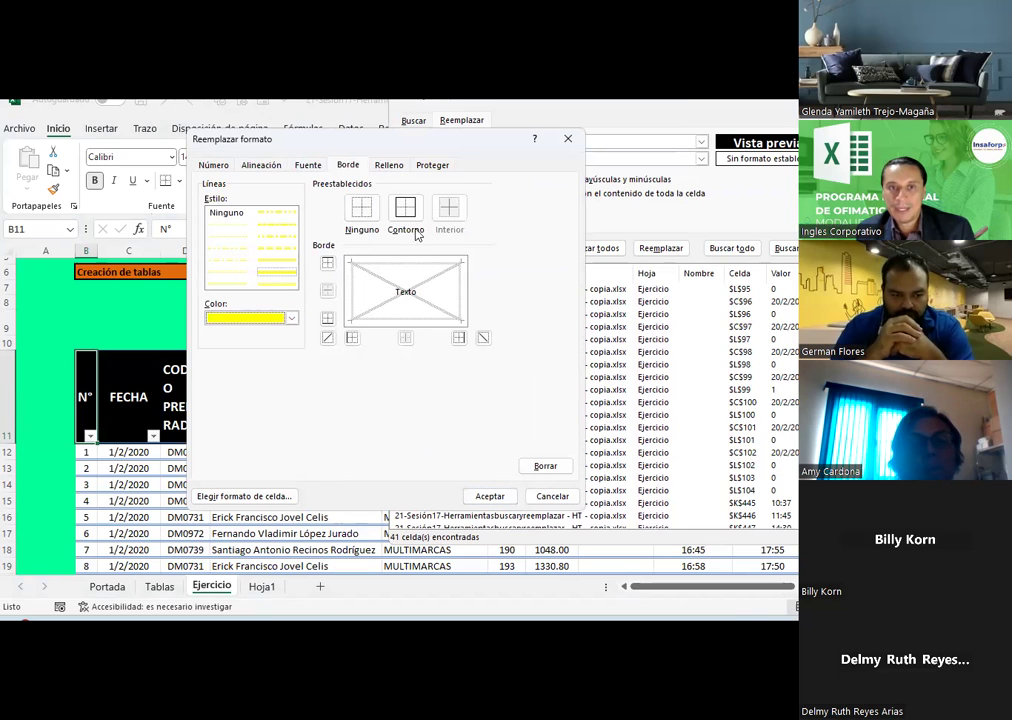
{"action": "left_click", "coordinate": [406, 210]}
{"action": "left_click", "coordinate": [389, 165]}
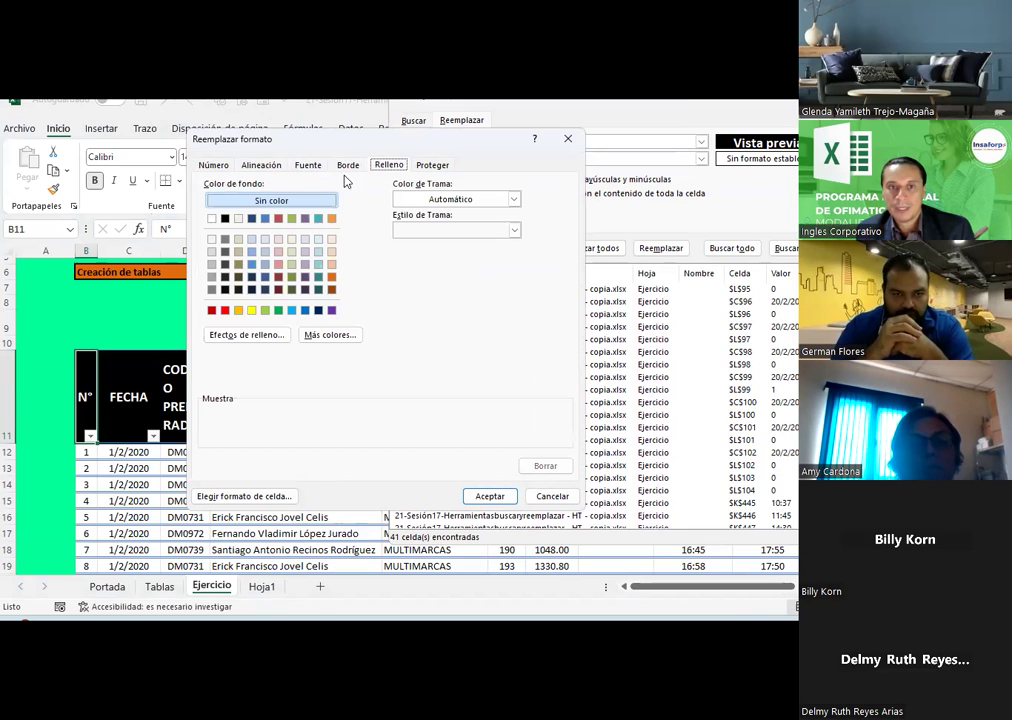
{"action": "left_click", "coordinate": [279, 283]}
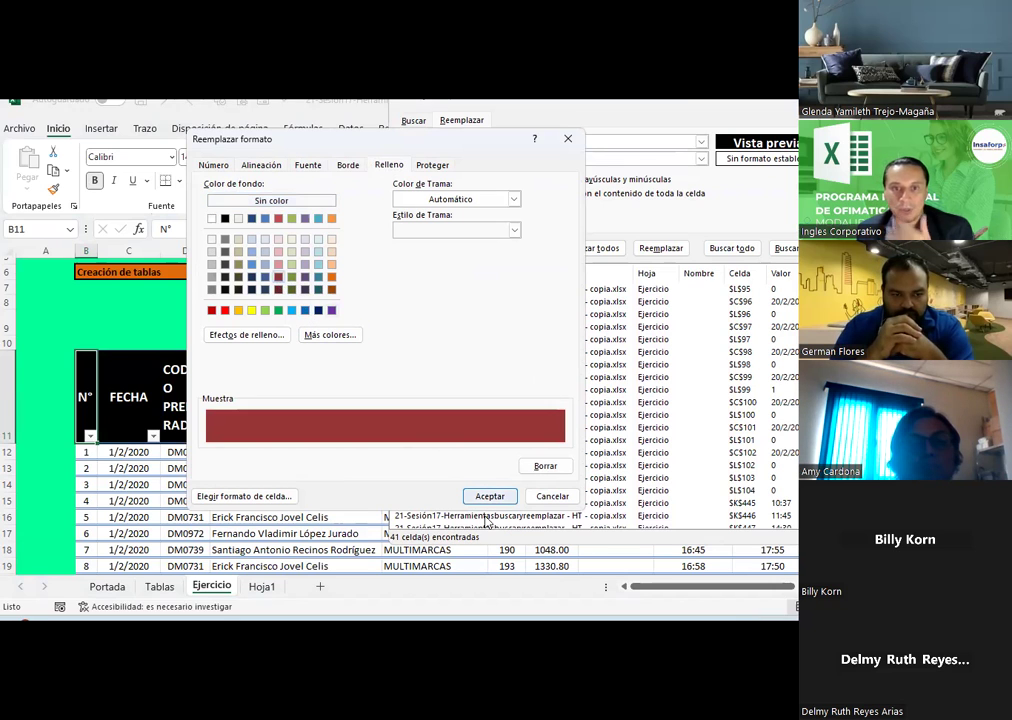
{"action": "left_click", "coordinate": [490, 497]}
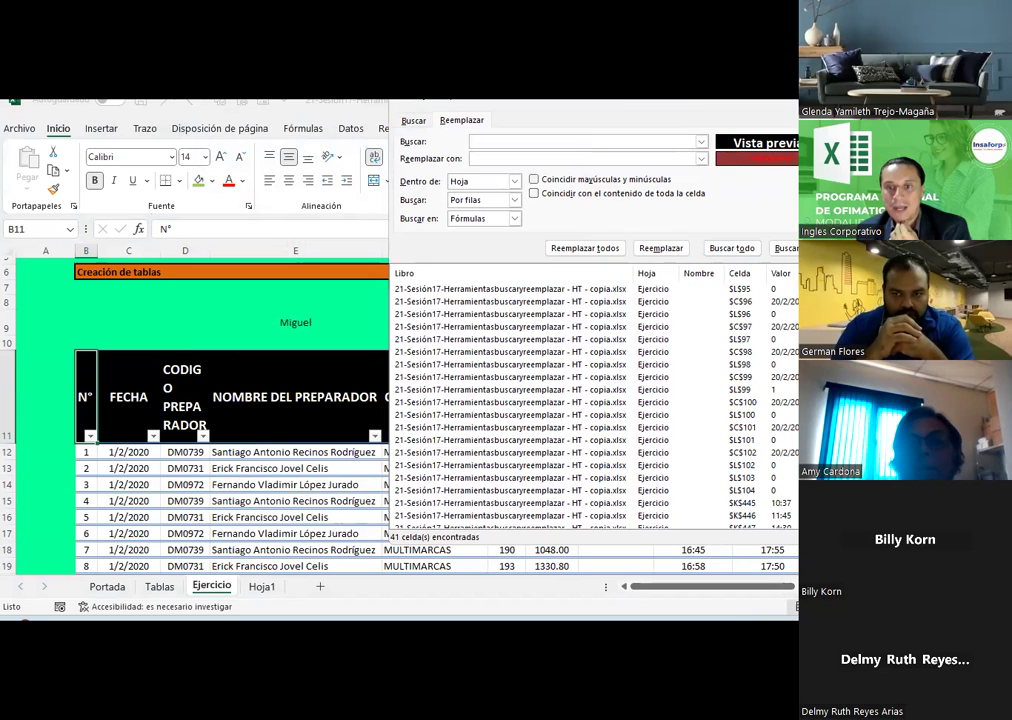
- Find the 14 matching header cells, replace them all with the new format, and close
{"action": "left_click", "coordinate": [718, 249]}
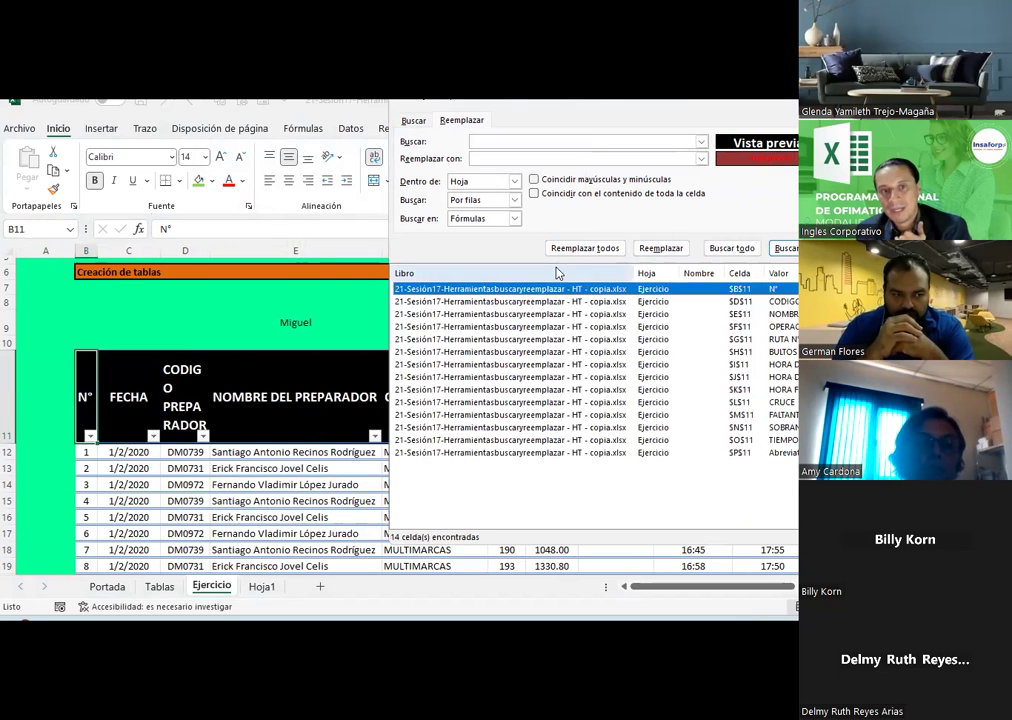
{"action": "left_click", "coordinate": [541, 302]}
{"action": "key", "text": "Down"}
{"action": "key", "text": "Down"}
{"action": "key", "text": "Down"}
{"action": "key", "text": "Down"}
{"action": "key", "text": "Down"}
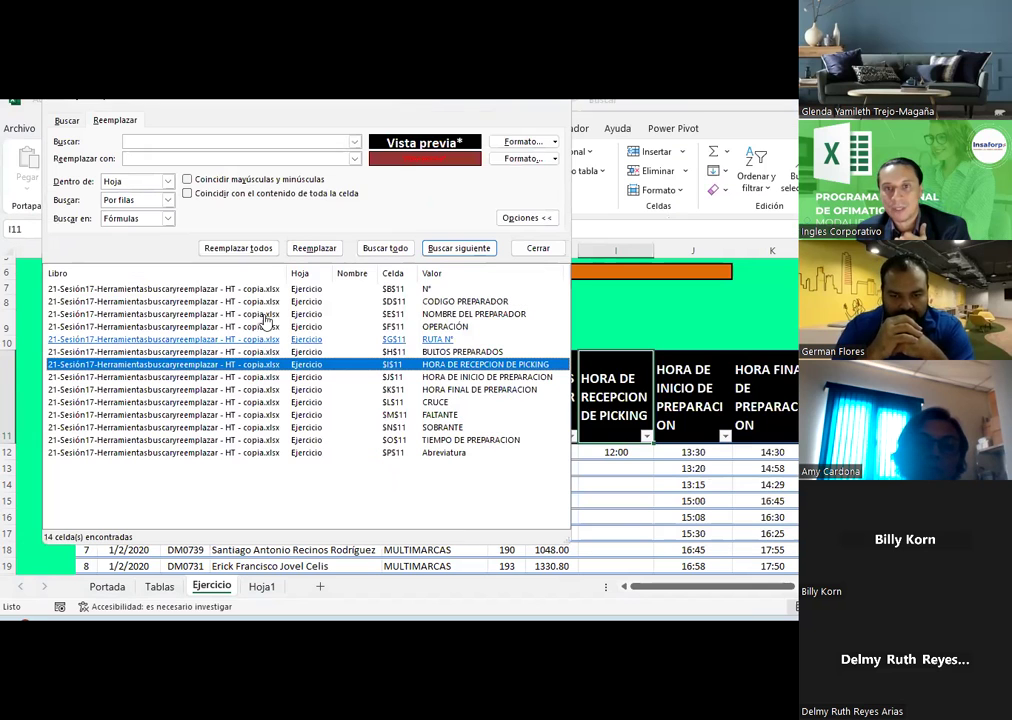
{"action": "left_click", "coordinate": [230, 250]}
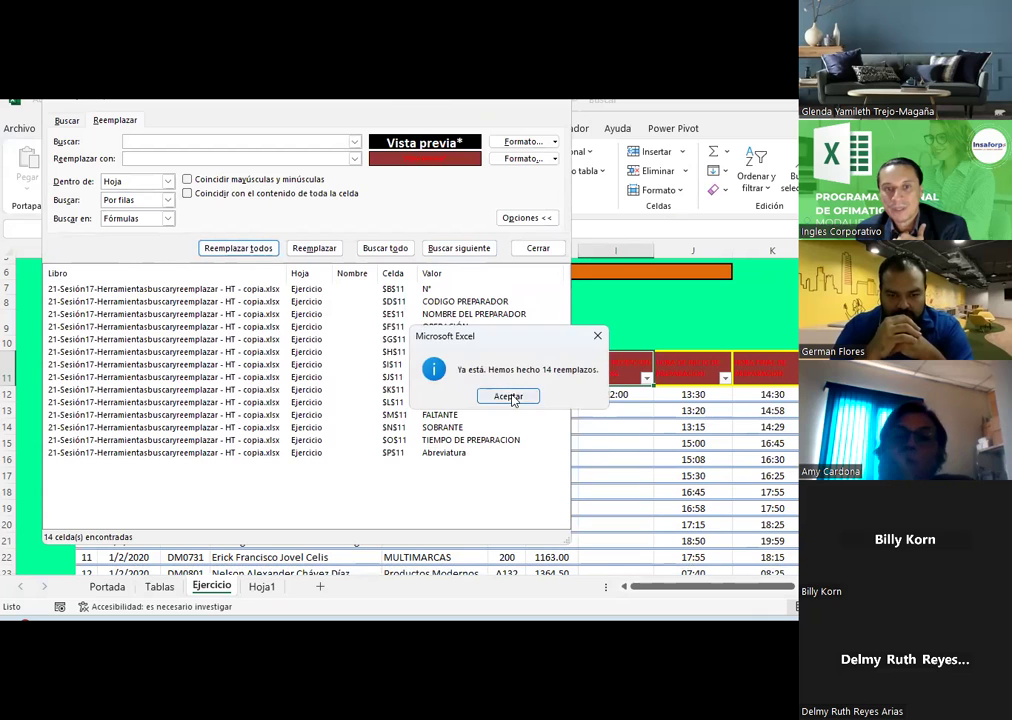
{"action": "left_click", "coordinate": [508, 395]}
{"action": "key", "text": "Escape"}
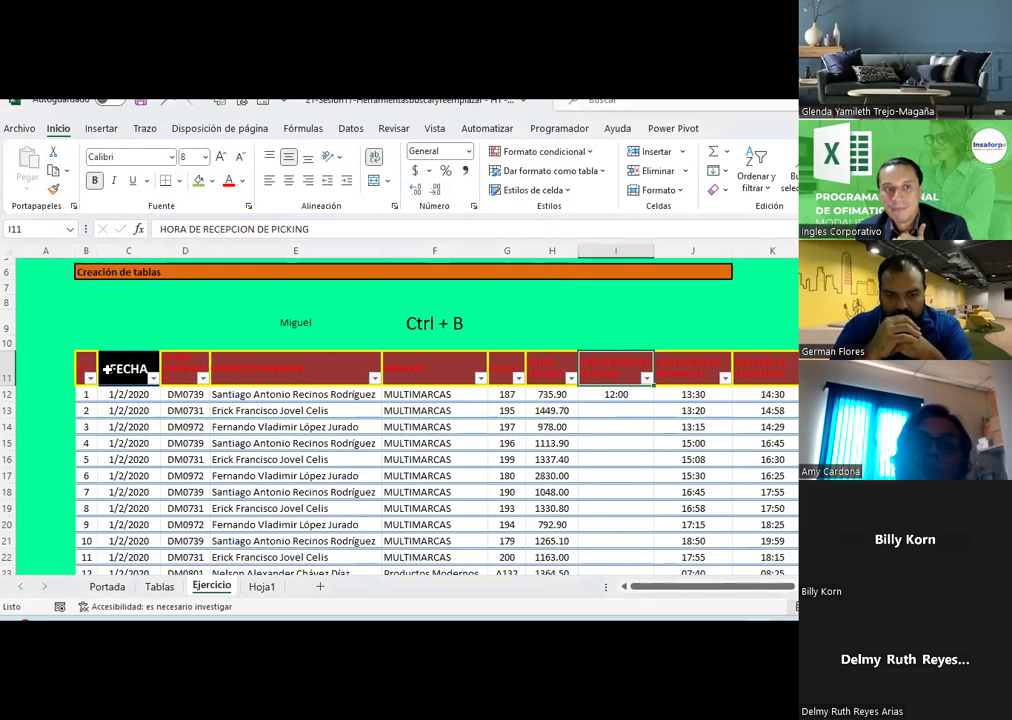
- Inspect the restyled headers in D11, E11 and H11 against the unchanged FECHA header
{"action": "left_click", "coordinate": [180, 427]}
{"action": "left_click", "coordinate": [117, 368]}
{"action": "left_click", "coordinate": [173, 428]}
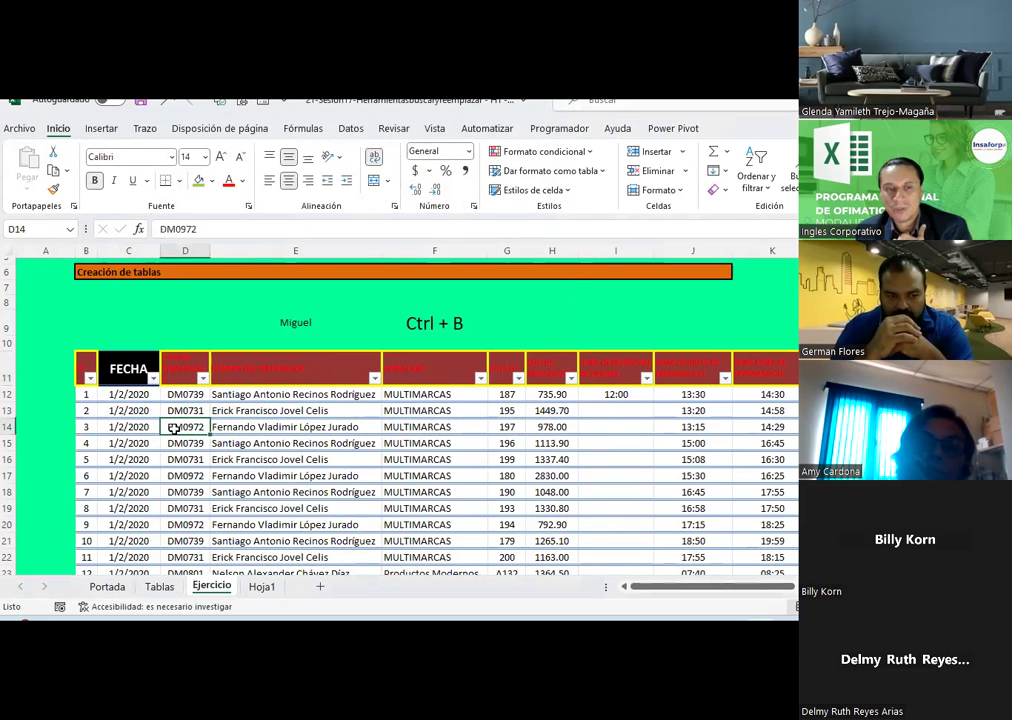
{"action": "left_click", "coordinate": [178, 358]}
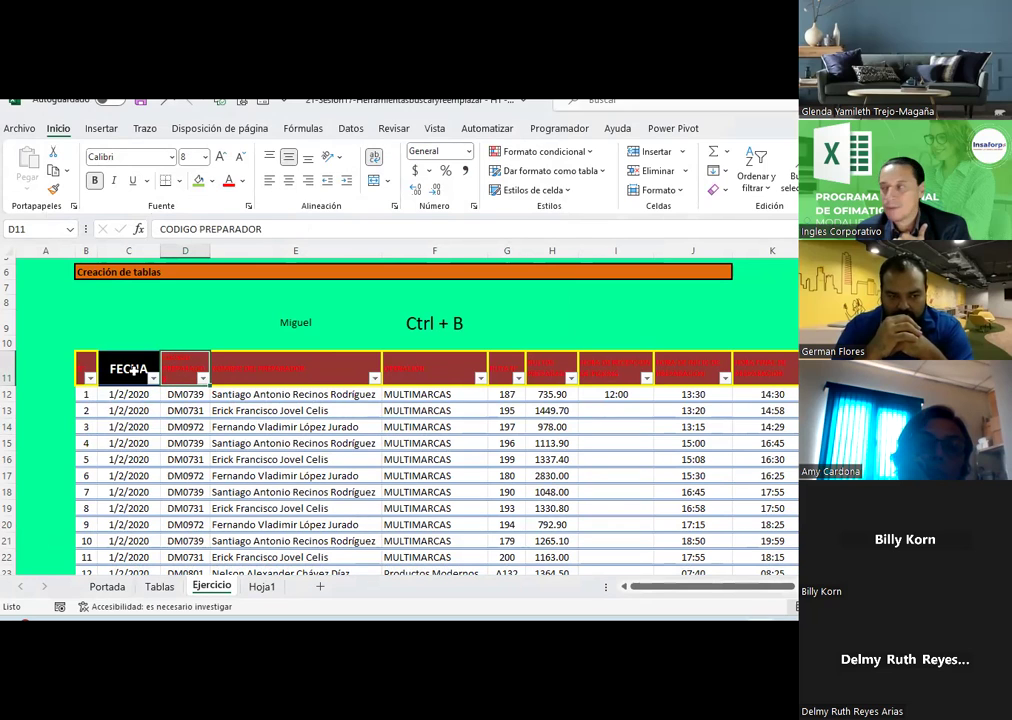
{"action": "left_click", "coordinate": [133, 370]}
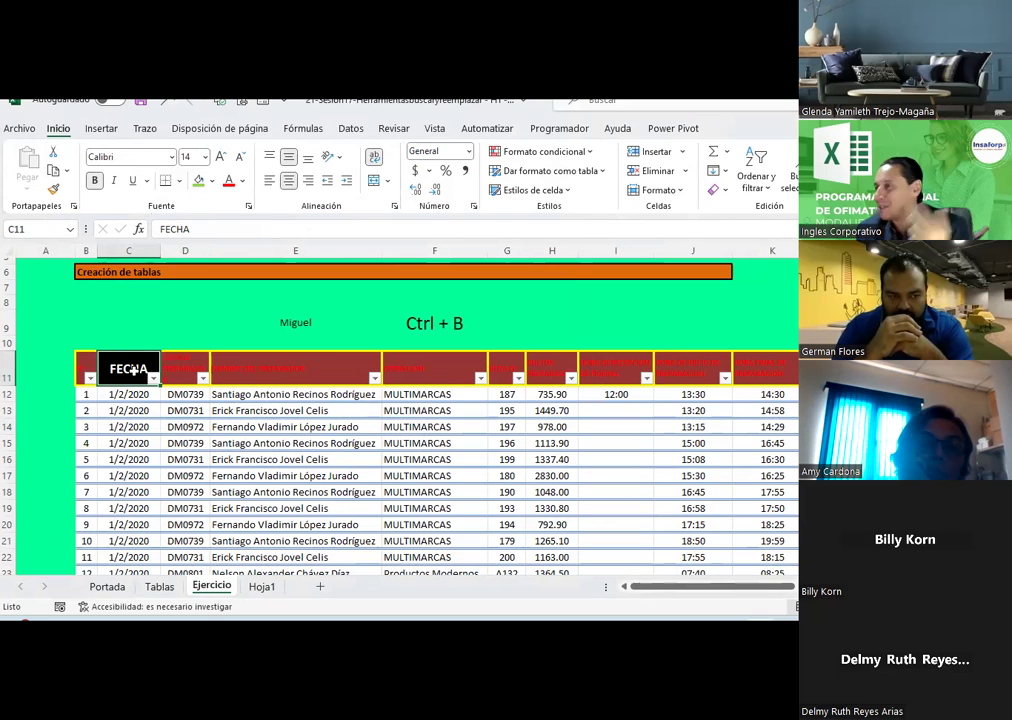
{"action": "left_click", "coordinate": [185, 366]}
{"action": "left_click", "coordinate": [295, 366]}
{"action": "left_click", "coordinate": [551, 370]}
{"action": "left_click", "coordinate": [692, 370]}
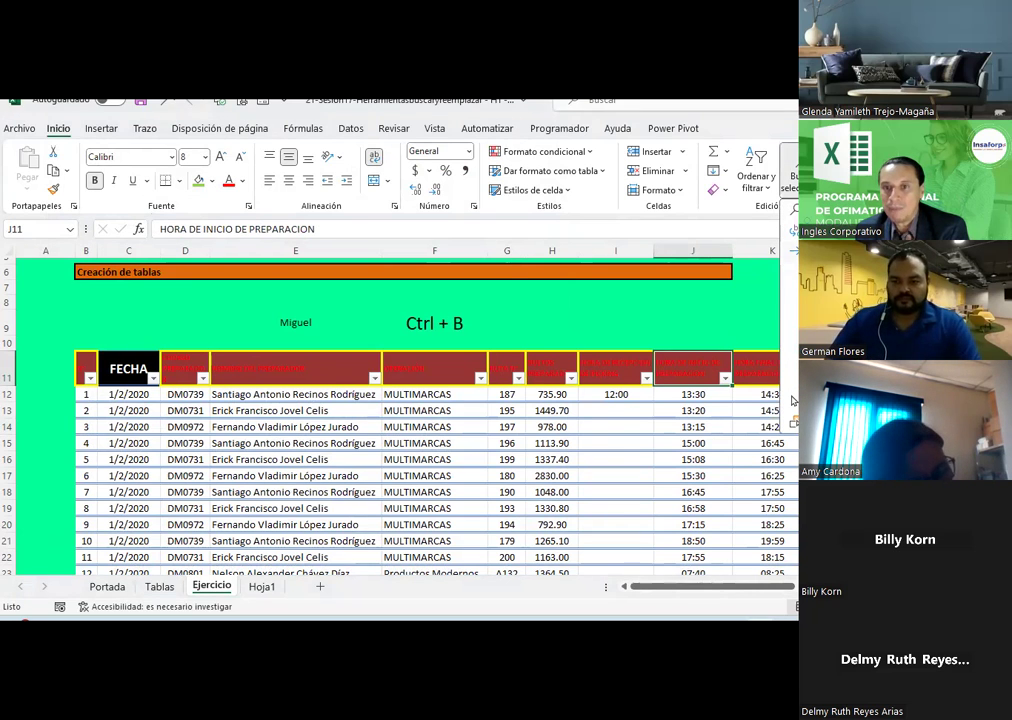
- Jump to cell B3, then to cell B443, with Go To
{"action": "key", "text": "ctrl+i"}
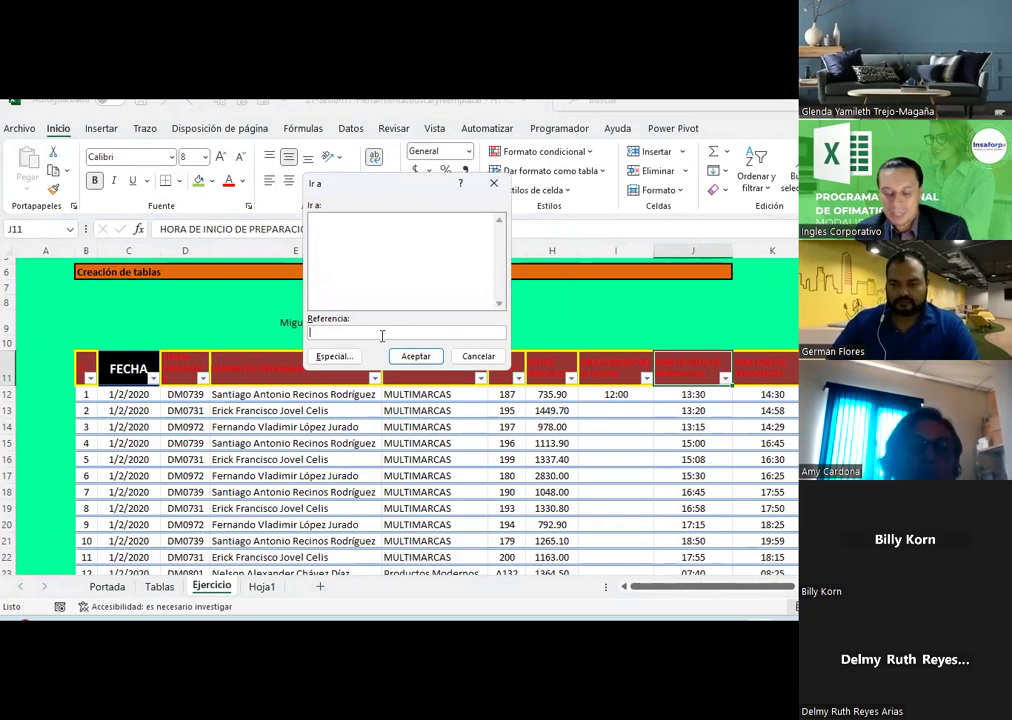
{"action": "type", "text": "b3"}
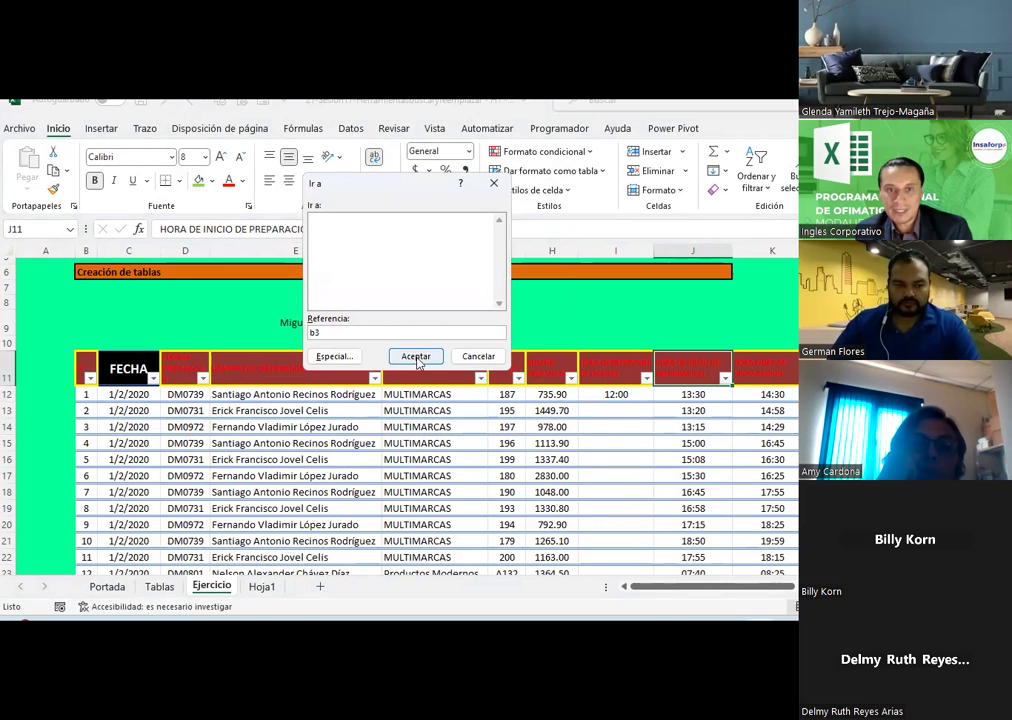
{"action": "left_click", "coordinate": [416, 358]}
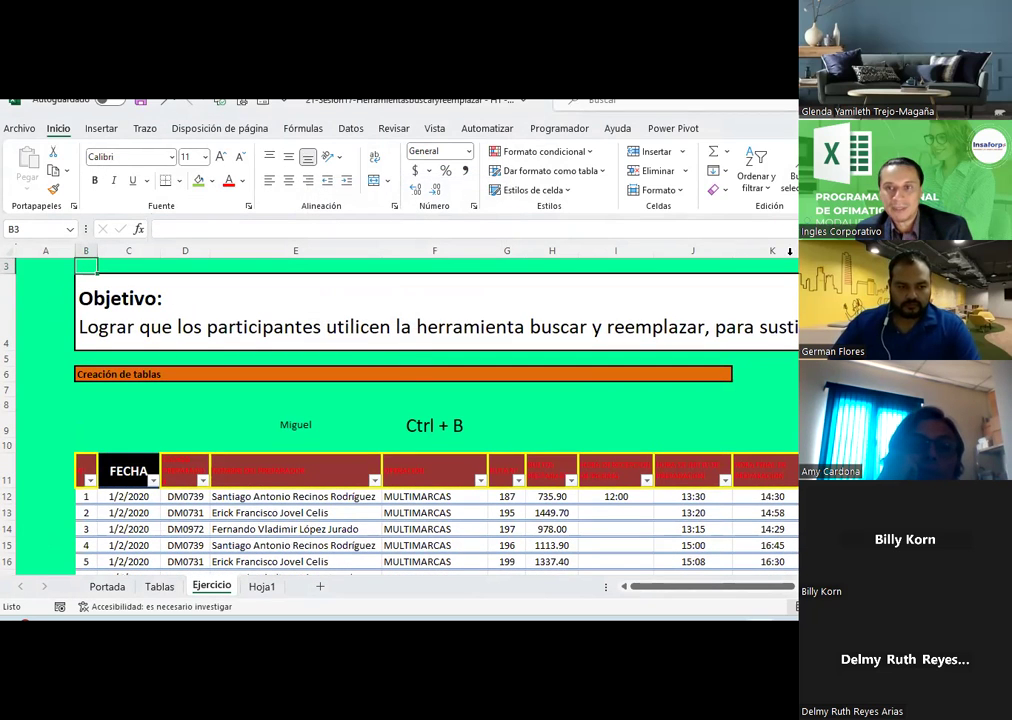
{"action": "left_click", "coordinate": [792, 180]}
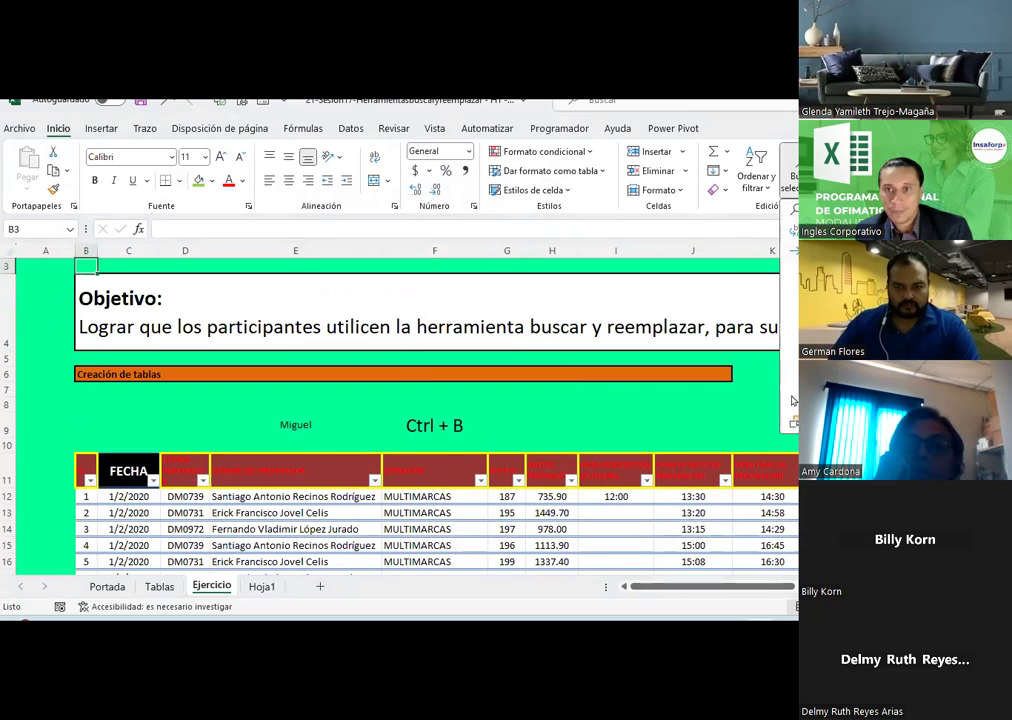
{"action": "left_click", "coordinate": [792, 400]}
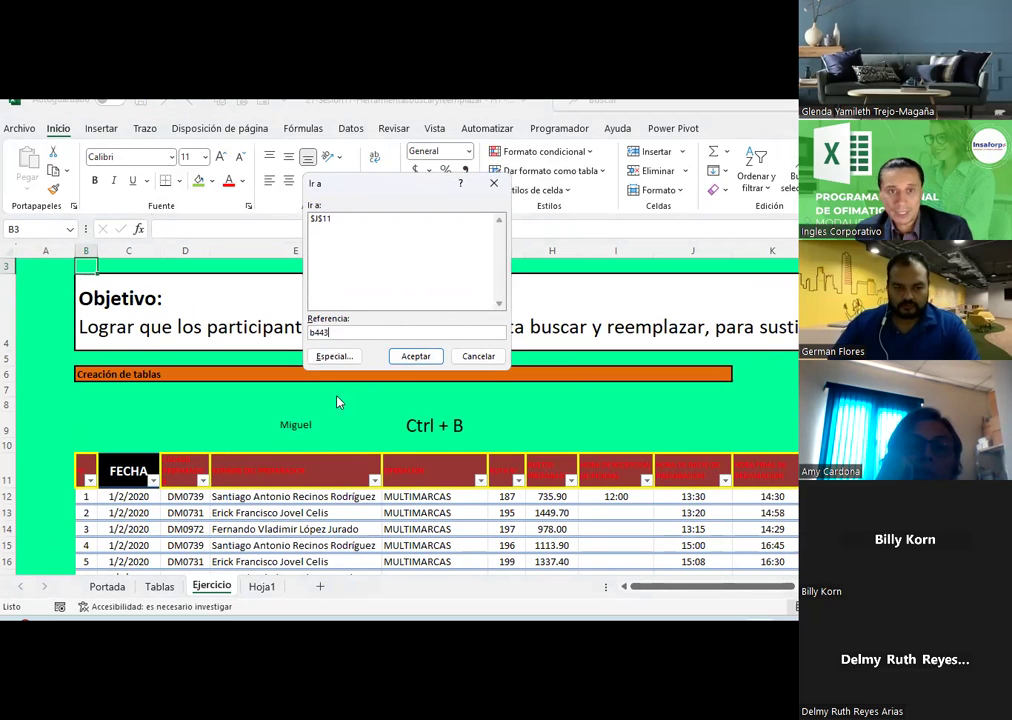
{"action": "left_click", "coordinate": [408, 356]}
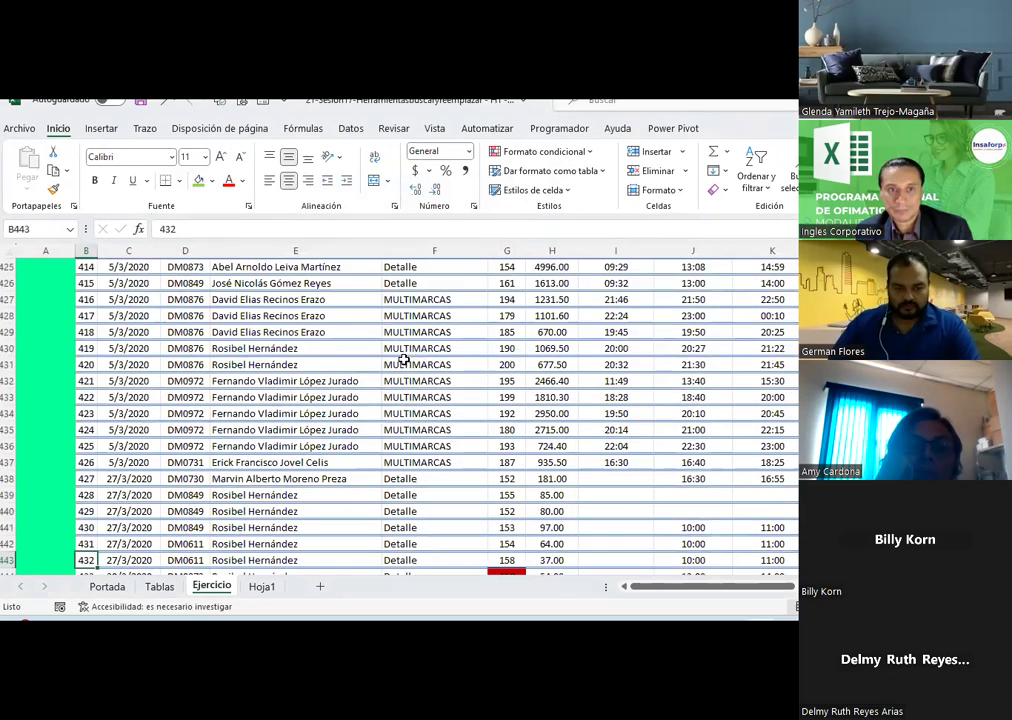
{"action": "scroll", "coordinate": [401, 429], "scroll_direction": "down", "scroll_amount": 1}
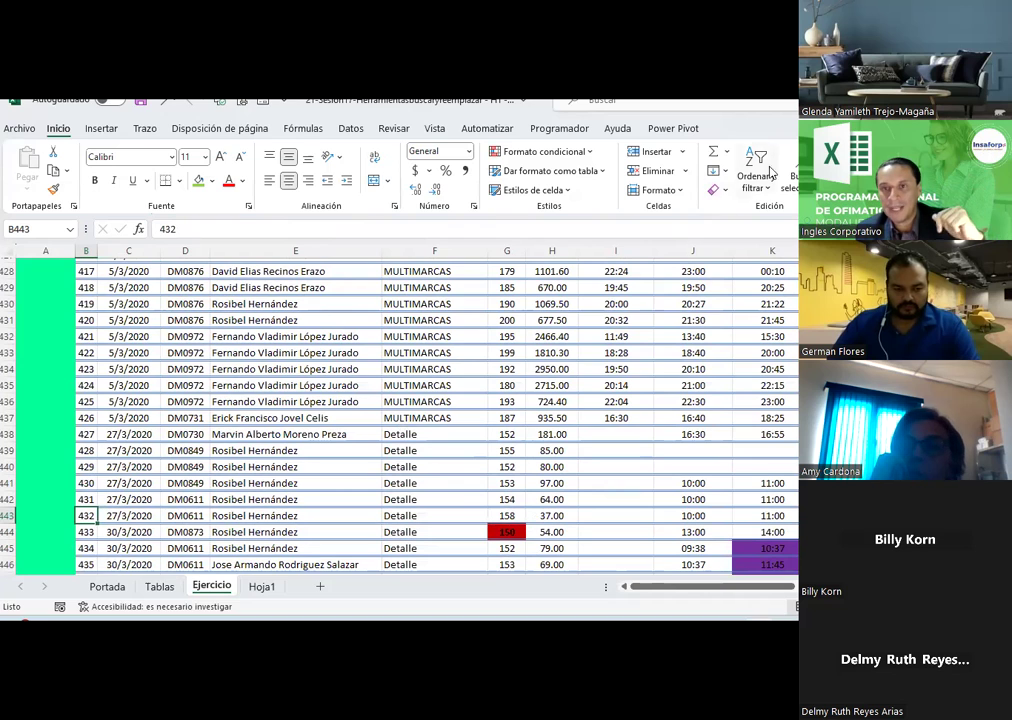
- Select all cells with conditional formats via Go To Special
{"action": "key", "text": "F5"}
{"action": "key", "text": "alt+e"}
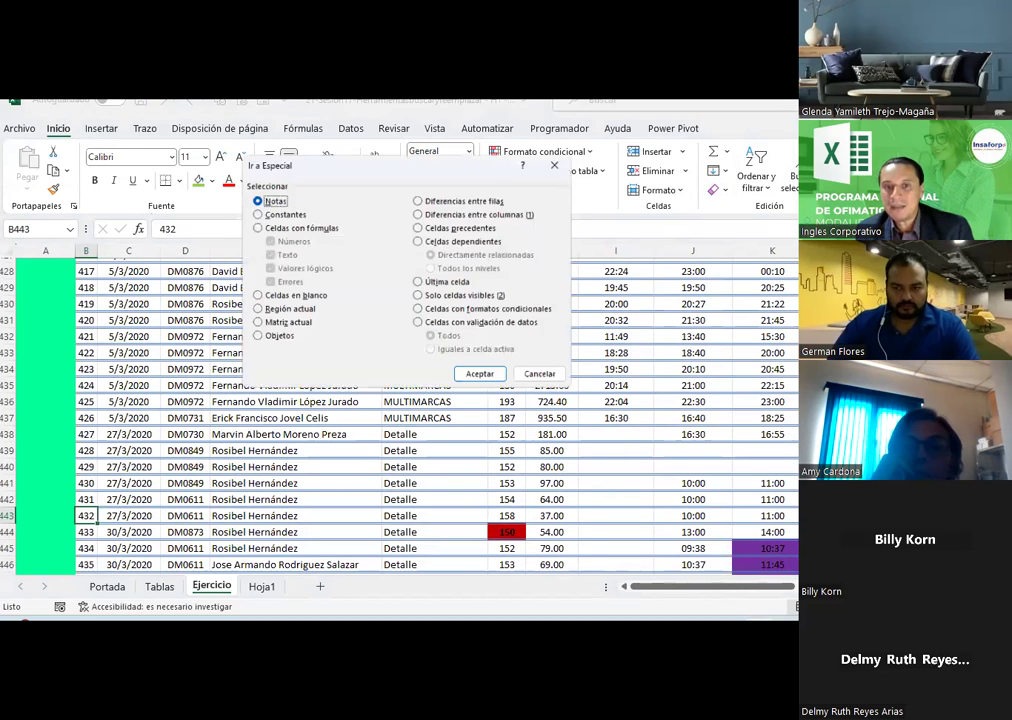
{"action": "left_click", "coordinate": [419, 312]}
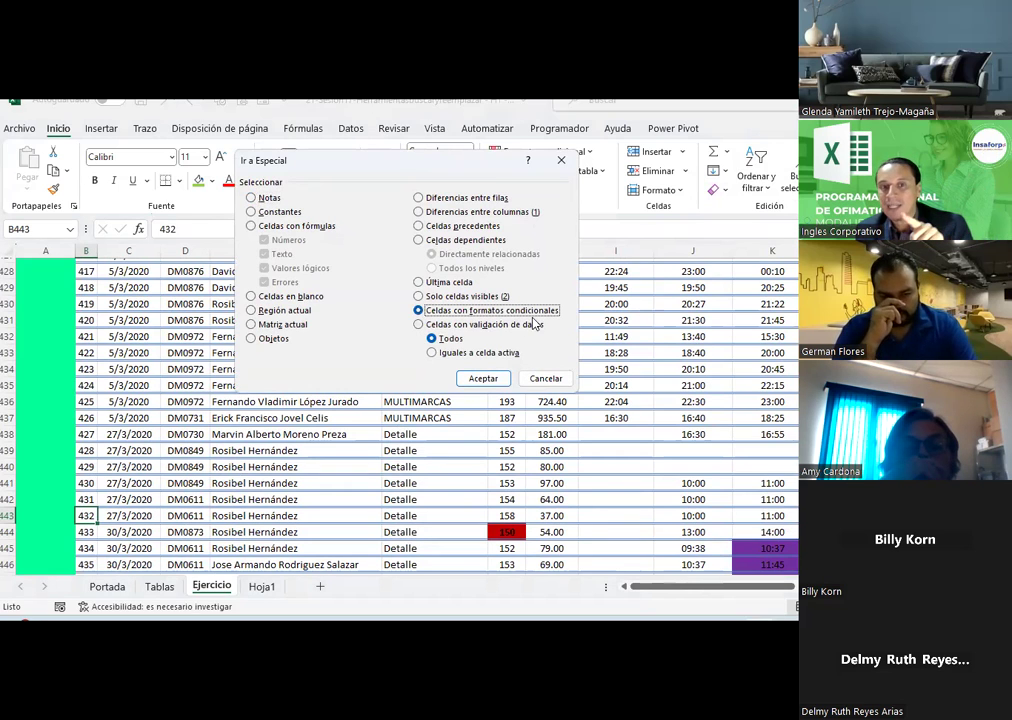
{"action": "left_click", "coordinate": [483, 378]}
{"action": "scroll", "coordinate": [640, 360], "scroll_direction": "up", "scroll_amount": 2}
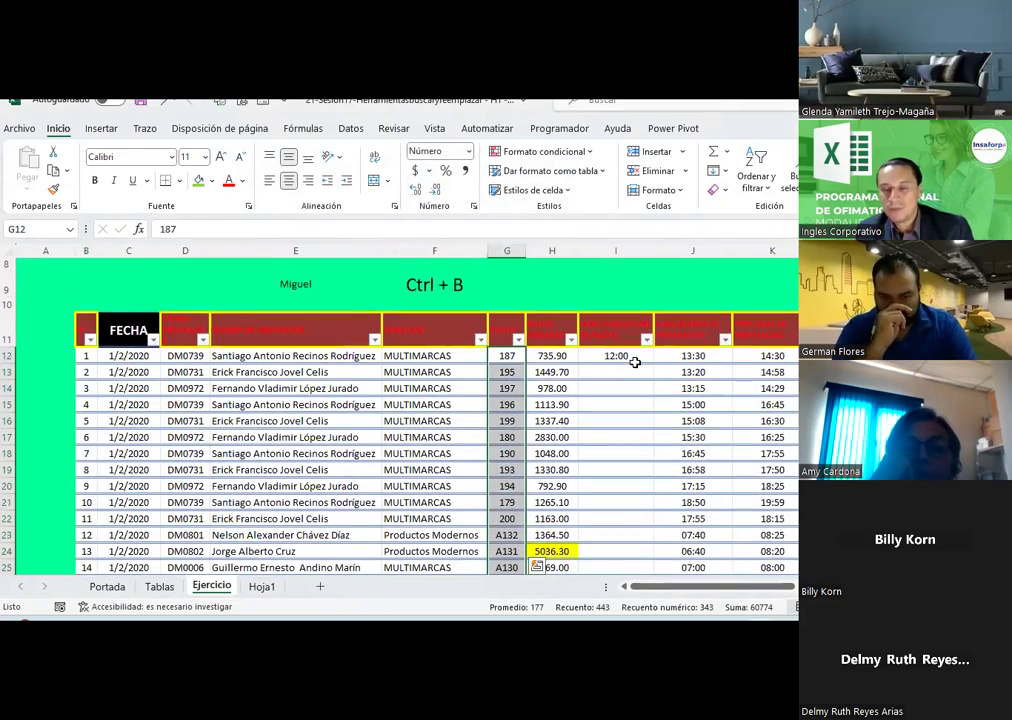
{"action": "scroll", "coordinate": [634, 362], "scroll_direction": "down", "scroll_amount": 2, "text": "ctrl"}
{"action": "scroll", "coordinate": [634, 362], "scroll_direction": "down", "scroll_amount": 2, "text": "ctrl"}
{"action": "scroll", "coordinate": [634, 362], "scroll_direction": "down", "scroll_amount": 2, "text": "ctrl"}
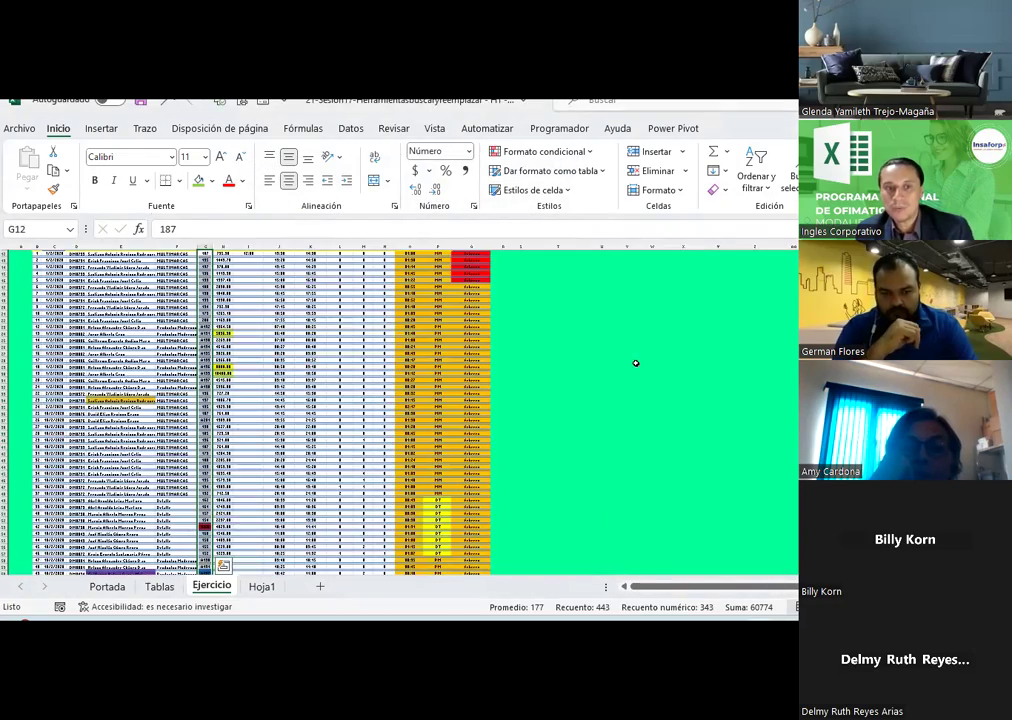
{"action": "scroll", "coordinate": [284, 421], "scroll_direction": "down", "scroll_amount": 5}
{"action": "scroll", "coordinate": [284, 421], "scroll_direction": "down", "scroll_amount": 5}
{"action": "scroll", "coordinate": [284, 421], "scroll_direction": "down", "scroll_amount": 5}
{"action": "scroll", "coordinate": [250, 428], "scroll_direction": "down", "scroll_amount": 3}
{"action": "scroll", "coordinate": [205, 436], "scroll_direction": "up", "scroll_amount": 5, "text": "ctrl"}
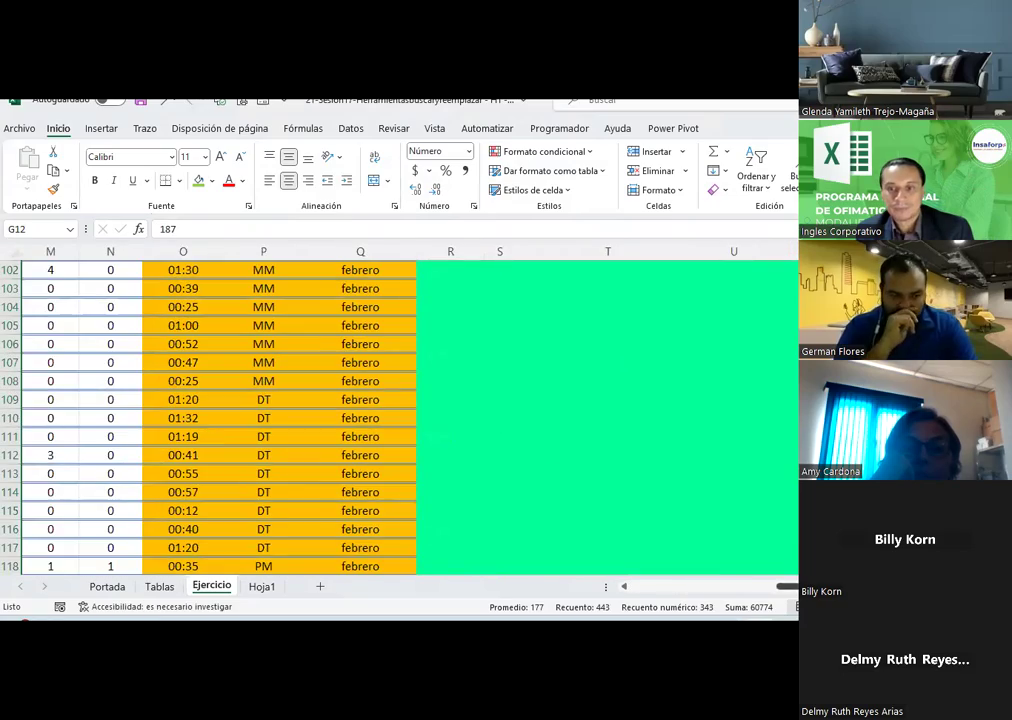
{"action": "scroll", "coordinate": [601, 390], "scroll_direction": "left", "scroll_amount": 6}
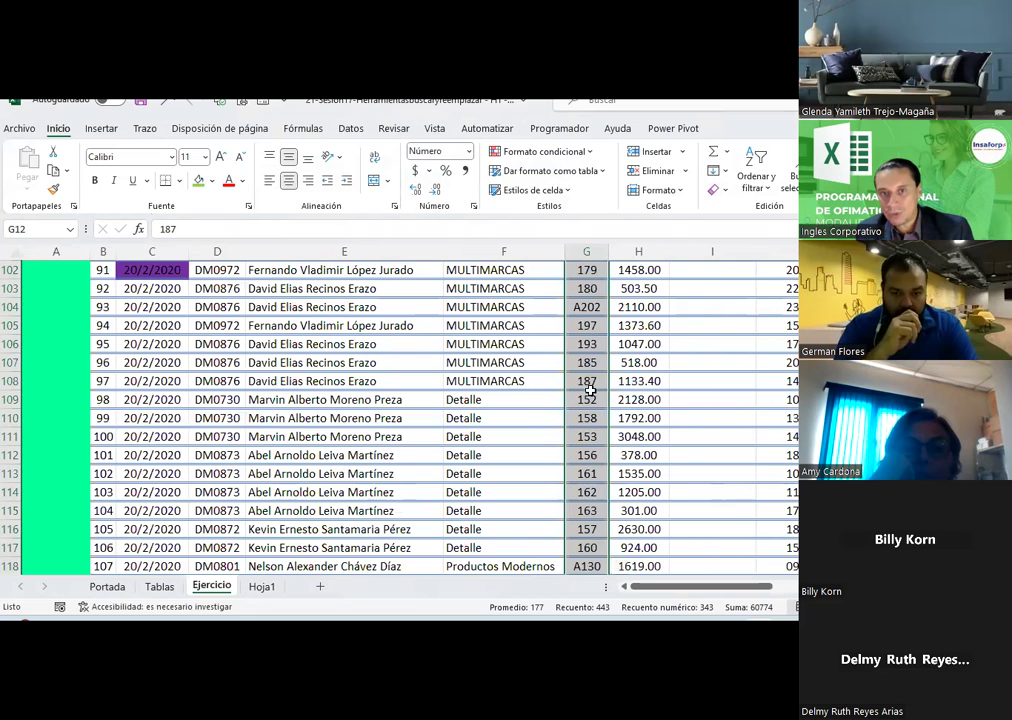
{"action": "left_click", "coordinate": [540, 151]}
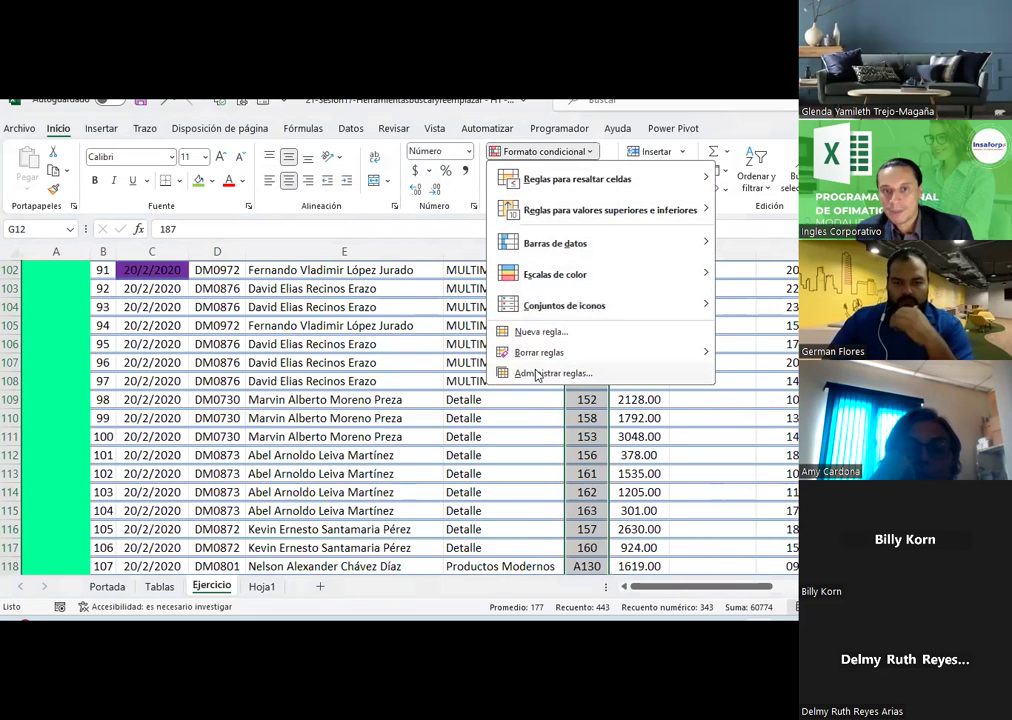
{"action": "left_click", "coordinate": [538, 374]}
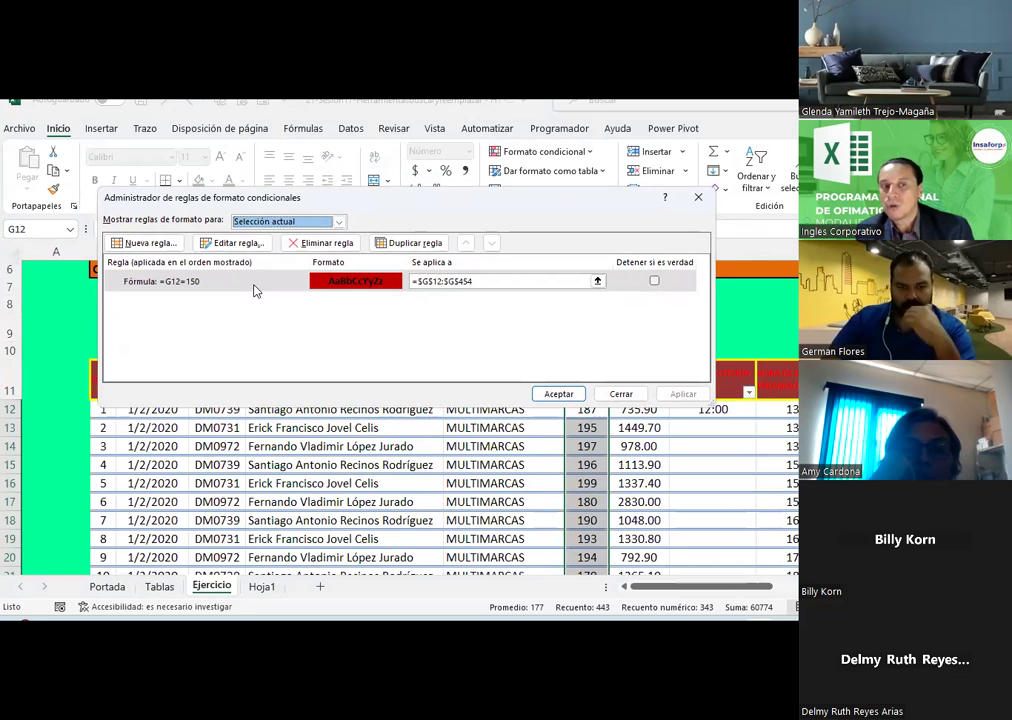
{"action": "key", "text": "Escape"}
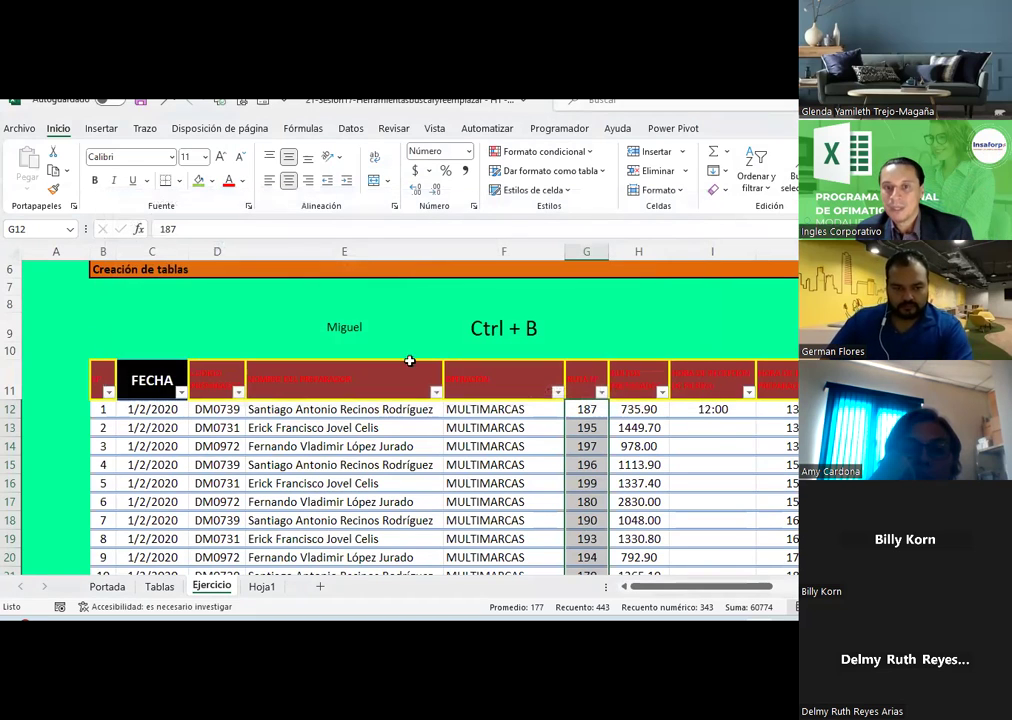
{"action": "left_click", "coordinate": [717, 428]}
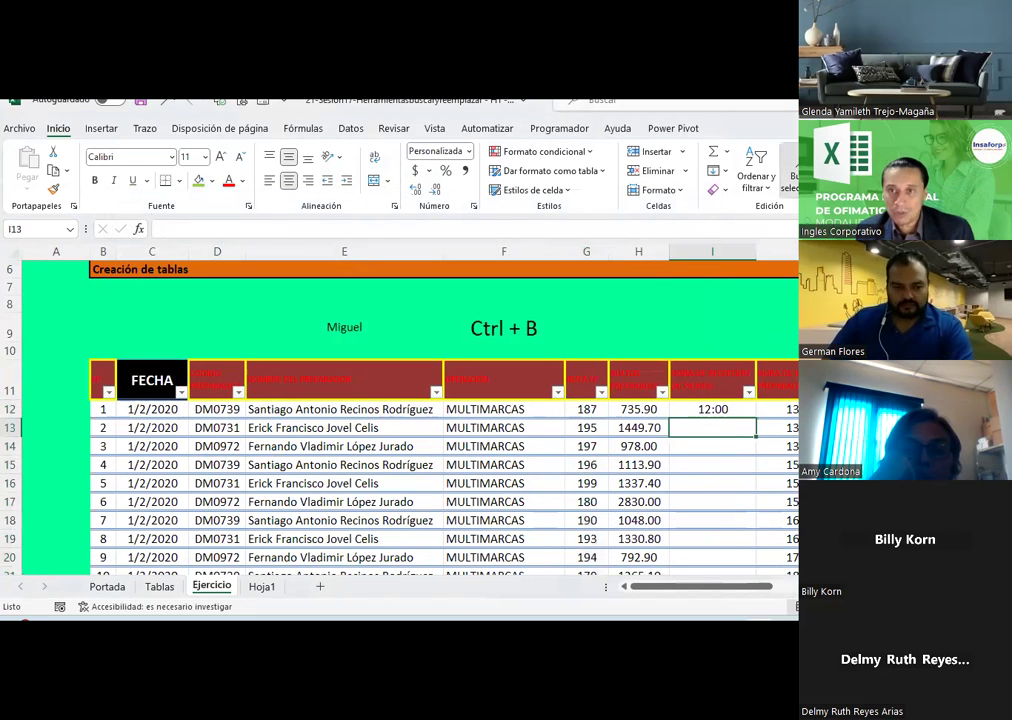
{"action": "key", "text": "F5"}
{"action": "key", "text": "alt+e"}
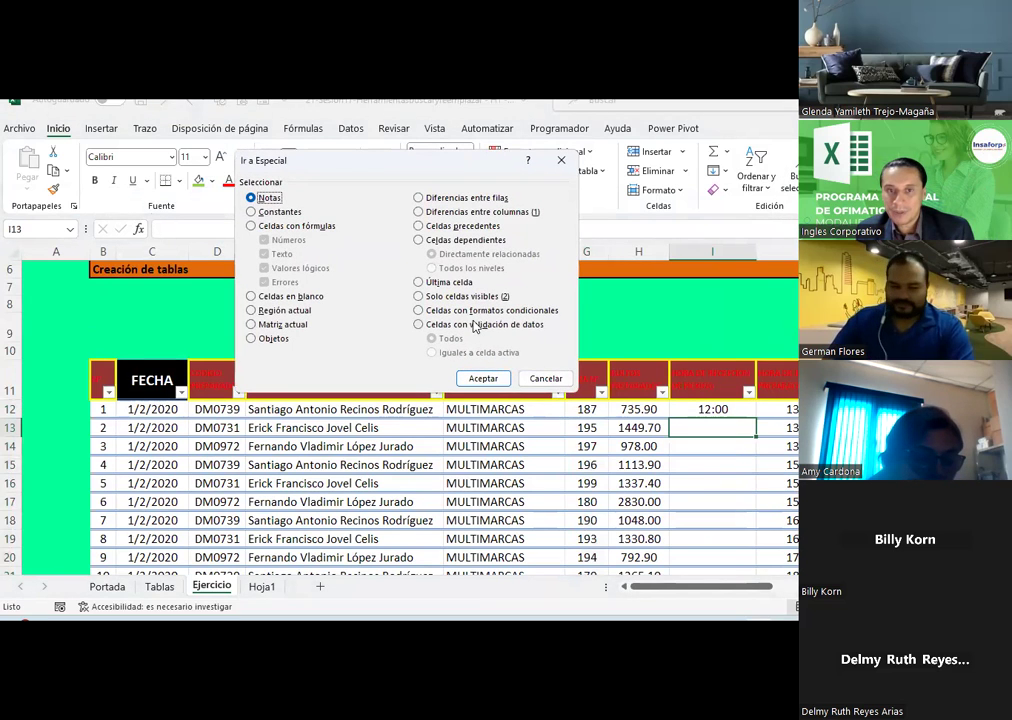
{"action": "left_click", "coordinate": [476, 326]}
{"action": "left_click", "coordinate": [481, 378]}
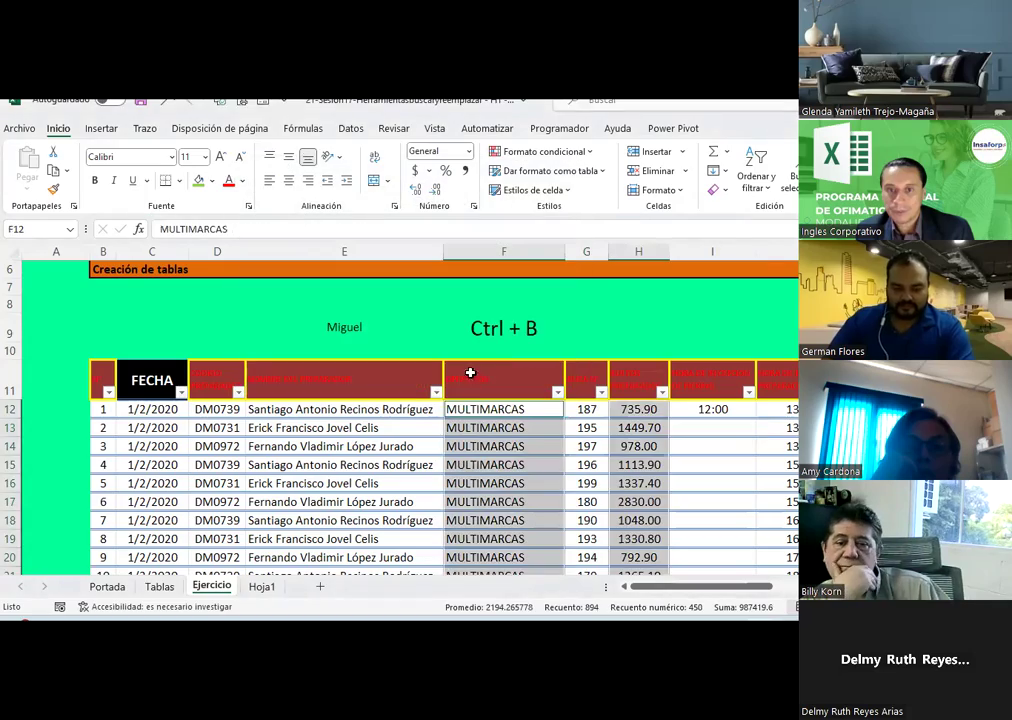
{"action": "scroll", "coordinate": [521, 428], "scroll_direction": "down", "scroll_amount": 4}
{"action": "scroll", "coordinate": [520, 428], "scroll_direction": "down", "scroll_amount": 12}
{"action": "scroll", "coordinate": [518, 428], "scroll_direction": "down", "scroll_amount": 7}
{"action": "scroll", "coordinate": [516, 429], "scroll_direction": "up", "scroll_amount": 8}
{"action": "scroll", "coordinate": [516, 430], "scroll_direction": "up", "scroll_amount": 11}
{"action": "scroll", "coordinate": [516, 430], "scroll_direction": "up", "scroll_amount": 3}
{"action": "scroll", "coordinate": [516, 430], "scroll_direction": "up", "scroll_amount": 1}
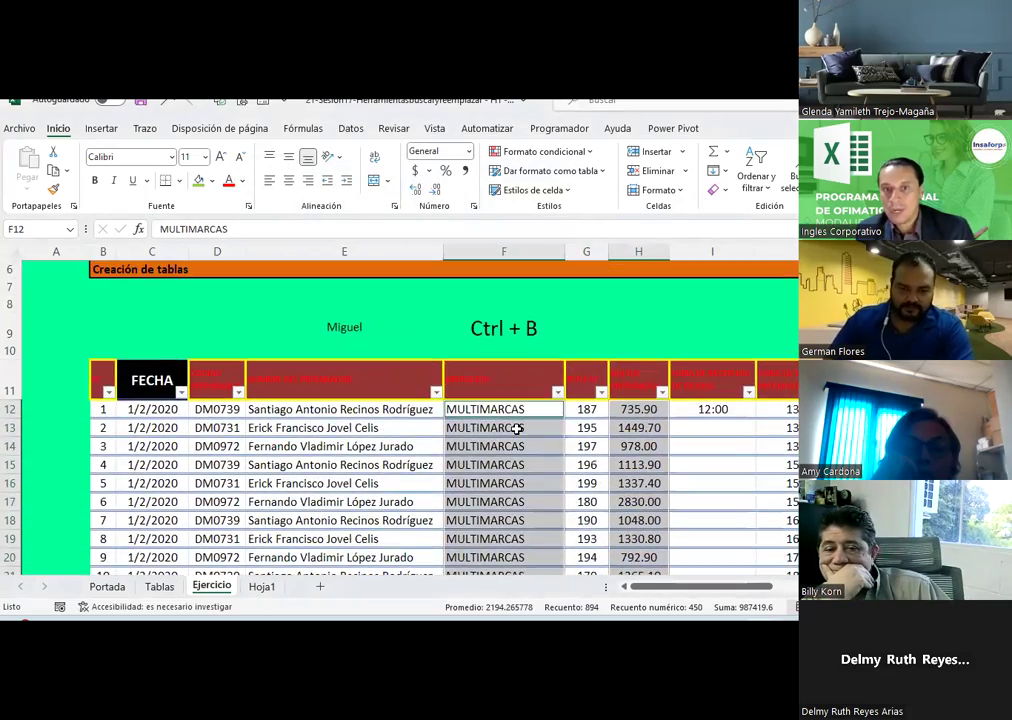
{"action": "left_click", "coordinate": [351, 128]}
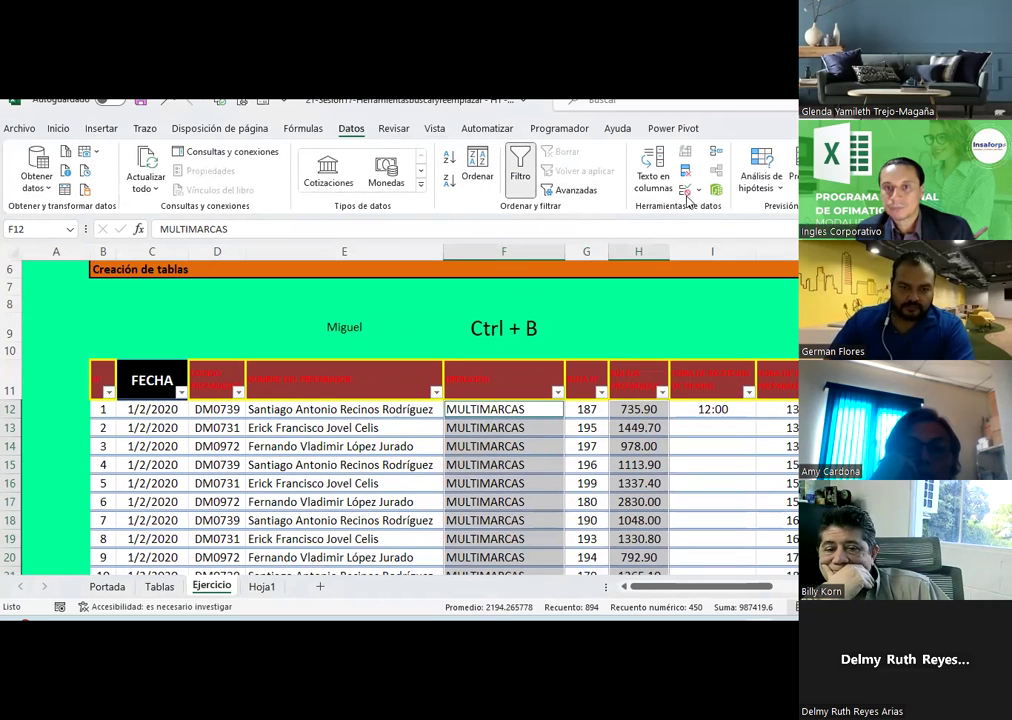
{"action": "left_click", "coordinate": [700, 193]}
{"action": "left_click", "coordinate": [712, 210]}
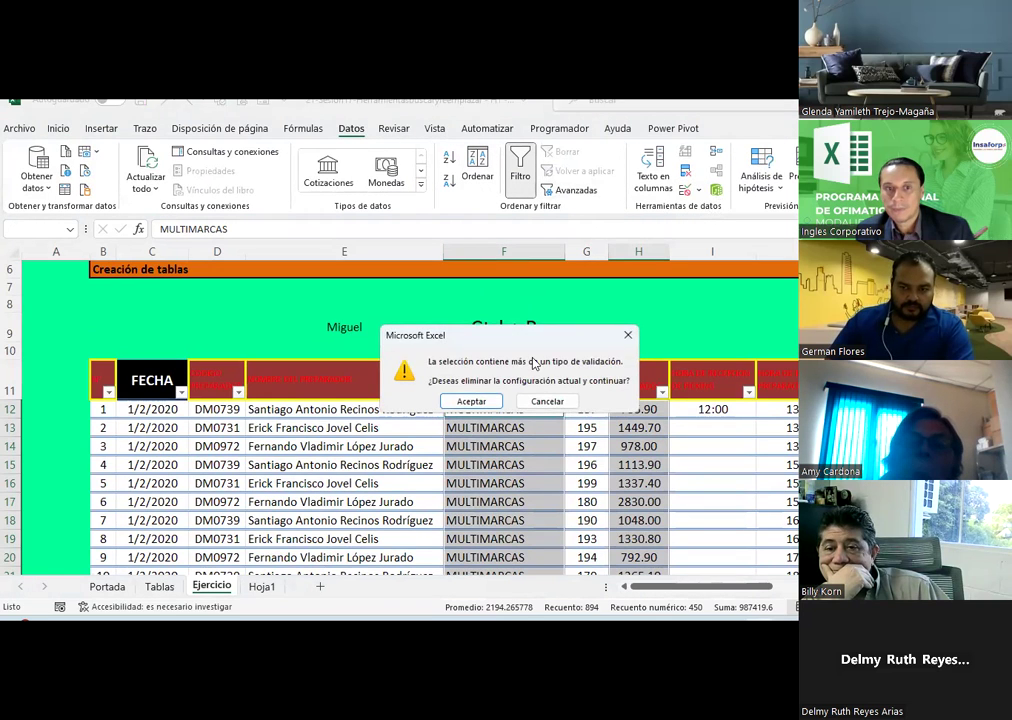
{"action": "left_click", "coordinate": [487, 403]}
{"action": "left_click", "coordinate": [467, 373]}
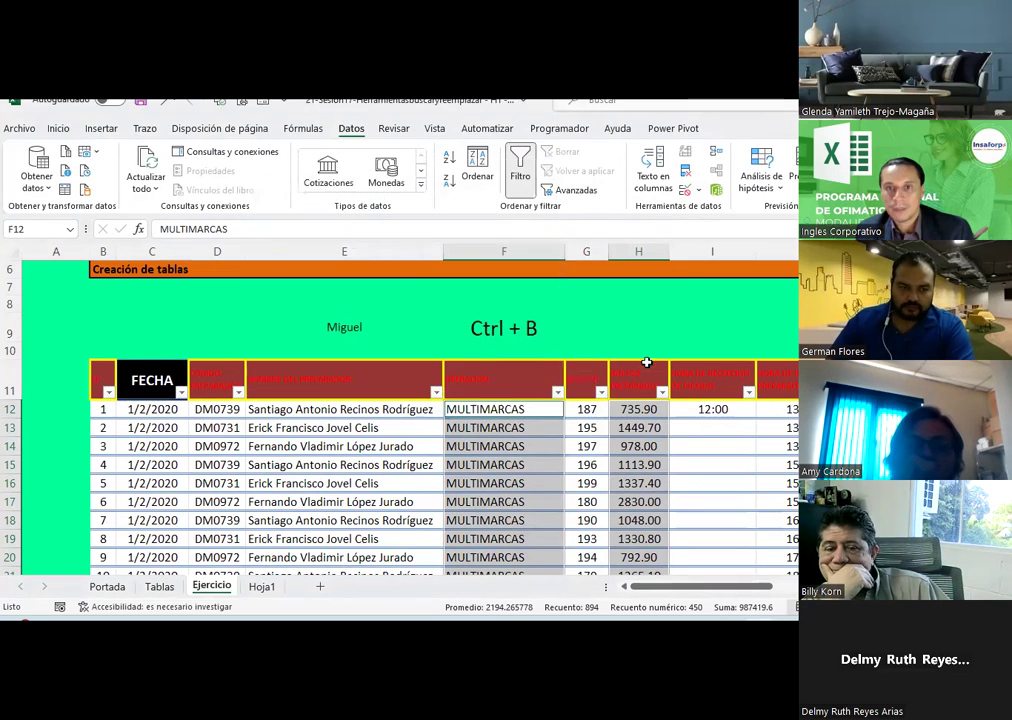
{"action": "left_click", "coordinate": [521, 425]}
{"action": "left_click", "coordinate": [700, 193]}
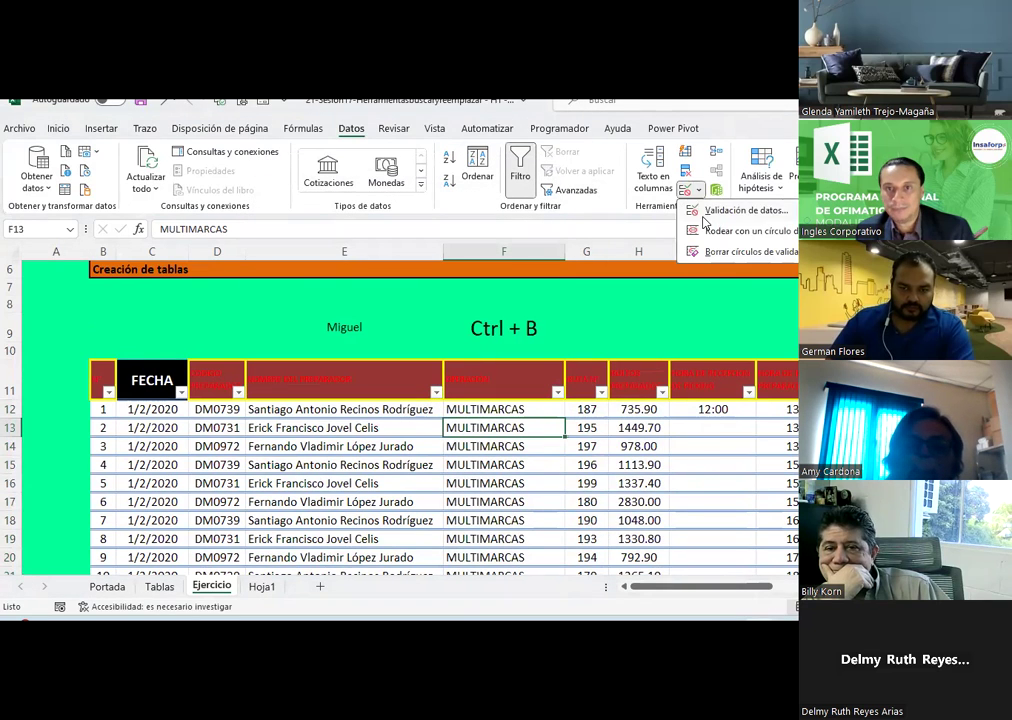
{"action": "left_click", "coordinate": [712, 210]}
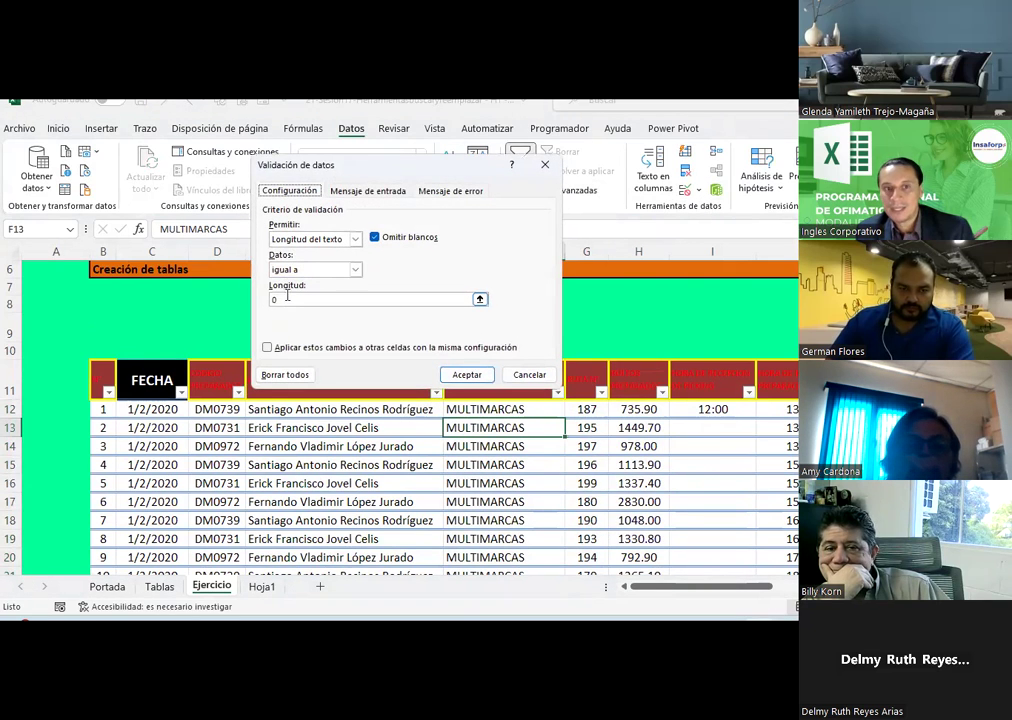
{"action": "left_click", "coordinate": [532, 378]}
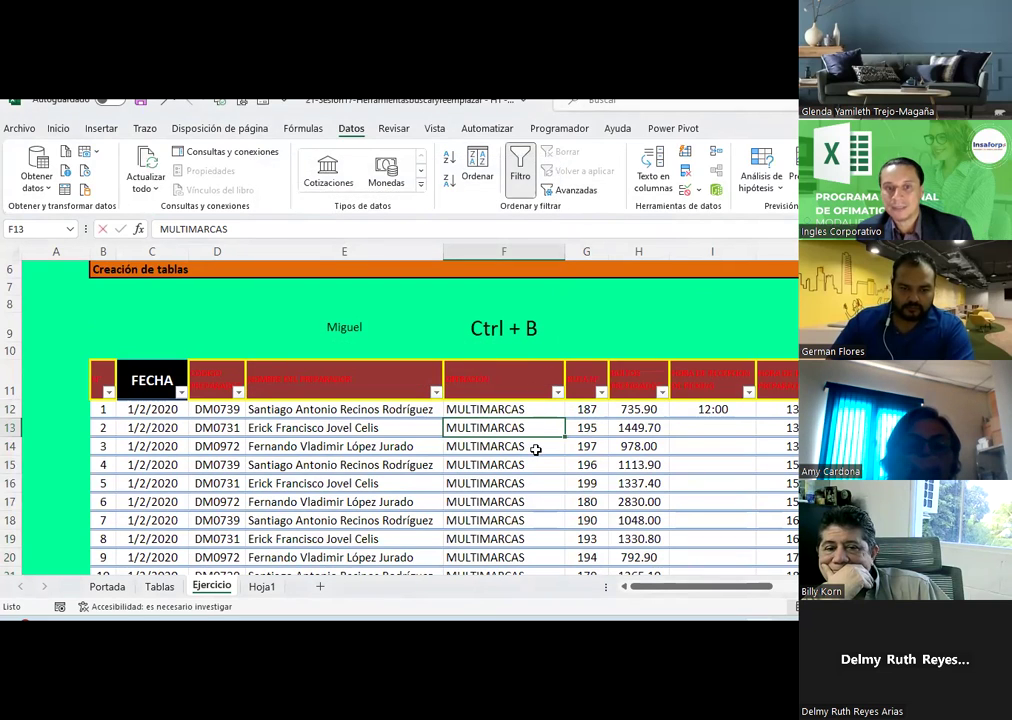
{"action": "type", "text": "dsd"}
{"action": "key", "text": "Return"}
{"action": "left_click", "coordinate": [515, 392]}
{"action": "key", "text": "Down"}
{"action": "type", "text": "dsd"}
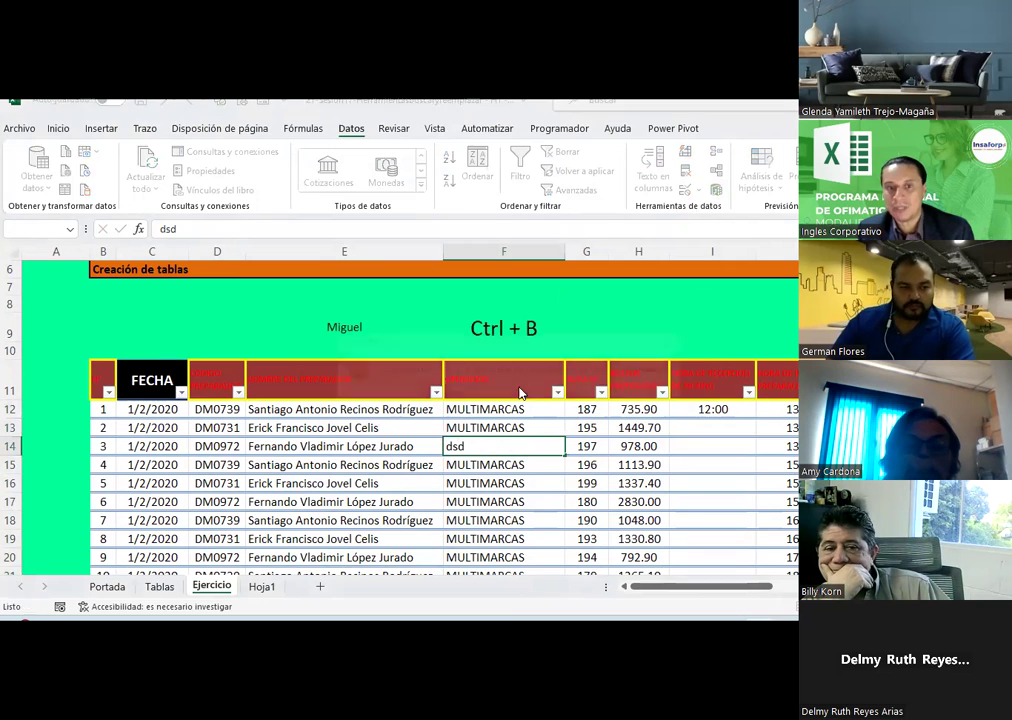
{"action": "key", "text": "Return"}
{"action": "left_click", "coordinate": [518, 390]}
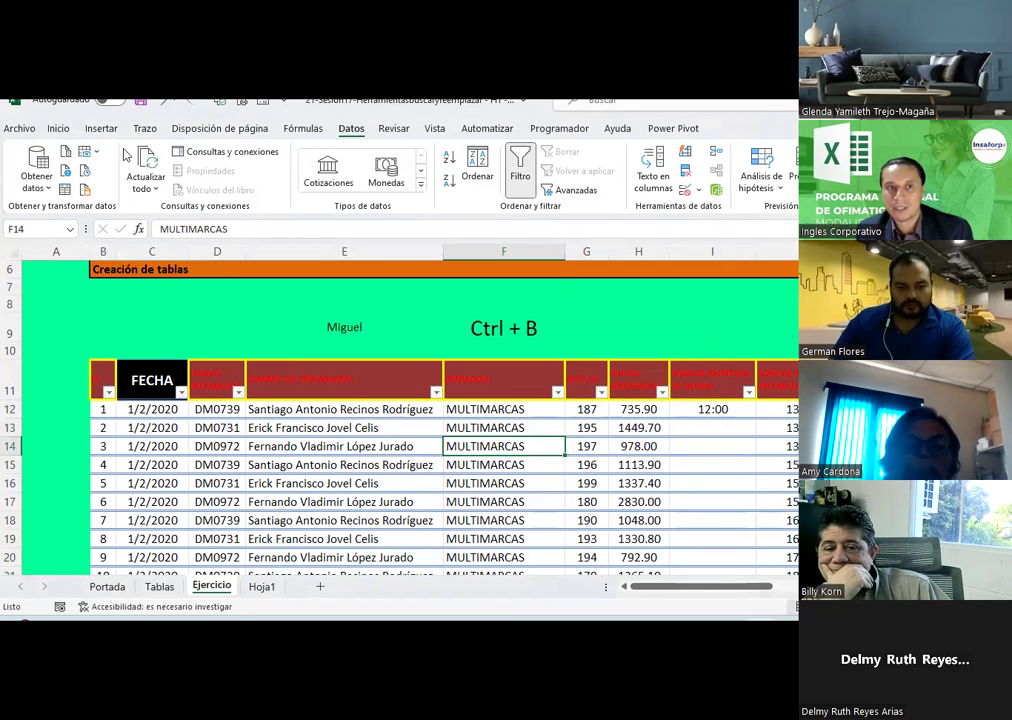
{"action": "left_click", "coordinate": [58, 128]}
{"action": "left_click", "coordinate": [790, 180]}
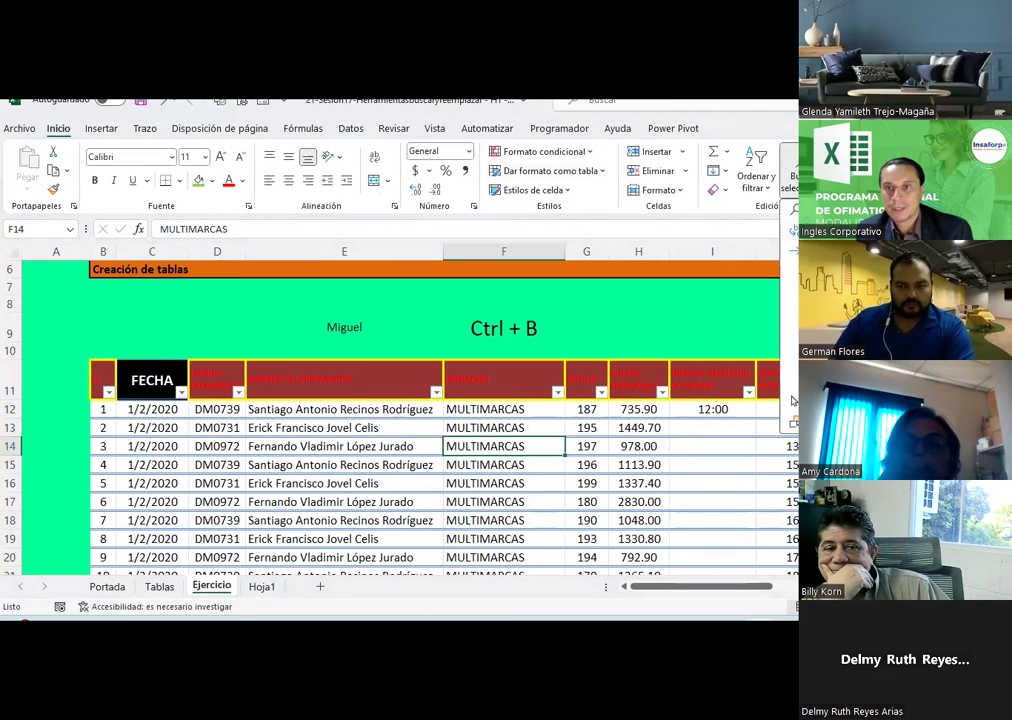
- Run Go To Special to select the matching cells
{"action": "left_click", "coordinate": [791, 400]}
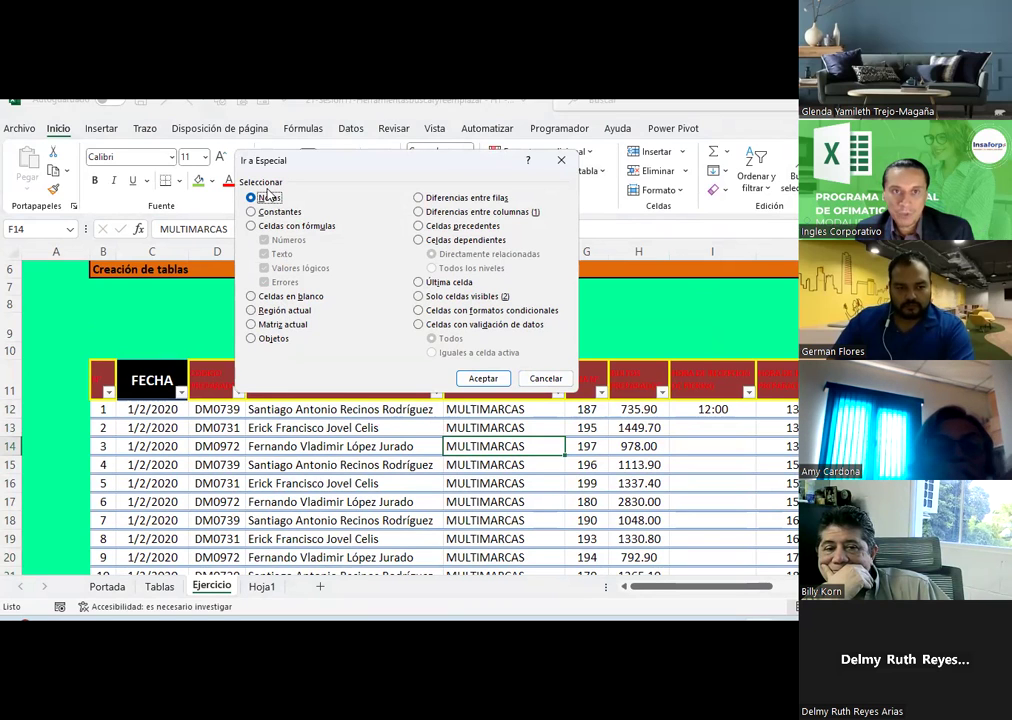
{"action": "left_click", "coordinate": [483, 378]}
{"action": "scroll", "coordinate": [786, 442], "scroll_direction": "down", "scroll_amount": 5}
- Select empty cell K439 and save the workbook
{"action": "scroll", "coordinate": [786, 442], "scroll_direction": "left", "scroll_amount": 2}
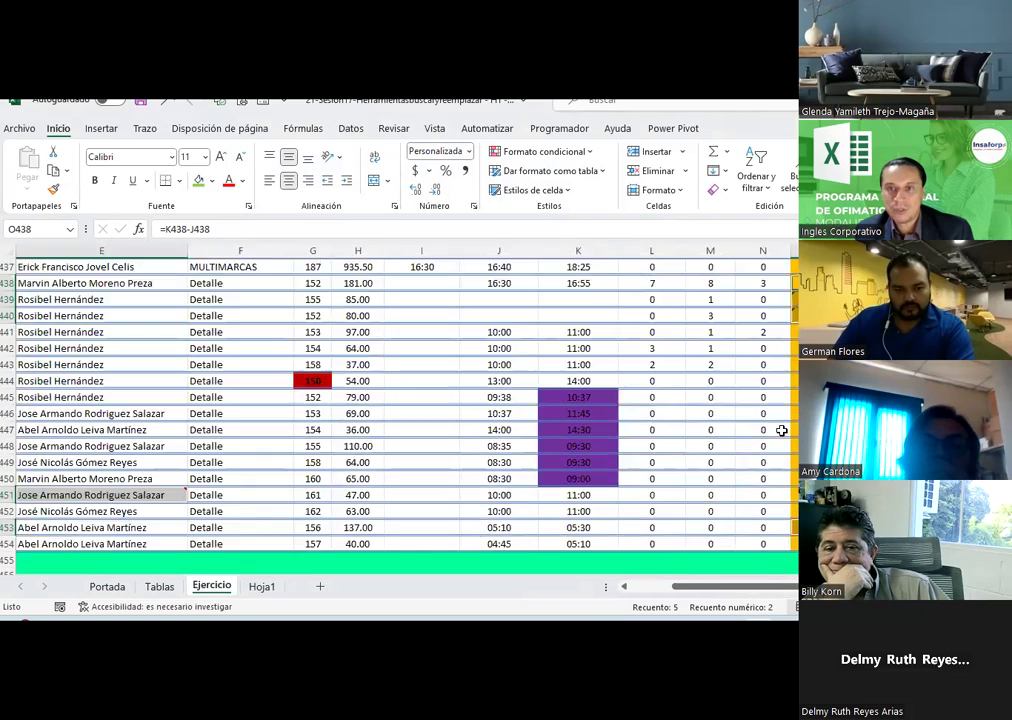
{"action": "scroll", "coordinate": [786, 442], "scroll_direction": "left", "scroll_amount": 2}
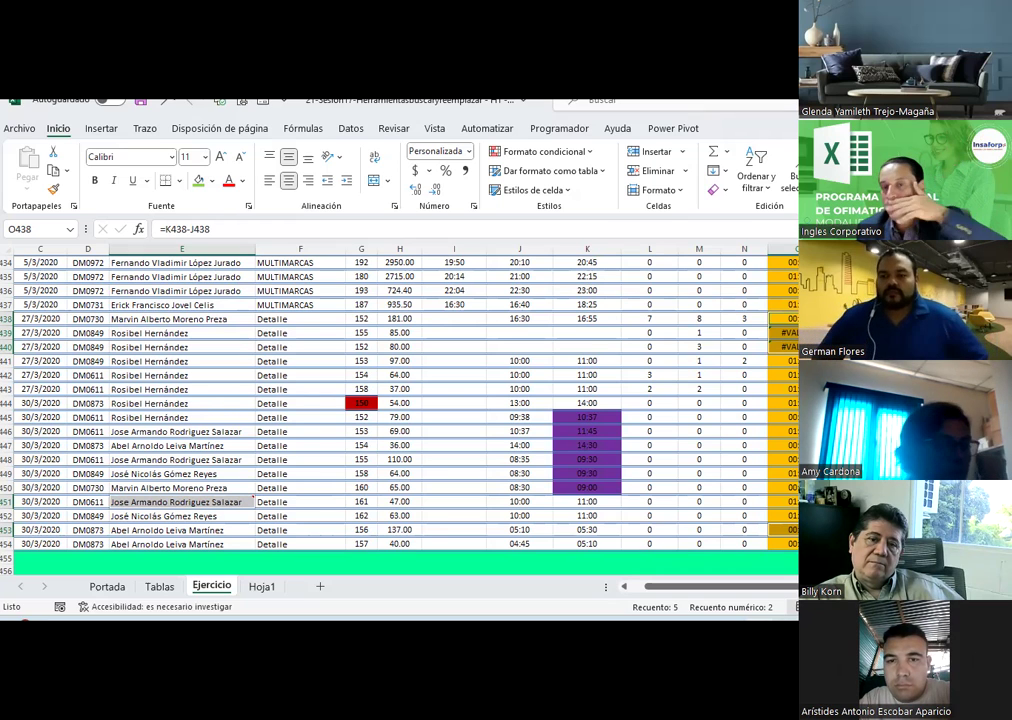
{"action": "left_click", "coordinate": [602, 339]}
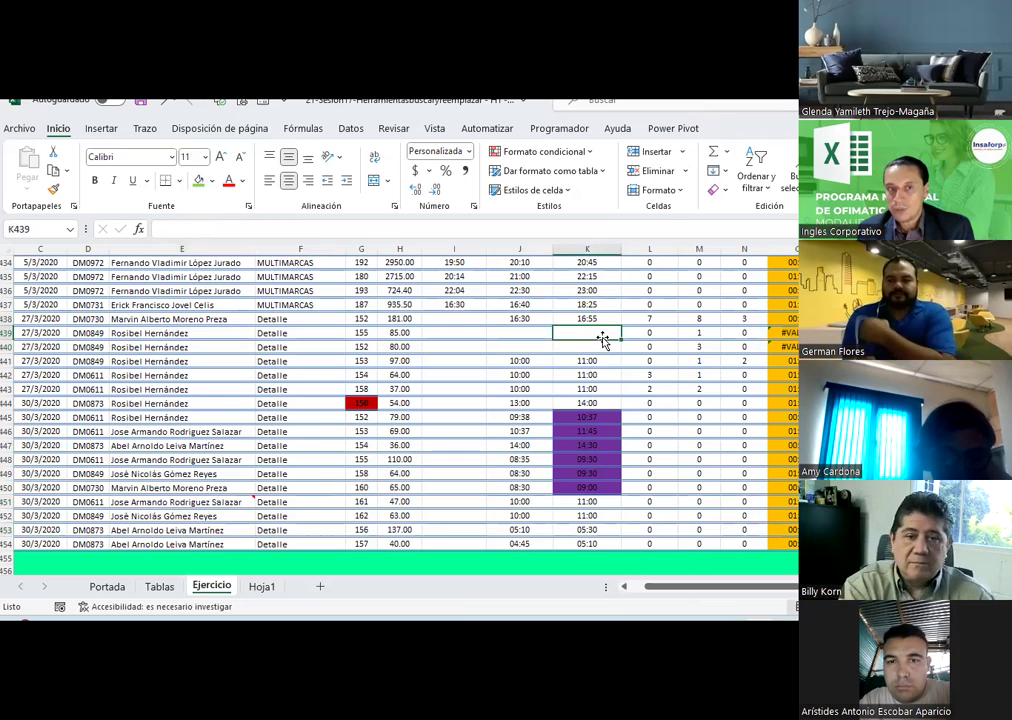
{"action": "left_click", "coordinate": [139, 102]}
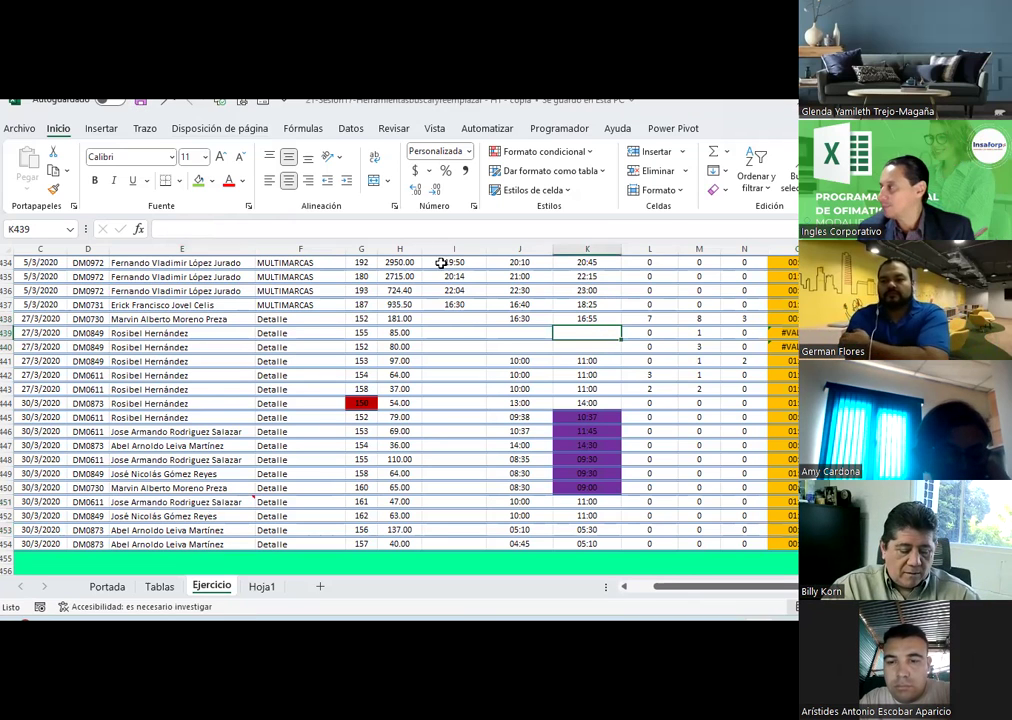